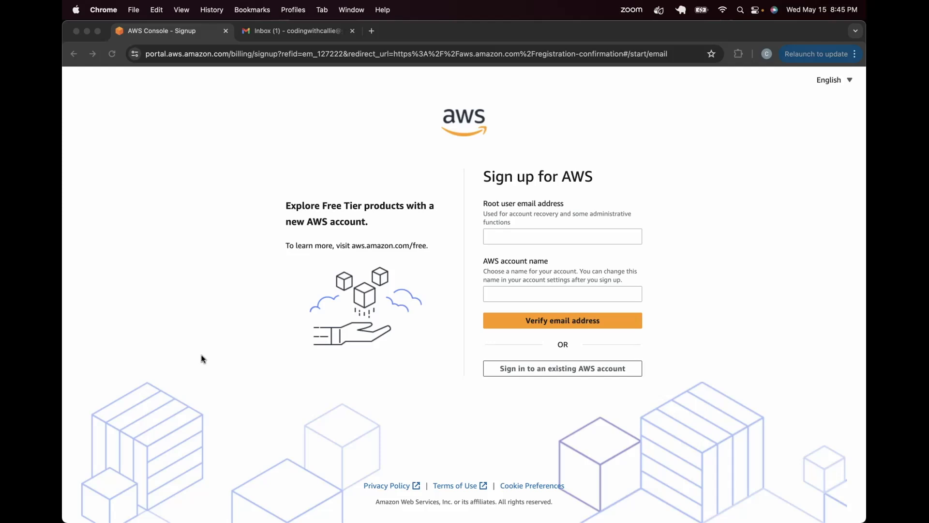
Enter the root user e-mail address and AWS account name, then request e-mail verification.
{"action": "left_click", "coordinate": [317, 34]}
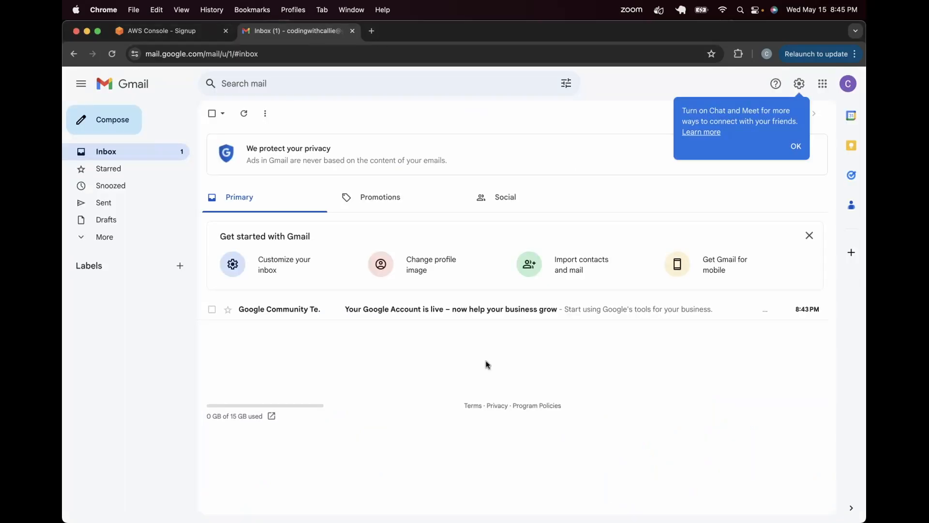
{"action": "left_click", "coordinate": [202, 29]}
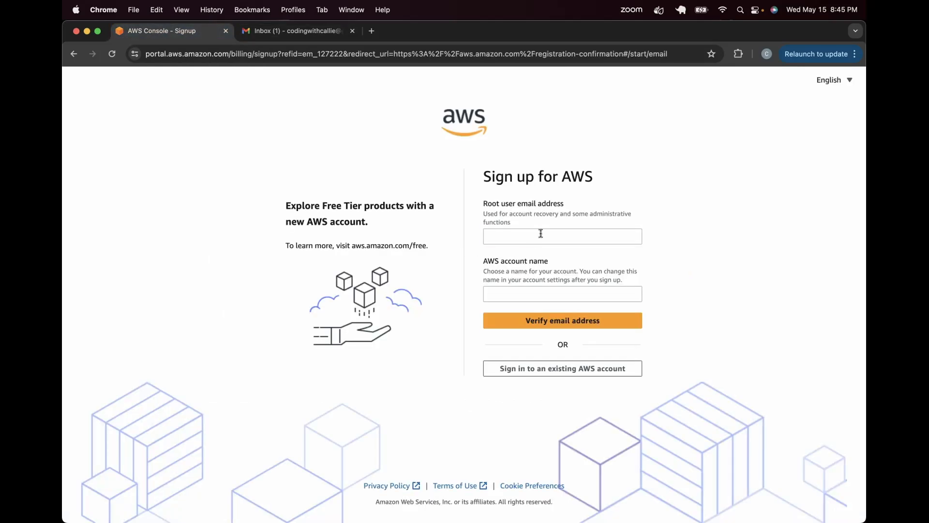
{"action": "left_click", "coordinate": [540, 233]}
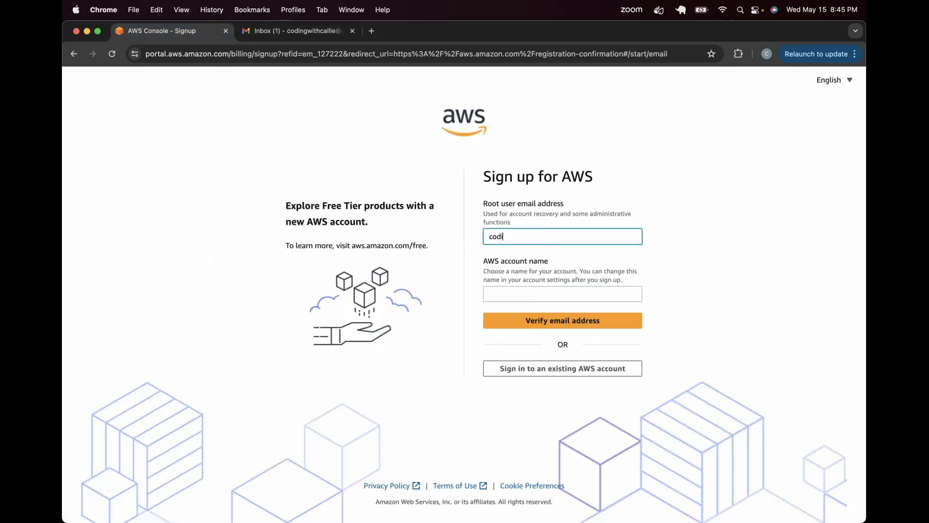
{"action": "key", "text": "Tab"}
{"action": "type", "text": "codingwithcallie"}
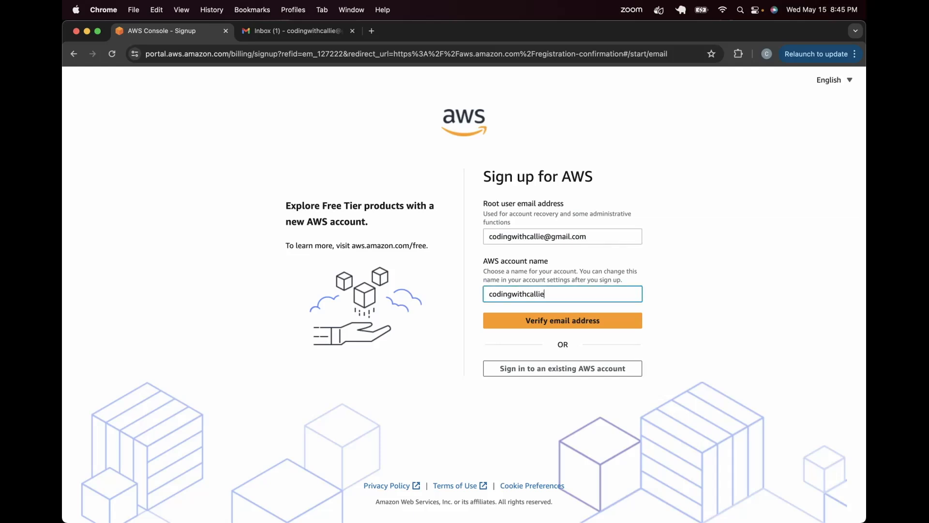
{"action": "left_click", "coordinate": [545, 320]}
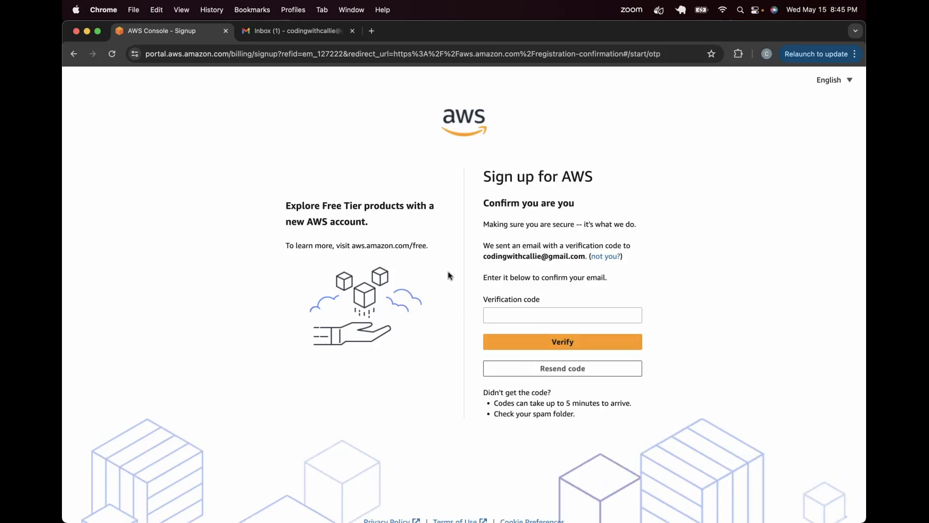
Paste the verification code from the AWS e-mail and submit it.
{"action": "left_click", "coordinate": [321, 33]}
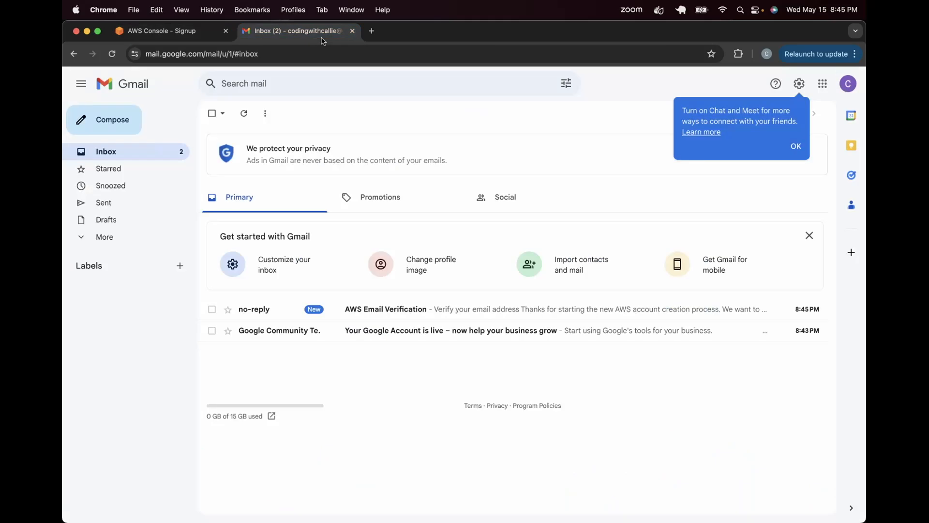
{"action": "key", "text": "super+w"}
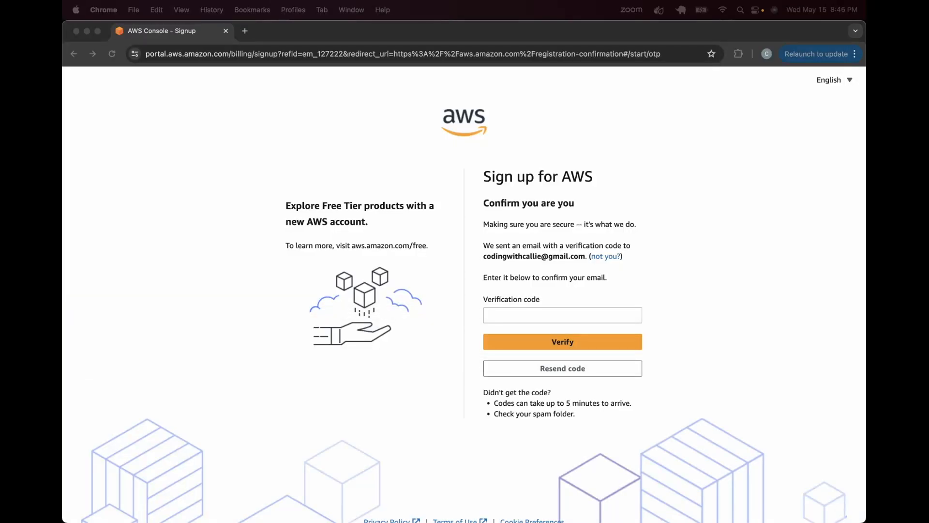
{"action": "left_click", "coordinate": [518, 315]}
{"action": "key", "text": "super+v"}
{"action": "left_click", "coordinate": [519, 341]}
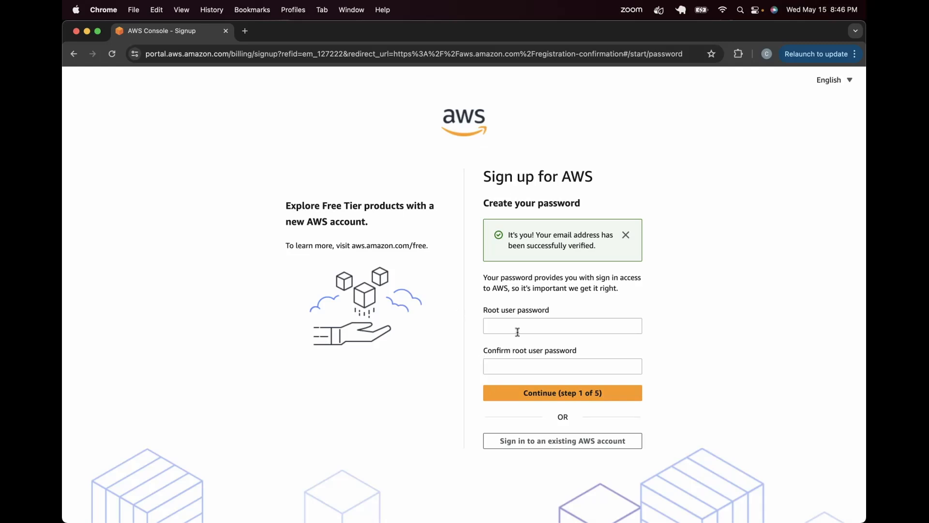
Fill both root password fields with Chrome's suggested strong password, then delete it again.
{"action": "scroll", "coordinate": [518, 332], "scroll_direction": "down", "scroll_amount": 1}
{"action": "scroll", "coordinate": [517, 332], "scroll_direction": "down", "scroll_amount": 2}
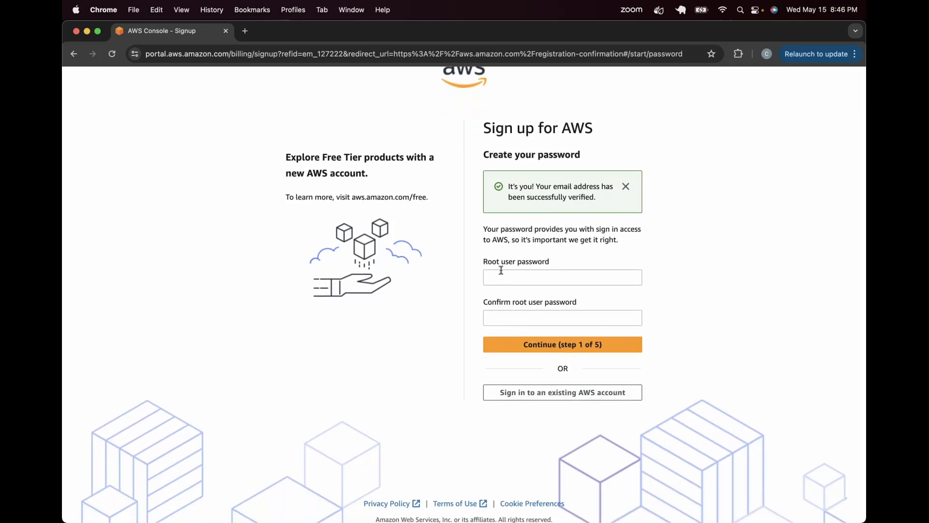
{"action": "left_click_drag", "start_coordinate": [484, 264], "coordinate": [521, 264]}
{"action": "left_click", "coordinate": [486, 304]}
{"action": "left_click_drag", "start_coordinate": [485, 304], "coordinate": [571, 303]}
{"action": "left_click", "coordinate": [494, 281]}
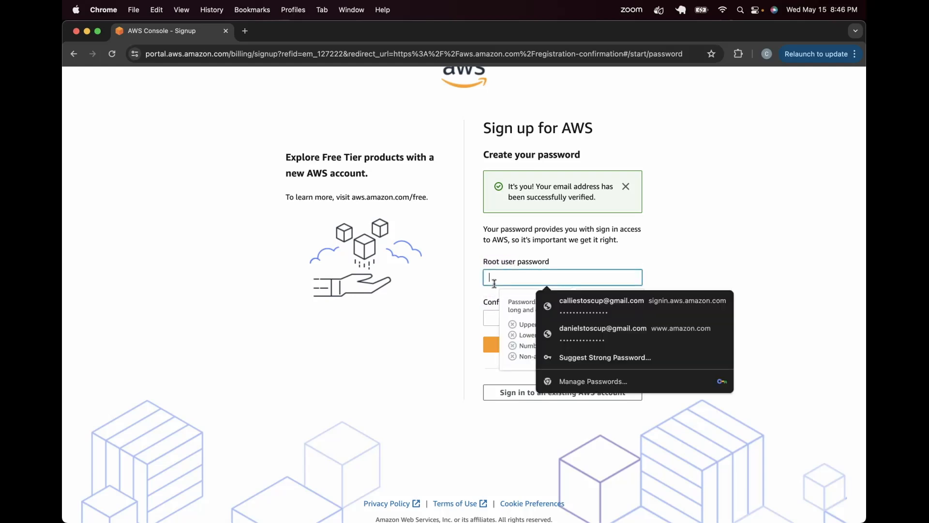
{"action": "left_click", "coordinate": [567, 358]}
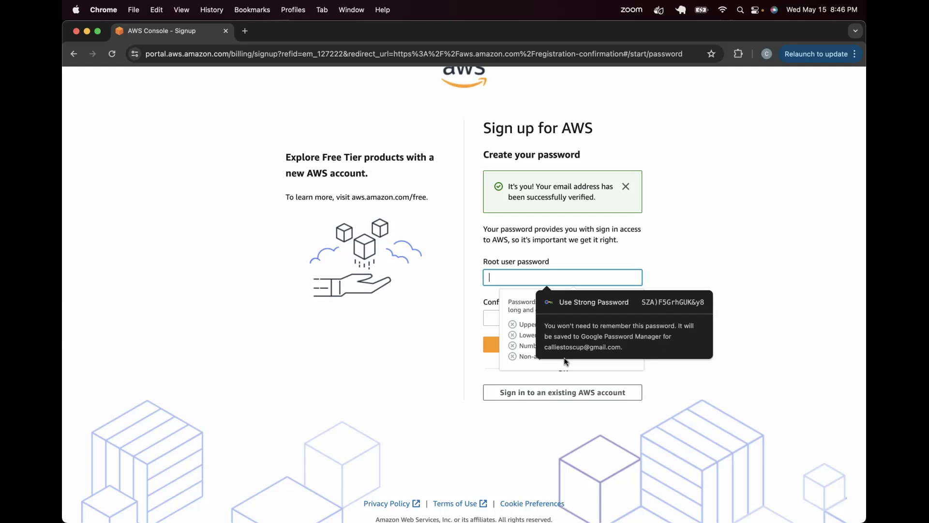
{"action": "left_click", "coordinate": [599, 313]}
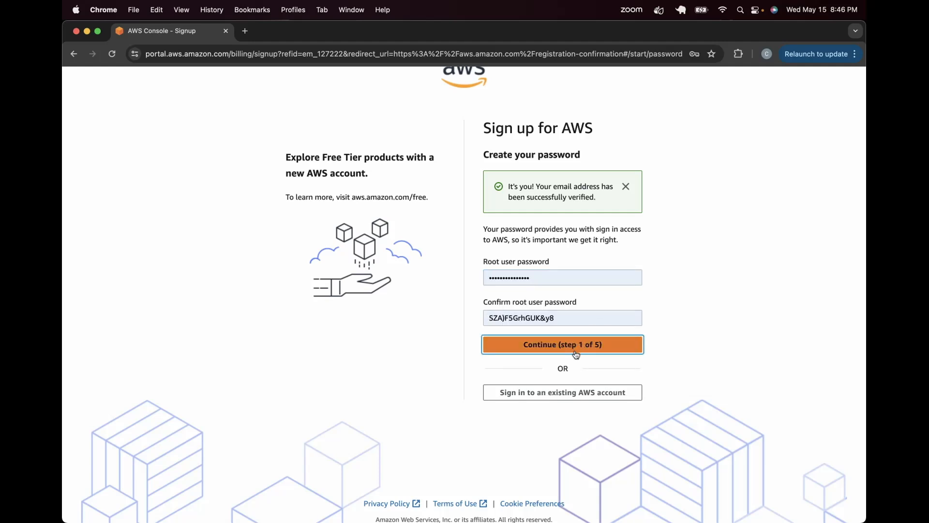
{"action": "left_click", "coordinate": [547, 282]}
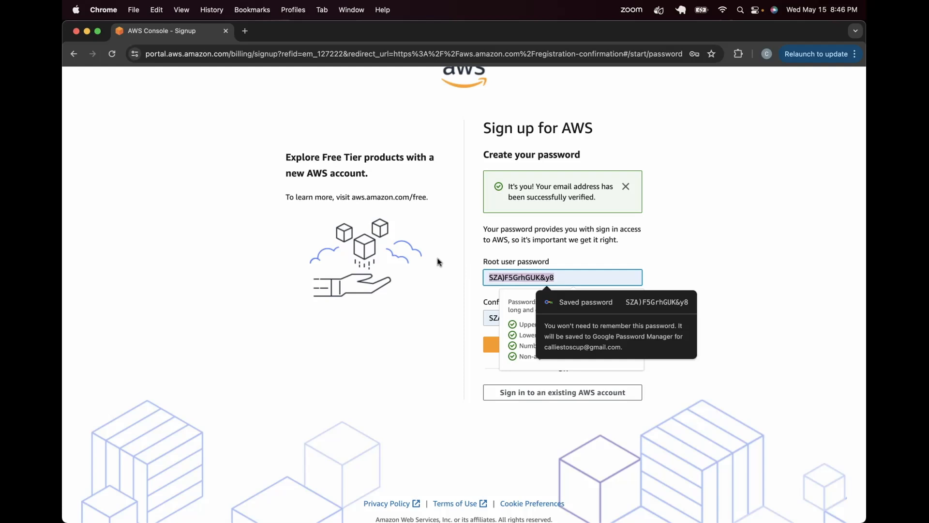
{"action": "key", "text": "BackSpace"}
{"action": "left_click", "coordinate": [464, 314]}
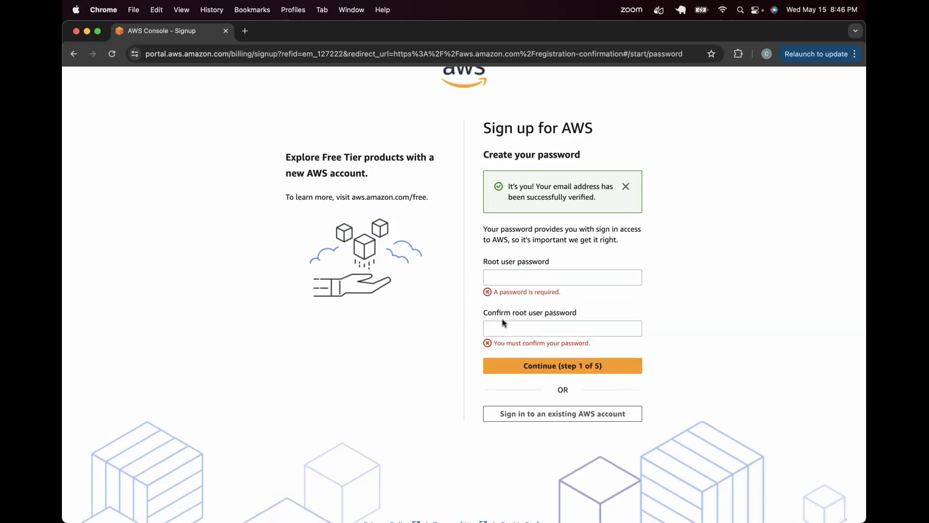
{"action": "left_click", "coordinate": [503, 325]}
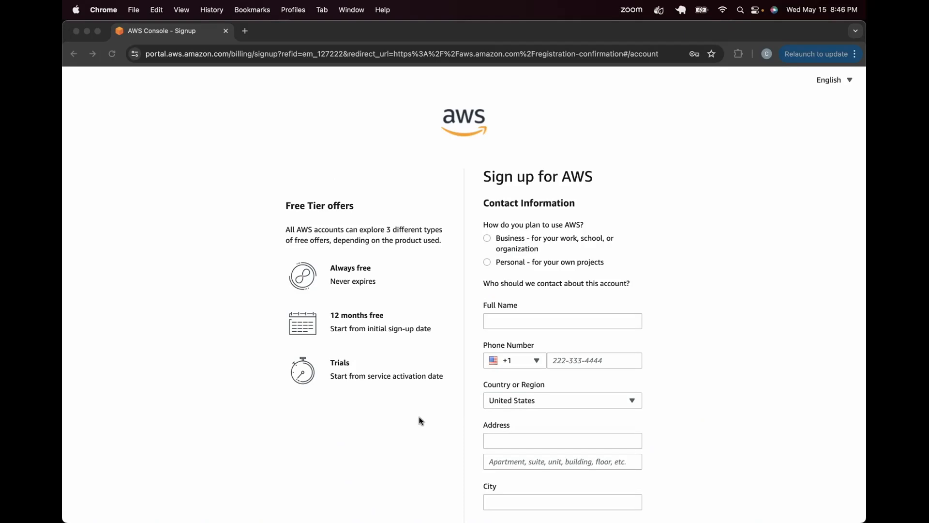
Choose a Personal account, autofill the saved contact details, accept the AWS Customer Agreement, and continue.
{"action": "scroll", "coordinate": [504, 340], "scroll_direction": "down", "scroll_amount": 2}
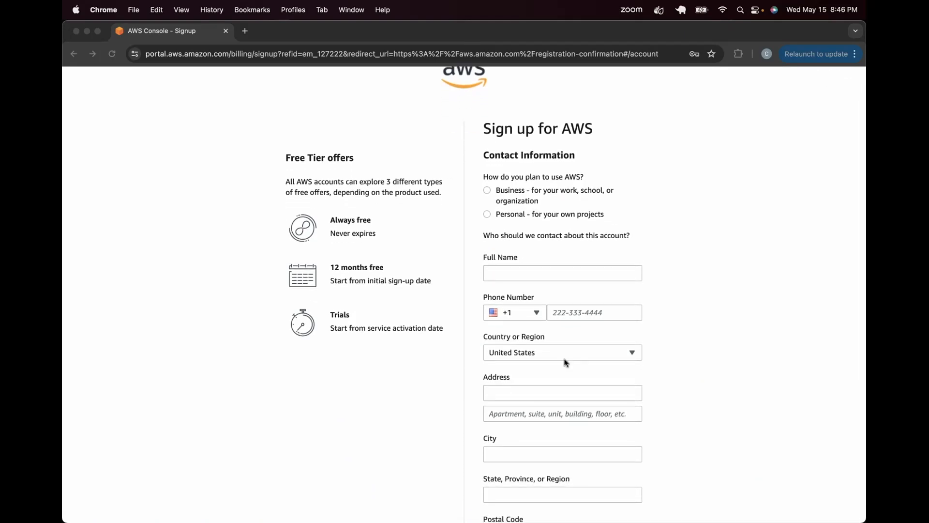
{"action": "left_click", "coordinate": [487, 214]}
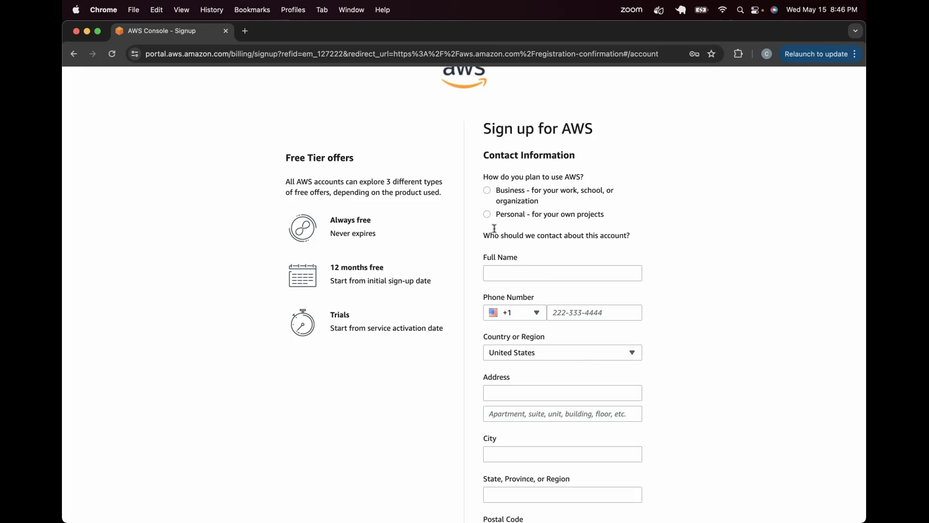
{"action": "left_click", "coordinate": [487, 214]}
{"action": "left_click", "coordinate": [499, 273]}
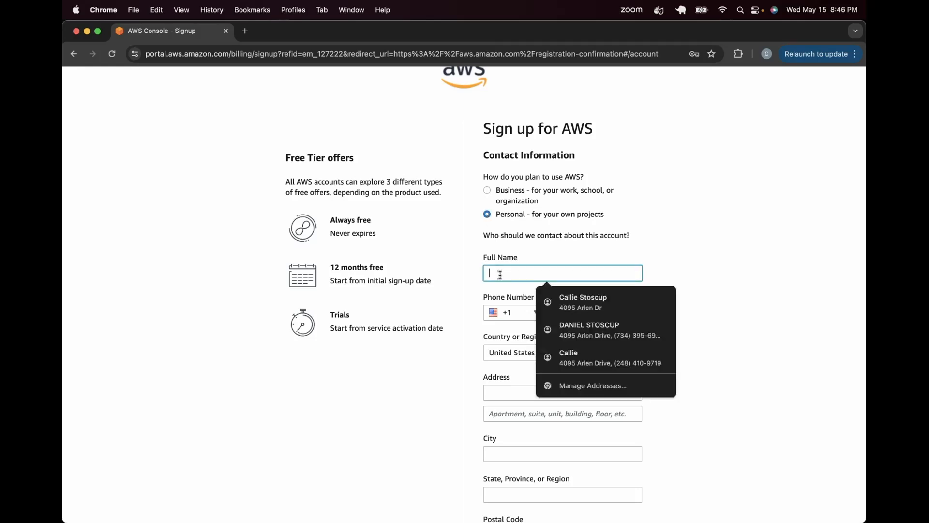
{"action": "left_click", "coordinate": [560, 304]}
{"action": "scroll", "coordinate": [683, 315], "scroll_direction": "down", "scroll_amount": 5}
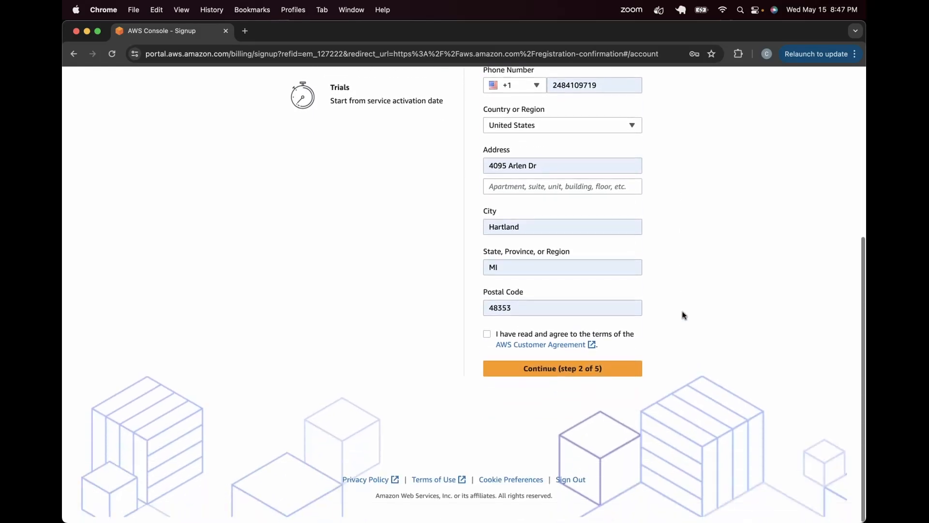
{"action": "left_click", "coordinate": [488, 340]}
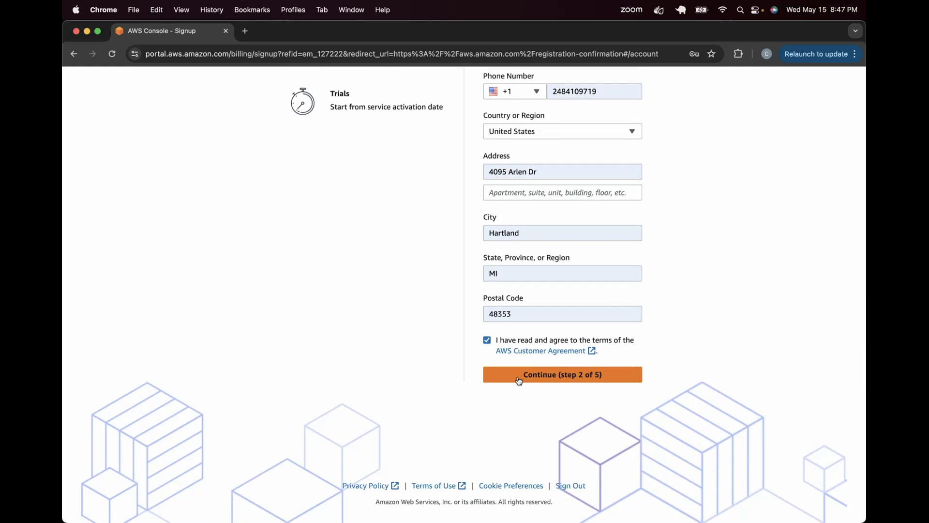
{"action": "left_click", "coordinate": [519, 381]}
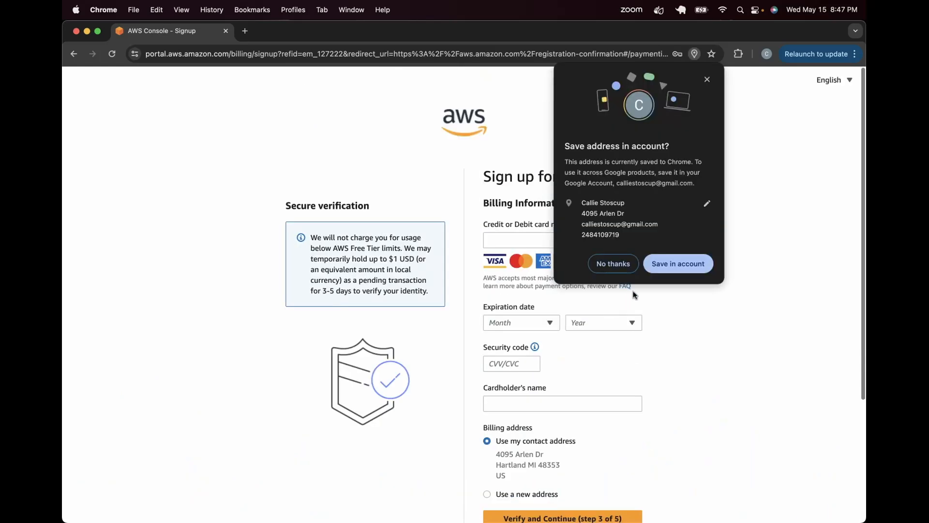
Save the contact address to the Google account and scroll through the billing form.
{"action": "left_click", "coordinate": [679, 261]}
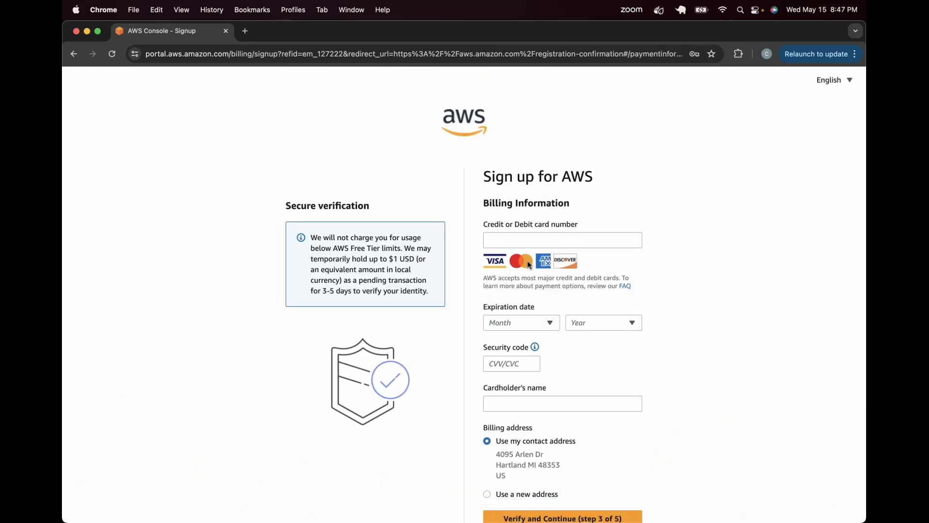
{"action": "scroll", "coordinate": [531, 256], "scroll_direction": "down", "scroll_amount": 2}
{"action": "scroll", "coordinate": [531, 257], "scroll_direction": "down", "scroll_amount": 2}
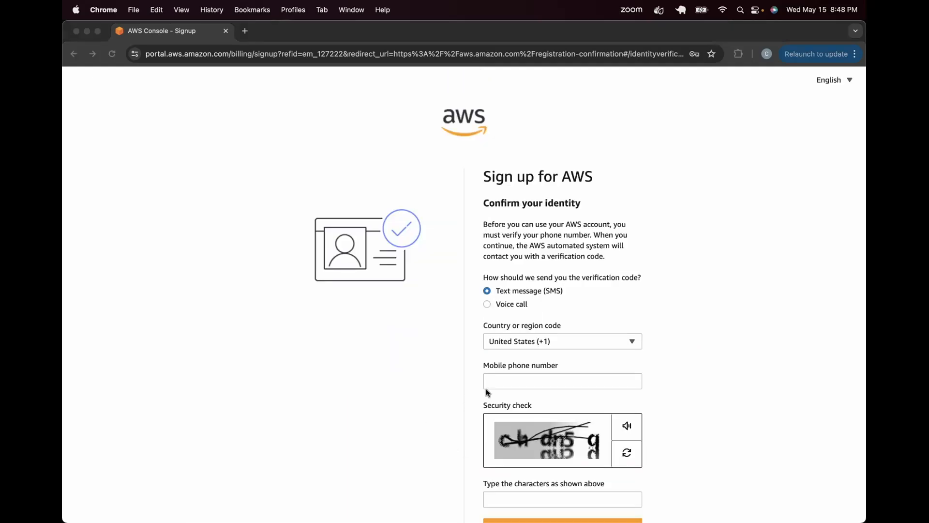
Enter the mobile phone number, inserting the missing digit.
{"action": "scroll", "coordinate": [530, 351], "scroll_direction": "down", "scroll_amount": 5}
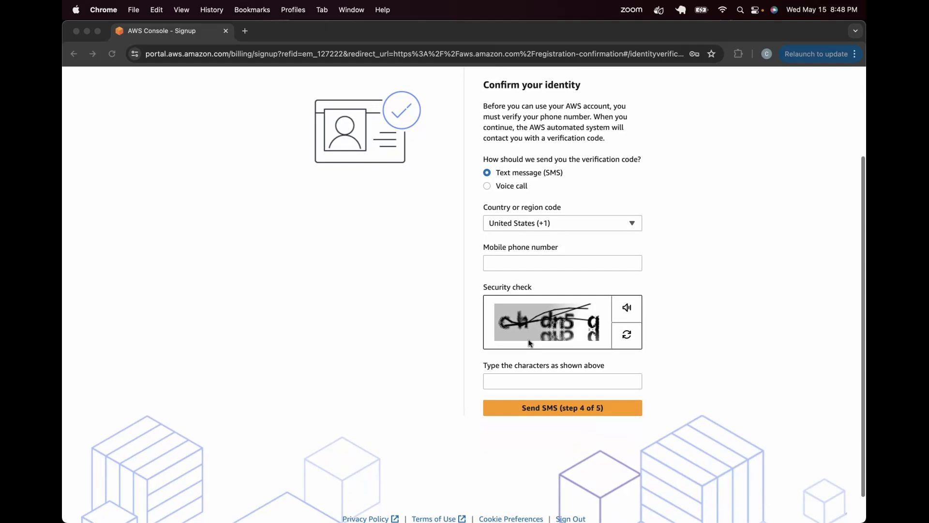
{"action": "left_click", "coordinate": [508, 261]}
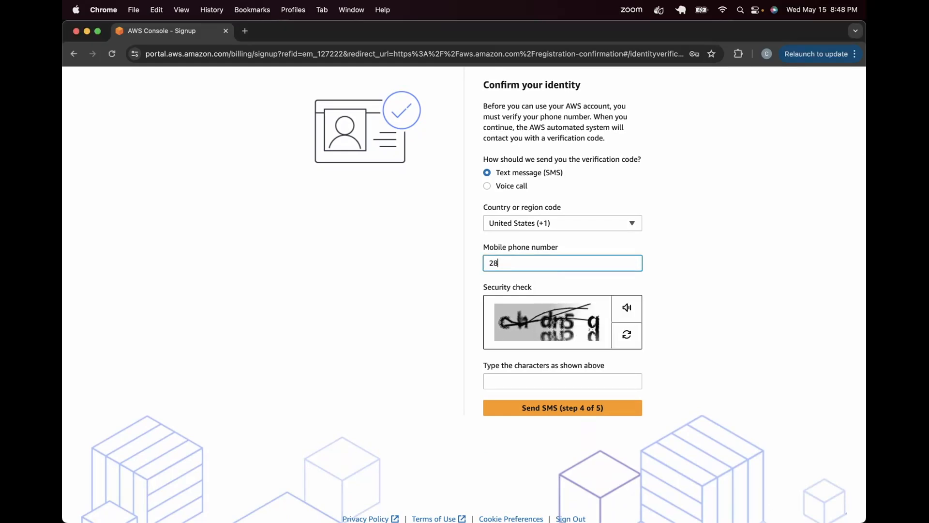
{"action": "left_click", "coordinate": [494, 265]}
{"action": "type", "text": "4"}
{"action": "scroll", "coordinate": [530, 257], "scroll_direction": "down", "scroll_amount": 1}
Enter the security check characters and request the SMS code.
{"action": "left_click", "coordinate": [511, 346]}
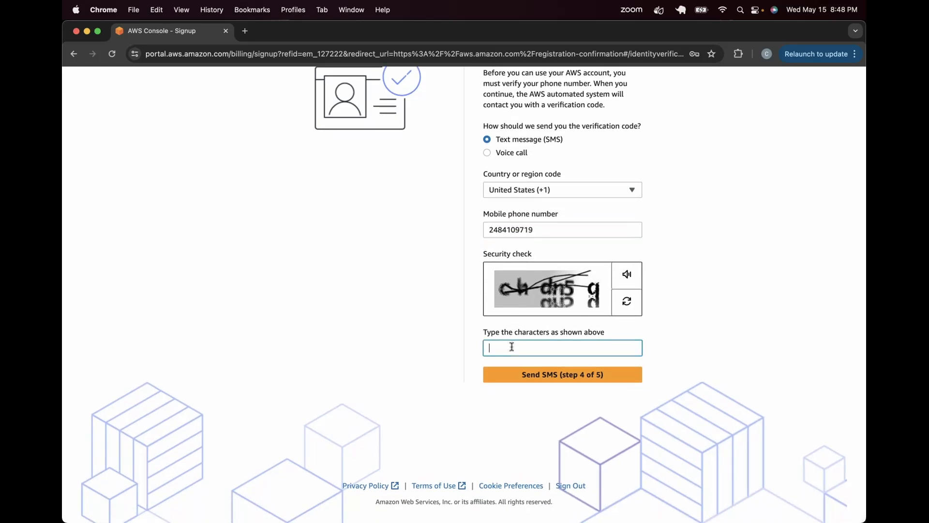
{"action": "type", "text": "chdn5q"}
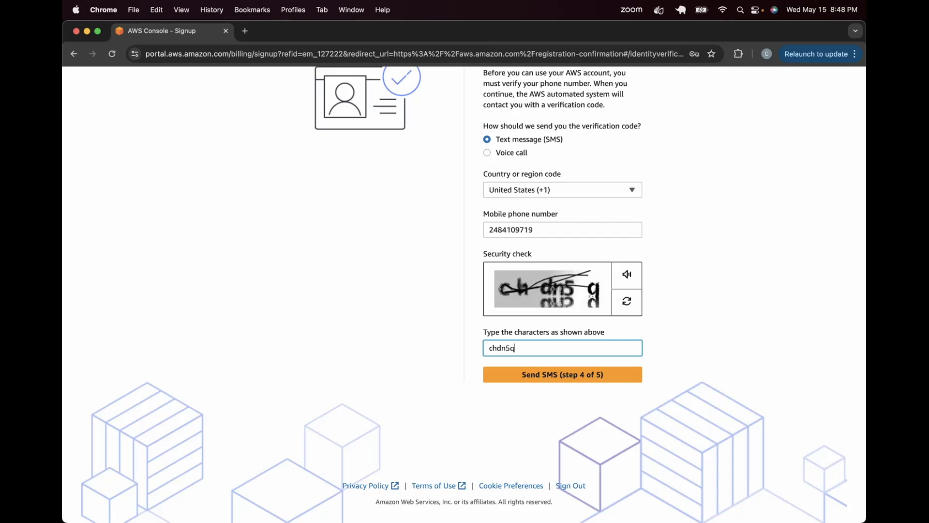
{"action": "left_click", "coordinate": [523, 375]}
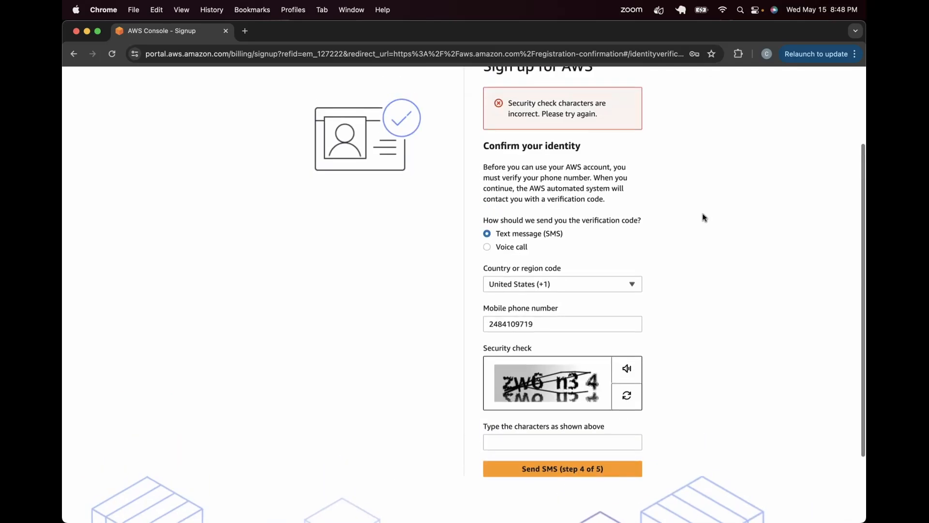
Retry the security check with the new captcha characters until the SMS code is sent.
{"action": "scroll", "coordinate": [538, 371], "scroll_direction": "down", "scroll_amount": 3}
{"action": "left_click", "coordinate": [518, 381]}
{"action": "type", "text": "zw"}
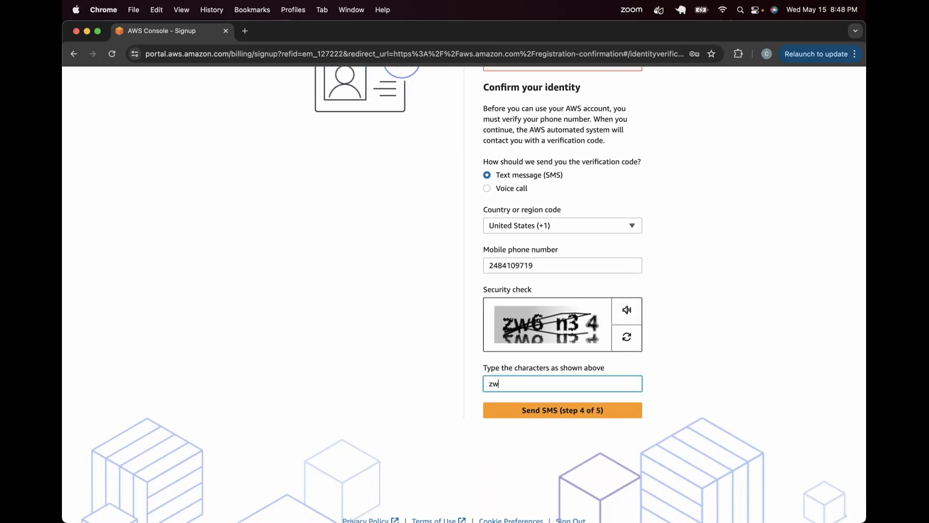
{"action": "type", "text": "6 n3 4"}
{"action": "left_click", "coordinate": [586, 413]}
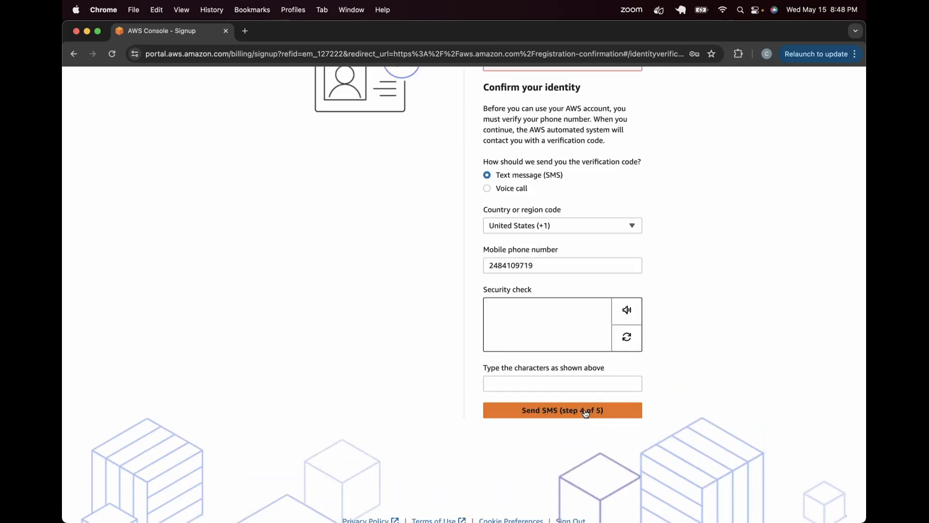
{"action": "scroll", "coordinate": [612, 290], "scroll_direction": "up", "scroll_amount": 3}
{"action": "scroll", "coordinate": [612, 290], "scroll_direction": "down", "scroll_amount": 3}
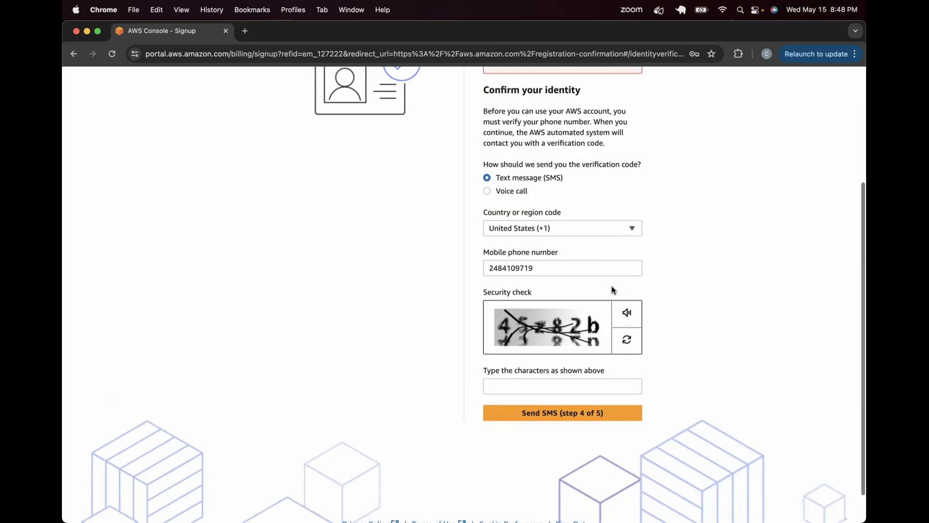
{"action": "left_click", "coordinate": [522, 355]}
{"action": "type", "text": "45z82b"}
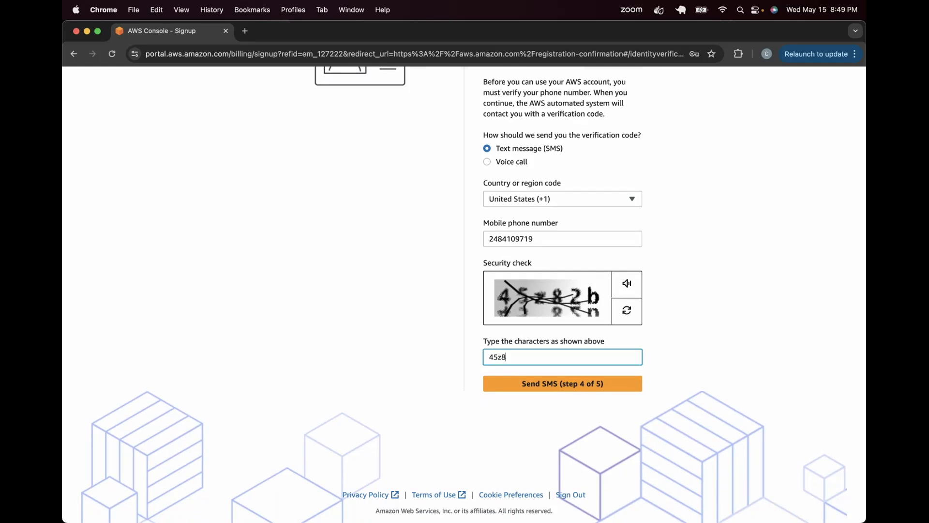
{"action": "left_click", "coordinate": [555, 384]}
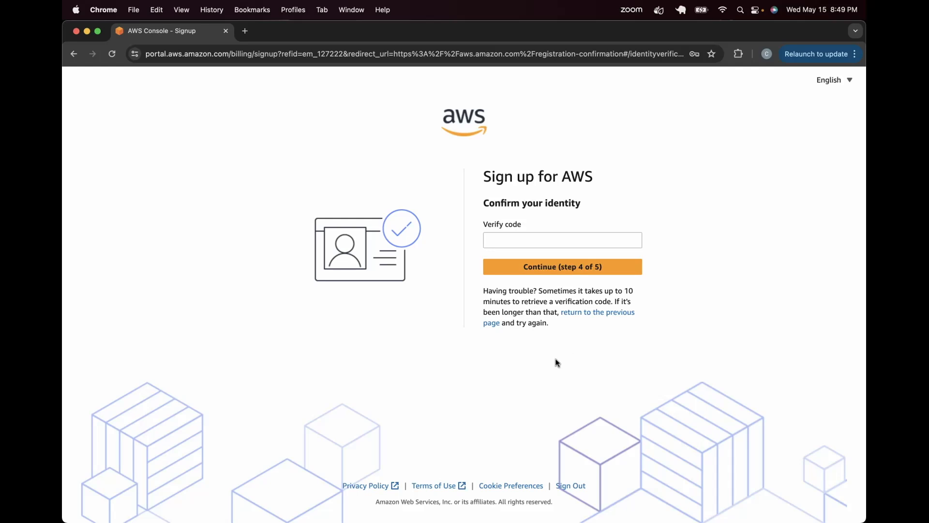
Enter the texted verification code and submit it.
{"action": "left_click", "coordinate": [501, 240]}
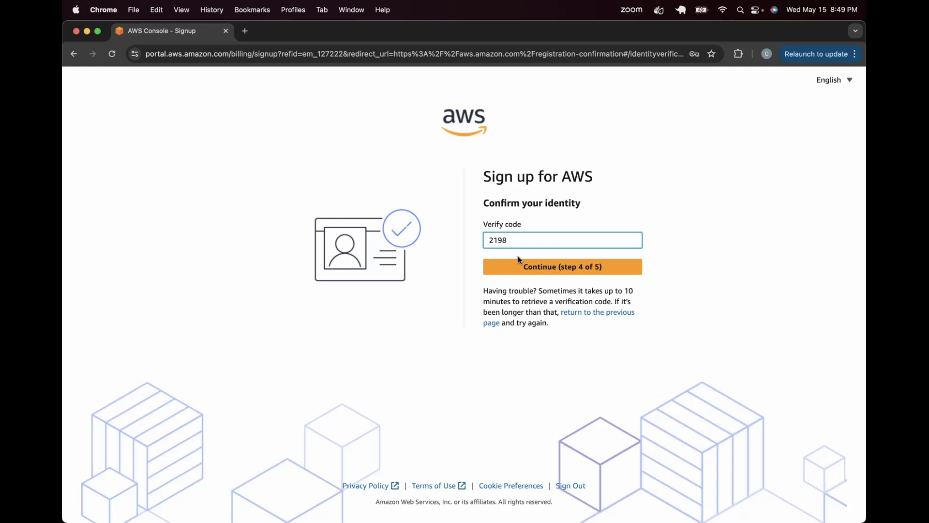
{"action": "left_click", "coordinate": [522, 268]}
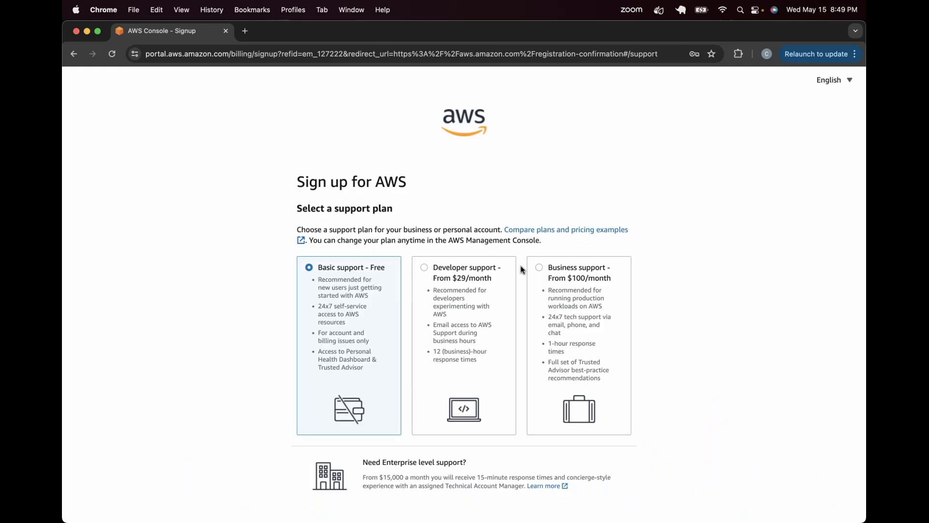
Keep Basic support - Free and complete the sign-up.
{"action": "left_click", "coordinate": [417, 425]}
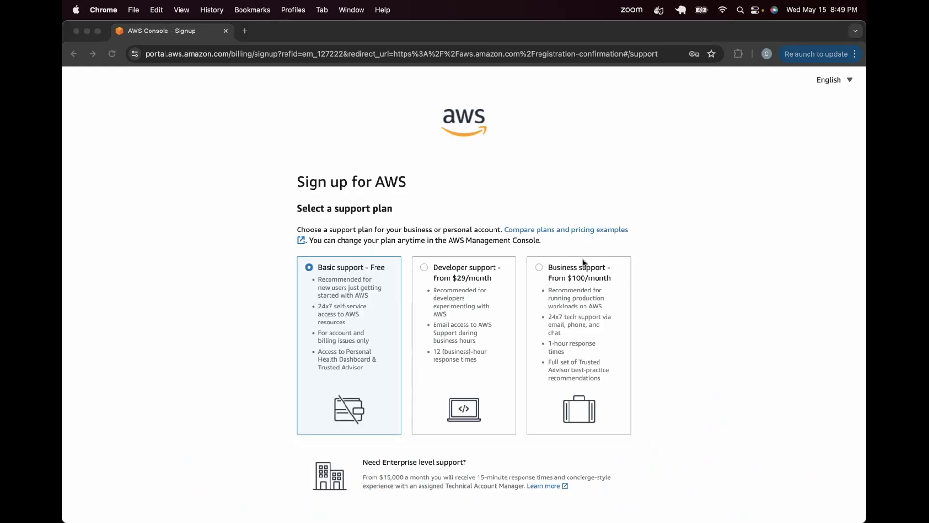
{"action": "scroll", "coordinate": [585, 263], "scroll_direction": "down", "scroll_amount": 2}
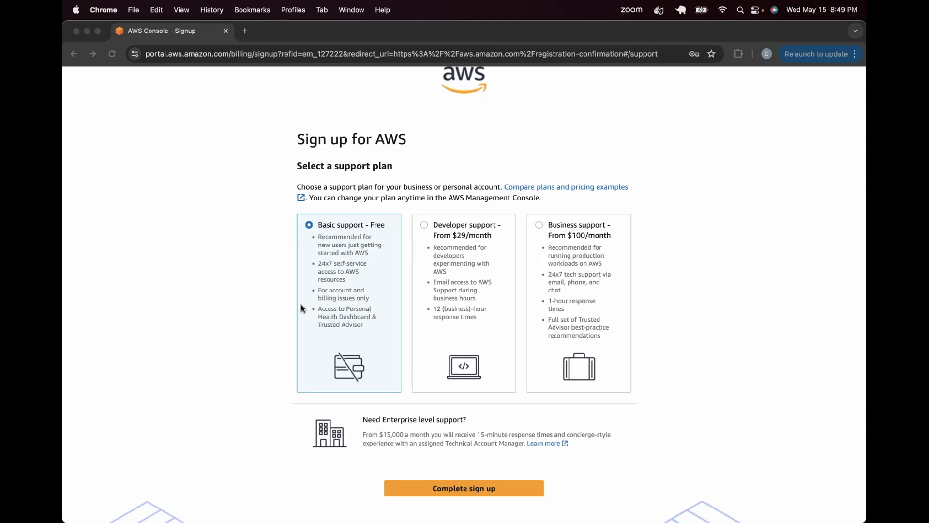
{"action": "scroll", "coordinate": [321, 254], "scroll_direction": "down", "scroll_amount": 3}
{"action": "scroll", "coordinate": [322, 254], "scroll_direction": "down", "scroll_amount": 2}
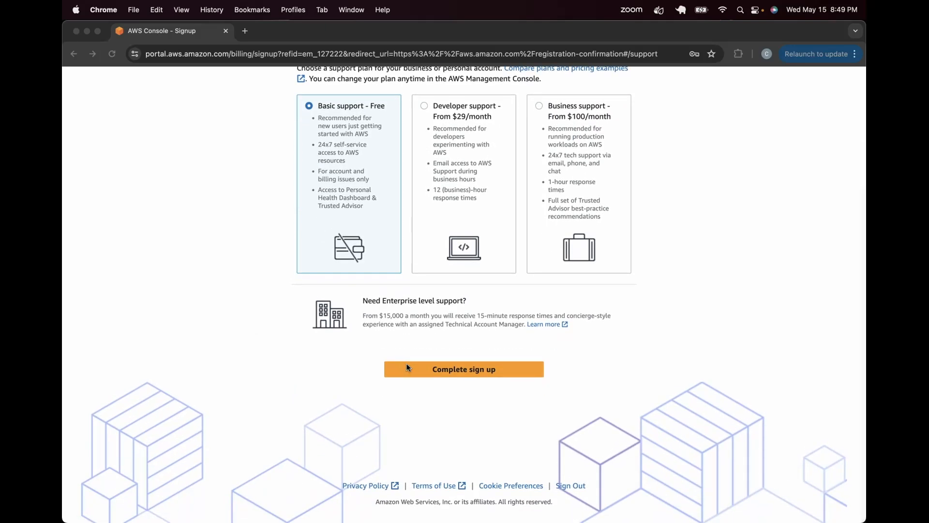
{"action": "left_click", "coordinate": [437, 372]}
{"action": "left_click", "coordinate": [437, 372]}
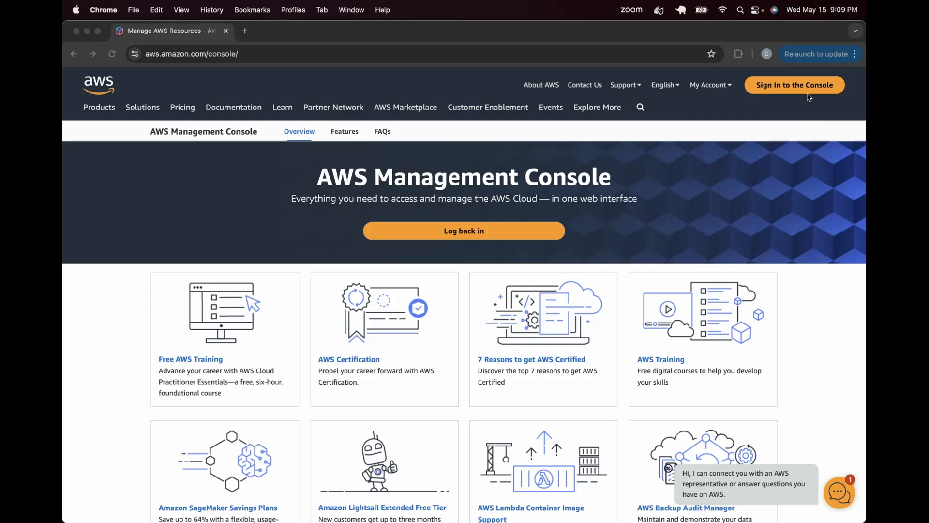
Sign in to the console as the root user with the account e-mail and password.
{"action": "left_click", "coordinate": [791, 93]}
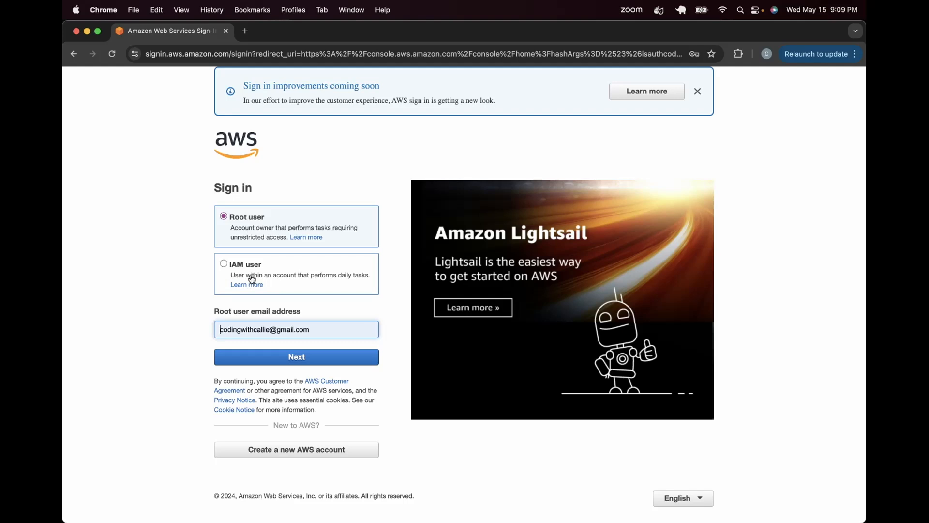
{"action": "left_click", "coordinate": [247, 364]}
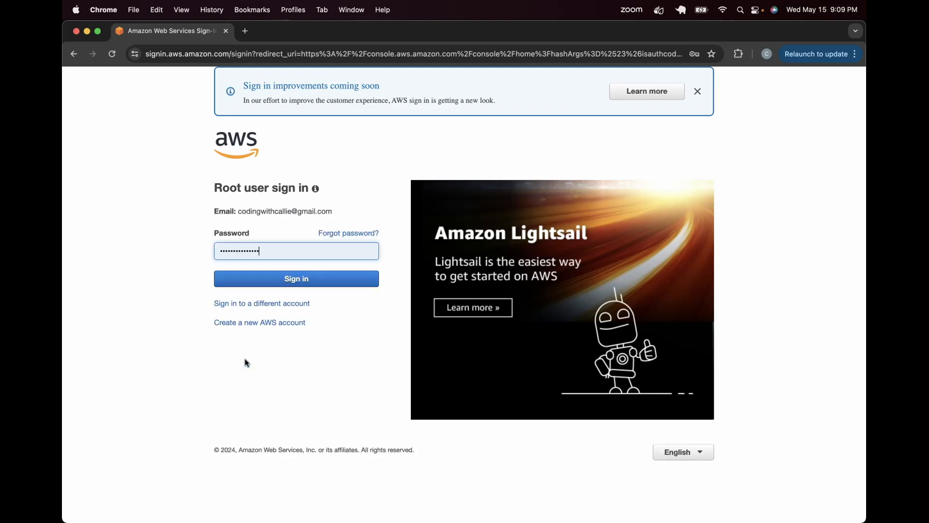
{"action": "left_click", "coordinate": [255, 284]}
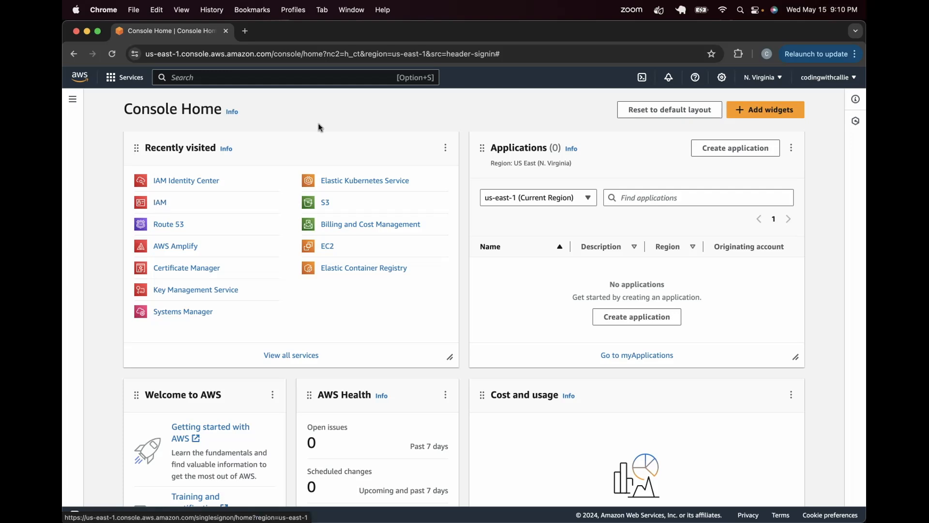
Open IAM Identity Center, go to Users, and start Add user.
{"action": "left_click", "coordinate": [183, 181]}
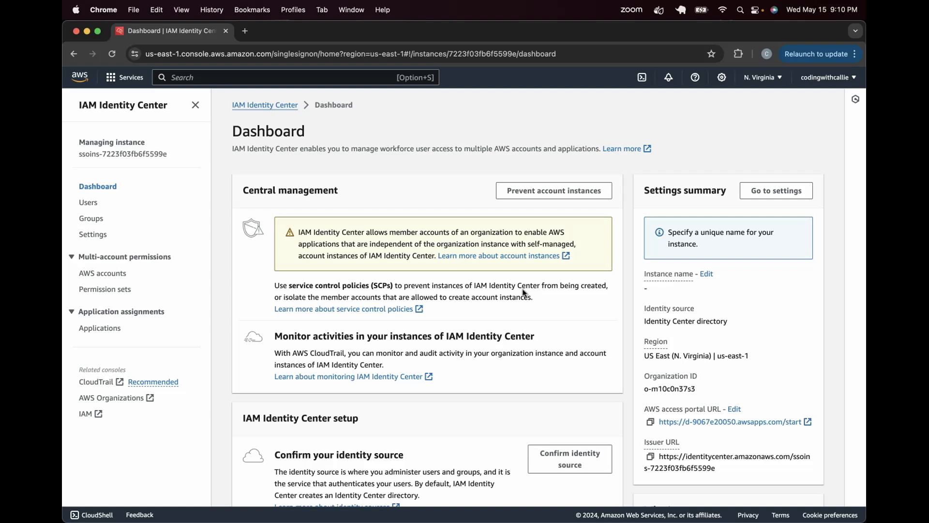
{"action": "left_click", "coordinate": [89, 205]}
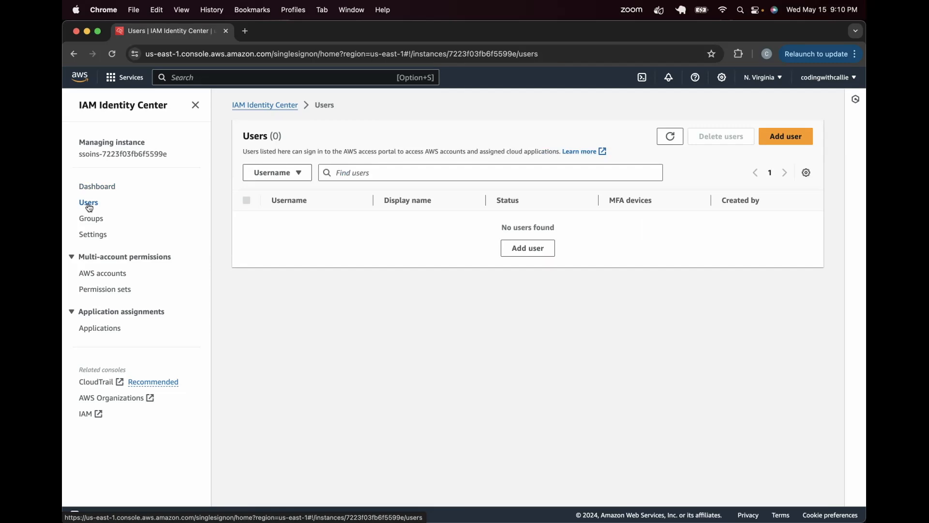
{"action": "left_click", "coordinate": [795, 141]}
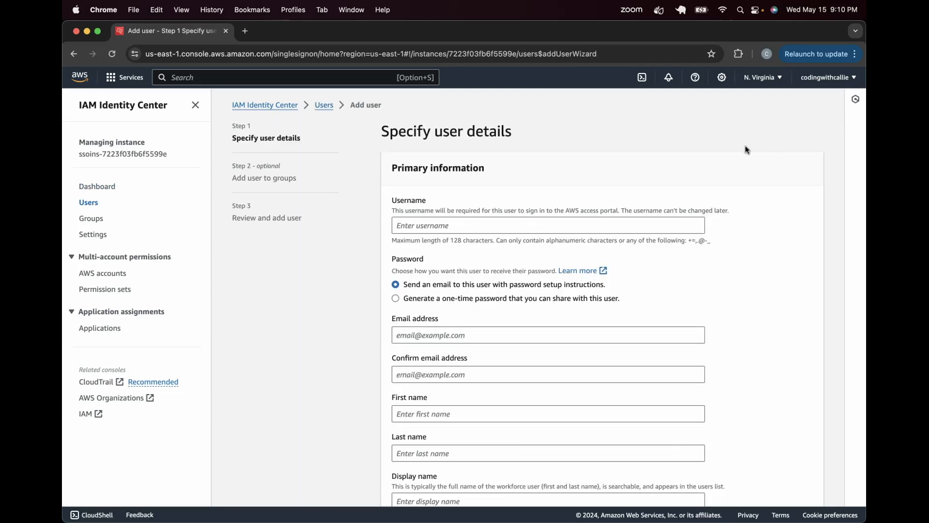
Enter the new user's username and e-mail address.
{"action": "left_click", "coordinate": [644, 223]}
{"action": "type", "text": "c"}
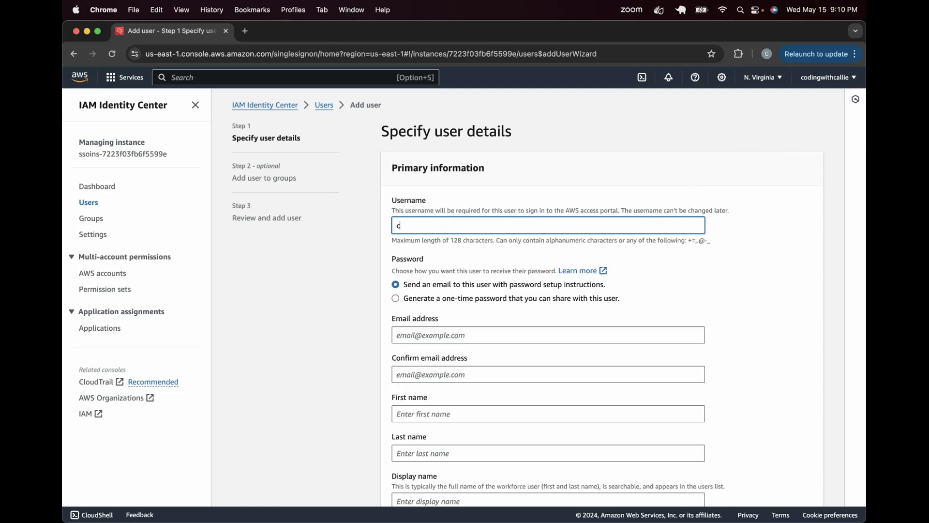
{"action": "type", "text": "alliestoscup"}
{"action": "scroll", "coordinate": [561, 298], "scroll_direction": "down", "scroll_amount": 1}
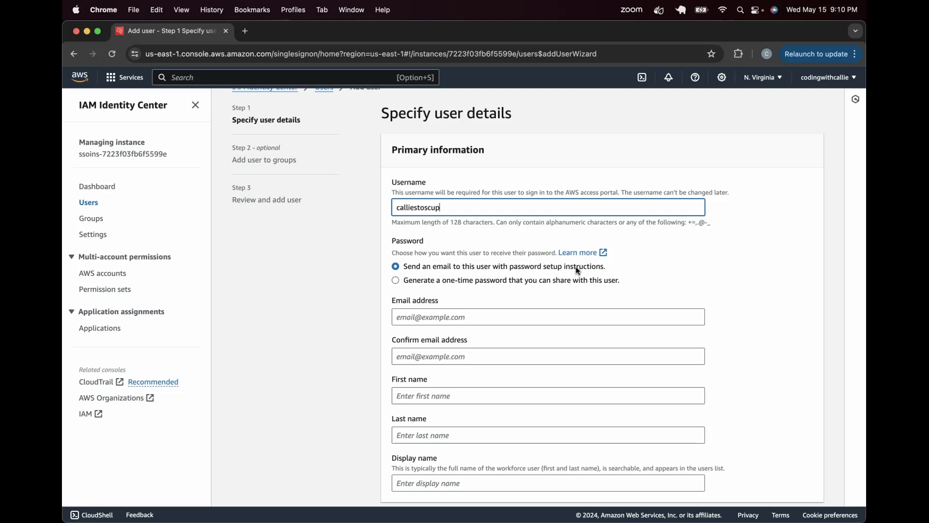
{"action": "left_click", "coordinate": [427, 315]}
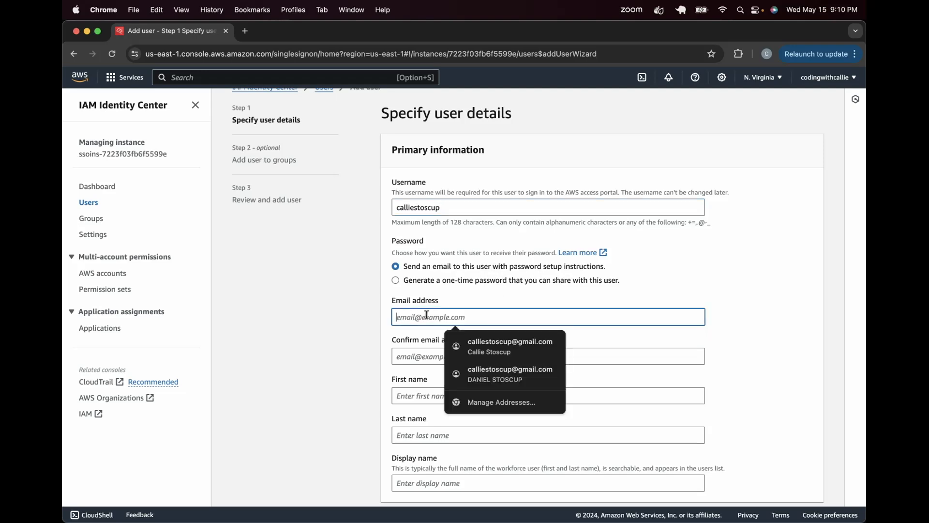
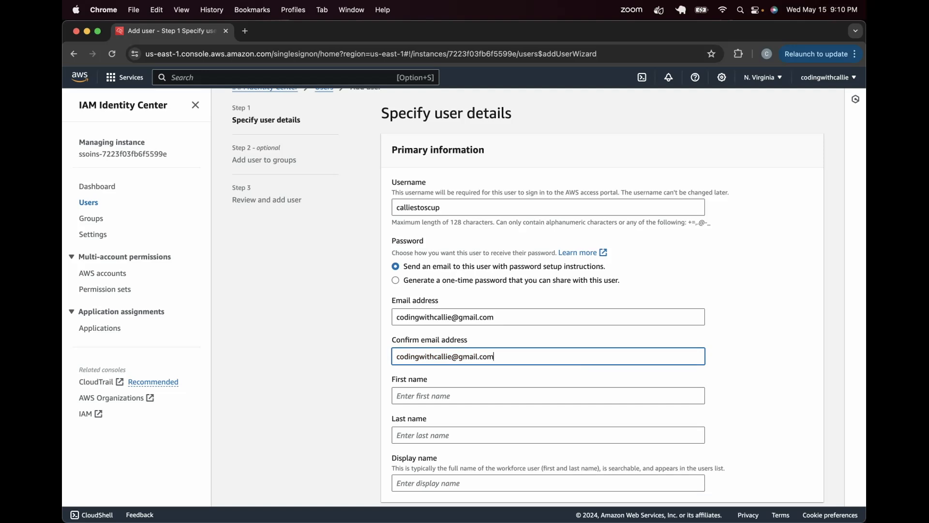
{"action": "scroll", "coordinate": [407, 310], "scroll_direction": "down", "scroll_amount": 3}
Autofill the first, last and display names, then advance to the groups step.
{"action": "left_click", "coordinate": [410, 290]}
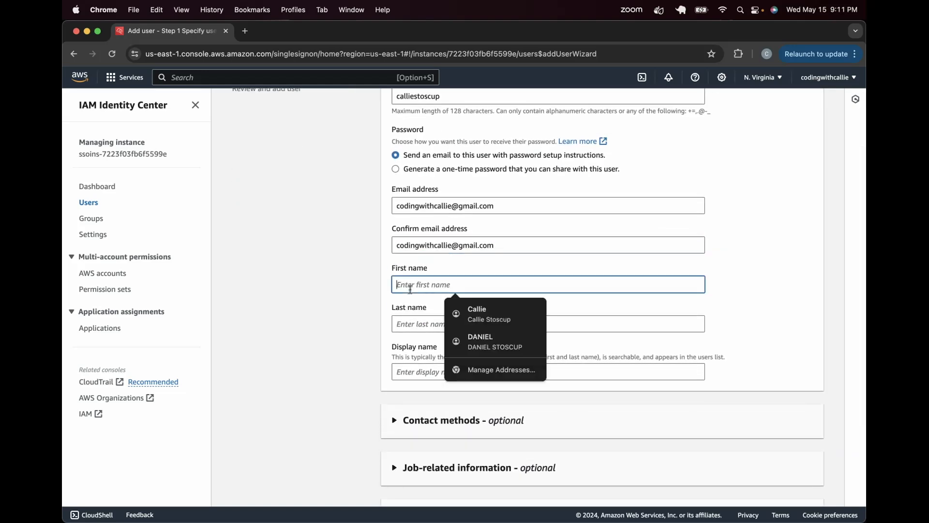
{"action": "left_click", "coordinate": [454, 315]}
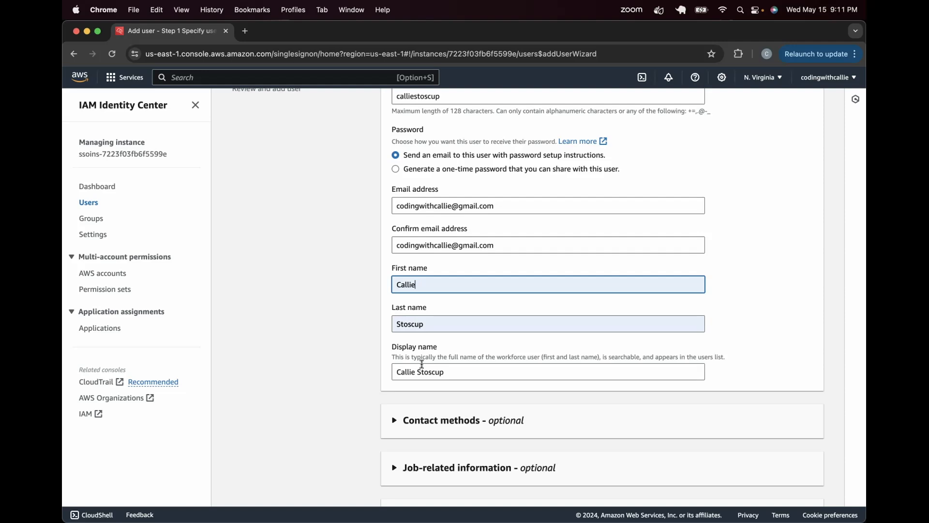
{"action": "scroll", "coordinate": [422, 364], "scroll_direction": "down", "scroll_amount": 5}
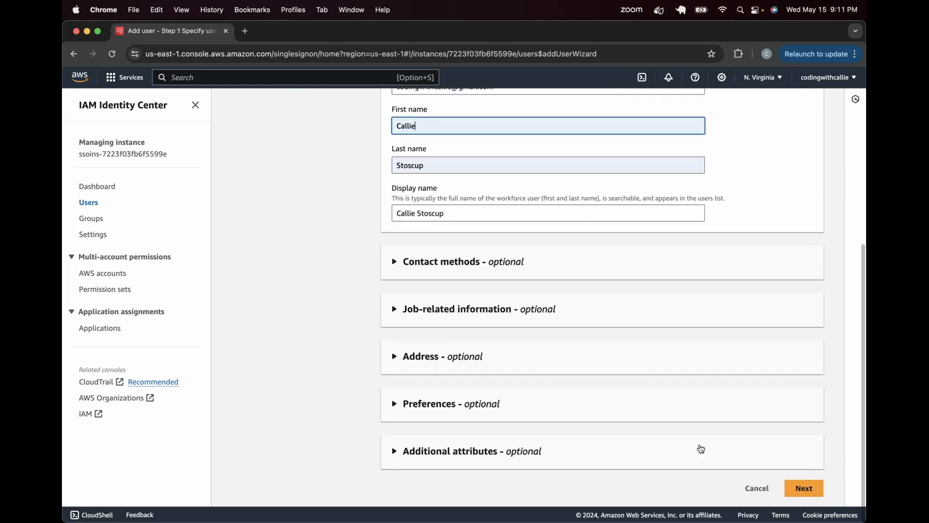
{"action": "left_click", "coordinate": [799, 492]}
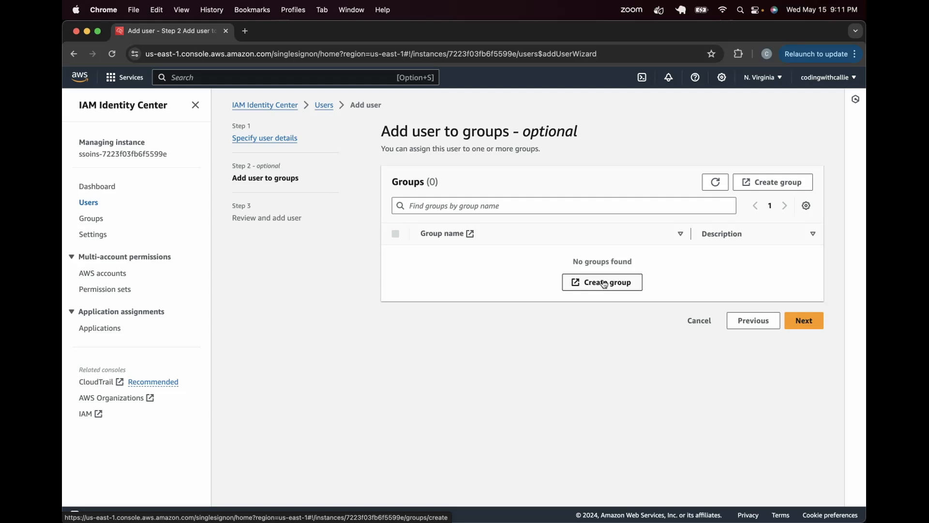
Create an 'Admin team' group in a new tab, then close that tab to return to the wizard.
{"action": "left_click", "coordinate": [605, 282]}
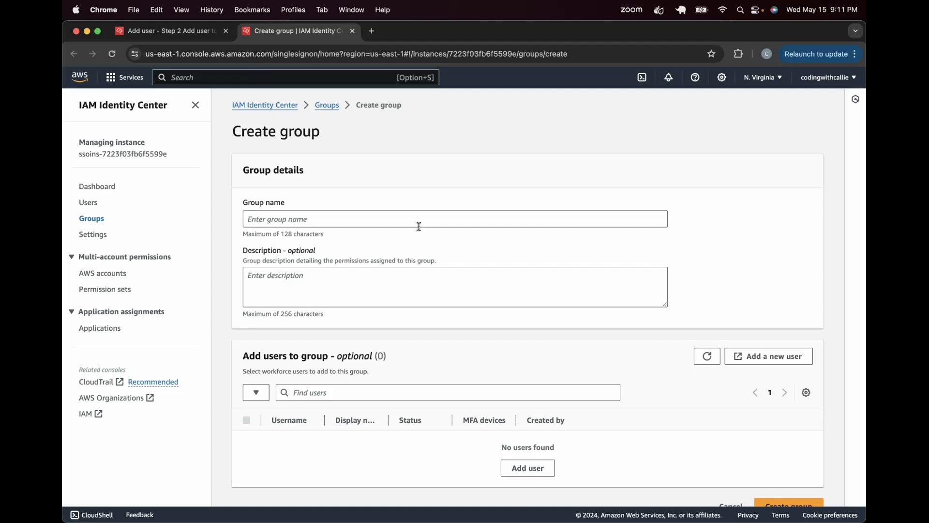
{"action": "scroll", "coordinate": [417, 224], "scroll_direction": "down", "scroll_amount": 1}
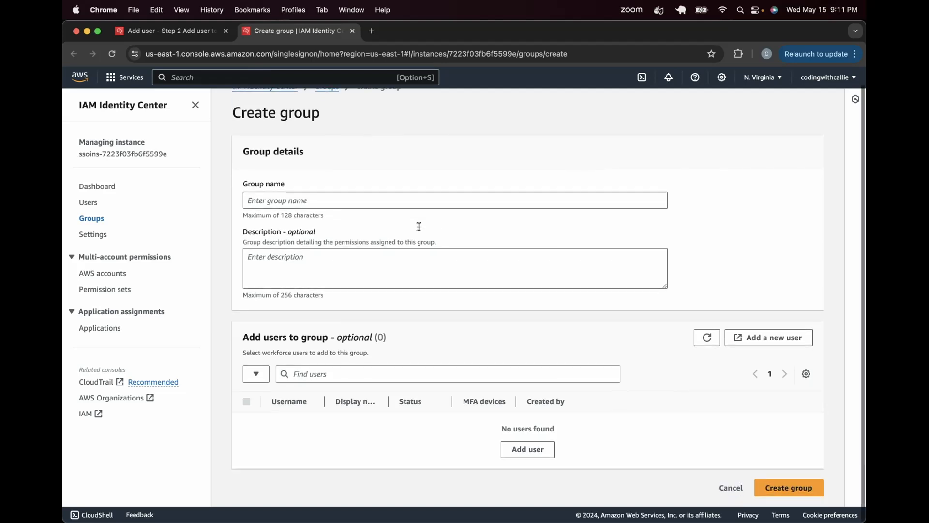
{"action": "left_click", "coordinate": [349, 200]}
{"action": "left_click", "coordinate": [338, 227]}
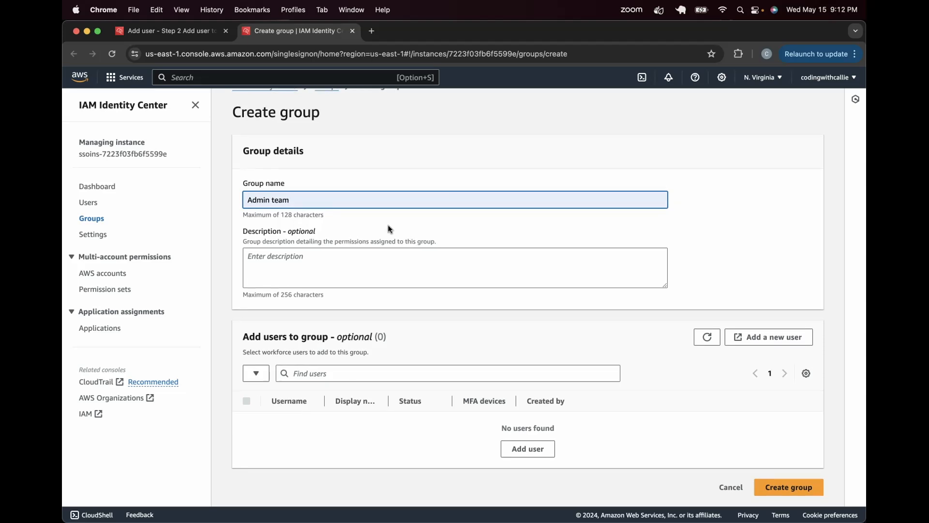
{"action": "left_click", "coordinate": [780, 487]}
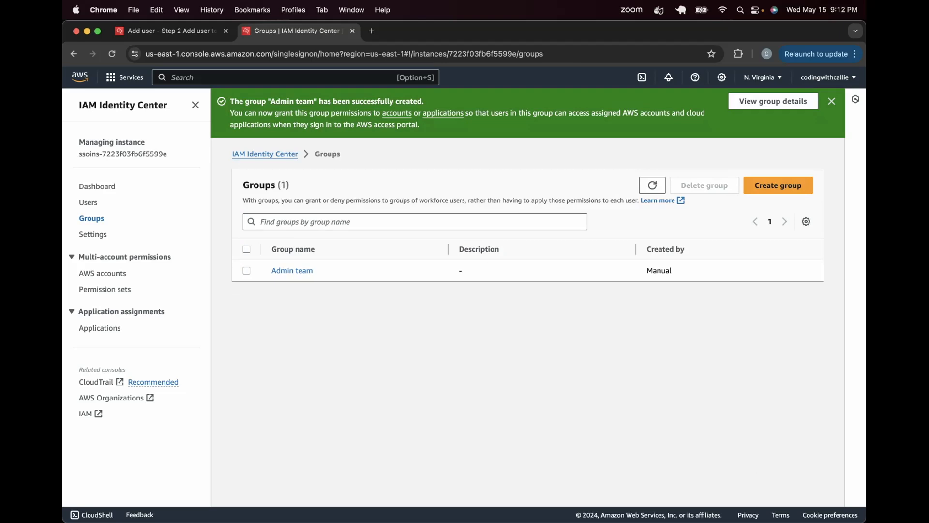
{"action": "left_click", "coordinate": [354, 31]}
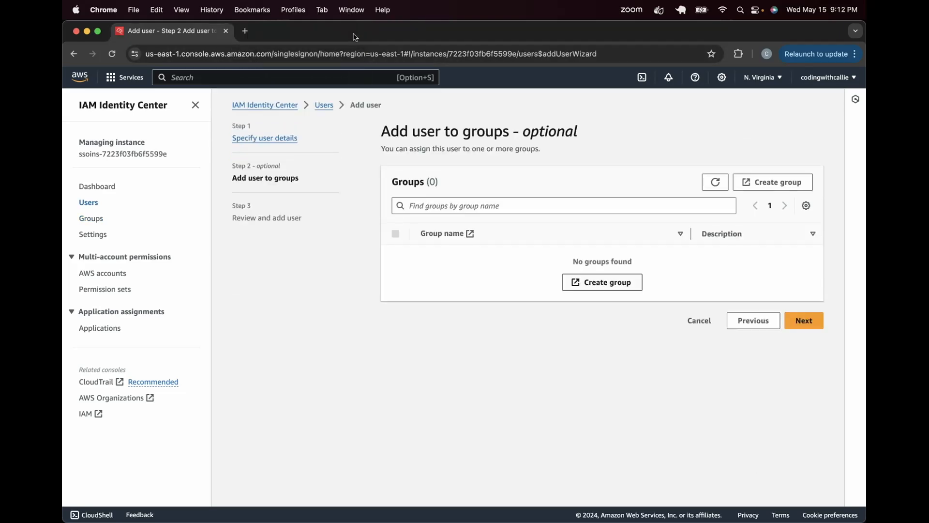
Refresh the groups, add the user to Admin team, review, and create the user.
{"action": "left_click", "coordinate": [716, 183]}
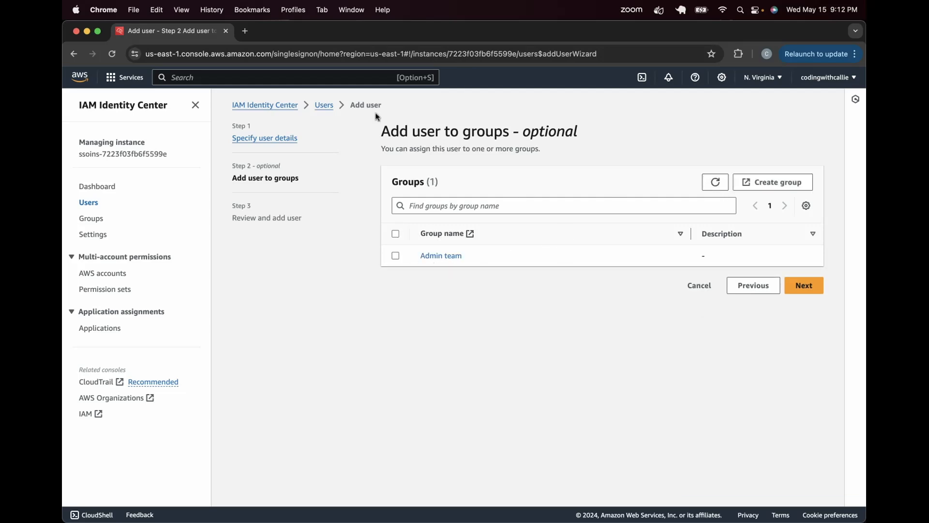
{"action": "left_click_drag", "start_coordinate": [382, 128], "coordinate": [506, 124]}
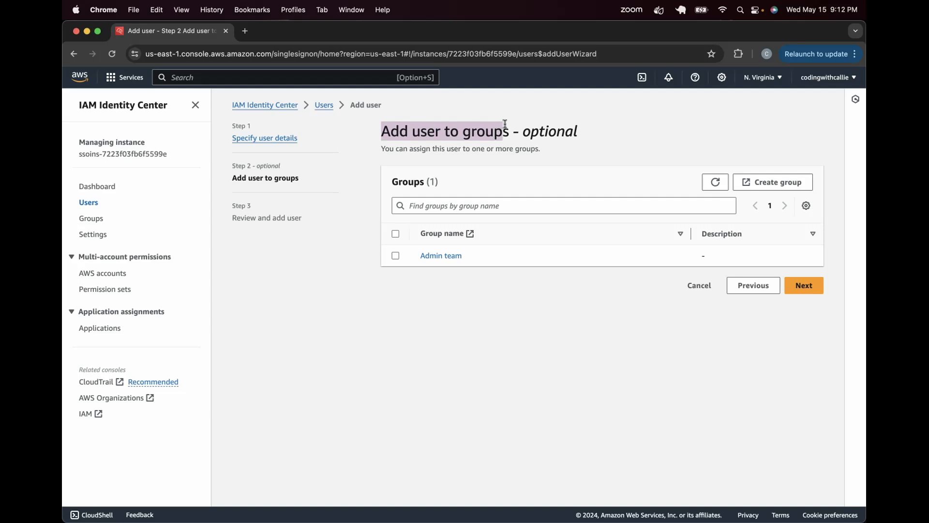
{"action": "left_click", "coordinate": [396, 257]}
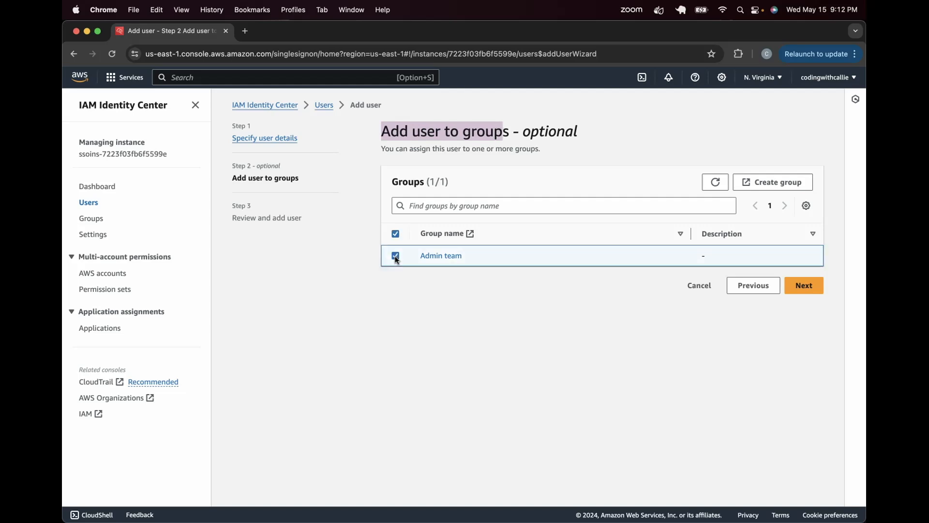
{"action": "left_click", "coordinate": [791, 288]}
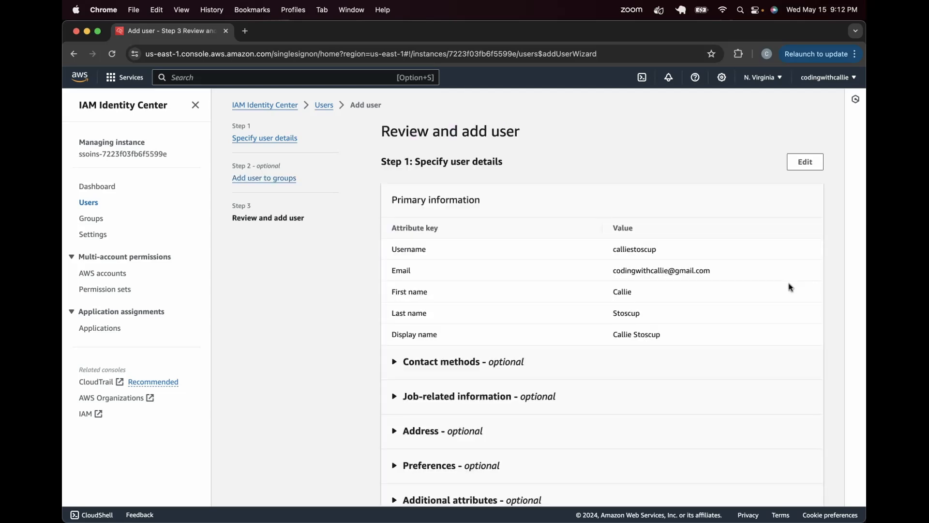
{"action": "scroll", "coordinate": [708, 279], "scroll_direction": "down", "scroll_amount": 3}
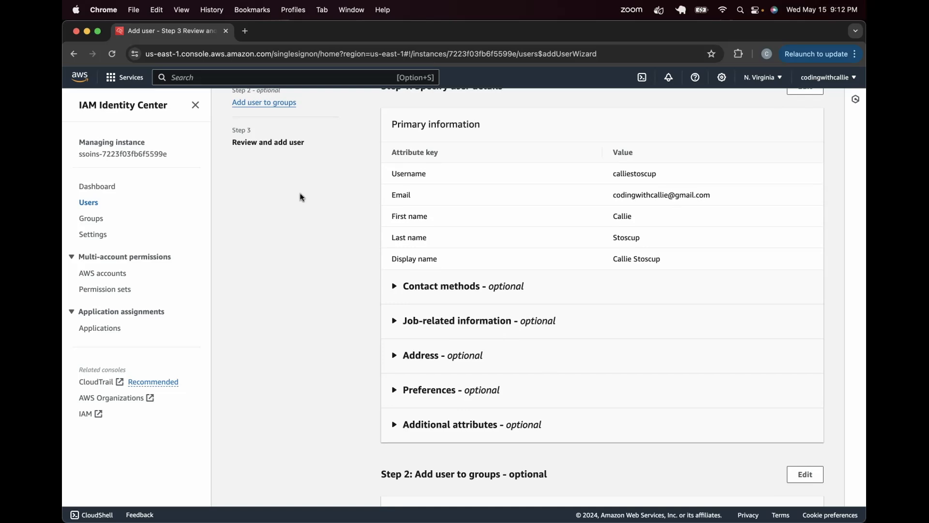
{"action": "scroll", "coordinate": [539, 227], "scroll_direction": "down", "scroll_amount": 5}
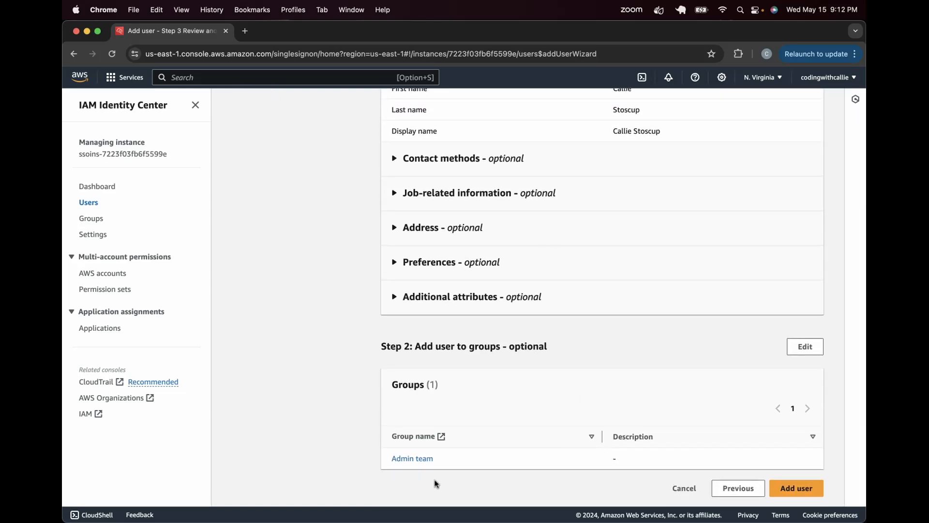
{"action": "left_click", "coordinate": [789, 487]}
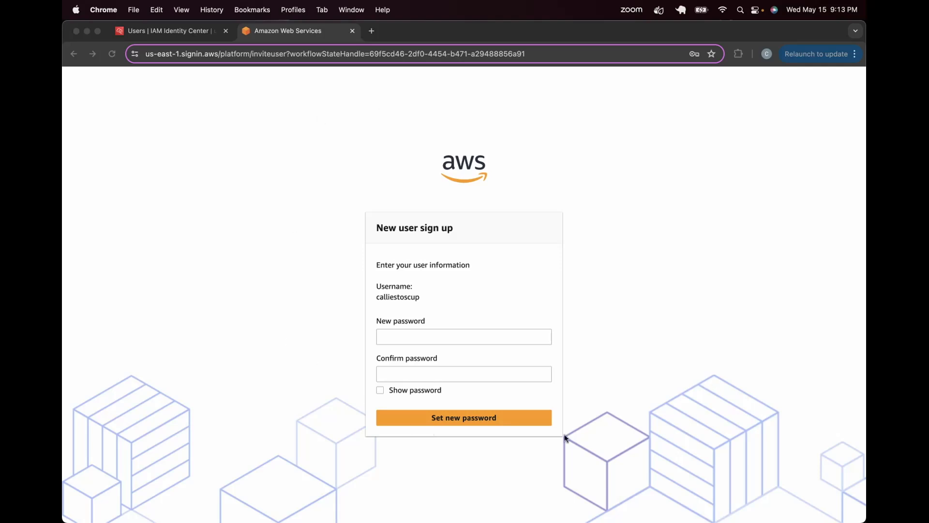
Sign in as the new user with the saved username and autofilled password.
{"action": "left_click", "coordinate": [405, 337]}
{"action": "left_click_drag", "start_coordinate": [380, 297], "coordinate": [420, 297]}
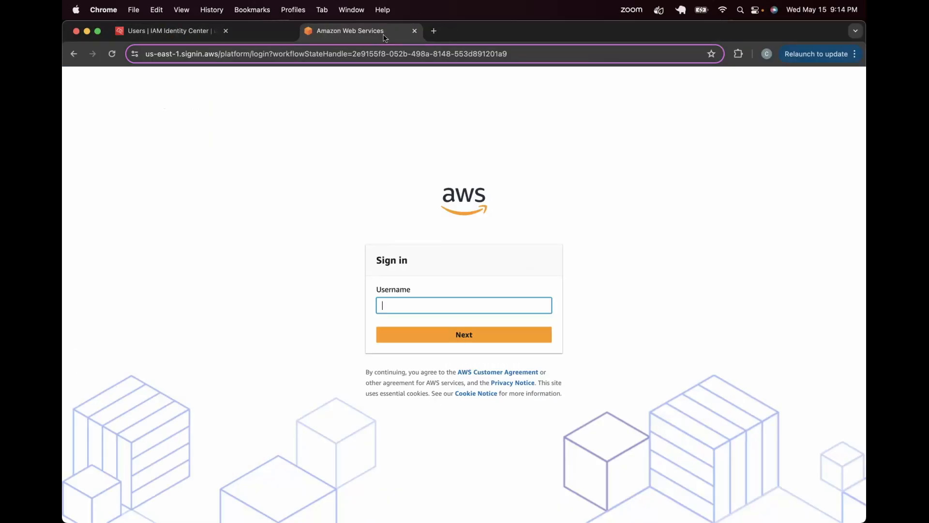
{"action": "left_click", "coordinate": [412, 306]}
{"action": "left_click", "coordinate": [440, 329]}
{"action": "left_click", "coordinate": [424, 335]}
{"action": "left_click", "coordinate": [422, 320]}
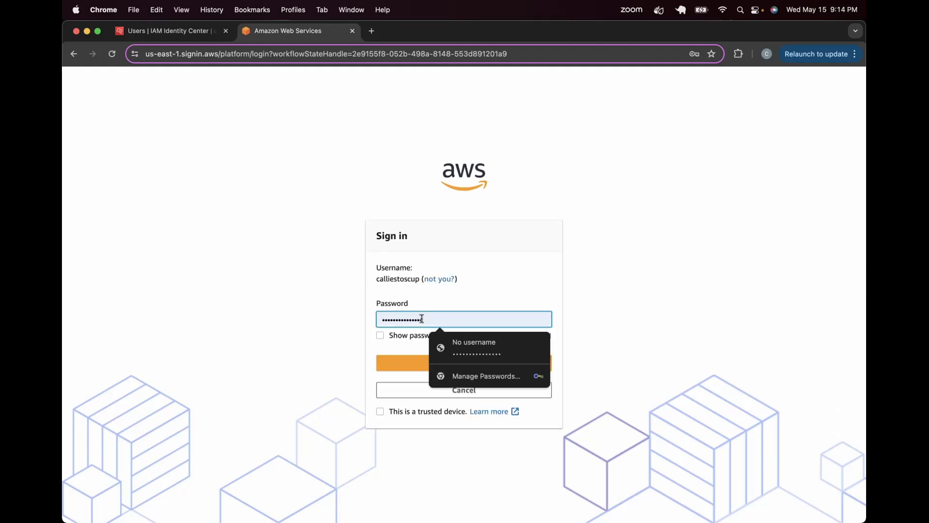
{"action": "left_click", "coordinate": [398, 349]}
{"action": "left_click", "coordinate": [428, 369]}
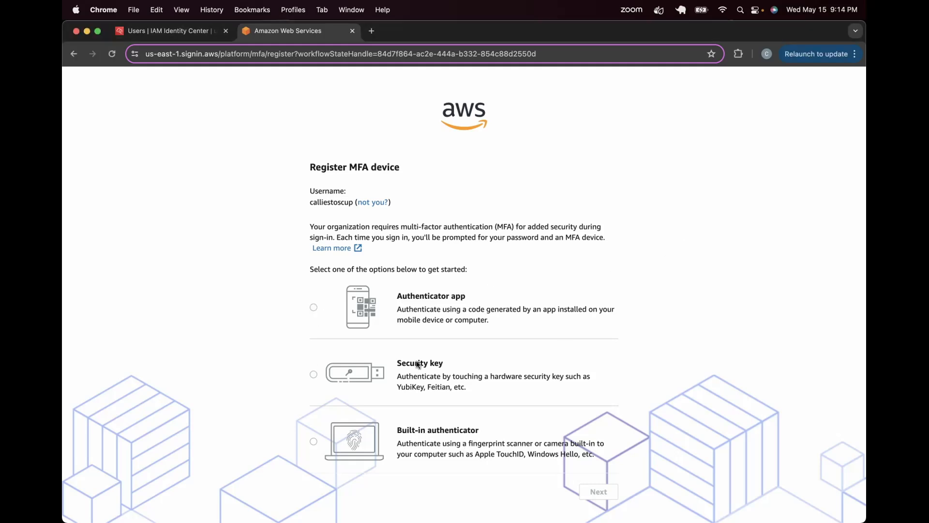
Register an authenticator app such as Authy as the MFA device and finish signing in.
{"action": "left_click", "coordinate": [312, 307]}
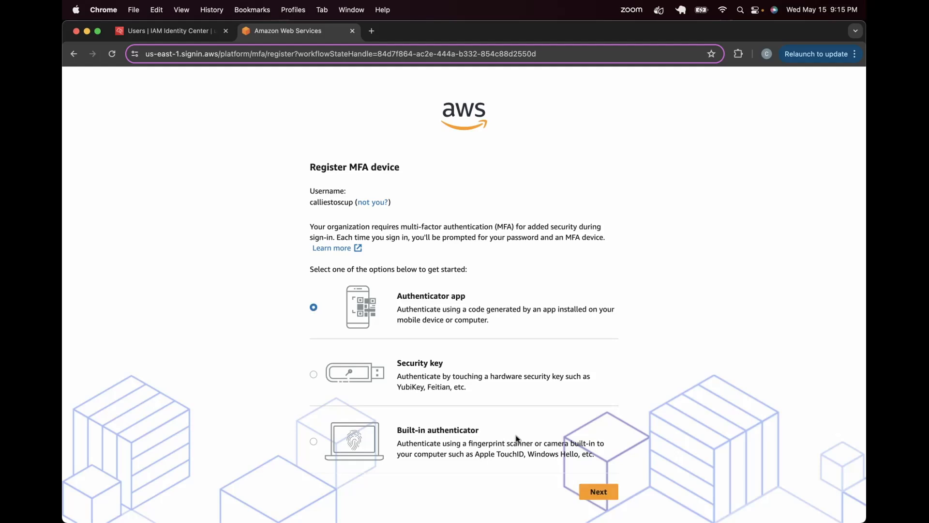
{"action": "left_click", "coordinate": [596, 491]}
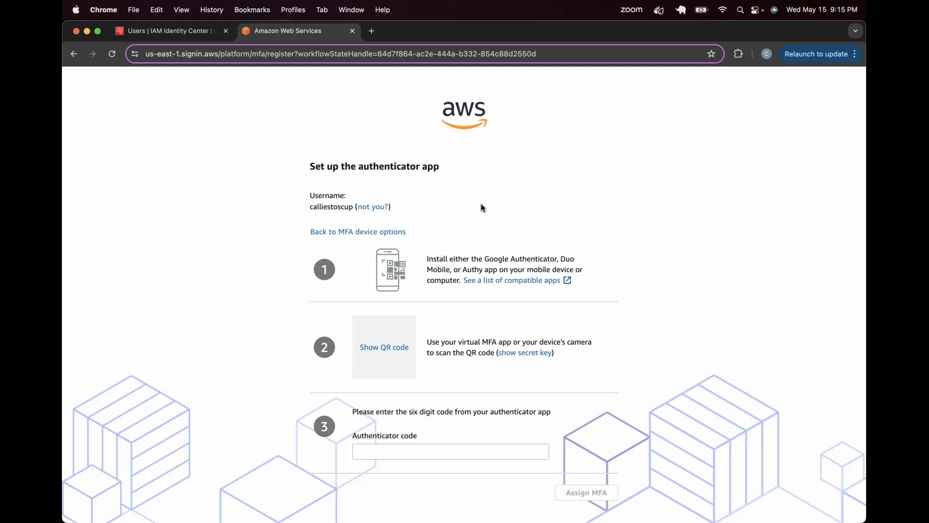
{"action": "left_click_drag", "start_coordinate": [428, 259], "coordinate": [554, 256]}
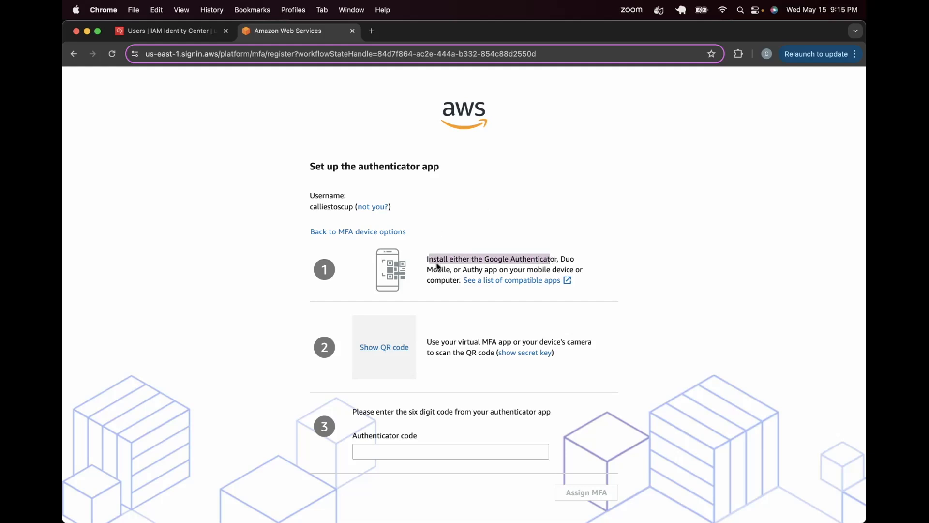
{"action": "left_click_drag", "start_coordinate": [463, 269], "coordinate": [555, 259]}
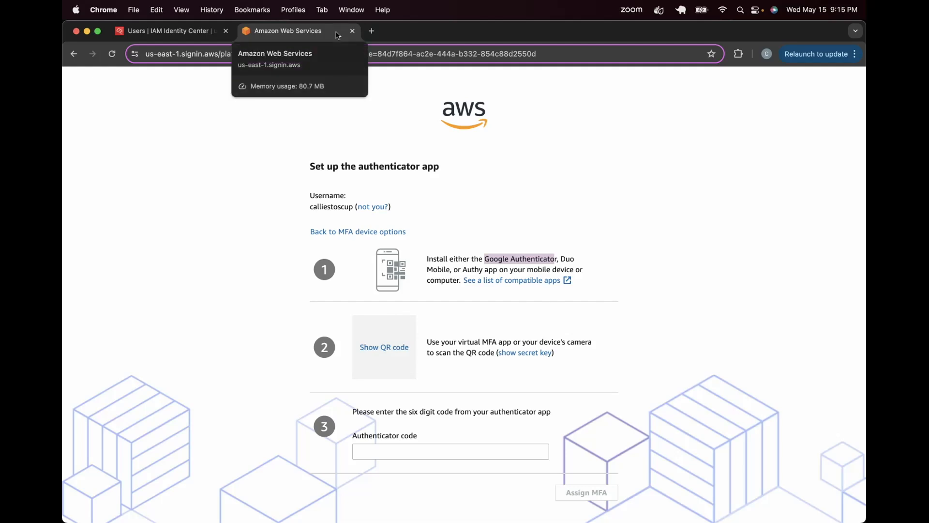
{"action": "left_click", "coordinate": [269, 357]}
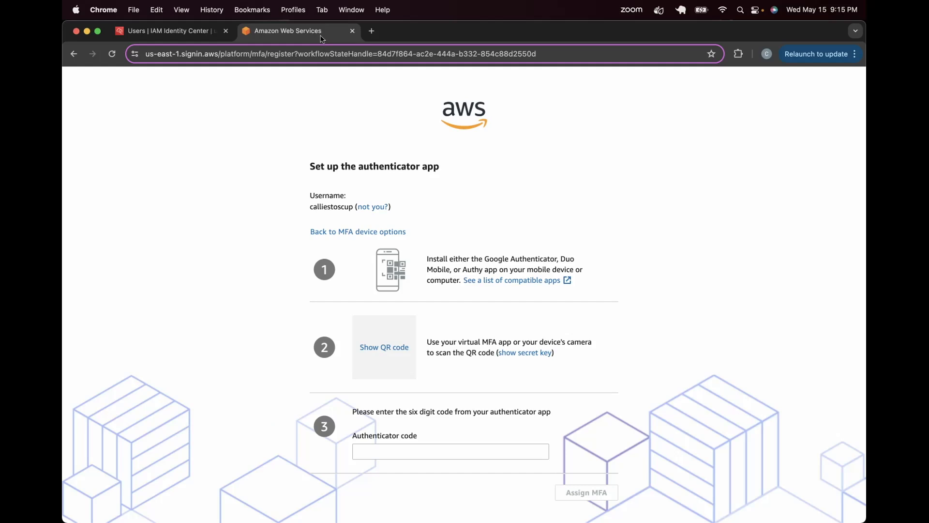
{"action": "key", "text": "super+w"}
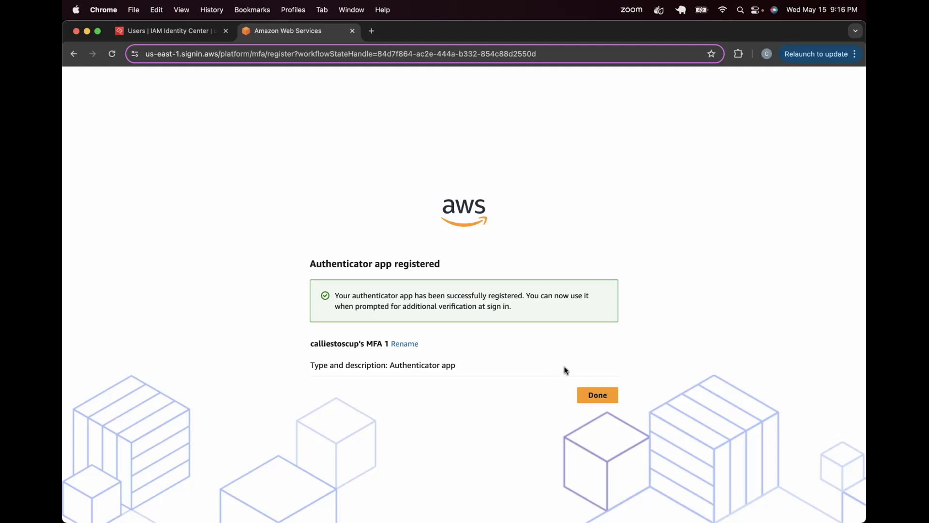
{"action": "left_click", "coordinate": [591, 396]}
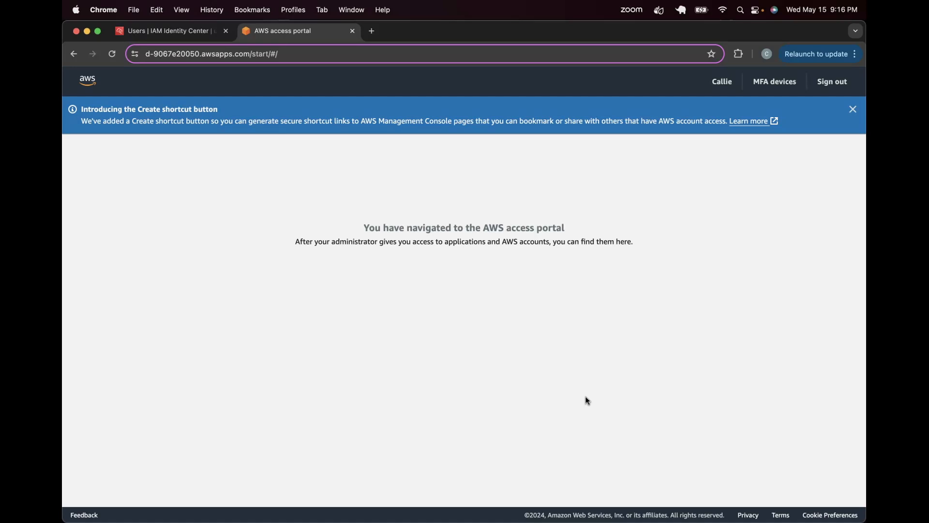
Close the AWS access portal tab to reveal the Users list with the new Enabled user.
{"action": "left_click", "coordinate": [353, 31]}
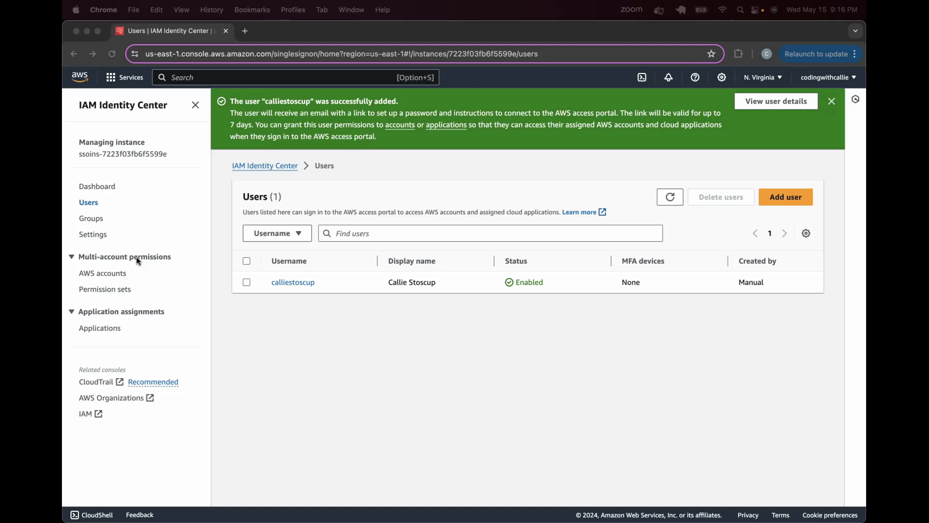
Open AWS accounts, maximise the window, and choose Admin team for the codingwithcallie account.
{"action": "left_click", "coordinate": [116, 273]}
{"action": "left_click", "coordinate": [101, 275]}
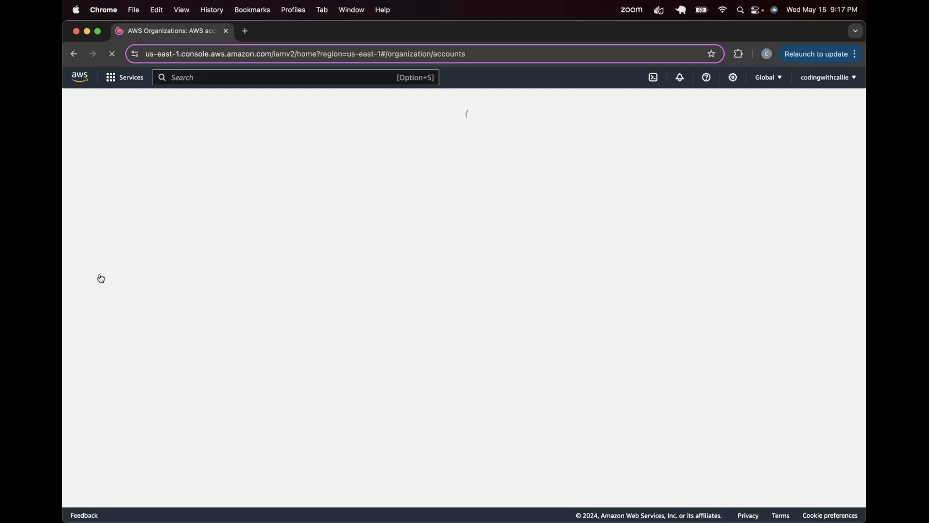
{"action": "left_click_drag", "start_coordinate": [189, 32], "coordinate": [231, 34]}
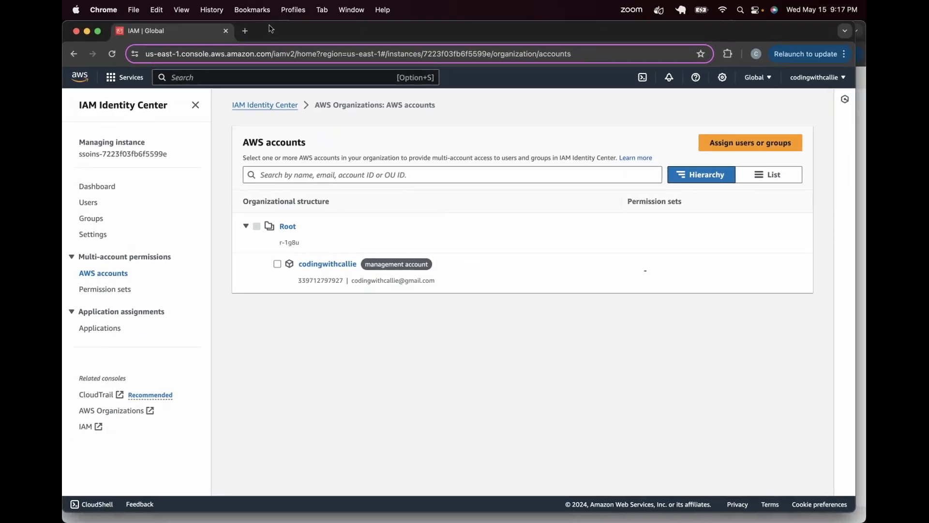
{"action": "double_click", "coordinate": [289, 28]}
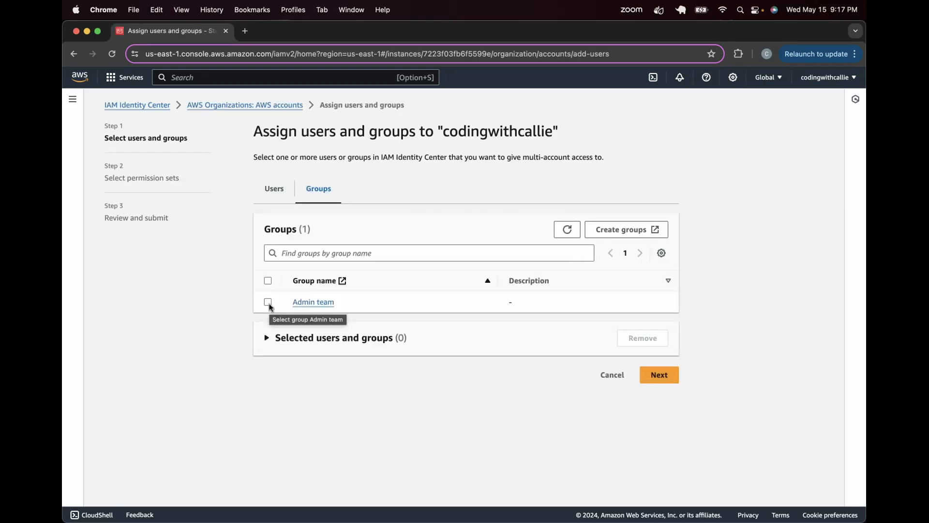
{"action": "left_click", "coordinate": [269, 304]}
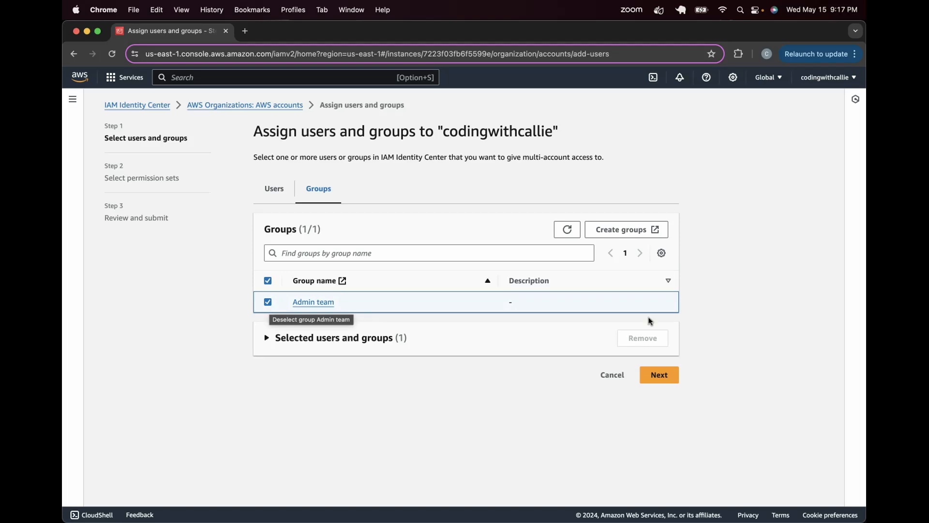
{"action": "left_click", "coordinate": [658, 375]}
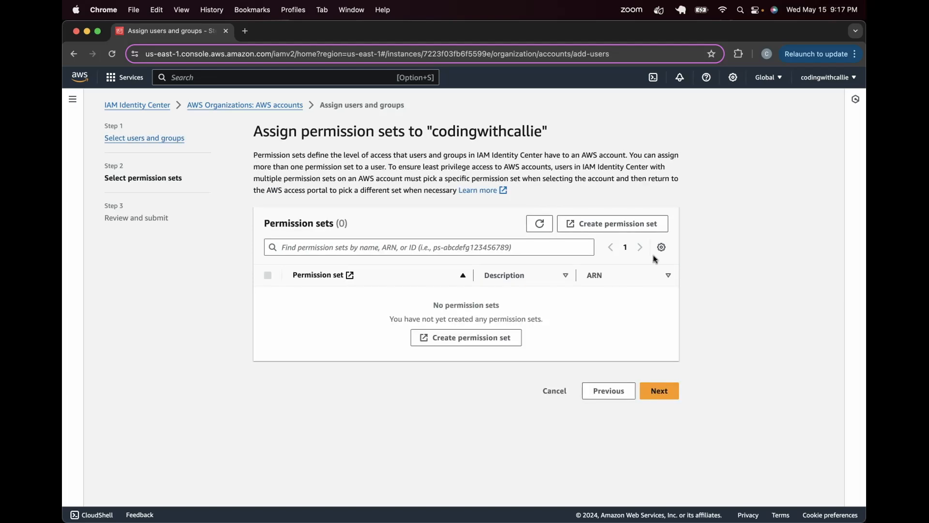
Open Create permission set in a new tab and browse the predefined policies, including AdministratorAccess.
{"action": "left_click", "coordinate": [453, 339]}
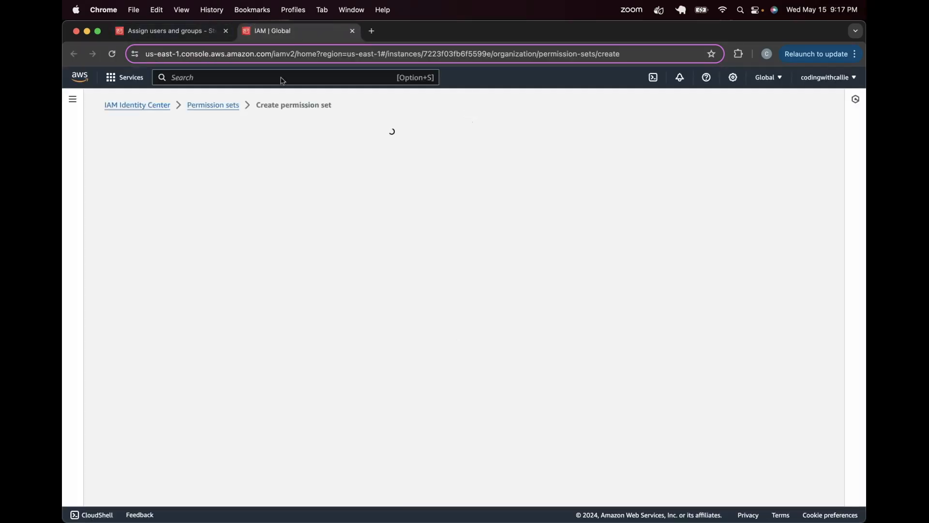
{"action": "scroll", "coordinate": [277, 183], "scroll_direction": "down", "scroll_amount": 2}
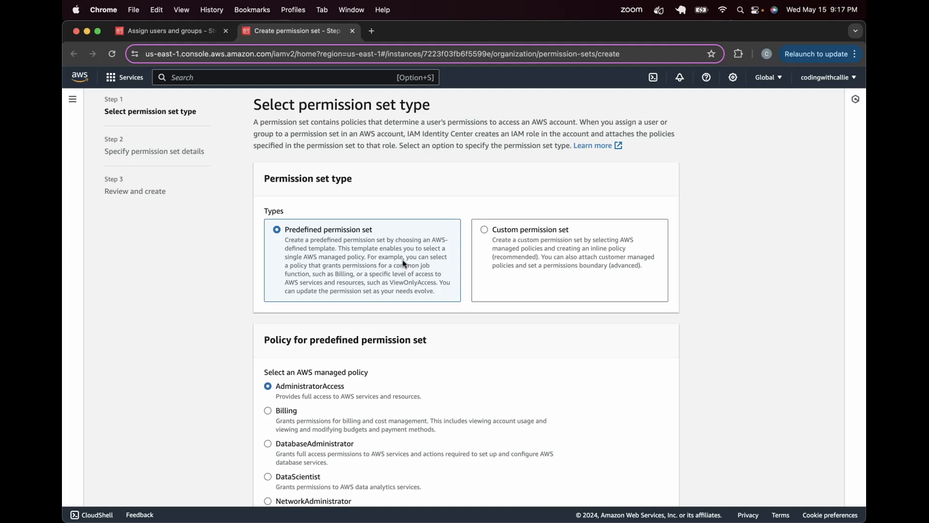
{"action": "scroll", "coordinate": [405, 264], "scroll_direction": "down", "scroll_amount": 5}
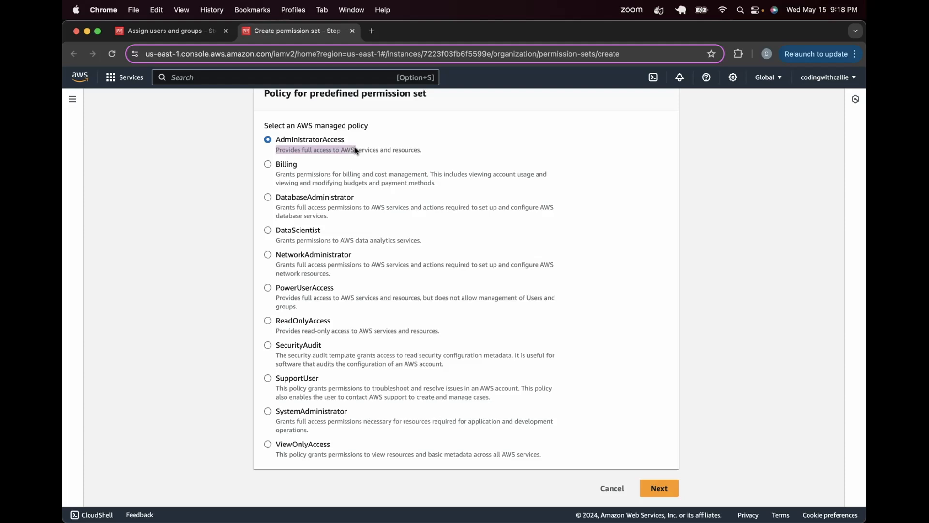
{"action": "left_click_drag", "start_coordinate": [353, 149], "coordinate": [425, 150]}
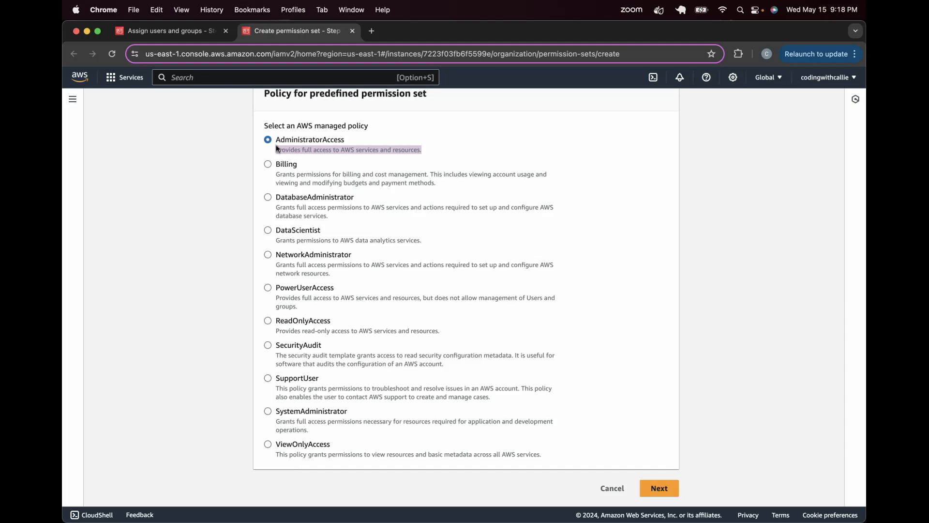
Create the AdministratorAccess permission set, keeping its default name and 1 hour session duration.
{"action": "mouse_move", "coordinate": [348, 520]}
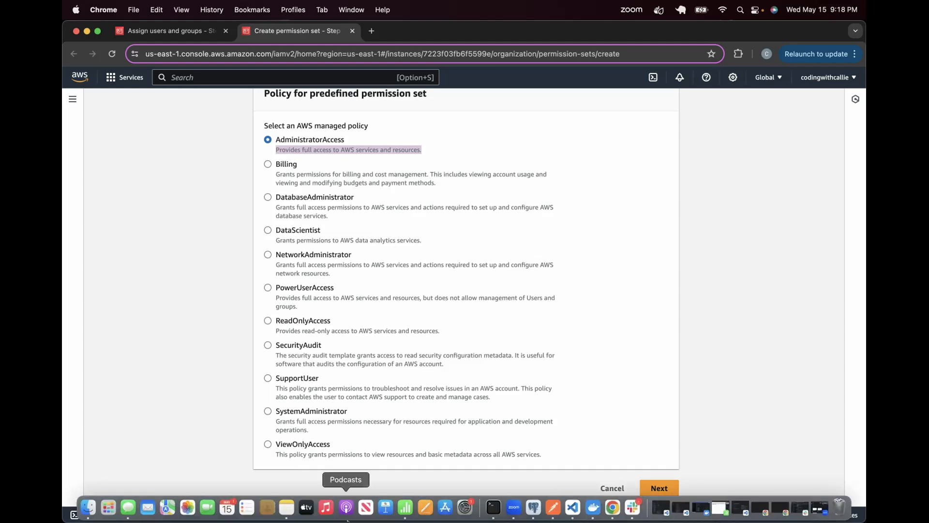
{"action": "left_click", "coordinate": [654, 487]}
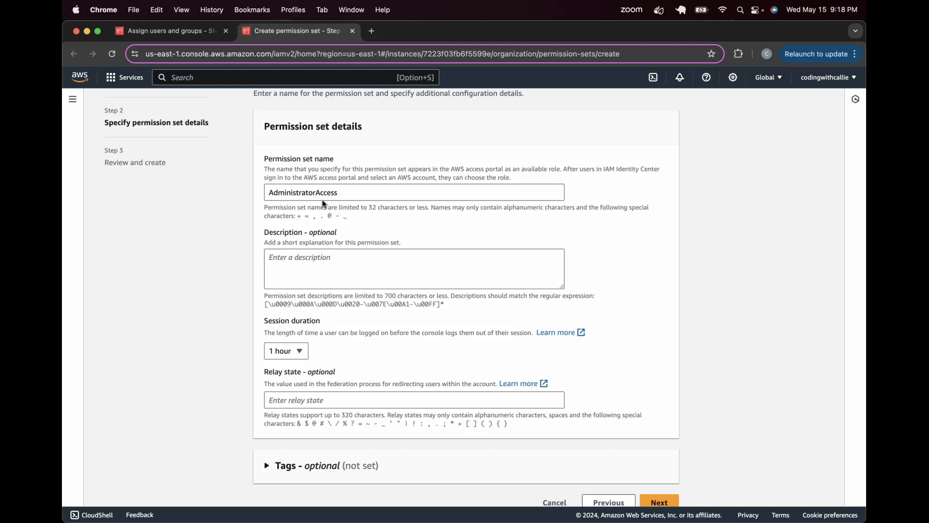
{"action": "scroll", "coordinate": [324, 203], "scroll_direction": "down", "scroll_amount": 1}
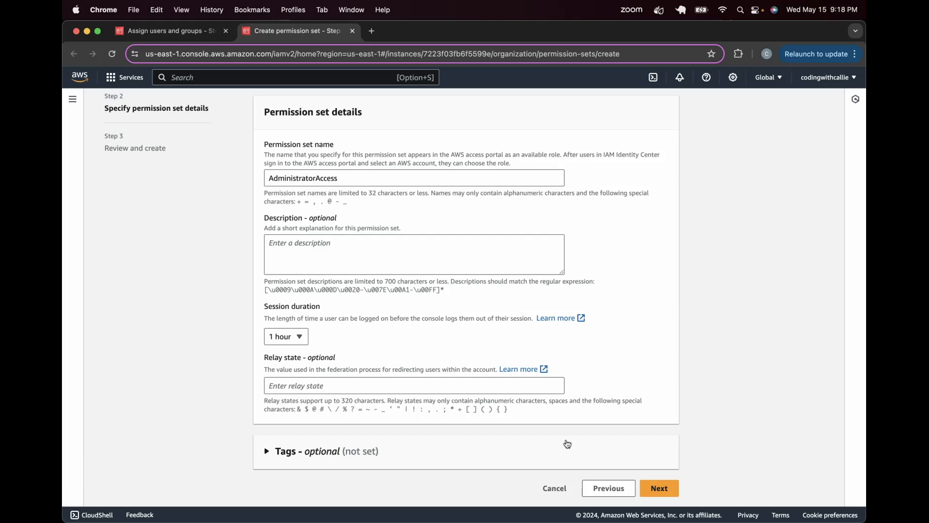
{"action": "left_click", "coordinate": [654, 487]}
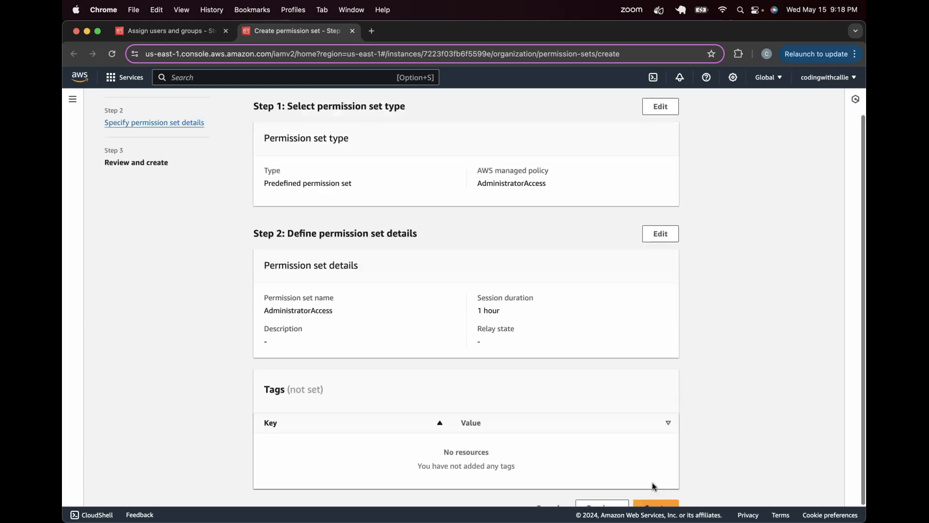
{"action": "scroll", "coordinate": [622, 385], "scroll_direction": "down", "scroll_amount": 1}
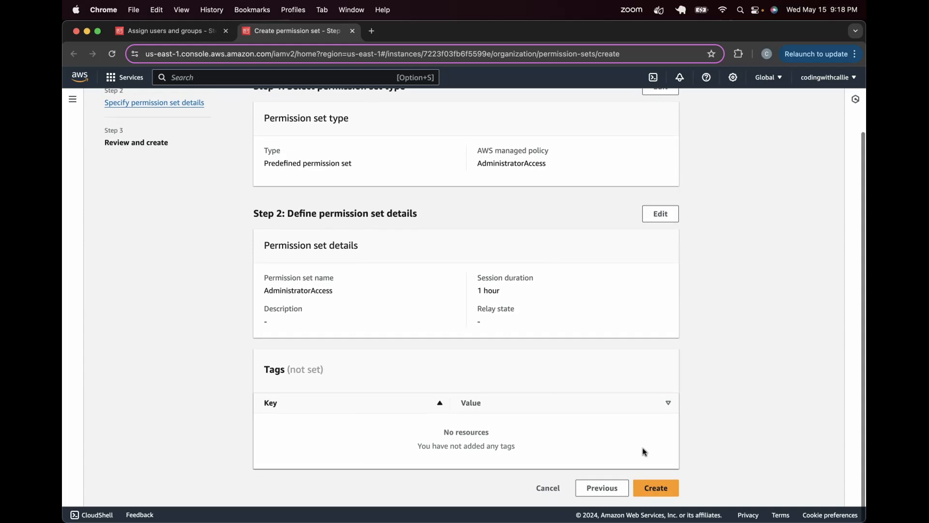
{"action": "left_click", "coordinate": [657, 489]}
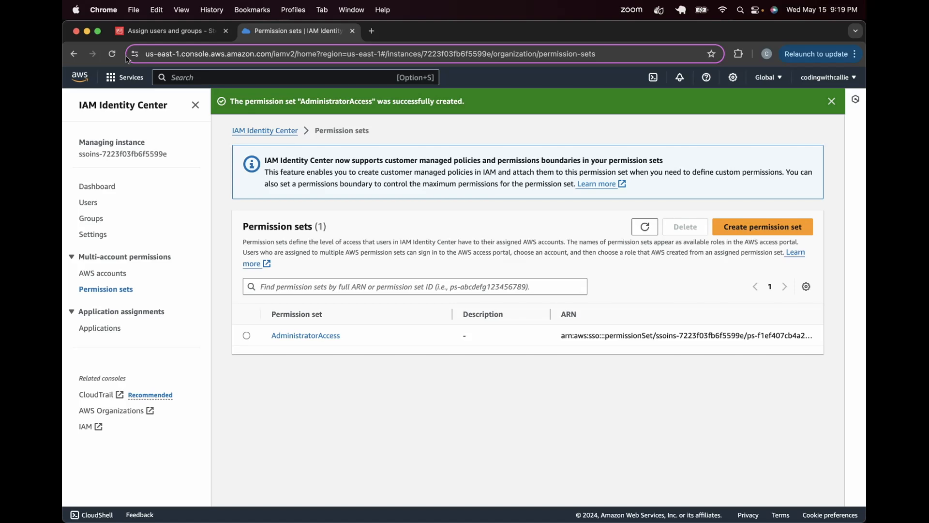
Refresh permission sets, select AdministratorAccess, check the Admin team group, and submit the assignment.
{"action": "left_click", "coordinate": [352, 31]}
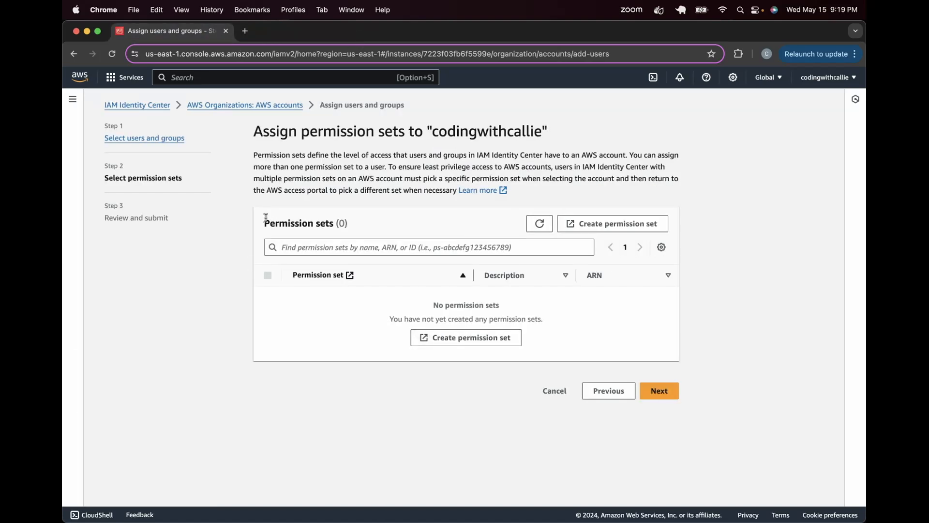
{"action": "triple_click", "coordinate": [355, 224]}
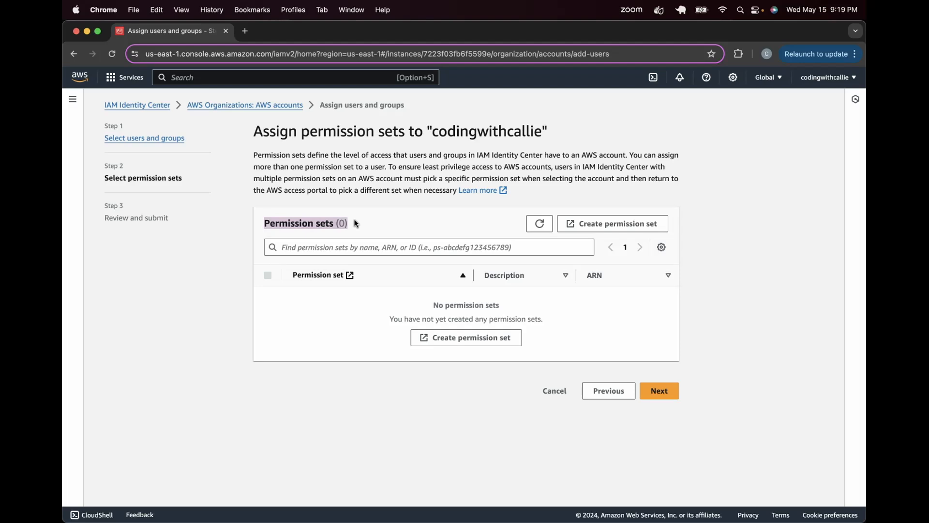
{"action": "left_click", "coordinate": [534, 229]}
{"action": "left_click", "coordinate": [268, 315]}
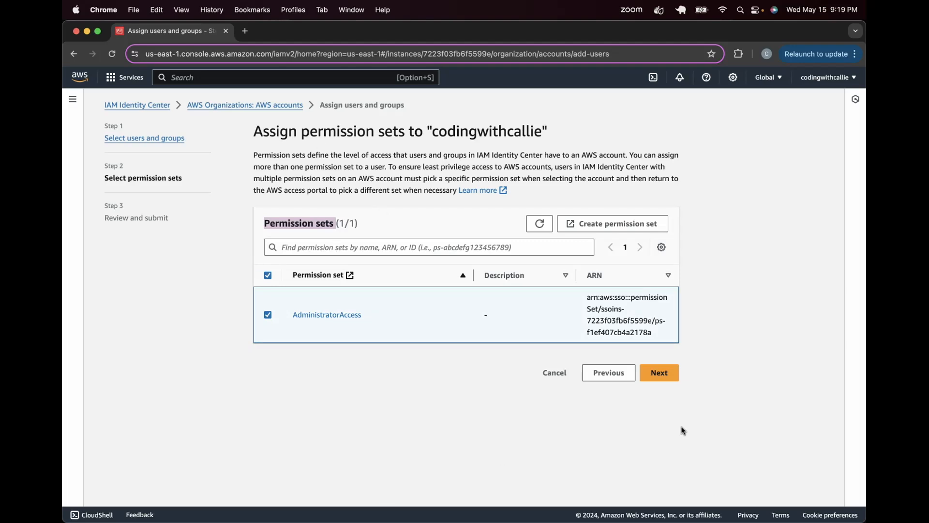
{"action": "left_click", "coordinate": [658, 373]}
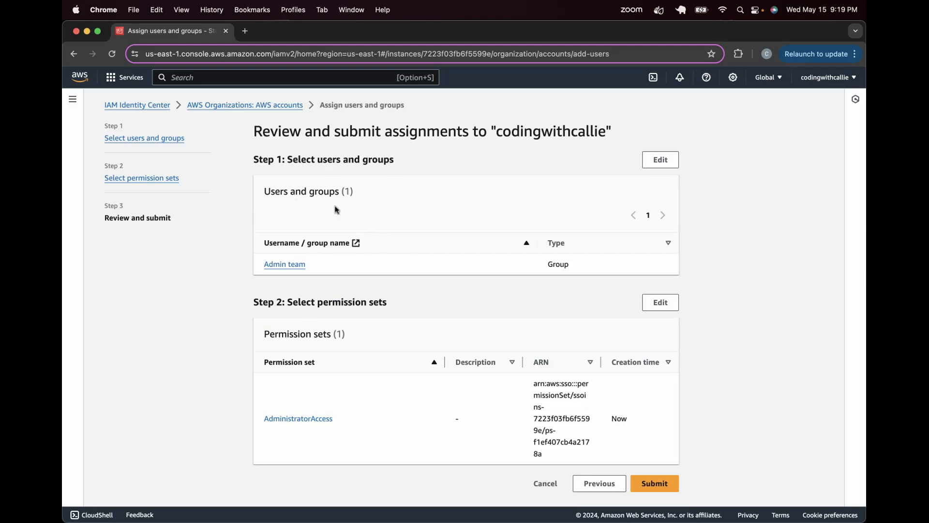
{"action": "left_click", "coordinate": [297, 270]}
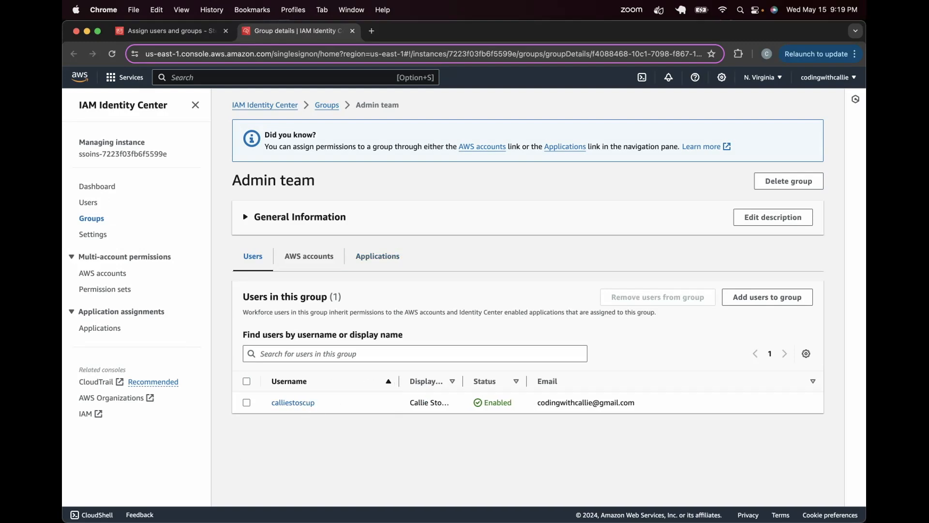
{"action": "left_click", "coordinate": [354, 31]}
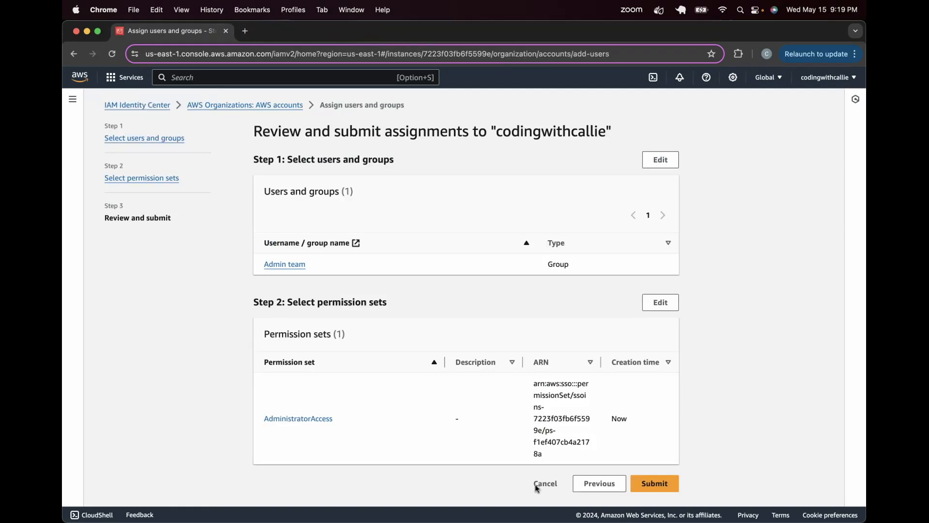
{"action": "left_click", "coordinate": [670, 492]}
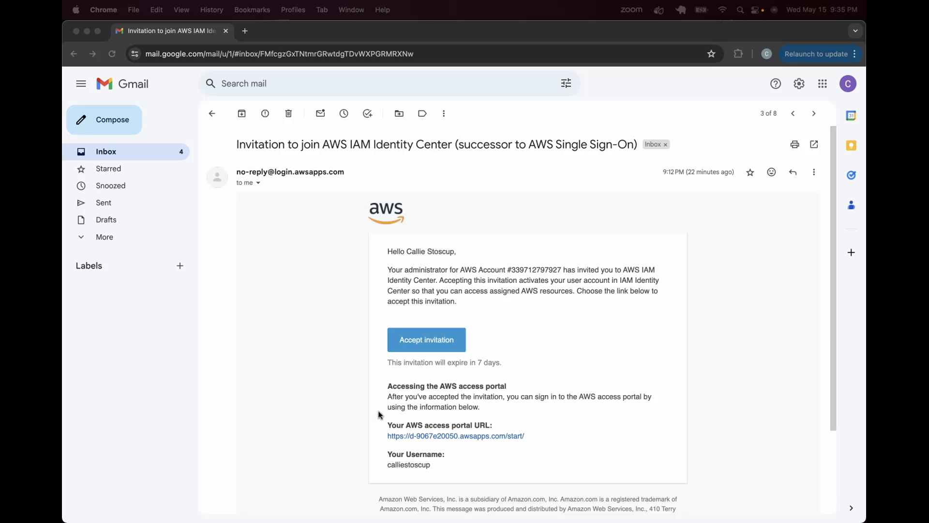
Follow the AWS access portal URL from the Gmail invitation email into a new tab.
{"action": "left_click", "coordinate": [402, 449]}
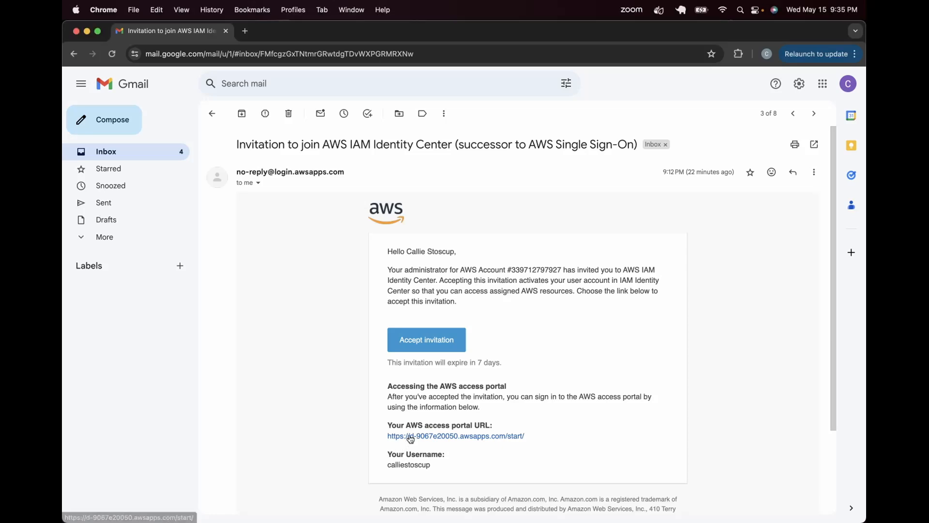
{"action": "left_click", "coordinate": [410, 436]}
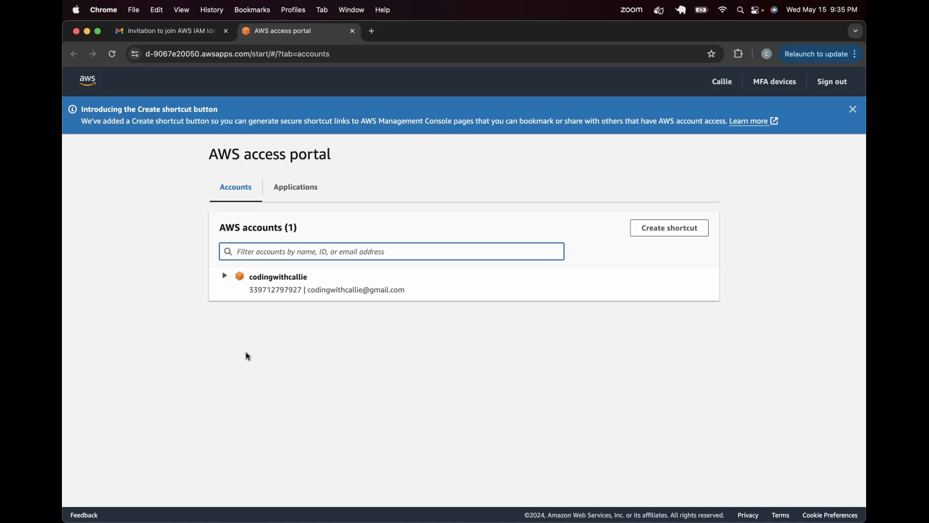
Sign in through the access portal as AdministratorAccess and check the account menu on Console Home.
{"action": "left_click", "coordinate": [234, 285]}
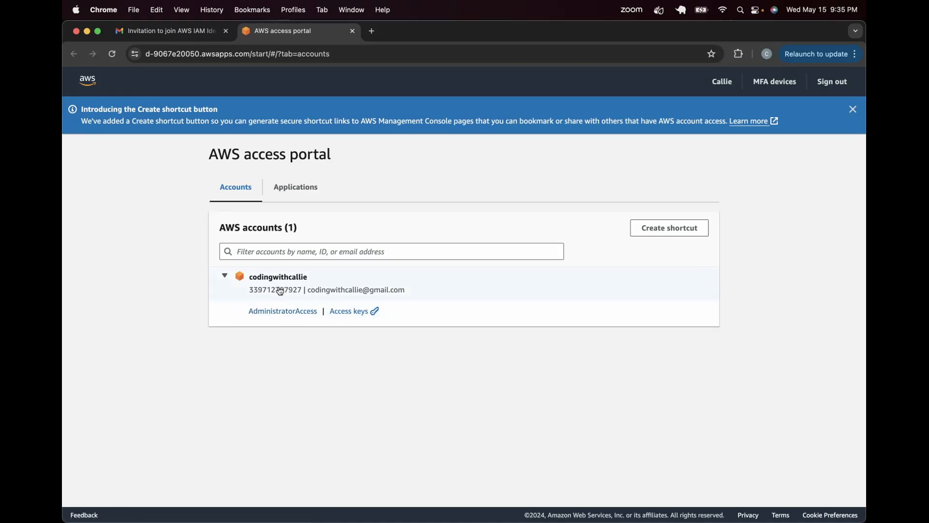
{"action": "left_click", "coordinate": [277, 316]}
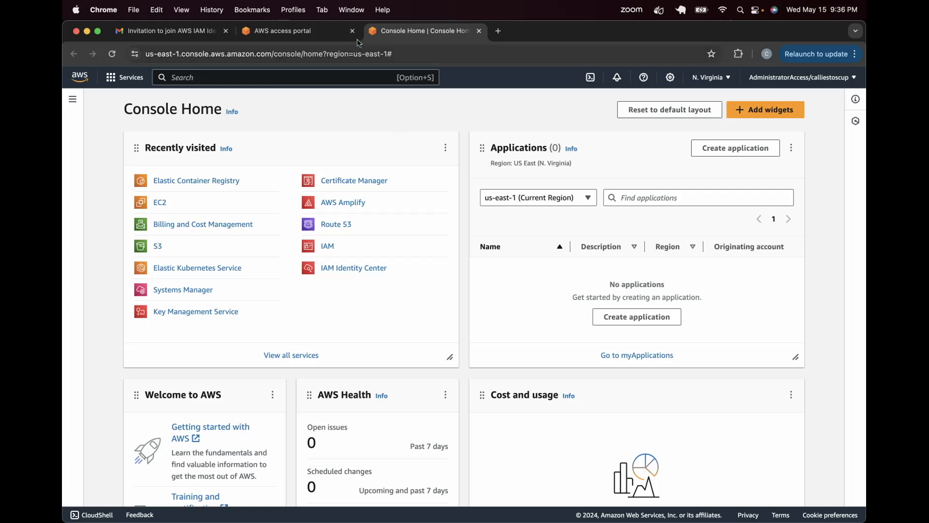
{"action": "left_click", "coordinate": [783, 80]}
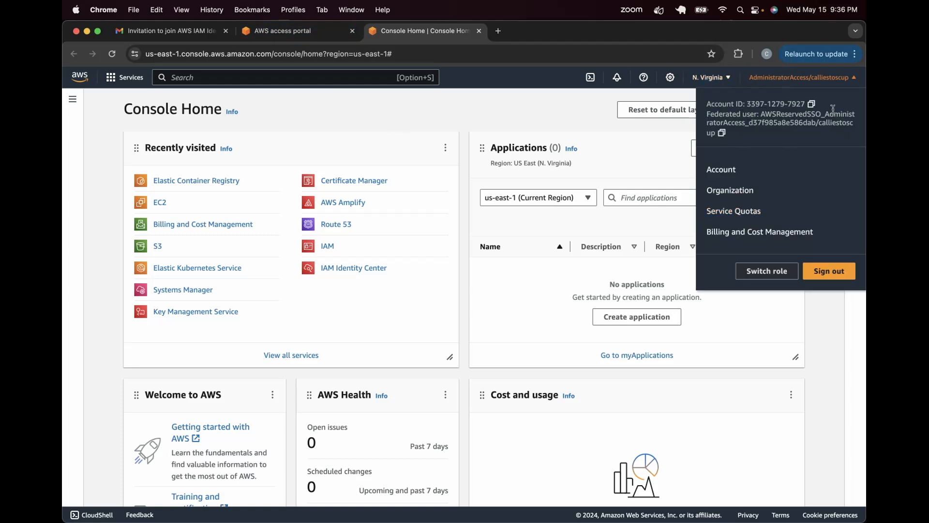
{"action": "left_click", "coordinate": [821, 76]}
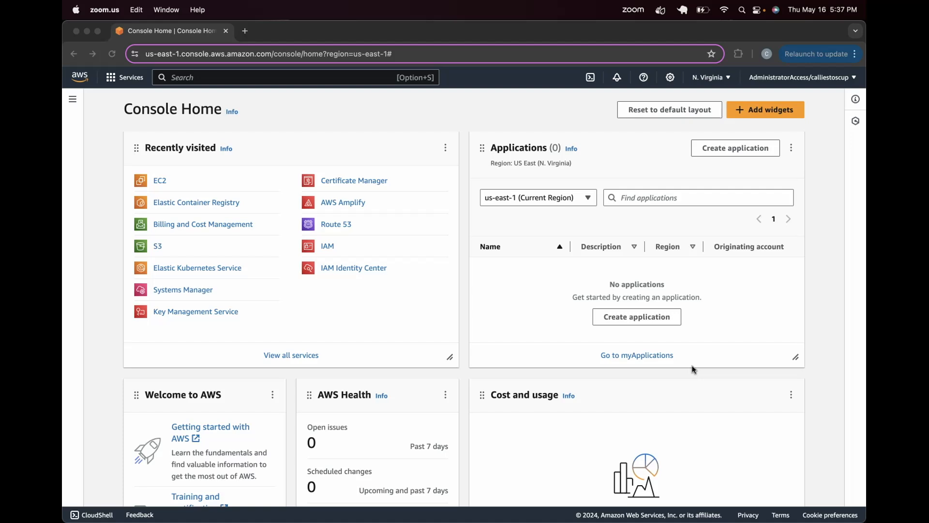
{"action": "left_click", "coordinate": [181, 74]}
{"action": "left_click", "coordinate": [181, 76]}
{"action": "type", "text": "vpc"}
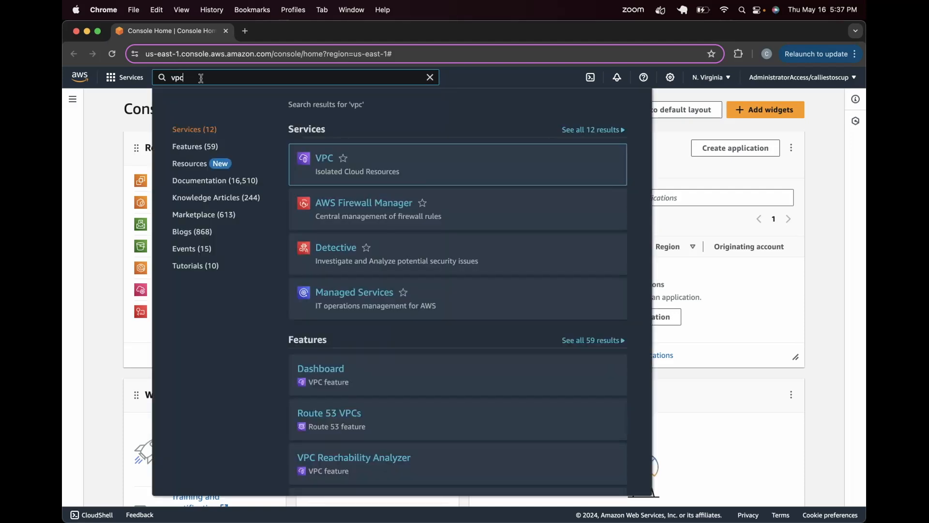
{"action": "left_click", "coordinate": [321, 163]}
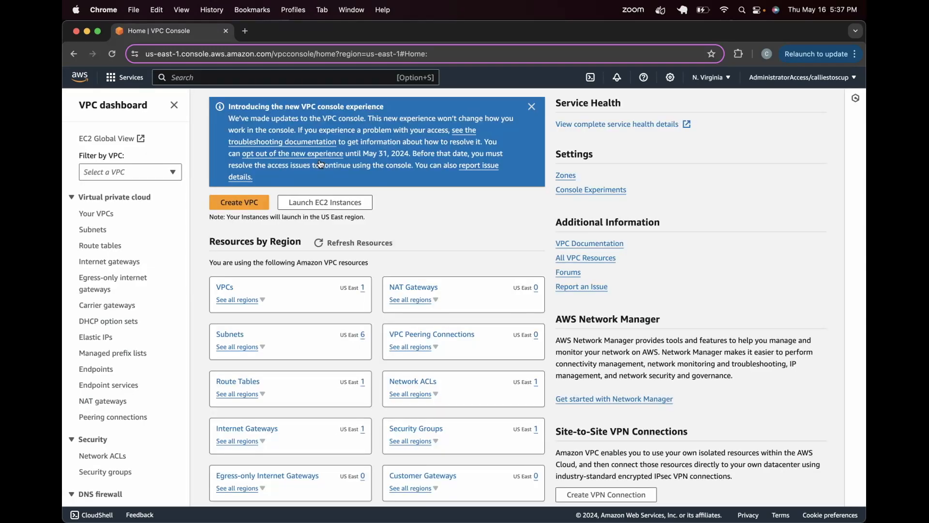
{"action": "left_click", "coordinate": [531, 106]}
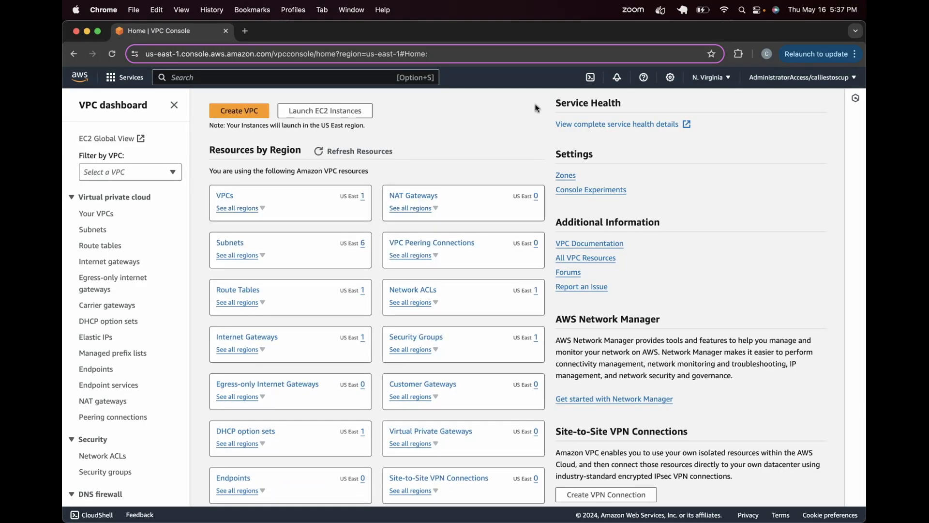
{"action": "left_click", "coordinate": [229, 197]}
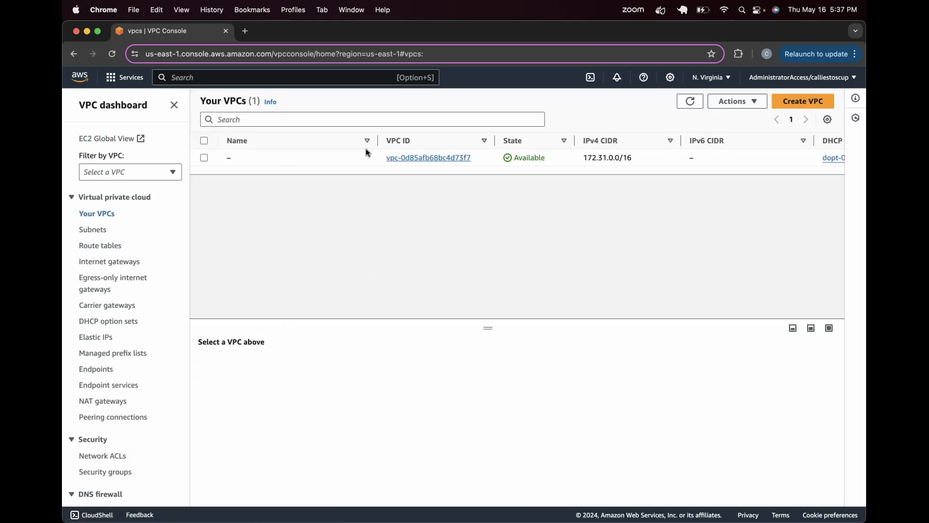
{"action": "left_click", "coordinate": [433, 160]}
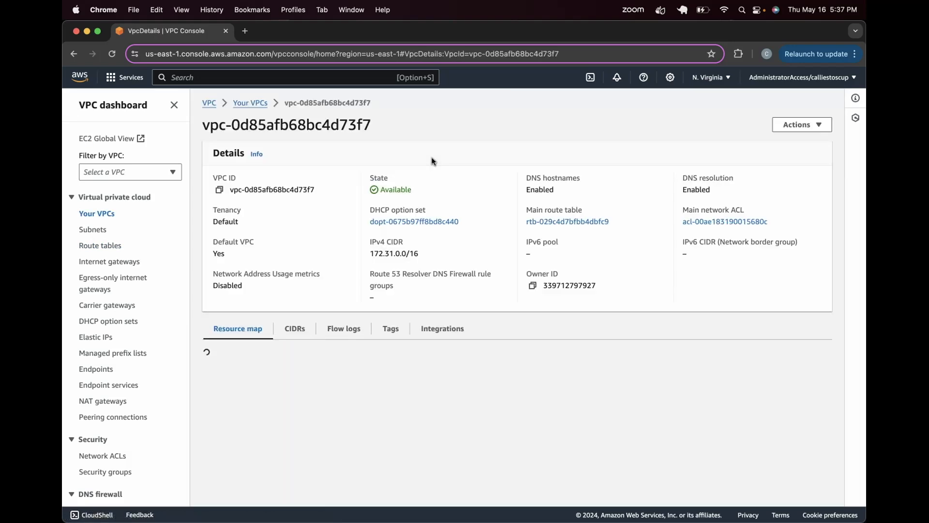
{"action": "scroll", "coordinate": [432, 161], "scroll_direction": "down", "scroll_amount": 5}
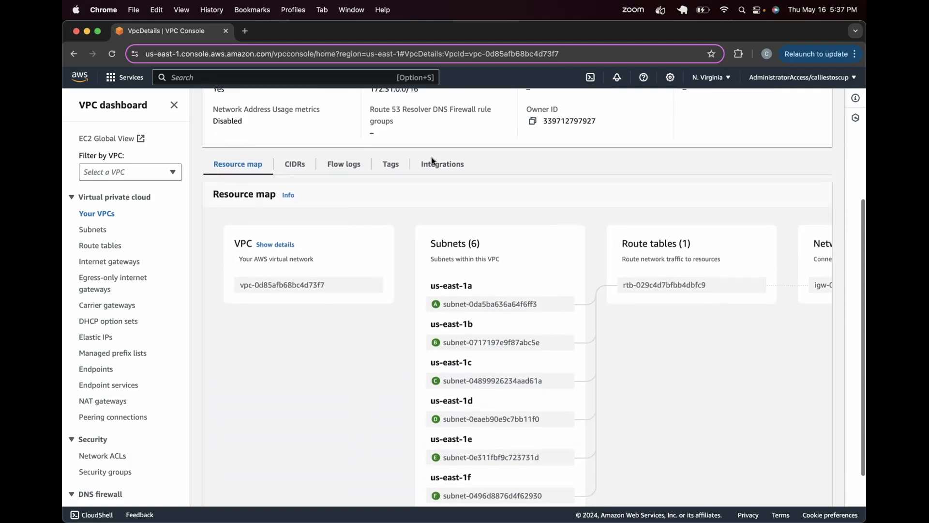
{"action": "scroll", "coordinate": [433, 162], "scroll_direction": "down", "scroll_amount": 1}
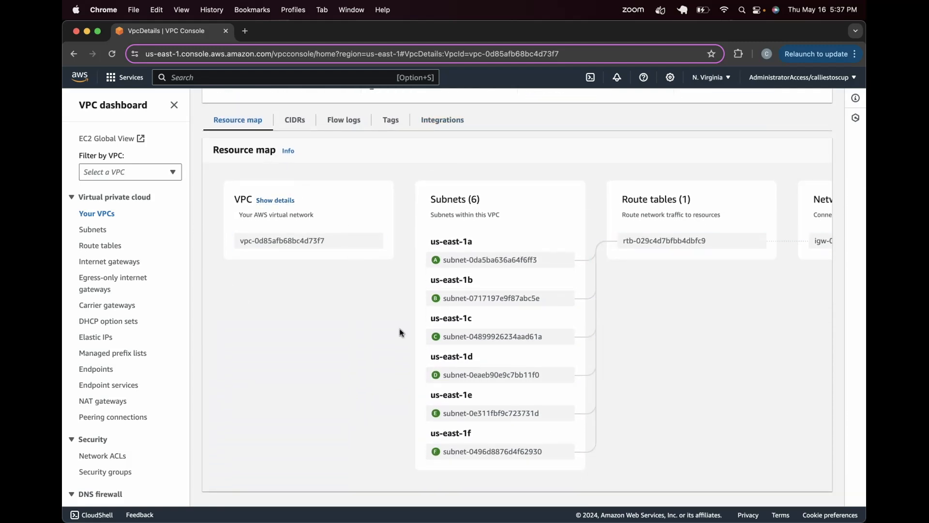
{"action": "scroll", "coordinate": [591, 200], "scroll_direction": "right", "scroll_amount": 3}
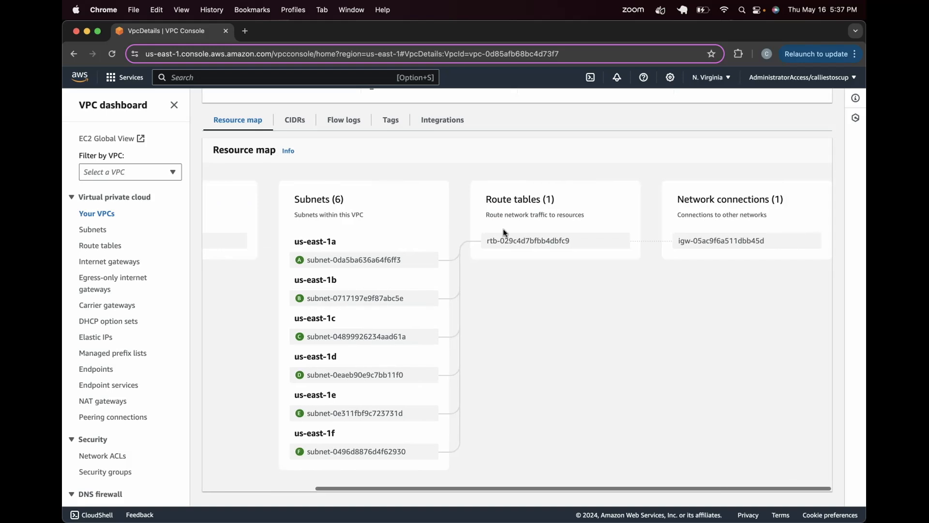
{"action": "scroll", "coordinate": [520, 209], "scroll_direction": "left", "scroll_amount": 3}
{"action": "scroll", "coordinate": [520, 209], "scroll_direction": "up", "scroll_amount": 4}
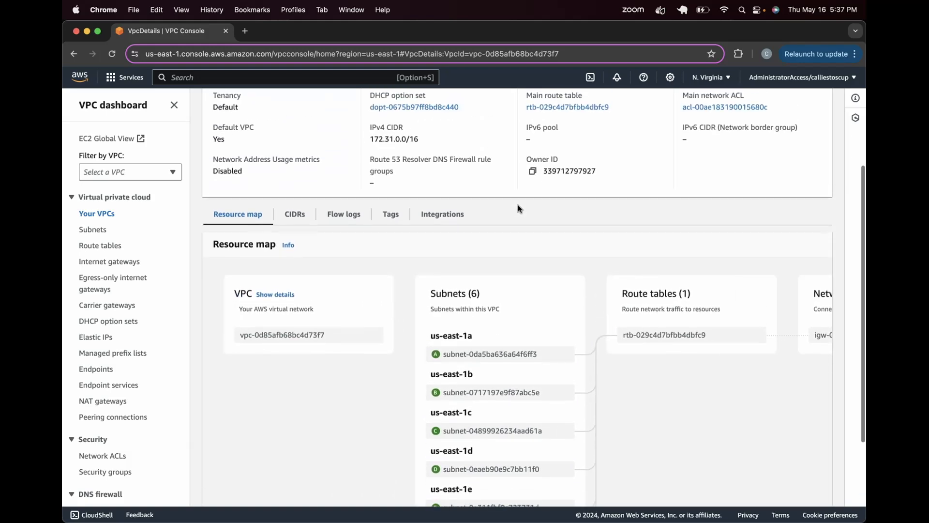
{"action": "scroll", "coordinate": [520, 209], "scroll_direction": "up", "scroll_amount": 5}
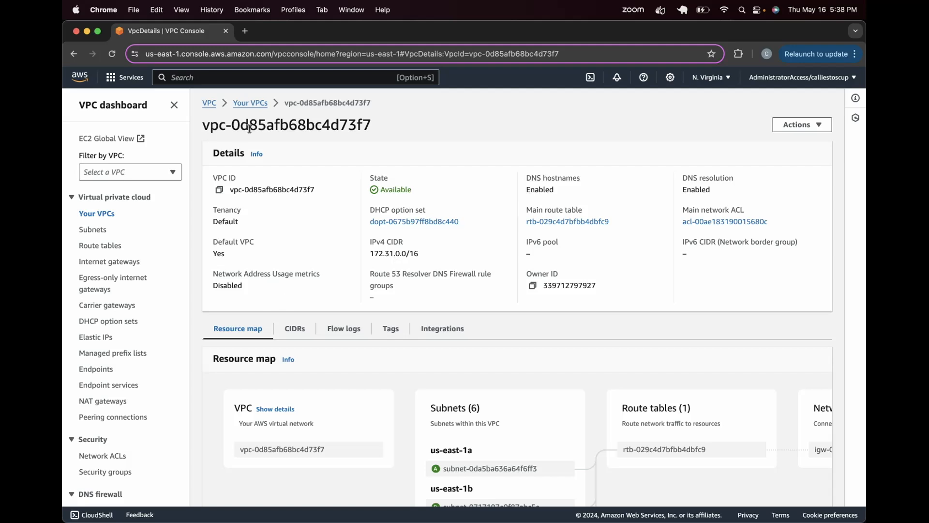
{"action": "left_click", "coordinate": [252, 103]}
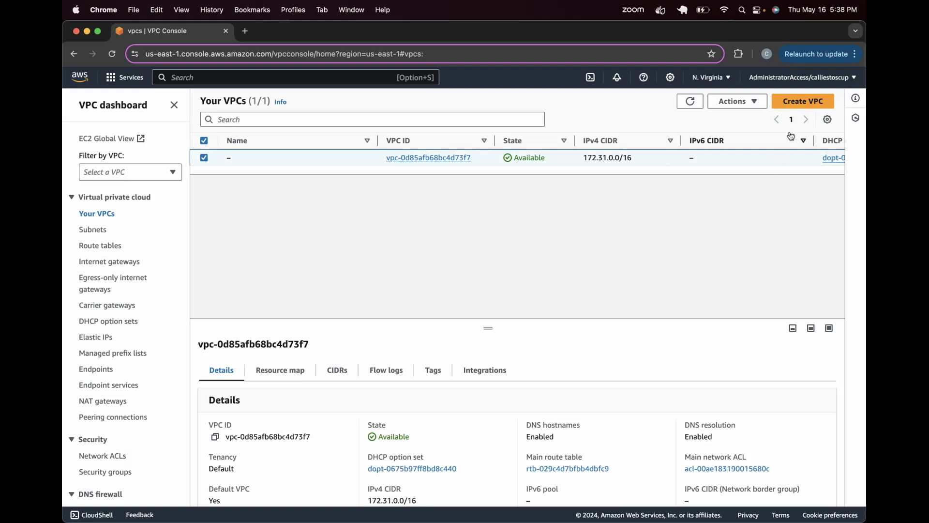
Start a new VPC and read the Resources to create help on VPCs, subnets and gateways.
{"action": "left_click", "coordinate": [798, 102]}
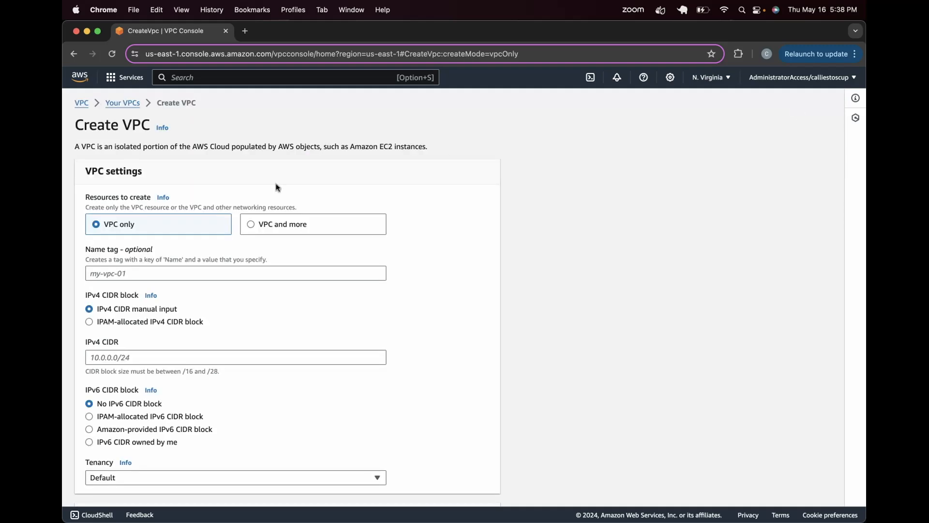
{"action": "left_click", "coordinate": [163, 198]}
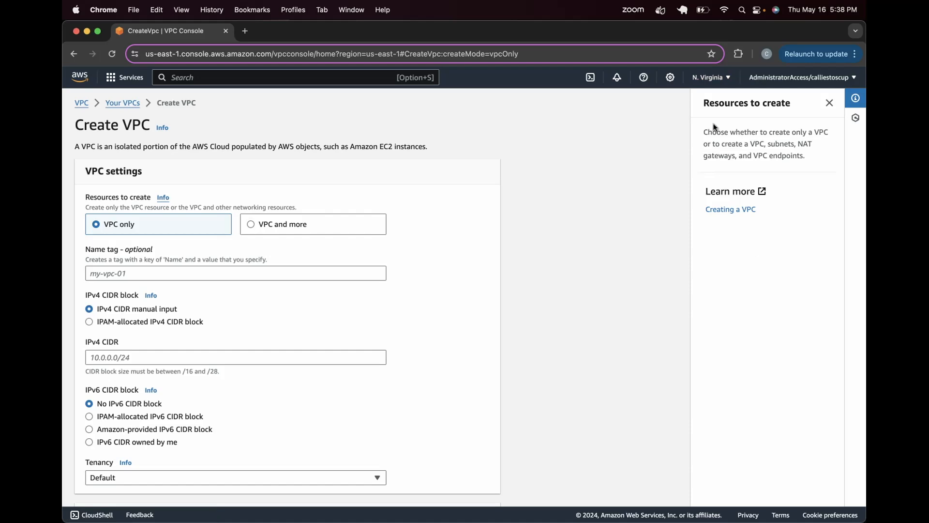
{"action": "left_click_drag", "start_coordinate": [712, 132], "coordinate": [826, 131]}
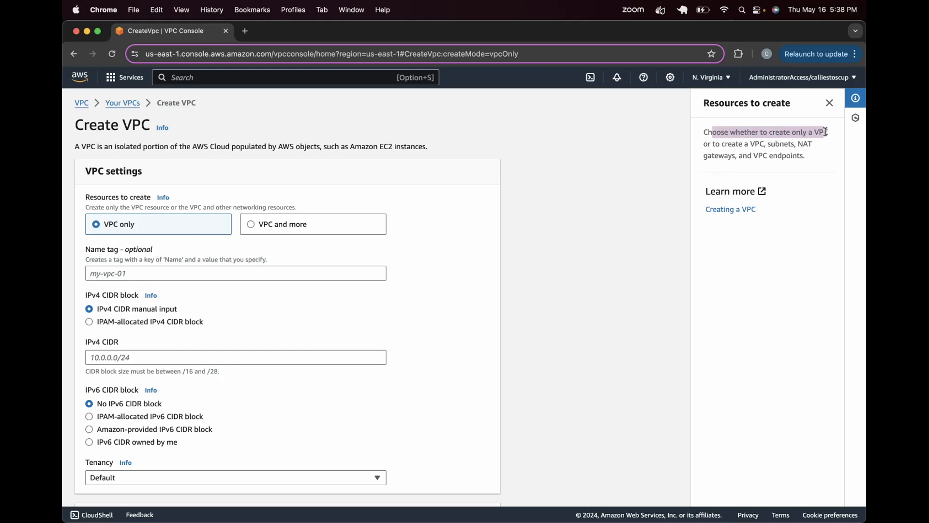
{"action": "left_click", "coordinate": [755, 172]}
{"action": "left_click_drag", "start_coordinate": [731, 144], "coordinate": [807, 161]}
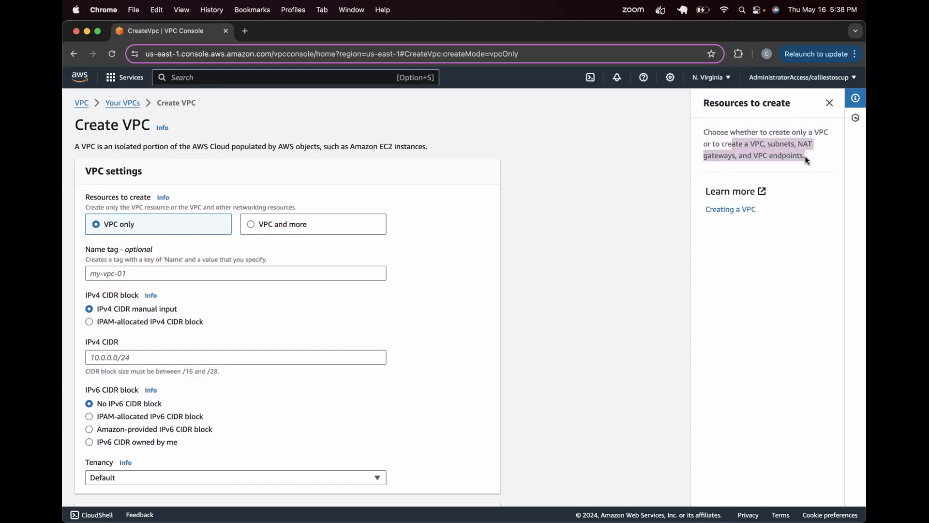
{"action": "left_click", "coordinate": [807, 160]}
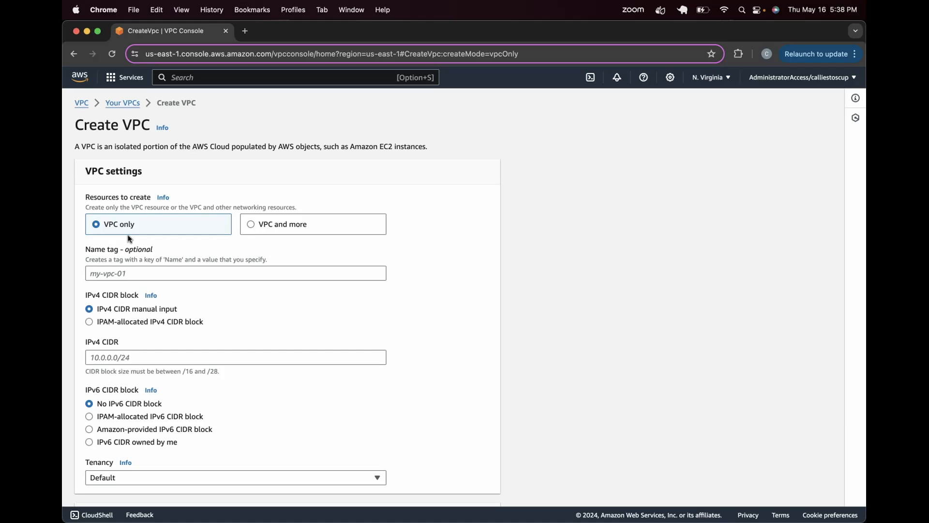
Name the VPC dip-vpc, keep manual IPv4 CIDR input, and read the CIDR block help.
{"action": "left_click", "coordinate": [113, 275]}
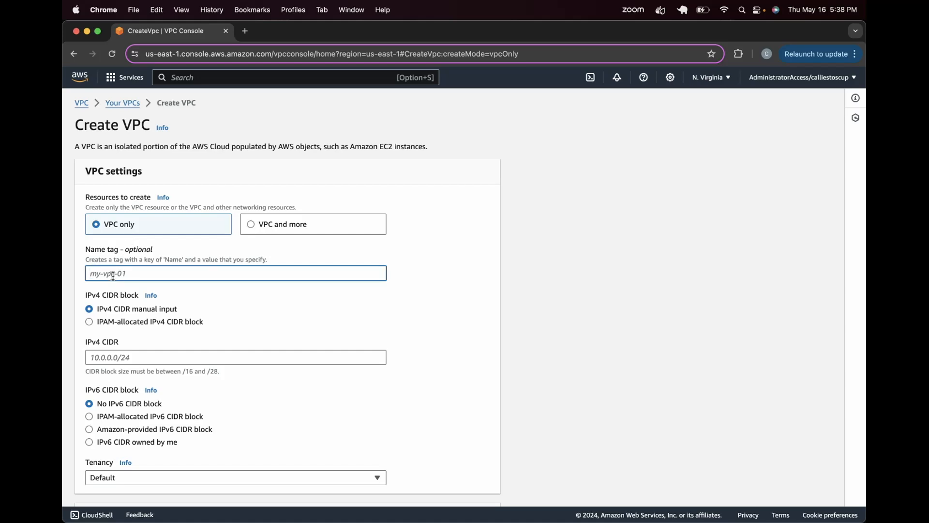
{"action": "type", "text": "dip-vpc"}
{"action": "scroll", "coordinate": [102, 297], "scroll_direction": "down", "scroll_amount": 2}
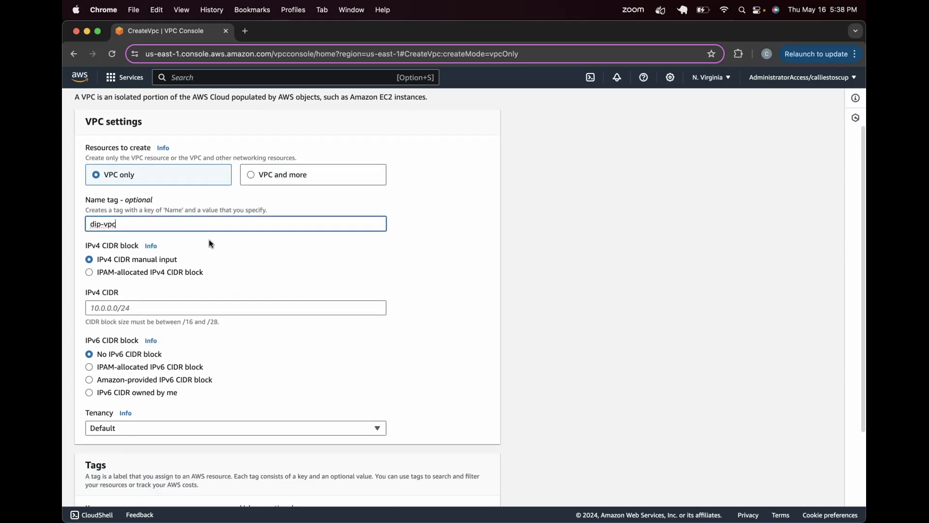
{"action": "left_click", "coordinate": [99, 262]}
{"action": "left_click_drag", "start_coordinate": [99, 261], "coordinate": [193, 262]}
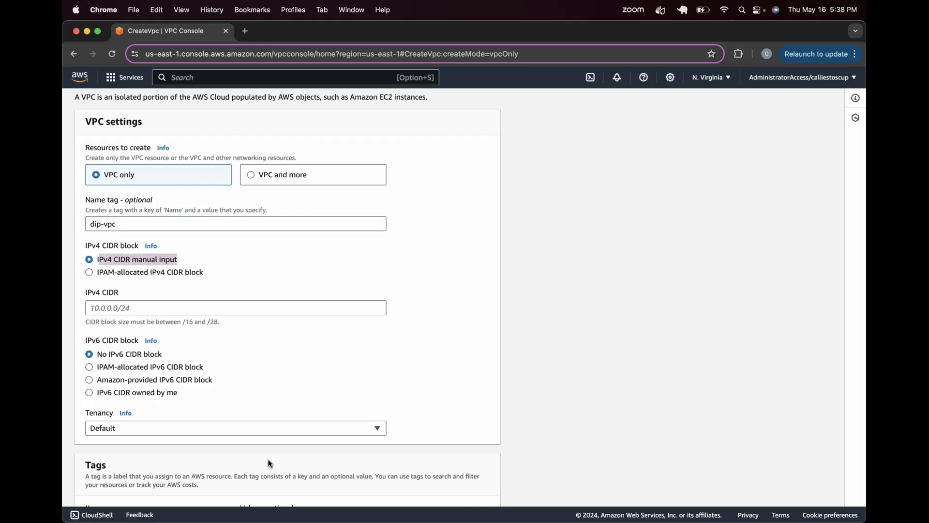
{"action": "left_click", "coordinate": [150, 247]}
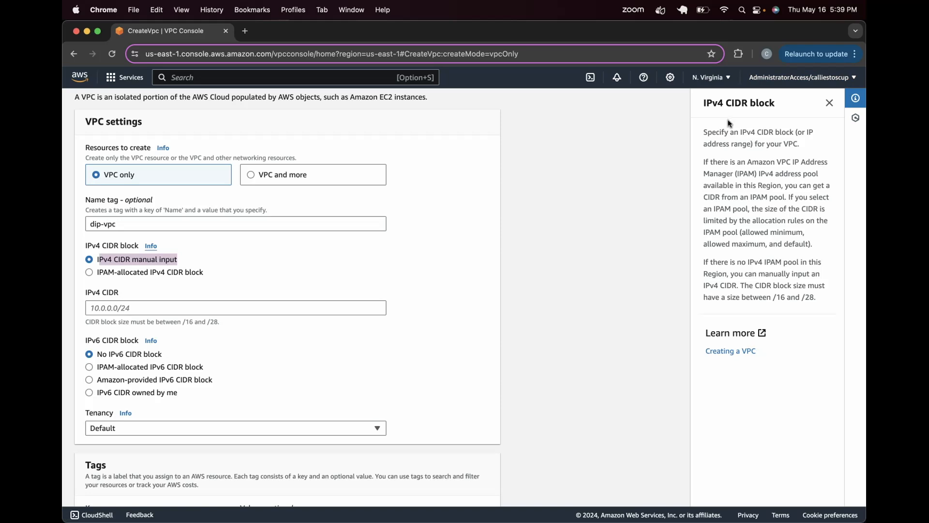
{"action": "left_click_drag", "start_coordinate": [728, 119], "coordinate": [712, 326]}
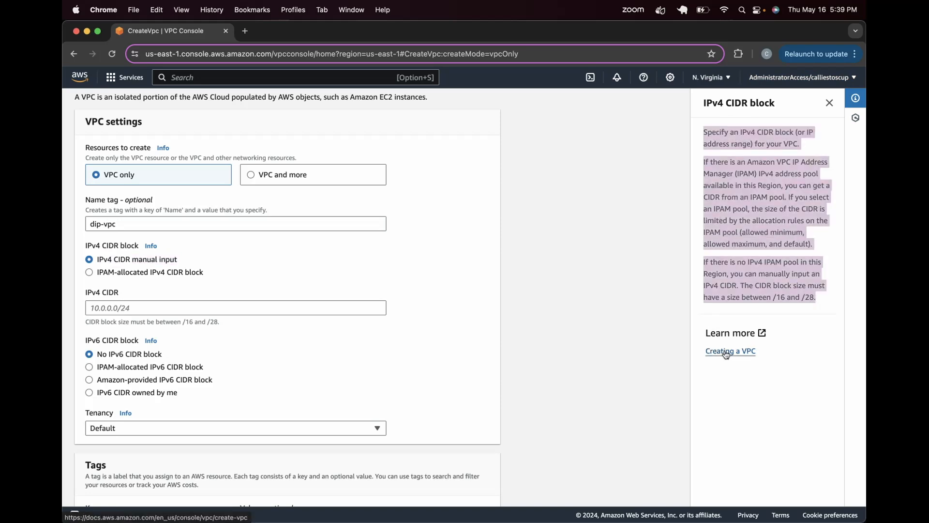
{"action": "left_click", "coordinate": [769, 277]}
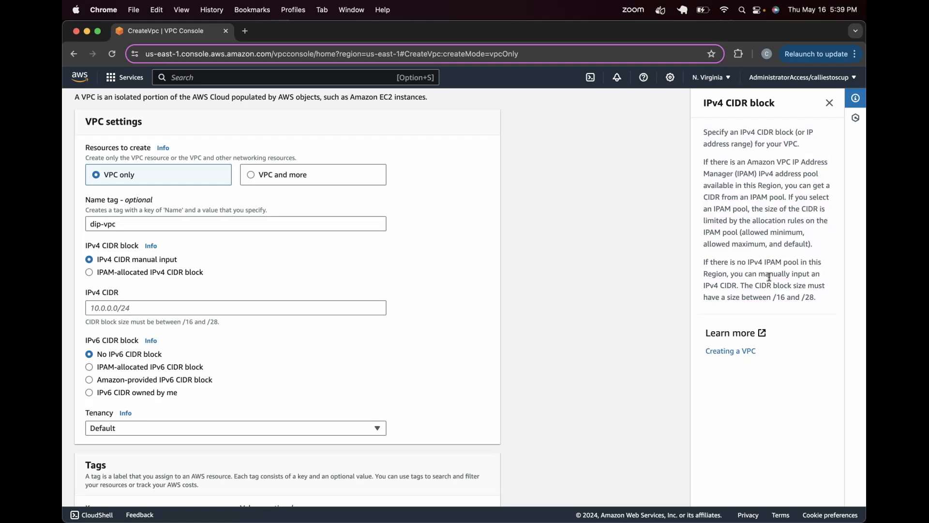
{"action": "left_click", "coordinate": [89, 310]}
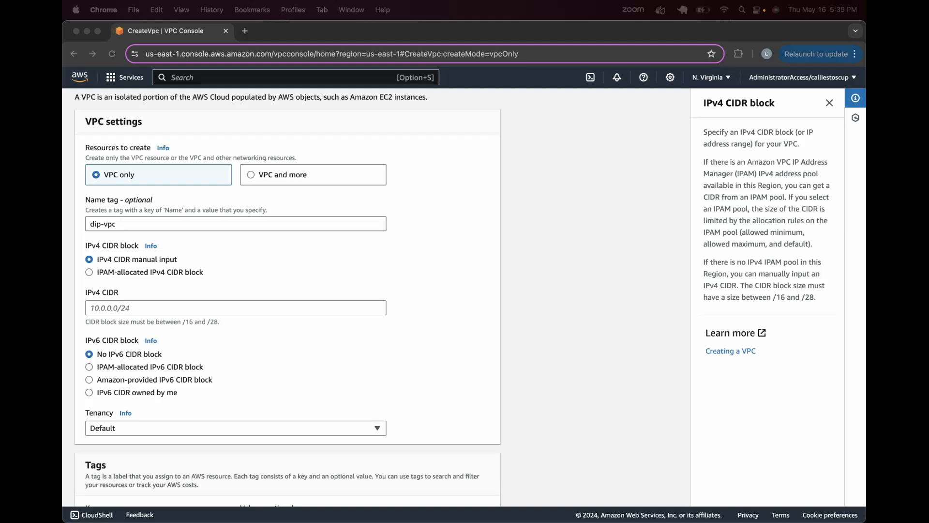
Paste 10.0.0.0/24 as dip-vpc's IPv4 CIDR, retyping the prefix's last digit, and review the remaining form.
{"action": "left_click", "coordinate": [163, 309]}
{"action": "type", "text": "10.0.0.0/24"}
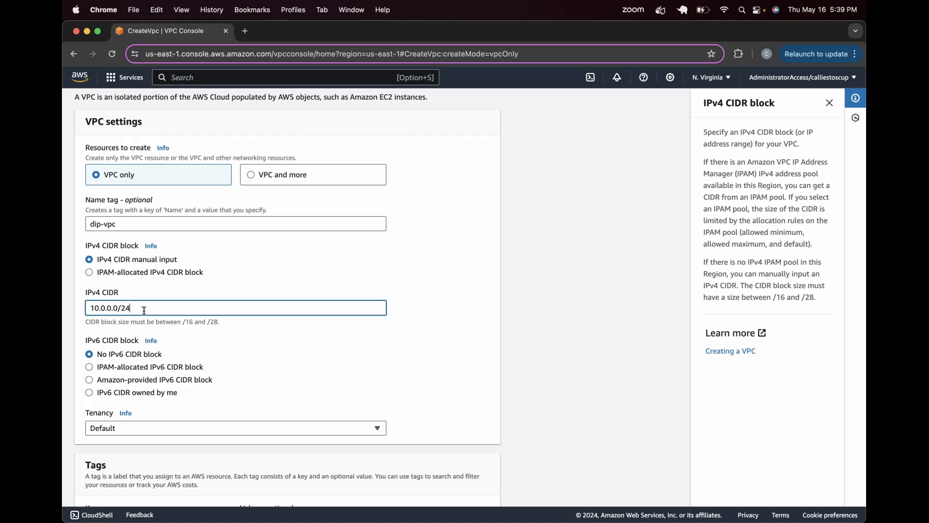
{"action": "left_click_drag", "start_coordinate": [144, 310], "coordinate": [64, 304]}
{"action": "left_click", "coordinate": [135, 310]}
{"action": "key", "text": "BackSpace"}
{"action": "type", "text": "4"}
{"action": "left_click_drag", "start_coordinate": [128, 308], "coordinate": [74, 307]}
{"action": "scroll", "coordinate": [74, 307], "scroll_direction": "down", "scroll_amount": 3}
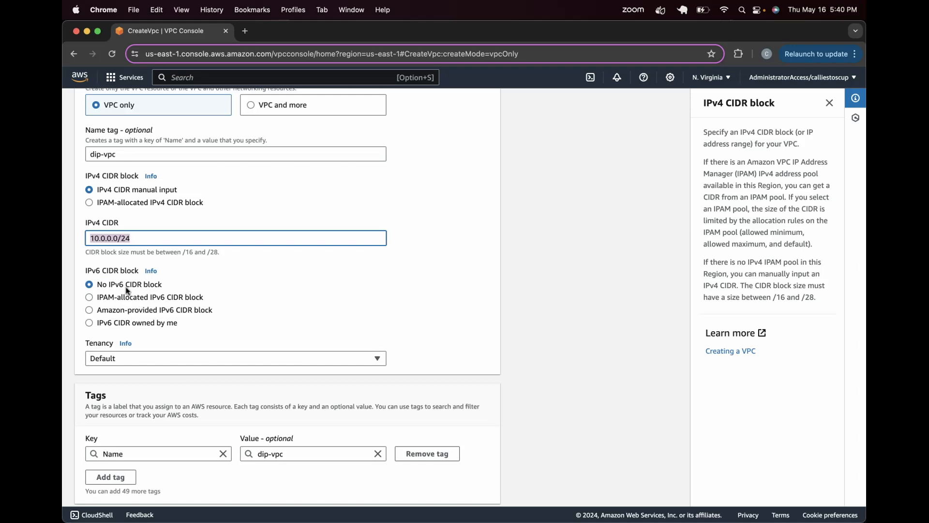
{"action": "scroll", "coordinate": [125, 299], "scroll_direction": "down", "scroll_amount": 2}
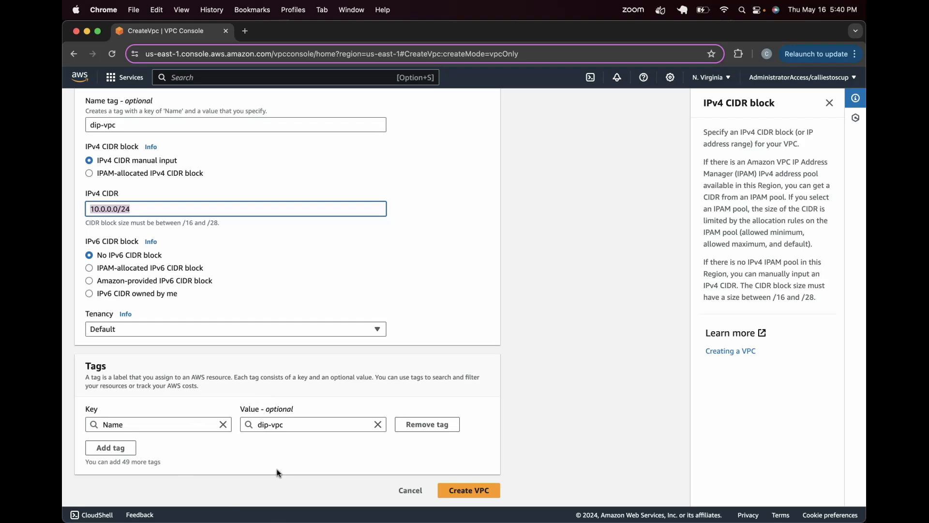
Create dip-vpc, go to the Subnets list, and switch to the Subnet CIDR blocks documentation.
{"action": "left_click", "coordinate": [481, 489]}
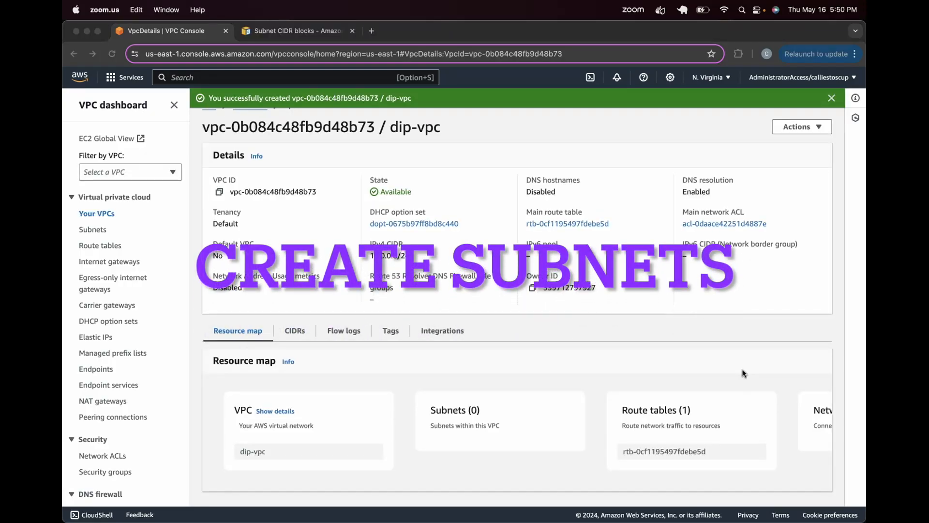
{"action": "left_click", "coordinate": [84, 234]}
{"action": "left_click", "coordinate": [84, 233]}
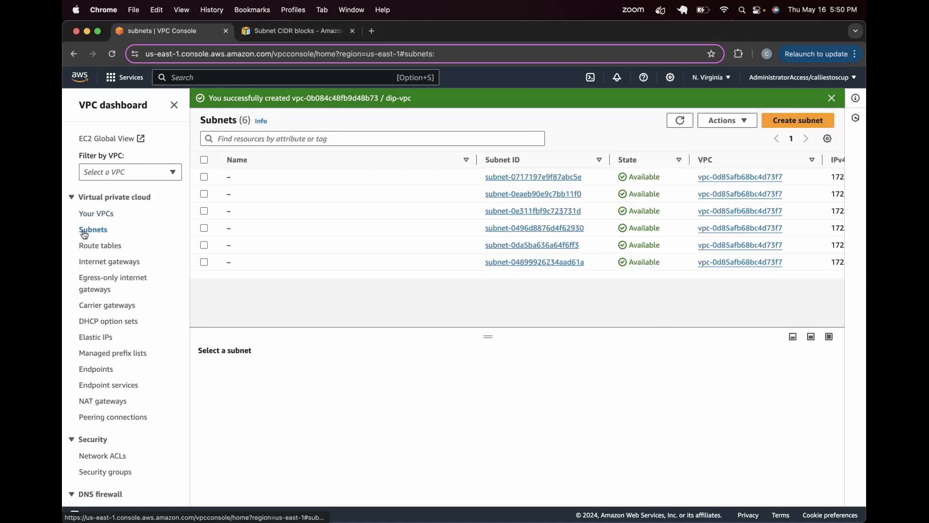
{"action": "left_click", "coordinate": [306, 32]}
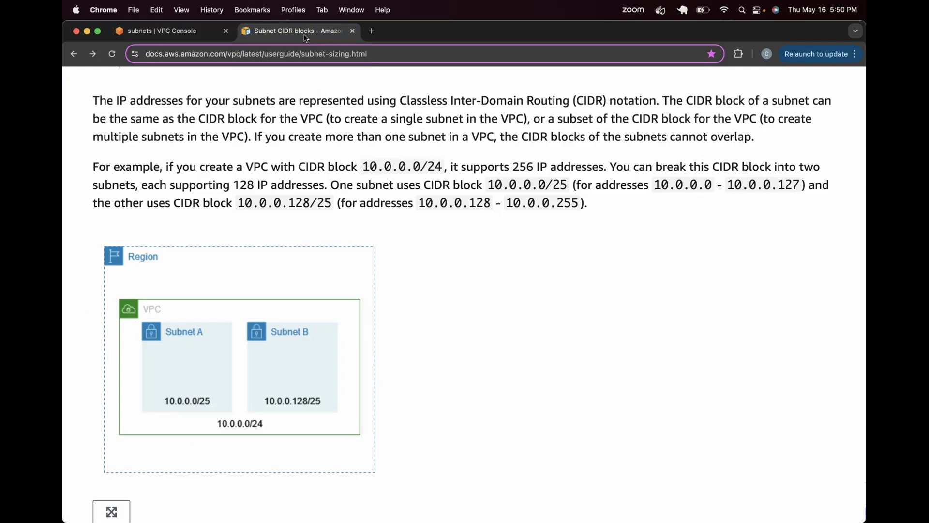
{"action": "scroll", "coordinate": [253, 155], "scroll_direction": "up", "scroll_amount": 3}
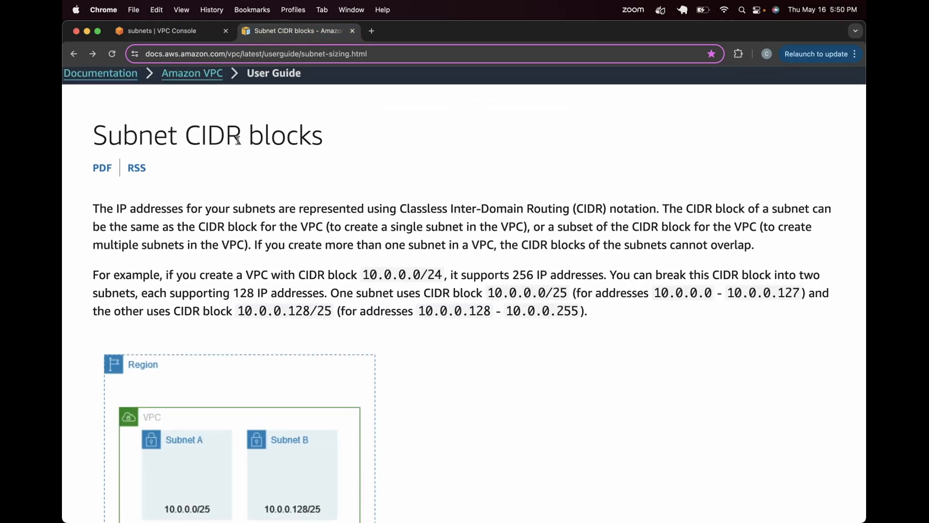
{"action": "scroll", "coordinate": [238, 140], "scroll_direction": "down", "scroll_amount": 3}
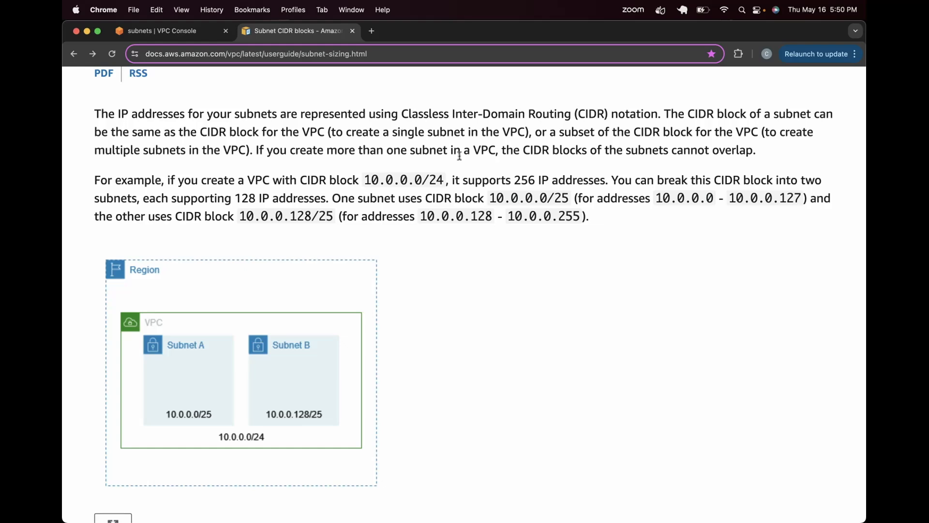
{"action": "scroll", "coordinate": [337, 184], "scroll_direction": "down", "scroll_amount": 4}
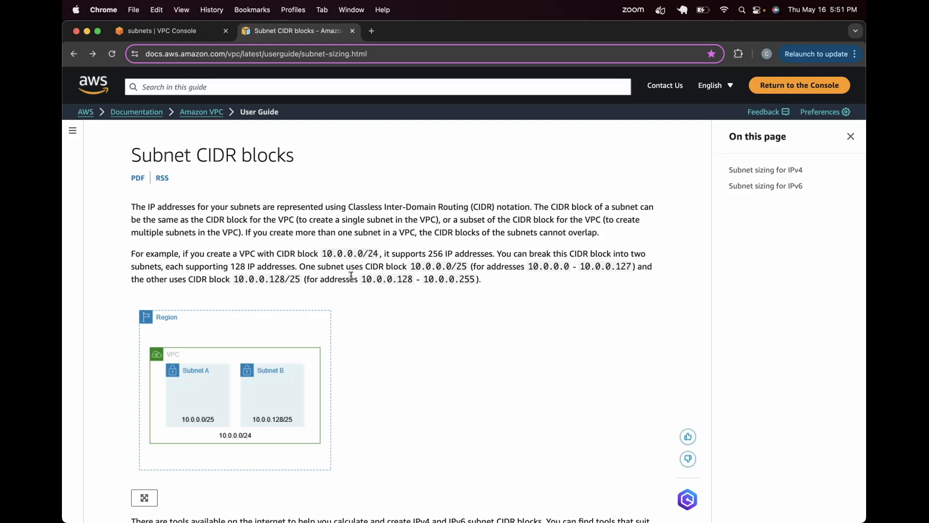
{"action": "scroll", "coordinate": [415, 202], "scroll_direction": "up", "scroll_amount": 3}
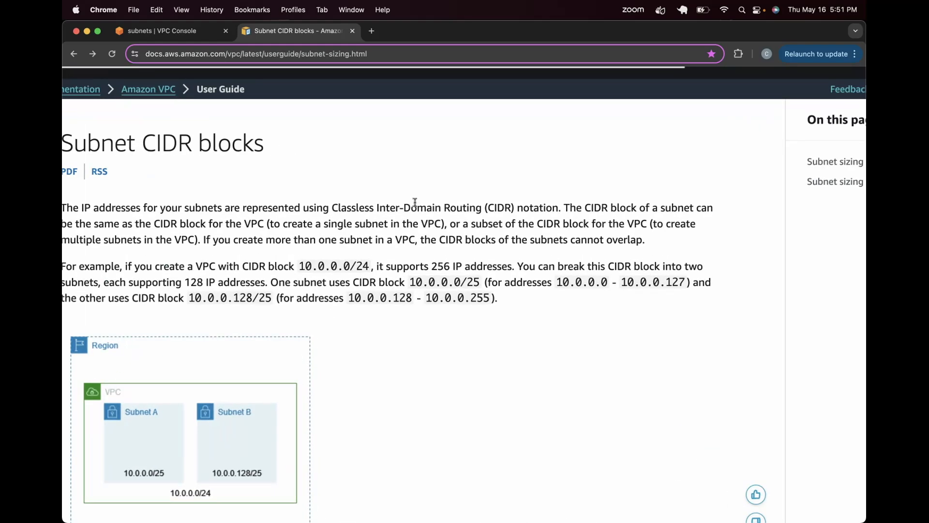
{"action": "scroll", "coordinate": [415, 202], "scroll_direction": "left", "scroll_amount": 2}
{"action": "scroll", "coordinate": [415, 202], "scroll_direction": "down", "scroll_amount": 2}
{"action": "scroll", "coordinate": [415, 202], "scroll_direction": "down", "scroll_amount": 3}
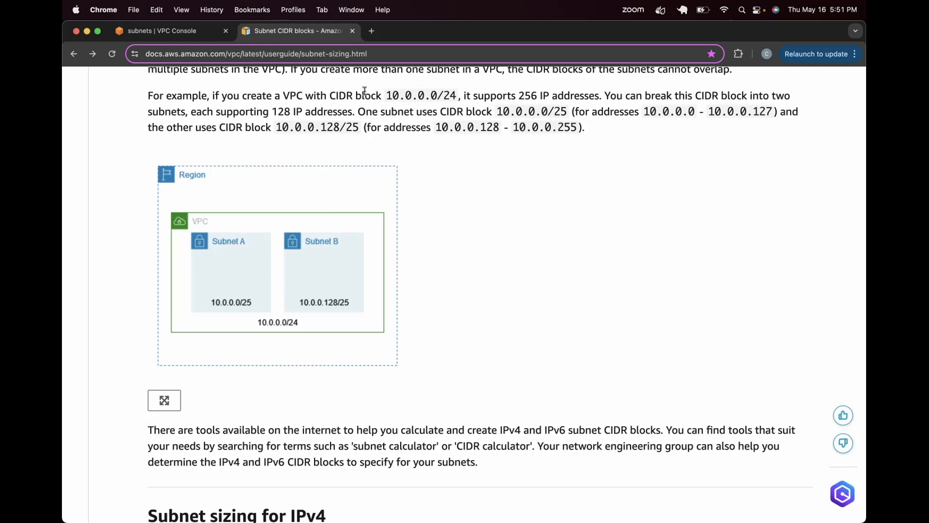
{"action": "left_click_drag", "start_coordinate": [388, 96], "coordinate": [598, 92]}
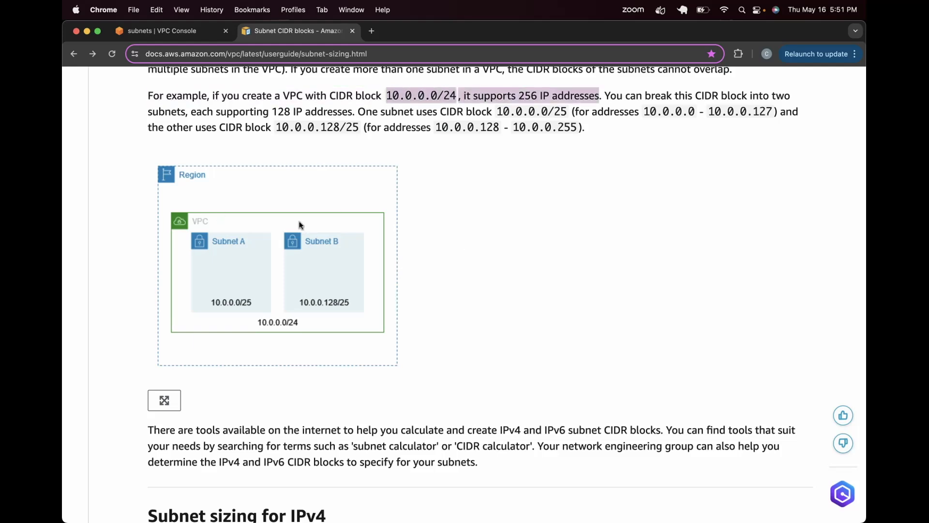
{"action": "left_click", "coordinate": [238, 126]}
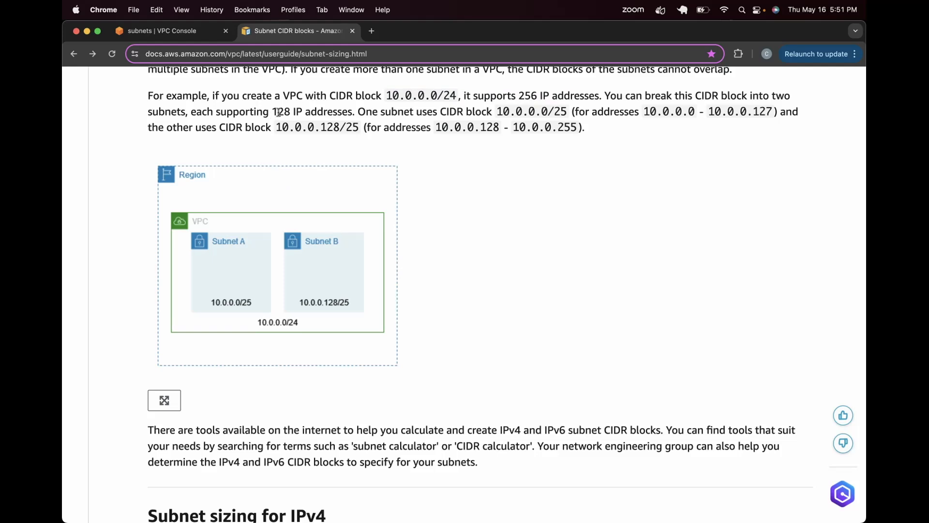
{"action": "left_click_drag", "start_coordinate": [273, 112], "coordinate": [351, 113]}
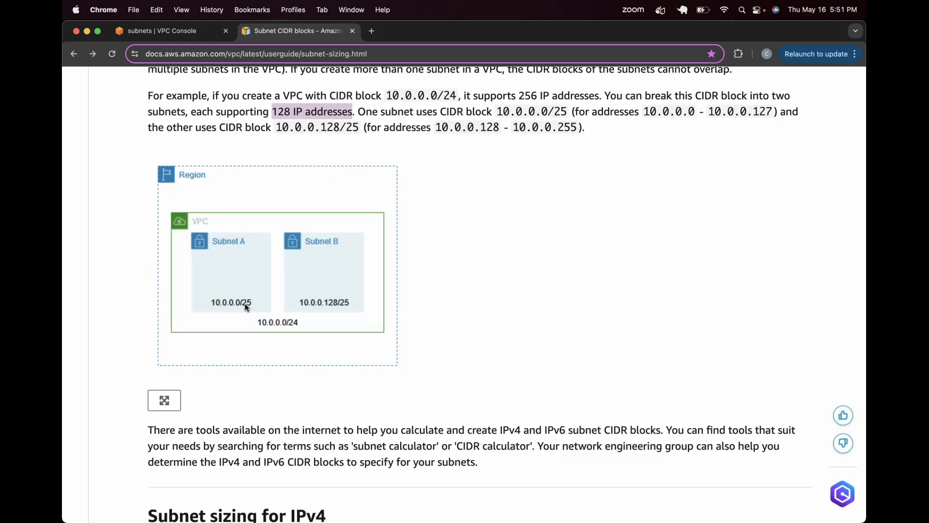
{"action": "left_click", "coordinate": [613, 120]}
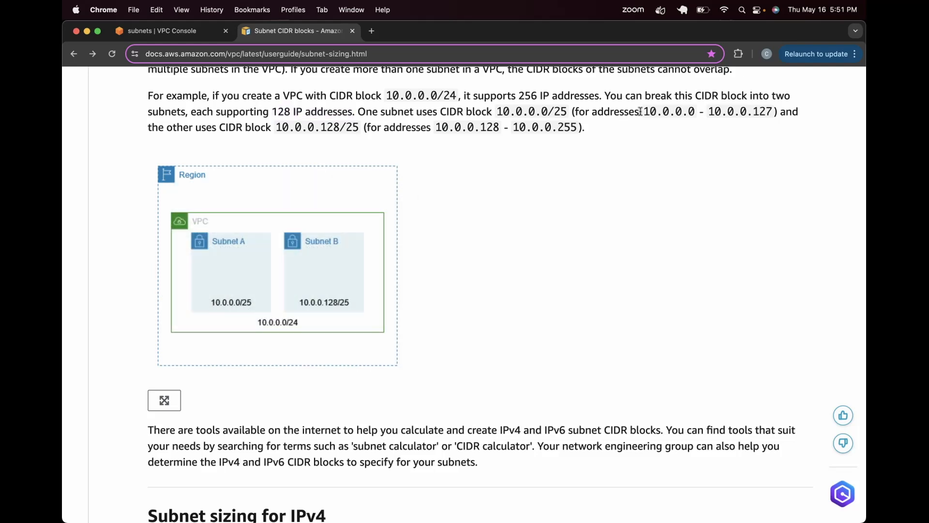
{"action": "left_click_drag", "start_coordinate": [655, 111], "coordinate": [772, 105]}
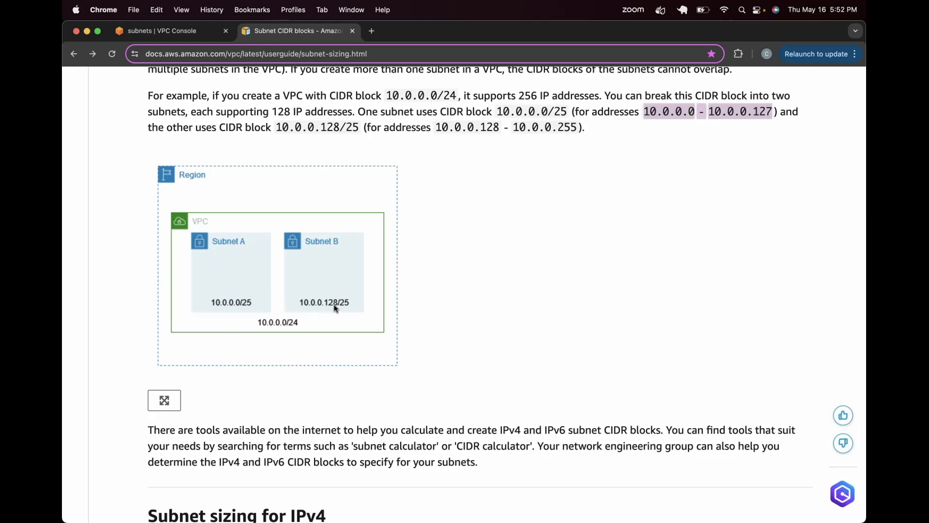
{"action": "left_click", "coordinate": [453, 146]}
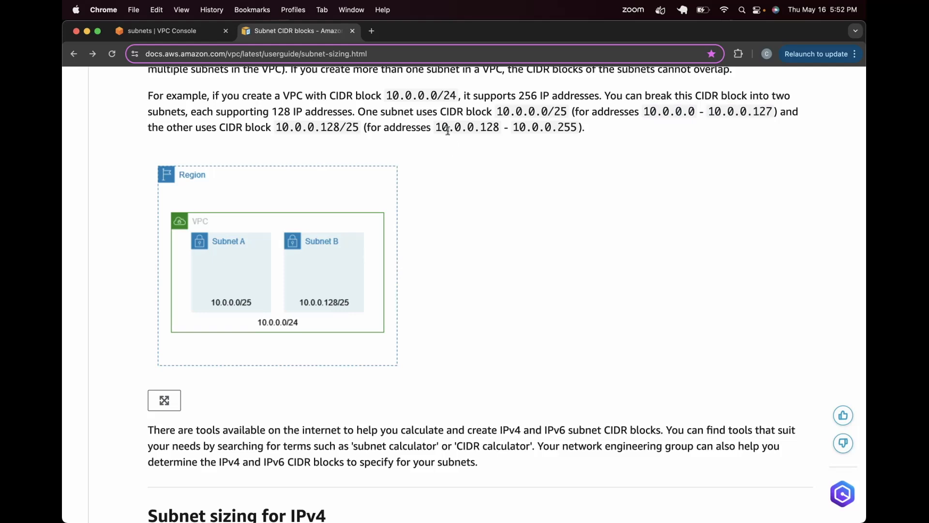
{"action": "left_click_drag", "start_coordinate": [443, 129], "coordinate": [581, 128]}
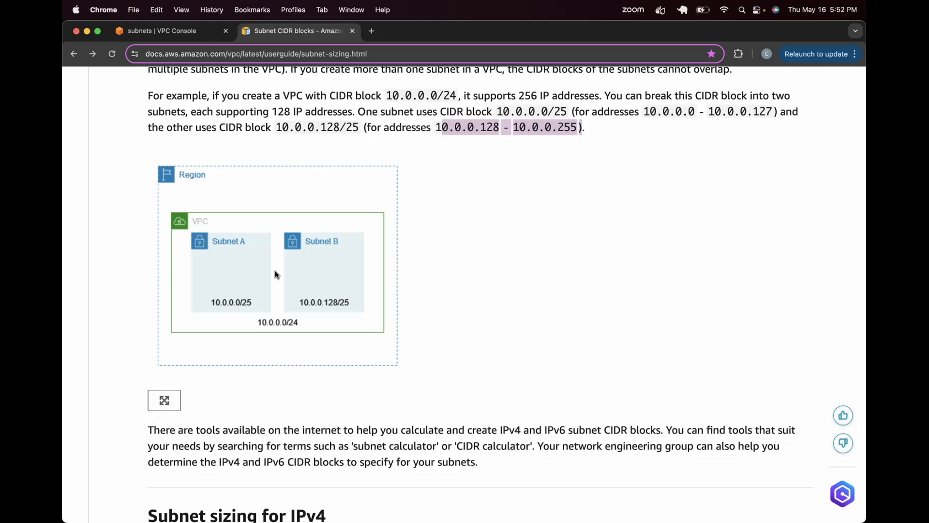
Filter the subnets list to dip-vpc, confirm it has none, and start a new subnet.
{"action": "left_click", "coordinate": [176, 35]}
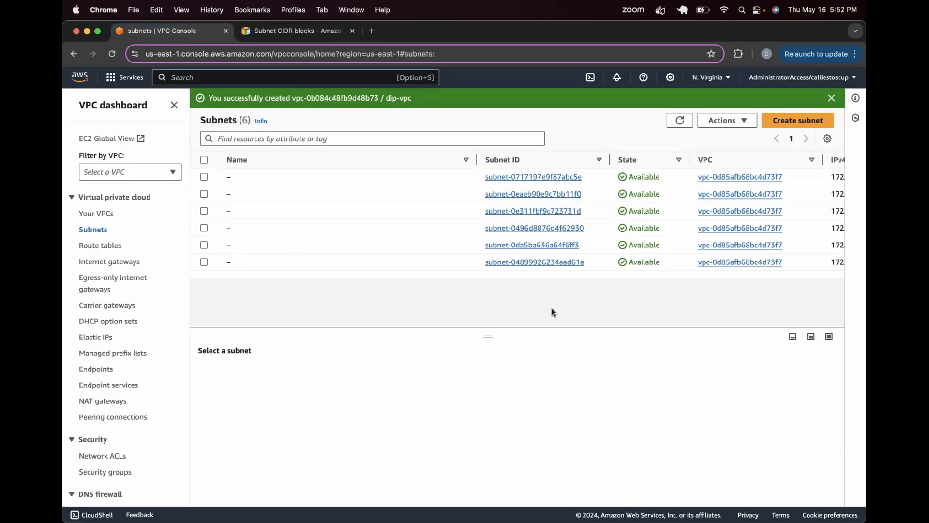
{"action": "left_click", "coordinate": [103, 177]}
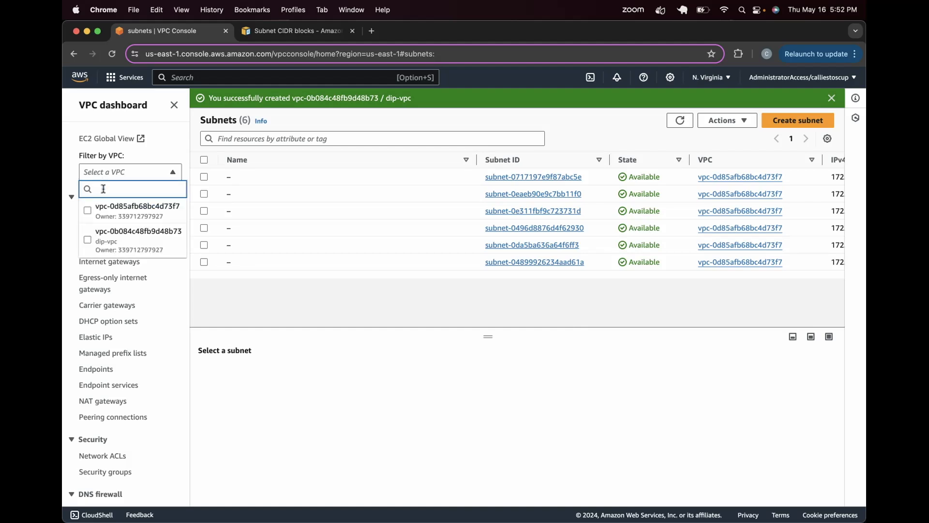
{"action": "left_click", "coordinate": [91, 242]}
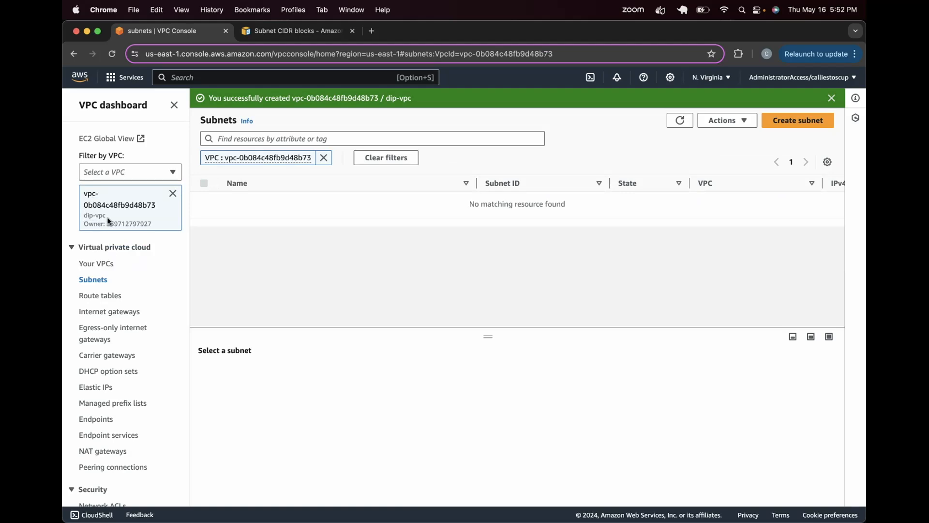
{"action": "left_click", "coordinate": [787, 121]}
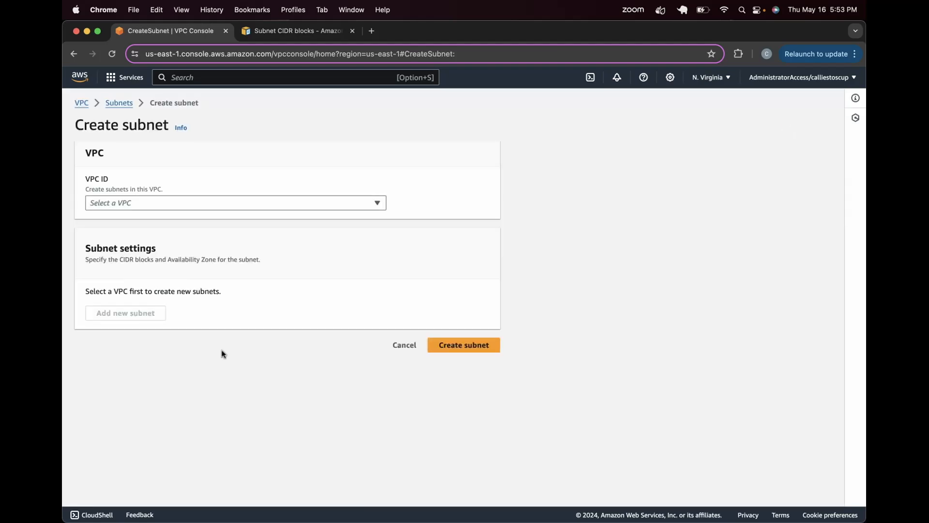
Choose dip-vpc as the VPC for the new subnet.
{"action": "left_click", "coordinate": [142, 202]}
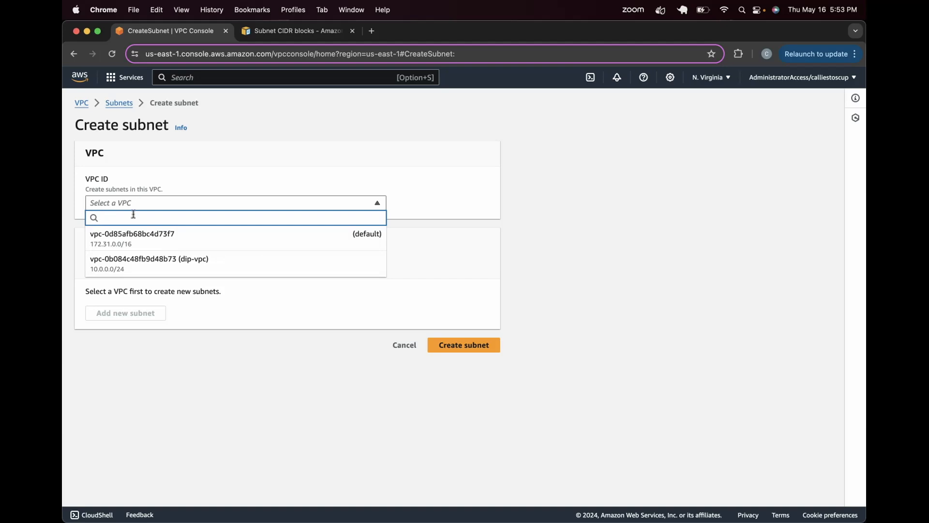
{"action": "left_click", "coordinate": [179, 263]}
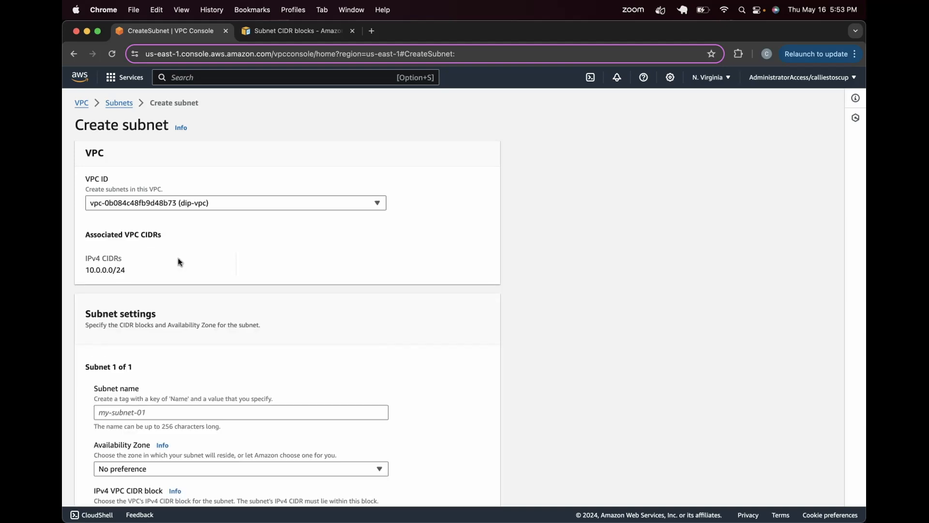
{"action": "scroll", "coordinate": [180, 263], "scroll_direction": "down", "scroll_amount": 2}
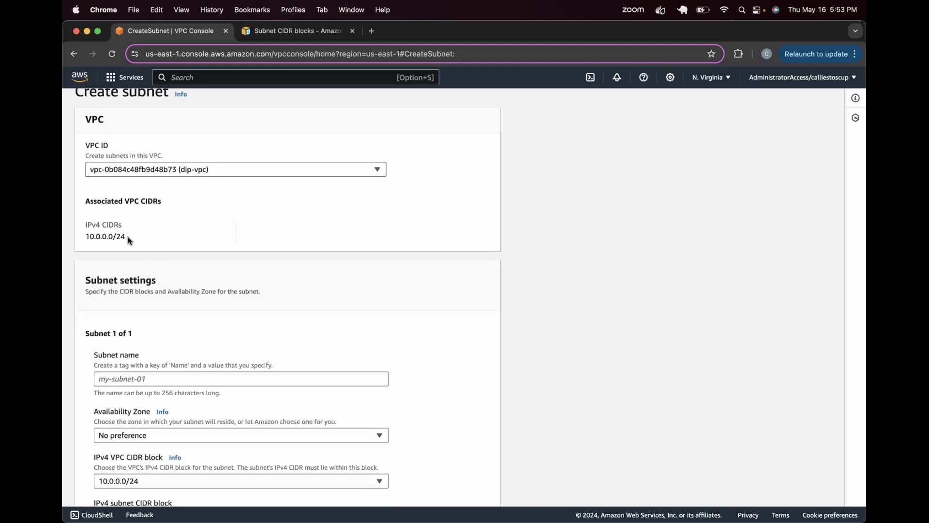
{"action": "left_click_drag", "start_coordinate": [127, 237], "coordinate": [67, 236]}
{"action": "scroll", "coordinate": [159, 288], "scroll_direction": "down", "scroll_amount": 5}
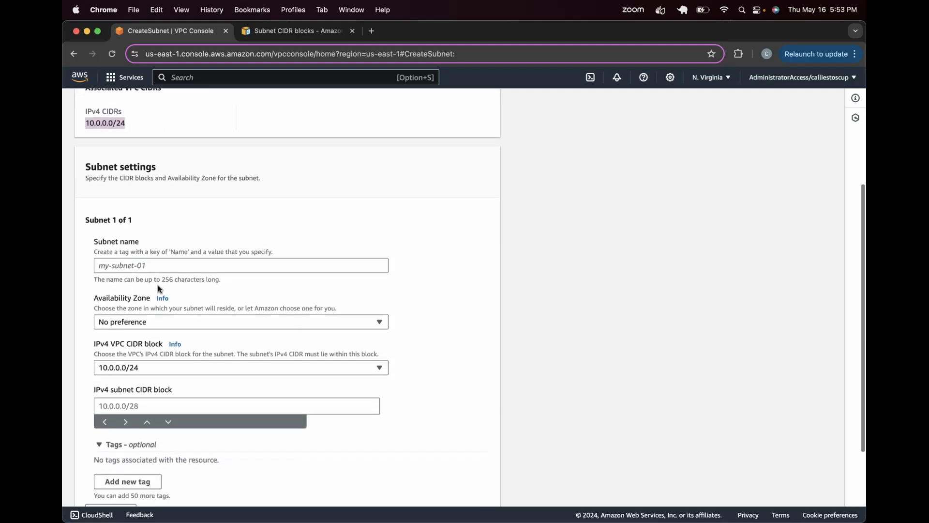
Name the subnet dip-public-subnet and place it in Availability Zone us-east-1a.
{"action": "left_click", "coordinate": [109, 261]}
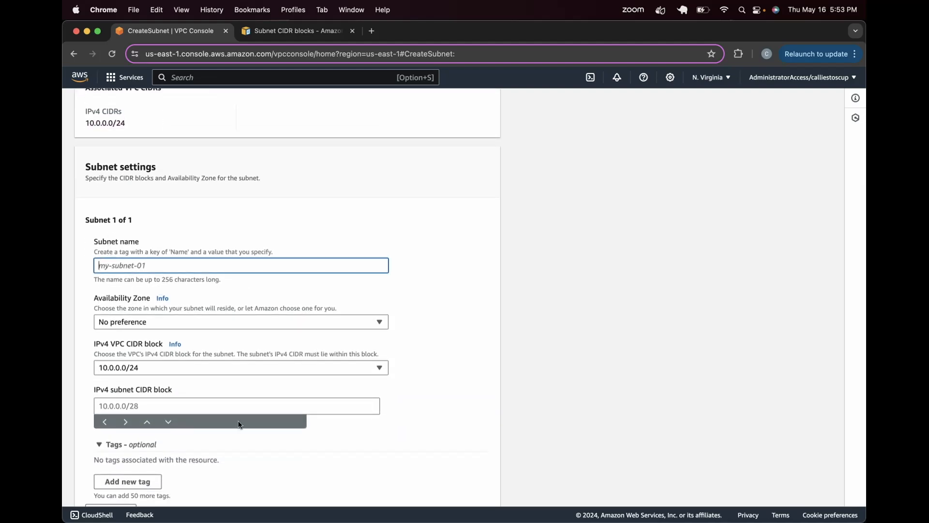
{"action": "type", "text": "dip"}
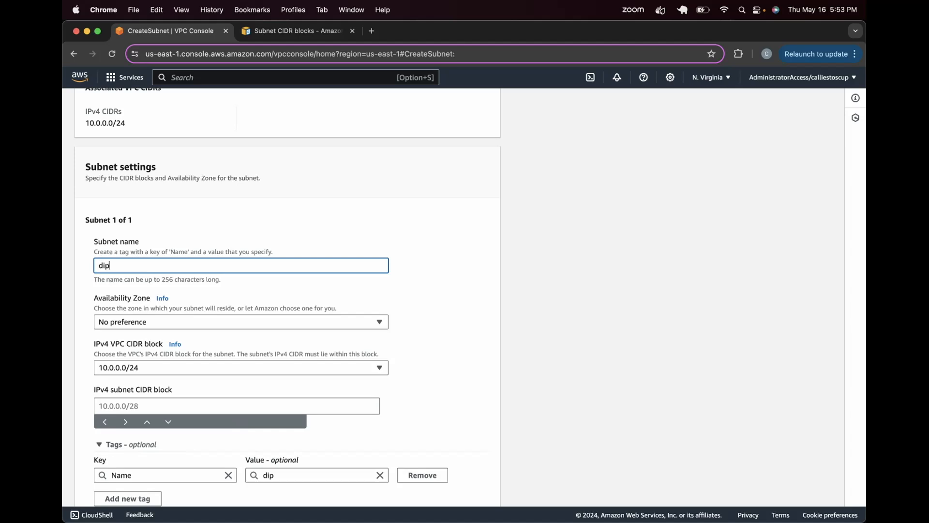
{"action": "type", "text": "-public-subnet"}
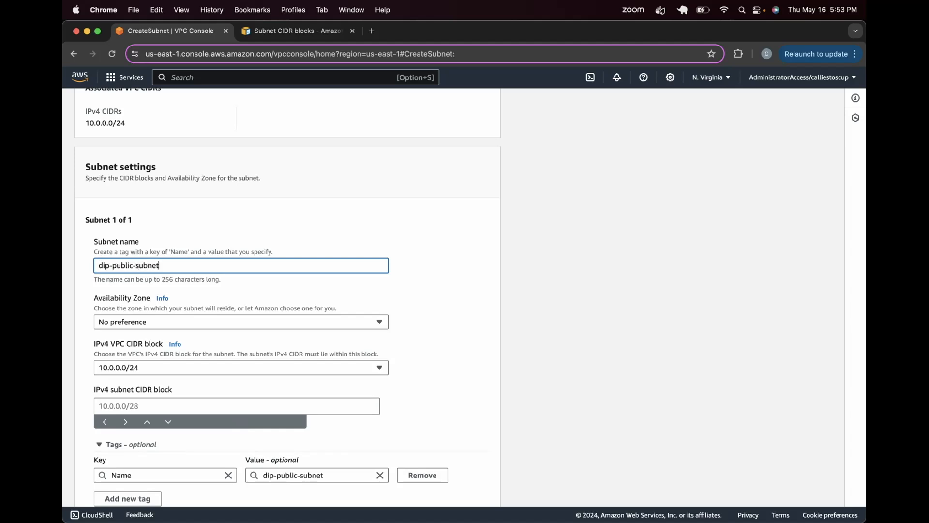
{"action": "scroll", "coordinate": [188, 323], "scroll_direction": "down", "scroll_amount": 3}
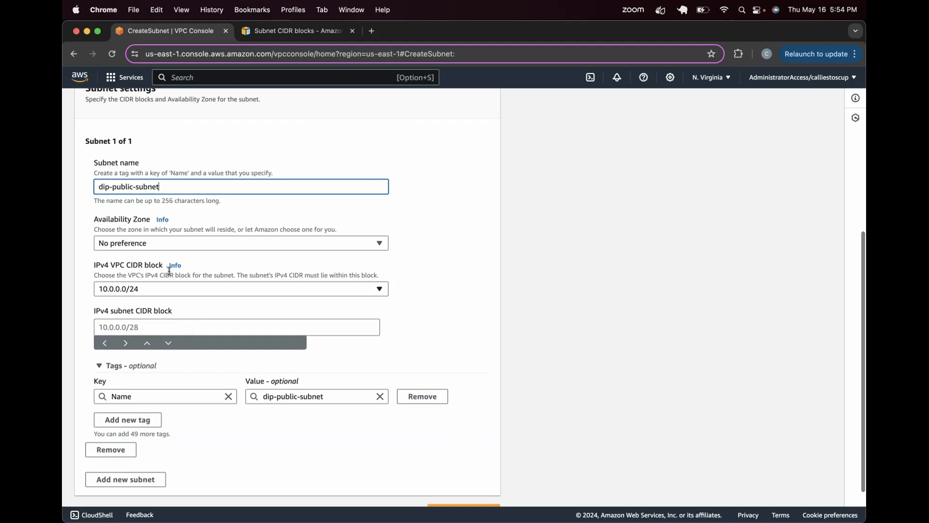
{"action": "left_click", "coordinate": [153, 248]}
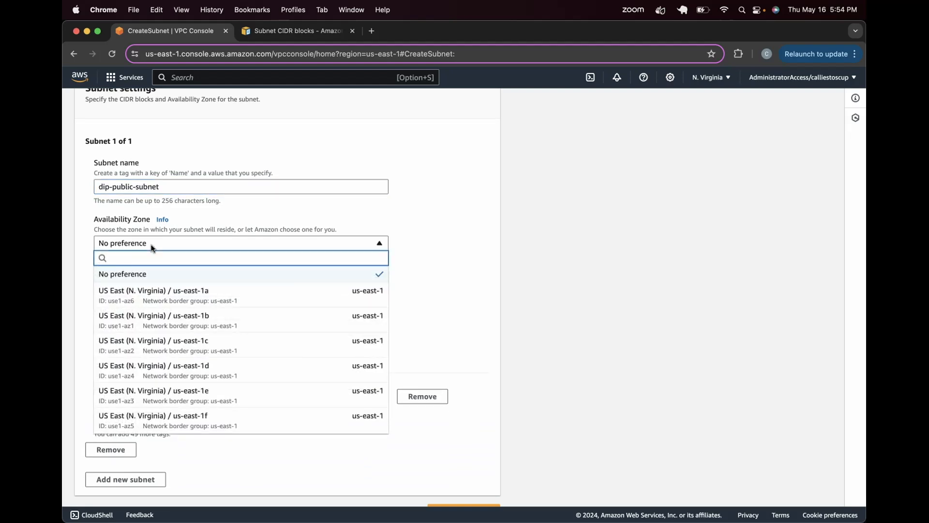
{"action": "left_click", "coordinate": [143, 291]}
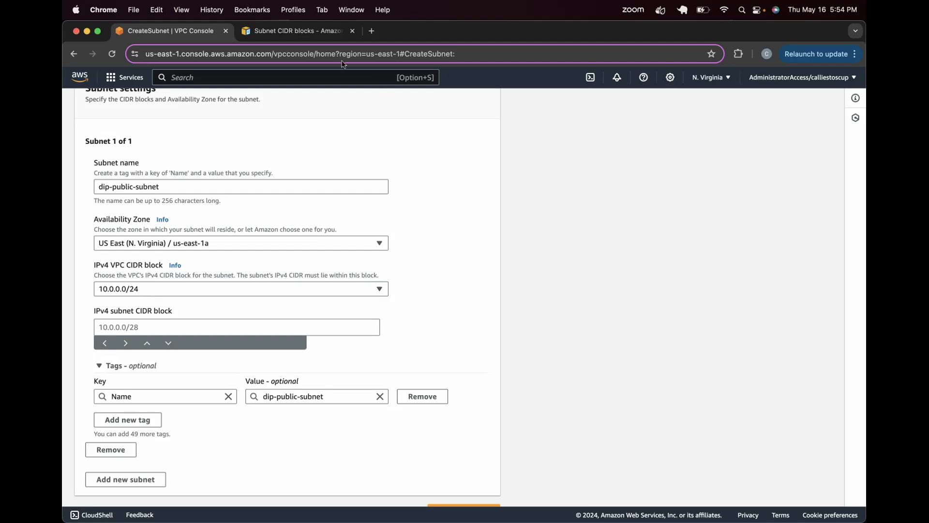
{"action": "left_click", "coordinate": [320, 32]}
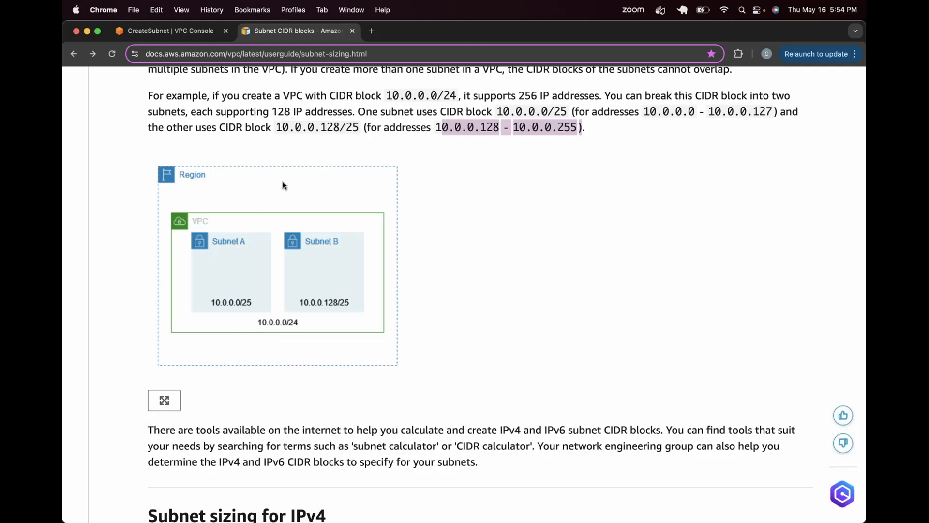
Copy 10.0.0.0/25 from the CIDR guide into dip-public-subnet's IPv4 subnet CIDR block.
{"action": "left_click", "coordinate": [181, 34]}
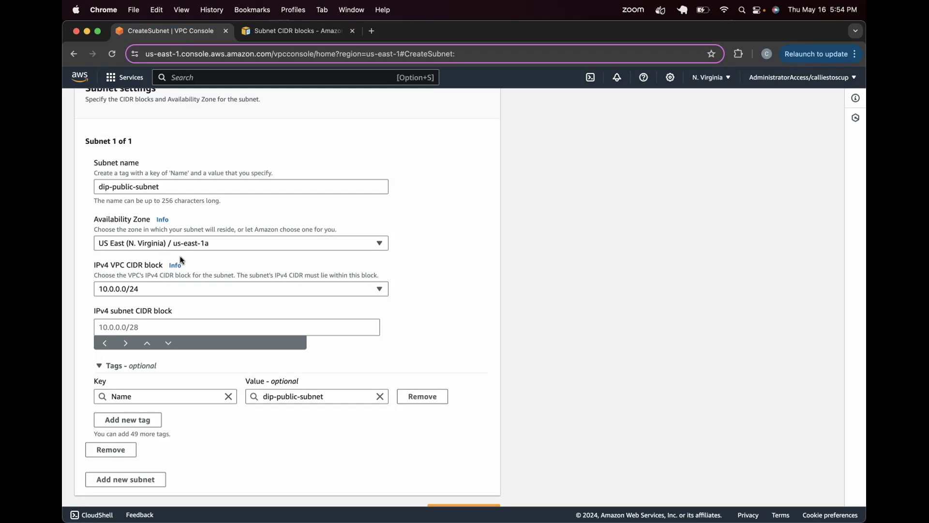
{"action": "scroll", "coordinate": [175, 300], "scroll_direction": "down", "scroll_amount": 1}
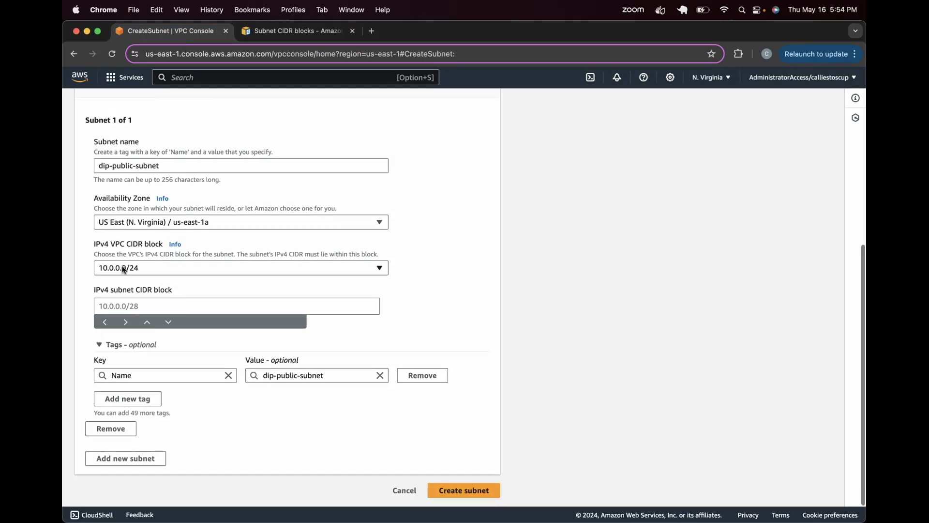
{"action": "left_click", "coordinate": [130, 306]}
{"action": "left_click_drag", "start_coordinate": [94, 289], "coordinate": [189, 292]}
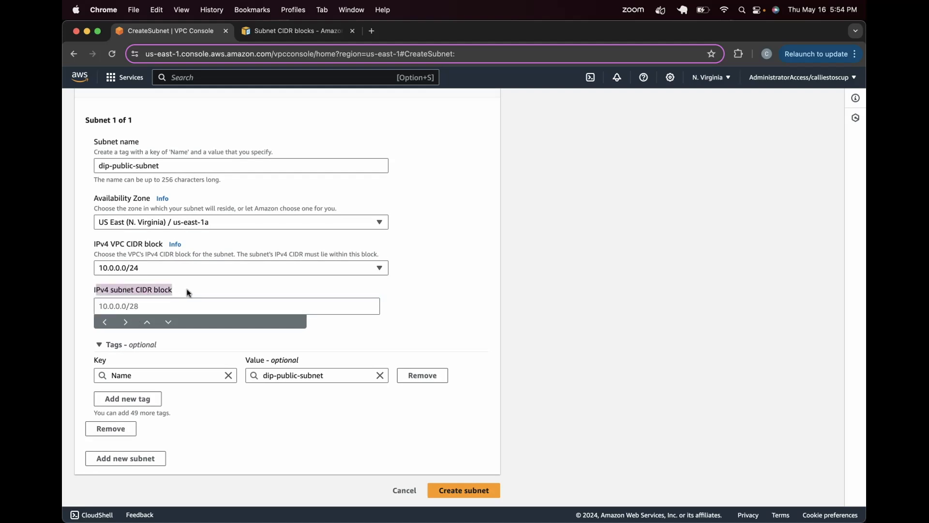
{"action": "left_click", "coordinate": [292, 31]}
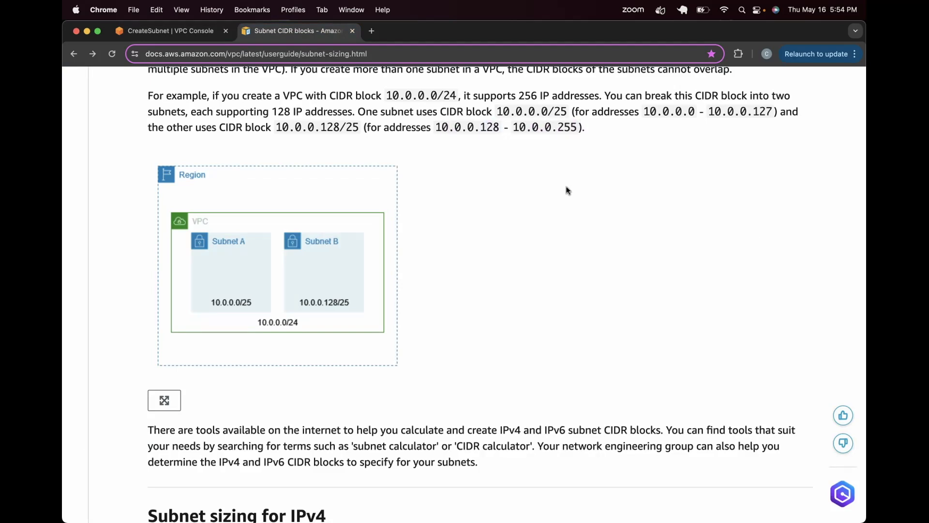
{"action": "scroll", "coordinate": [567, 190], "scroll_direction": "up", "scroll_amount": 3}
{"action": "left_click_drag", "start_coordinate": [497, 185], "coordinate": [566, 180]}
{"action": "key", "text": "super+c"}
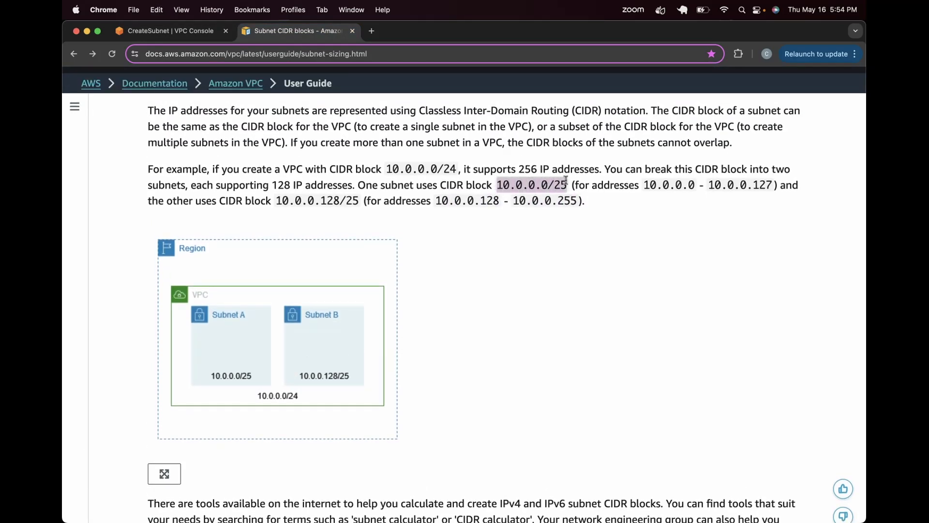
{"action": "left_click", "coordinate": [165, 32]}
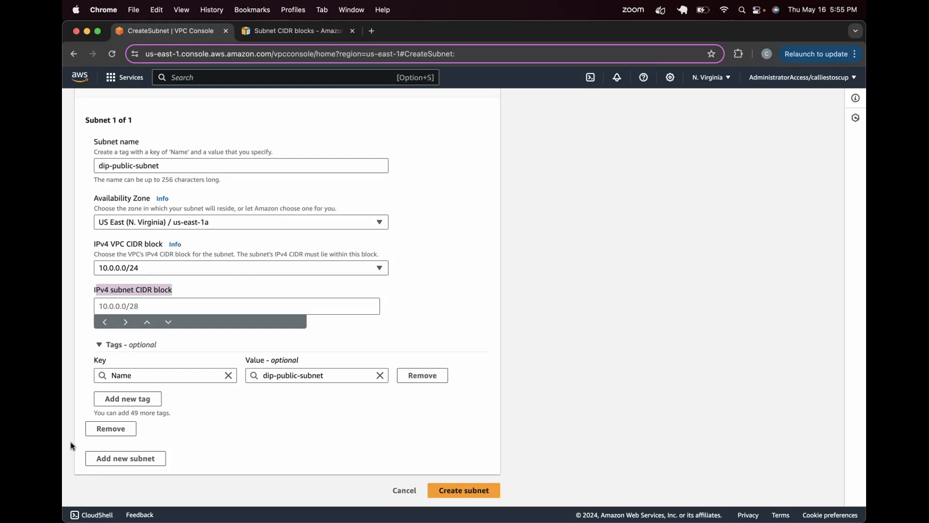
{"action": "left_click", "coordinate": [132, 305]}
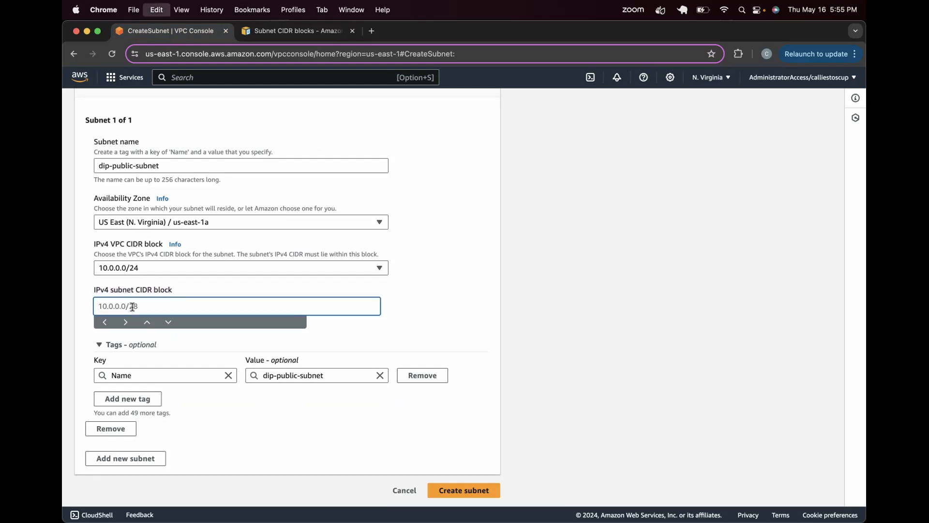
{"action": "key", "text": "super+v"}
{"action": "left_click", "coordinate": [78, 313]}
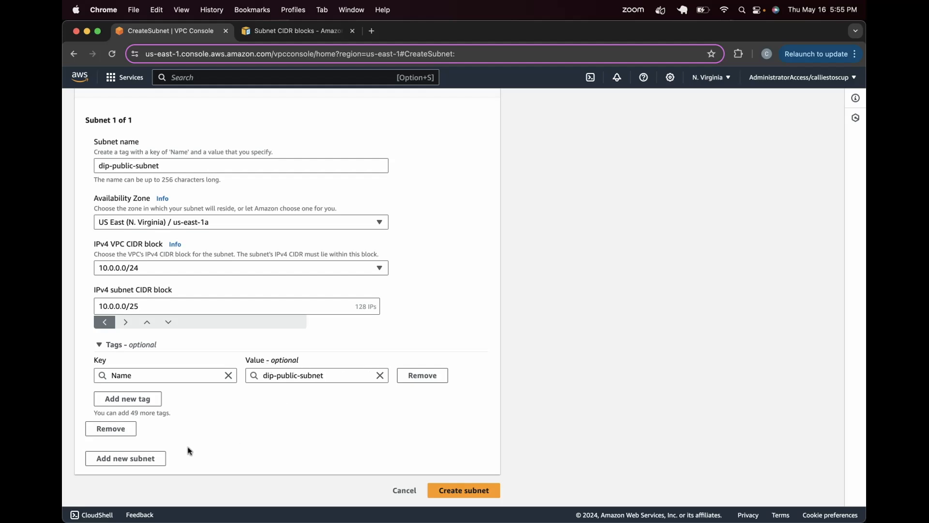
Add a second subnet named dip-private-subnet in Availability Zone us-east-1a.
{"action": "left_click", "coordinate": [147, 460]}
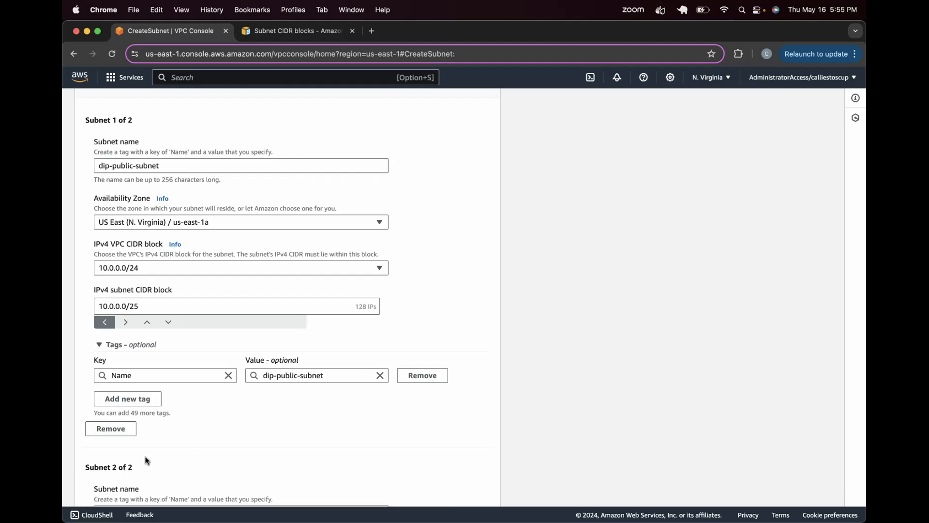
{"action": "scroll", "coordinate": [138, 438], "scroll_direction": "down", "scroll_amount": 3}
{"action": "scroll", "coordinate": [136, 435], "scroll_direction": "up", "scroll_amount": 2}
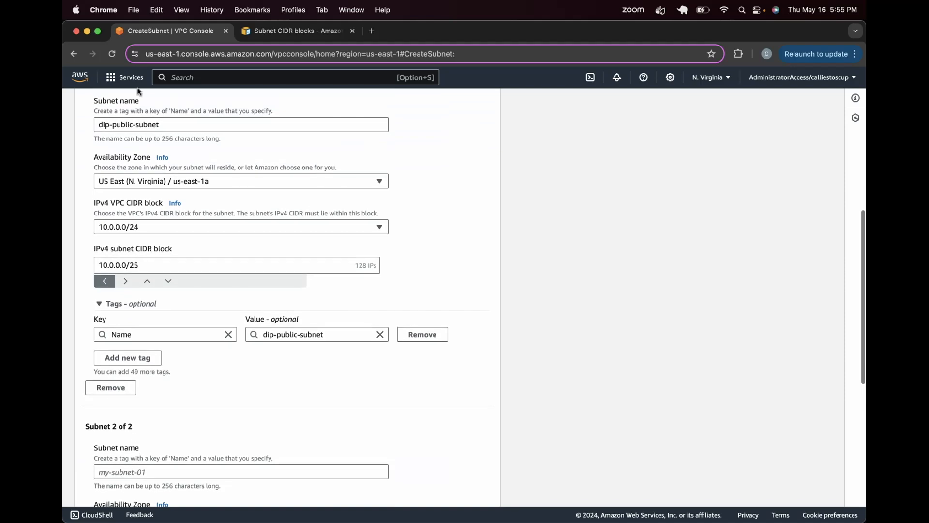
{"action": "left_click", "coordinate": [107, 473]}
{"action": "type", "text": "dip"}
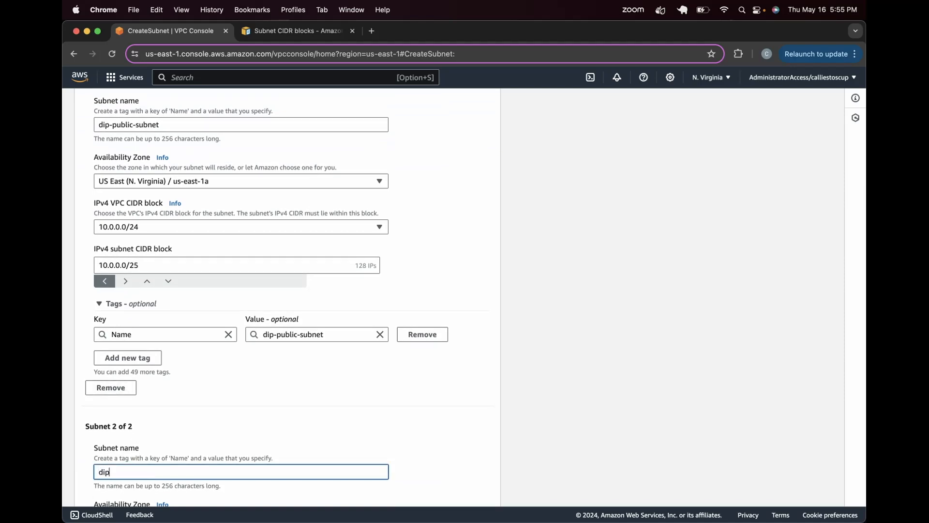
{"action": "type", "text": "-private-subnet"}
{"action": "scroll", "coordinate": [87, 470], "scroll_direction": "down", "scroll_amount": 2}
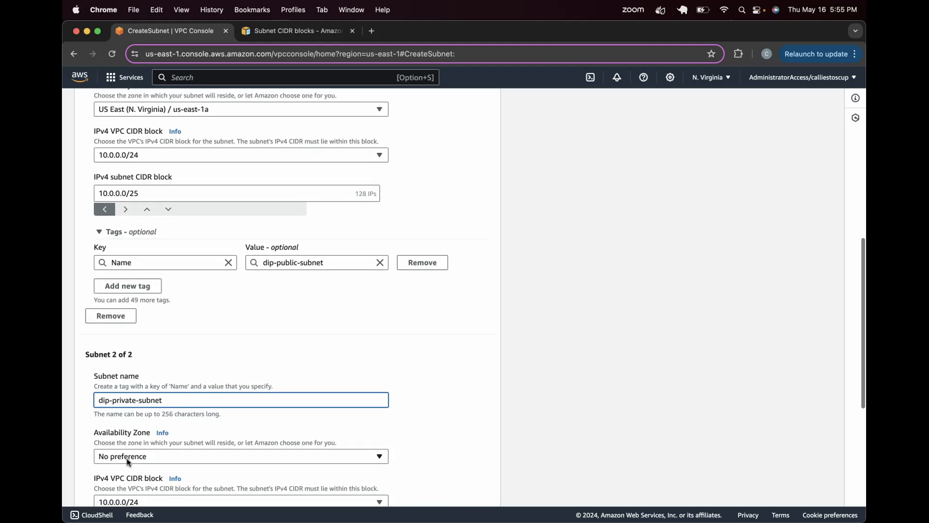
{"action": "left_click", "coordinate": [102, 458]}
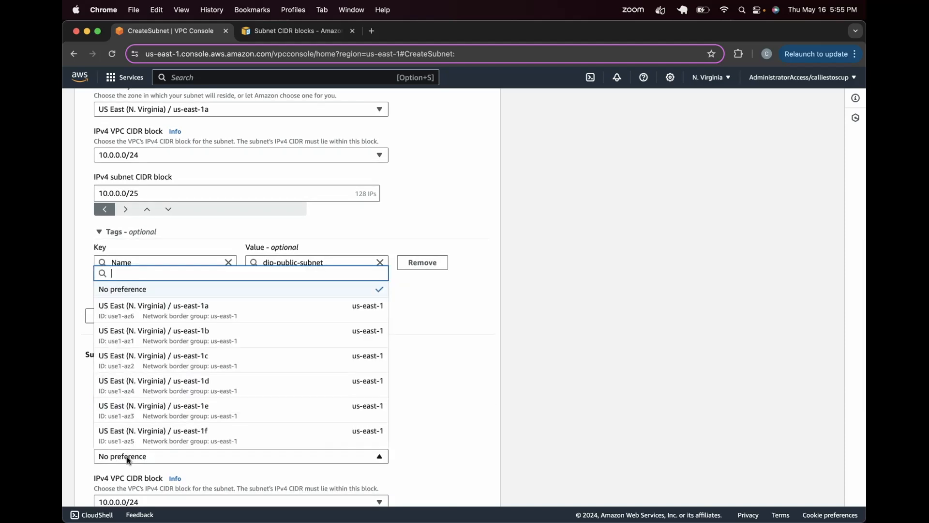
{"action": "left_click", "coordinate": [152, 306]}
{"action": "scroll", "coordinate": [190, 442], "scroll_direction": "down", "scroll_amount": 1}
{"action": "scroll", "coordinate": [191, 443], "scroll_direction": "down", "scroll_amount": 1}
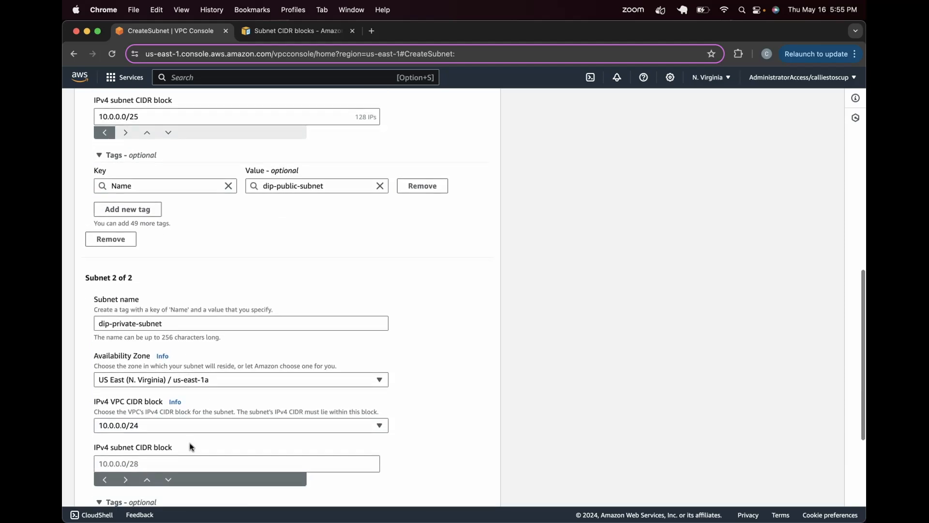
Copy 10.0.0.128/25 from the docs into dip-private-subnet's IPv4 CIDR block.
{"action": "left_click", "coordinate": [342, 32]}
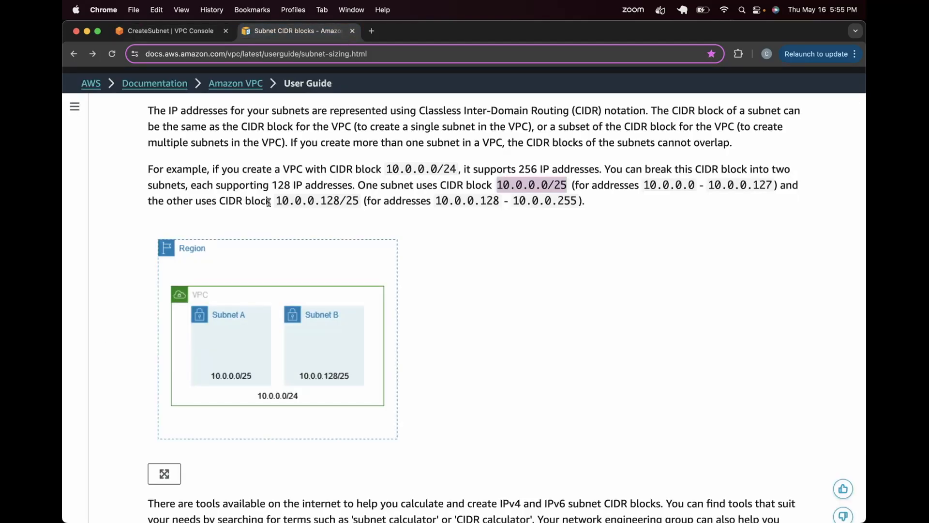
{"action": "left_click_drag", "start_coordinate": [277, 201], "coordinate": [357, 203]}
{"action": "key", "text": "super+c"}
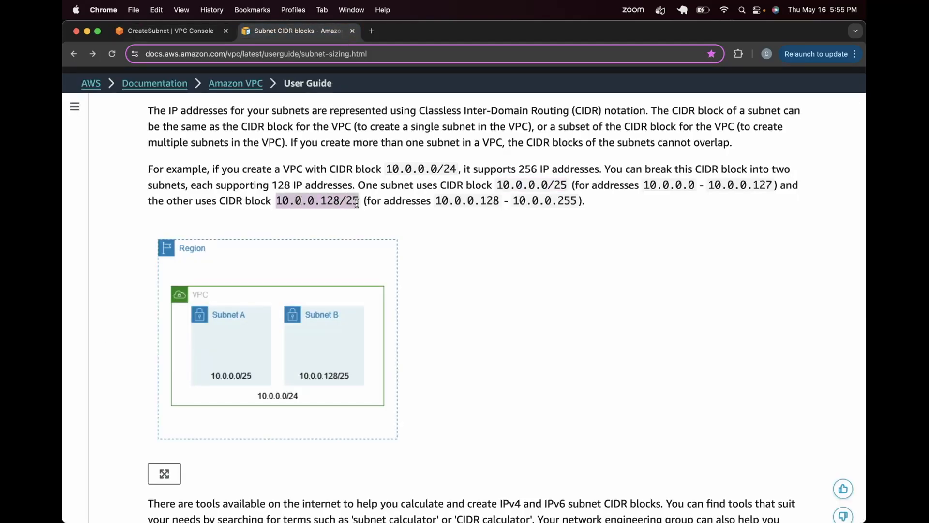
{"action": "left_click", "coordinate": [167, 31]}
{"action": "left_click", "coordinate": [139, 469]}
{"action": "key", "text": "super+v"}
{"action": "left_click", "coordinate": [80, 450]}
{"action": "scroll", "coordinate": [82, 450], "scroll_direction": "down", "scroll_amount": 3}
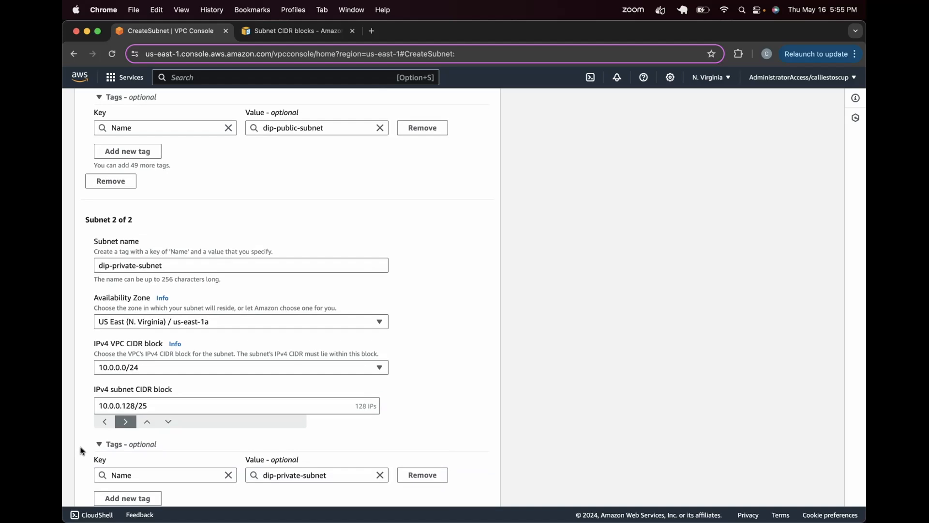
{"action": "scroll", "coordinate": [82, 450], "scroll_direction": "down", "scroll_amount": 5}
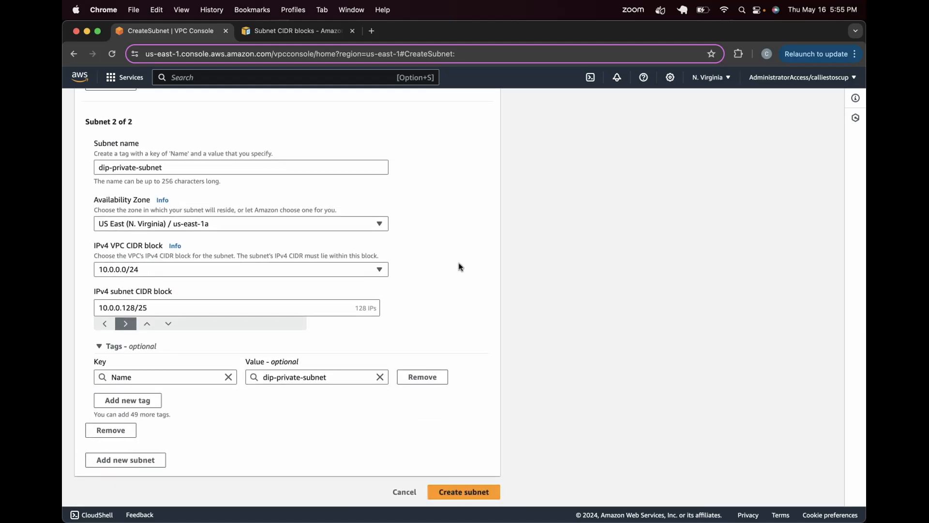
{"action": "scroll", "coordinate": [460, 267], "scroll_direction": "up", "scroll_amount": 15}
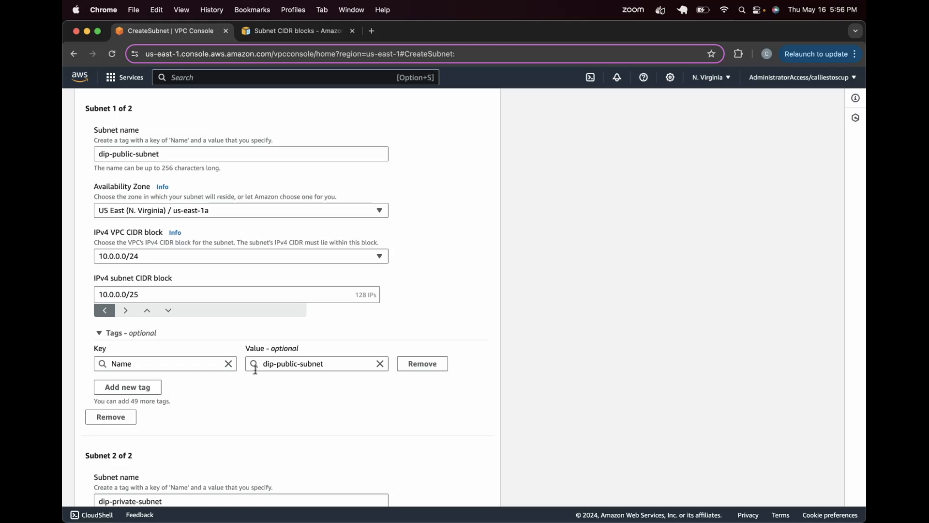
Create both subnets, dip-public-subnet and dip-private-subnet, in dip-vpc.
{"action": "scroll", "coordinate": [404, 276], "scroll_direction": "down", "scroll_amount": 7}
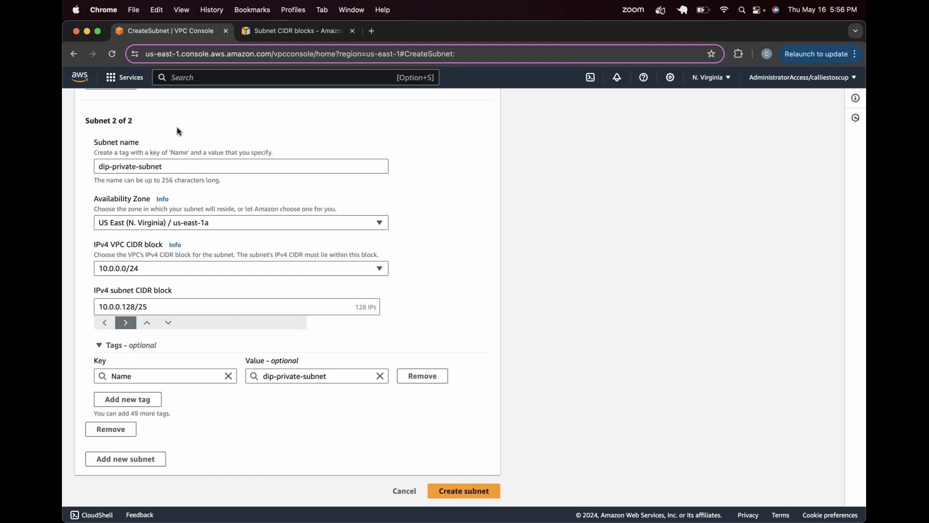
{"action": "left_click", "coordinate": [467, 494]}
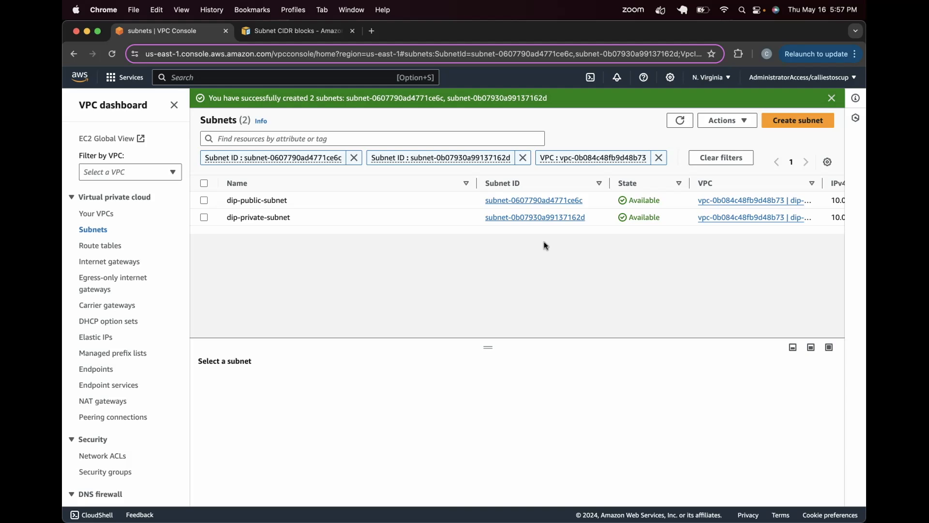
{"action": "left_click", "coordinate": [277, 31]}
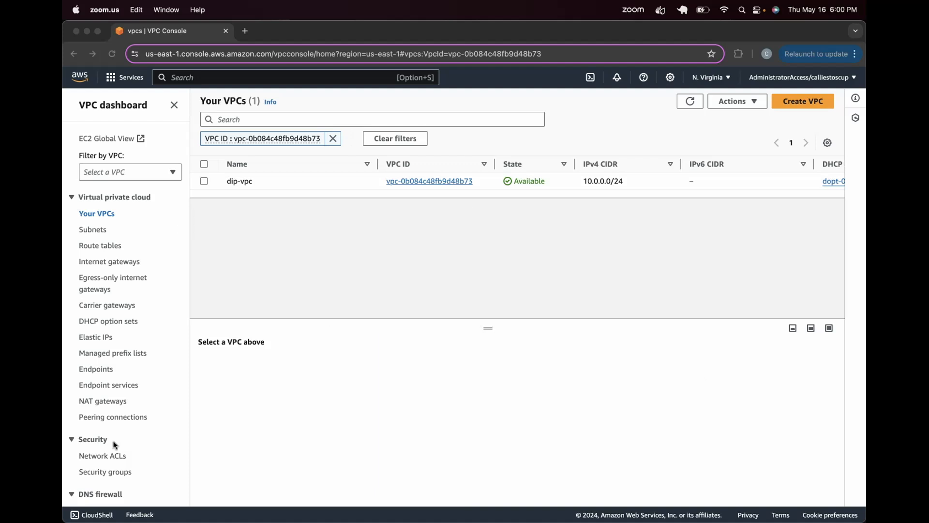
Inspect the existing internet gateway's attached VPC, then begin a new internet gateway.
{"action": "left_click", "coordinate": [116, 263]}
{"action": "left_click", "coordinate": [116, 262]}
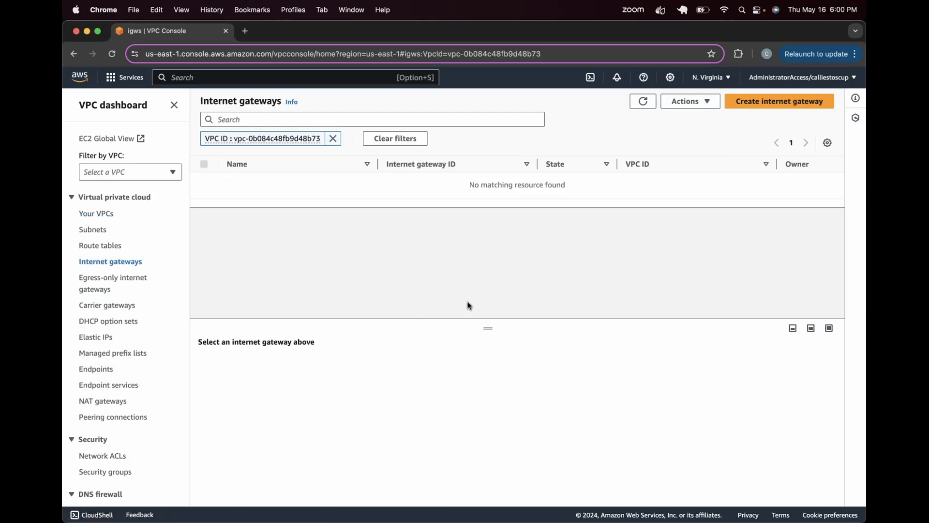
{"action": "left_click", "coordinate": [333, 140]}
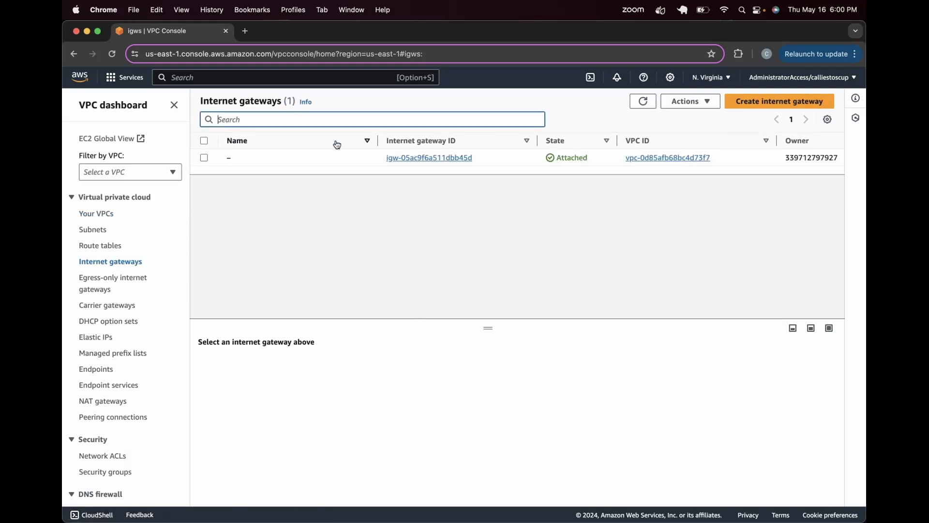
{"action": "left_click", "coordinate": [402, 161]}
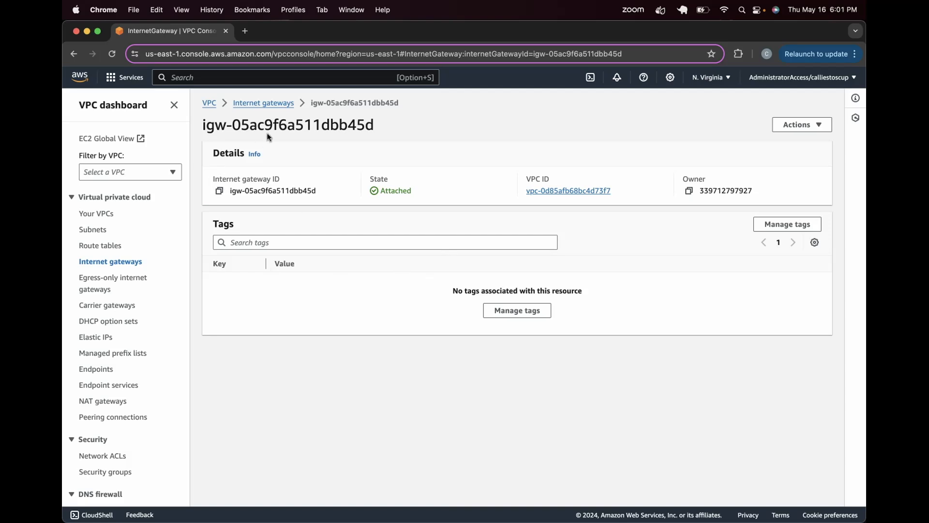
{"action": "left_click_drag", "start_coordinate": [631, 191], "coordinate": [512, 202]}
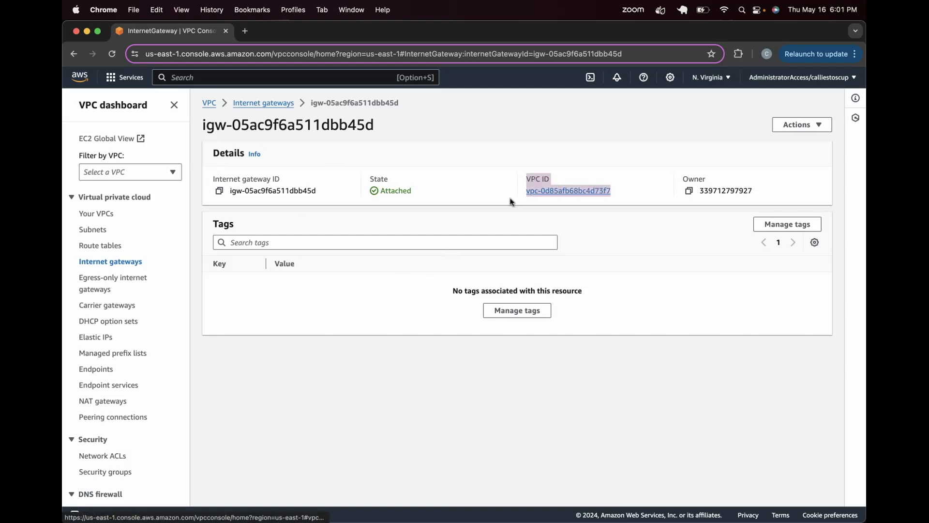
{"action": "left_click", "coordinate": [675, 144]}
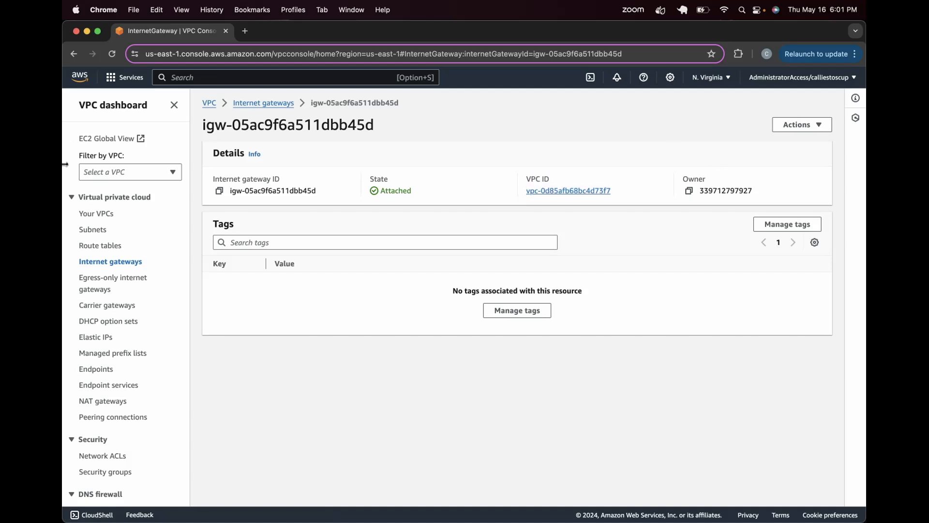
{"action": "left_click", "coordinate": [97, 263]}
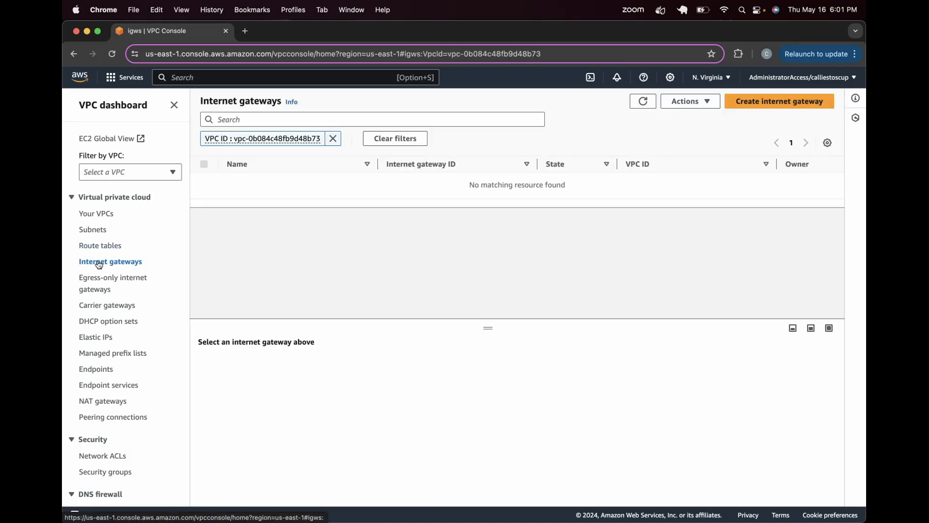
{"action": "left_click", "coordinate": [752, 103]}
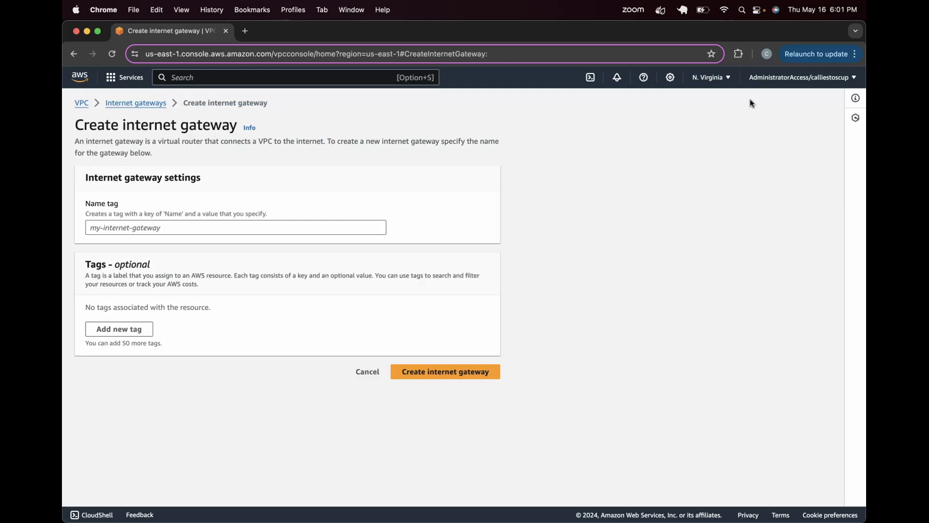
Create an internet gateway with the Name tag 'dip-internet-gateway'.
{"action": "left_click", "coordinate": [249, 127]}
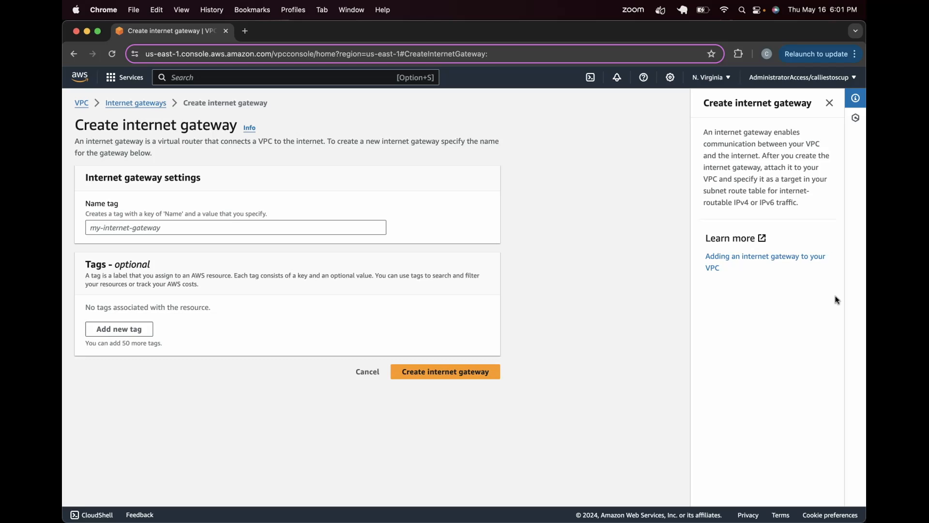
{"action": "left_click_drag", "start_coordinate": [178, 127], "coordinate": [234, 126]}
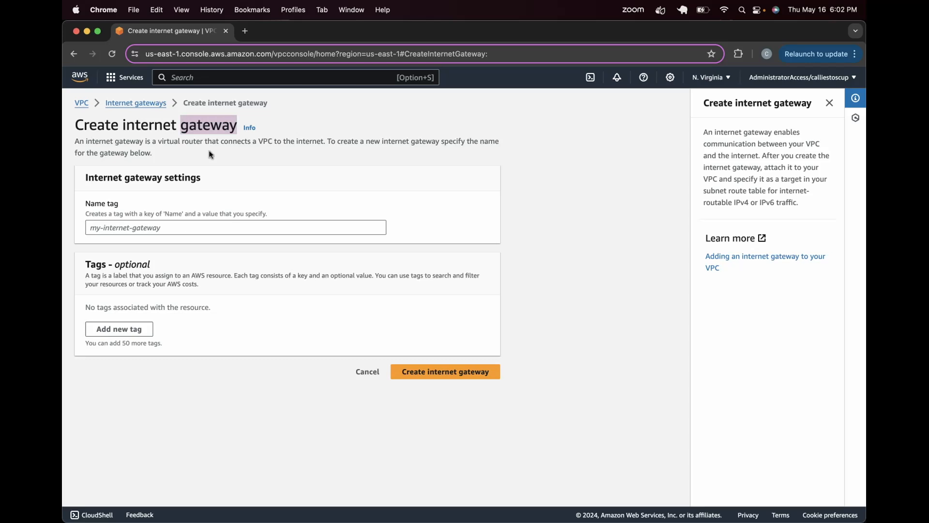
{"action": "left_click", "coordinate": [185, 226]}
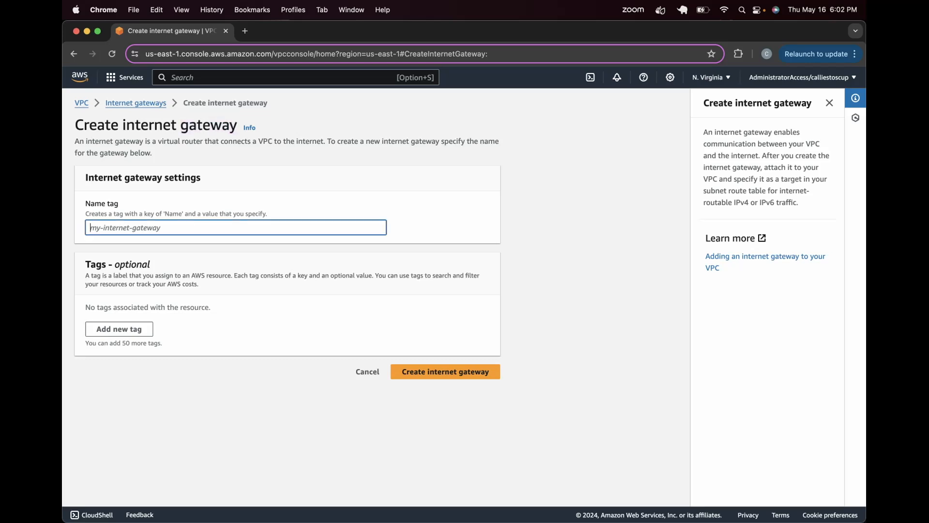
{"action": "type", "text": "dip-intern"}
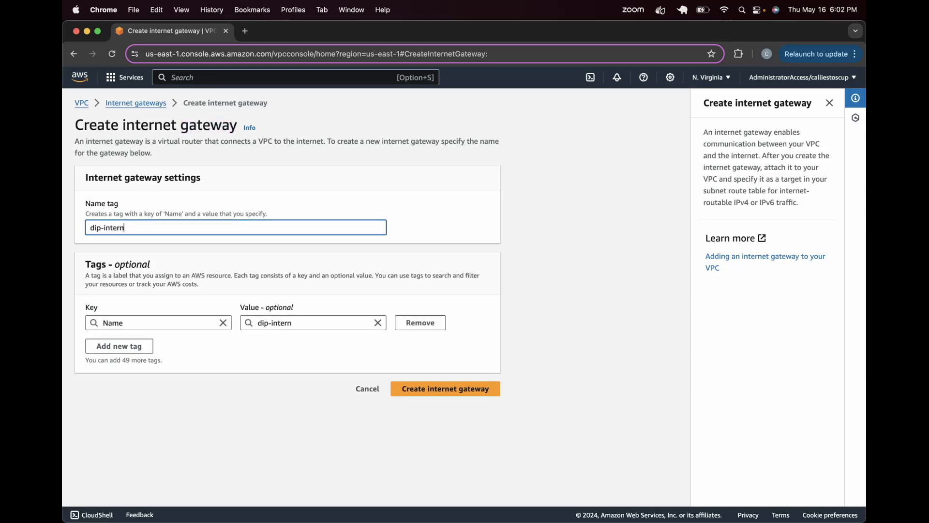
{"action": "type", "text": "et-gateway"}
{"action": "left_click", "coordinate": [461, 390]}
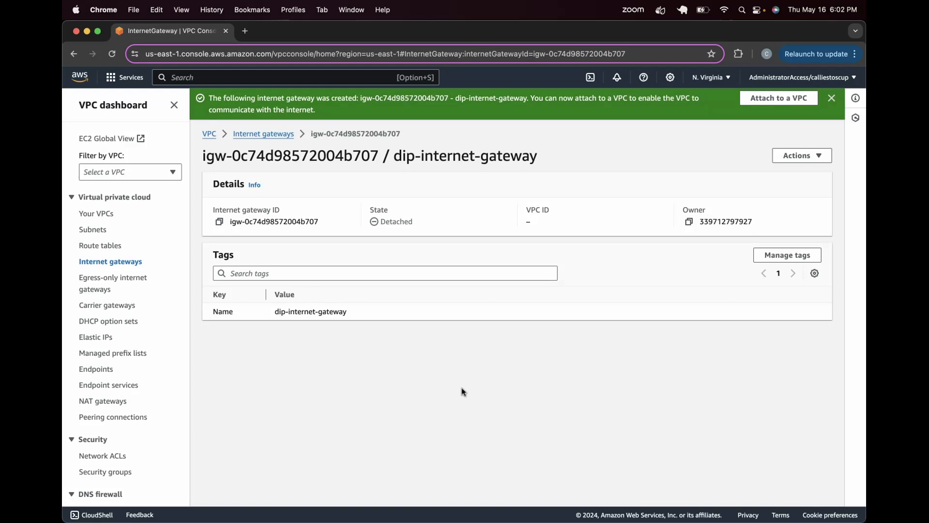
Attach dip-internet-gateway to dip-vpc from the gateway's Actions menu.
{"action": "left_click", "coordinate": [789, 154]}
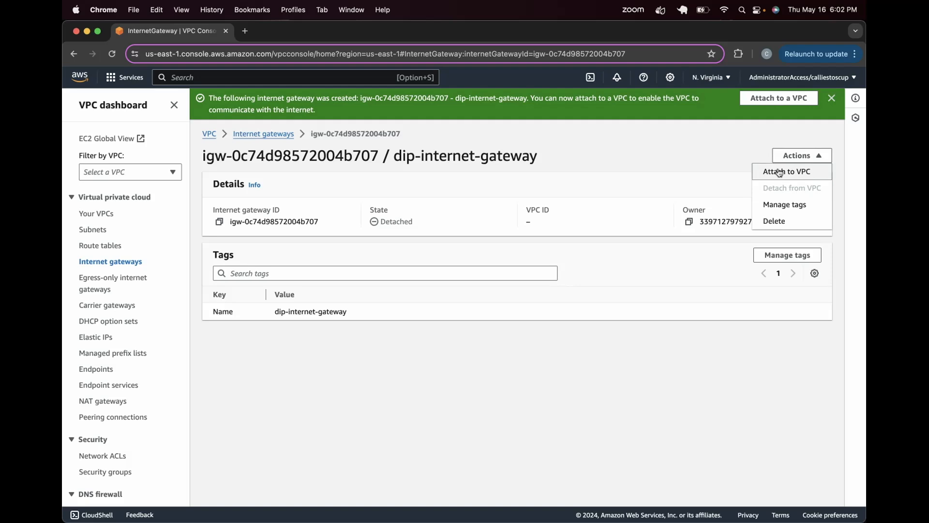
{"action": "left_click", "coordinate": [775, 100]}
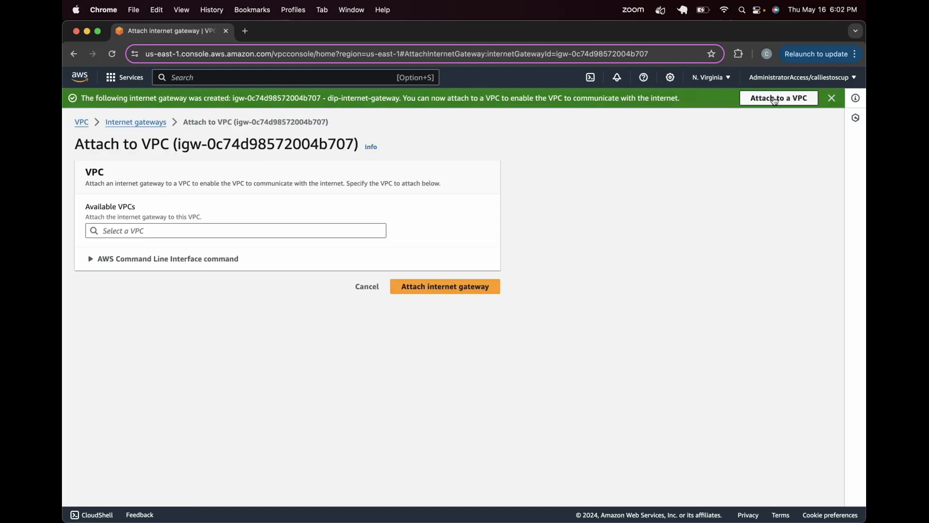
{"action": "left_click", "coordinate": [107, 231]}
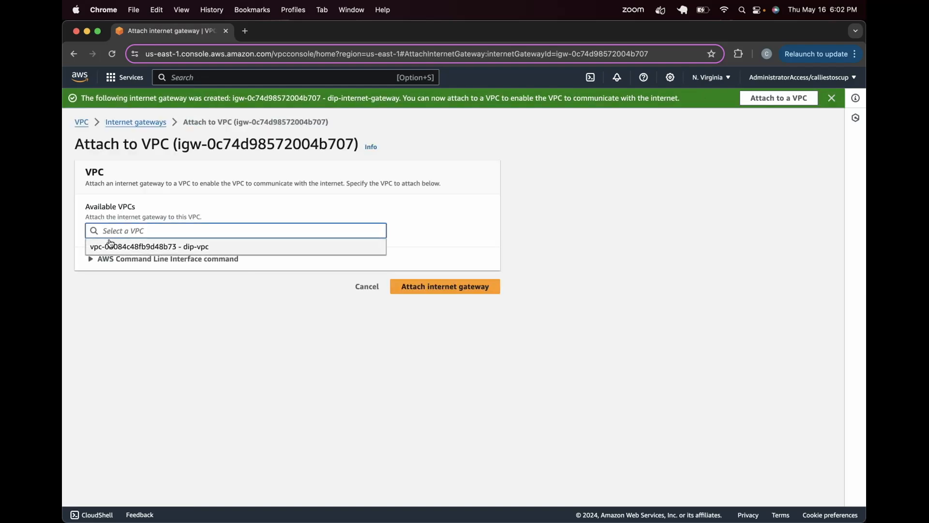
{"action": "left_click", "coordinate": [111, 247]}
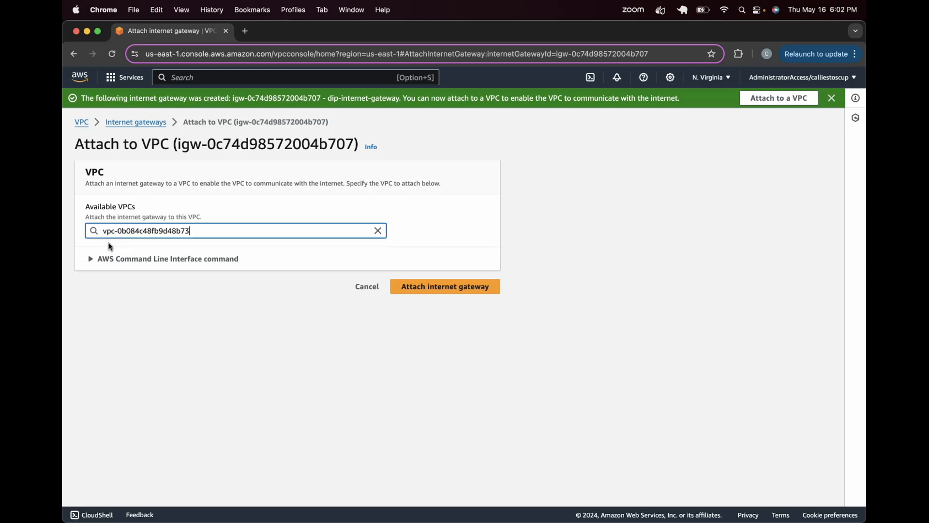
{"action": "left_click", "coordinate": [413, 291]}
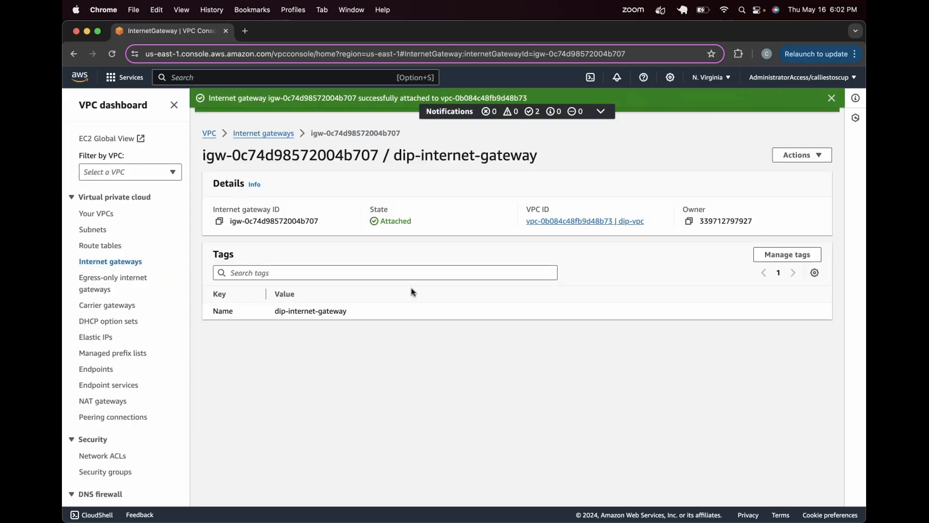
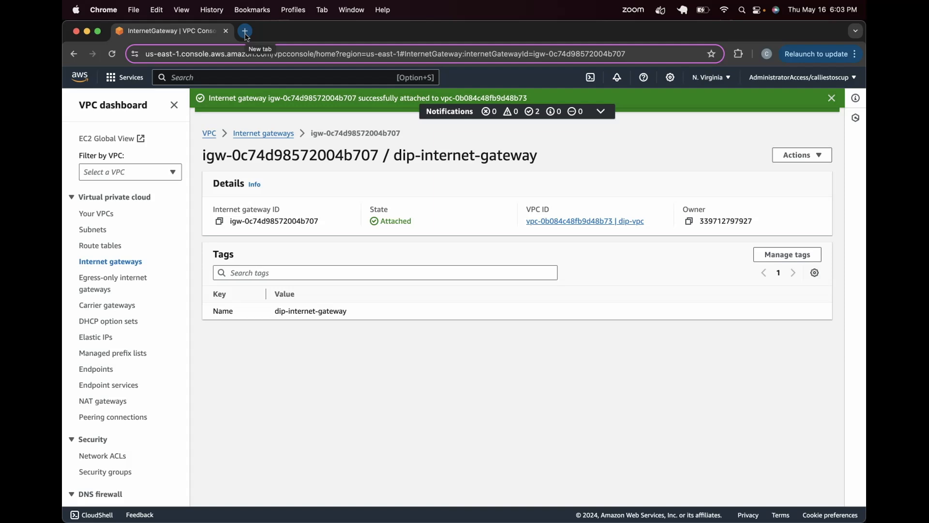
Open the default VPC's route table rtb-029c4d7bfbb4dbfc9 and review its 0.0.0.0/0 internet-gateway route.
{"action": "left_click", "coordinate": [96, 246]}
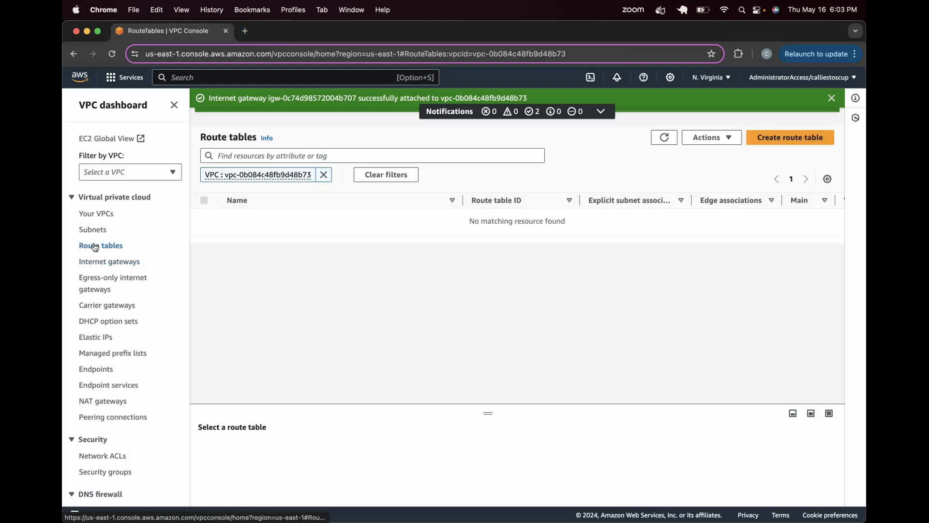
{"action": "left_click", "coordinate": [323, 175]}
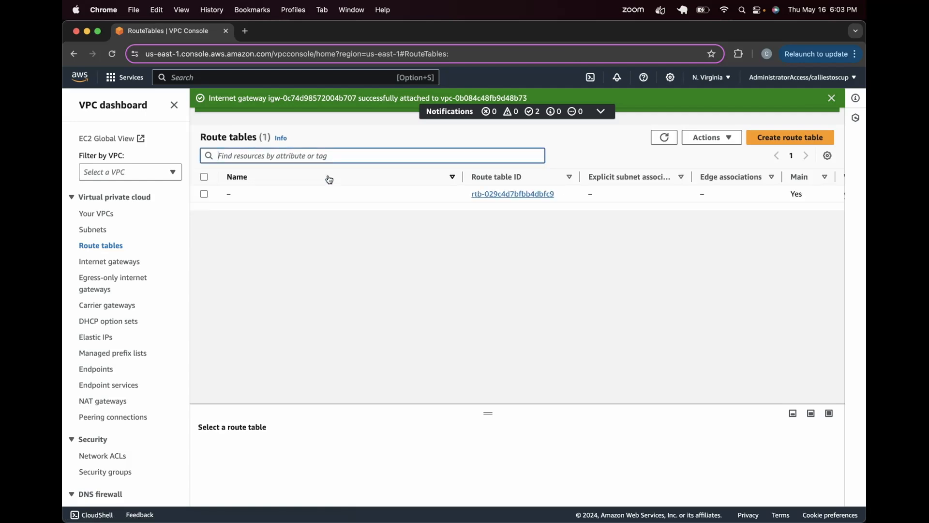
{"action": "left_click", "coordinate": [490, 195]}
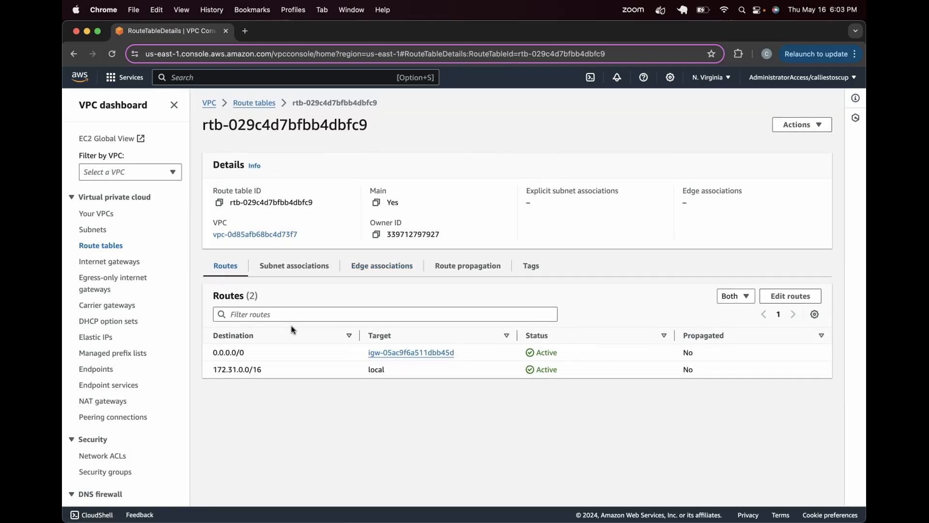
{"action": "left_click_drag", "start_coordinate": [254, 356], "coordinate": [206, 358]}
{"action": "left_click_drag", "start_coordinate": [249, 353], "coordinate": [214, 351]}
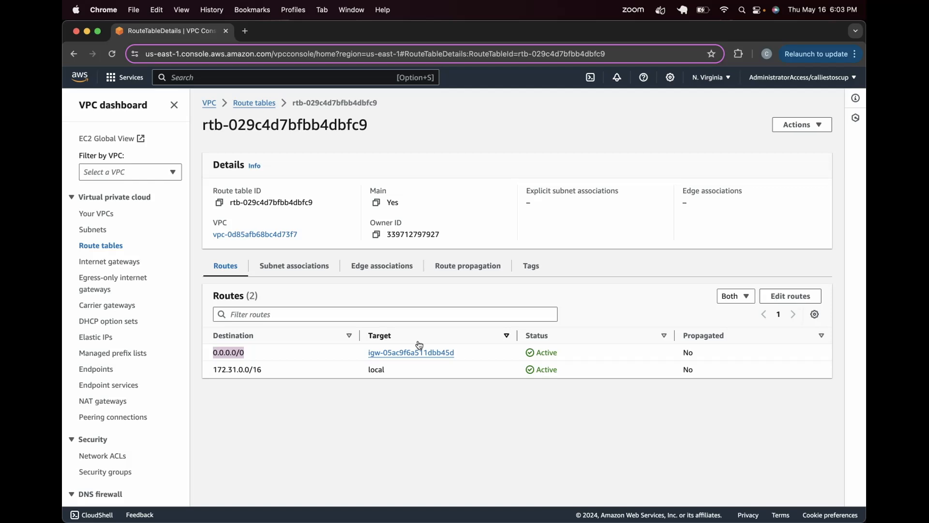
{"action": "left_click_drag", "start_coordinate": [472, 352], "coordinate": [364, 356]}
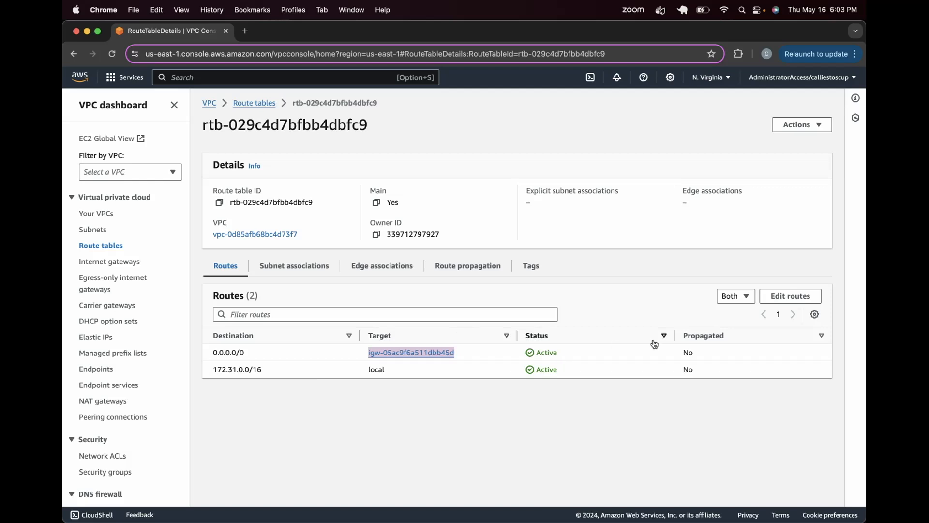
Review the 172.31.0.0/16 local route, then show the table's subnet associations.
{"action": "left_click", "coordinate": [269, 378]}
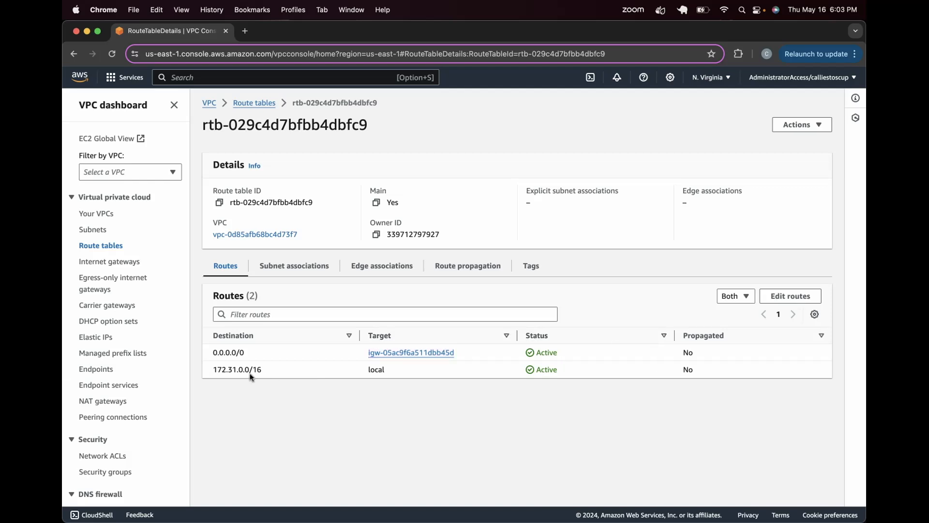
{"action": "left_click_drag", "start_coordinate": [211, 374], "coordinate": [429, 373]}
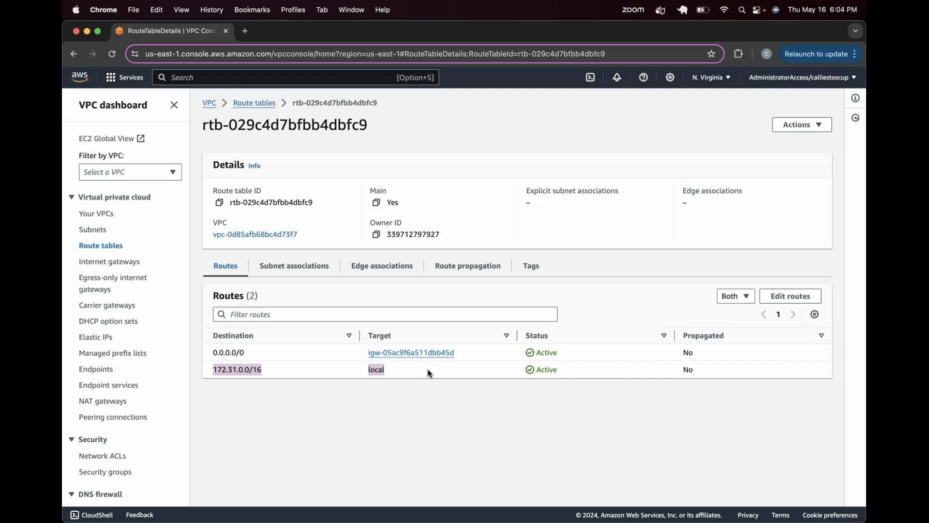
{"action": "left_click", "coordinate": [469, 363]}
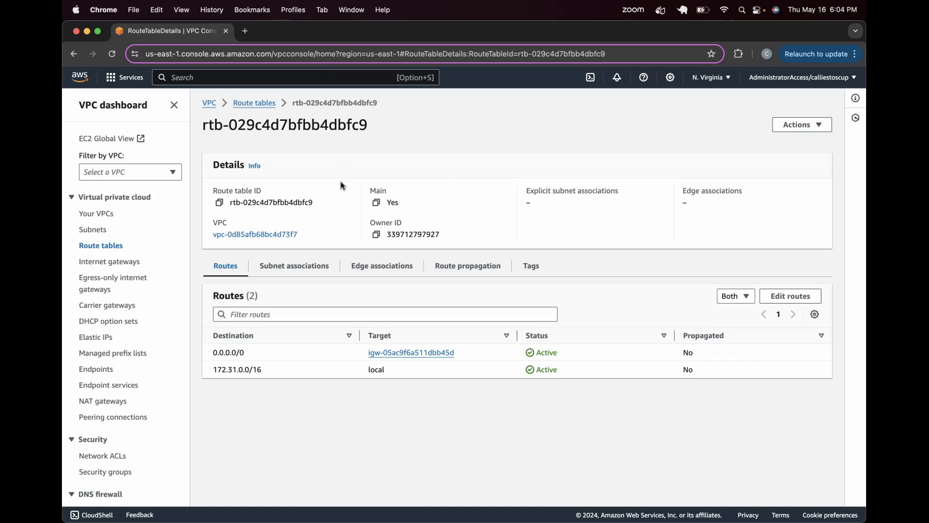
{"action": "left_click", "coordinate": [298, 270]}
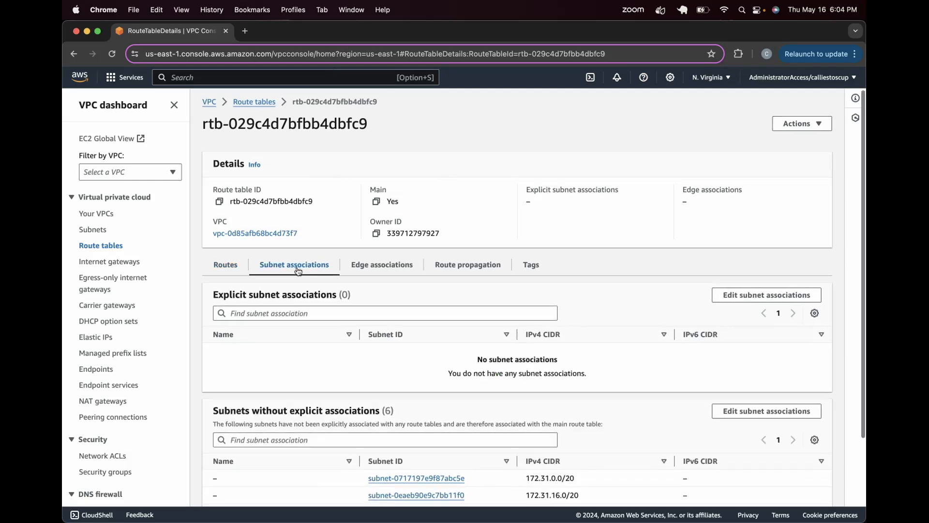
Return to the table's routes, then view dip-vpc's subnets and the unfiltered VPC list.
{"action": "scroll", "coordinate": [295, 269], "scroll_direction": "down", "scroll_amount": 3}
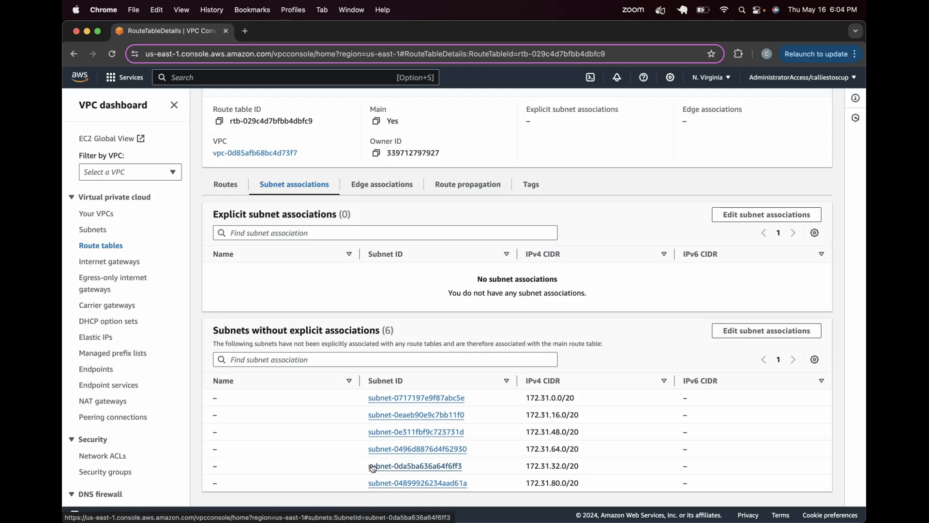
{"action": "left_click", "coordinate": [226, 185]}
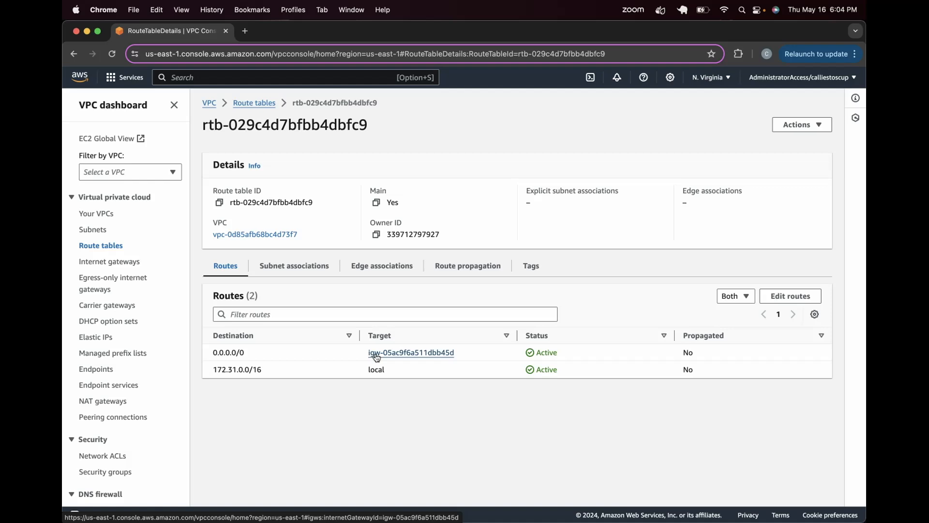
{"action": "left_click", "coordinate": [92, 230]}
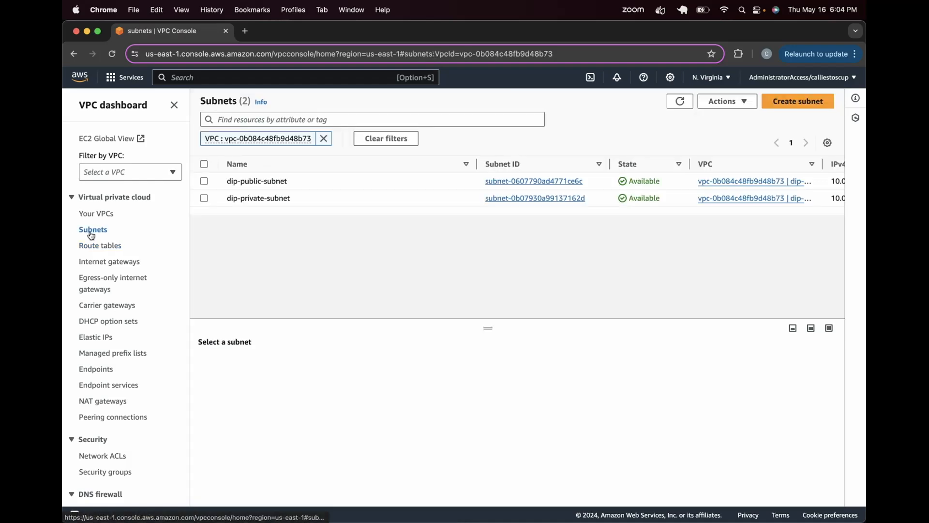
{"action": "left_click", "coordinate": [94, 217]}
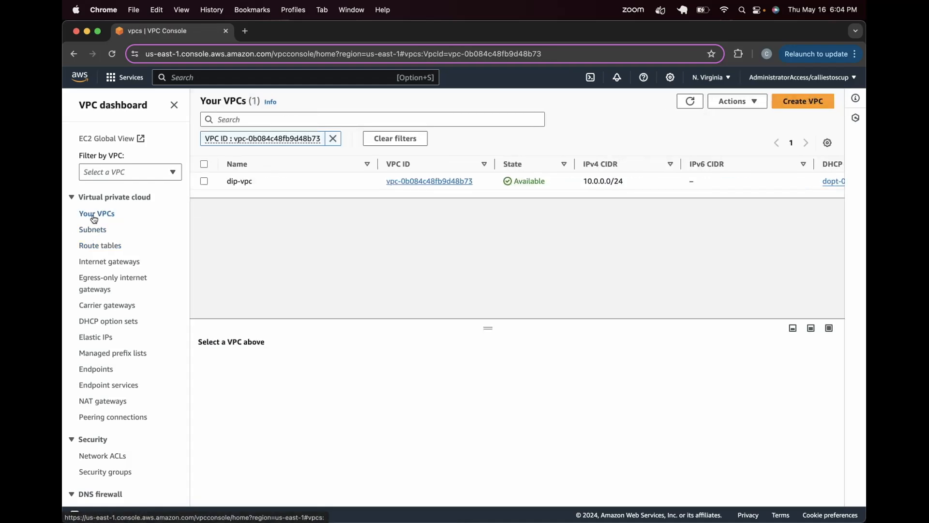
{"action": "left_click", "coordinate": [329, 141]}
Inspect the default VPC's resource map, then list route tables for dip-vpc.
{"action": "left_click", "coordinate": [412, 159]}
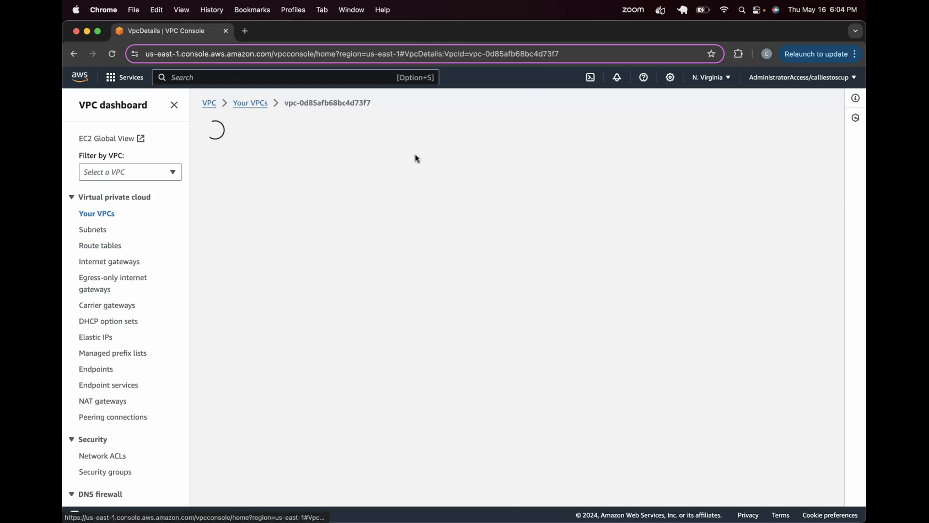
{"action": "scroll", "coordinate": [573, 244], "scroll_direction": "down", "scroll_amount": 5}
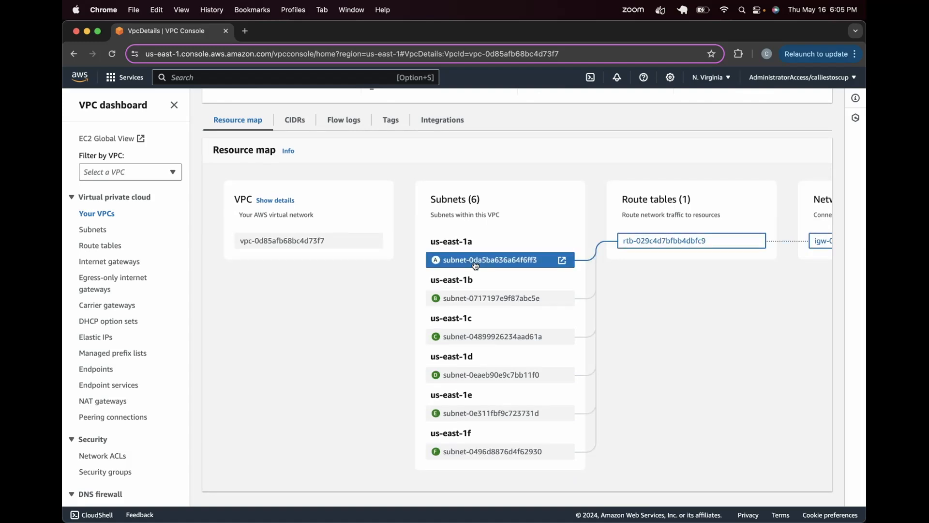
{"action": "scroll", "coordinate": [690, 214], "scroll_direction": "right", "scroll_amount": 5}
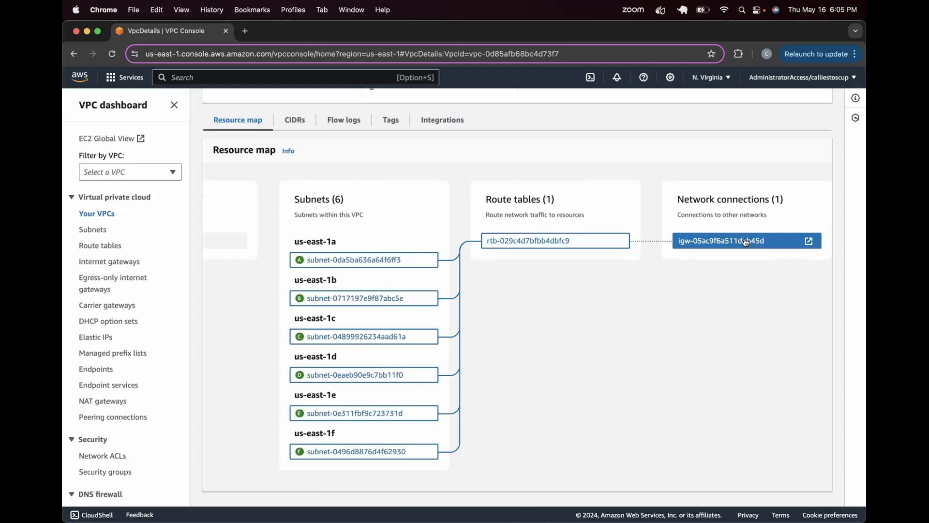
{"action": "scroll", "coordinate": [746, 241], "scroll_direction": "left", "scroll_amount": 5}
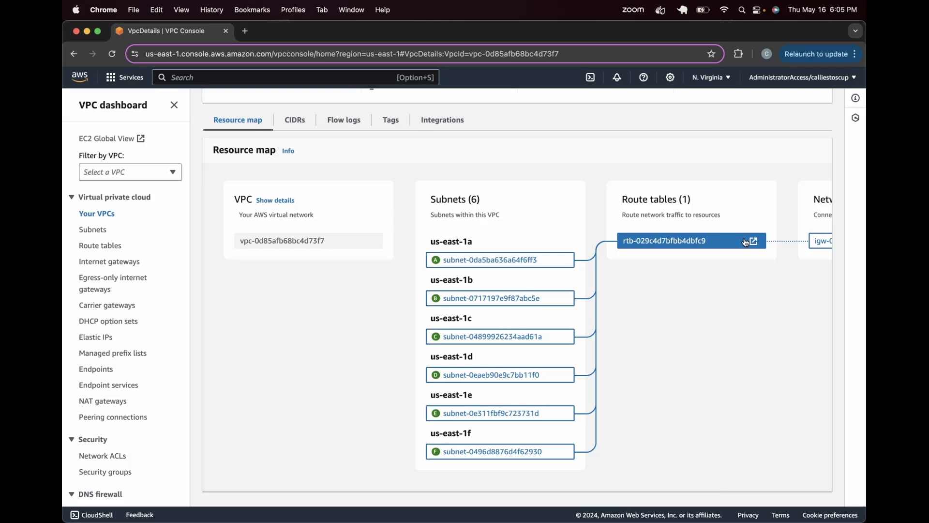
{"action": "scroll", "coordinate": [746, 242], "scroll_direction": "right", "scroll_amount": 5}
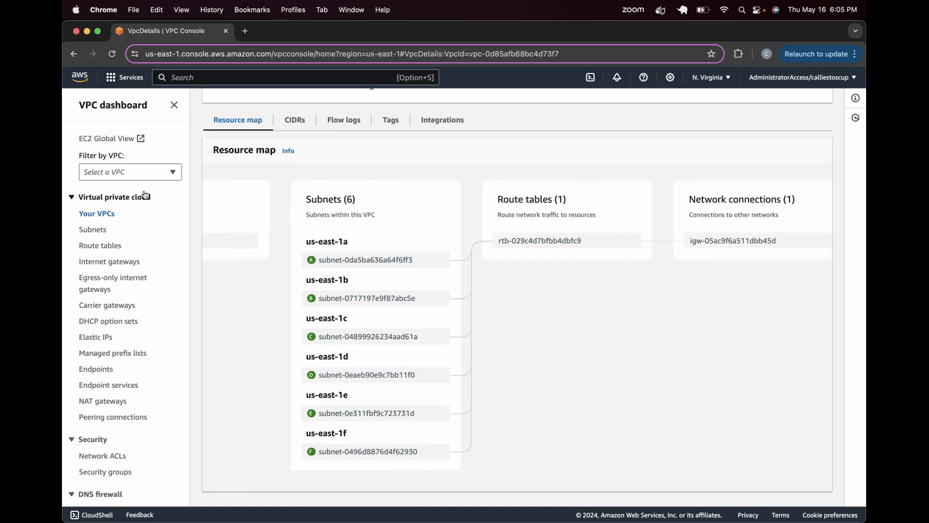
{"action": "left_click", "coordinate": [105, 246]}
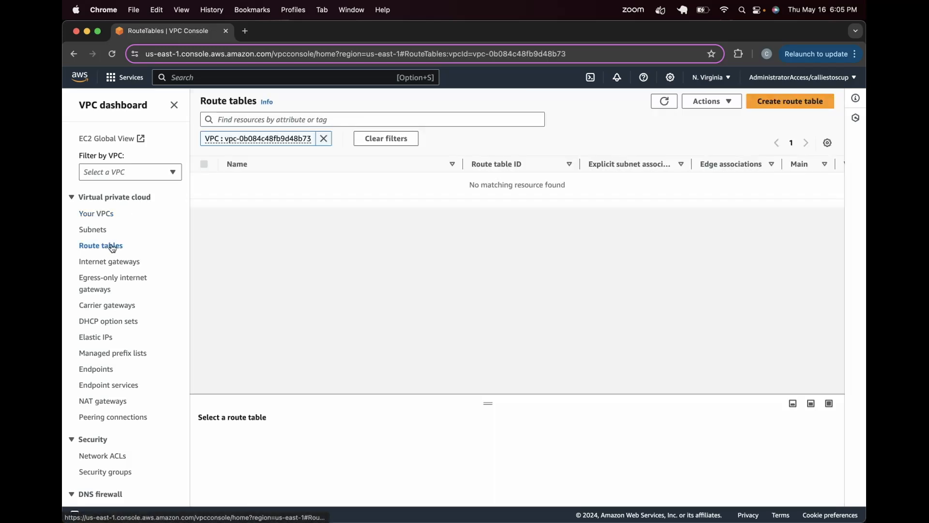
Create a route table named 'dip-public-route-table' in dip-vpc (vpc-0b084c48fb9d48b73).
{"action": "left_click", "coordinate": [776, 103]}
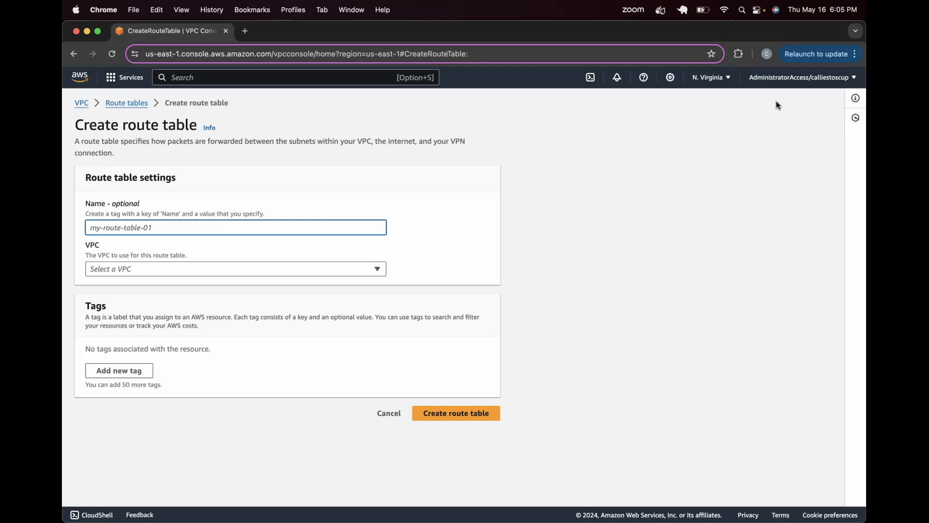
{"action": "type", "text": "public"}
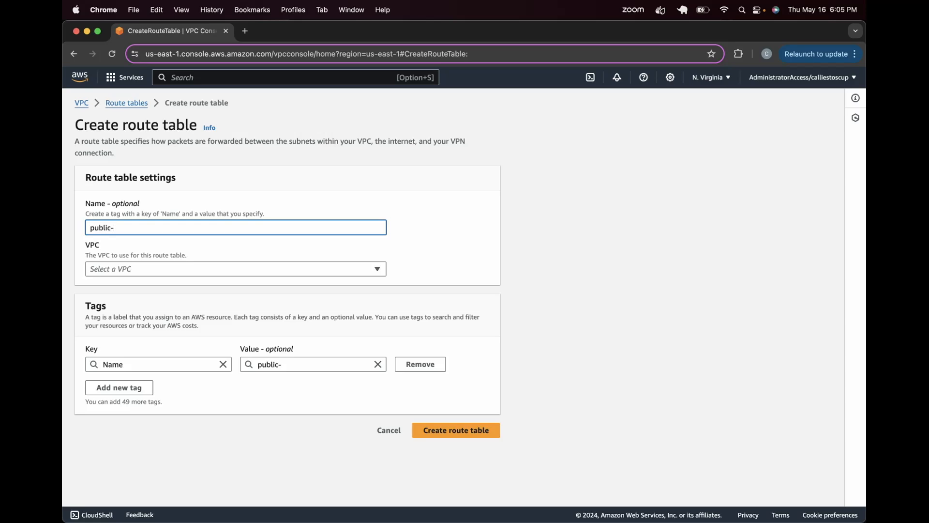
{"action": "type", "text": "-route-tabke"}
{"action": "key", "text": "BackSpace"}
{"action": "key", "text": "BackSpace"}
{"action": "type", "text": "le"}
{"action": "key", "text": "Left"}
{"action": "key", "text": "Left"}
{"action": "key", "text": "Left"}
{"action": "key", "text": "Left"}
{"action": "key", "text": "Left"}
{"action": "key", "text": "Left"}
{"action": "key", "text": "Left"}
{"action": "key", "text": "Left"}
{"action": "key", "text": "Left"}
{"action": "type", "text": "dip-"}
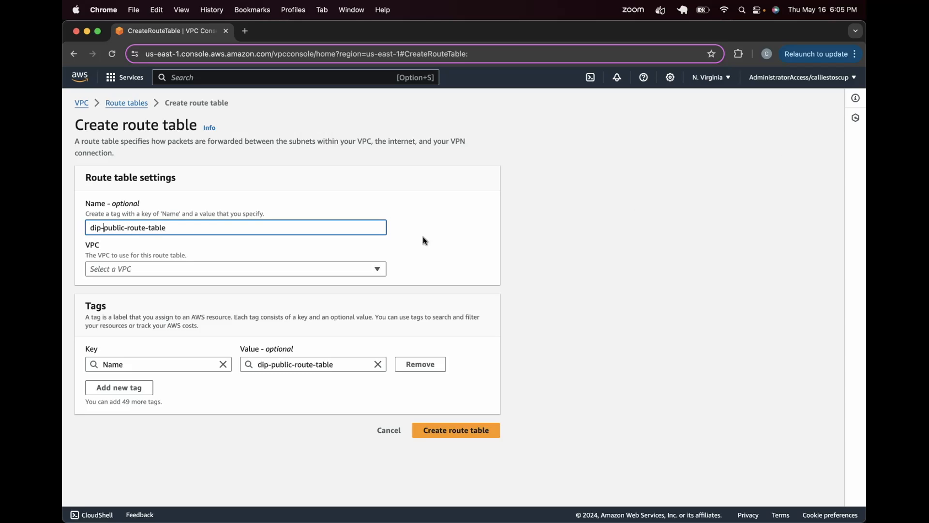
{"action": "left_click", "coordinate": [355, 268]}
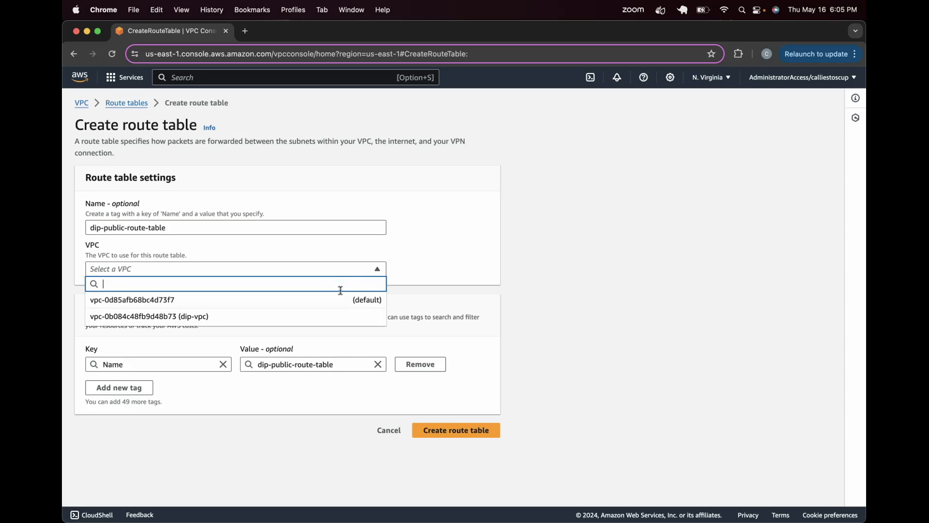
{"action": "left_click", "coordinate": [333, 314]}
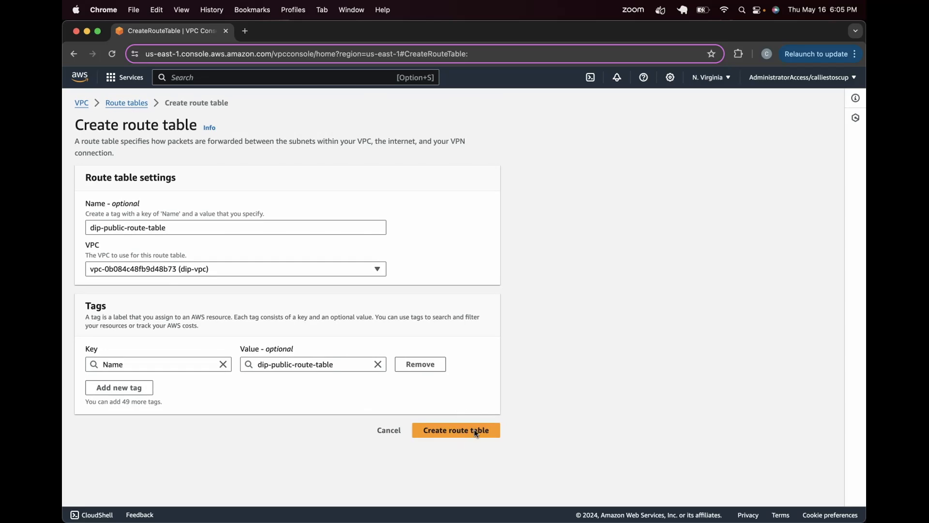
{"action": "left_click", "coordinate": [434, 430]}
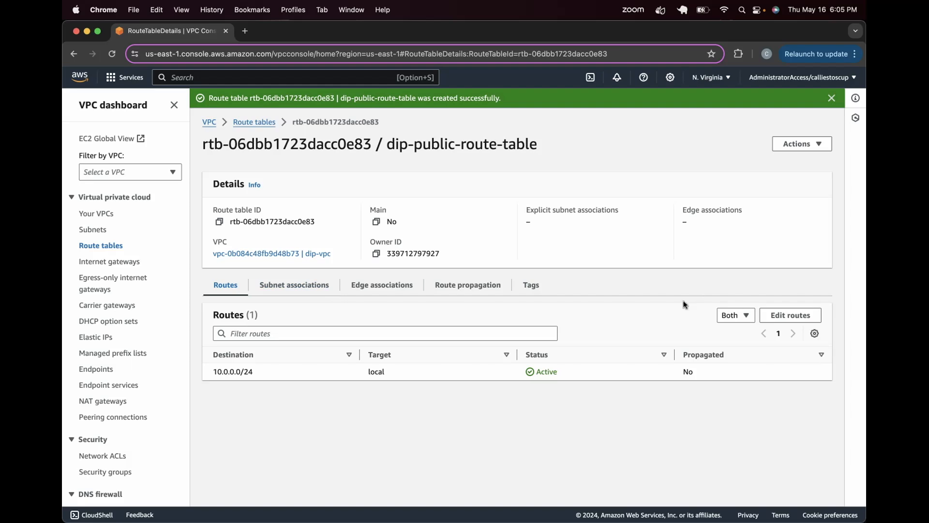
Explicitly associate dip-public-subnet with the table, then review its 10.0.0.0/24 local route.
{"action": "left_click", "coordinate": [326, 283]}
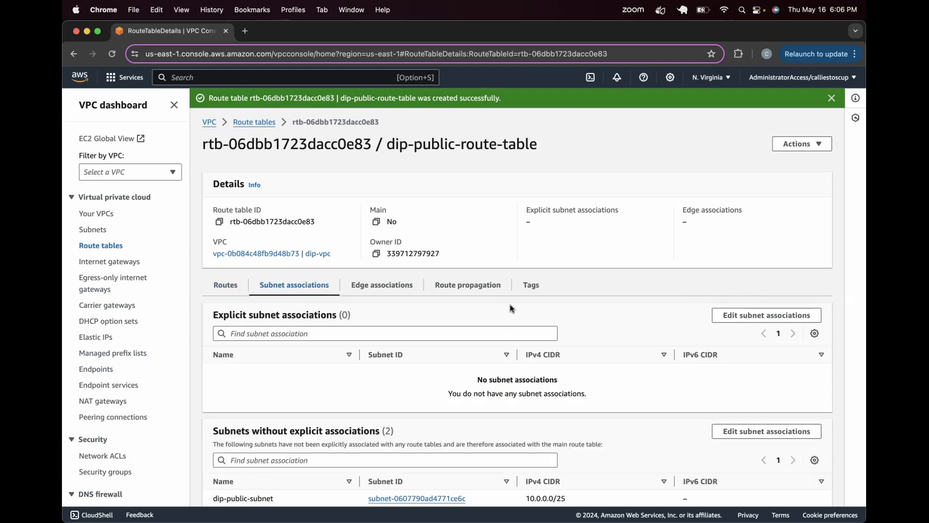
{"action": "left_click", "coordinate": [806, 315]}
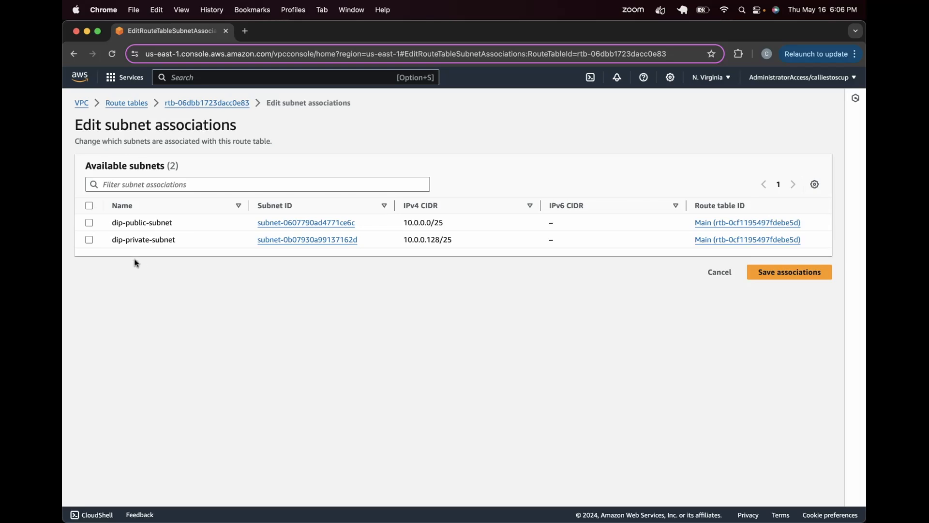
{"action": "left_click", "coordinate": [90, 222]}
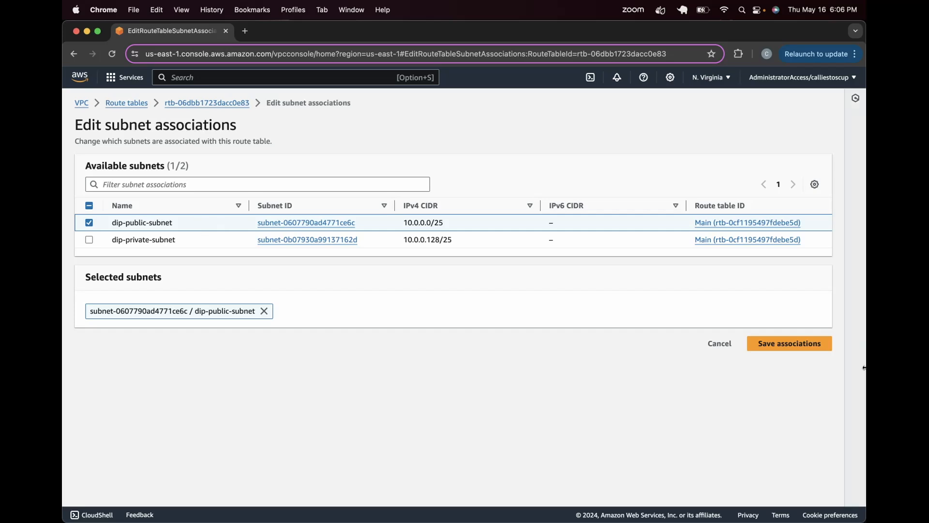
{"action": "left_click", "coordinate": [800, 348]}
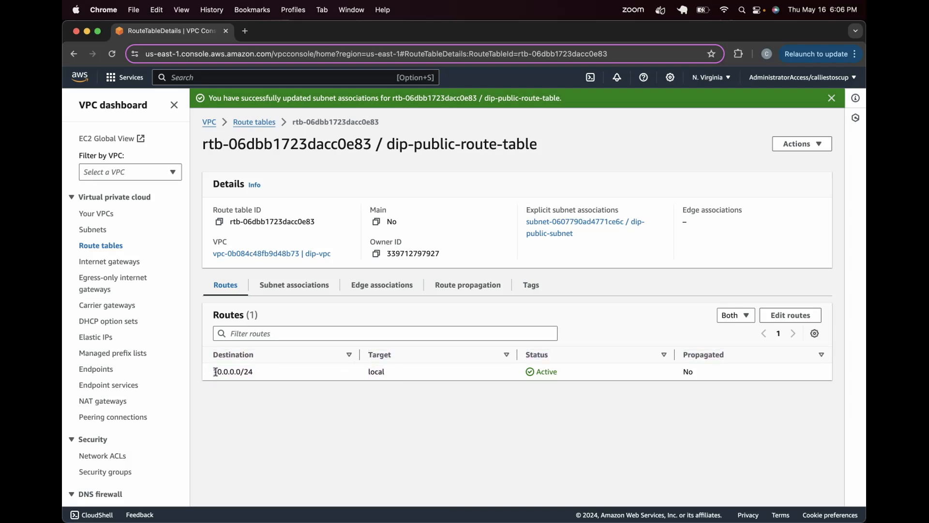
{"action": "left_click_drag", "start_coordinate": [255, 372], "coordinate": [206, 374]}
{"action": "left_click", "coordinate": [218, 369]}
{"action": "left_click_drag", "start_coordinate": [424, 143], "coordinate": [516, 142]}
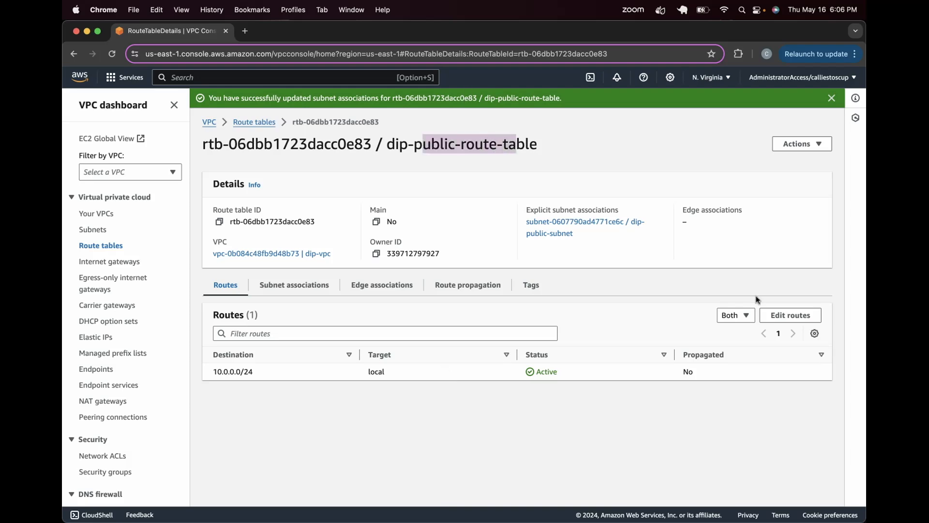
Add and save a 0.0.0.0/0 route targeting internet gateway igw-0c74d98572004b707 (dip-internet-gateway).
{"action": "left_click", "coordinate": [794, 317]}
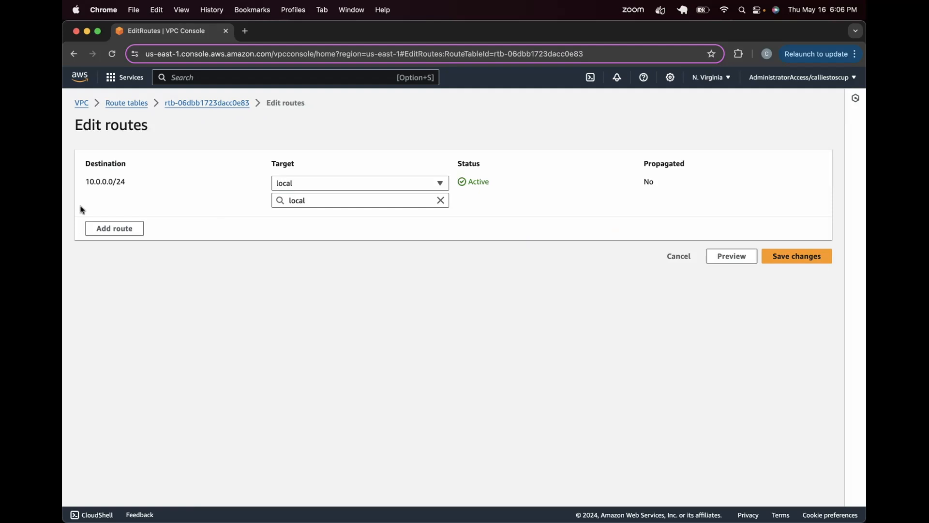
{"action": "left_click", "coordinate": [97, 227]}
{"action": "left_click", "coordinate": [116, 223]}
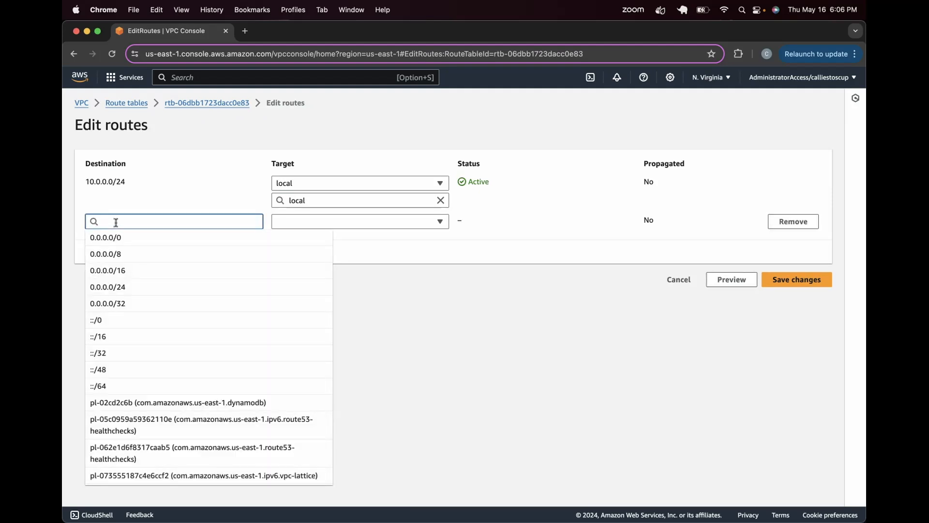
{"action": "left_click", "coordinate": [115, 237]}
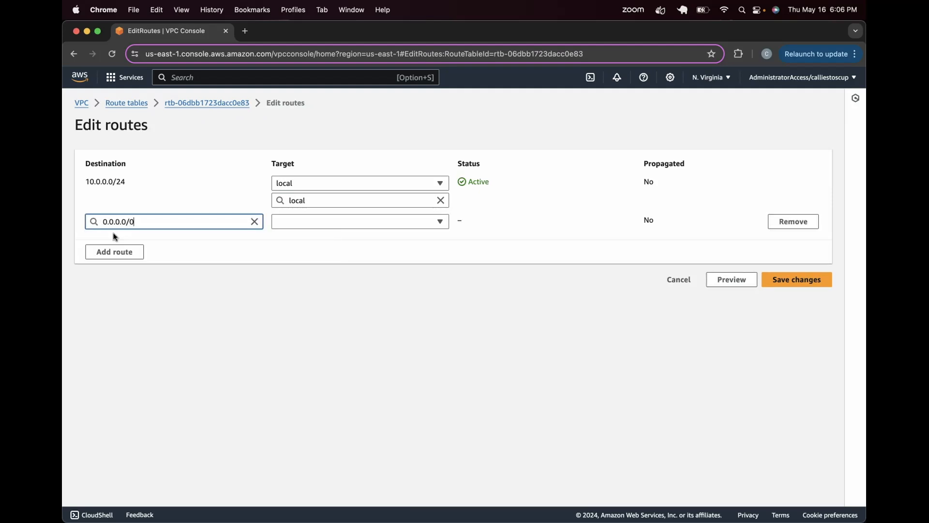
{"action": "left_click", "coordinate": [301, 223]}
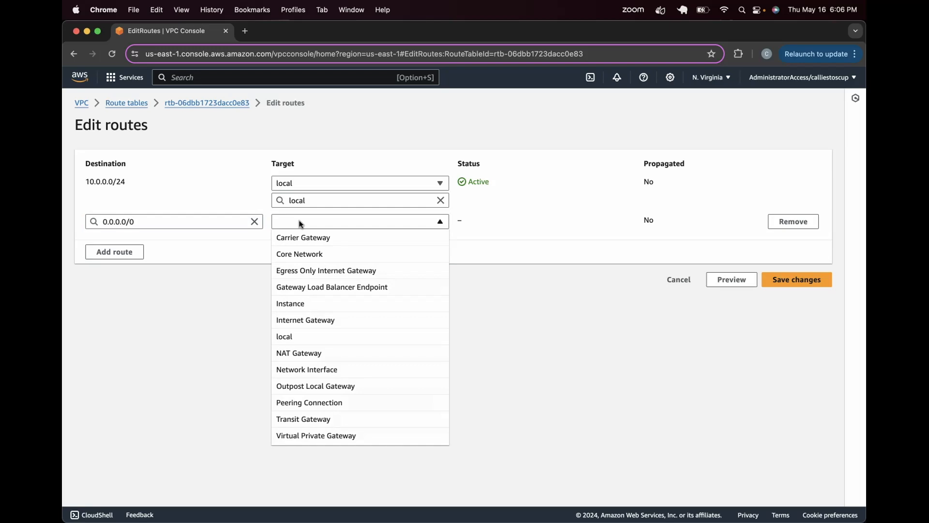
{"action": "left_click", "coordinate": [293, 321]}
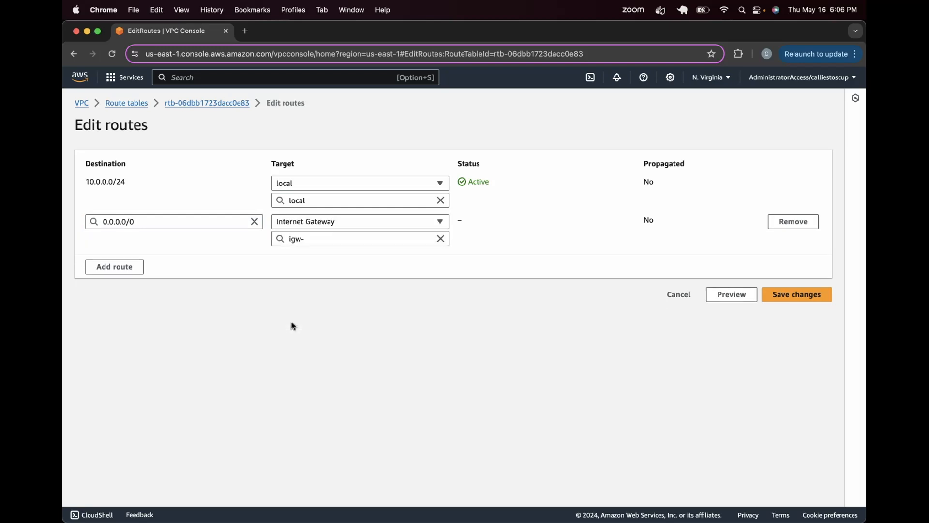
{"action": "left_click", "coordinate": [304, 239]}
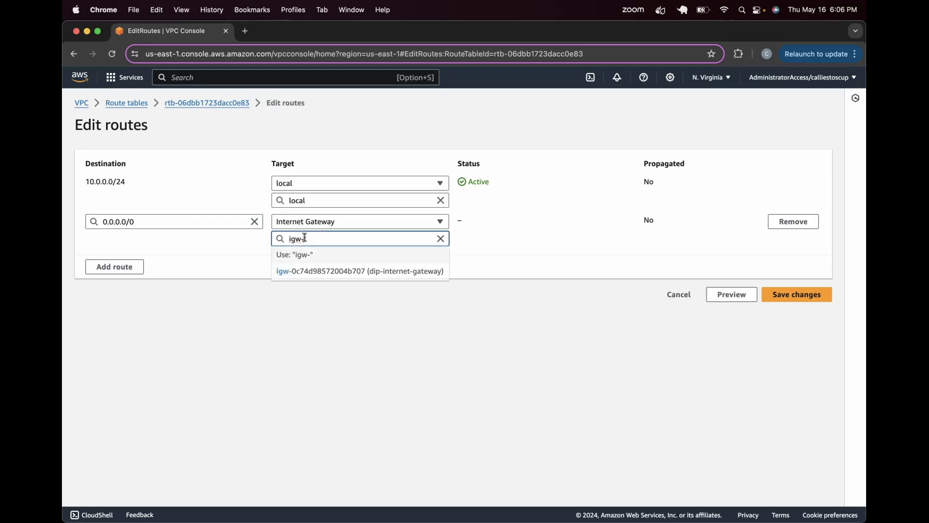
{"action": "left_click", "coordinate": [306, 271]}
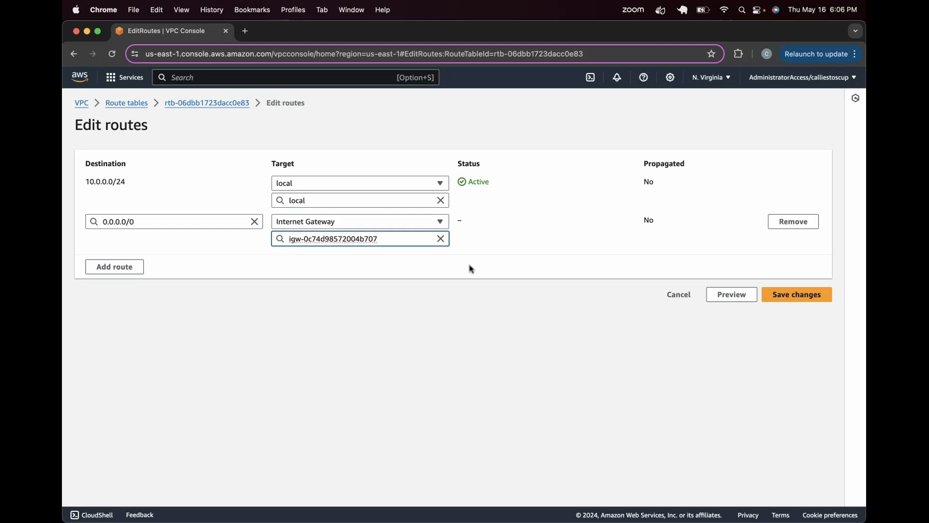
{"action": "left_click", "coordinate": [802, 299]}
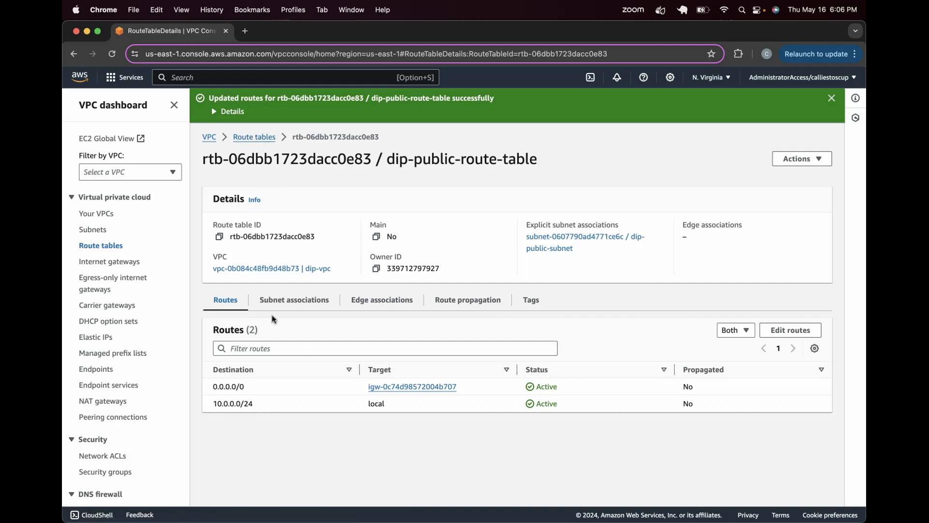
{"action": "left_click", "coordinate": [294, 297]}
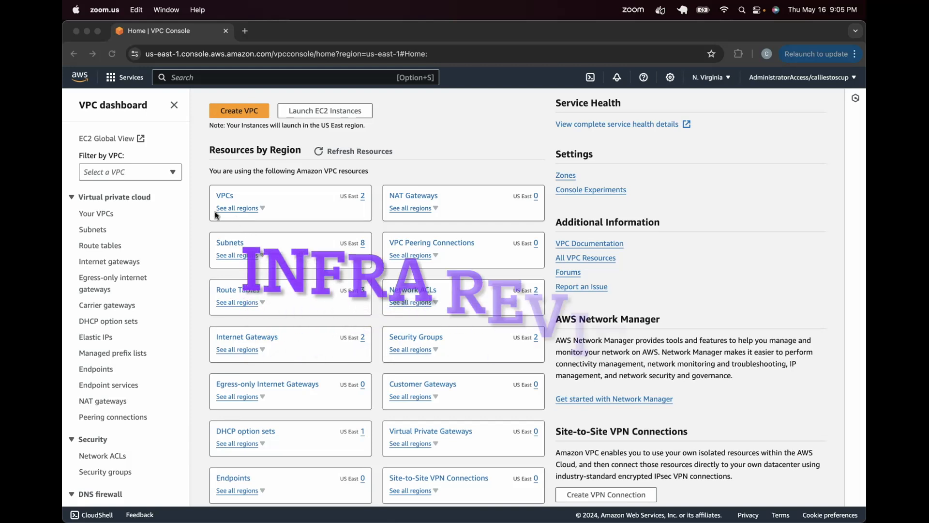
Filter the VPC dashboard to dip-vpc and list its subnets.
{"action": "left_click", "coordinate": [147, 172]}
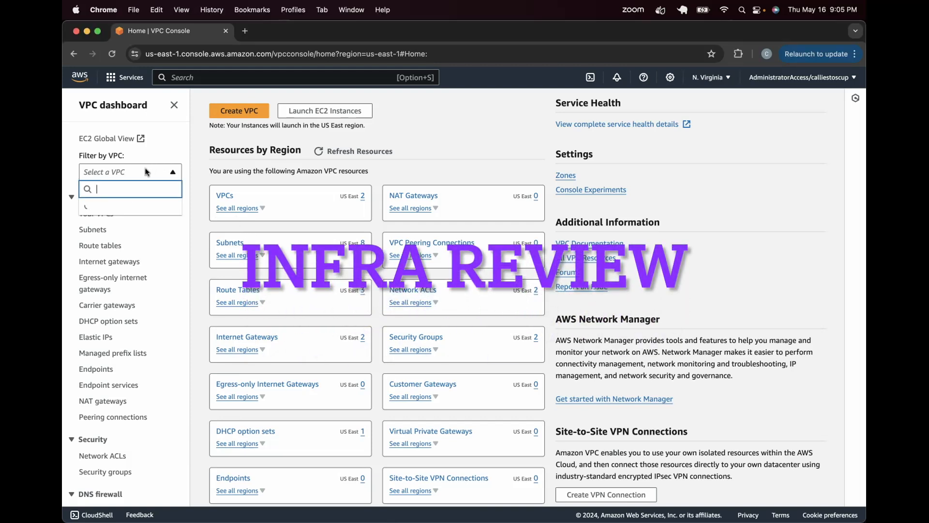
{"action": "left_click", "coordinate": [119, 238]}
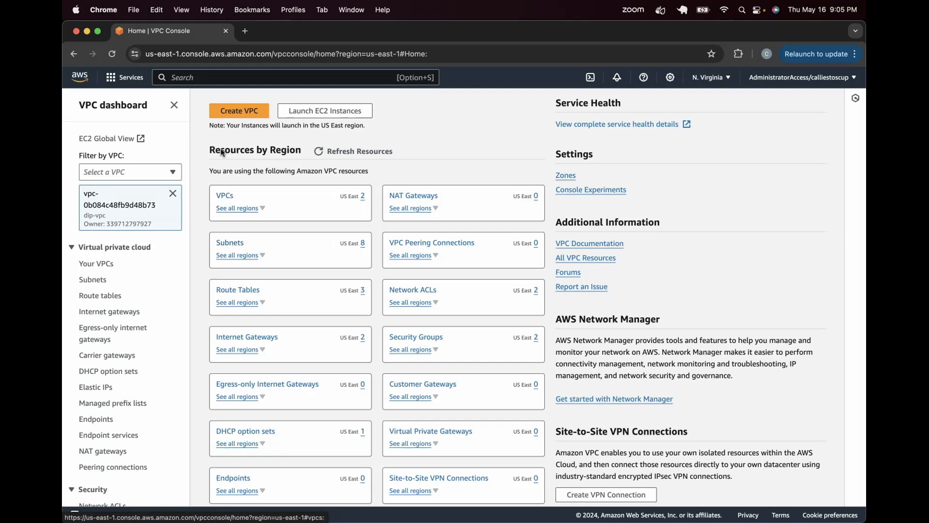
{"action": "left_click", "coordinate": [112, 54]}
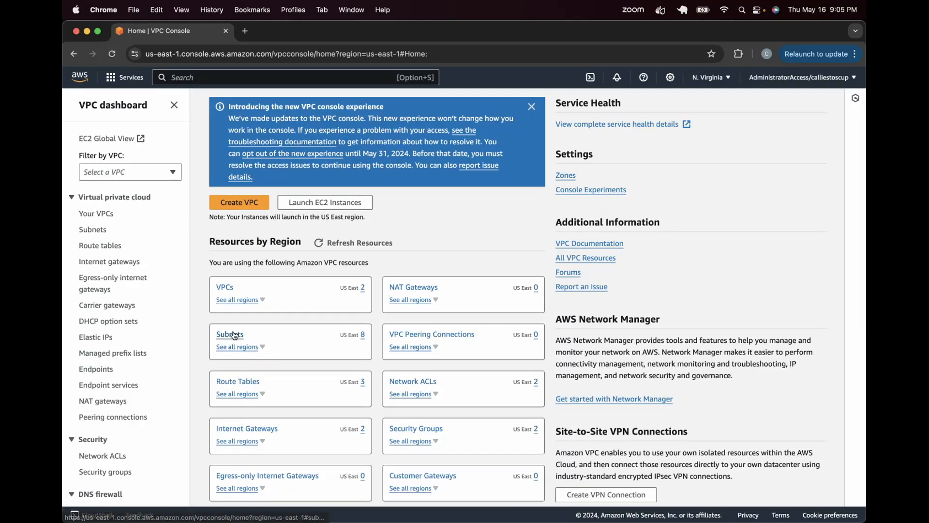
{"action": "left_click", "coordinate": [107, 173]}
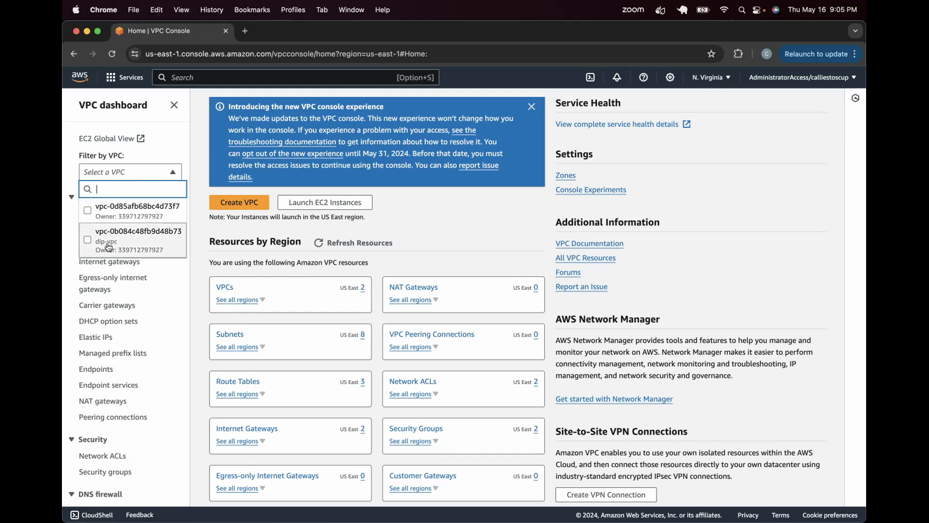
{"action": "left_click", "coordinate": [96, 231]}
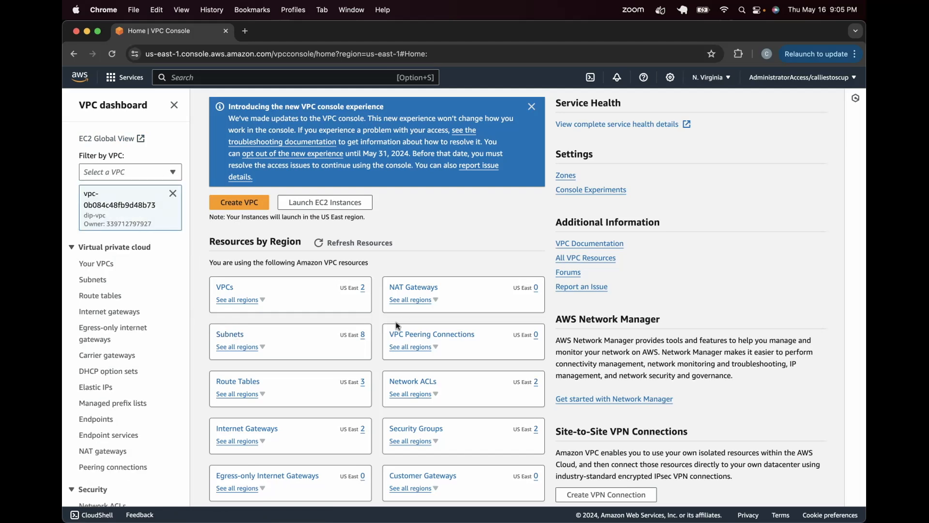
{"action": "left_click", "coordinate": [94, 280]}
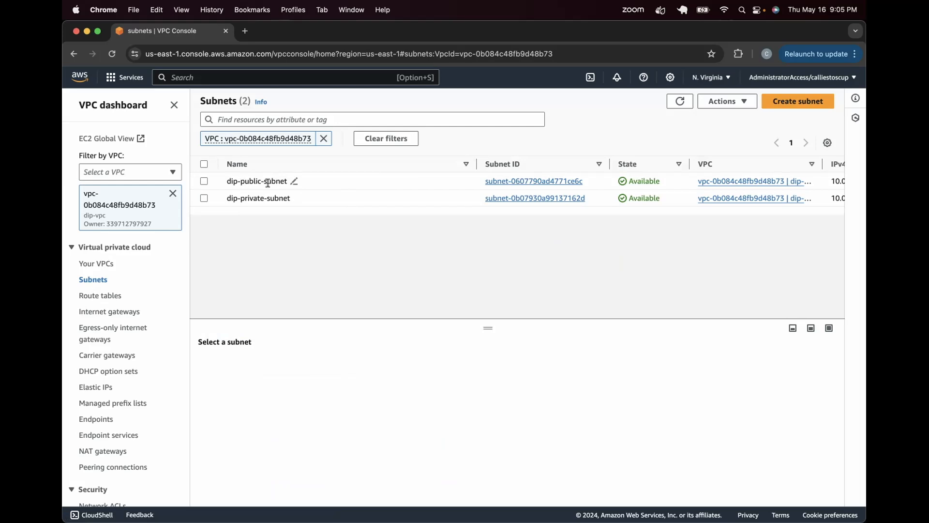
Open dip-public-subnet's route table and check its local and 0.0.0.0/0 internet gateway routes.
{"action": "left_click", "coordinate": [524, 183]}
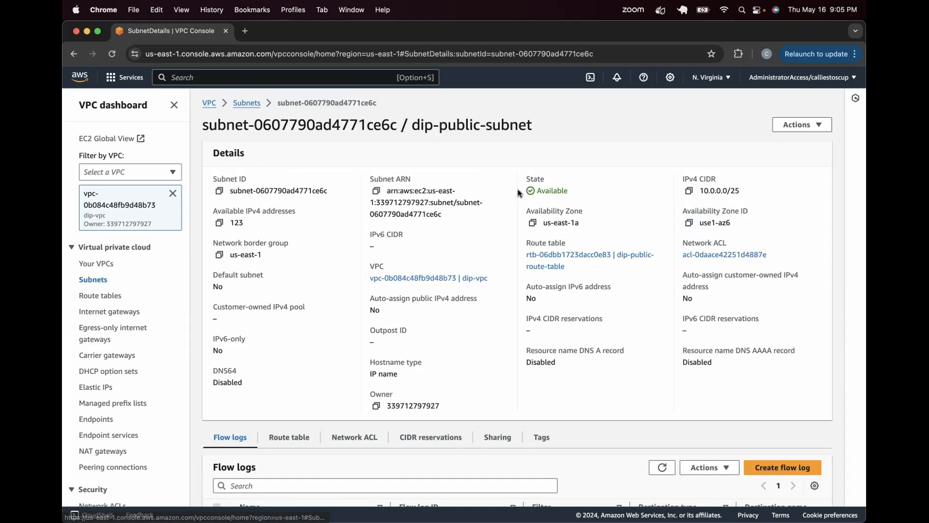
{"action": "scroll", "coordinate": [435, 320], "scroll_direction": "down", "scroll_amount": 3}
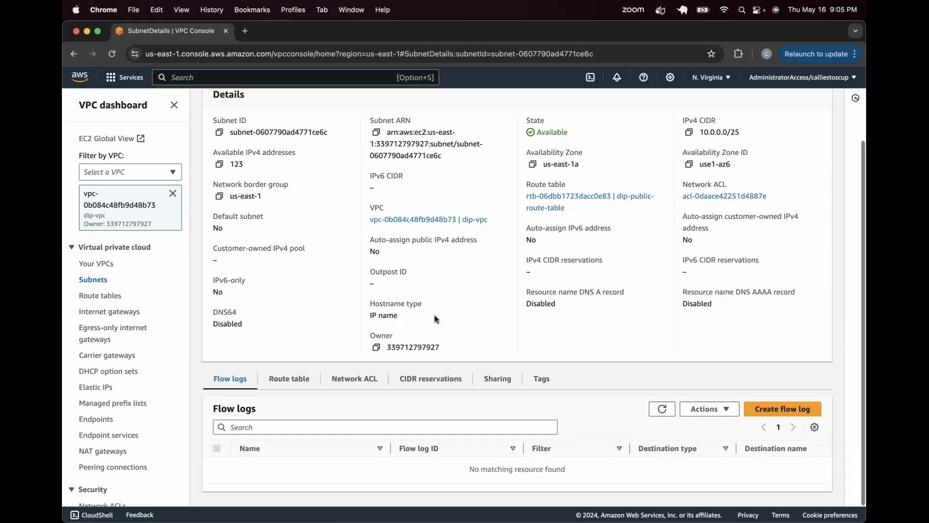
{"action": "left_click", "coordinate": [300, 379]}
{"action": "scroll", "coordinate": [300, 385], "scroll_direction": "down", "scroll_amount": 1}
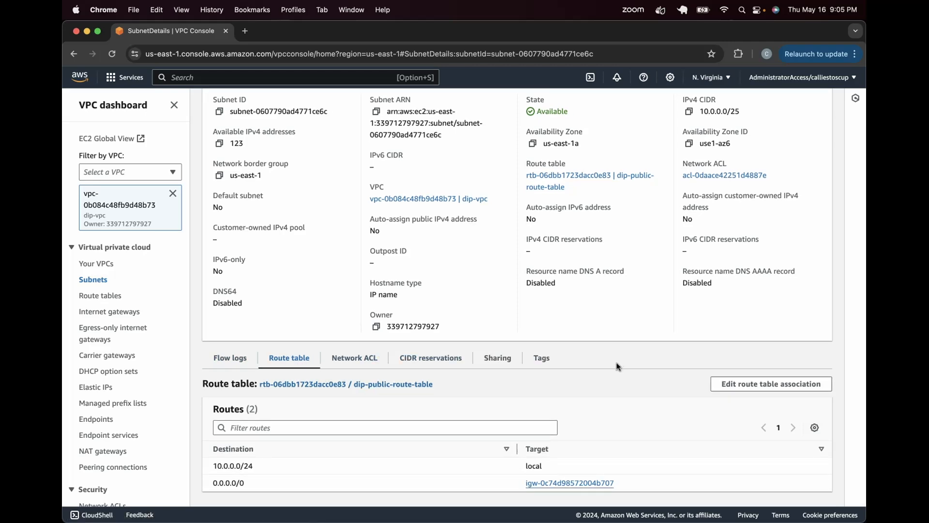
{"action": "left_click_drag", "start_coordinate": [209, 467], "coordinate": [570, 468]}
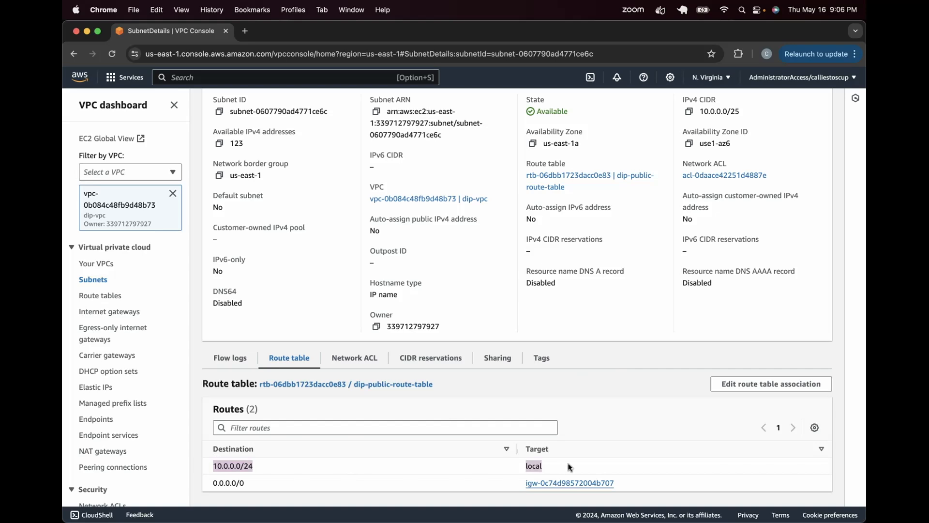
{"action": "left_click_drag", "start_coordinate": [207, 485], "coordinate": [632, 481]}
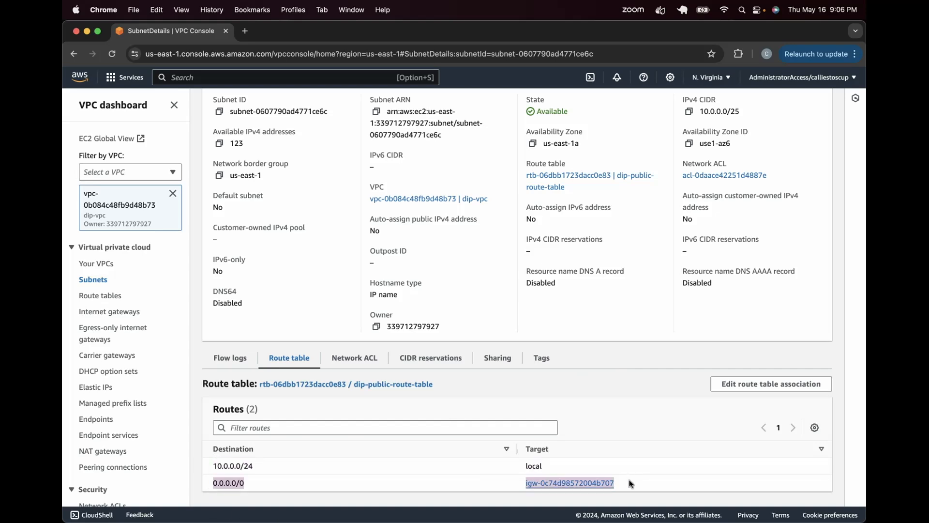
{"action": "left_click", "coordinate": [631, 483]}
{"action": "scroll", "coordinate": [630, 483], "scroll_direction": "up", "scroll_amount": 3}
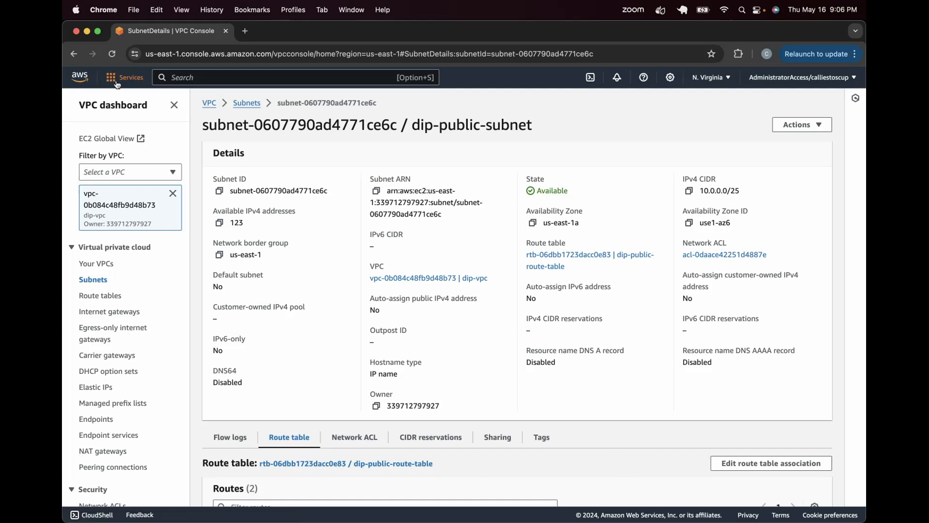
Open dip-private-subnet and confirm its only route is the local 10.0.0.0/24.
{"action": "left_click", "coordinate": [247, 103]}
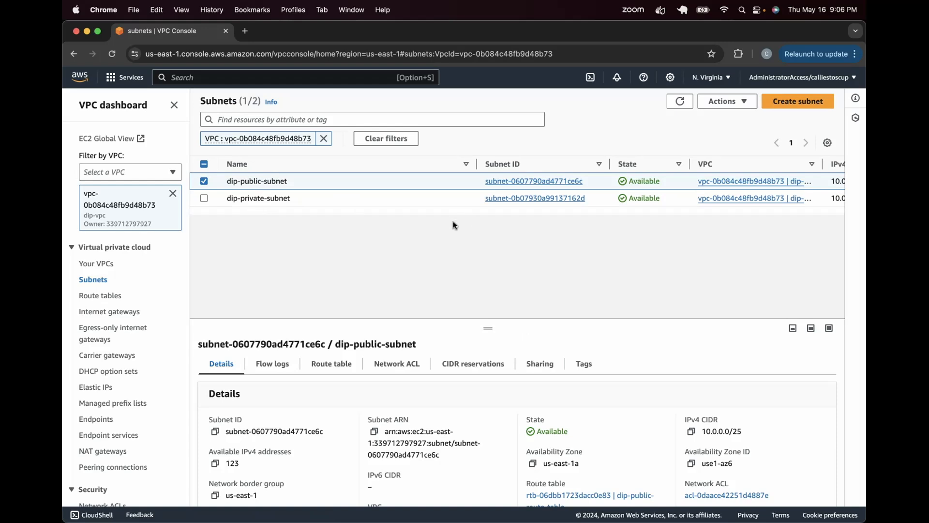
{"action": "left_click", "coordinate": [515, 200]}
{"action": "scroll", "coordinate": [514, 242], "scroll_direction": "down", "scroll_amount": 2}
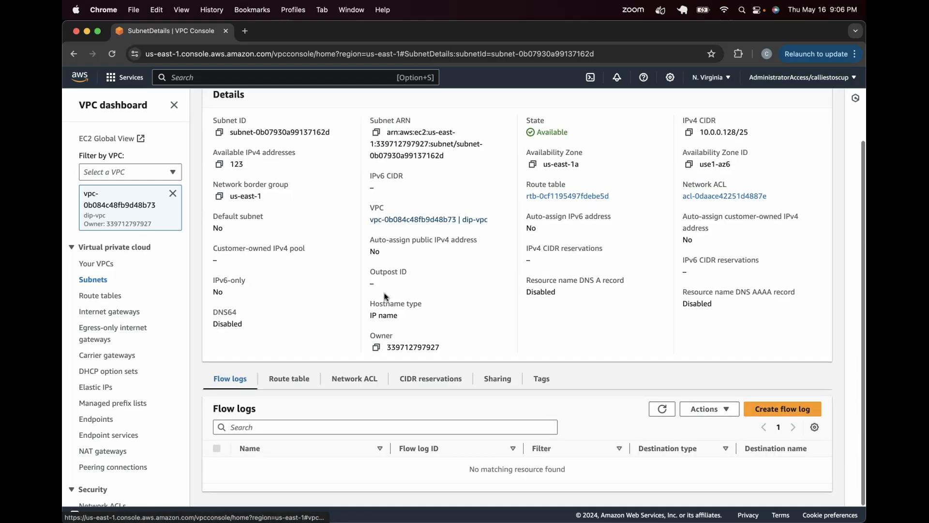
{"action": "left_click", "coordinate": [289, 380]}
{"action": "scroll", "coordinate": [293, 454], "scroll_direction": "down", "scroll_amount": 1}
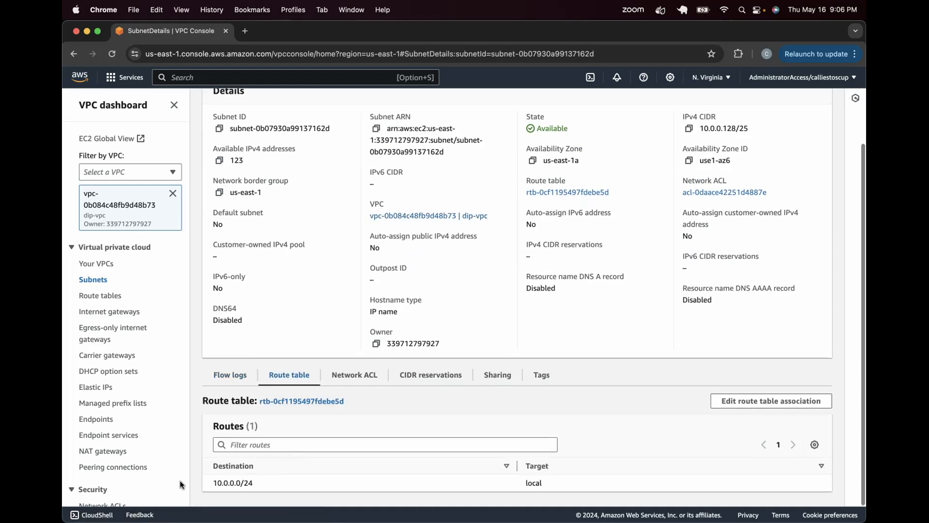
{"action": "left_click_drag", "start_coordinate": [211, 485], "coordinate": [273, 484]}
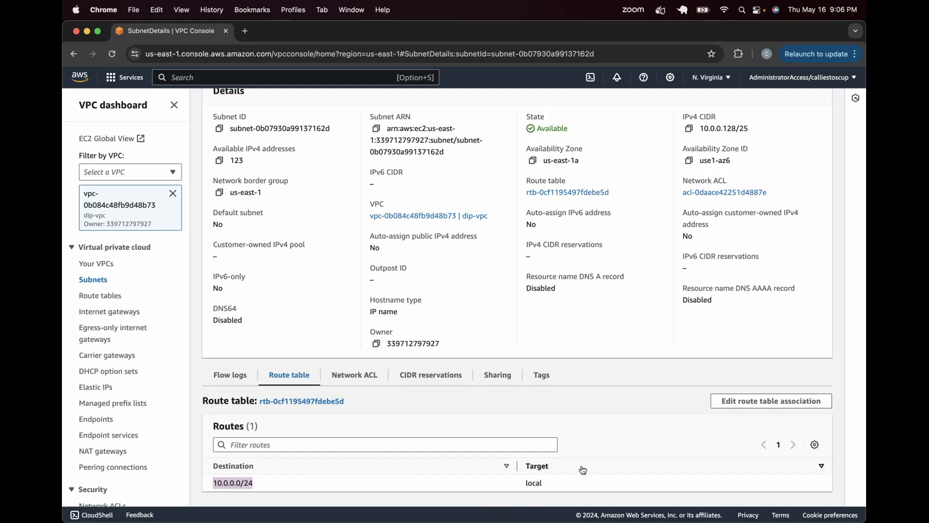
Return to the subnets list and bring up the AWS services menu.
{"action": "scroll", "coordinate": [354, 210], "scroll_direction": "up", "scroll_amount": 3}
{"action": "left_click", "coordinate": [251, 107]}
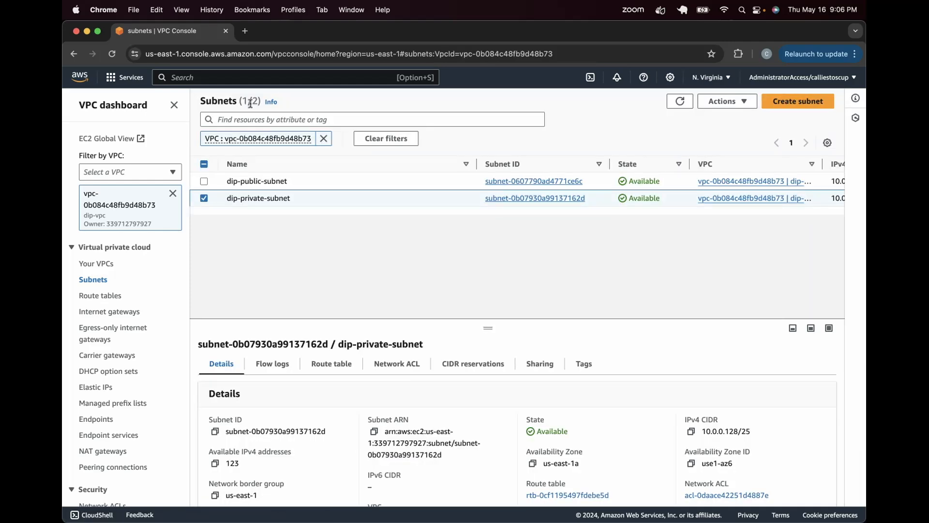
{"action": "left_click", "coordinate": [140, 78]}
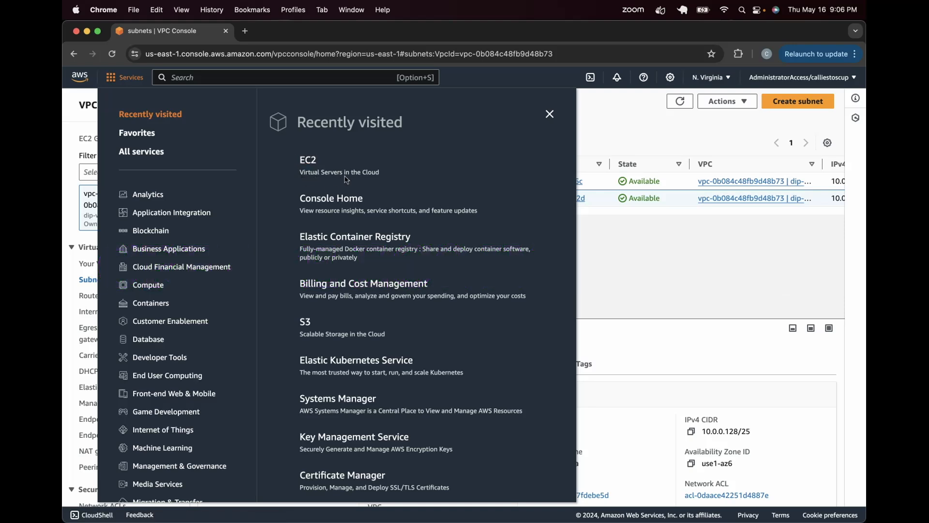
Go to EC2, check that no instances are running, and begin a new instance launch.
{"action": "left_click", "coordinate": [321, 167]}
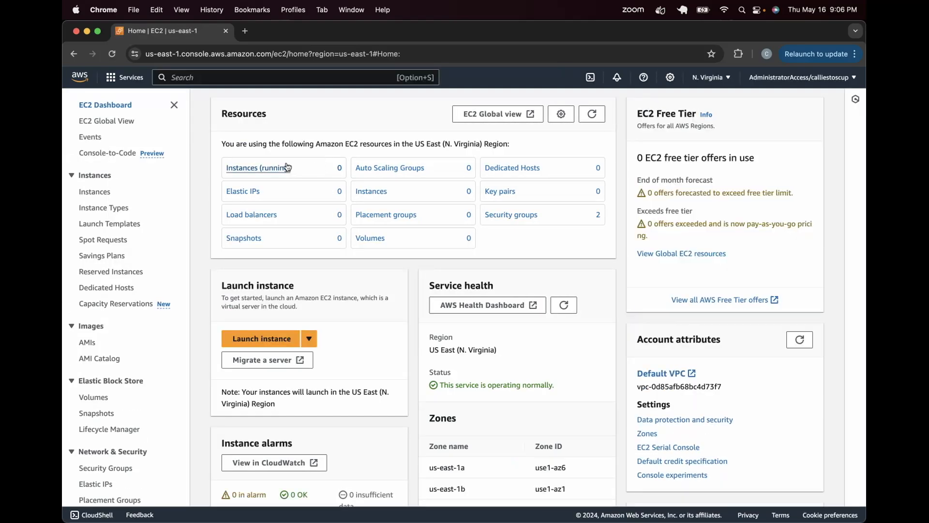
{"action": "left_click", "coordinate": [289, 166]}
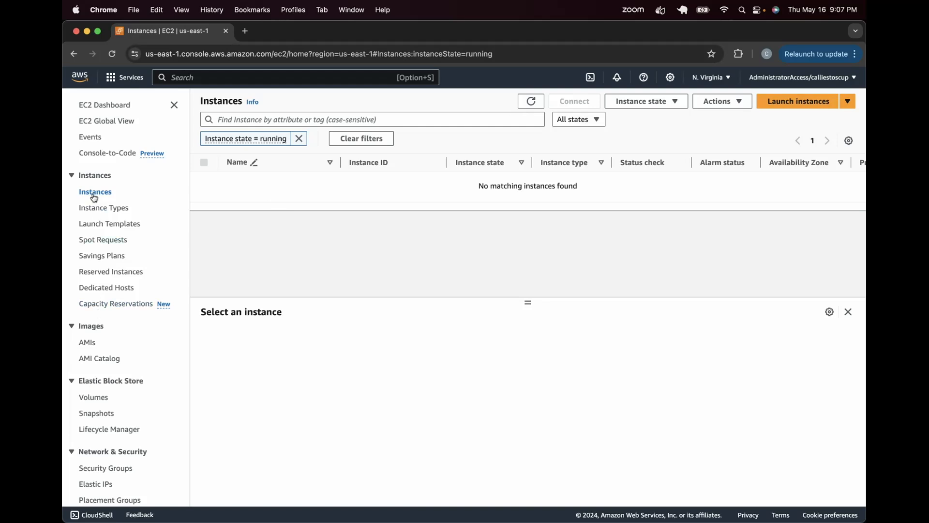
{"action": "left_click", "coordinate": [804, 104]}
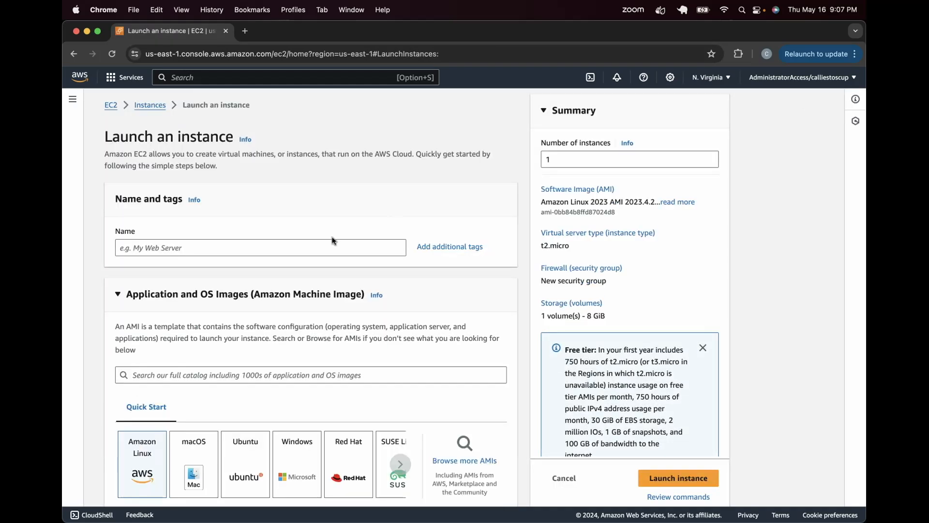
Name the new instance 'dip-public-ec2'.
{"action": "left_click", "coordinate": [251, 246]}
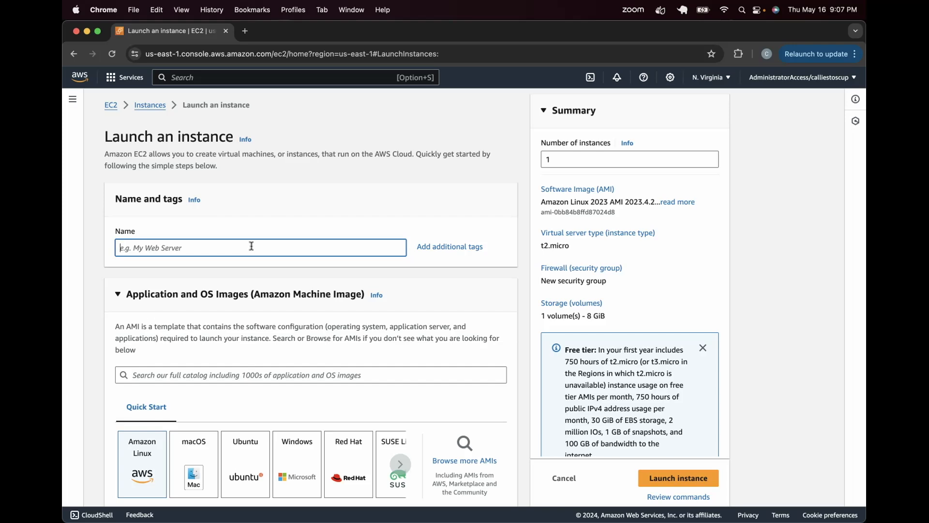
{"action": "type", "text": "dip-public-ec2"}
Keep Amazon Linux 2023 and the free-tier t2.micro instance type.
{"action": "scroll", "coordinate": [150, 374], "scroll_direction": "down", "scroll_amount": 3}
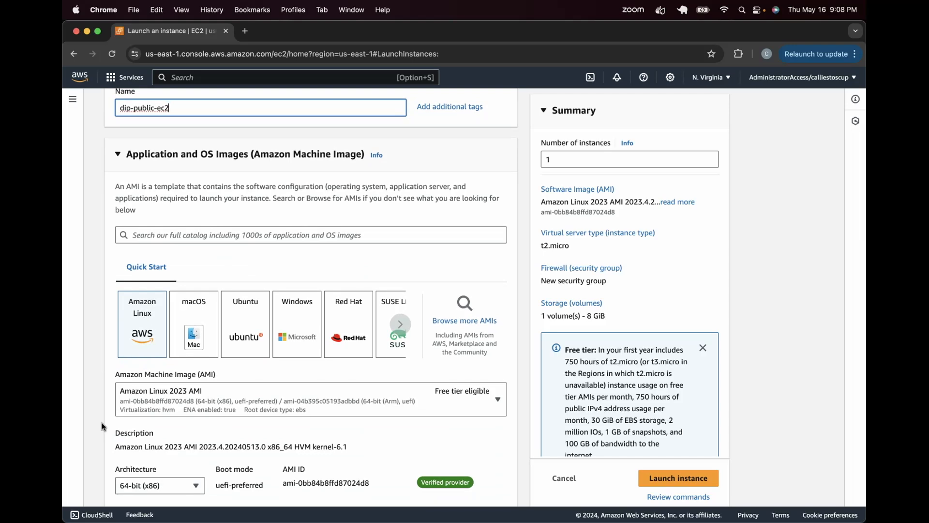
{"action": "scroll", "coordinate": [168, 360], "scroll_direction": "down", "scroll_amount": 2}
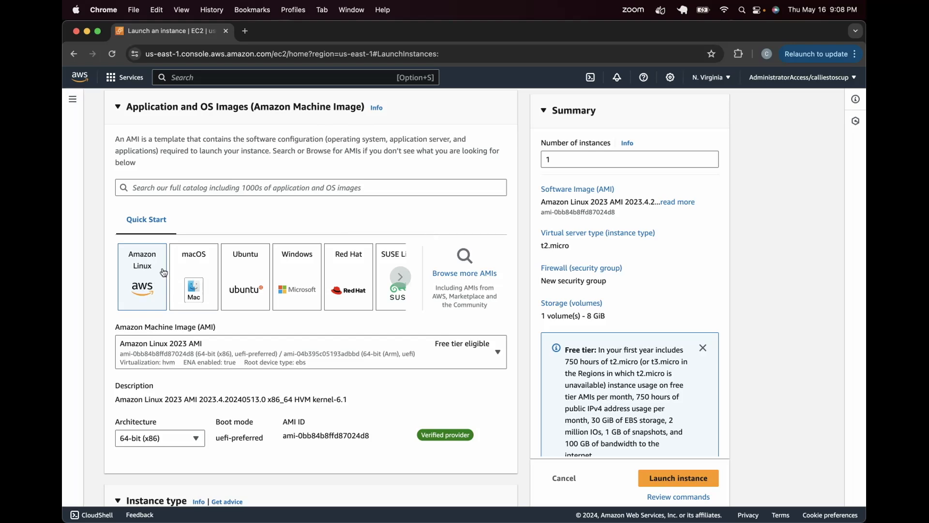
{"action": "scroll", "coordinate": [142, 275], "scroll_direction": "down", "scroll_amount": 2}
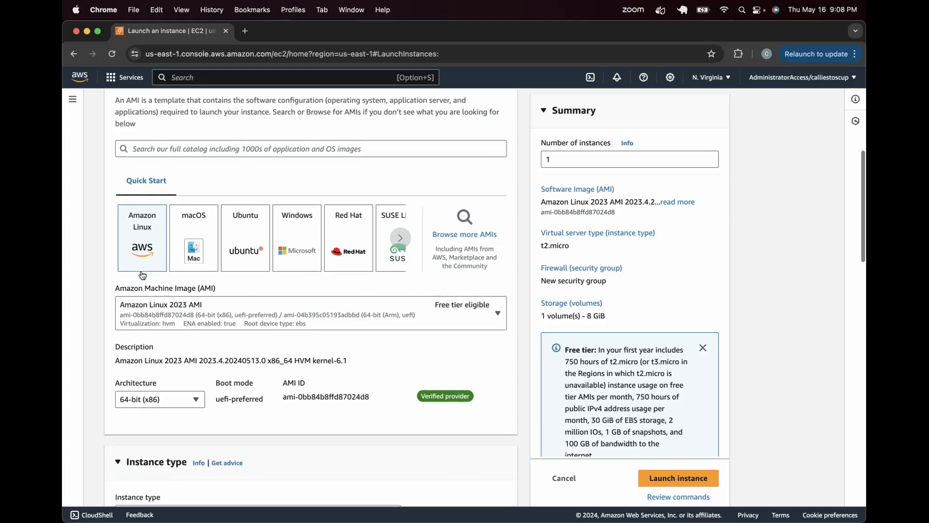
{"action": "scroll", "coordinate": [380, 330], "scroll_direction": "down", "scroll_amount": 4}
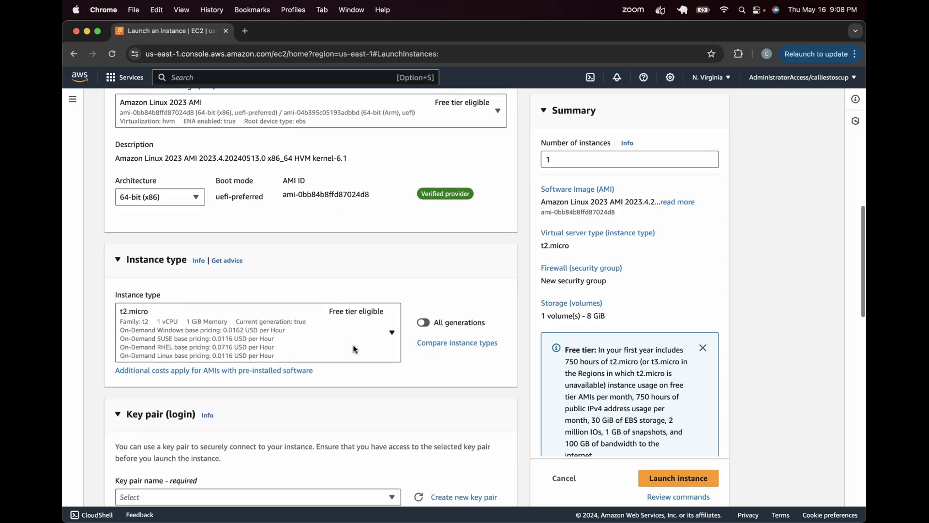
{"action": "scroll", "coordinate": [353, 349], "scroll_direction": "down", "scroll_amount": 1}
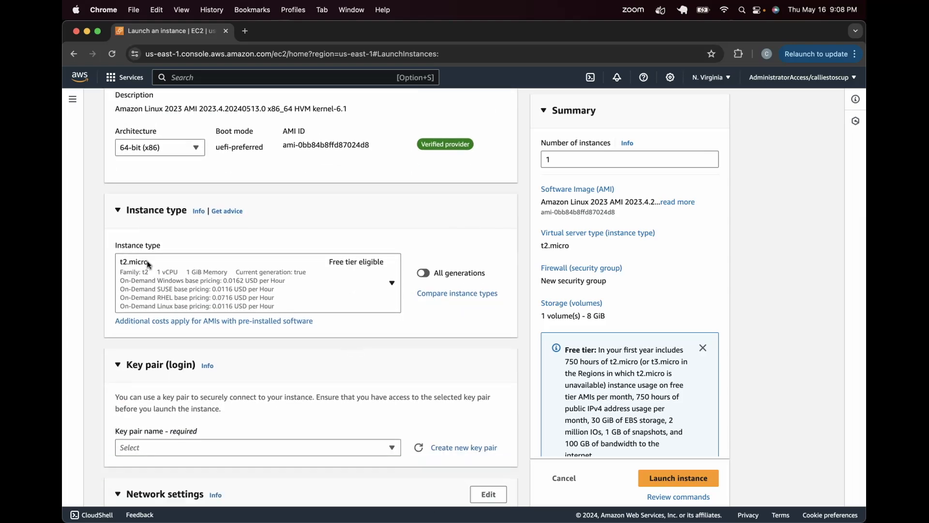
{"action": "left_click", "coordinate": [371, 266]}
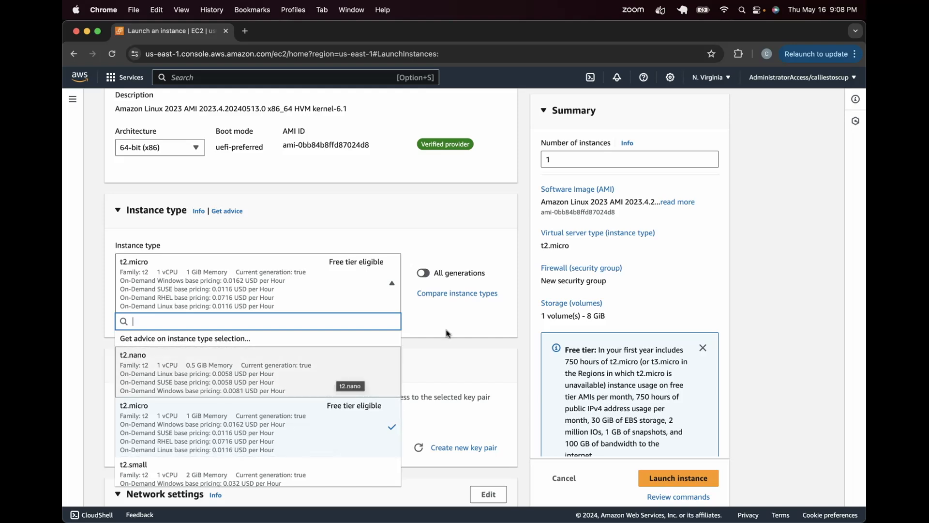
{"action": "left_click", "coordinate": [393, 290]}
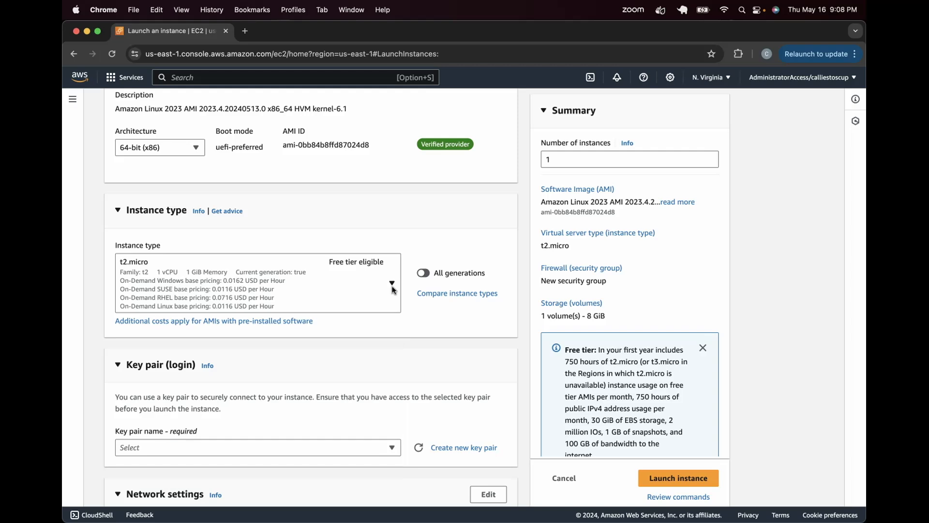
{"action": "scroll", "coordinate": [173, 205], "scroll_direction": "down", "scroll_amount": 5}
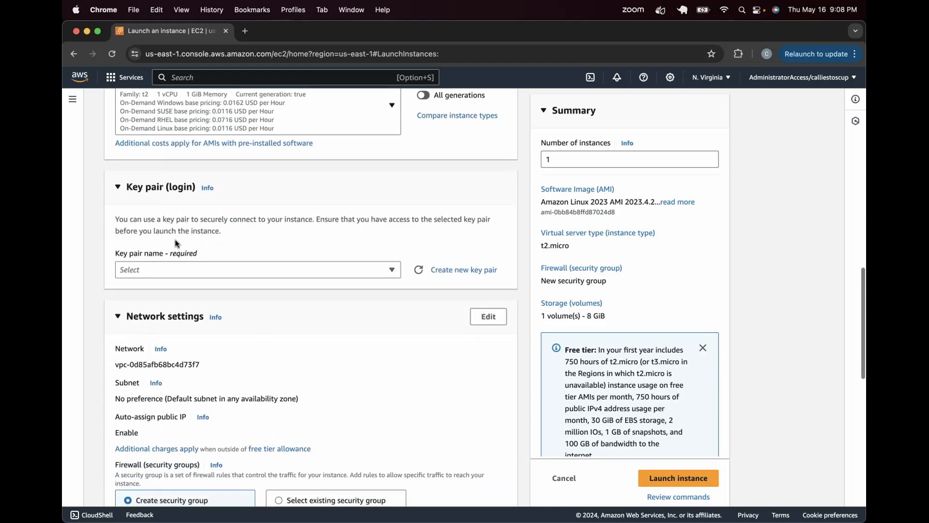
{"action": "left_click", "coordinate": [173, 270]}
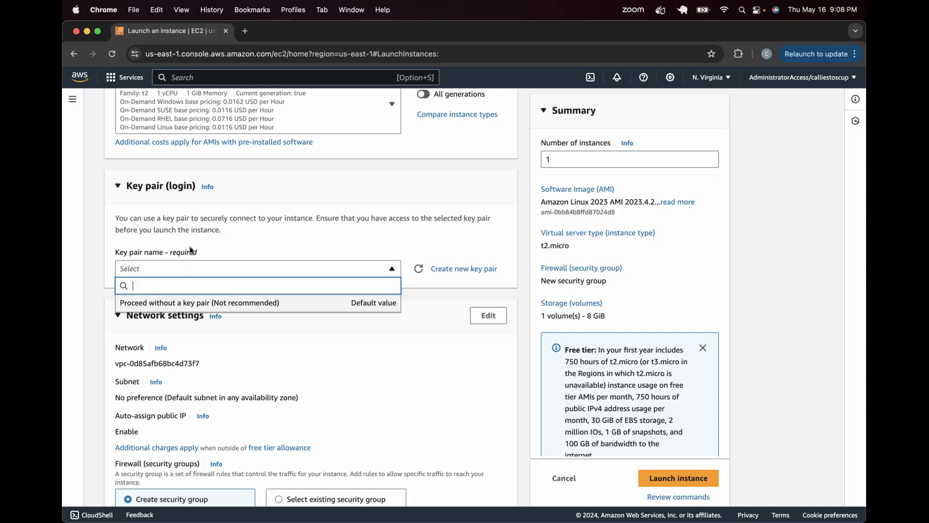
{"action": "left_click", "coordinate": [177, 229]}
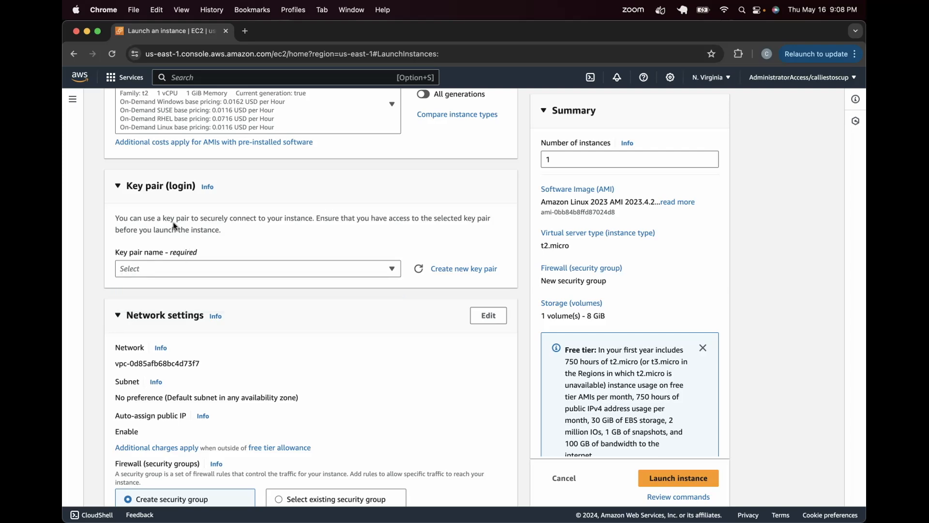
{"action": "left_click", "coordinate": [208, 188]}
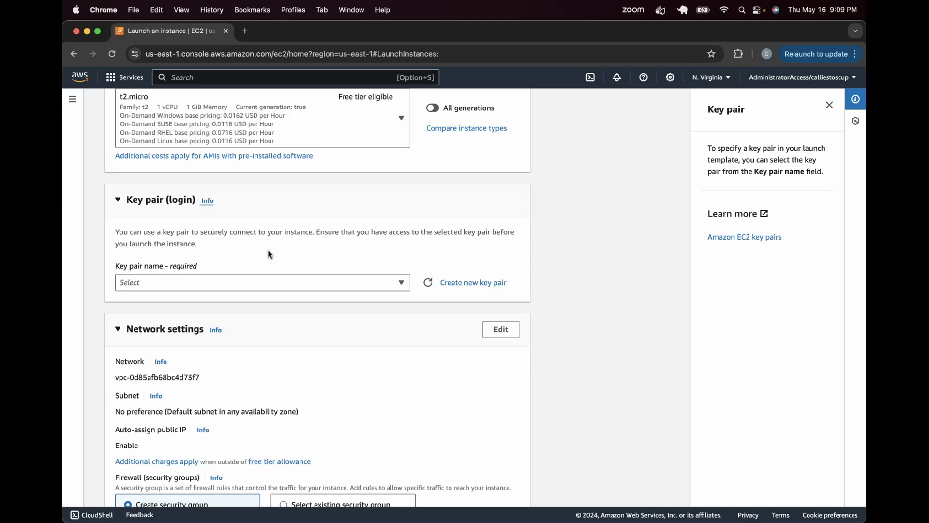
{"action": "left_click_drag", "start_coordinate": [114, 229], "coordinate": [225, 247]}
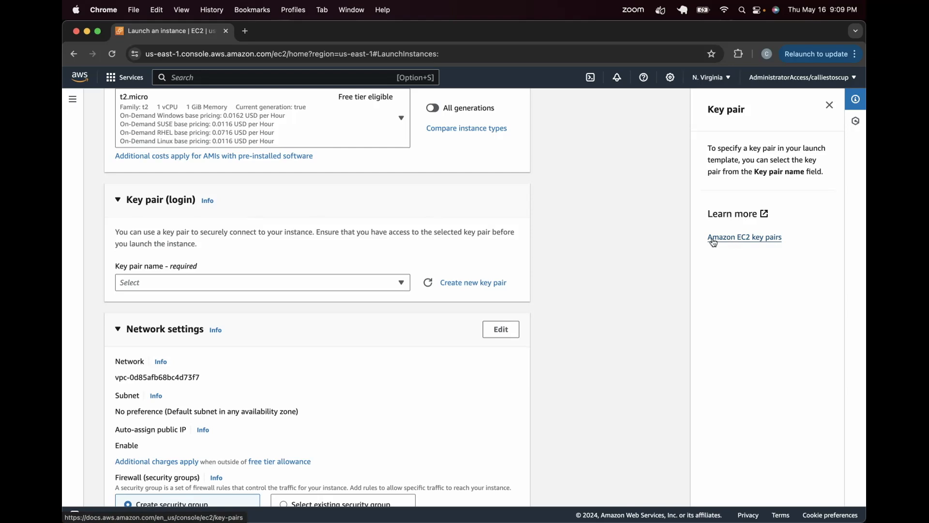
{"action": "left_click", "coordinate": [829, 105]}
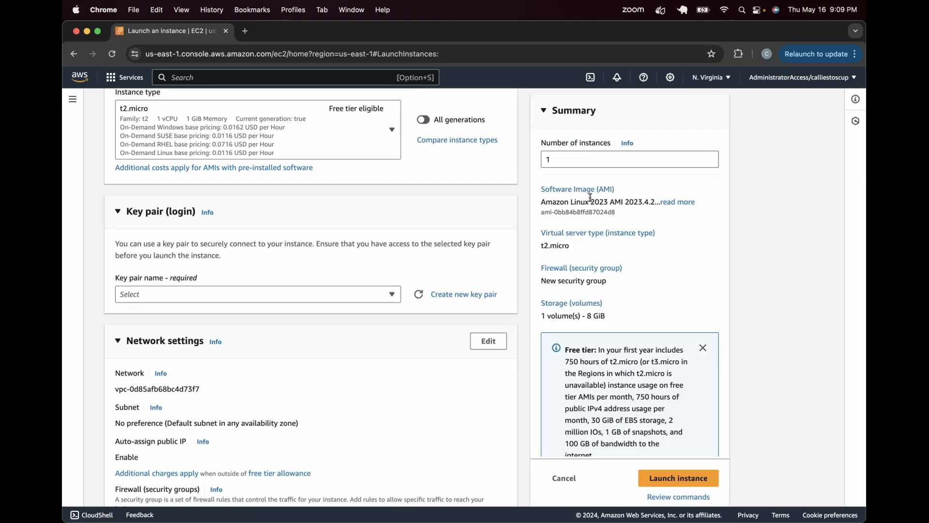
Create and download the RSA .pem key pair 'dpi-key-pair' for this instance.
{"action": "left_click", "coordinate": [439, 295]}
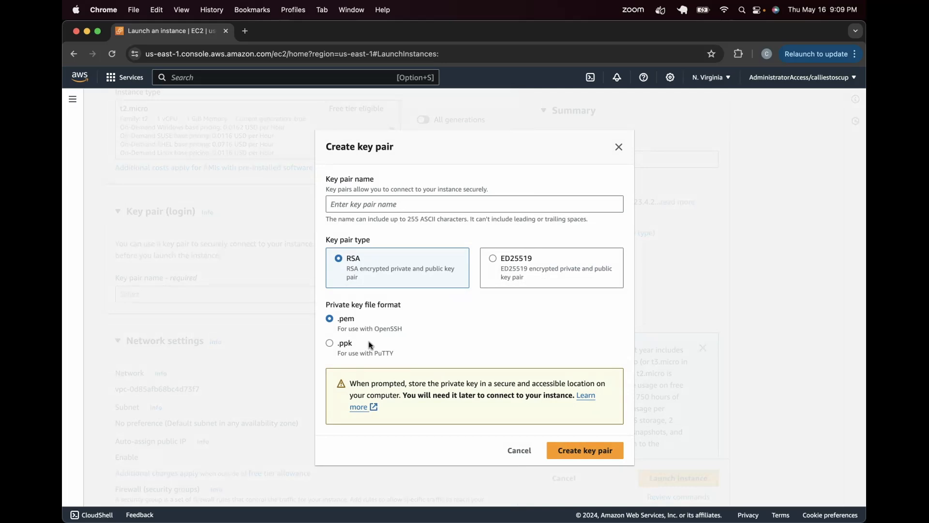
{"action": "left_click", "coordinate": [403, 208]}
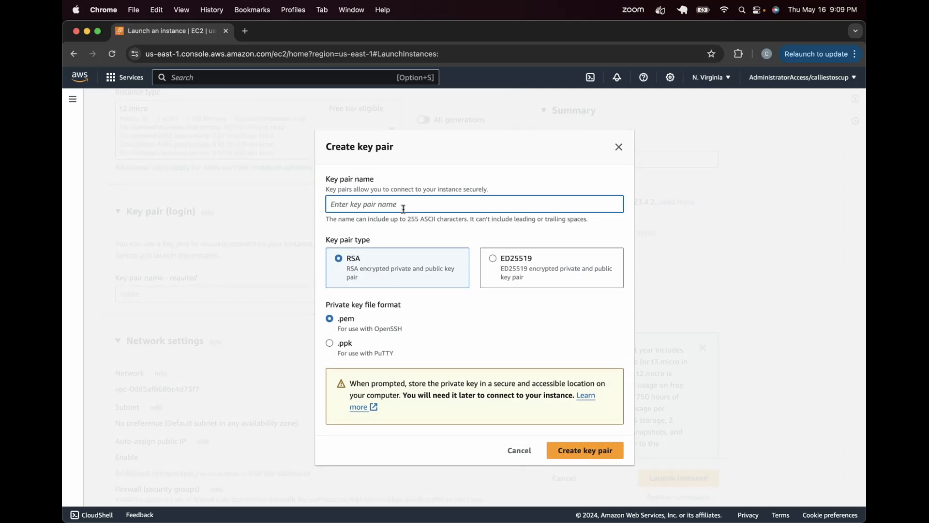
{"action": "type", "text": "dpi-key-pair"}
{"action": "left_click", "coordinate": [576, 456]}
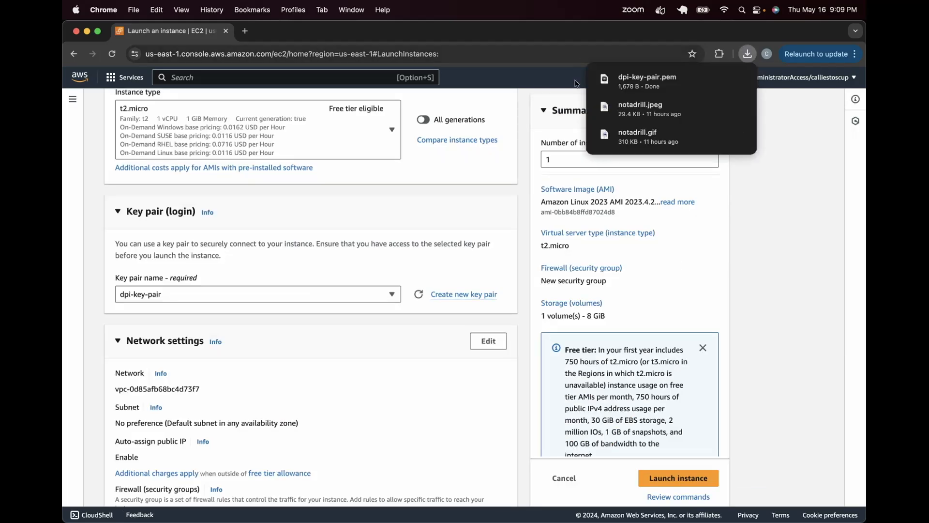
{"action": "mouse_move", "coordinate": [659, 83]}
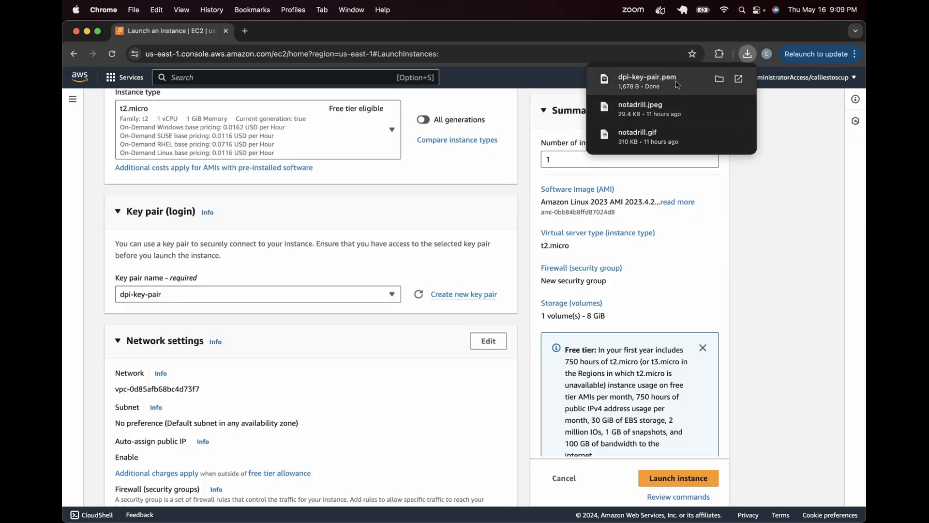
{"action": "left_click", "coordinate": [770, 207]}
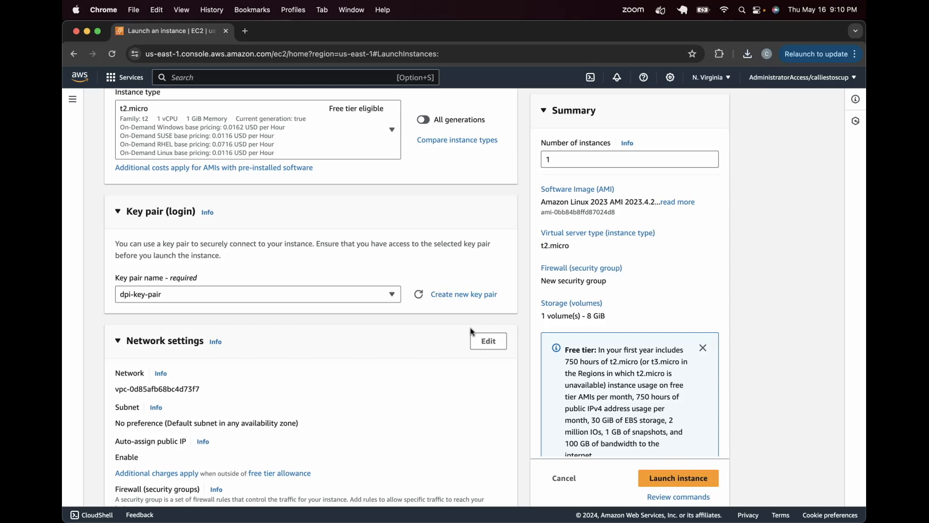
Switch the instance's network settings from the default VPC to dip-vpc.
{"action": "scroll", "coordinate": [177, 318], "scroll_direction": "down", "scroll_amount": 2}
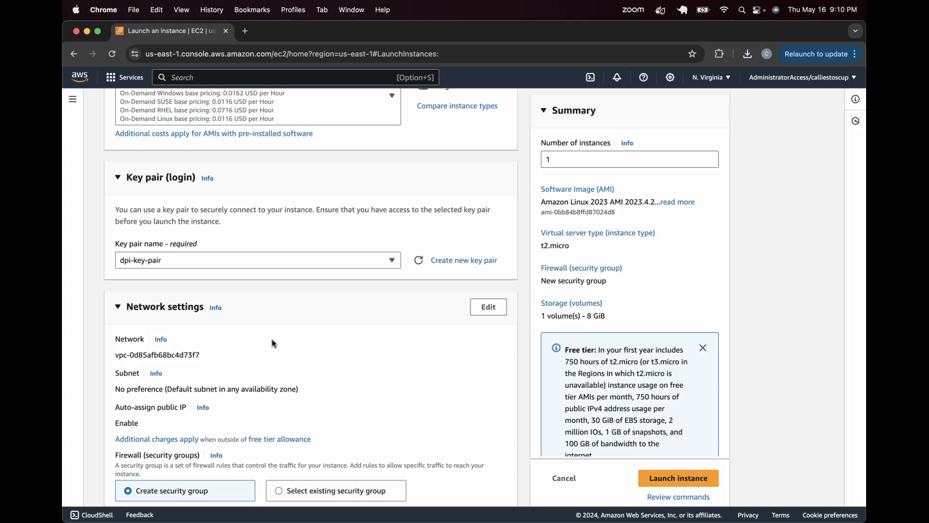
{"action": "scroll", "coordinate": [274, 344], "scroll_direction": "down", "scroll_amount": 2}
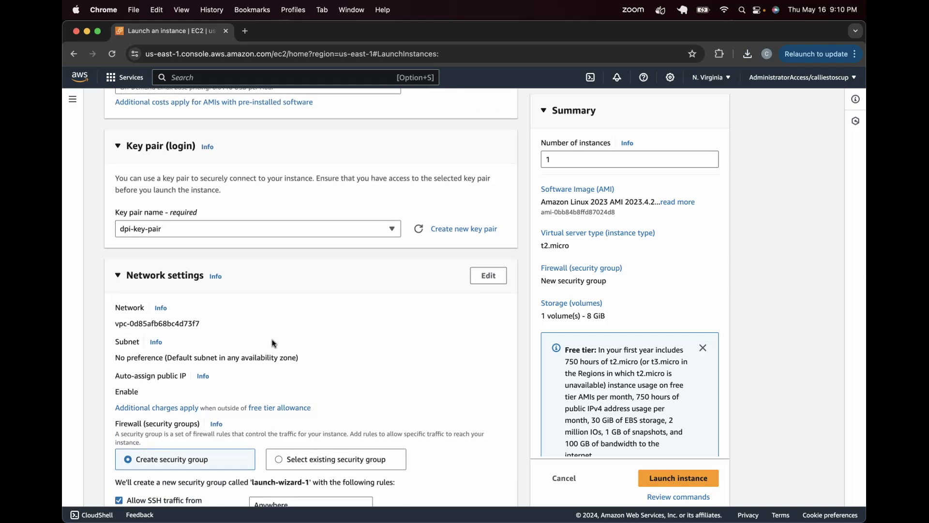
{"action": "scroll", "coordinate": [274, 344], "scroll_direction": "down", "scroll_amount": 10}
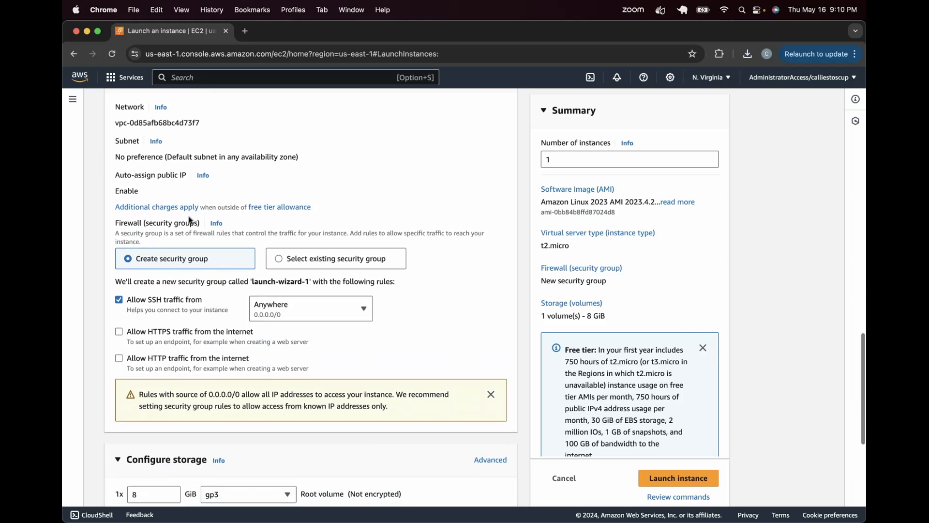
{"action": "scroll", "coordinate": [203, 208], "scroll_direction": "up", "scroll_amount": 3}
{"action": "left_click_drag", "start_coordinate": [115, 204], "coordinate": [207, 202]}
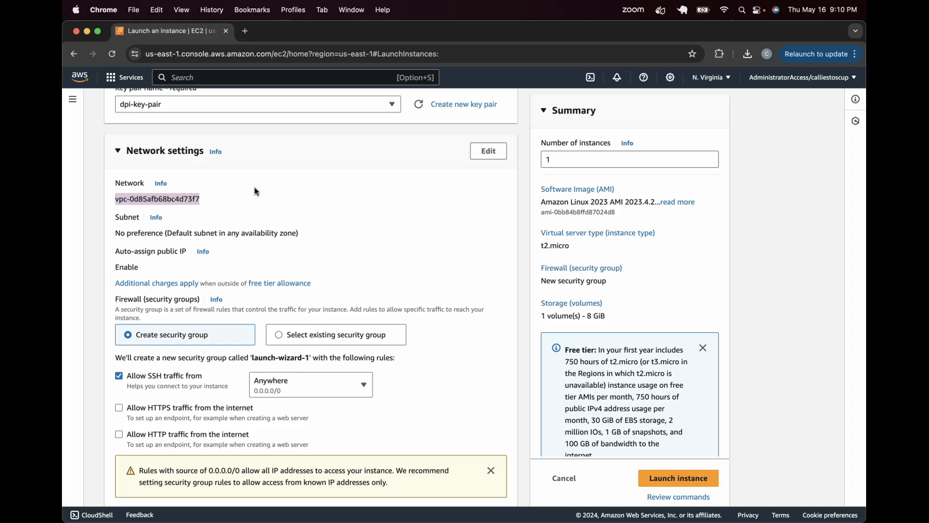
{"action": "left_click", "coordinate": [497, 153]}
{"action": "left_click", "coordinate": [280, 199]}
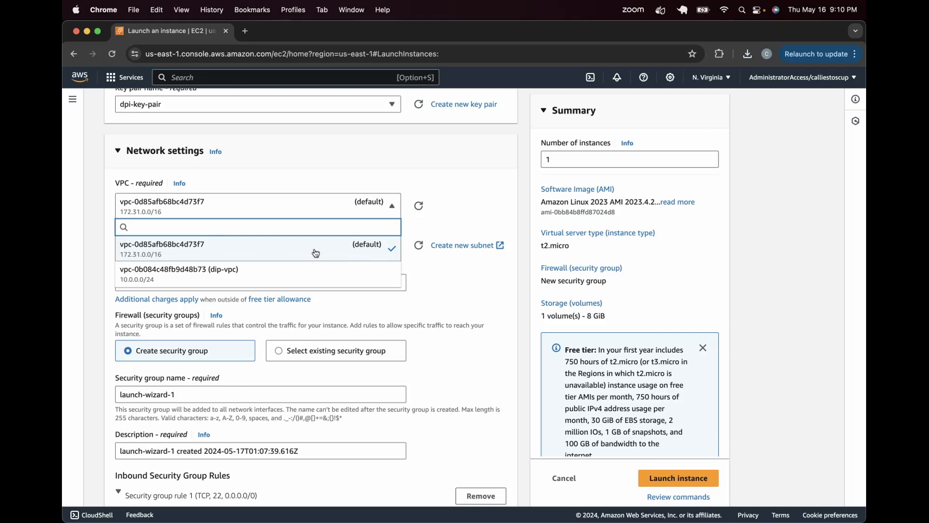
{"action": "left_click", "coordinate": [226, 276]}
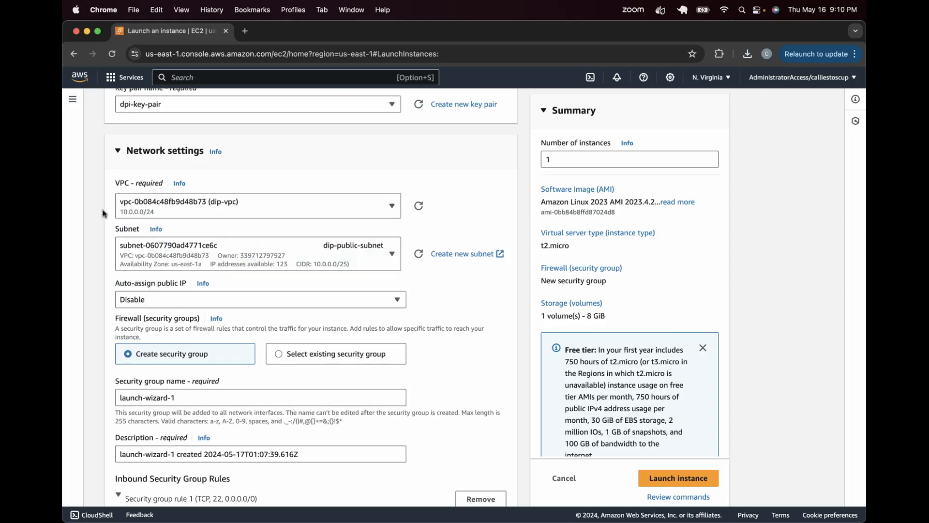
Keep dip-public-subnet as the subnet and dismiss the stray file window.
{"action": "scroll", "coordinate": [228, 271], "scroll_direction": "down", "scroll_amount": 2}
{"action": "left_click", "coordinate": [259, 225]}
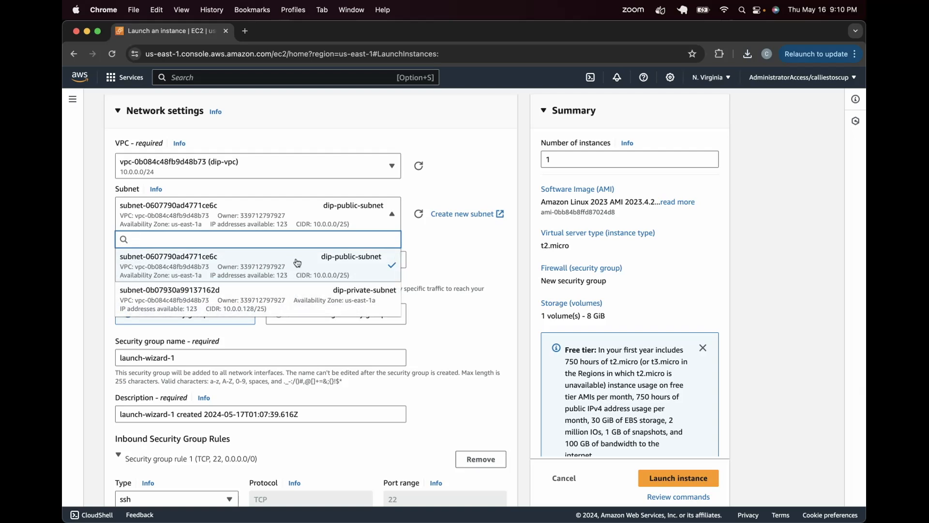
{"action": "left_click", "coordinate": [332, 267]}
{"action": "scroll", "coordinate": [332, 266], "scroll_direction": "down", "scroll_amount": 1}
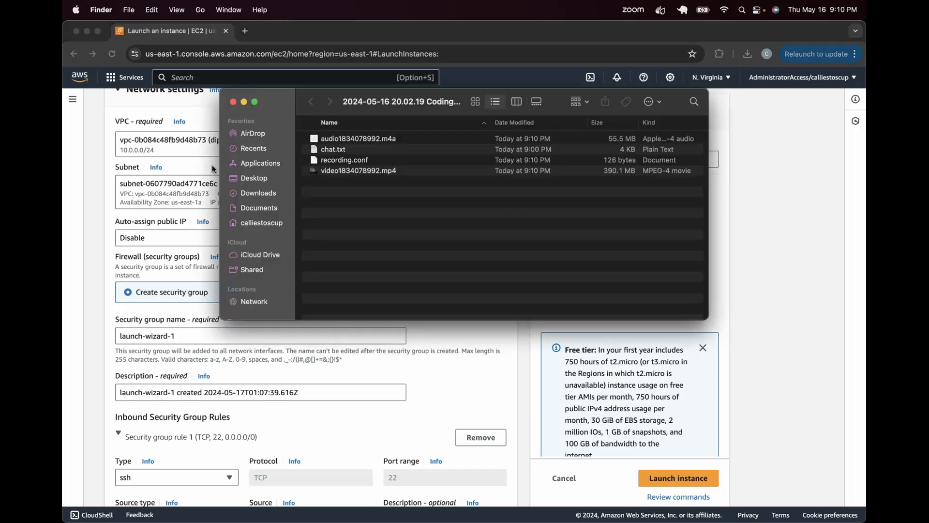
{"action": "left_click", "coordinate": [234, 102]}
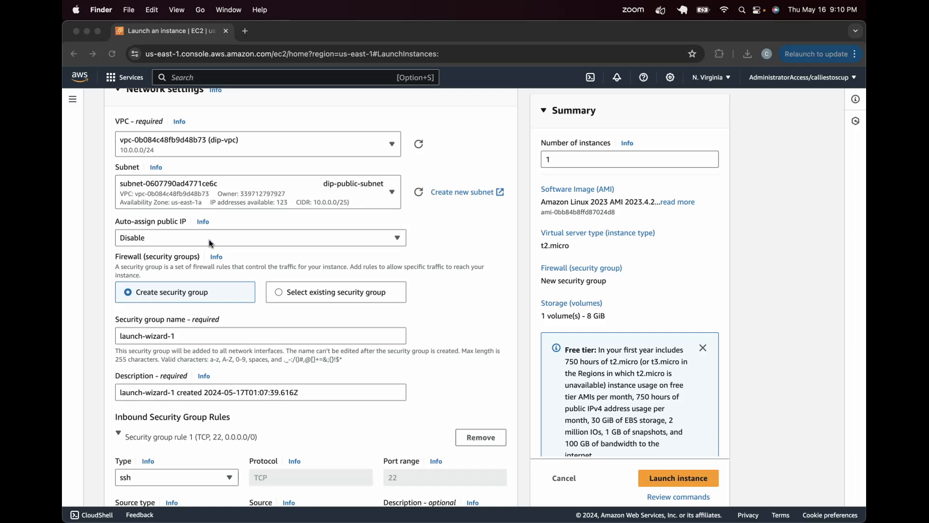
Confirm dip-public-subnet, check the public IP help, and set Auto-assign public IP to Enable.
{"action": "left_click", "coordinate": [279, 200]}
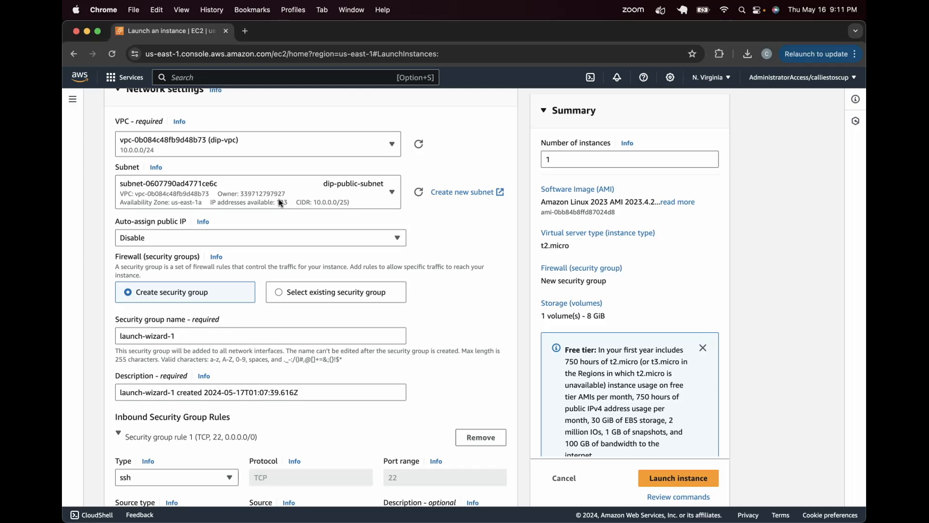
{"action": "left_click", "coordinate": [280, 199]}
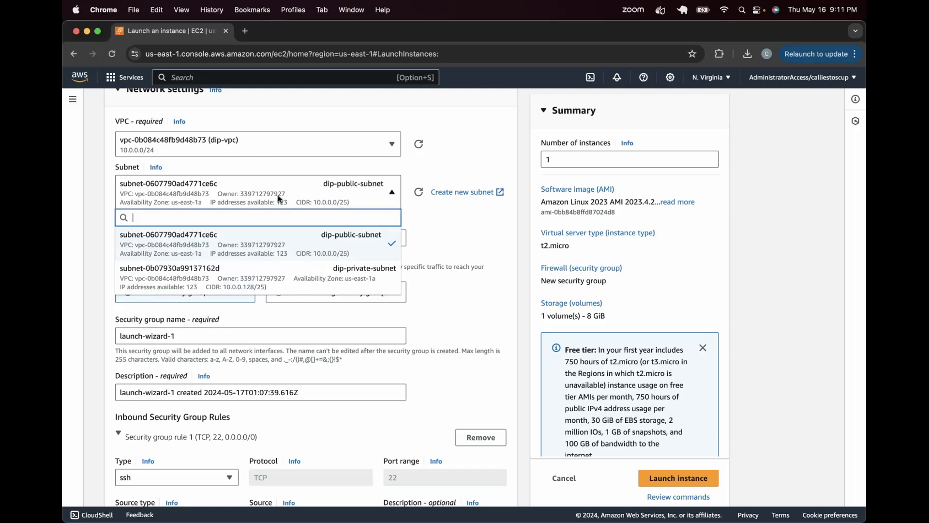
{"action": "left_click", "coordinate": [302, 200]}
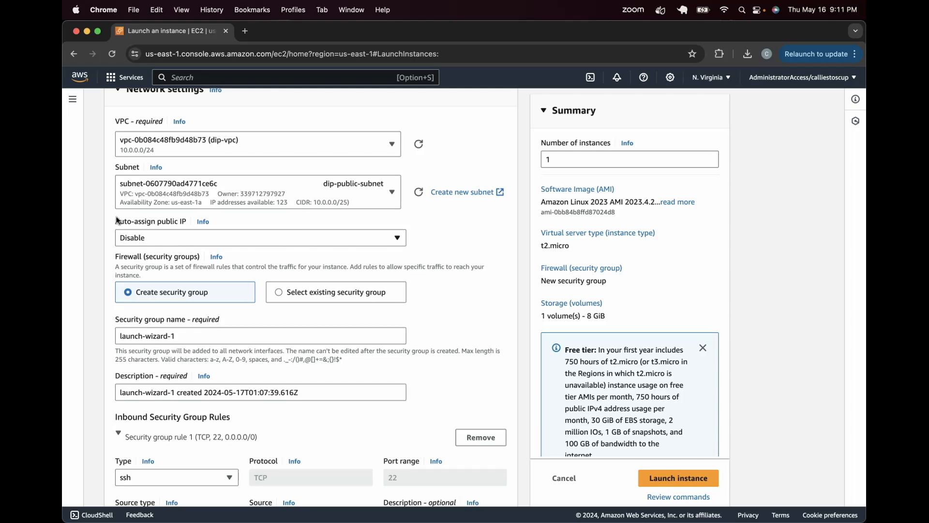
{"action": "left_click_drag", "start_coordinate": [116, 221], "coordinate": [188, 229]}
{"action": "left_click", "coordinate": [204, 222]}
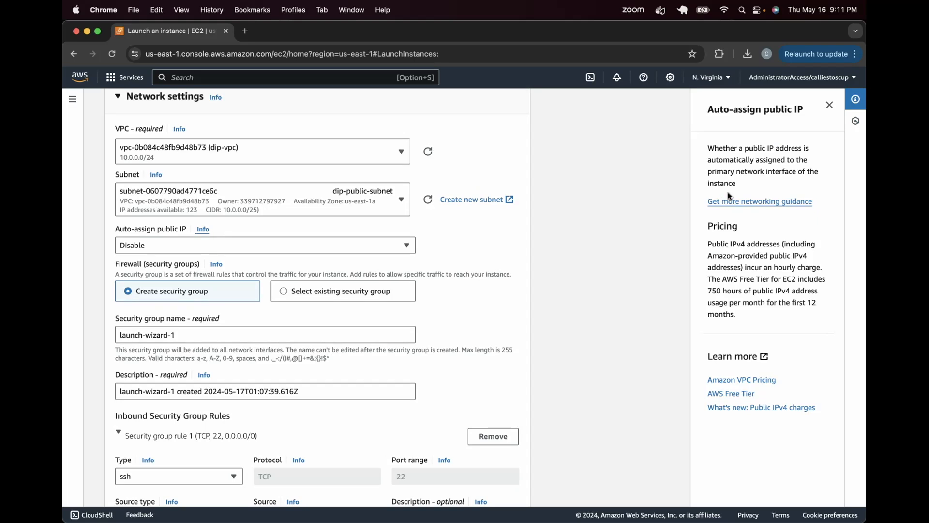
{"action": "left_click", "coordinate": [828, 106]}
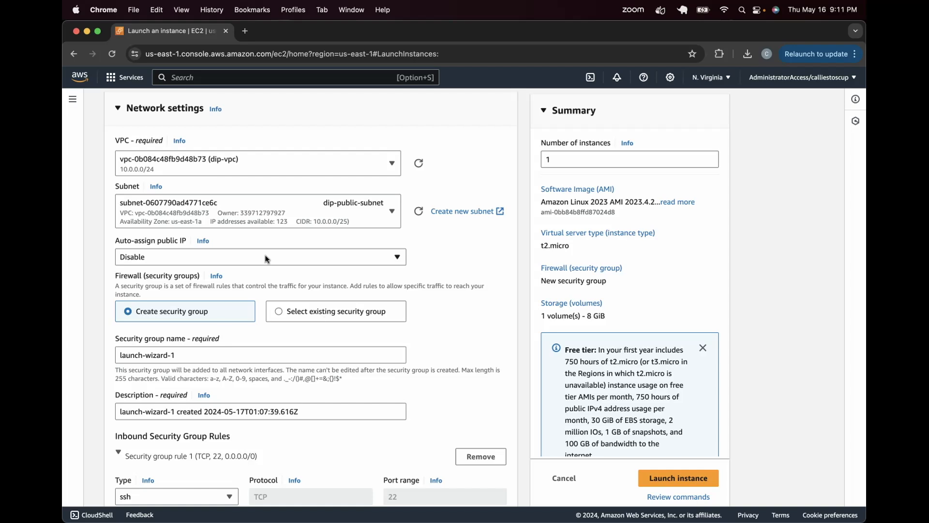
{"action": "left_click", "coordinate": [249, 257]}
{"action": "left_click", "coordinate": [228, 274]}
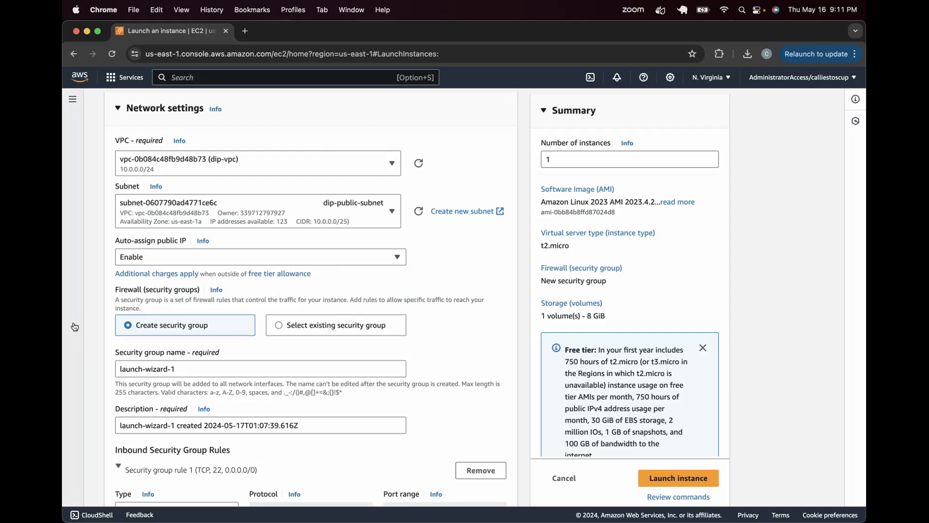
{"action": "scroll", "coordinate": [90, 333], "scroll_direction": "down", "scroll_amount": 2}
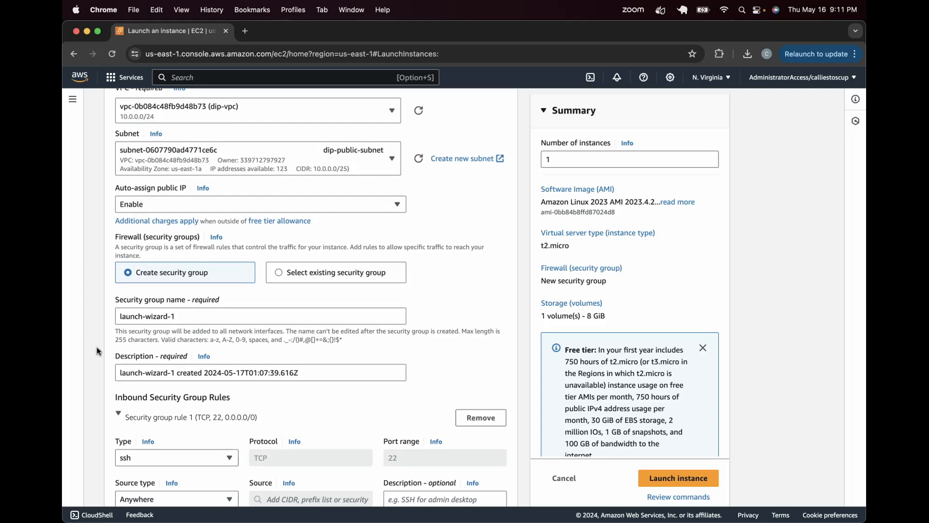
Replace the default security group name with dip-public-sg.
{"action": "scroll", "coordinate": [98, 351], "scroll_direction": "down", "scroll_amount": 1}
{"action": "left_click", "coordinate": [194, 286]}
{"action": "key", "text": "super+a"}
{"action": "type", "text": "dp"}
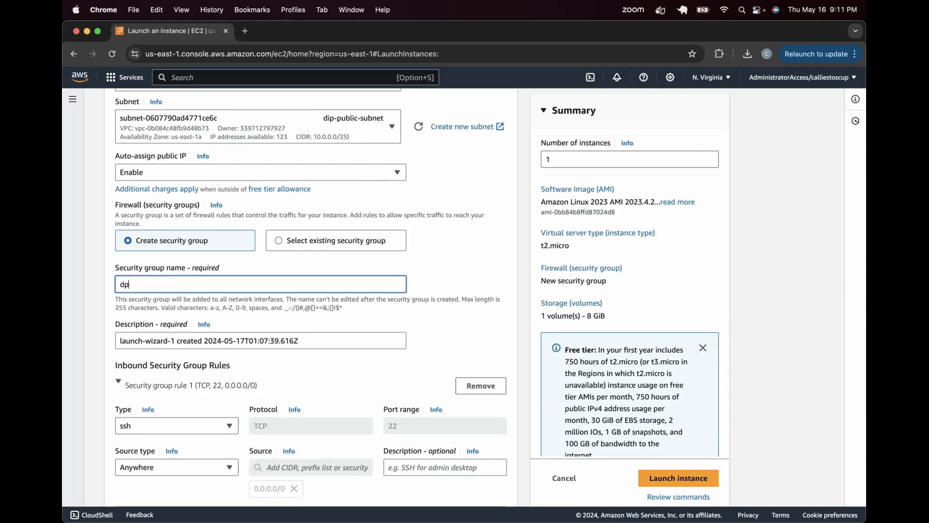
{"action": "key", "text": "BackSpace"}
{"action": "type", "text": "ip-public-ec2"}
{"action": "scroll", "coordinate": [160, 274], "scroll_direction": "up", "scroll_amount": 20}
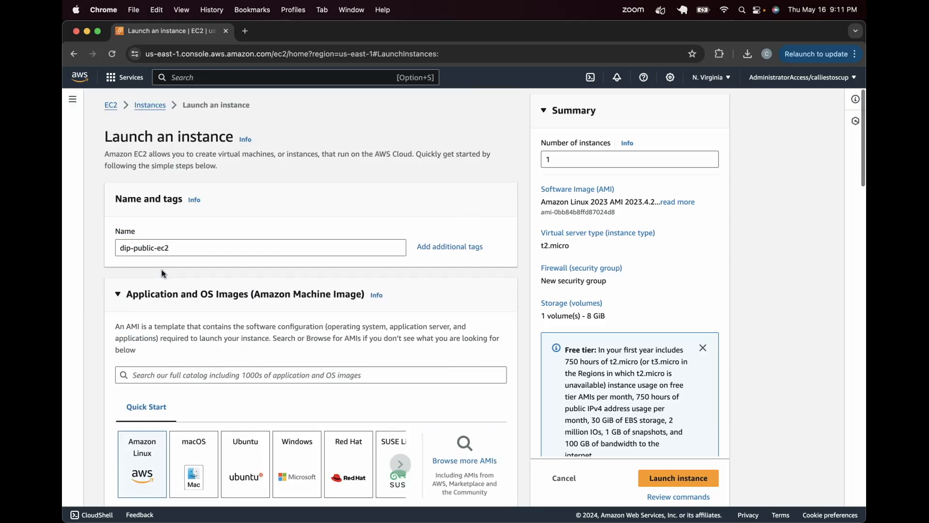
{"action": "scroll", "coordinate": [162, 274], "scroll_direction": "down", "scroll_amount": 20}
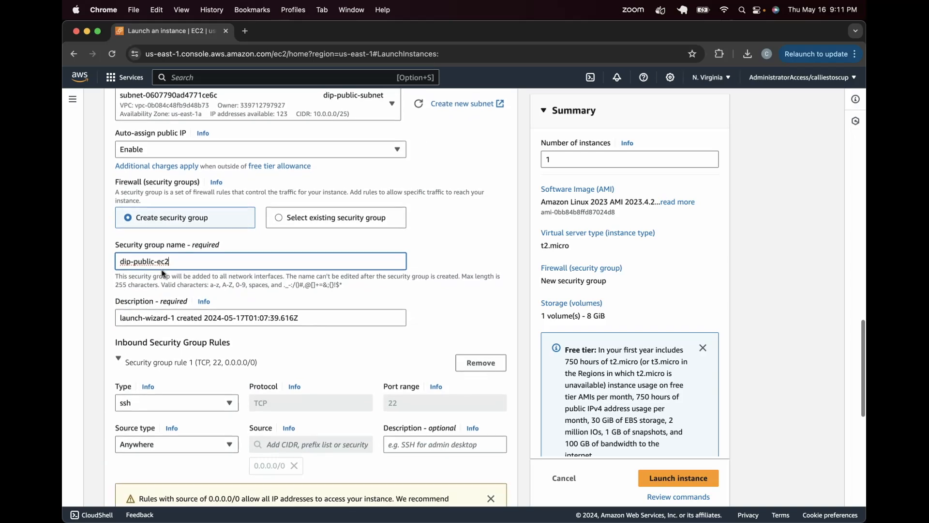
{"action": "key", "text": "BackSpace"}
{"action": "key", "text": "BackSpace"}
{"action": "key", "text": "BackSpace"}
{"action": "type", "text": "sg"}
Copy dip-public-sg into the security group's Description field.
{"action": "left_click", "coordinate": [82, 318]}
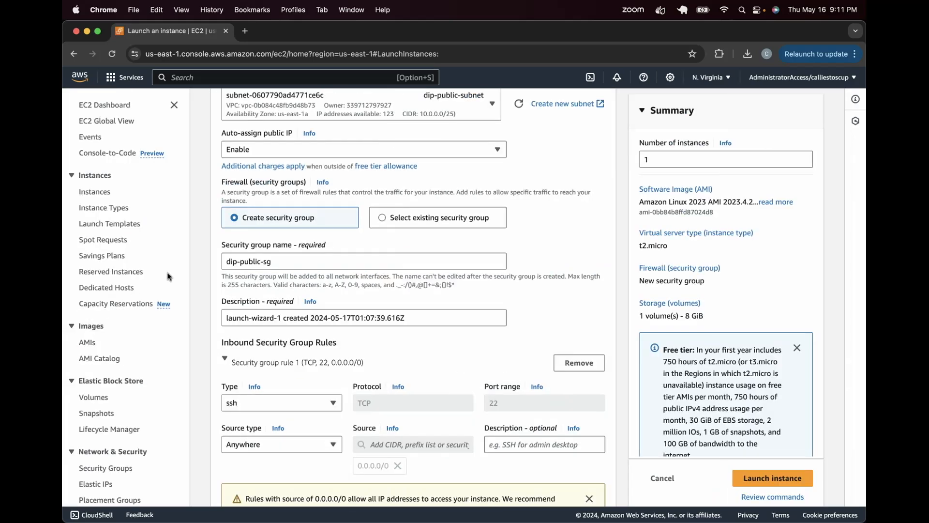
{"action": "left_click", "coordinate": [174, 105]}
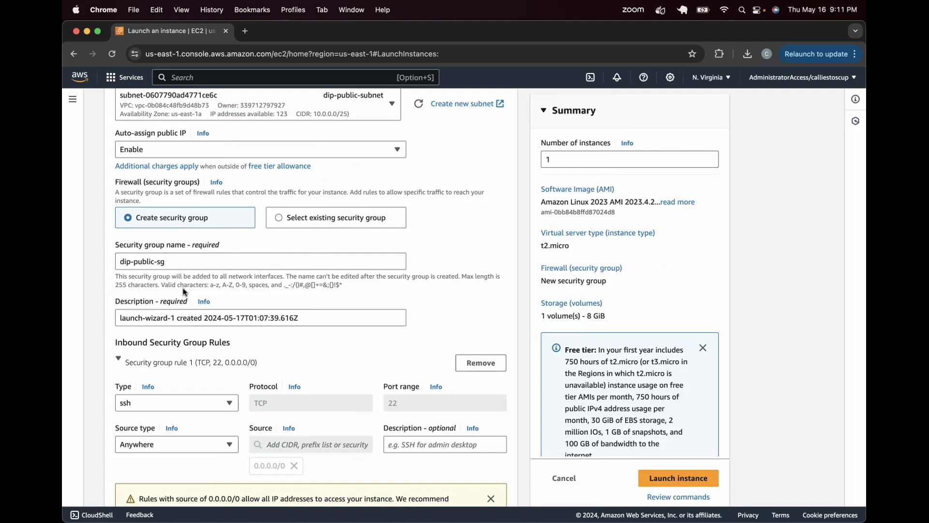
{"action": "triple_click", "coordinate": [212, 263]}
{"action": "key", "text": "super+c"}
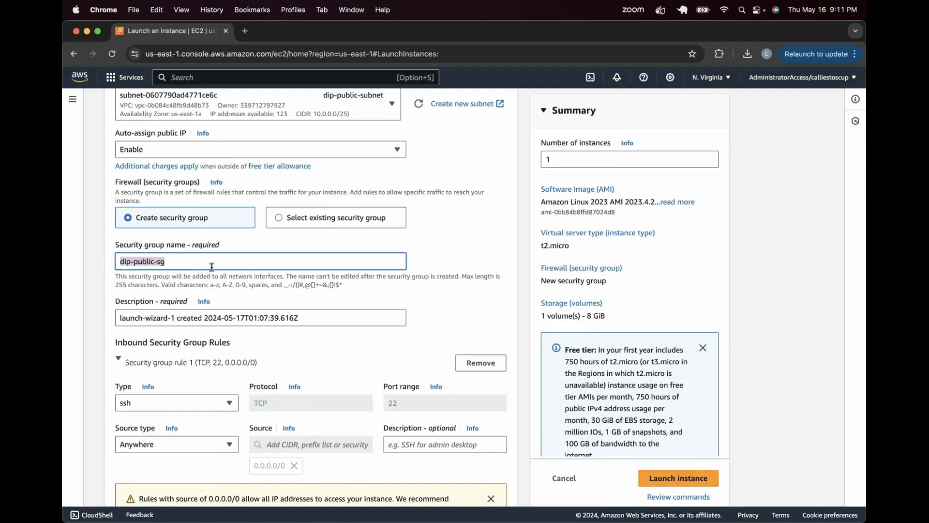
{"action": "triple_click", "coordinate": [300, 317]}
{"action": "key", "text": "super+v"}
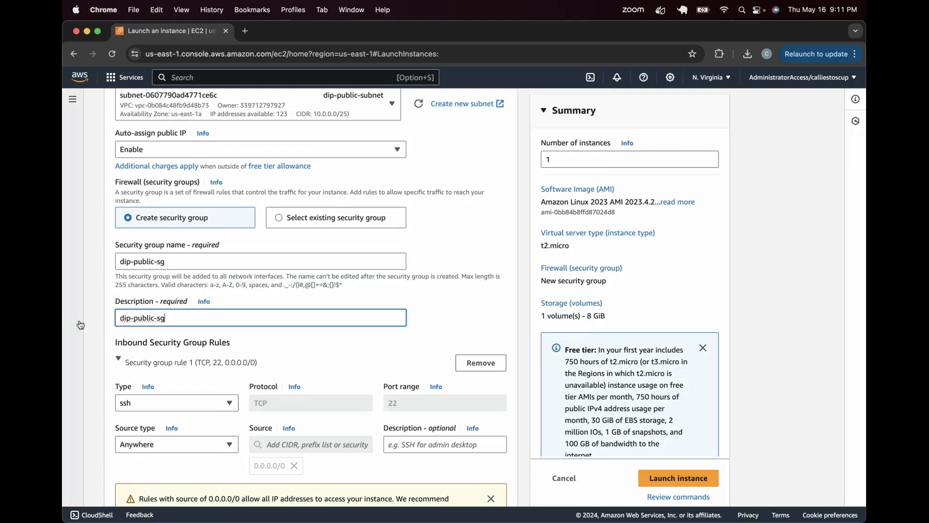
{"action": "left_click", "coordinate": [93, 337]}
{"action": "scroll", "coordinate": [97, 326], "scroll_direction": "down", "scroll_amount": 3}
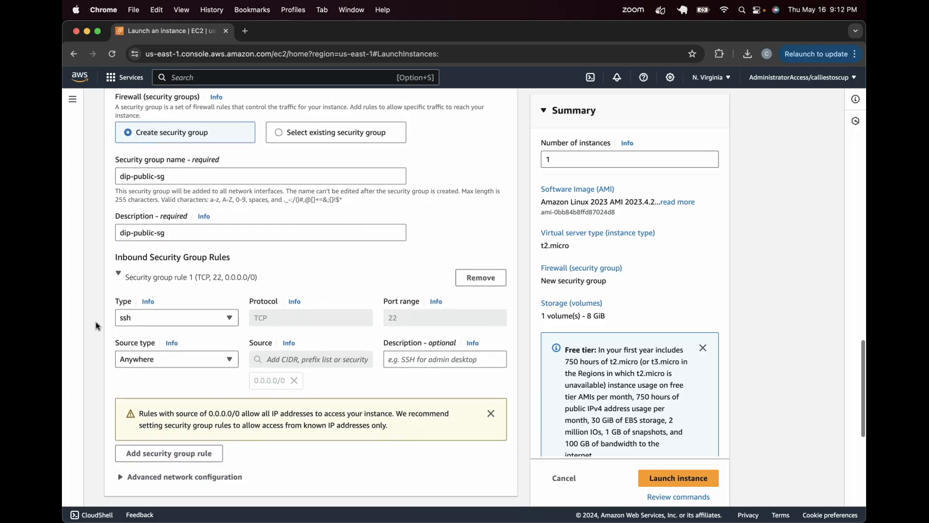
{"action": "scroll", "coordinate": [97, 326], "scroll_direction": "down", "scroll_amount": 1}
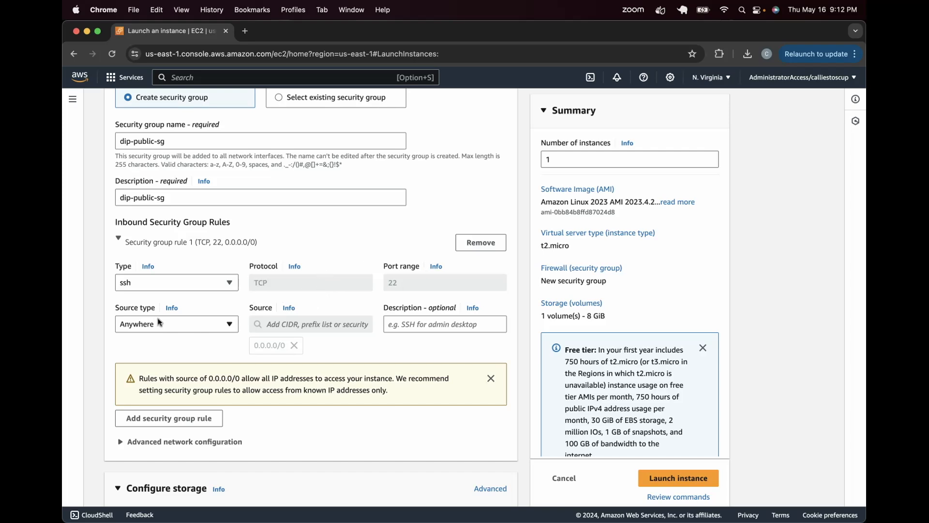
{"action": "left_click_drag", "start_coordinate": [114, 306], "coordinate": [164, 310]}
{"action": "left_click", "coordinate": [164, 350]}
Restrict the SSH rule source to My IP, described as 'SSH for admin desktop'.
{"action": "left_click", "coordinate": [167, 324]}
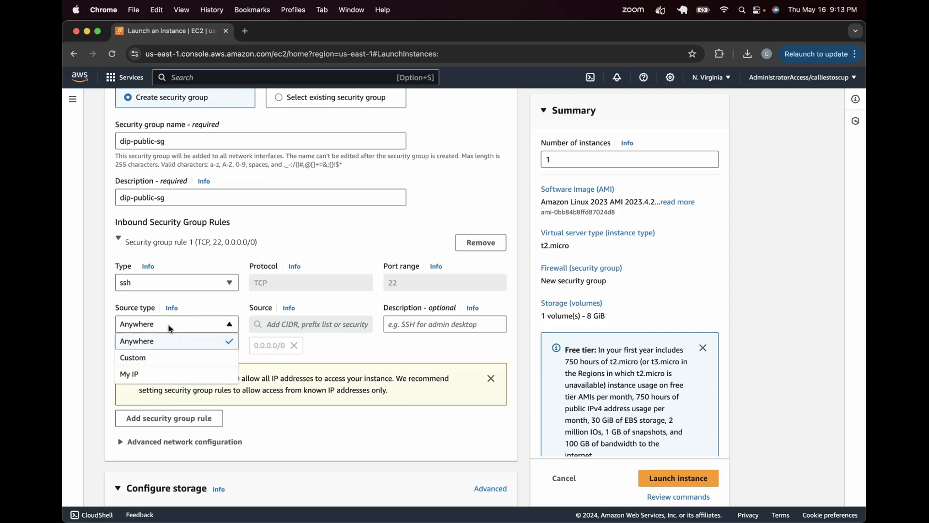
{"action": "left_click", "coordinate": [129, 374]}
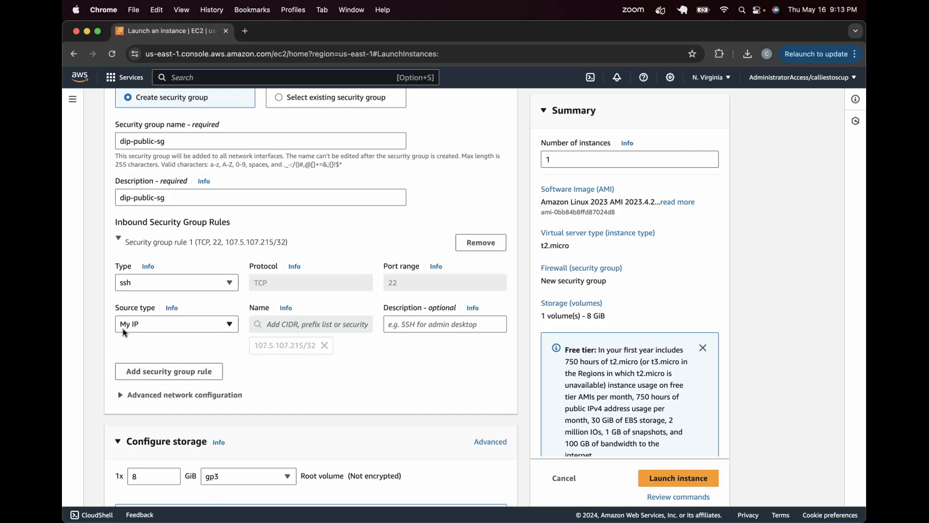
{"action": "left_click", "coordinate": [437, 327]}
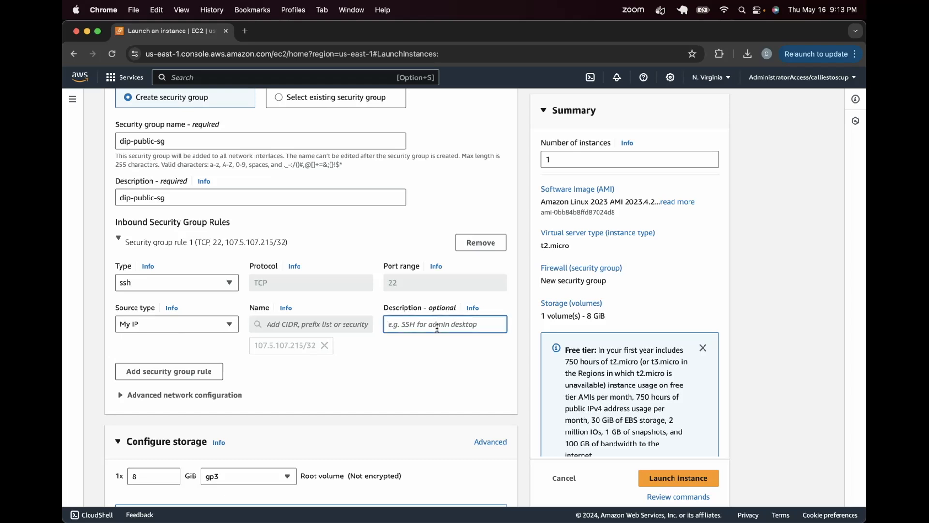
{"action": "type", "text": "SSH for admin desktop"}
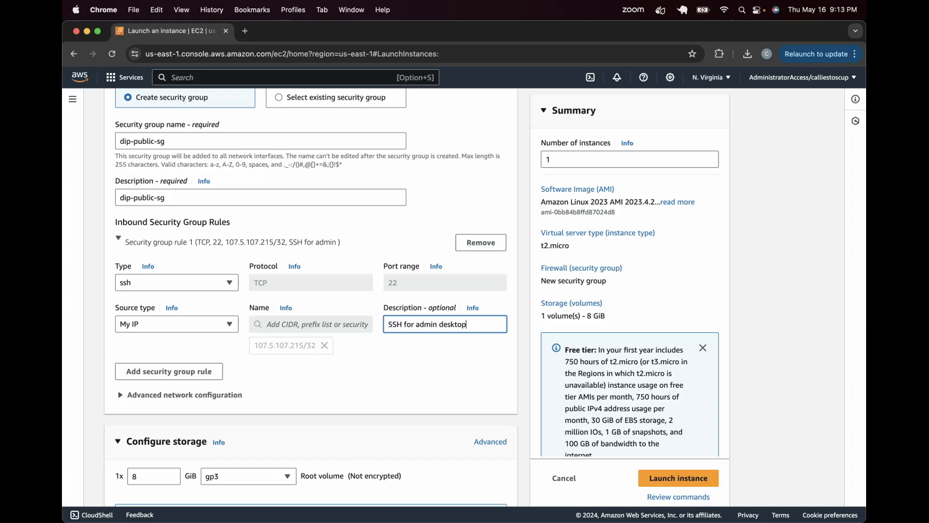
{"action": "left_click", "coordinate": [442, 357]}
{"action": "scroll", "coordinate": [441, 357], "scroll_direction": "down", "scroll_amount": 2}
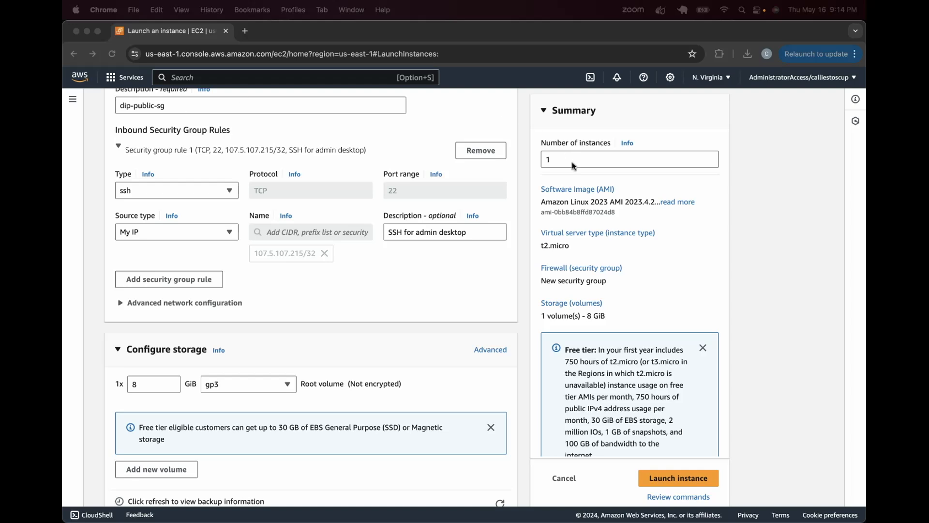
Launch the configured dip-public-ec2 instance.
{"action": "scroll", "coordinate": [244, 271], "scroll_direction": "down", "scroll_amount": 3}
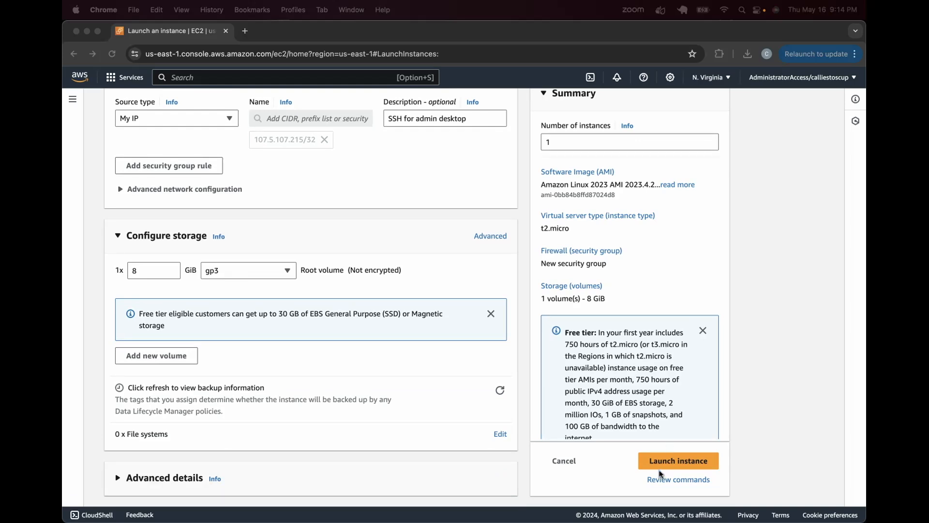
{"action": "left_click", "coordinate": [660, 463]}
{"action": "left_click", "coordinate": [659, 463]}
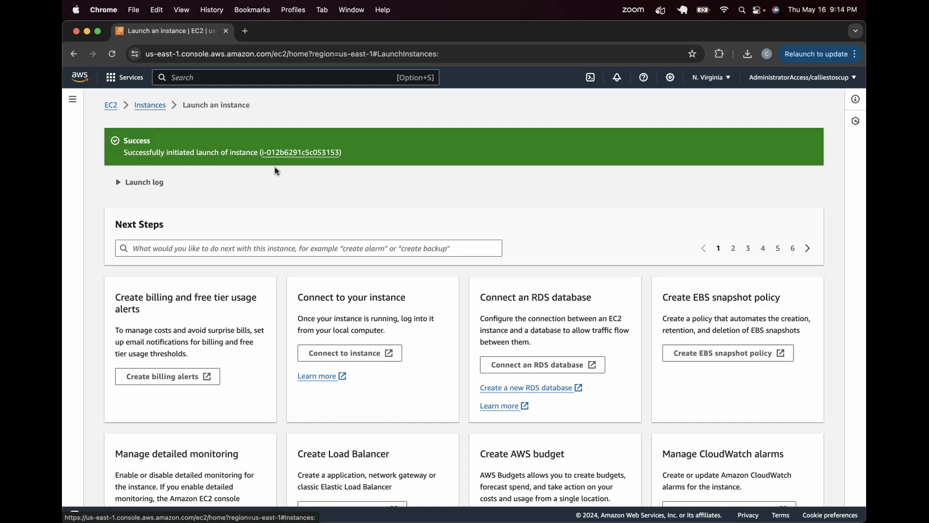
Show all instances without the state filter and refresh until dip-public-ec2 is Running.
{"action": "left_click", "coordinate": [147, 109]}
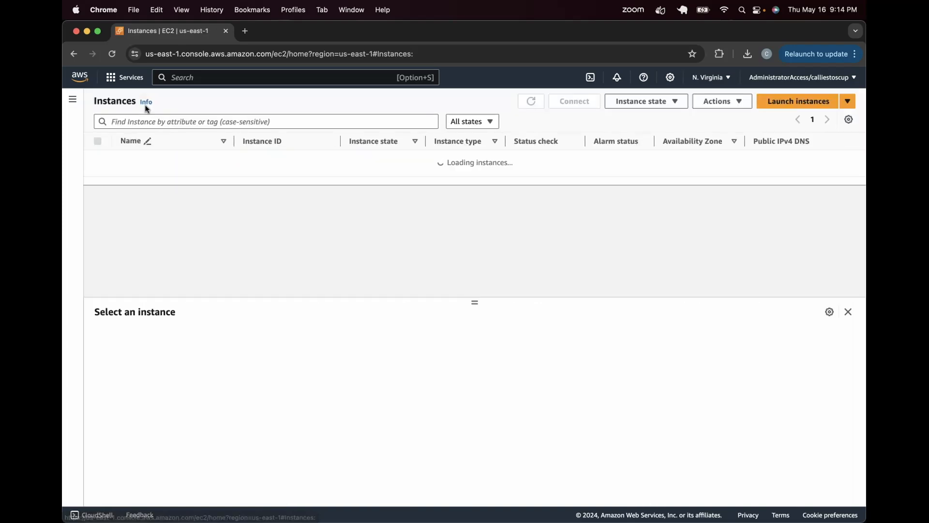
{"action": "left_click", "coordinate": [125, 78]}
{"action": "left_click", "coordinate": [305, 160]}
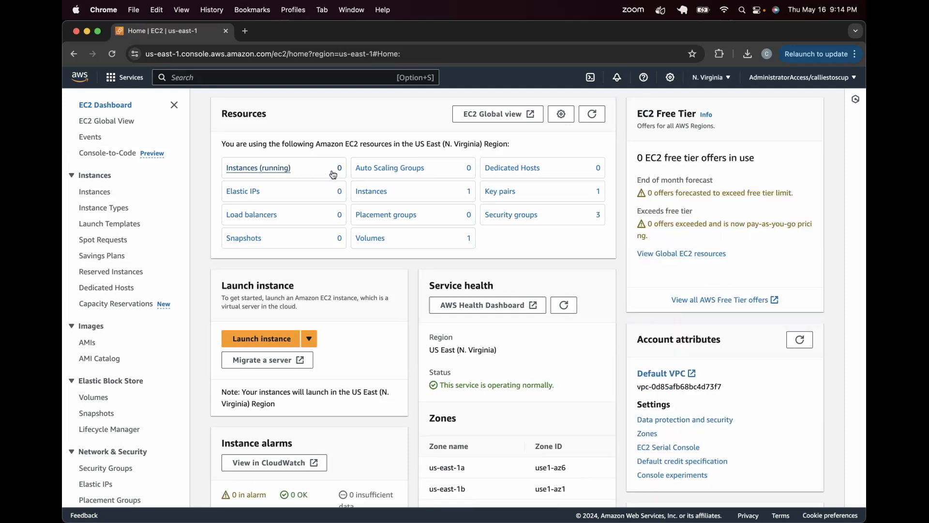
{"action": "left_click", "coordinate": [252, 170]}
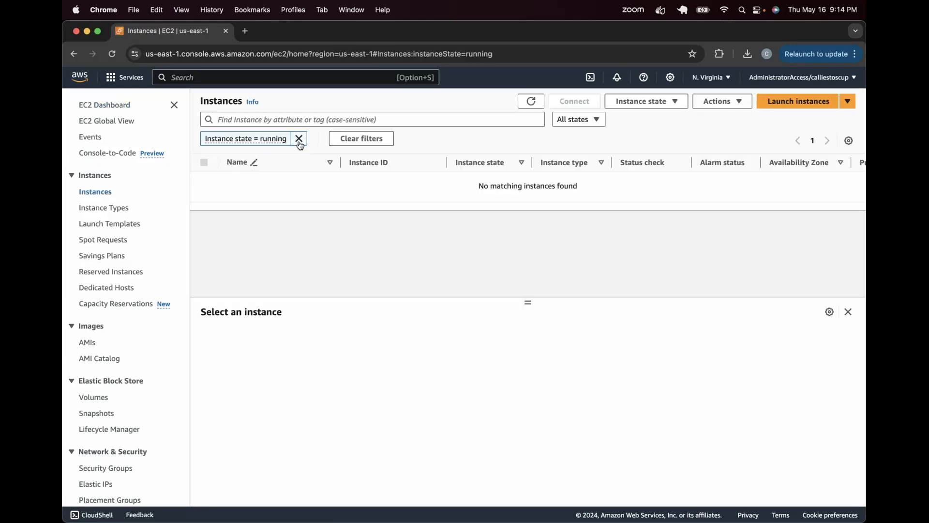
{"action": "left_click", "coordinate": [299, 139]}
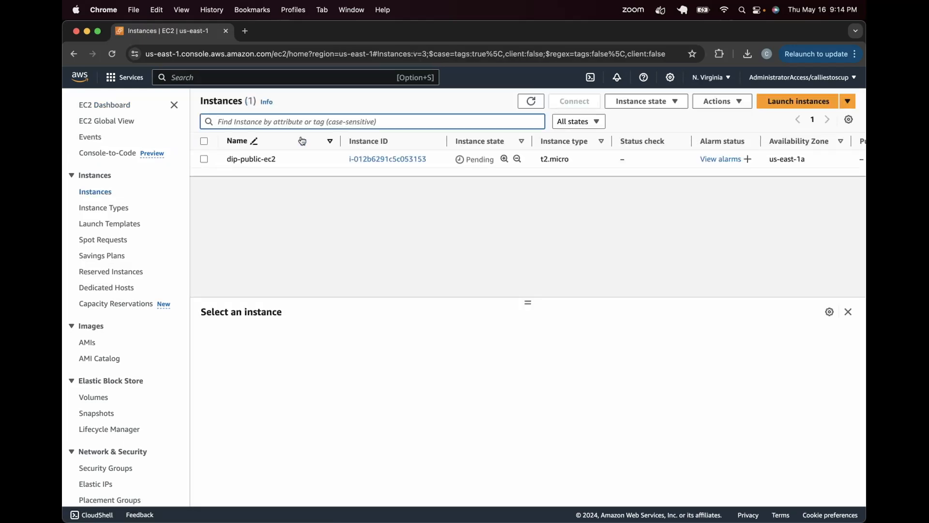
{"action": "left_click", "coordinate": [537, 102]}
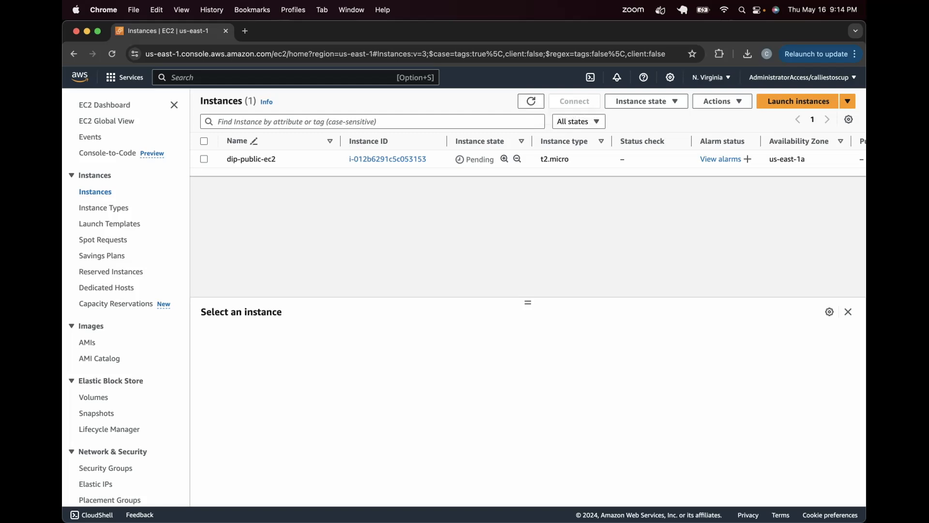
{"action": "left_click", "coordinate": [522, 103]}
Open dip-public-ec2's SSH client connection steps and clear a Terminal window with clear.
{"action": "left_click", "coordinate": [367, 161]}
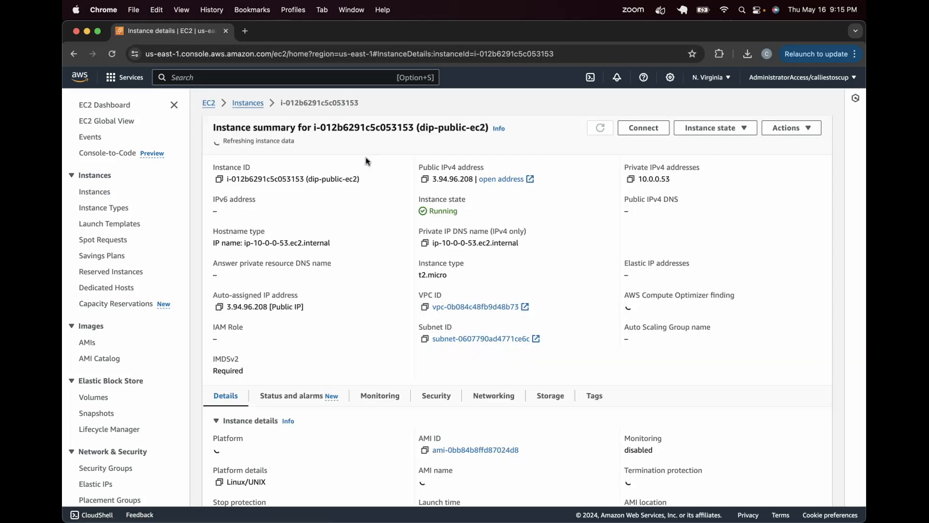
{"action": "left_click", "coordinate": [652, 133]}
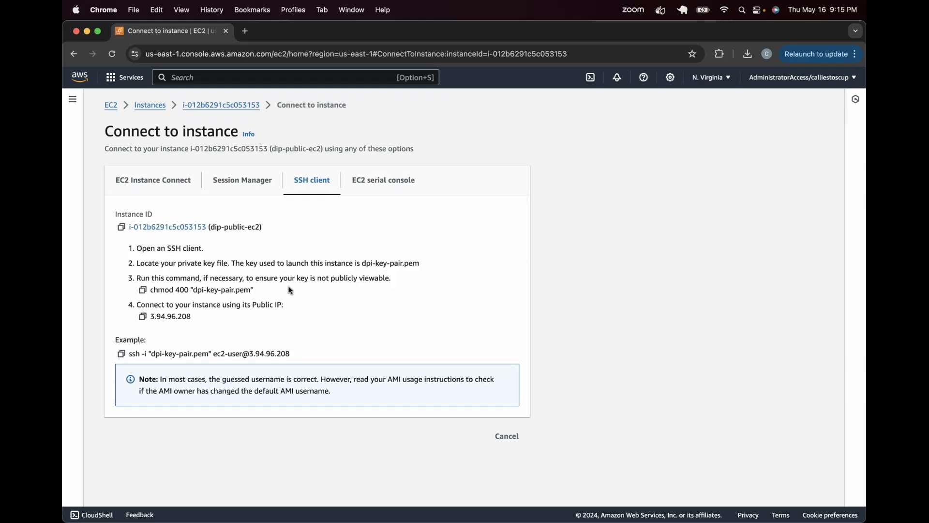
{"action": "mouse_move", "coordinate": [344, 521]}
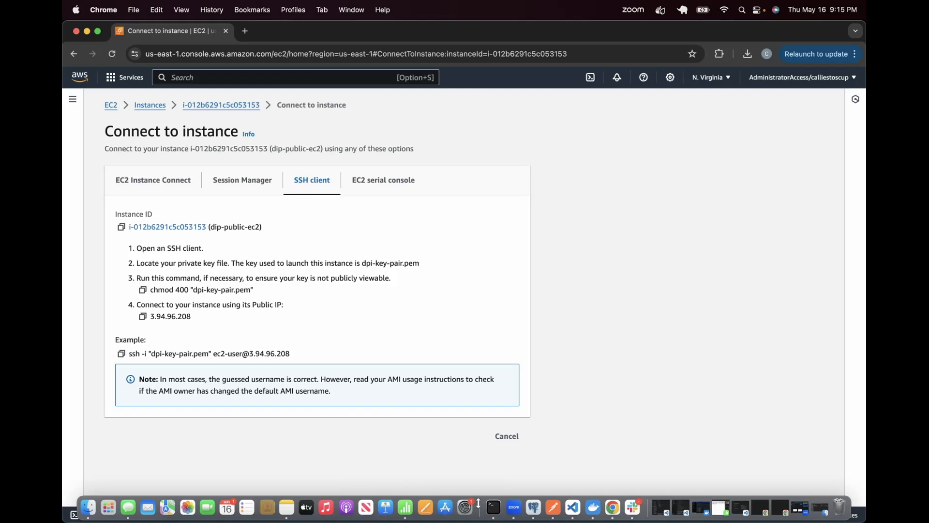
{"action": "left_click", "coordinate": [494, 507]}
{"action": "type", "text": "clear"}
{"action": "key", "text": "Return"}
Copy the console's chmod 400 command for dpi-key-pair.pem and run it in Terminal.
{"action": "left_click_drag", "start_coordinate": [530, 58], "coordinate": [713, 95]}
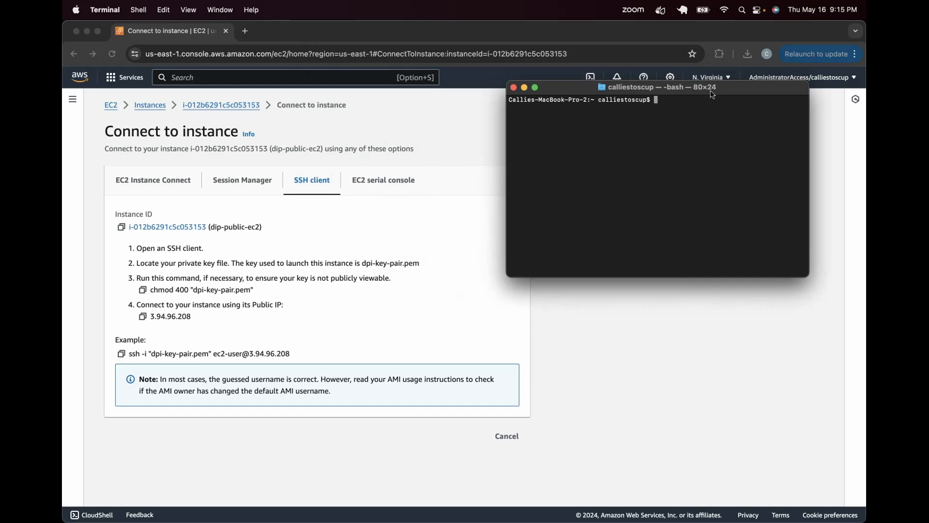
{"action": "left_click", "coordinate": [119, 358]}
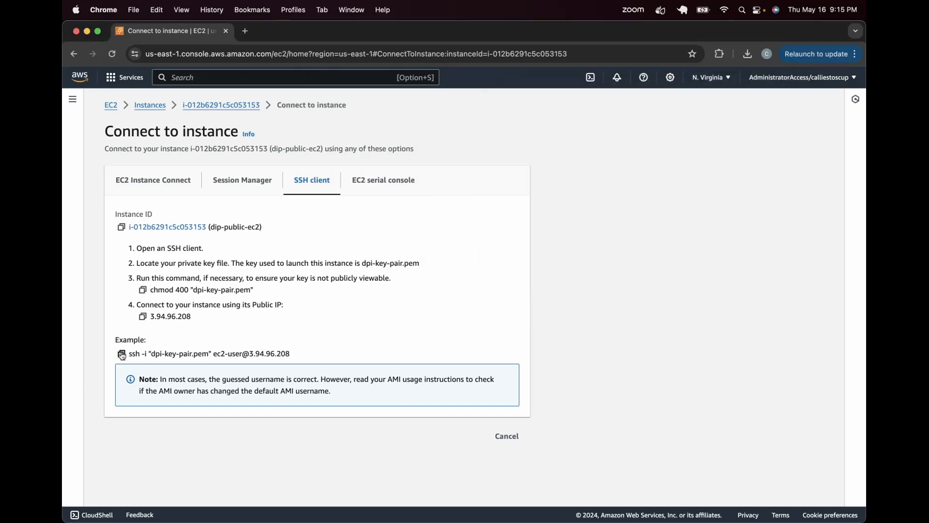
{"action": "left_click", "coordinate": [143, 291]}
{"action": "left_click", "coordinate": [497, 507]}
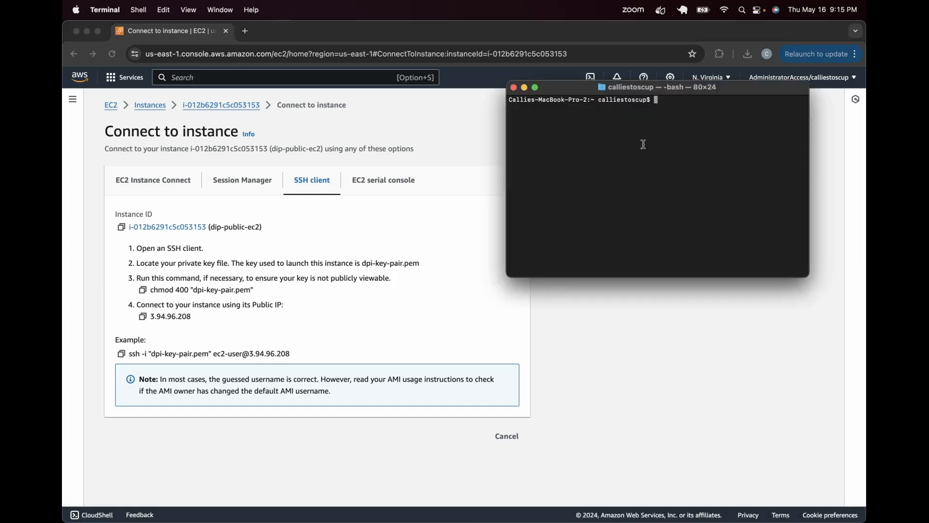
{"action": "key", "text": "super+v"}
{"action": "key", "text": "Return"}
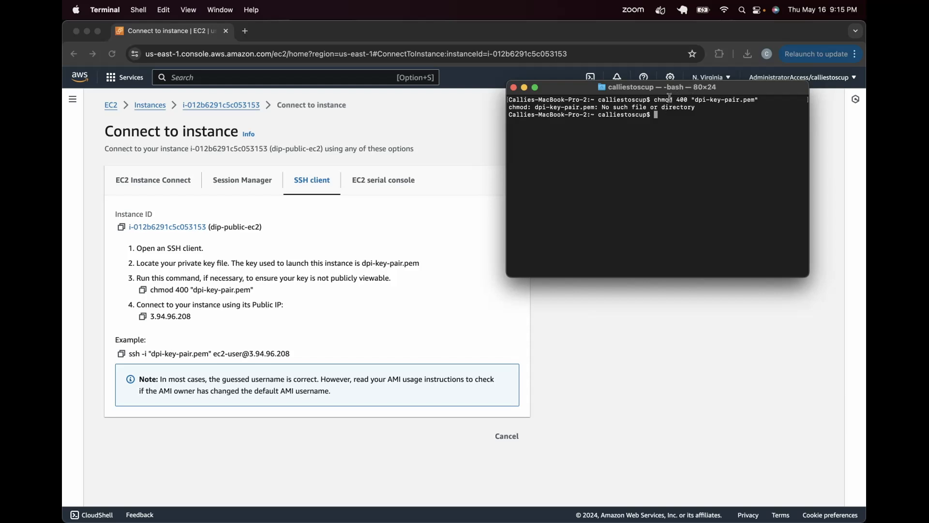
Change into Downloads/ and rerun chmod 400 on dpi-key-pair.pem successfully.
{"action": "left_click_drag", "start_coordinate": [596, 115], "coordinate": [672, 118]}
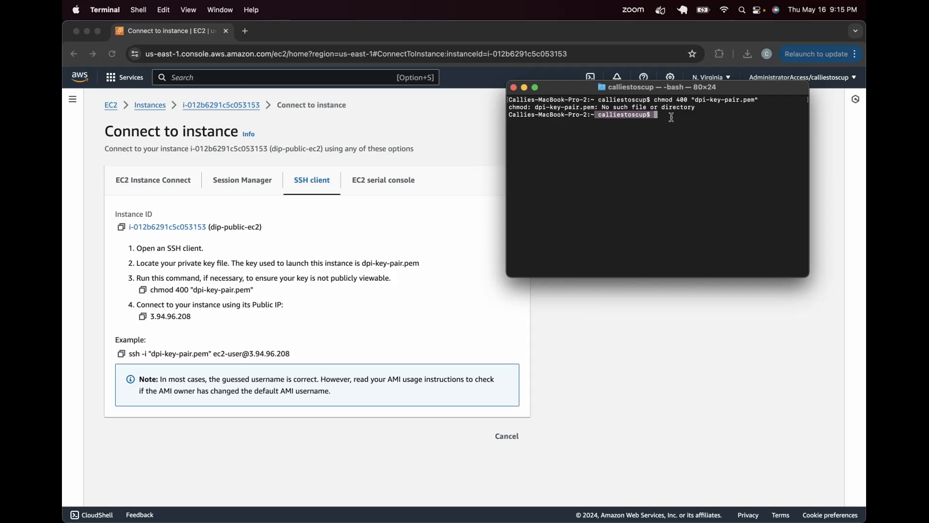
{"action": "left_click", "coordinate": [672, 118]}
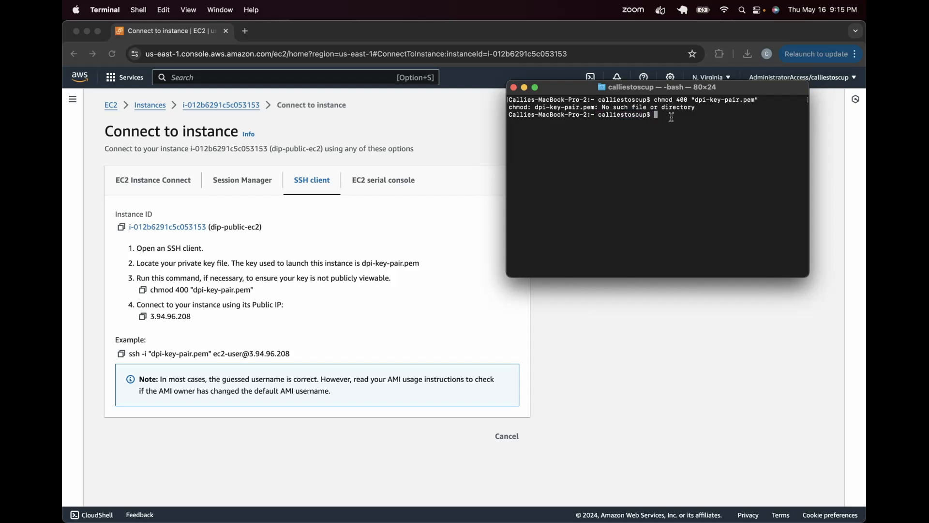
{"action": "type", "text": "cd Downloads/"}
{"action": "key", "text": "Return"}
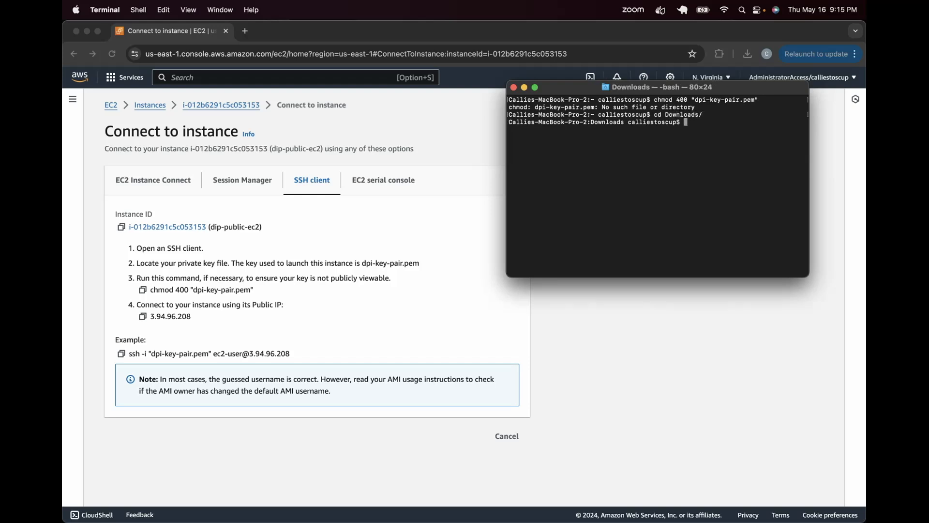
{"action": "key", "text": "Up"}
{"action": "key", "text": "Up"}
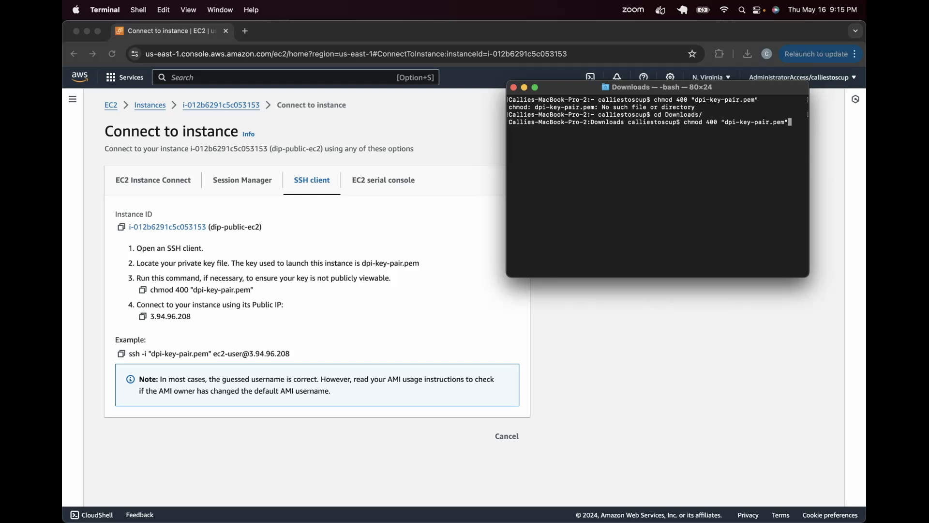
{"action": "key", "text": "Return"}
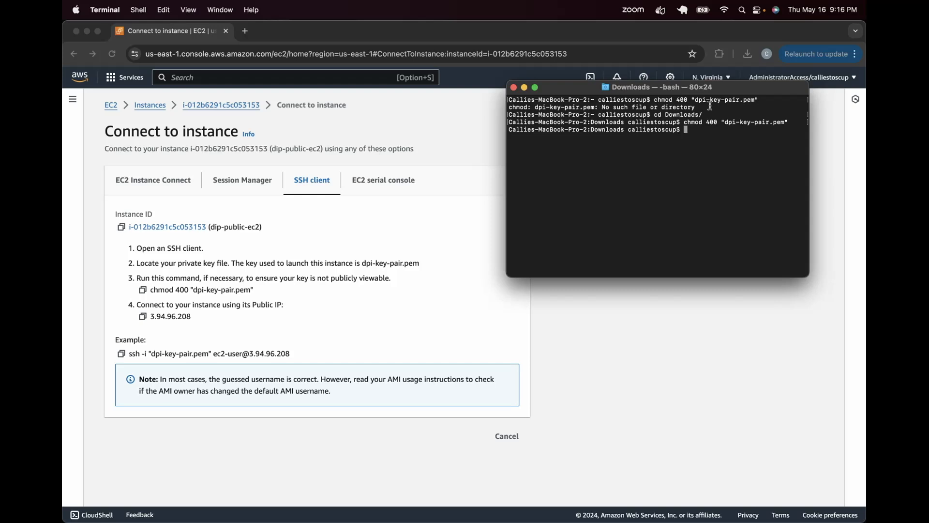
{"action": "left_click_drag", "start_coordinate": [697, 107], "coordinate": [525, 108]}
{"action": "left_click", "coordinate": [661, 108]}
{"action": "triple_click", "coordinate": [709, 121]}
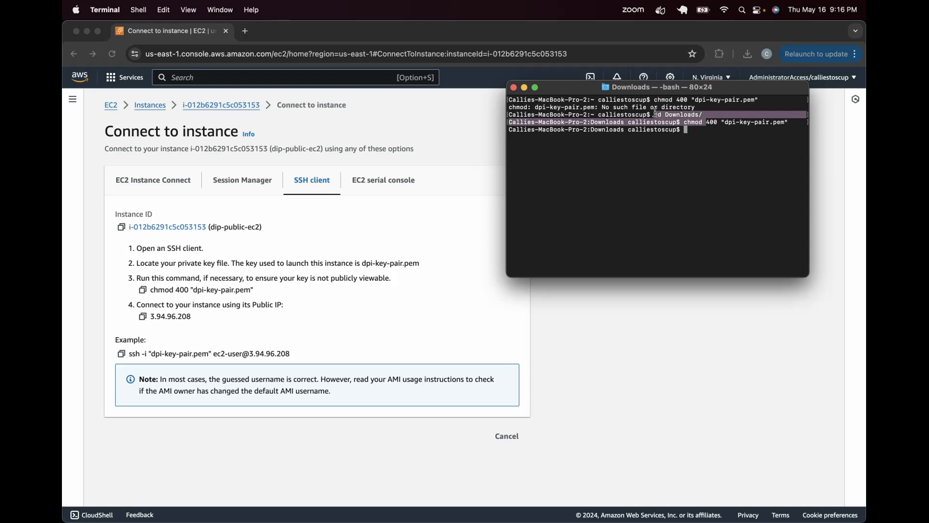
{"action": "left_click", "coordinate": [703, 166]}
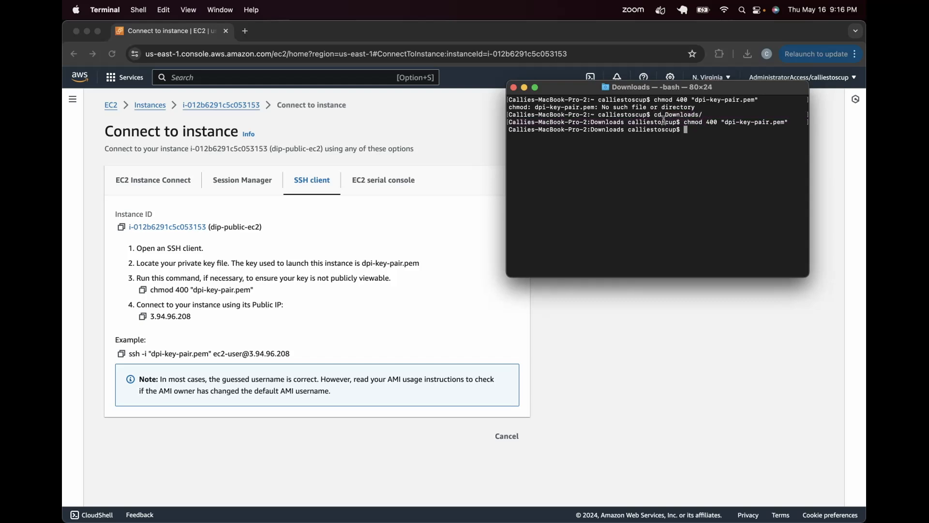
{"action": "left_click_drag", "start_coordinate": [665, 115], "coordinate": [694, 115]}
{"action": "left_click_drag", "start_coordinate": [589, 122], "coordinate": [623, 123]}
{"action": "left_click_drag", "start_coordinate": [684, 122], "coordinate": [788, 123]}
{"action": "left_click", "coordinate": [743, 131]}
{"action": "left_click", "coordinate": [152, 335]}
Paste and run the console's example ssh command to the public instance at 3.94.96.208.
{"action": "left_click", "coordinate": [121, 354]}
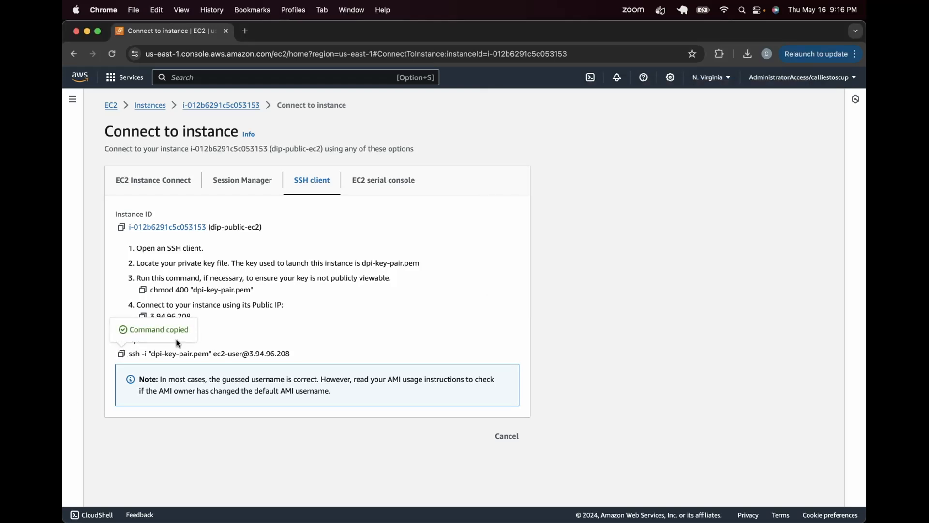
{"action": "left_click", "coordinate": [493, 516]}
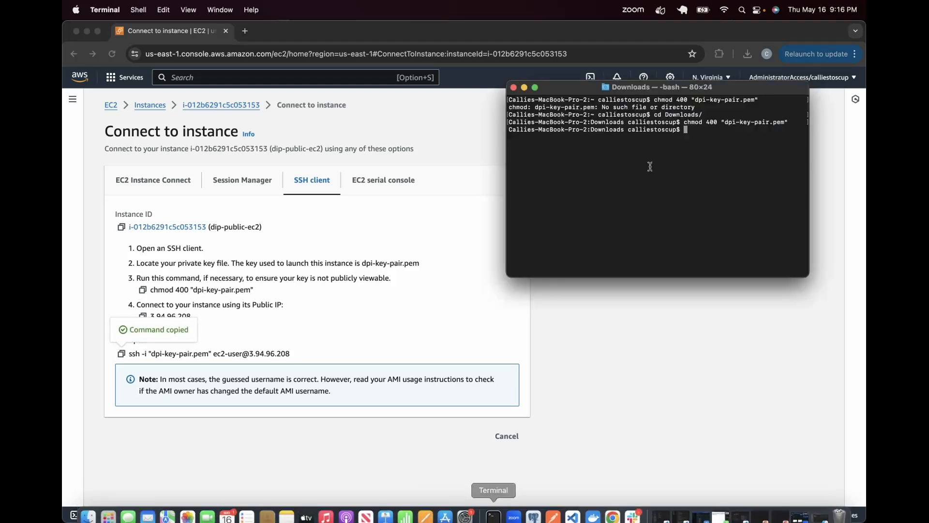
{"action": "key", "text": "super+v"}
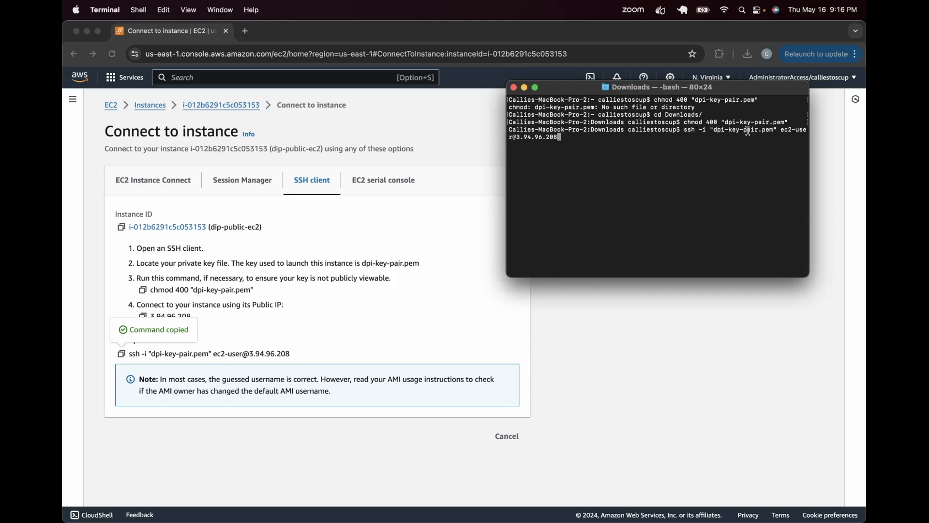
{"action": "left_click_drag", "start_coordinate": [748, 132], "coordinate": [764, 138]}
{"action": "left_click", "coordinate": [763, 148]}
{"action": "key", "text": "Return"}
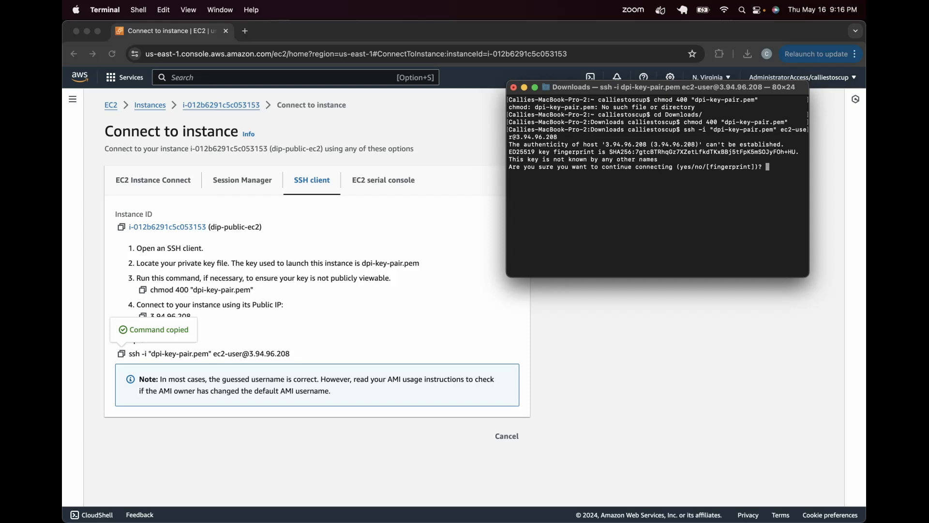
Accept the host key with yes to reach the Amazon Linux 2023 ec2-user prompt.
{"action": "type", "text": "yes"}
{"action": "key", "text": "Return"}
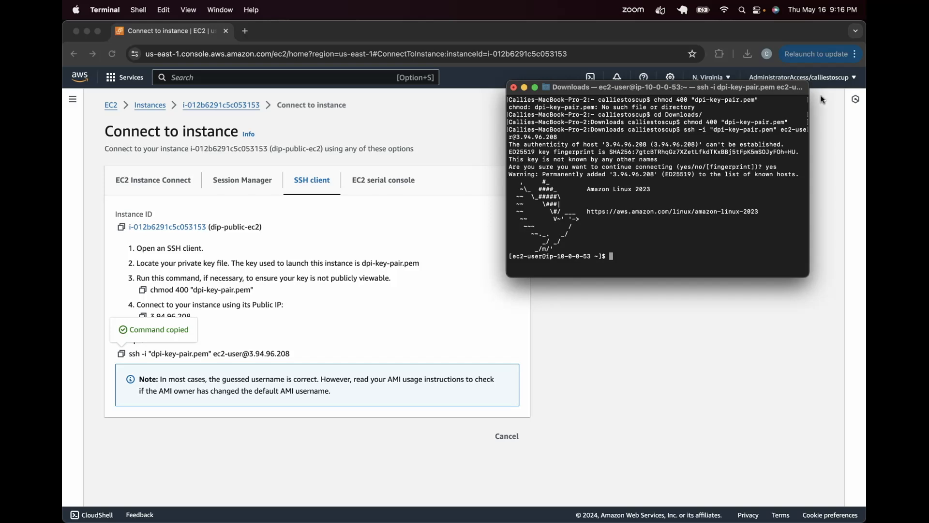
{"action": "left_click_drag", "start_coordinate": [578, 243], "coordinate": [525, 189]}
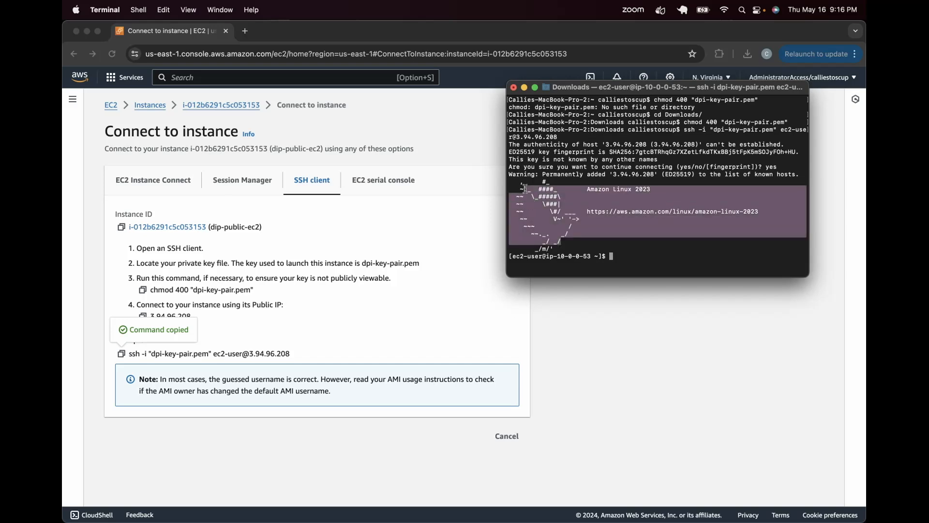
{"action": "left_click", "coordinate": [647, 240]}
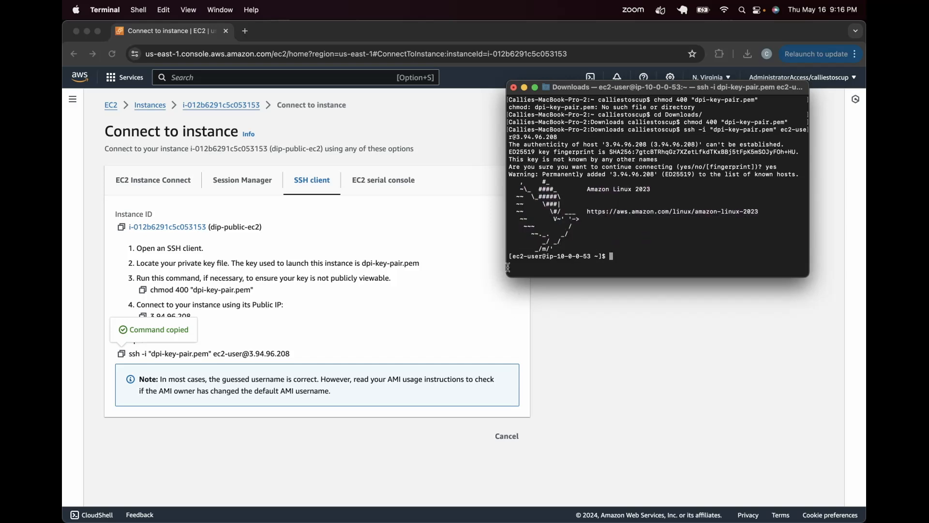
{"action": "left_click_drag", "start_coordinate": [618, 257], "coordinate": [510, 257]}
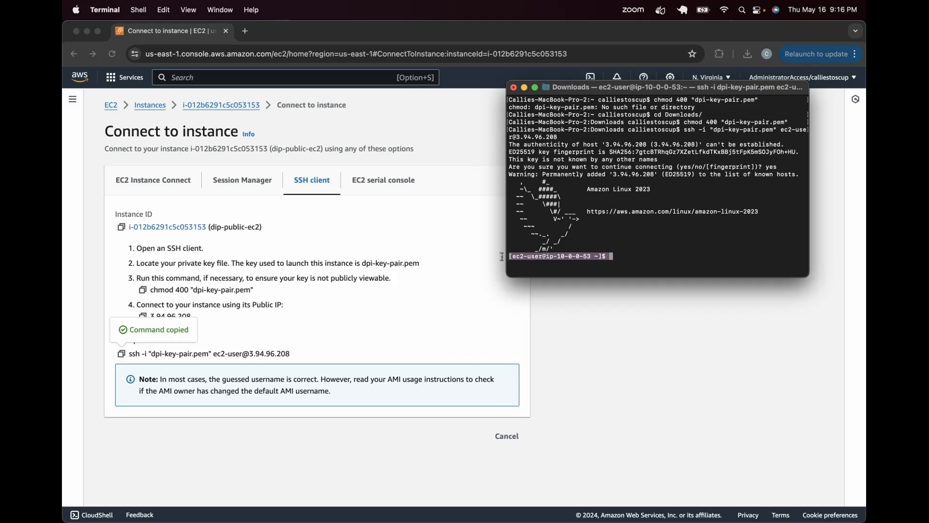
{"action": "left_click", "coordinate": [561, 263]}
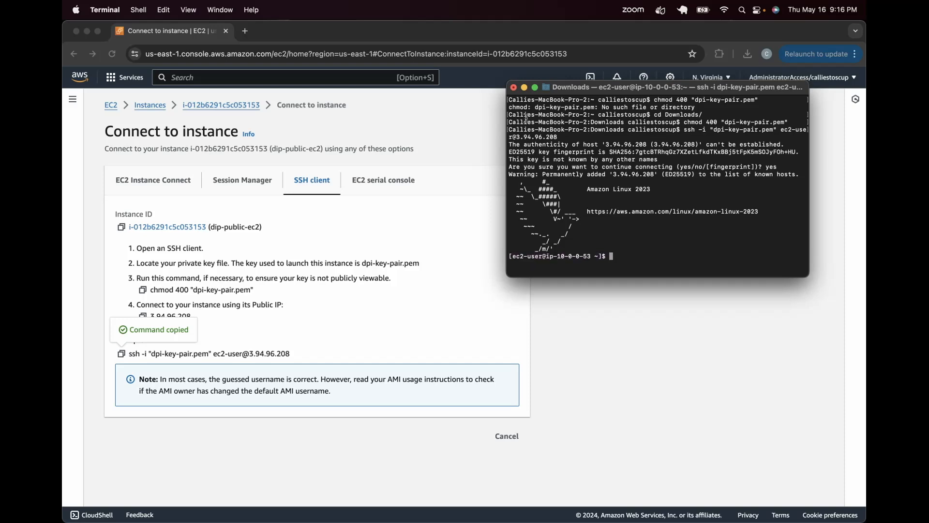
{"action": "left_click_drag", "start_coordinate": [564, 93], "coordinate": [587, 136]}
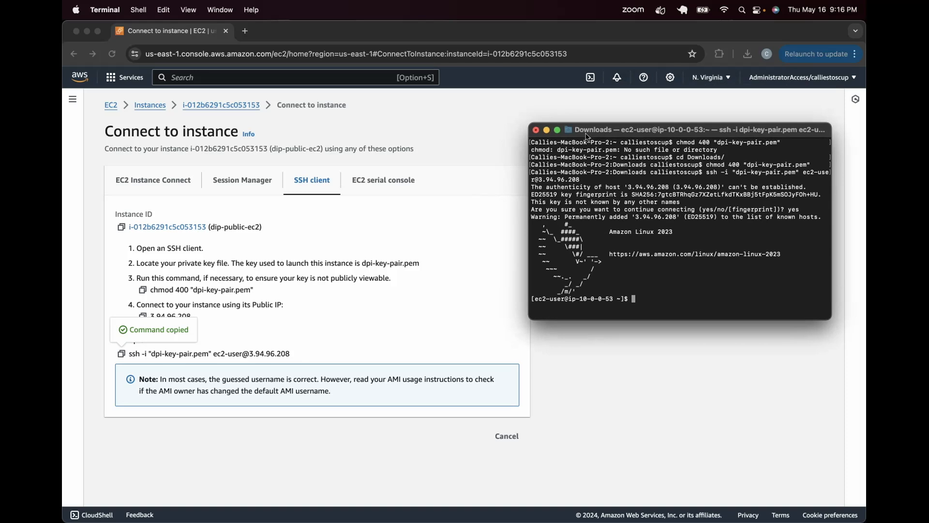
Review the public instance's security groups and inbound rules on its Security tab.
{"action": "left_click", "coordinate": [232, 110]}
{"action": "left_click", "coordinate": [232, 109]}
{"action": "scroll", "coordinate": [499, 173], "scroll_direction": "down", "scroll_amount": 10}
{"action": "left_click", "coordinate": [436, 151]}
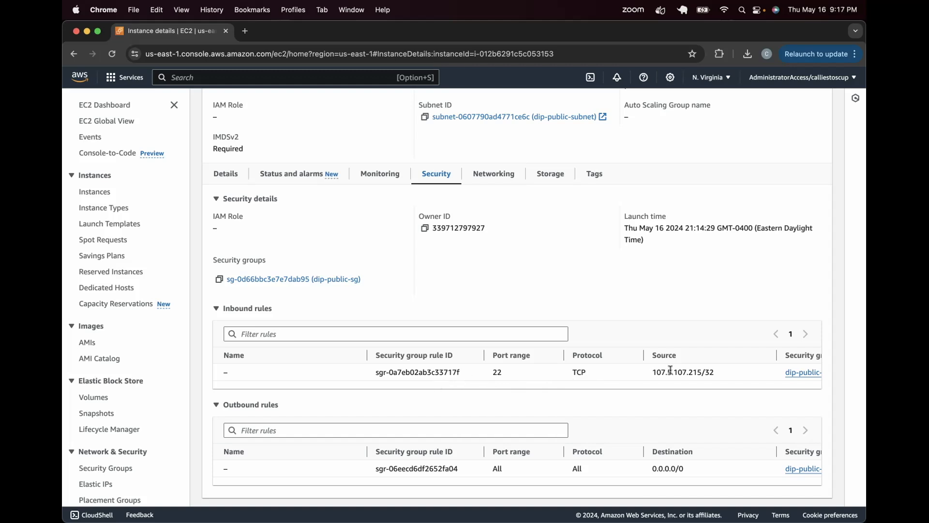
{"action": "scroll", "coordinate": [446, 253], "scroll_direction": "up", "scroll_amount": 5}
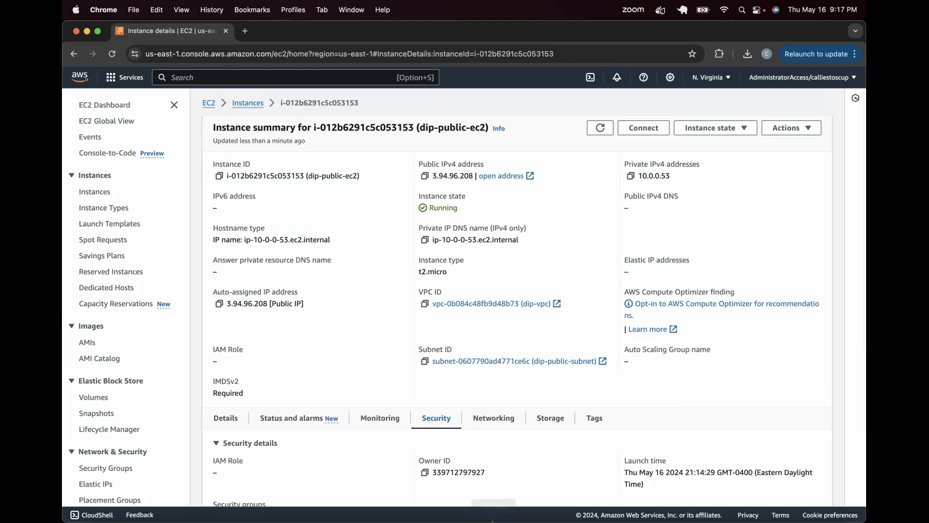
Return to the Instances list and start launching a second instance.
{"action": "mouse_move", "coordinate": [493, 509]}
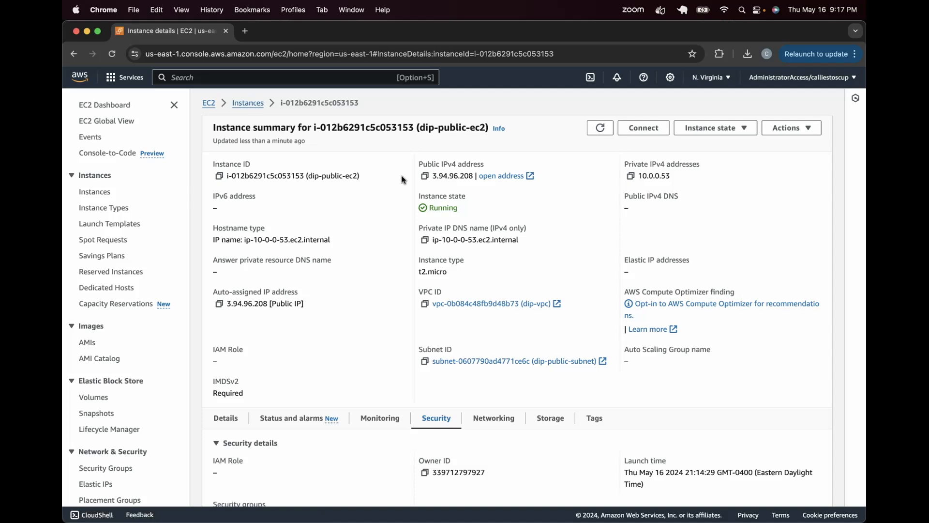
{"action": "left_click", "coordinate": [246, 103]}
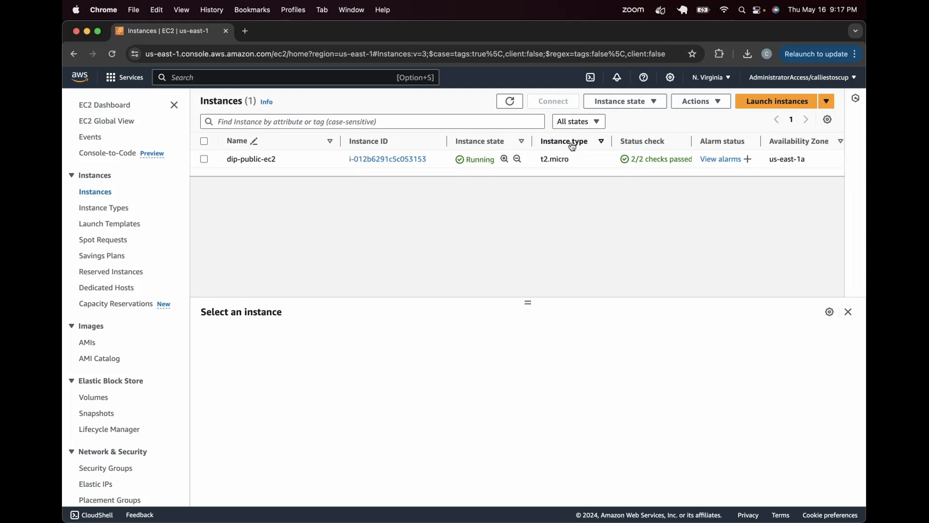
{"action": "left_click", "coordinate": [767, 101]}
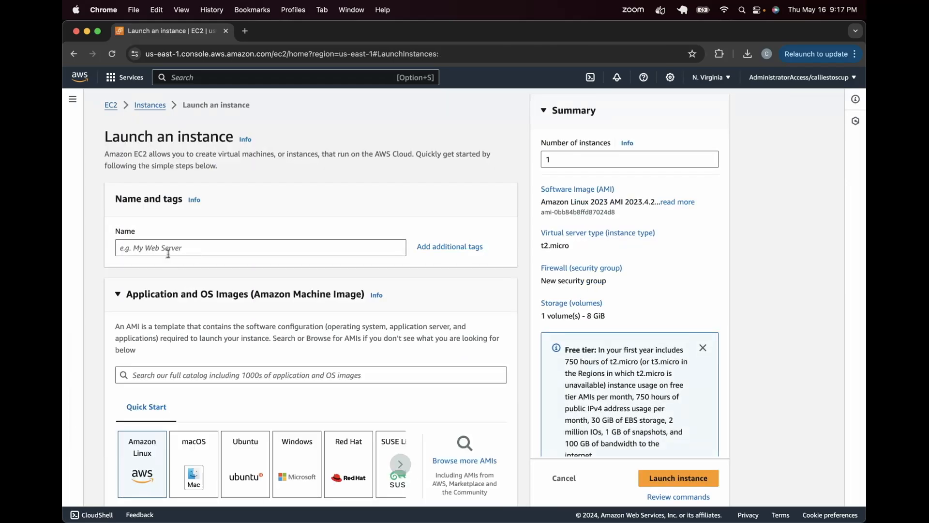
Enter dip-private-ec2 as the new instance's name.
{"action": "left_click", "coordinate": [169, 253]}
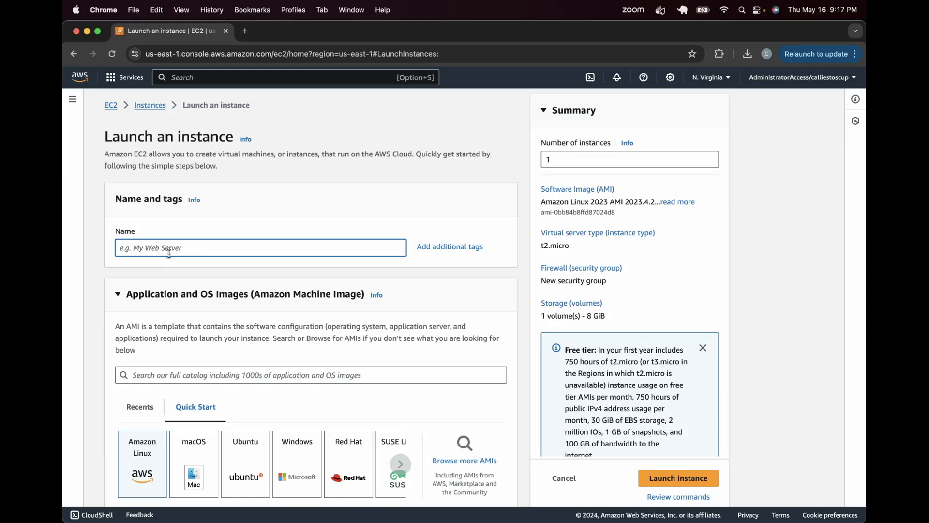
{"action": "type", "text": "dip-private-ec2"}
{"action": "scroll", "coordinate": [407, 192], "scroll_direction": "down", "scroll_amount": 2}
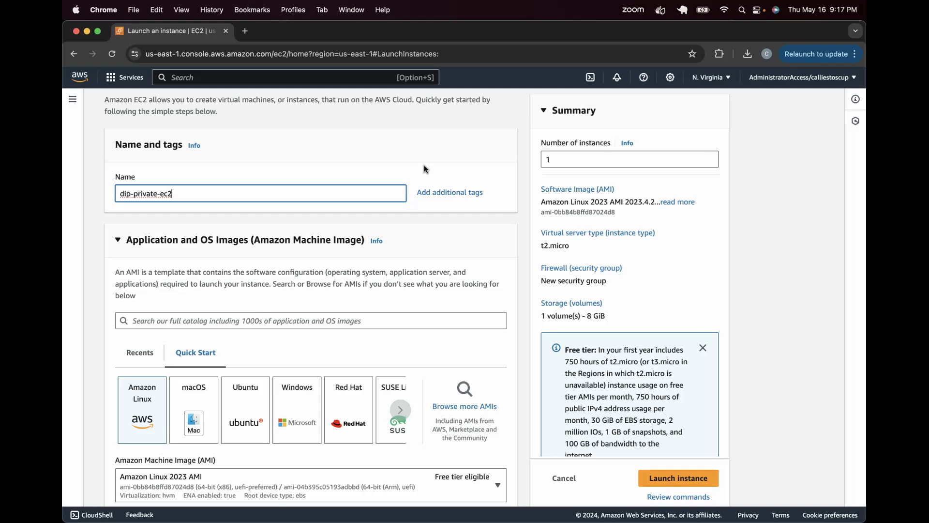
{"action": "scroll", "coordinate": [145, 383], "scroll_direction": "down", "scroll_amount": 3}
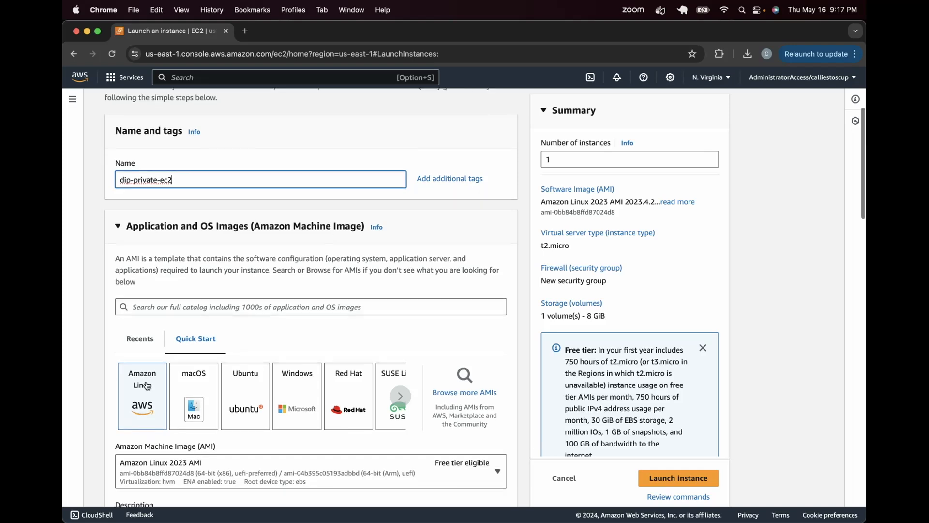
{"action": "scroll", "coordinate": [139, 377], "scroll_direction": "down", "scroll_amount": 12}
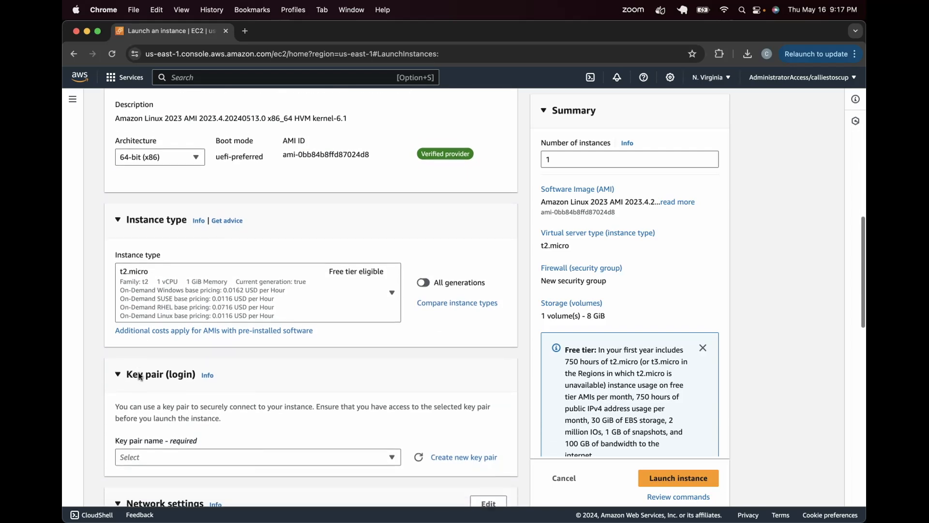
Select dpi-key-pair as the instance's login key pair.
{"action": "left_click", "coordinate": [200, 201]}
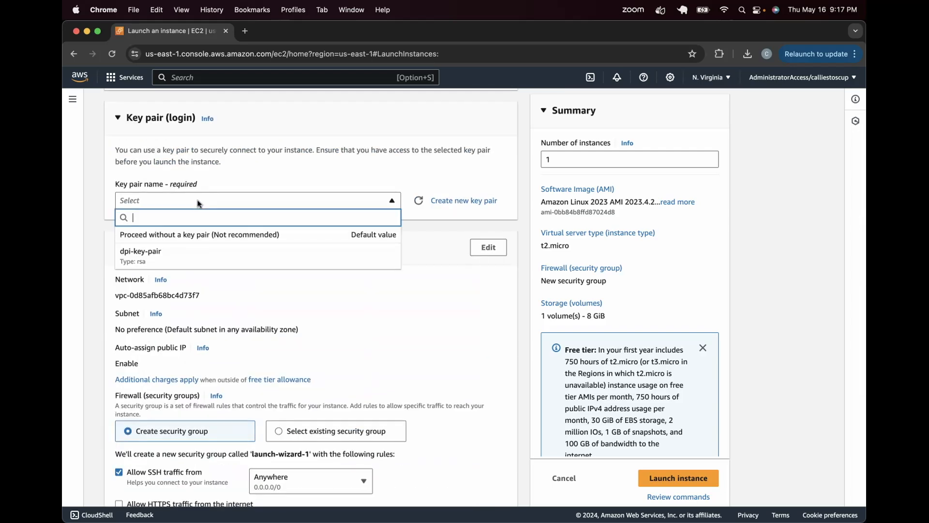
{"action": "left_click", "coordinate": [185, 254]}
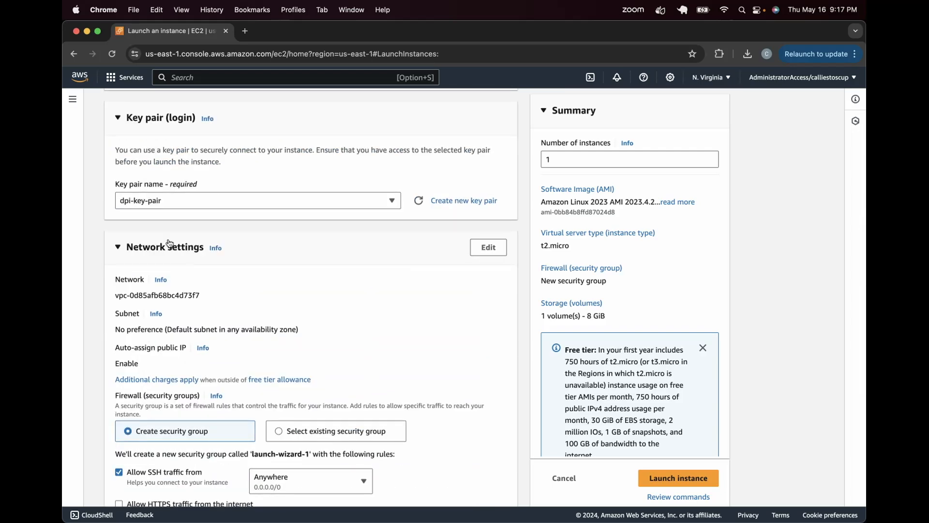
{"action": "scroll", "coordinate": [230, 252], "scroll_direction": "down", "scroll_amount": 5}
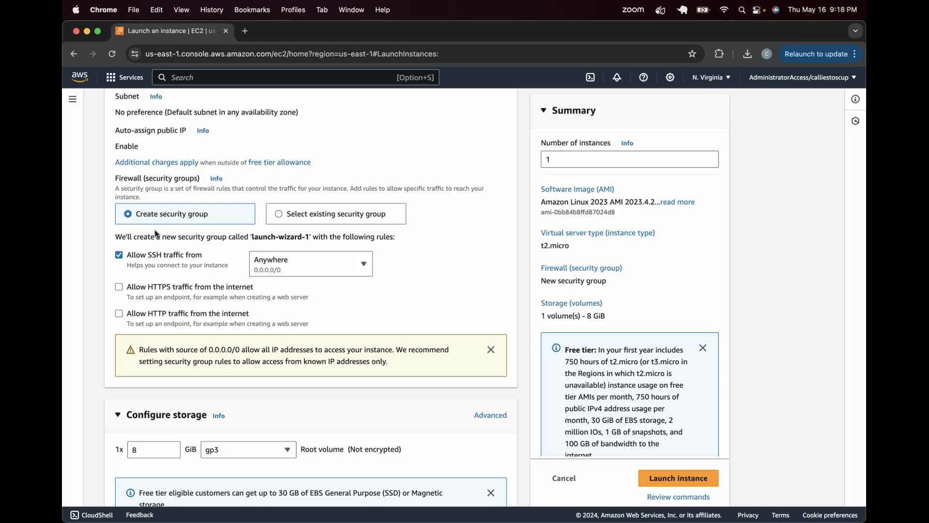
{"action": "scroll", "coordinate": [154, 237], "scroll_direction": "down", "scroll_amount": 2}
{"action": "scroll", "coordinate": [156, 234], "scroll_direction": "down", "scroll_amount": 1}
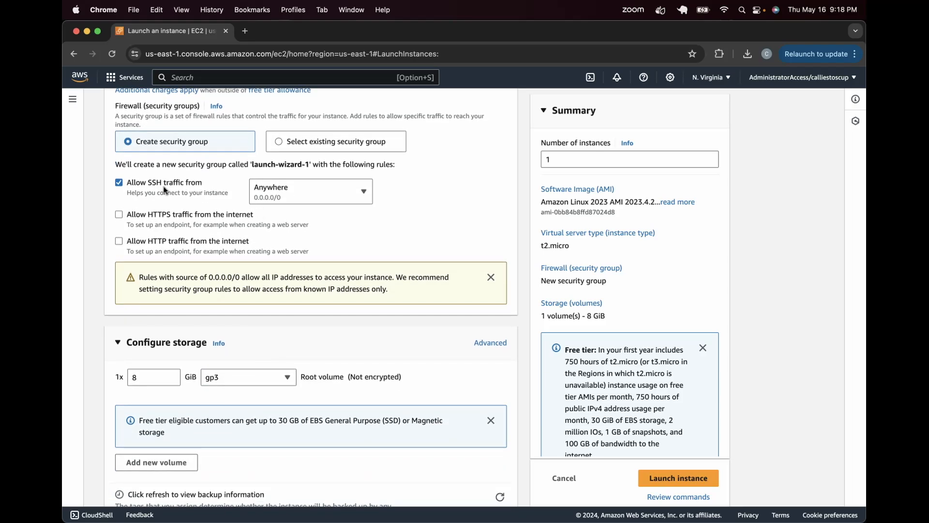
{"action": "scroll", "coordinate": [165, 190], "scroll_direction": "up", "scroll_amount": 8}
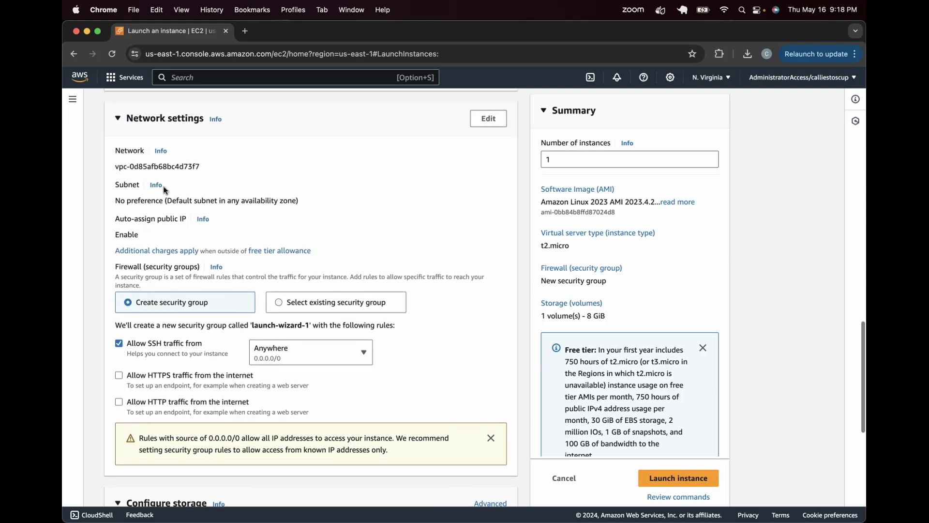
{"action": "scroll", "coordinate": [140, 184], "scroll_direction": "down", "scroll_amount": 4}
Place the instance in dip-vpc's dip-private-subnet with public IP auto-assignment disabled.
{"action": "left_click", "coordinate": [489, 130]}
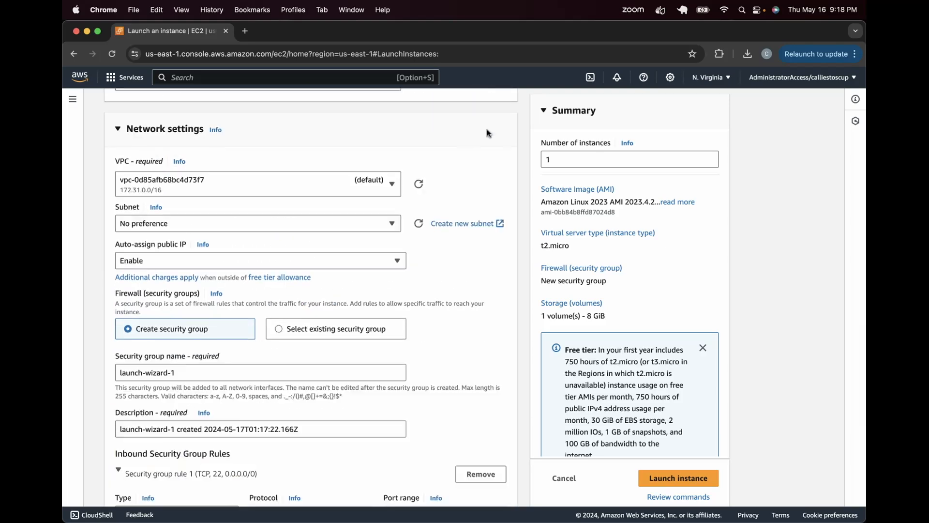
{"action": "left_click", "coordinate": [246, 181]}
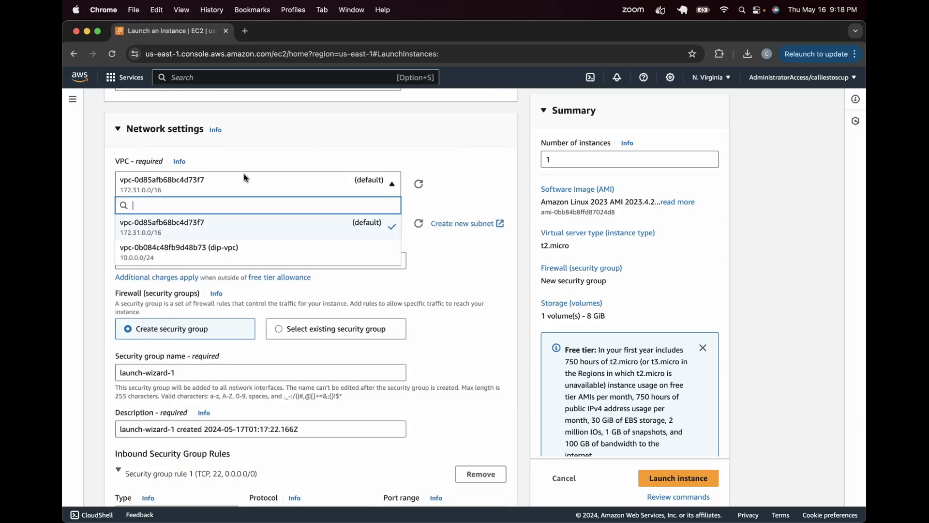
{"action": "left_click", "coordinate": [218, 252]}
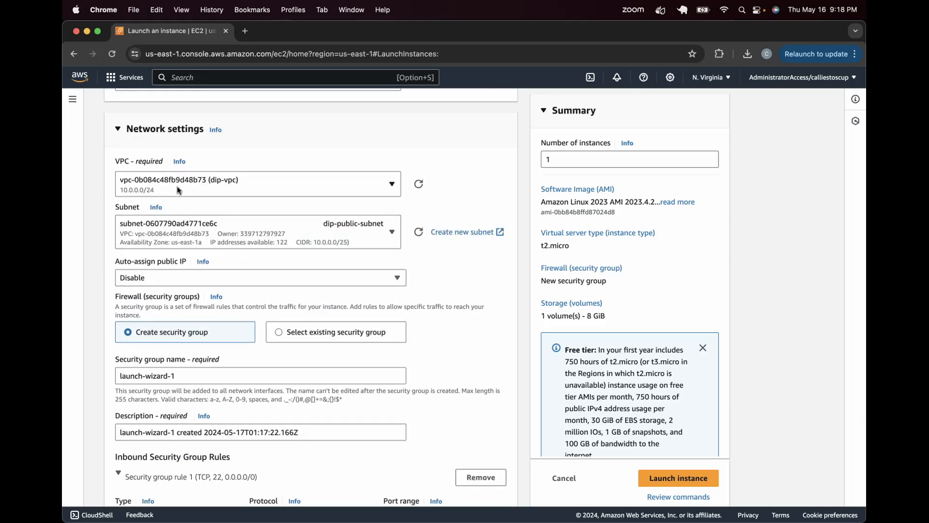
{"action": "left_click", "coordinate": [199, 240]}
{"action": "left_click", "coordinate": [192, 324]}
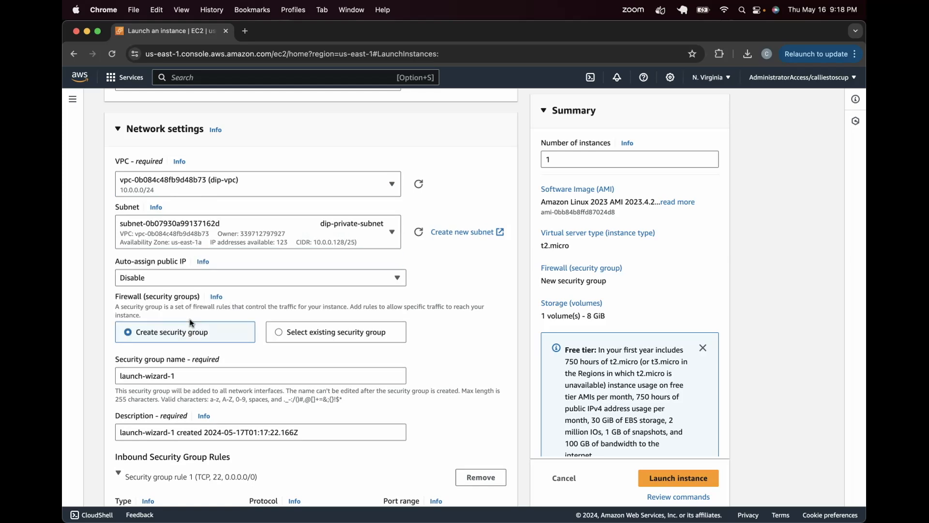
{"action": "left_click", "coordinate": [121, 280]}
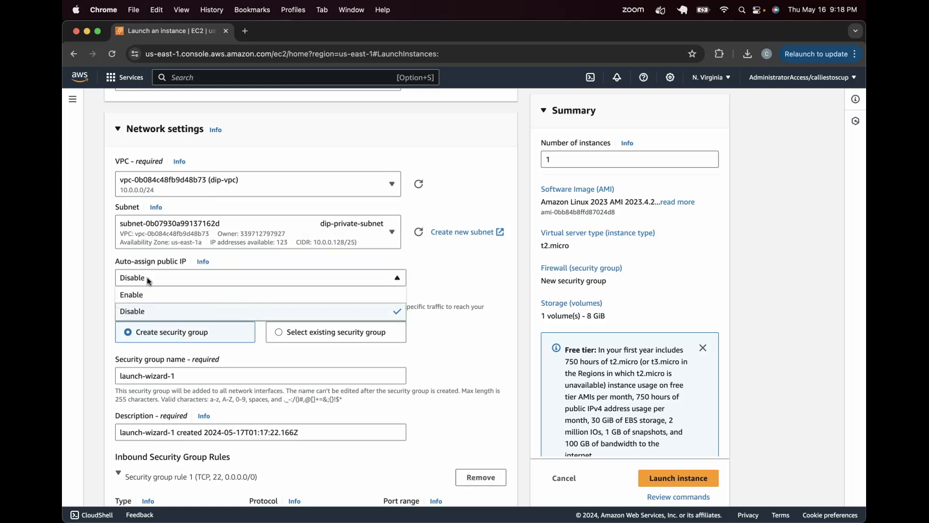
{"action": "left_click", "coordinate": [140, 313]}
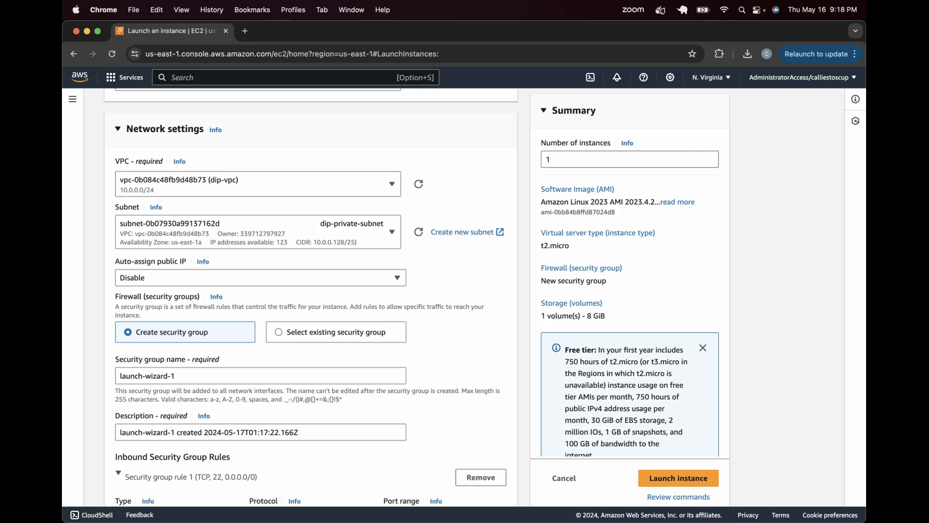
Restrict the SSH inbound rule's source to My IP.
{"action": "scroll", "coordinate": [107, 393], "scroll_direction": "down", "scroll_amount": 5}
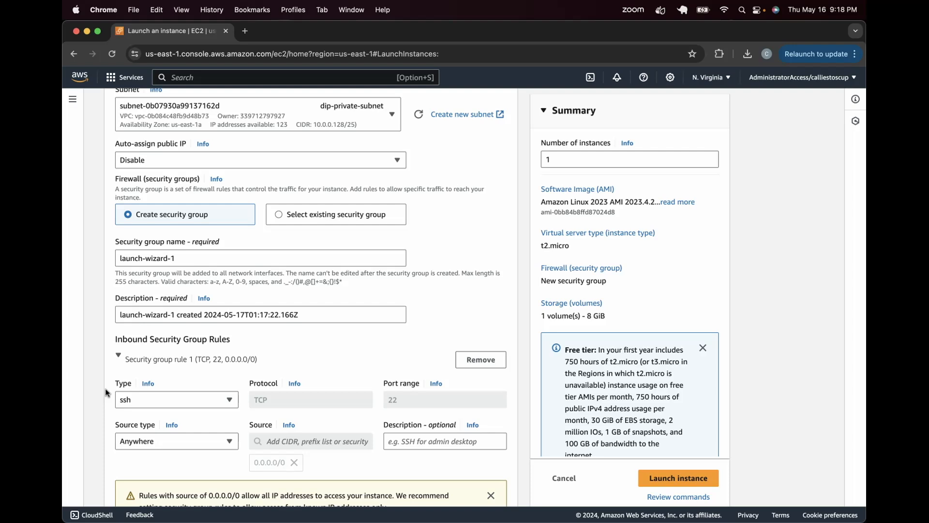
{"action": "scroll", "coordinate": [107, 392], "scroll_direction": "down", "scroll_amount": 3}
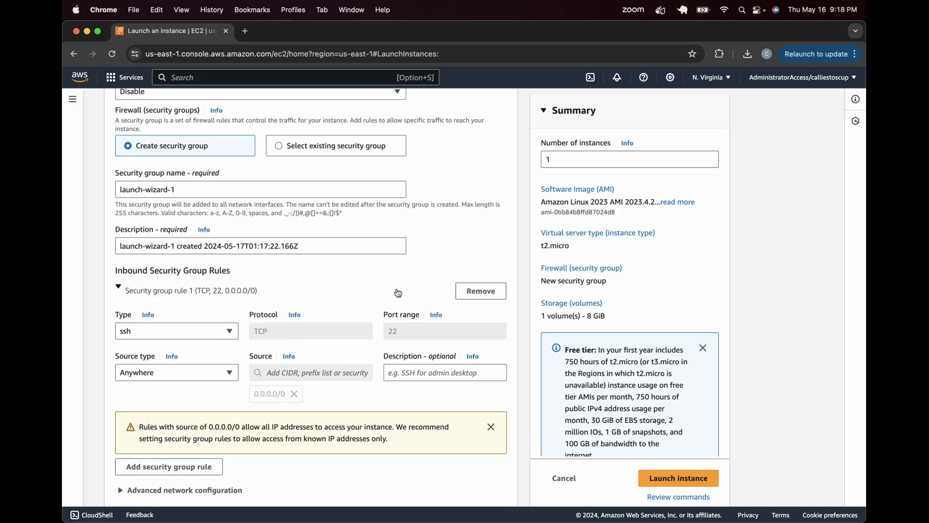
{"action": "left_click", "coordinate": [211, 372]}
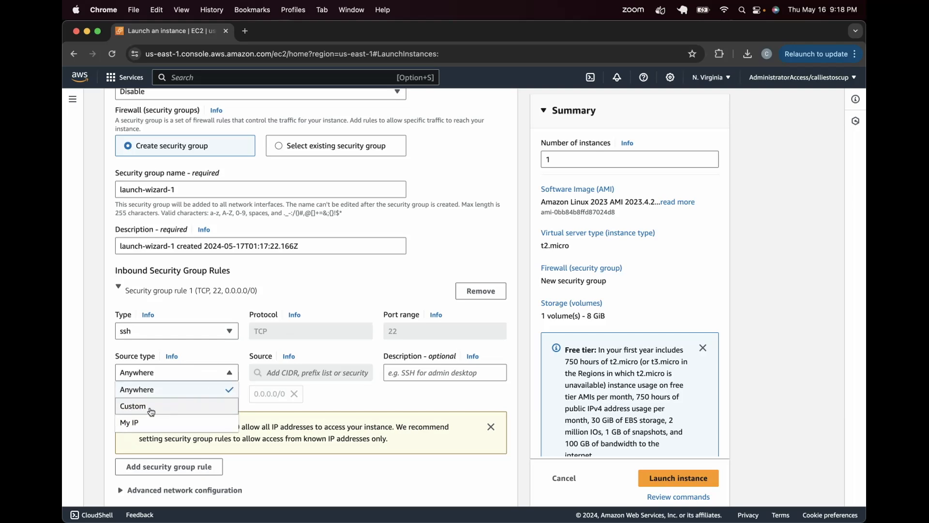
{"action": "left_click", "coordinate": [147, 422]}
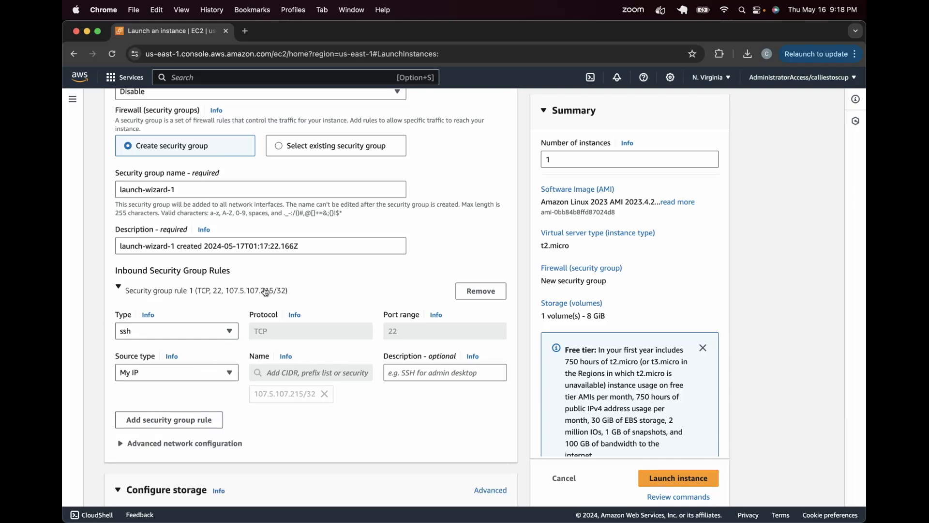
{"action": "scroll", "coordinate": [265, 292], "scroll_direction": "down", "scroll_amount": 3}
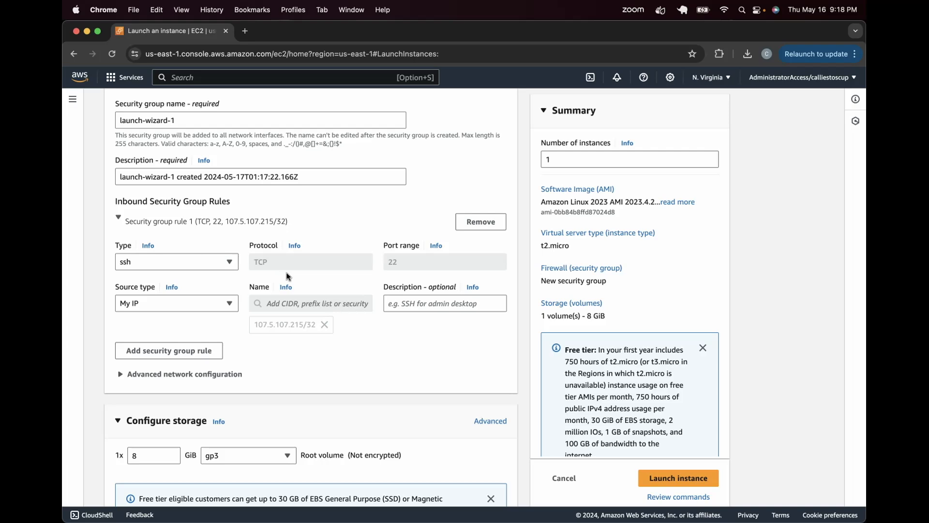
{"action": "scroll", "coordinate": [289, 277], "scroll_direction": "down", "scroll_amount": 5}
{"action": "scroll", "coordinate": [289, 271], "scroll_direction": "up", "scroll_amount": 10}
{"action": "scroll", "coordinate": [288, 268], "scroll_direction": "up", "scroll_amount": 10}
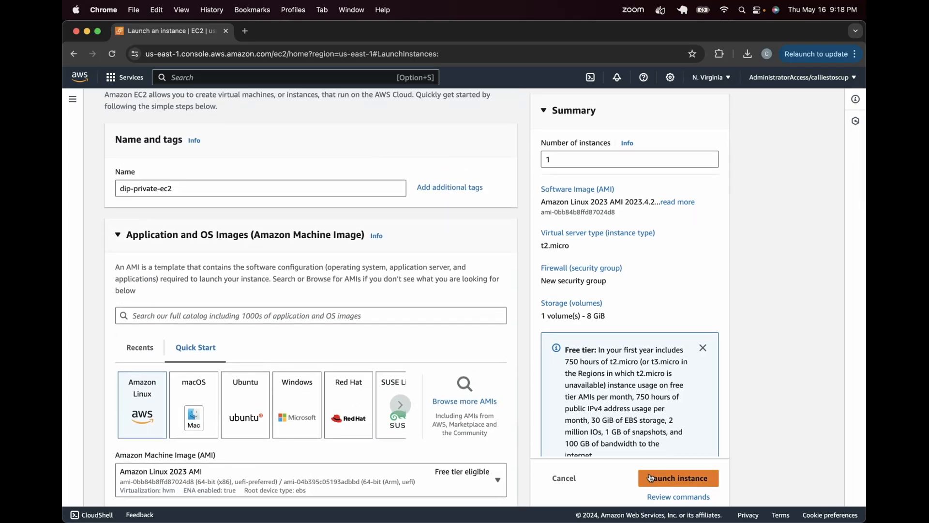
Launch dip-private-ec2, refresh until it is Running, and view its summary with private IP 10.0.0.137.
{"action": "left_click", "coordinate": [651, 477]}
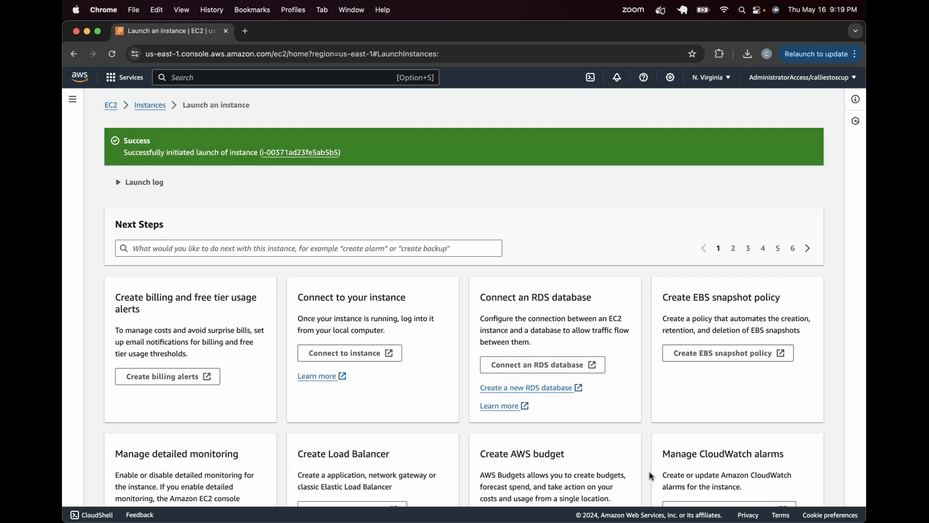
{"action": "left_click", "coordinate": [306, 153]}
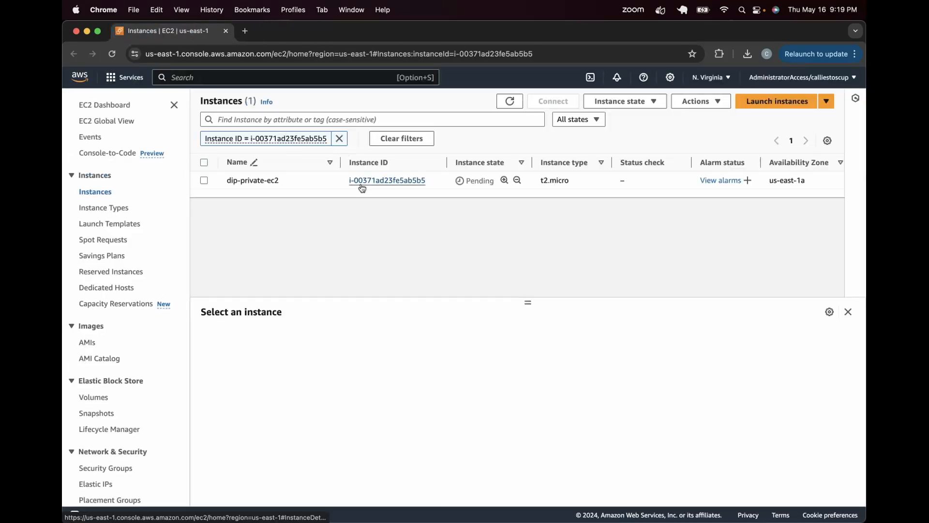
{"action": "left_click", "coordinate": [510, 102]}
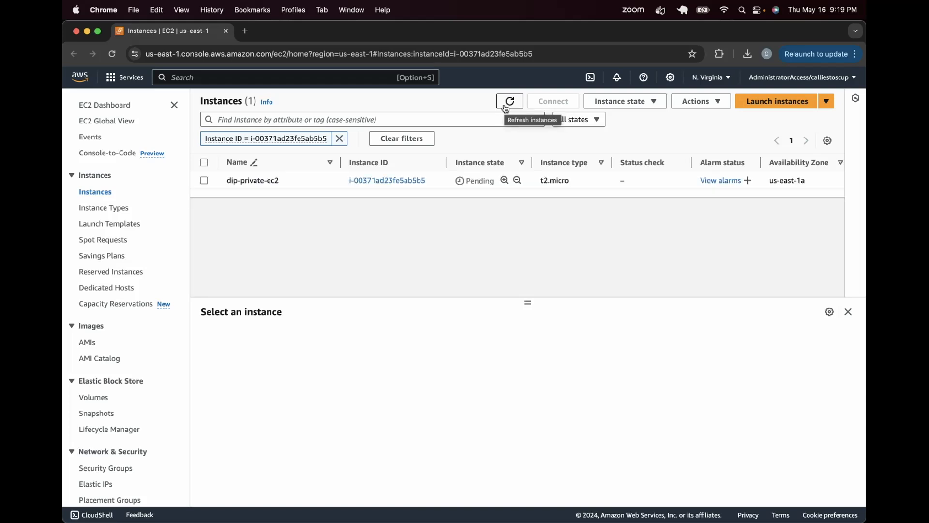
{"action": "left_click", "coordinate": [510, 103]}
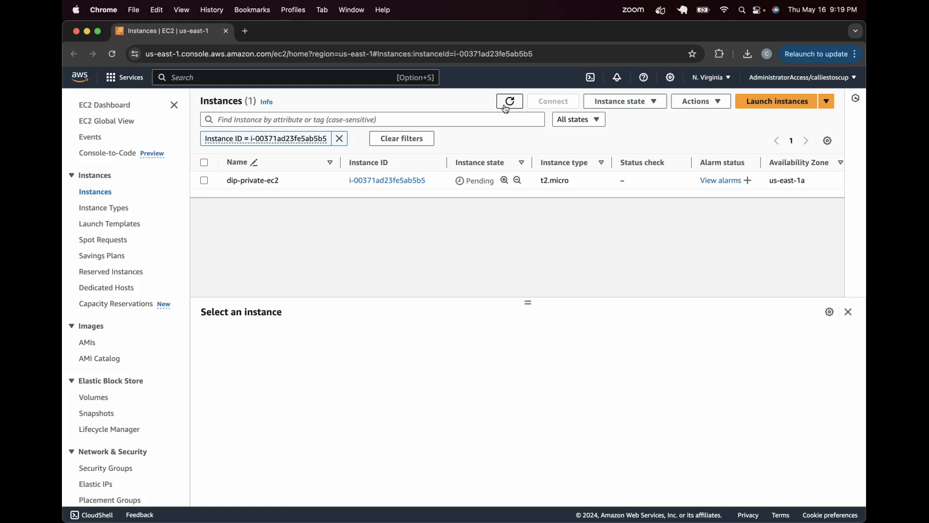
{"action": "left_click", "coordinate": [506, 107]}
{"action": "left_click", "coordinate": [506, 107]}
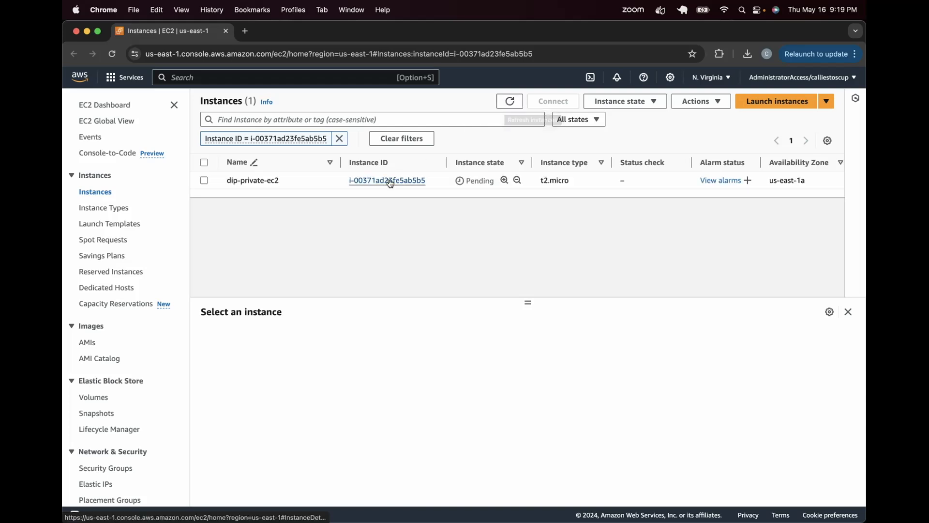
{"action": "left_click", "coordinate": [389, 181]}
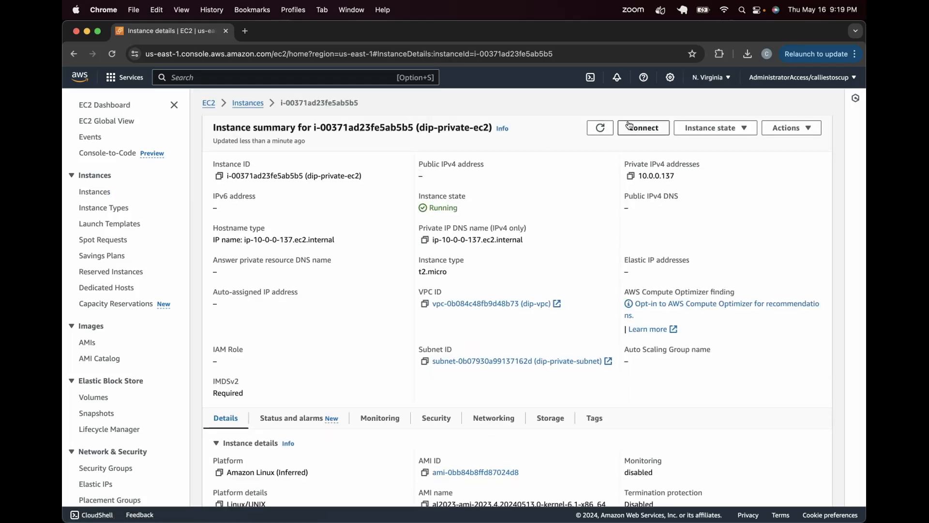
{"action": "left_click", "coordinate": [629, 127]}
Copy dip-private-ec2's SSH command, exit the public instance session, and run that command in Terminal.
{"action": "left_click", "coordinate": [122, 354]}
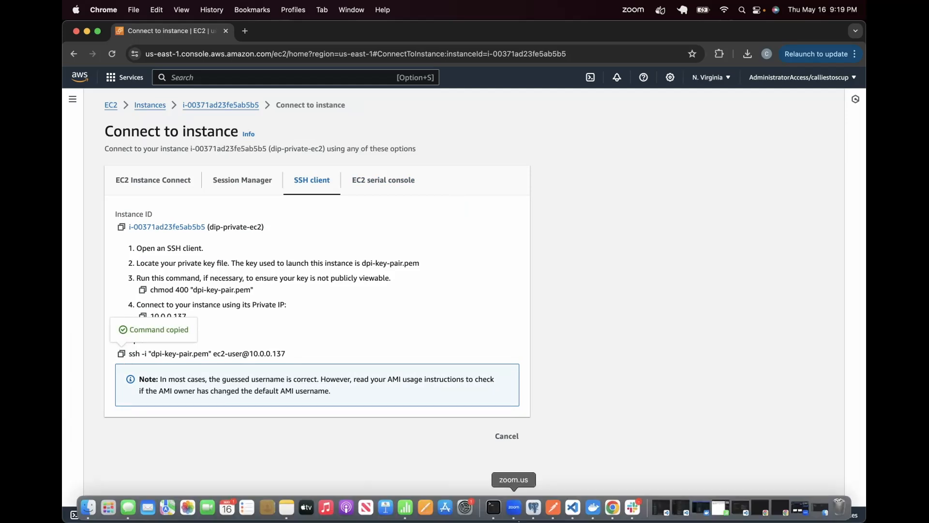
{"action": "left_click", "coordinate": [493, 508]}
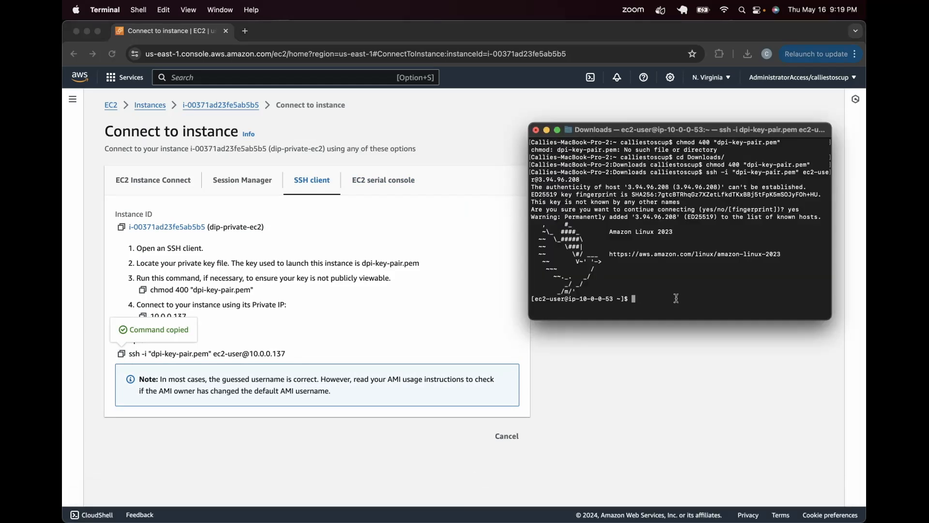
{"action": "type", "text": "exit"}
{"action": "key", "text": "Return"}
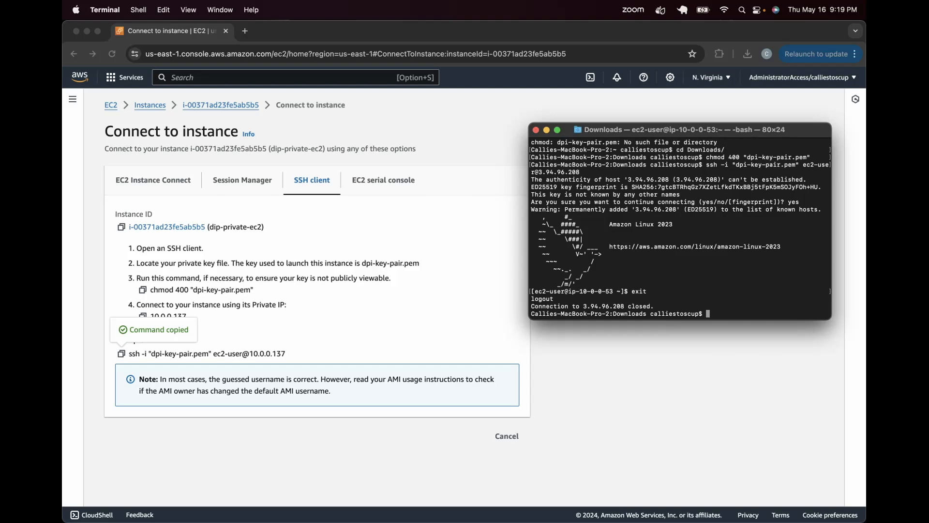
{"action": "left_click_drag", "start_coordinate": [649, 293], "coordinate": [479, 291]}
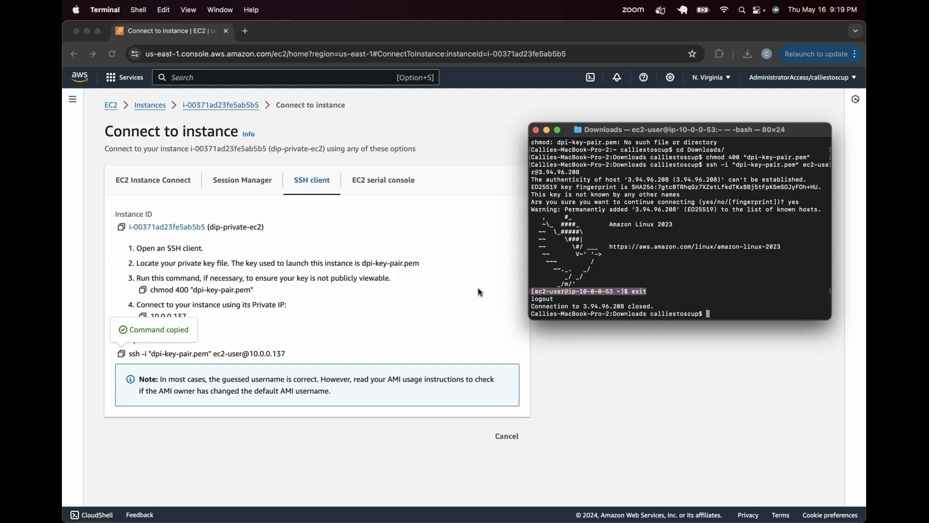
{"action": "left_click", "coordinate": [737, 313]}
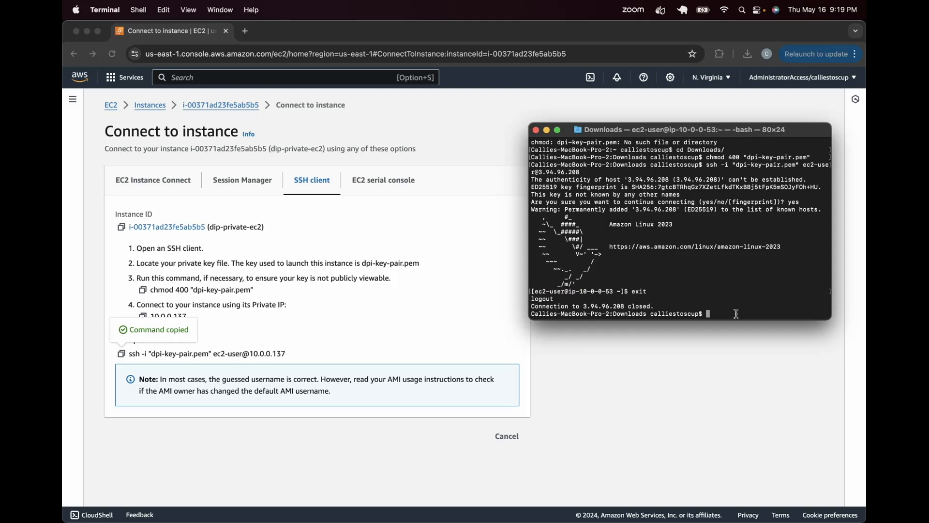
{"action": "key", "text": "super+v"}
{"action": "key", "text": "Return"}
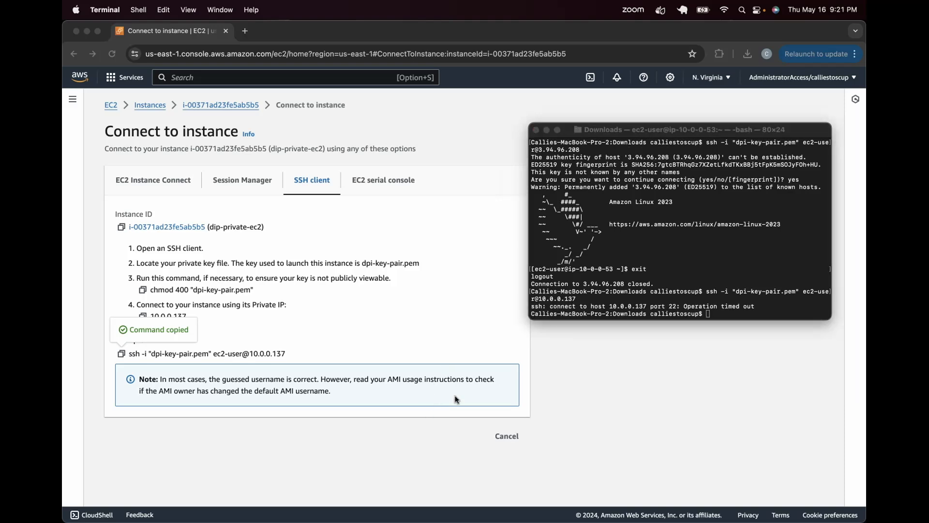
Highlight the 'Operation timed out' error from the SSH attempt to the private instance.
{"action": "left_click", "coordinate": [771, 303]}
{"action": "left_click_drag", "start_coordinate": [769, 306], "coordinate": [529, 306]}
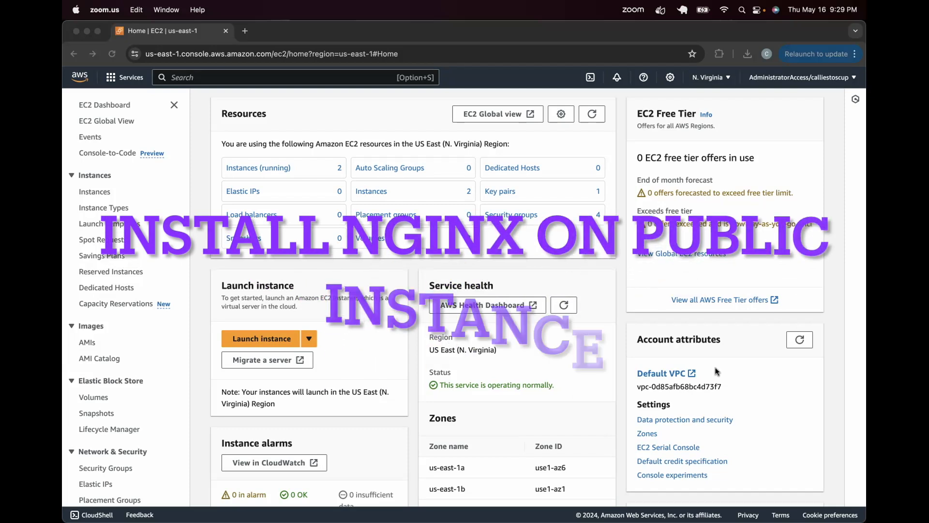
Copy the example SSH command for dip-public-ec2 at 3.94.96.208 from its connection instructions.
{"action": "left_click", "coordinate": [237, 172]}
{"action": "left_click", "coordinate": [237, 173]}
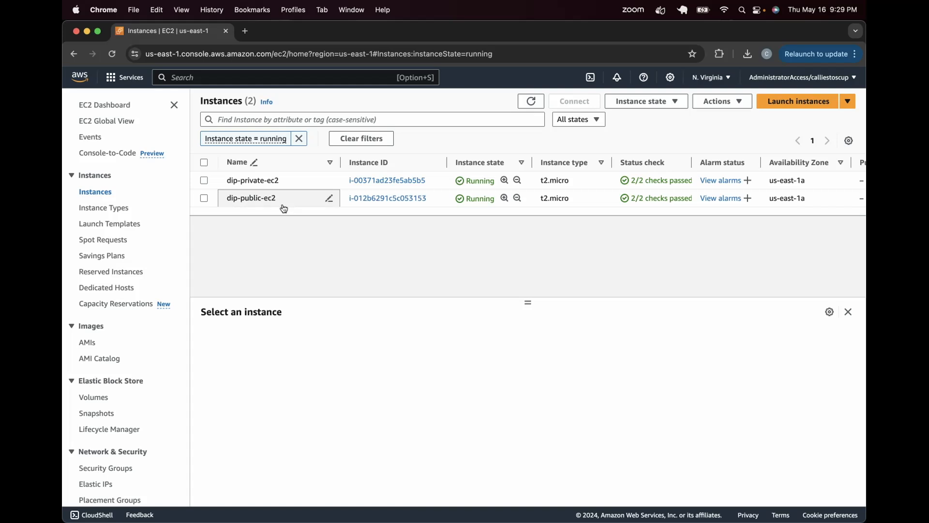
{"action": "mouse_move", "coordinate": [602, 517]}
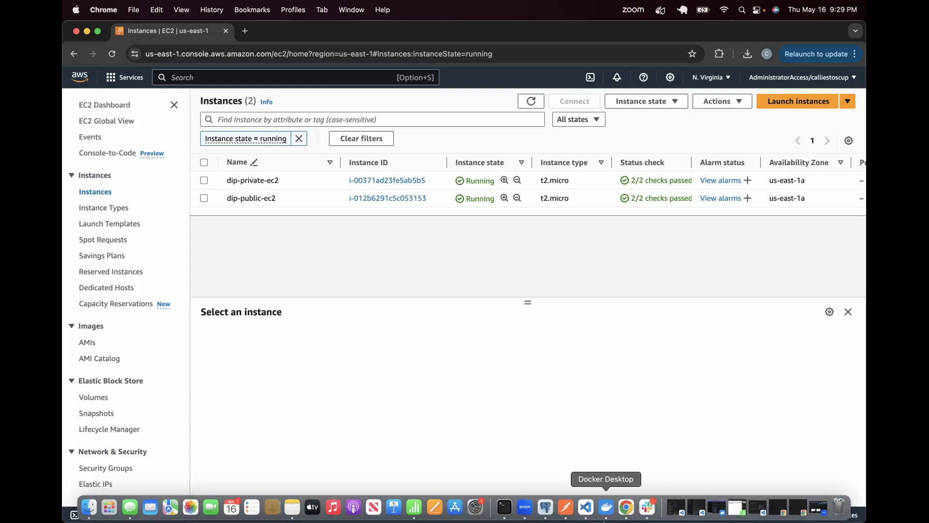
{"action": "left_click", "coordinate": [507, 510]}
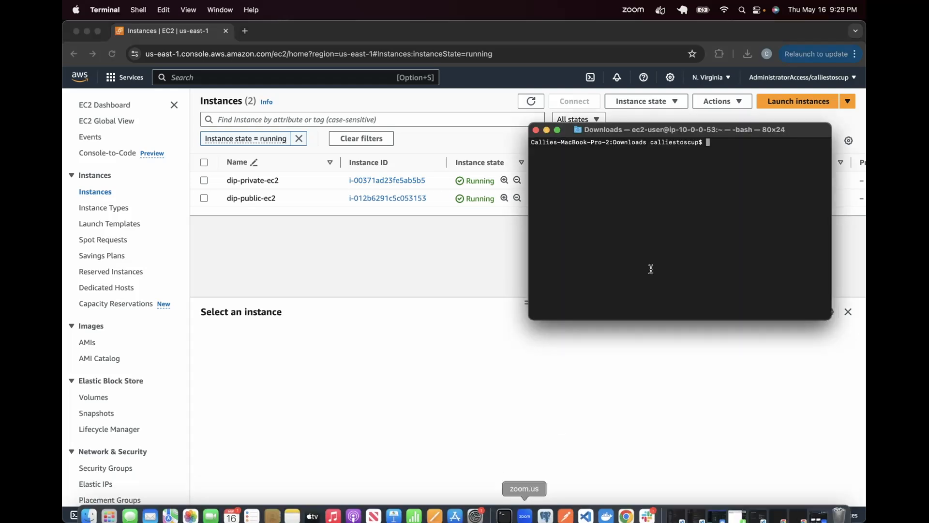
{"action": "left_click", "coordinate": [323, 192]}
{"action": "left_click", "coordinate": [408, 199]}
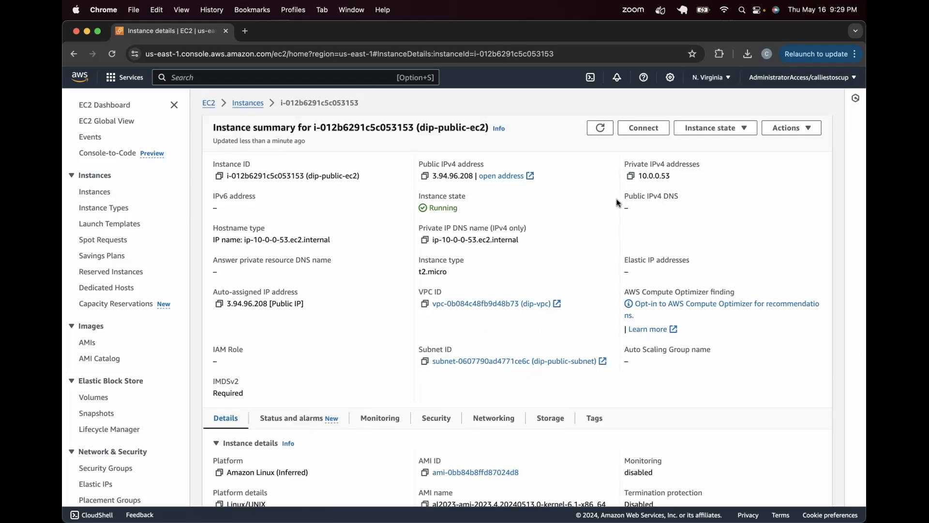
{"action": "left_click", "coordinate": [644, 128]}
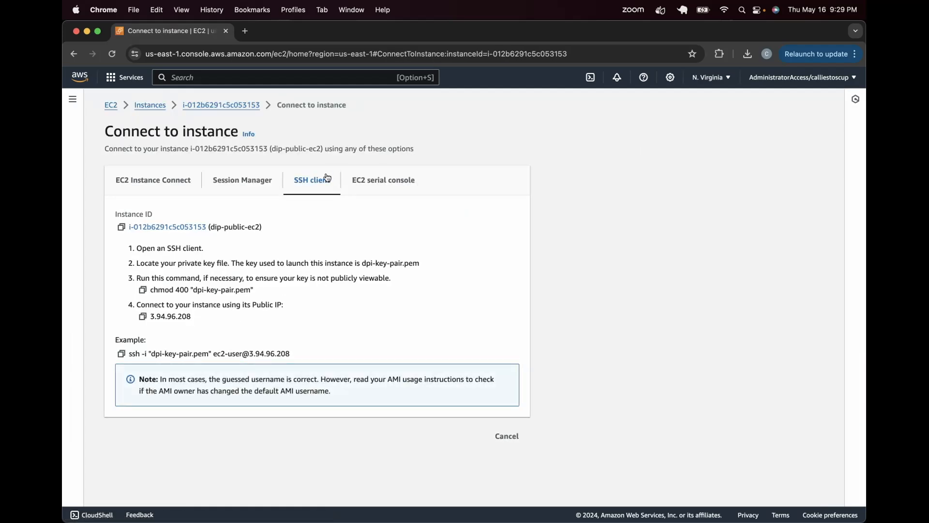
{"action": "left_click", "coordinate": [121, 354]}
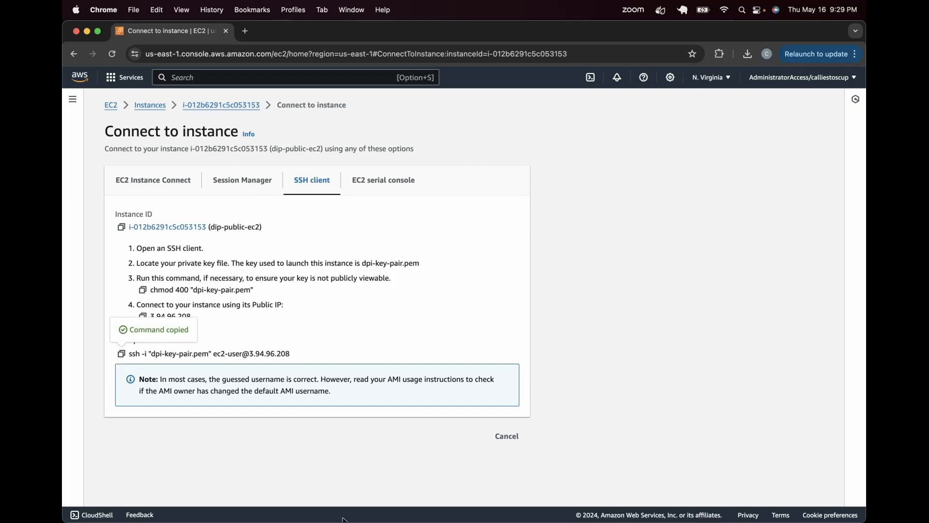
Run the copied SSH command to log into dip-public-ec2 at 3.94.96.208 as ec2-user.
{"action": "mouse_move", "coordinate": [432, 513]}
{"action": "left_click", "coordinate": [503, 507]}
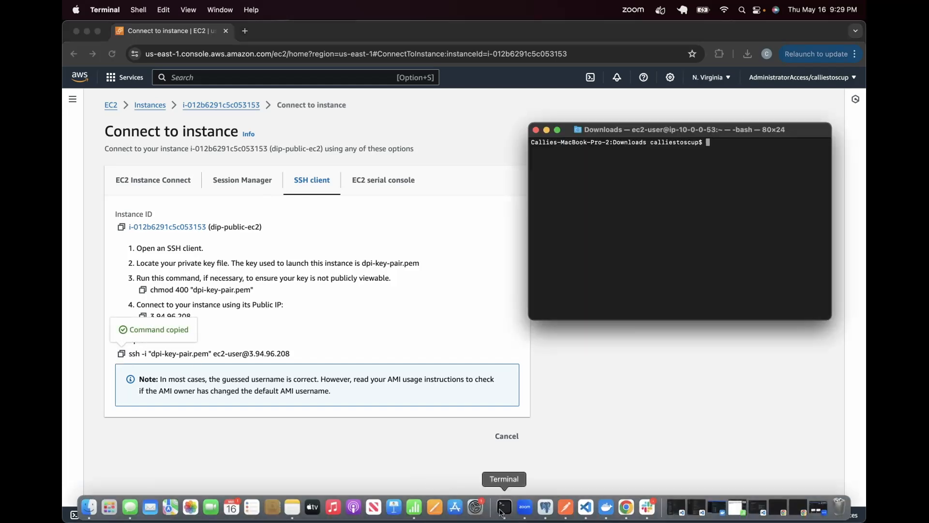
{"action": "key", "text": "super+v"}
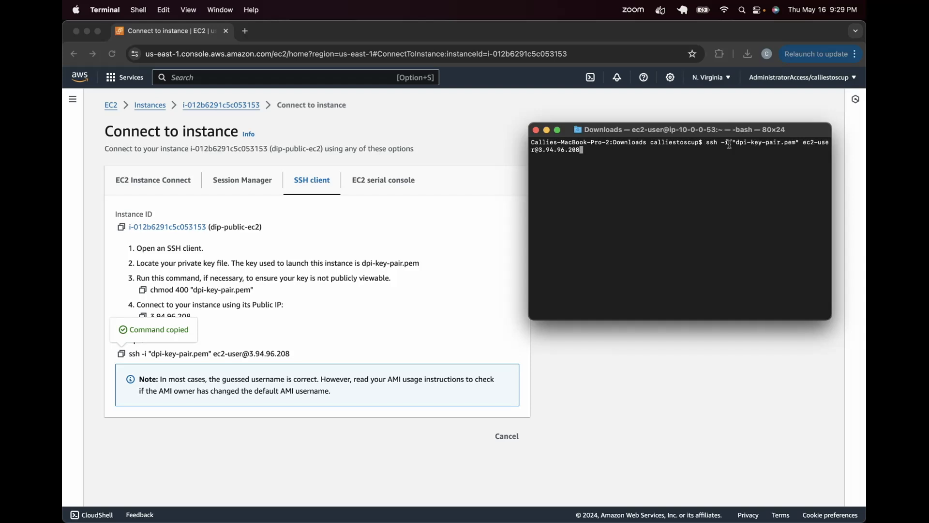
{"action": "key", "text": "Return"}
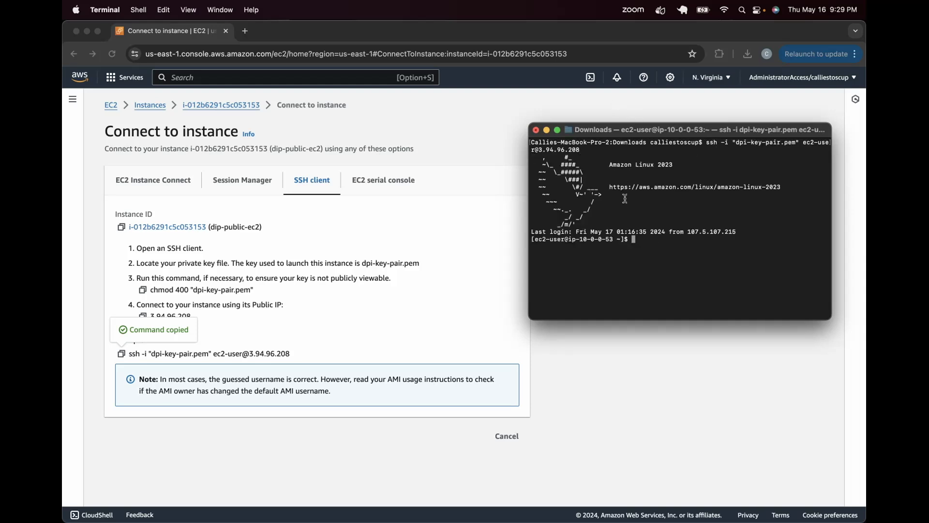
{"action": "left_click_drag", "start_coordinate": [626, 237], "coordinate": [526, 239]}
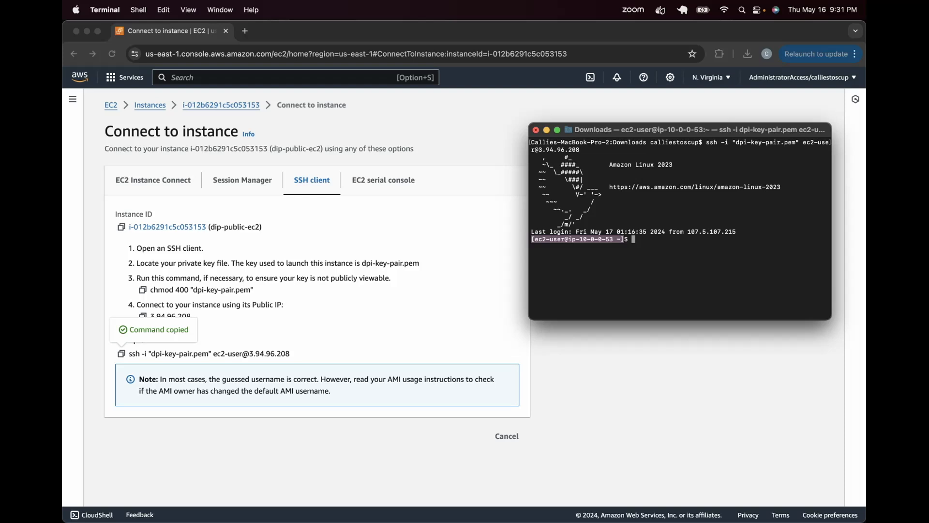
Install nginx on the public instance with 'sudo yum install nginx', answering y to confirm.
{"action": "left_click", "coordinate": [659, 262]}
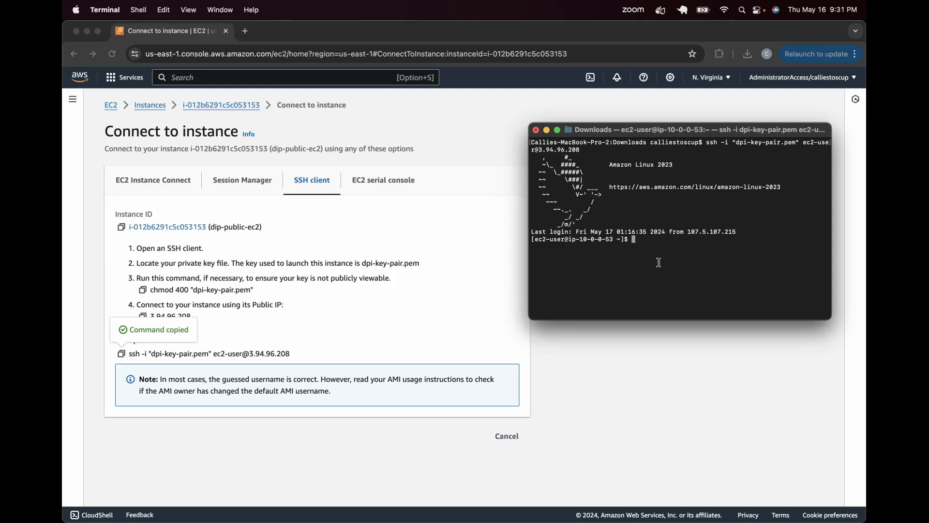
{"action": "type", "text": "sudo yum install nginx"}
{"action": "key", "text": "Return"}
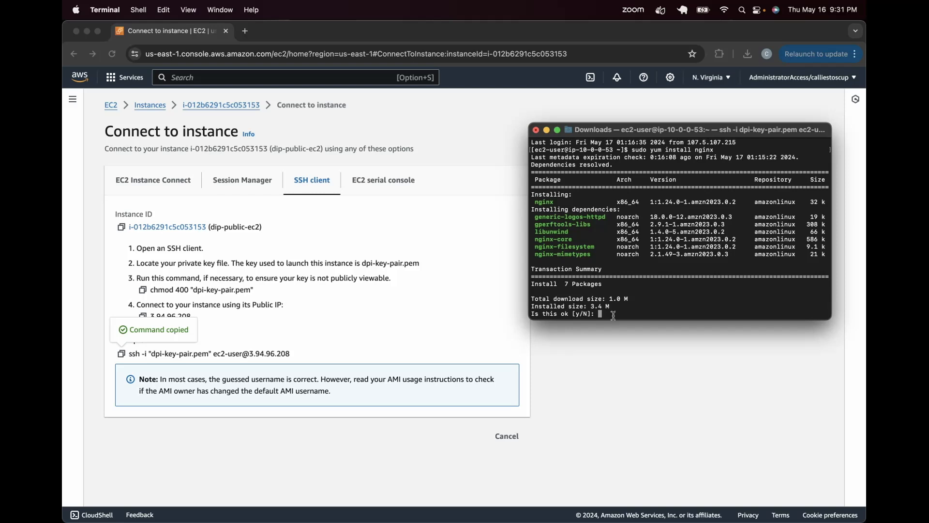
{"action": "type", "text": "y"}
{"action": "key", "text": "Return"}
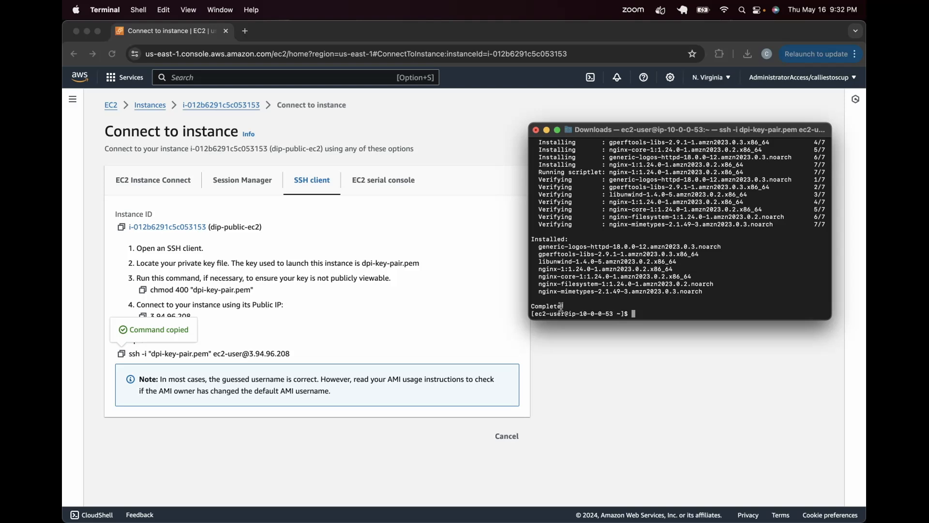
{"action": "left_click_drag", "start_coordinate": [569, 305], "coordinate": [504, 304]}
{"action": "left_click", "coordinate": [689, 312]}
Start the nginx service with 'sudo systemctl start nginx'.
{"action": "type", "text": "sudo systemctl s"}
{"action": "key", "text": "BackSpace"}
{"action": "type", "text": "st"}
{"action": "type", "text": "ar ngi"}
{"action": "key", "text": "BackSpace"}
{"action": "key", "text": "BackSpace"}
{"action": "key", "text": "BackSpace"}
{"action": "key", "text": "BackSpace"}
{"action": "type", "text": "t nginx"}
{"action": "key", "text": "Return"}
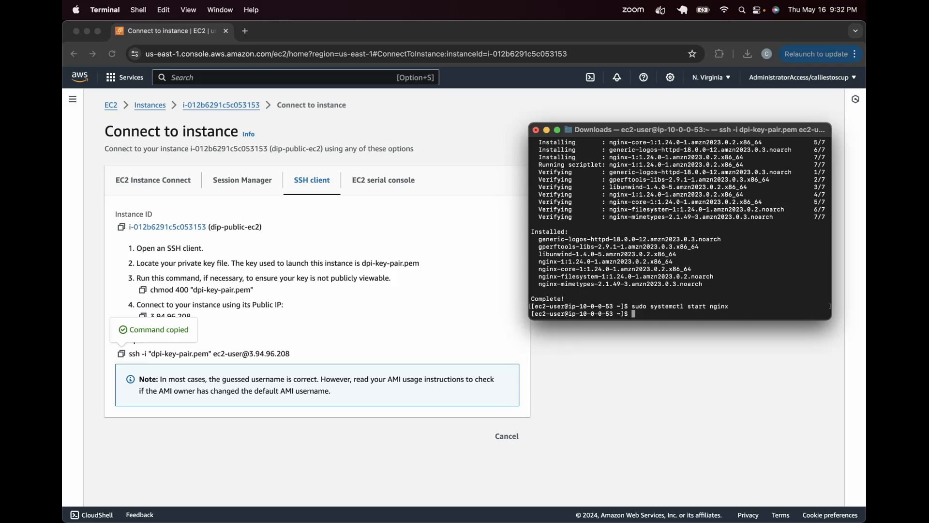
Run 'curl localhost' and review the returned 'Welcome to nginx!' HTML page.
{"action": "left_click_drag", "start_coordinate": [635, 311], "coordinate": [655, 311]}
{"action": "left_click", "coordinate": [654, 313]}
{"action": "type", "text": "curl localhost"}
{"action": "key", "text": "Return"}
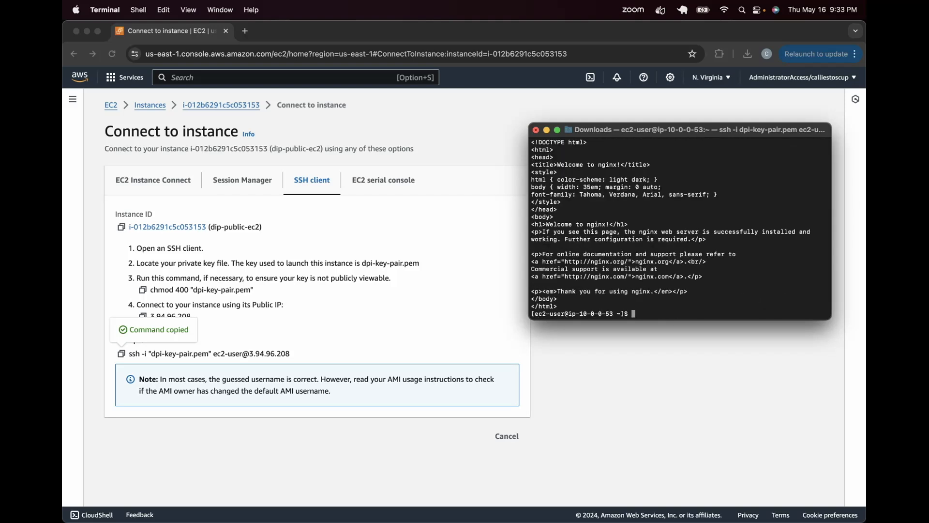
{"action": "scroll", "coordinate": [667, 286], "scroll_direction": "up", "scroll_amount": 3}
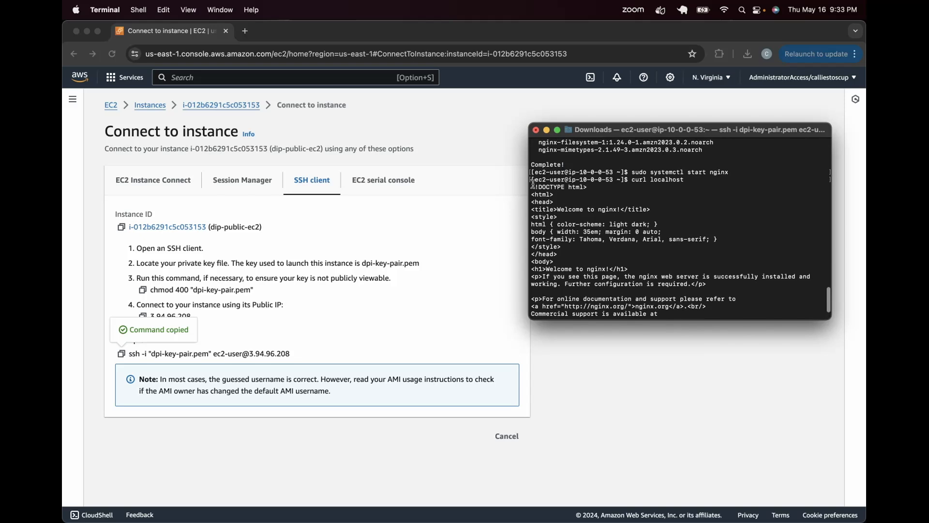
{"action": "left_click_drag", "start_coordinate": [532, 187], "coordinate": [602, 321]}
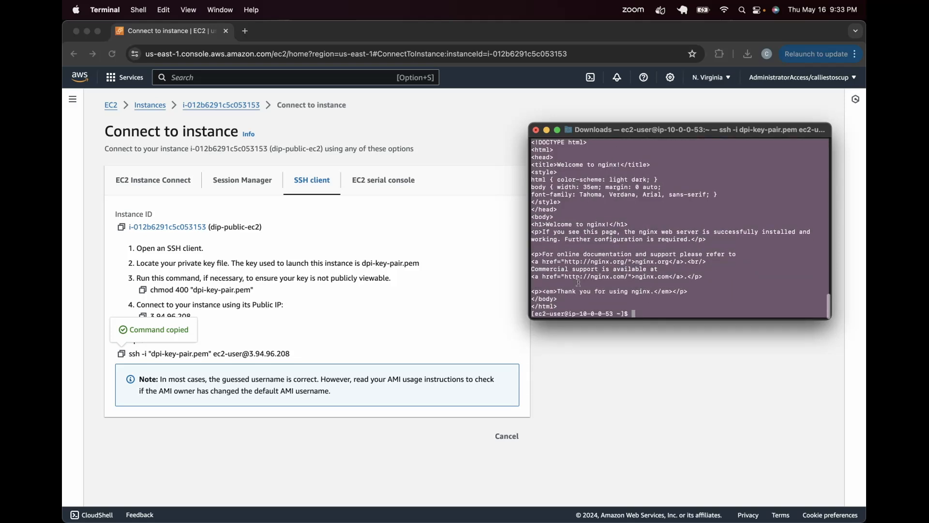
{"action": "left_click", "coordinate": [613, 153]}
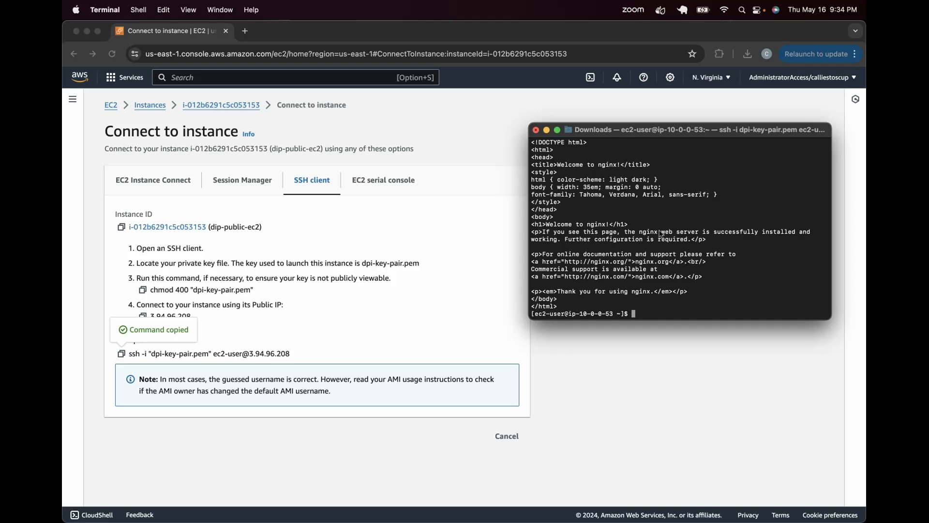
Copy the instance's public IPv4 address and load it in a new browser tab.
{"action": "left_click", "coordinate": [288, 135]}
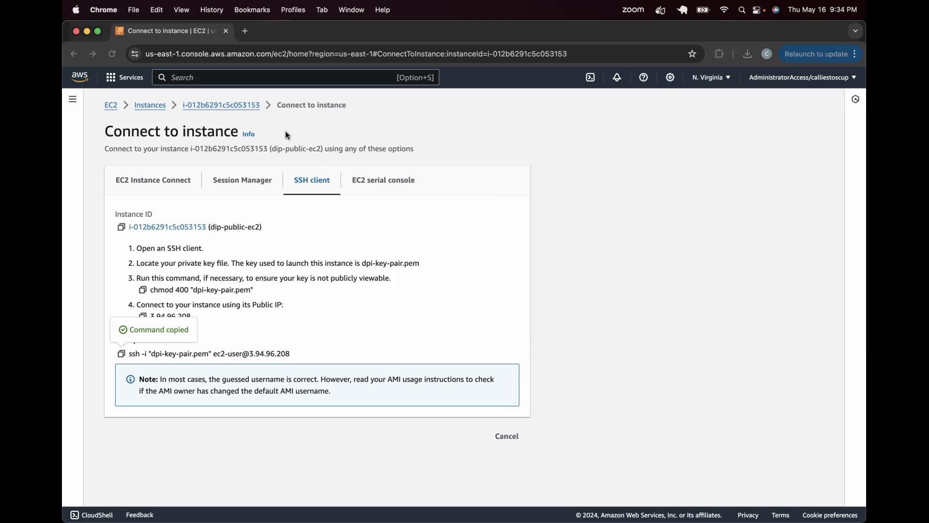
{"action": "left_click", "coordinate": [202, 107]}
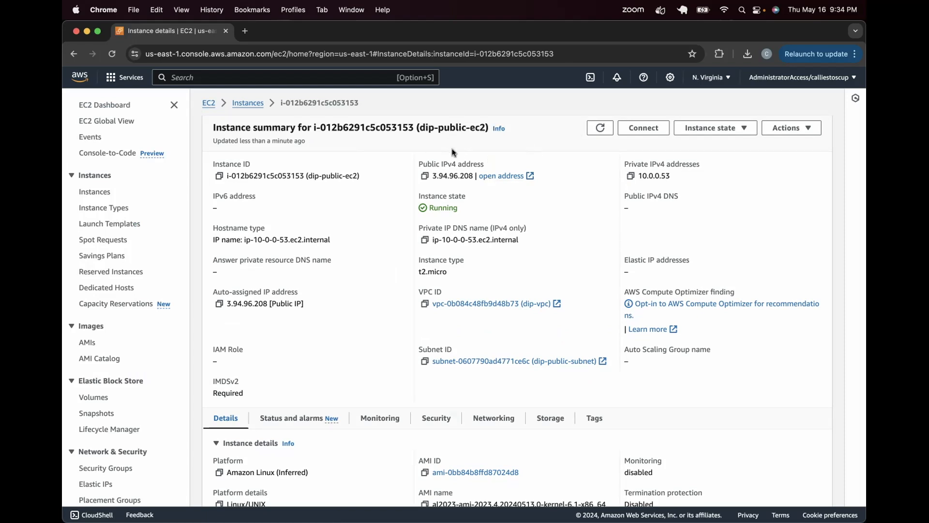
{"action": "left_click", "coordinate": [428, 178]}
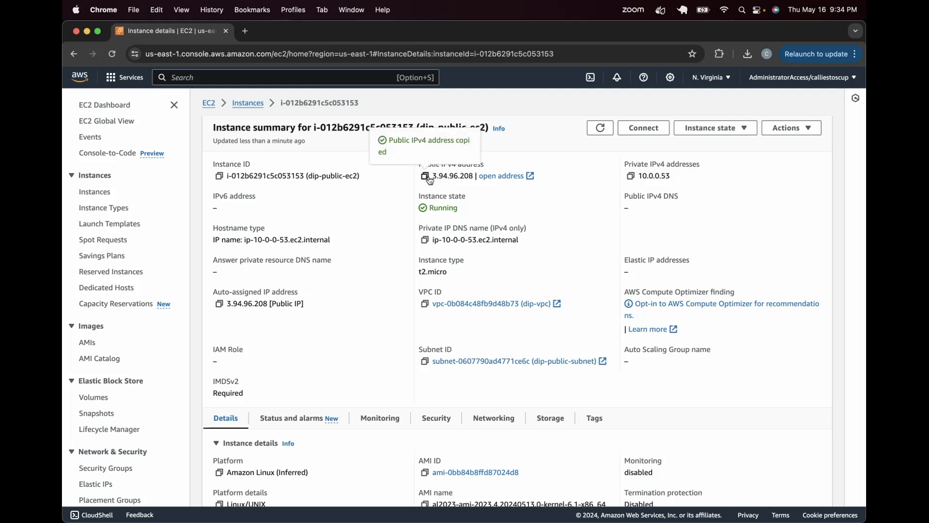
{"action": "left_click", "coordinate": [245, 32]}
{"action": "key", "text": "super+v"}
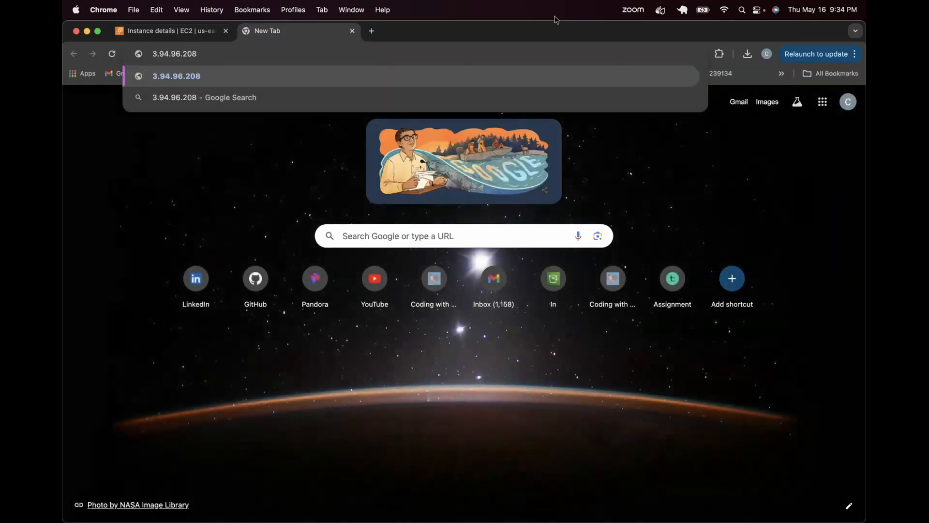
{"action": "key", "text": "Return"}
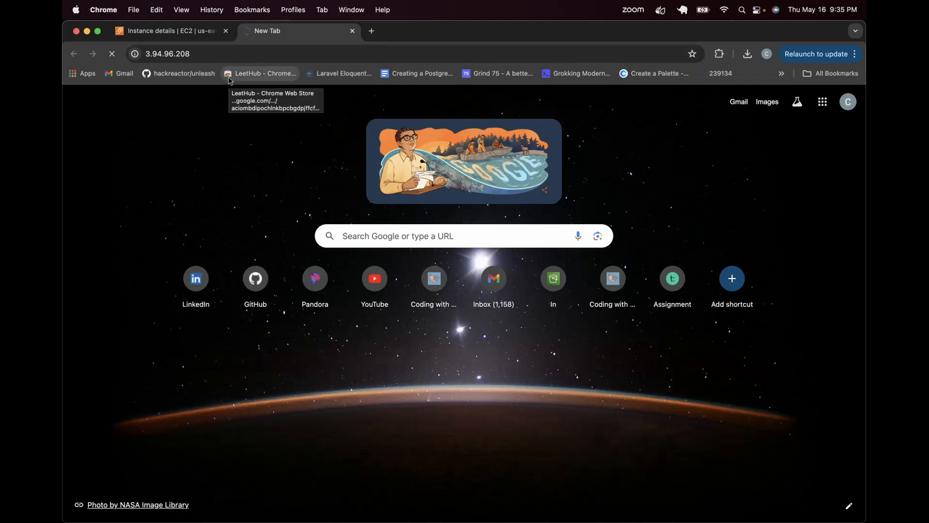
Review the instance's Security tab and its inbound SSH port 22 rule.
{"action": "left_click", "coordinate": [204, 34]}
{"action": "scroll", "coordinate": [276, 341], "scroll_direction": "down", "scroll_amount": 3}
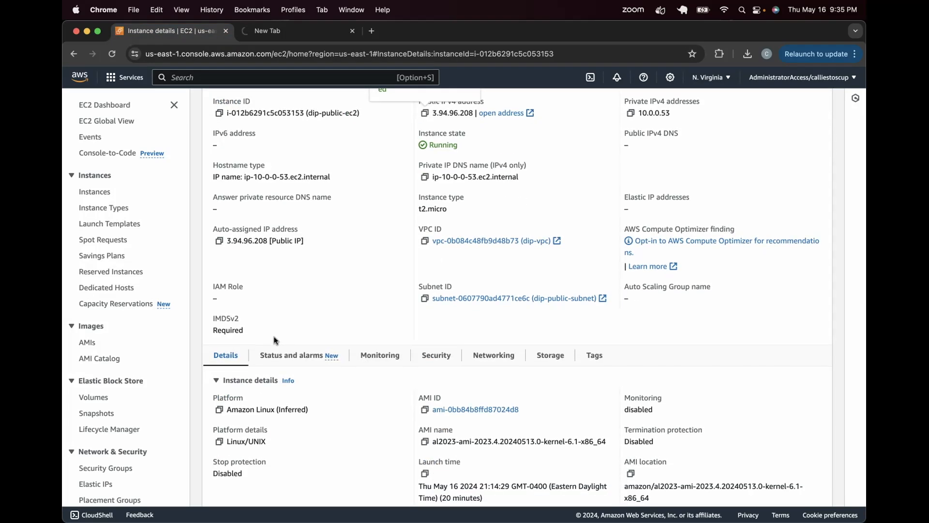
{"action": "left_click", "coordinate": [443, 364]}
{"action": "scroll", "coordinate": [443, 364], "scroll_direction": "down", "scroll_amount": 5}
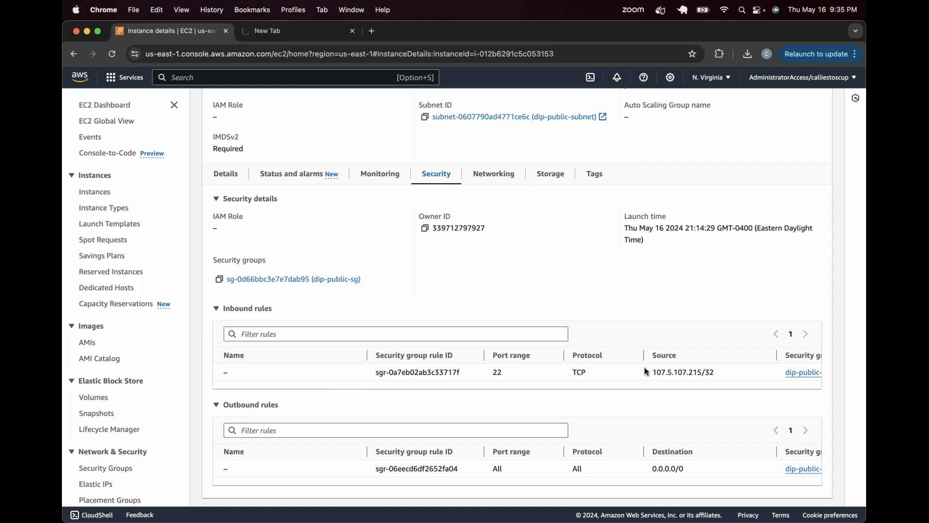
{"action": "scroll", "coordinate": [604, 373], "scroll_direction": "right", "scroll_amount": 5}
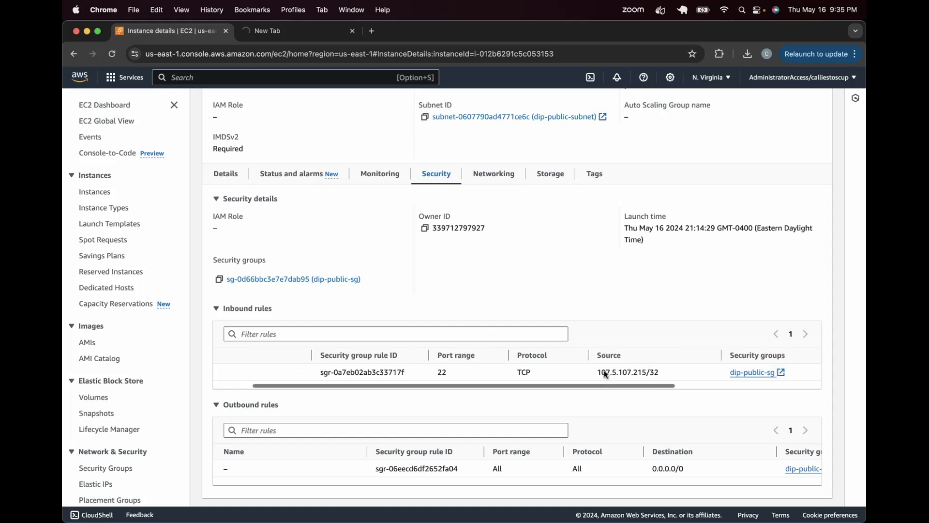
{"action": "scroll", "coordinate": [500, 379], "scroll_direction": "left", "scroll_amount": 5}
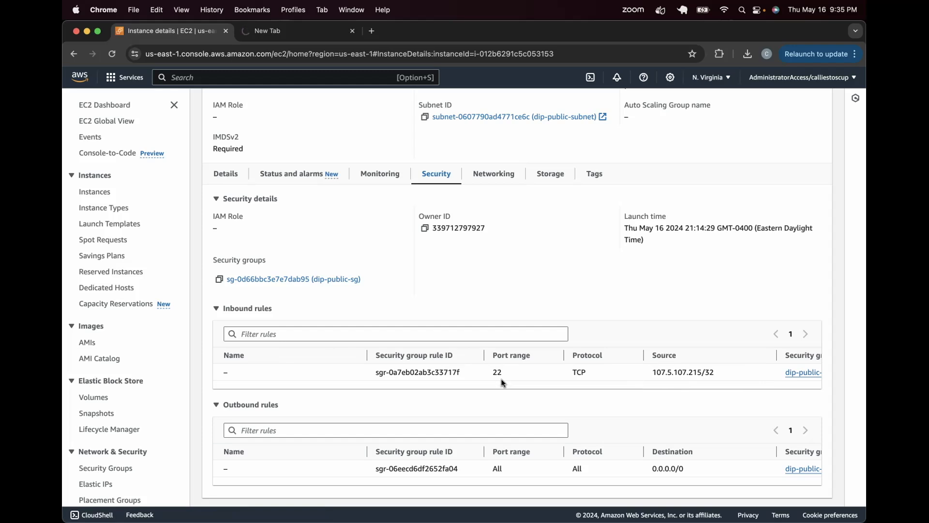
{"action": "scroll", "coordinate": [501, 382], "scroll_direction": "right", "scroll_amount": 5}
{"action": "left_click_drag", "start_coordinate": [767, 372], "coordinate": [677, 373]}
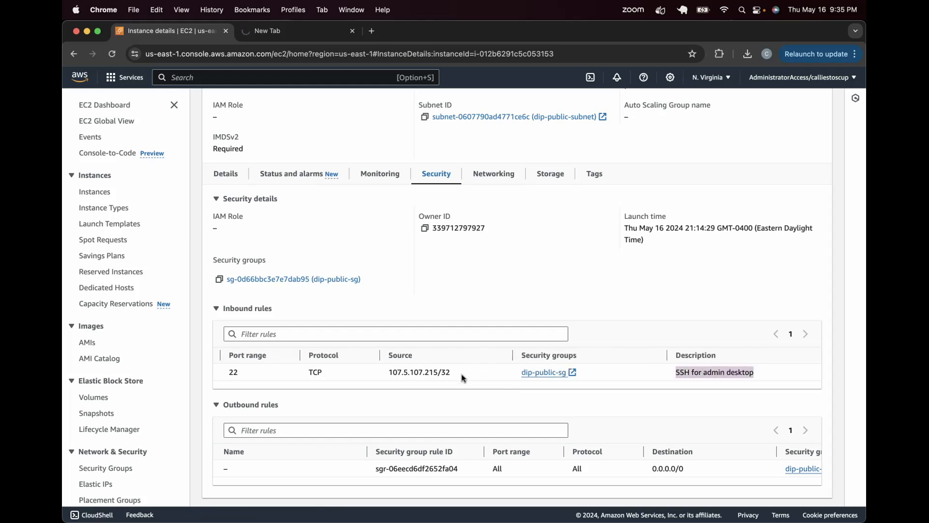
Recheck the public IP tab, then open the dip-public-sg security group.
{"action": "left_click", "coordinate": [307, 32]}
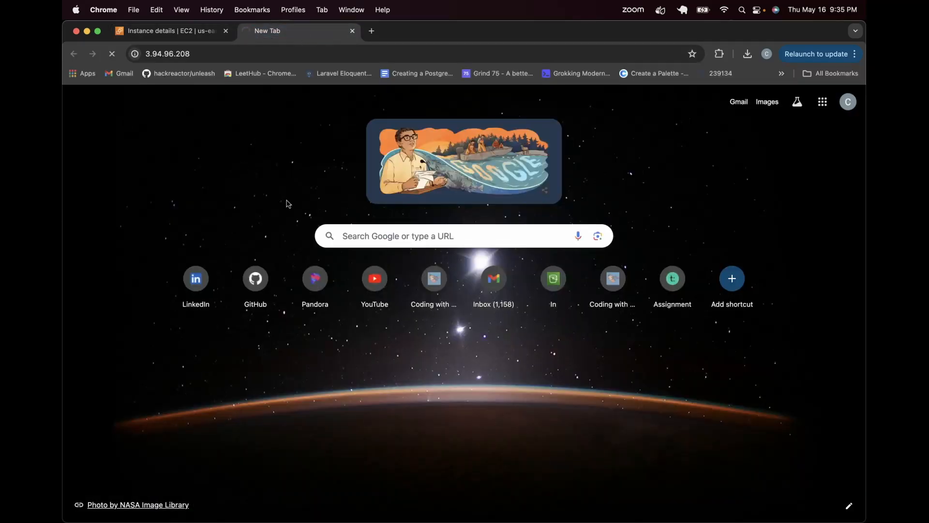
{"action": "left_click", "coordinate": [211, 29]}
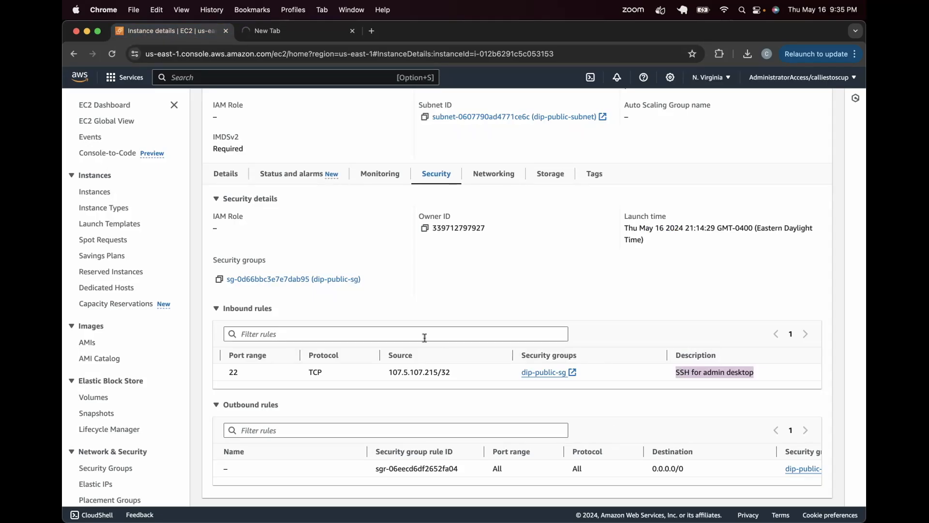
{"action": "left_click", "coordinate": [313, 279]}
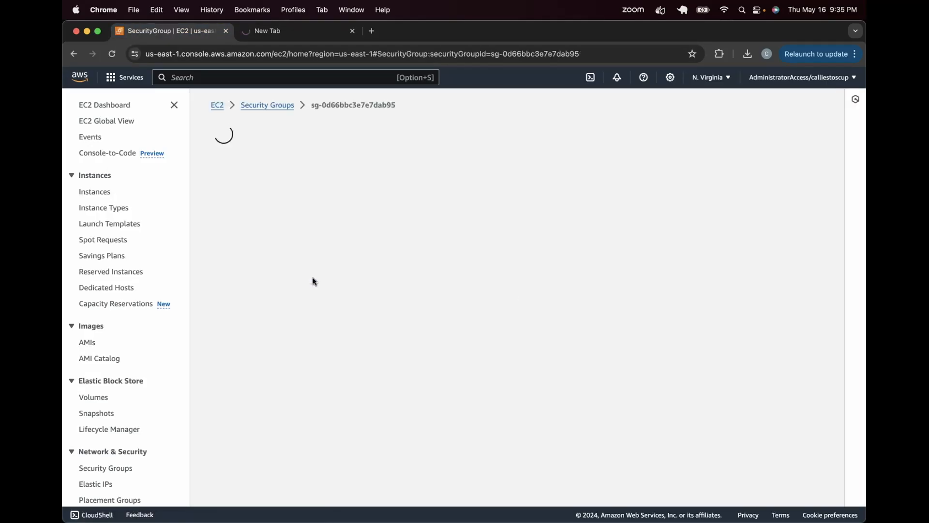
Add an HTTP port 80 inbound rule from Anywhere-IPv4 (0.0.0.0/0) and save the rules.
{"action": "left_click", "coordinate": [766, 352]}
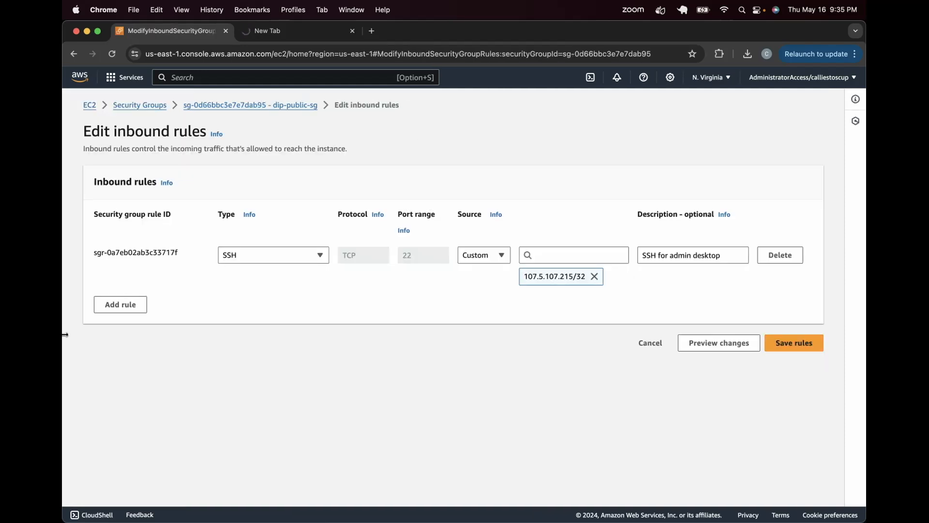
{"action": "left_click", "coordinate": [125, 308]}
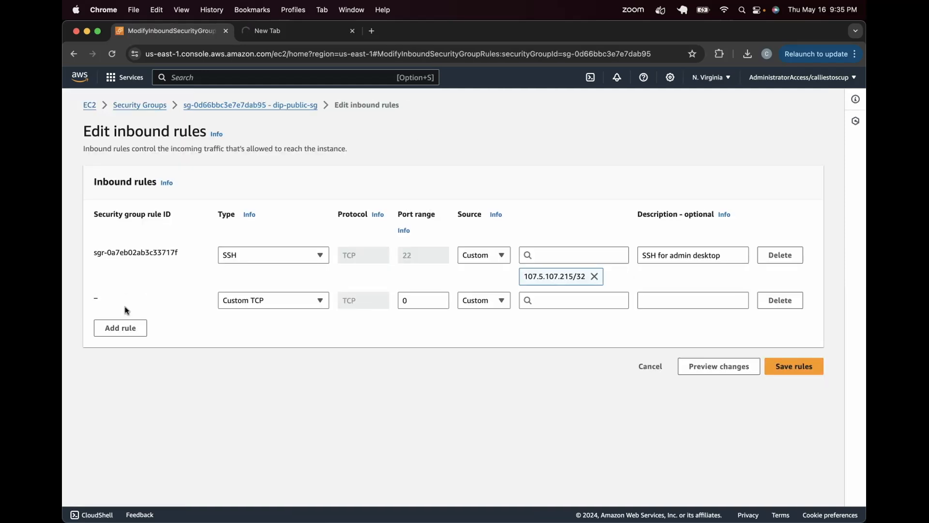
{"action": "left_click", "coordinate": [291, 300]}
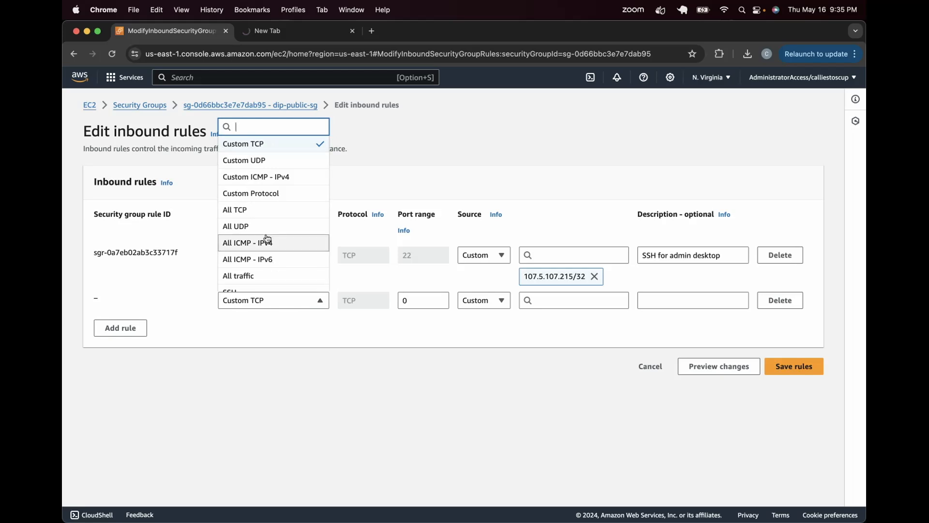
{"action": "scroll", "coordinate": [268, 239], "scroll_direction": "down", "scroll_amount": 5}
{"action": "left_click", "coordinate": [221, 161]}
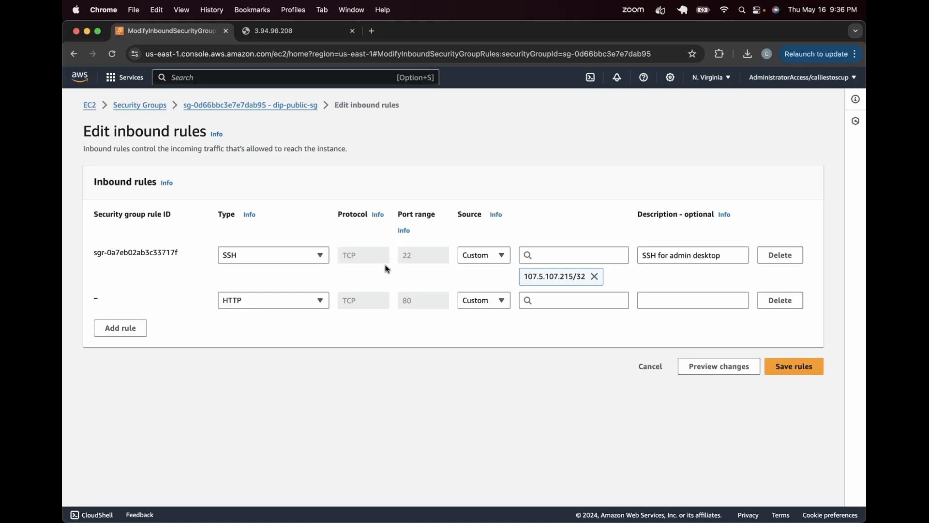
{"action": "left_click", "coordinate": [283, 34]}
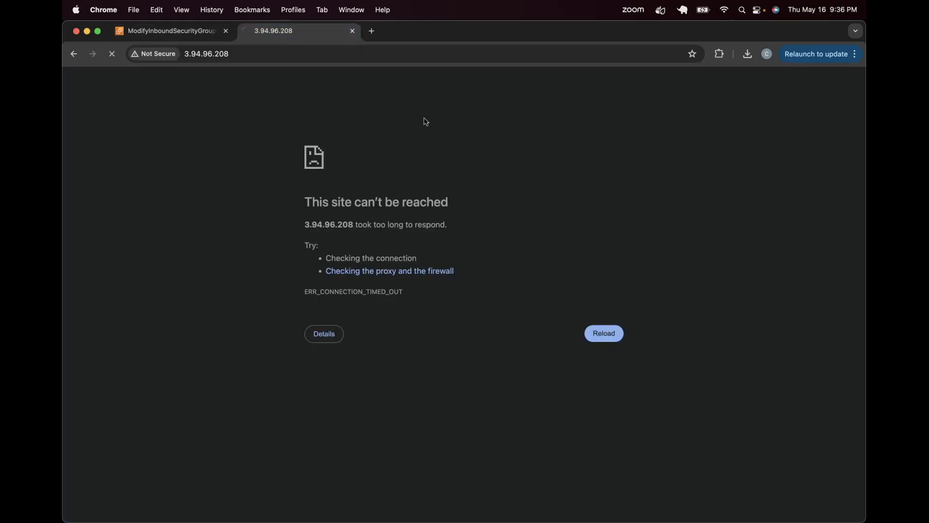
{"action": "left_click", "coordinate": [190, 32]}
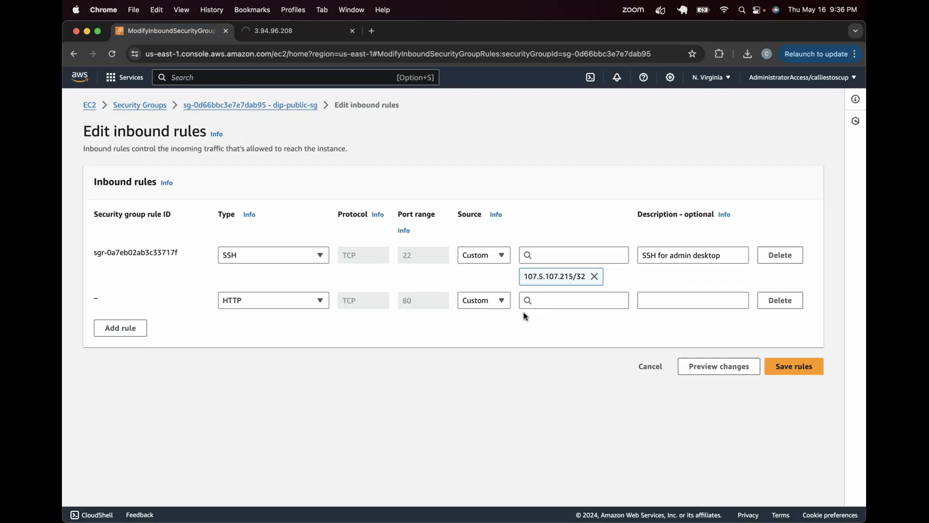
{"action": "left_click", "coordinate": [506, 302]}
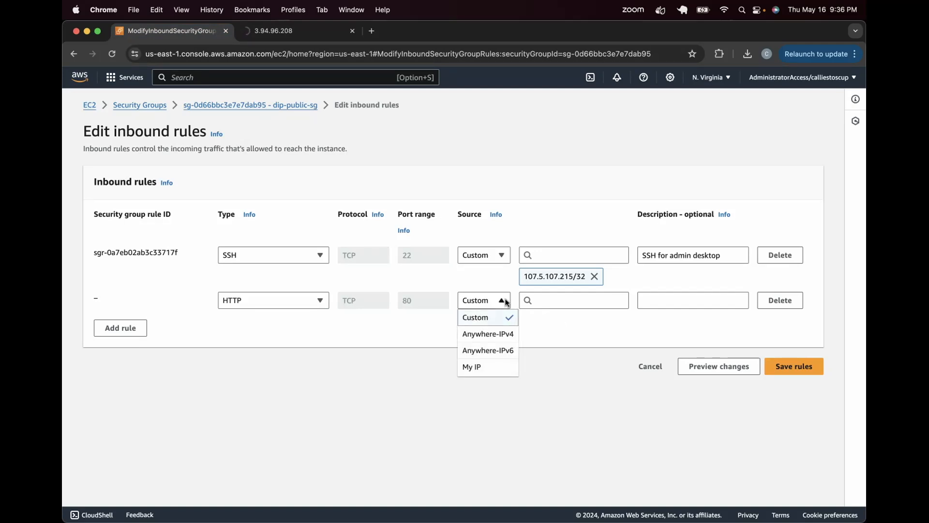
{"action": "left_click", "coordinate": [475, 339]}
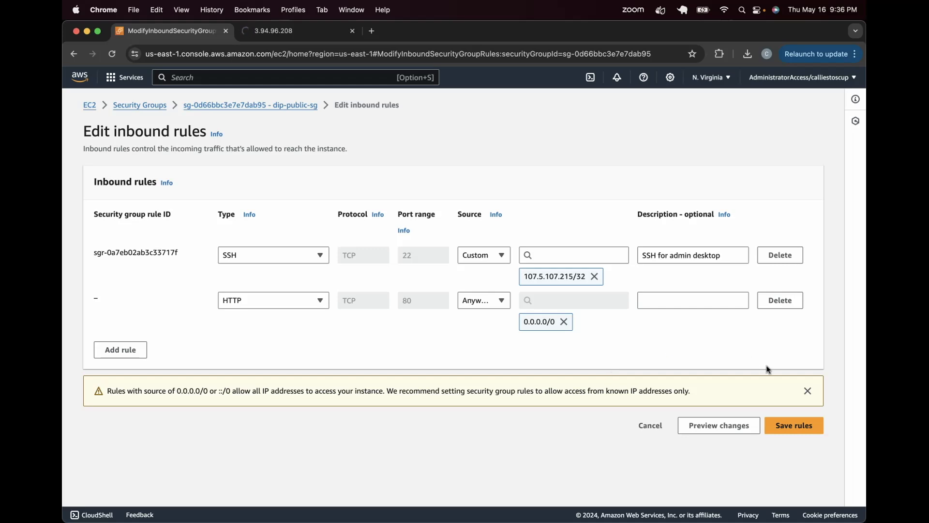
{"action": "left_click", "coordinate": [796, 426]}
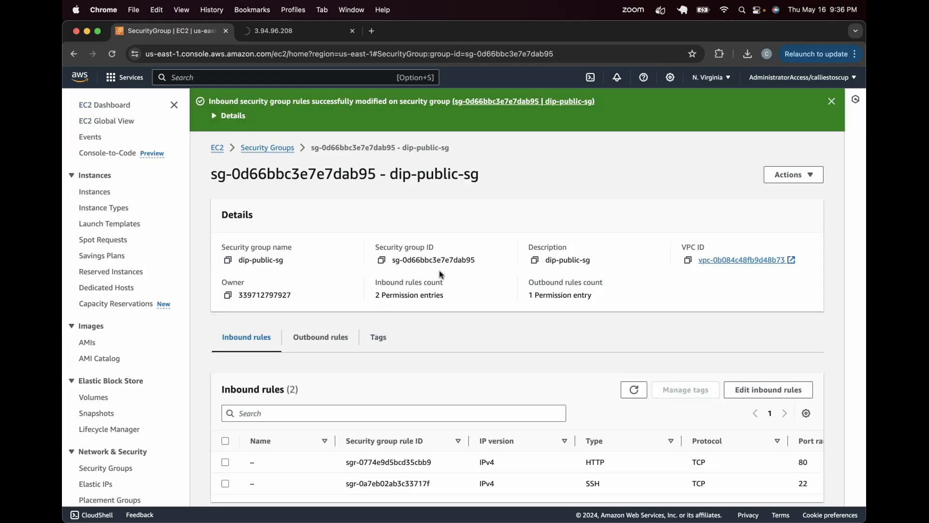
Reload 3.94.96.208 to see the Welcome to nginx! page, then return to the security group.
{"action": "left_click", "coordinate": [289, 29]}
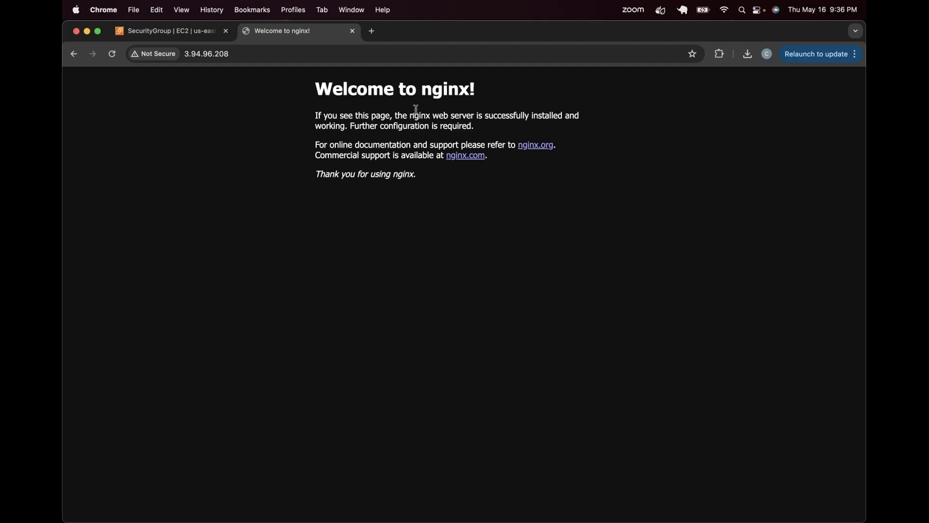
{"action": "left_click", "coordinate": [178, 32]}
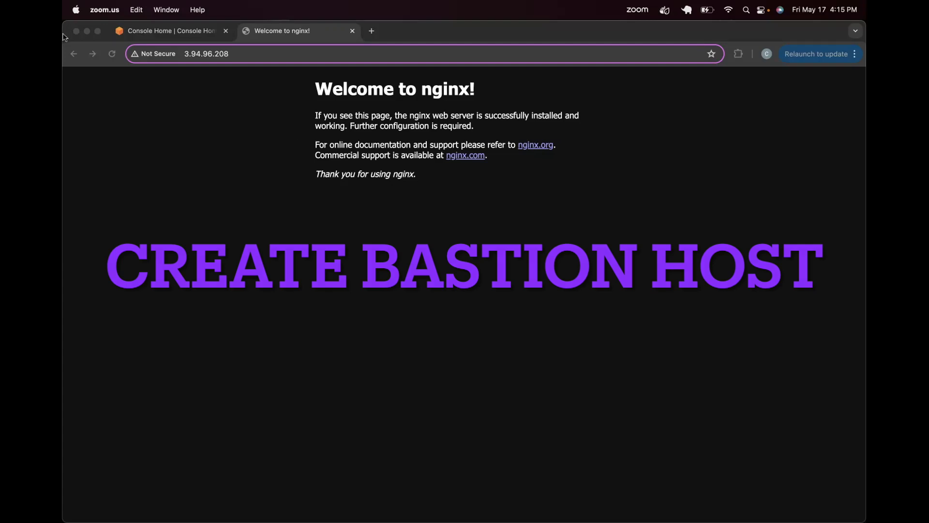
Open EC2 from Console Home and list running instances dip-private-ec2 and dip-public-ec2.
{"action": "left_click", "coordinate": [107, 53]}
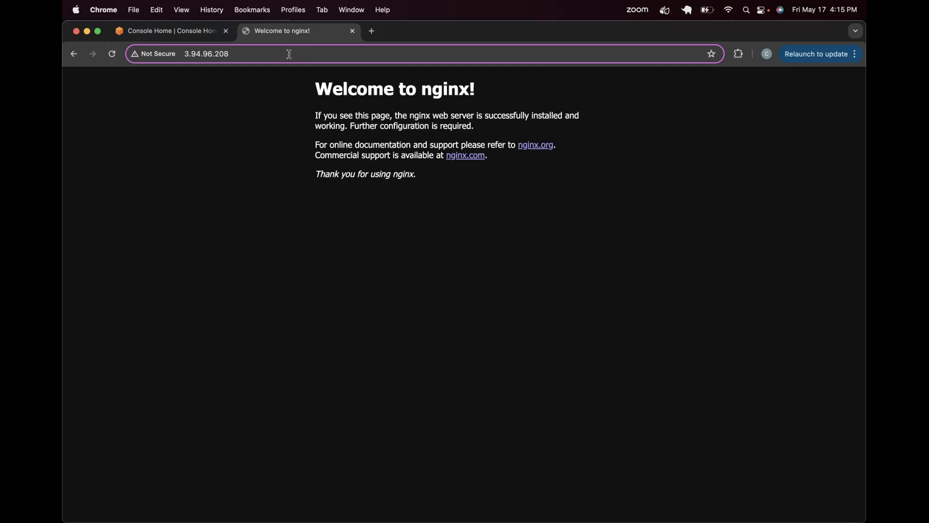
{"action": "left_click", "coordinate": [195, 34]}
{"action": "left_click", "coordinate": [162, 203]}
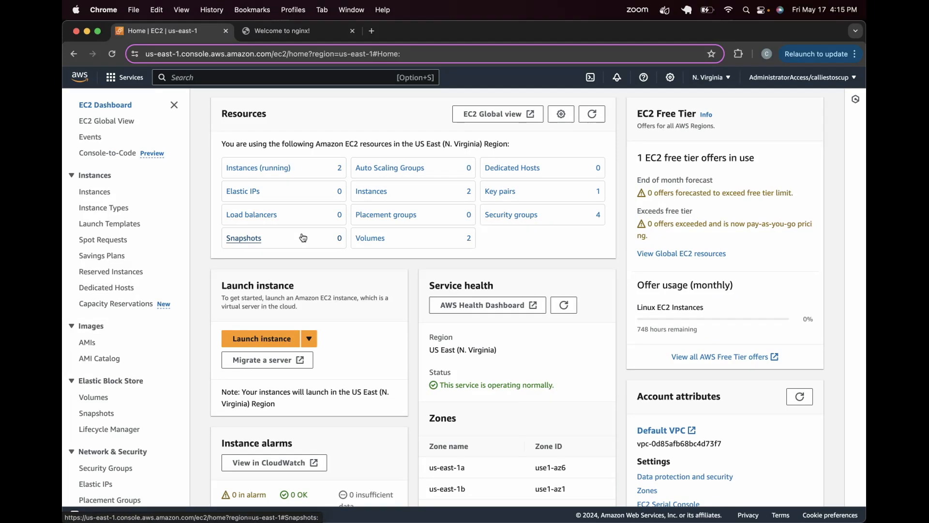
{"action": "left_click", "coordinate": [278, 168]}
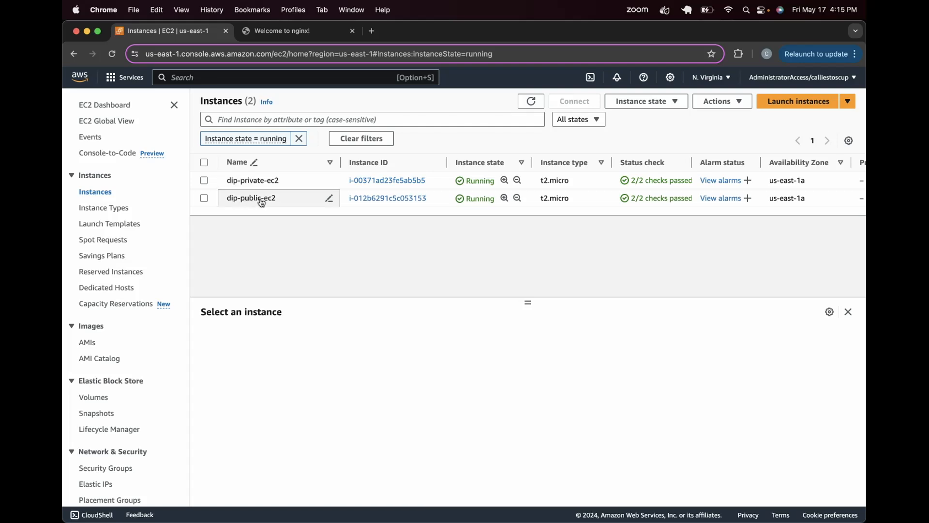
{"action": "left_click", "coordinate": [312, 37]}
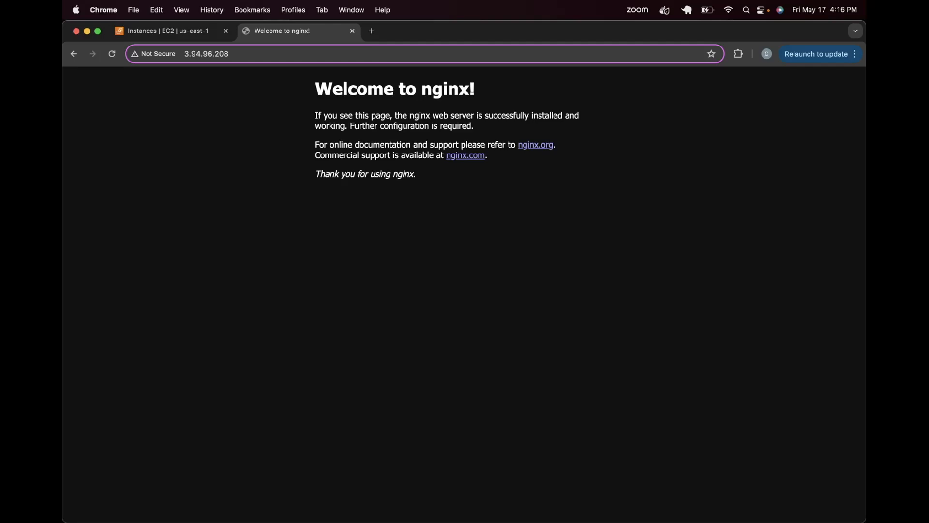
{"action": "left_click", "coordinate": [215, 33]}
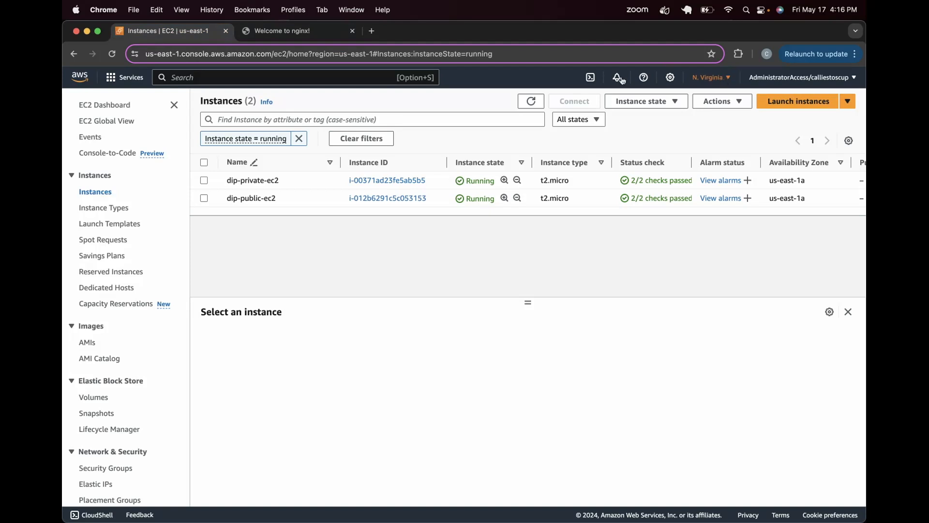
Open the VPC console filtered to dip-vpc and show its route tables.
{"action": "left_click", "coordinate": [172, 77]}
{"action": "type", "text": "vpc"}
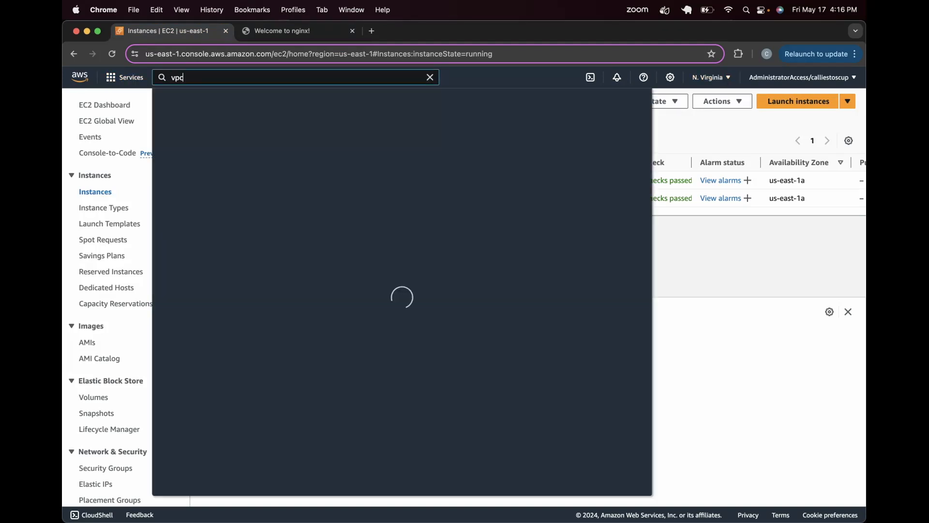
{"action": "left_click", "coordinate": [316, 160]}
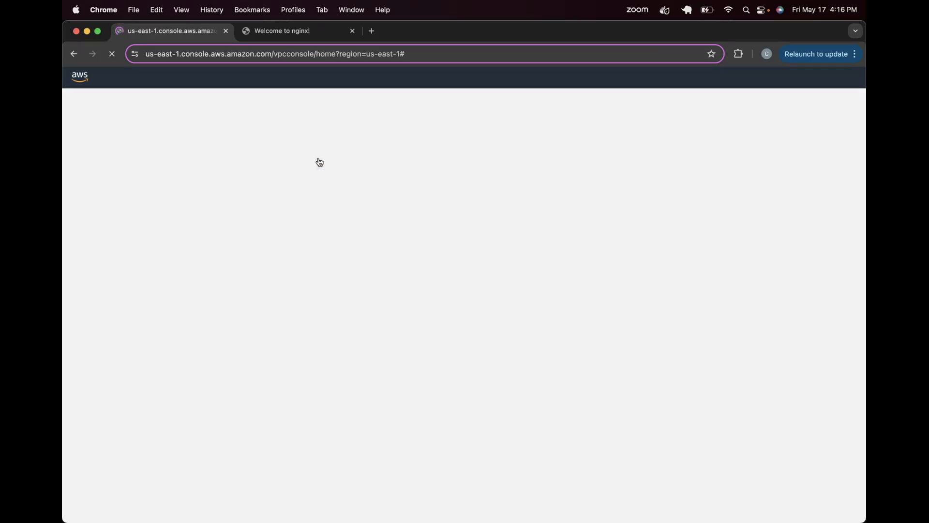
{"action": "left_click", "coordinate": [119, 170]}
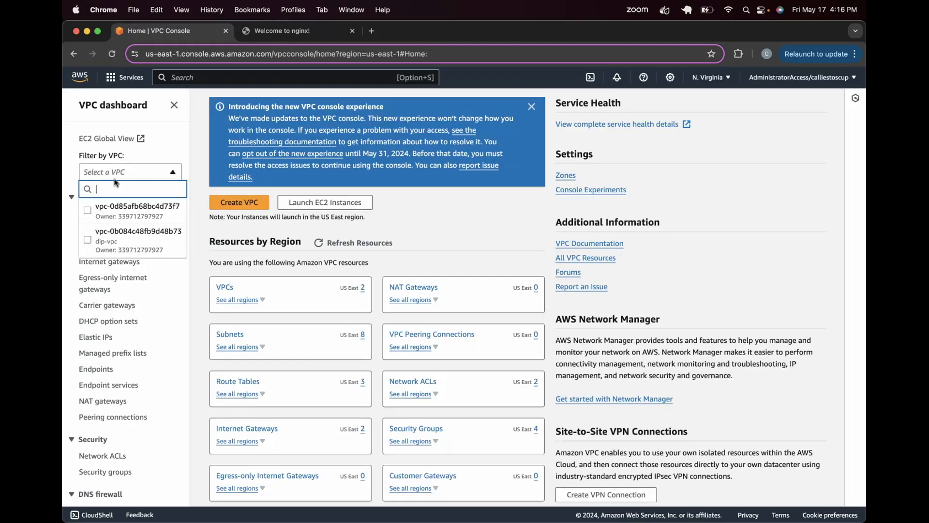
{"action": "left_click", "coordinate": [111, 240]}
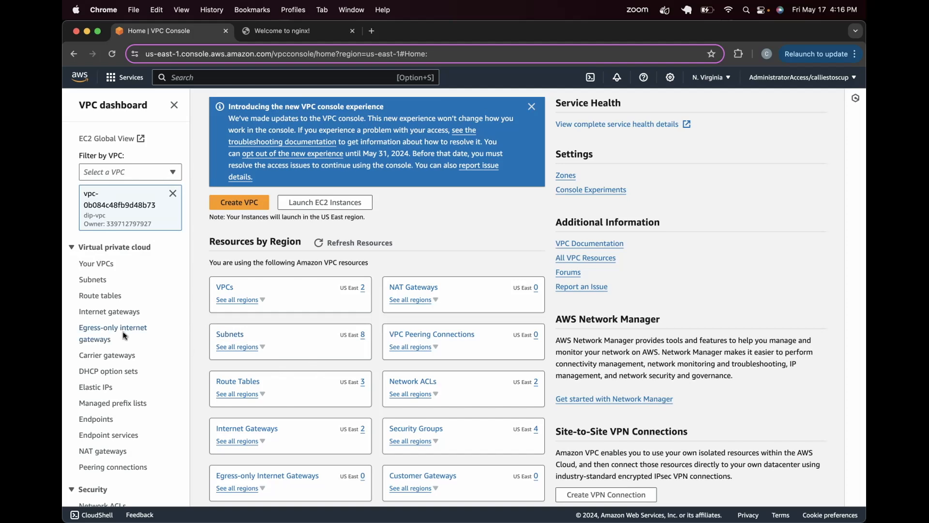
{"action": "left_click", "coordinate": [112, 296]}
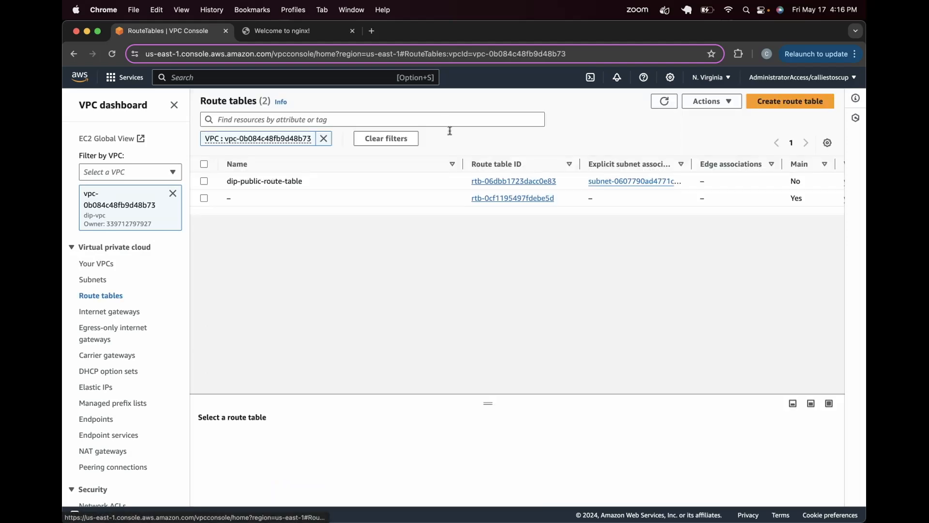
Inspect routes of dip-public-route-table and the main route table, both with local 10.0.0.0/24.
{"action": "left_click", "coordinate": [497, 183]}
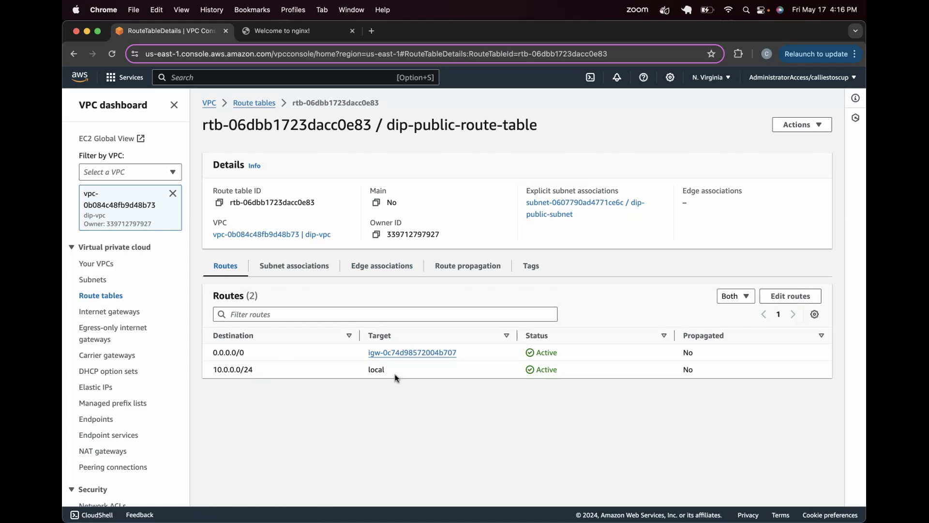
{"action": "left_click_drag", "start_coordinate": [394, 372], "coordinate": [212, 369]}
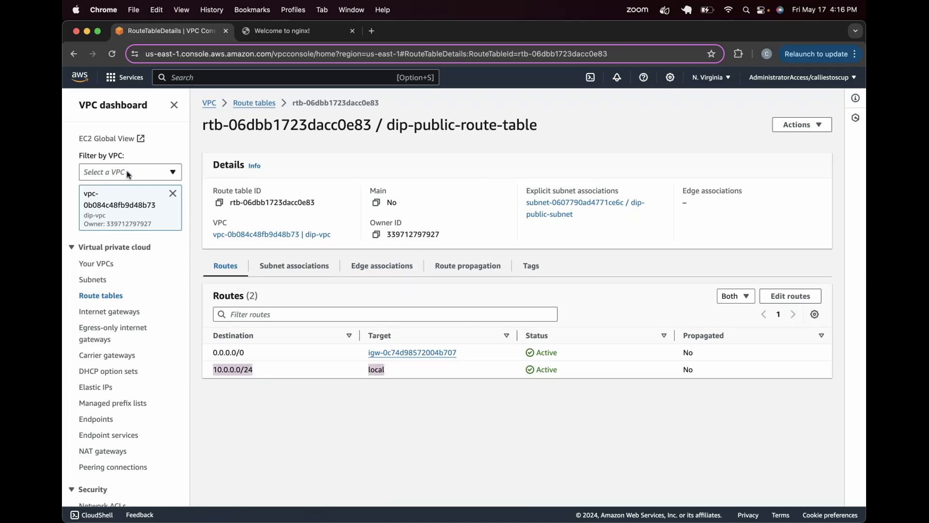
{"action": "left_click", "coordinate": [254, 103]}
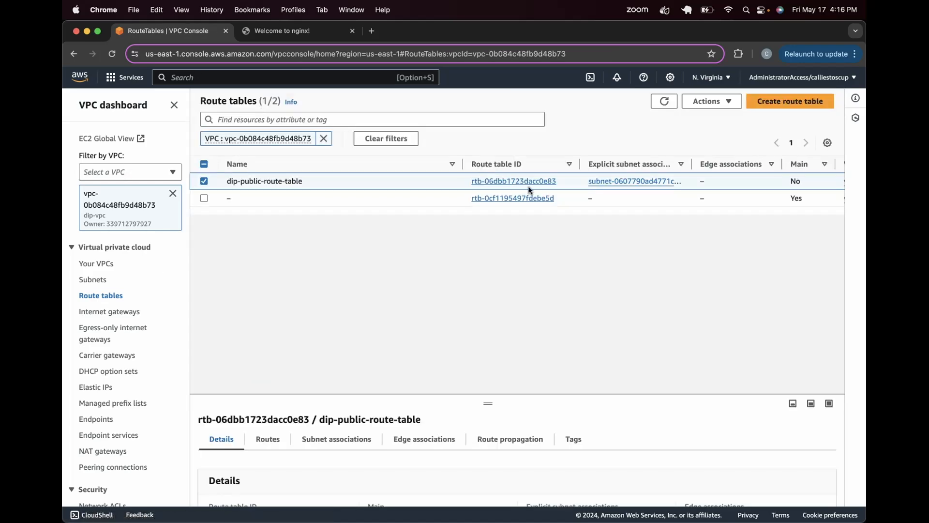
{"action": "left_click", "coordinate": [522, 199]}
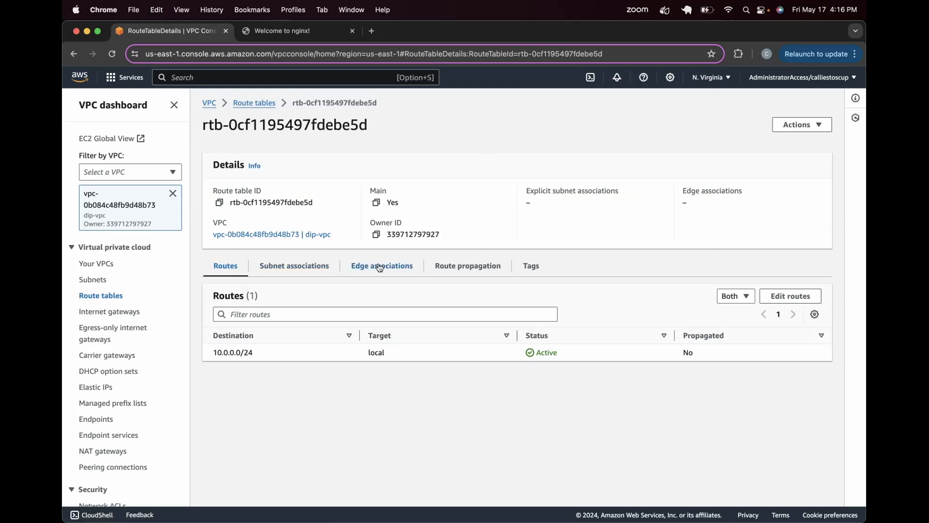
{"action": "left_click_drag", "start_coordinate": [407, 352], "coordinate": [212, 350]}
{"action": "left_click", "coordinate": [245, 379]}
{"action": "left_click", "coordinate": [249, 32]}
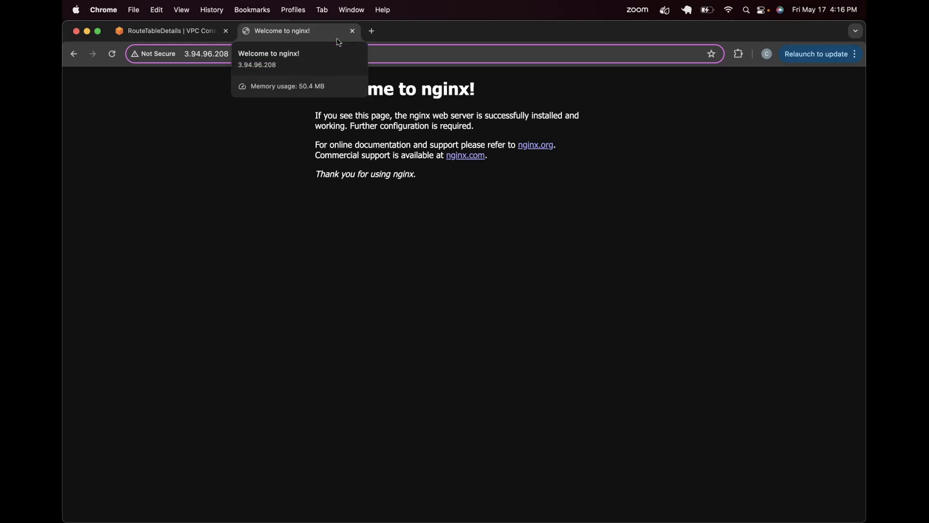
Open EC2 from the Services menu and show Instances (running).
{"action": "left_click", "coordinate": [165, 31]}
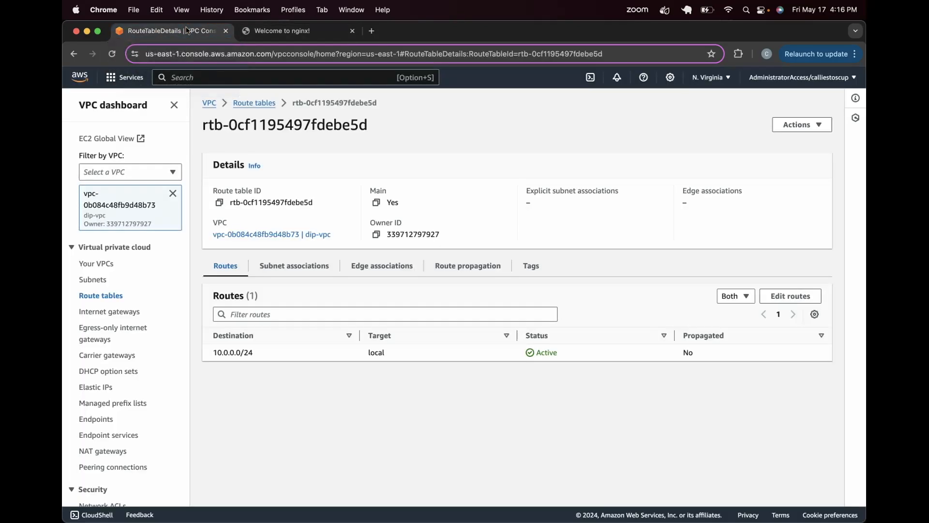
{"action": "left_click", "coordinate": [124, 78]}
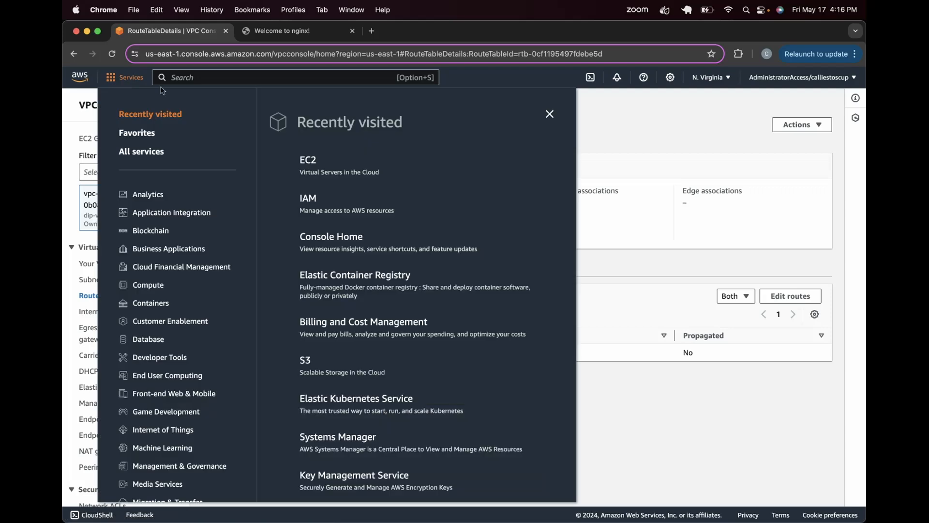
{"action": "left_click", "coordinate": [303, 161]}
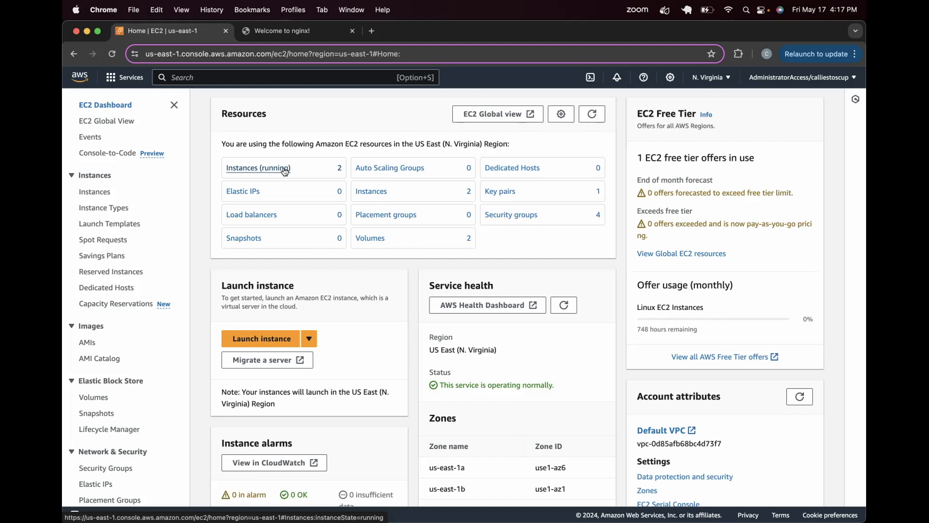
{"action": "left_click", "coordinate": [285, 169]}
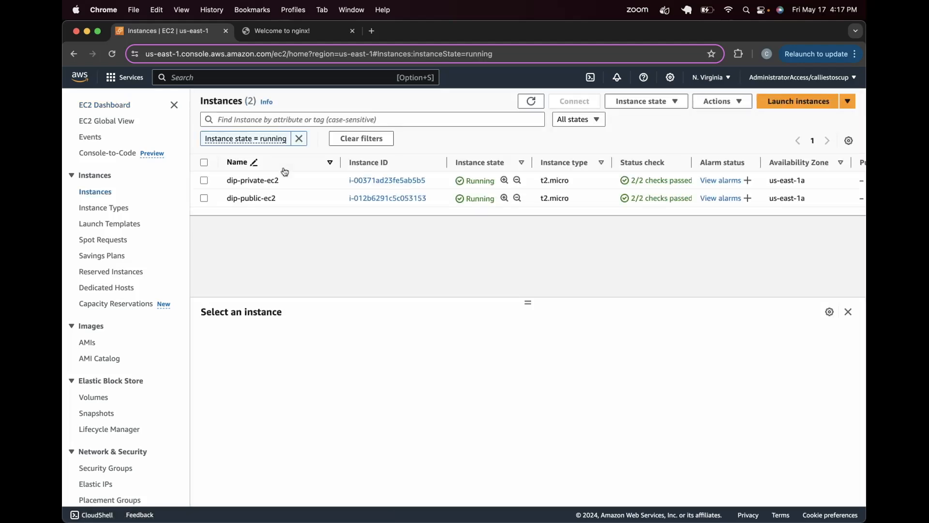
Start launching a new instance named dip-bastion-host.
{"action": "left_click", "coordinate": [771, 103]}
{"action": "left_click", "coordinate": [162, 246]}
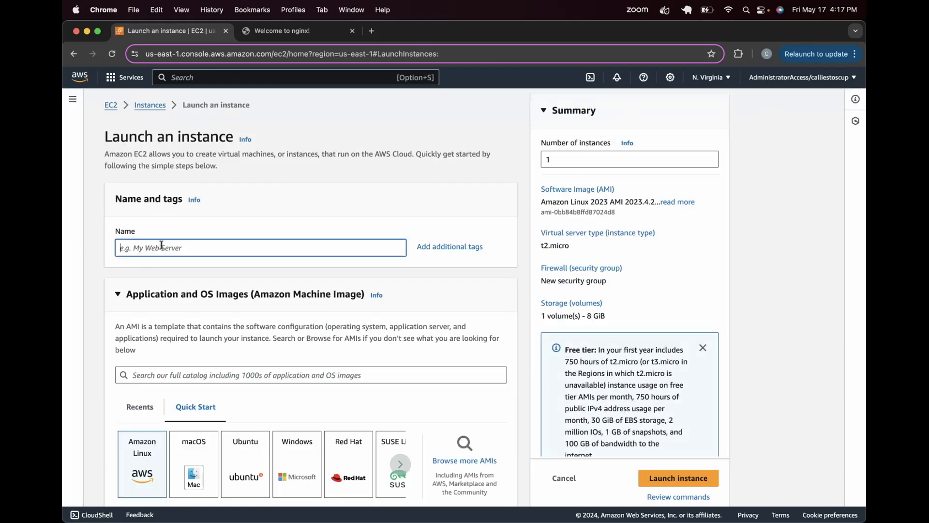
{"action": "type", "text": "dip-bastion-host"}
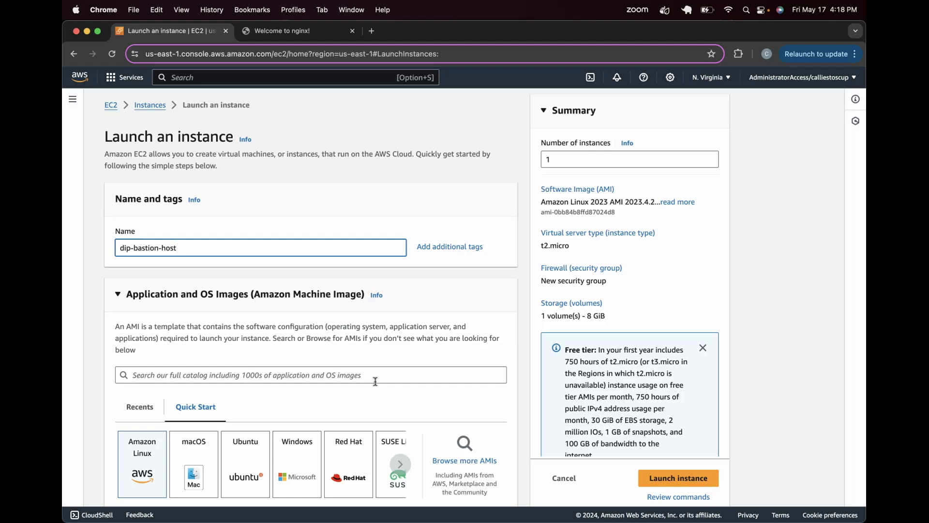
Keep Amazon Linux 2023 and t2.micro, and select the dpi-key-pair key pair.
{"action": "scroll", "coordinate": [369, 354], "scroll_direction": "down", "scroll_amount": 5}
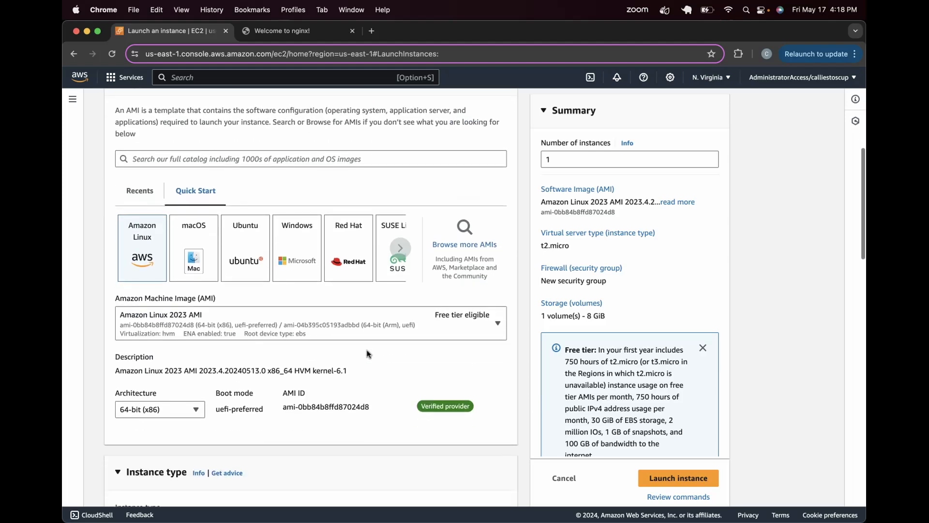
{"action": "scroll", "coordinate": [369, 354], "scroll_direction": "down", "scroll_amount": 1}
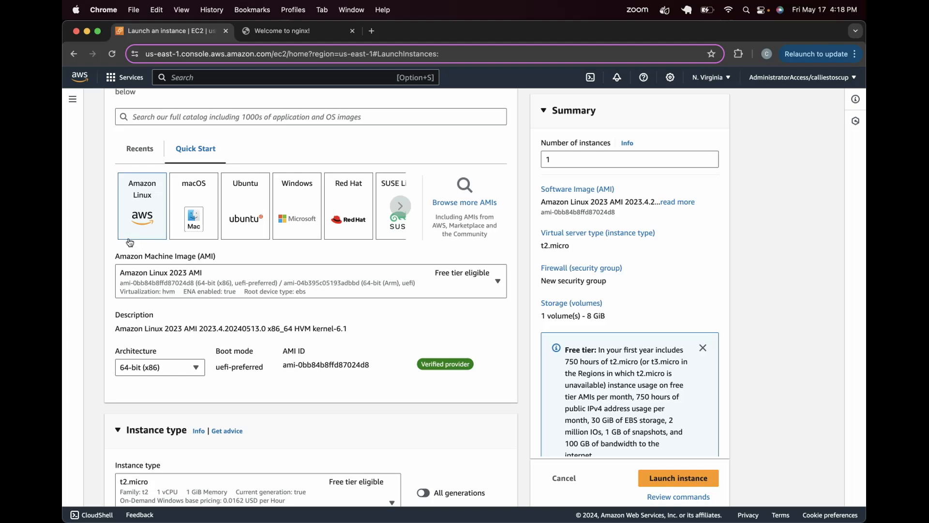
{"action": "scroll", "coordinate": [188, 307], "scroll_direction": "down", "scroll_amount": 4}
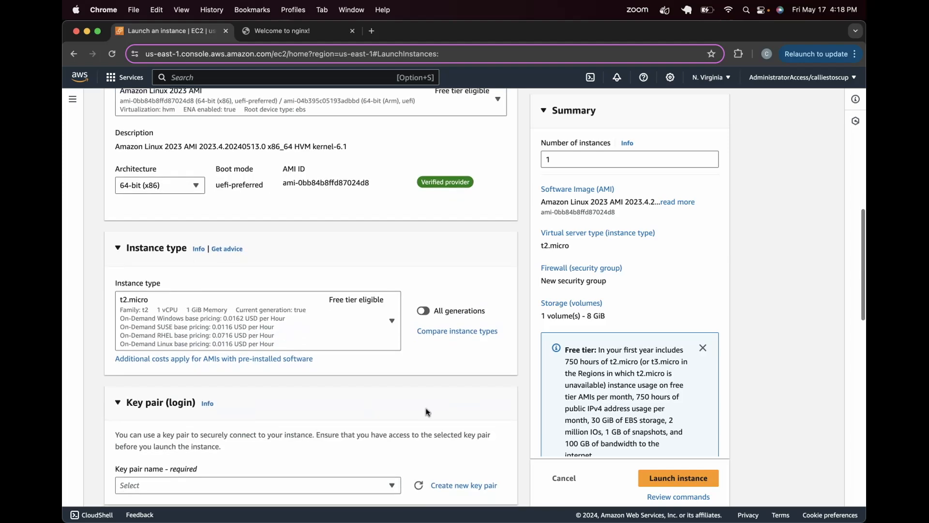
{"action": "scroll", "coordinate": [181, 268], "scroll_direction": "down", "scroll_amount": 4}
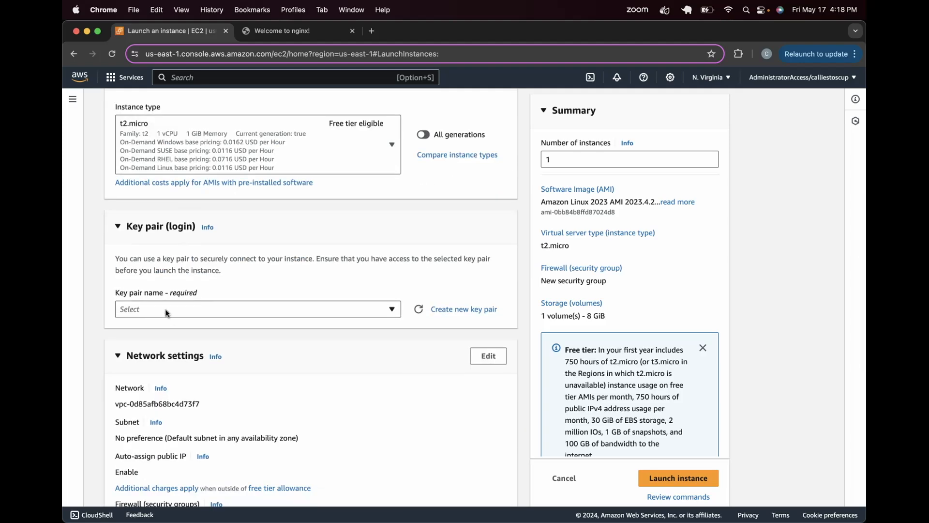
{"action": "left_click", "coordinate": [167, 310]}
{"action": "left_click", "coordinate": [153, 364]}
{"action": "scroll", "coordinate": [213, 353], "scroll_direction": "down", "scroll_amount": 2}
{"action": "scroll", "coordinate": [213, 352], "scroll_direction": "down", "scroll_amount": 3}
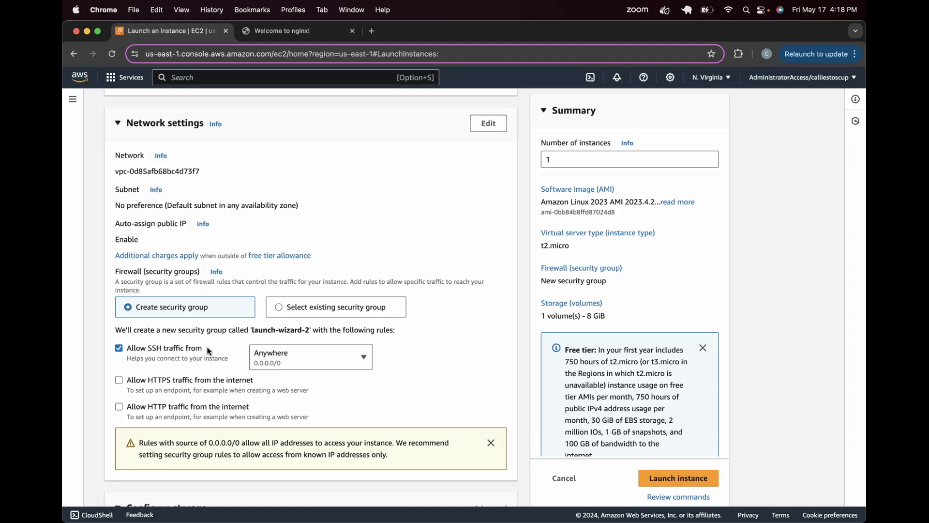
Restrict the SSH rule's source to My IP.
{"action": "scroll", "coordinate": [209, 351], "scroll_direction": "down", "scroll_amount": 3}
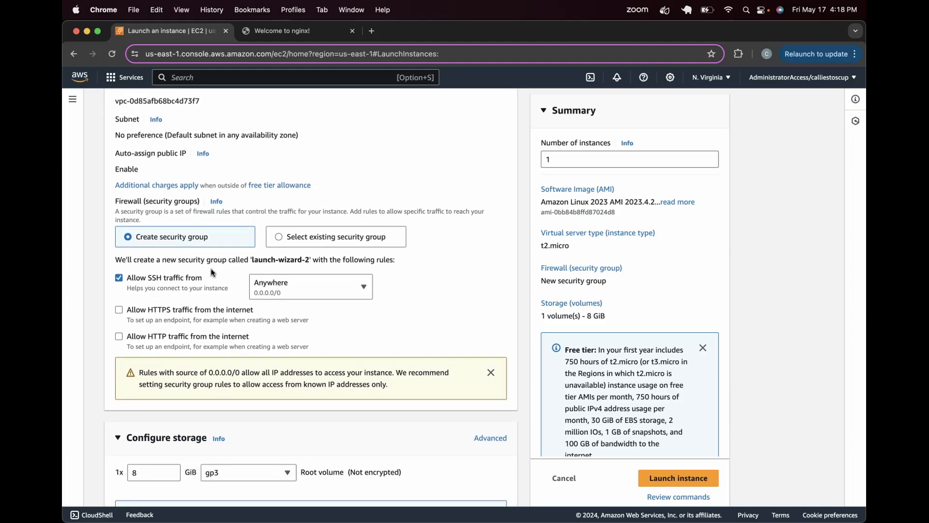
{"action": "left_click", "coordinate": [277, 292]}
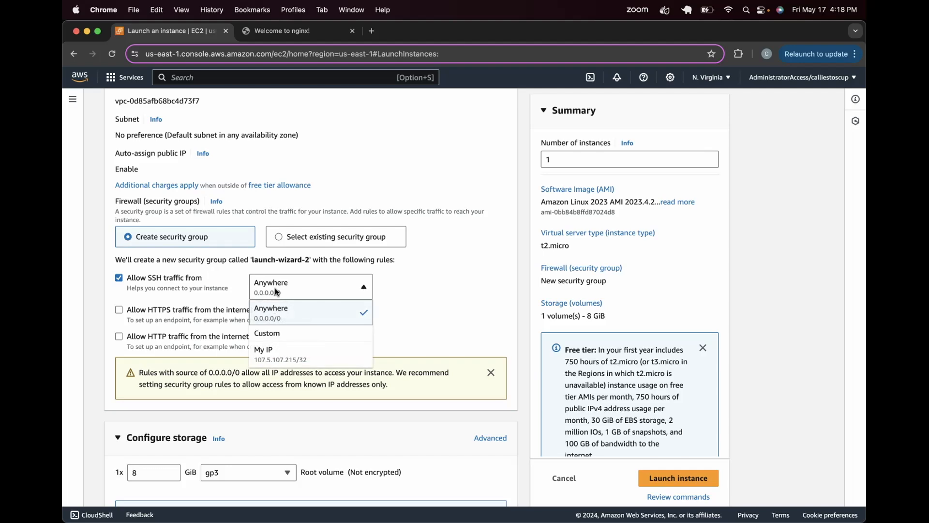
{"action": "left_click", "coordinate": [267, 360]}
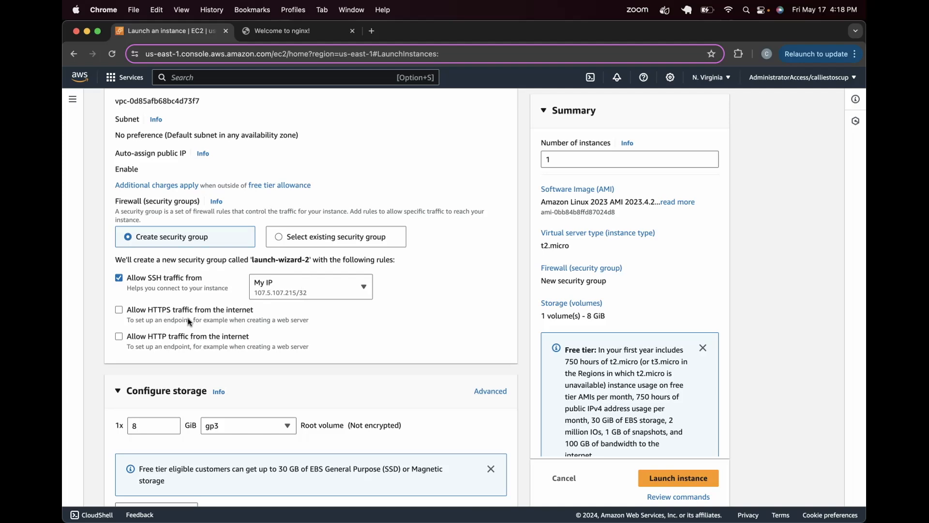
Set the network to dip-vpc with auto-assign public IP enabled.
{"action": "scroll", "coordinate": [190, 322], "scroll_direction": "up", "scroll_amount": 2}
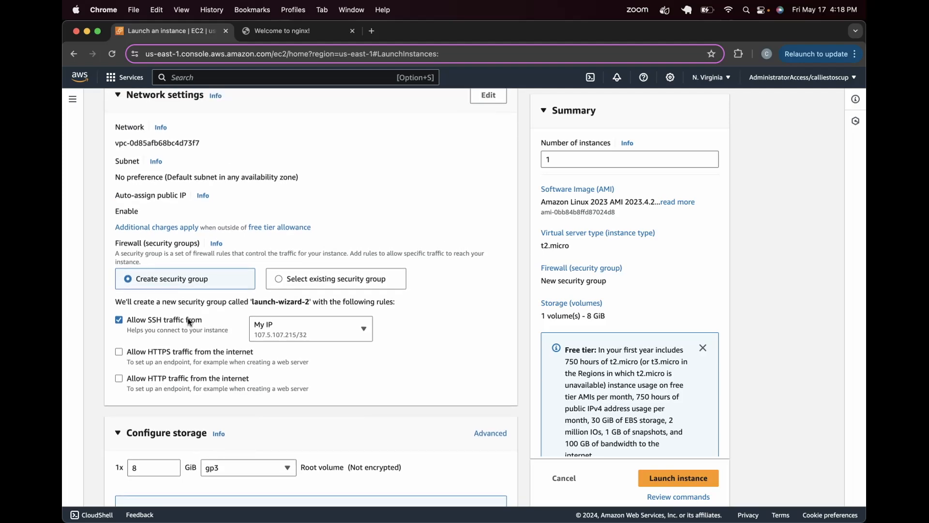
{"action": "scroll", "coordinate": [190, 322], "scroll_direction": "up", "scroll_amount": 1}
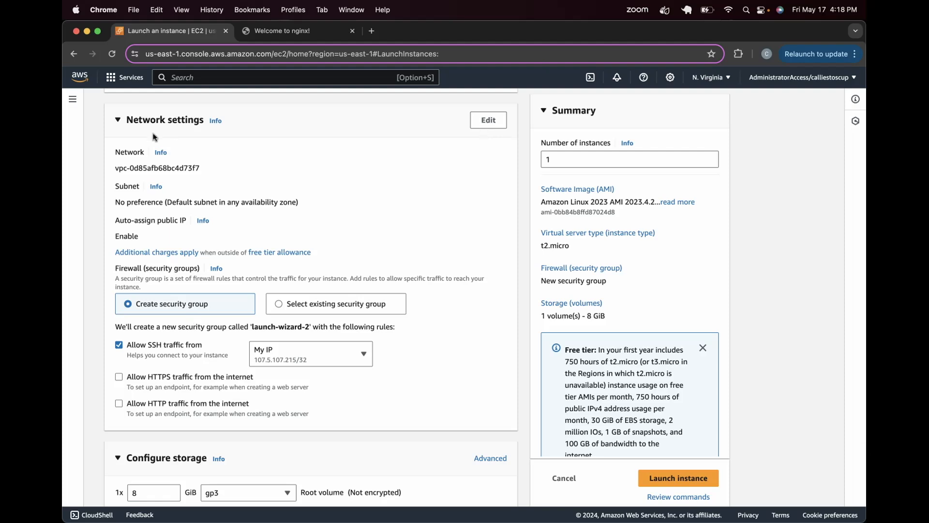
{"action": "left_click", "coordinate": [489, 120]}
{"action": "left_click", "coordinate": [142, 180]}
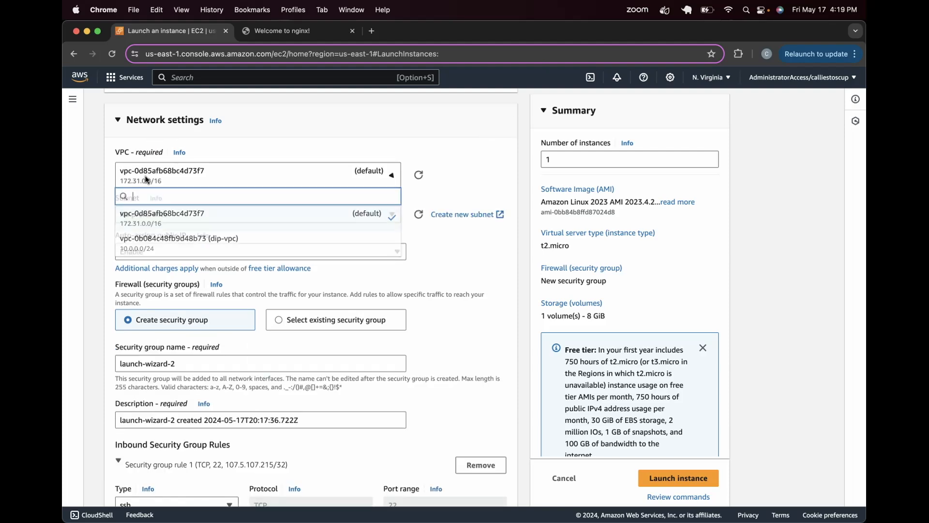
{"action": "left_click", "coordinate": [152, 241]}
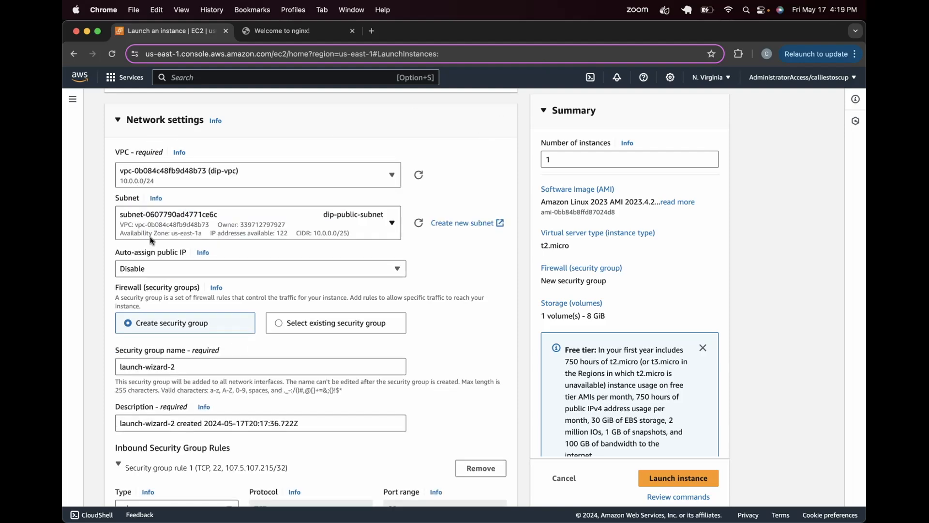
{"action": "left_click", "coordinate": [154, 268]}
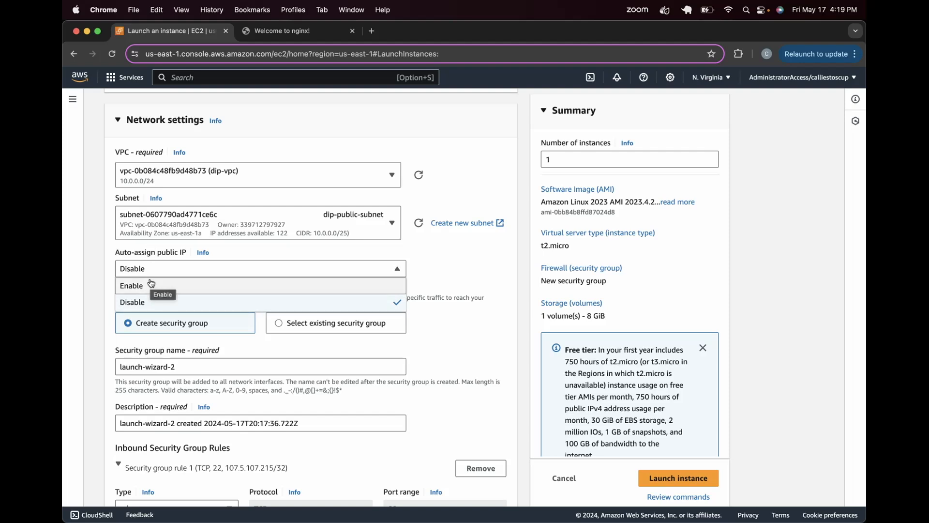
{"action": "left_click", "coordinate": [151, 284]}
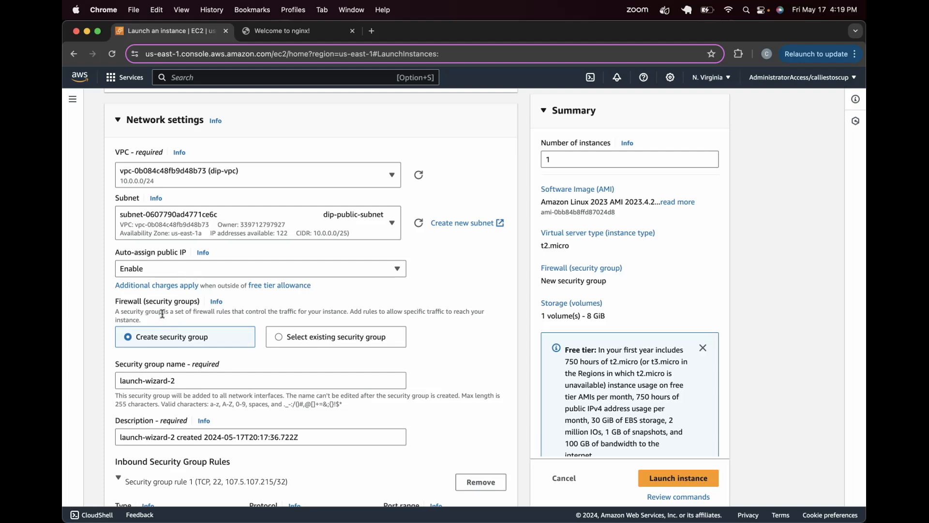
{"action": "scroll", "coordinate": [163, 314], "scroll_direction": "down", "scroll_amount": 3}
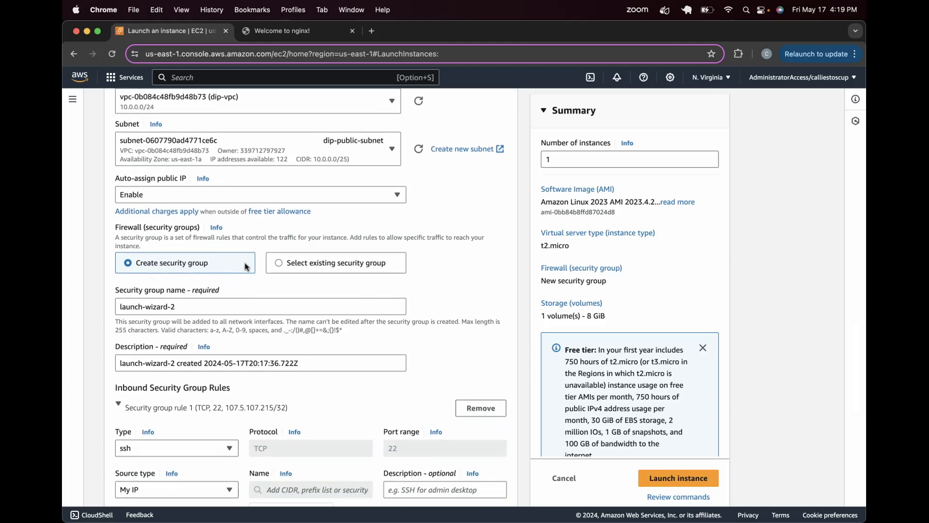
Rename the new security group from launch-wizard-2 to dip-bastion-host-sg.
{"action": "left_click", "coordinate": [204, 304]}
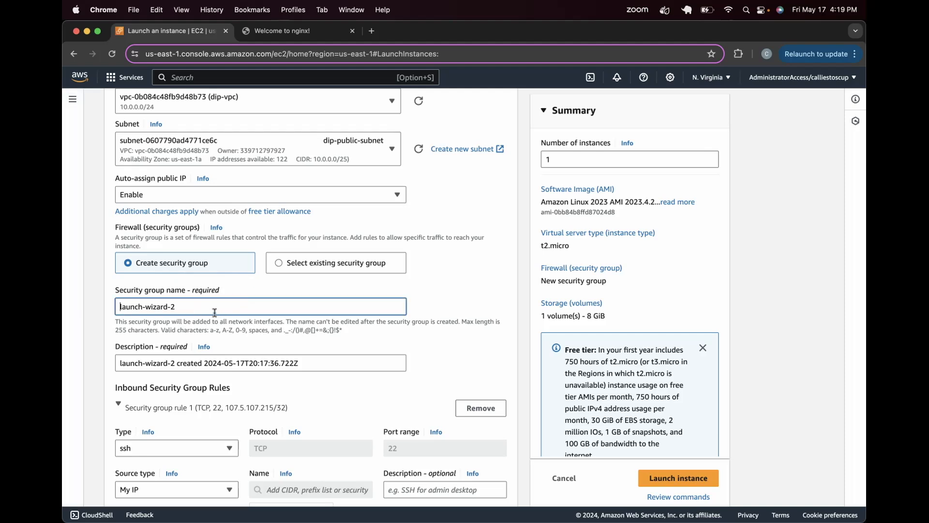
{"action": "left_click_drag", "start_coordinate": [214, 310], "coordinate": [63, 300]}
{"action": "type", "text": "bastio"}
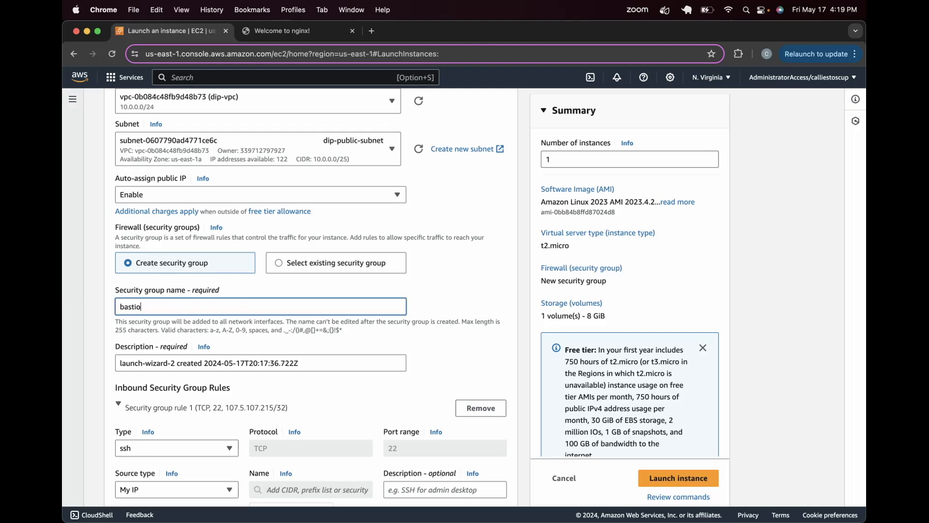
{"action": "type", "text": "n-host-sg"}
{"action": "left_click", "coordinate": [120, 305]}
{"action": "type", "text": "dip-"}
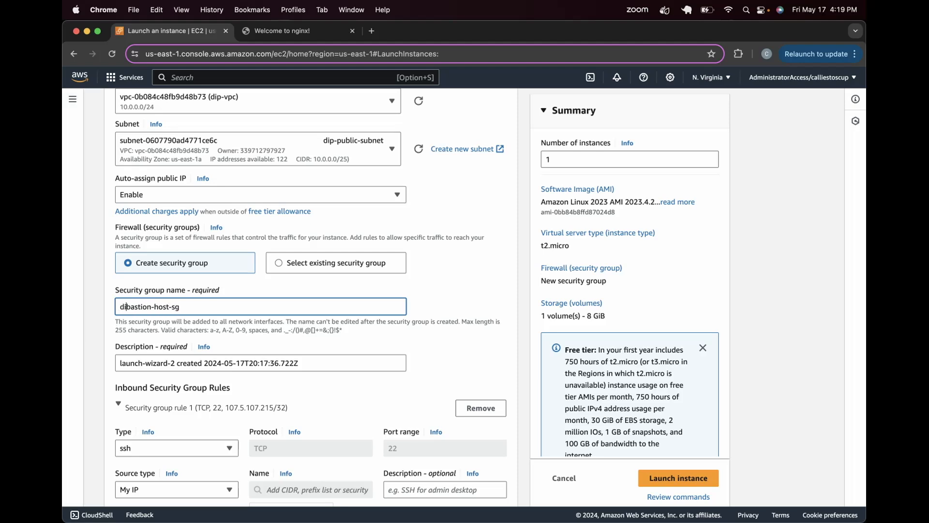
Replace the default description with the pasted name dip-bastion-host-sg.
{"action": "scroll", "coordinate": [114, 315], "scroll_direction": "down", "scroll_amount": 2}
{"action": "scroll", "coordinate": [113, 315], "scroll_direction": "down", "scroll_amount": 2}
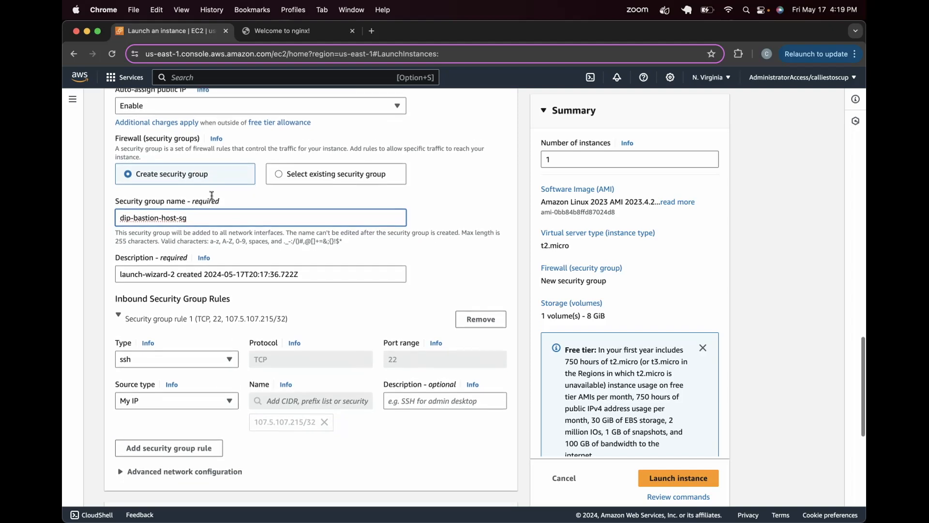
{"action": "left_click_drag", "start_coordinate": [201, 215], "coordinate": [78, 216]}
{"action": "key", "text": "super+c"}
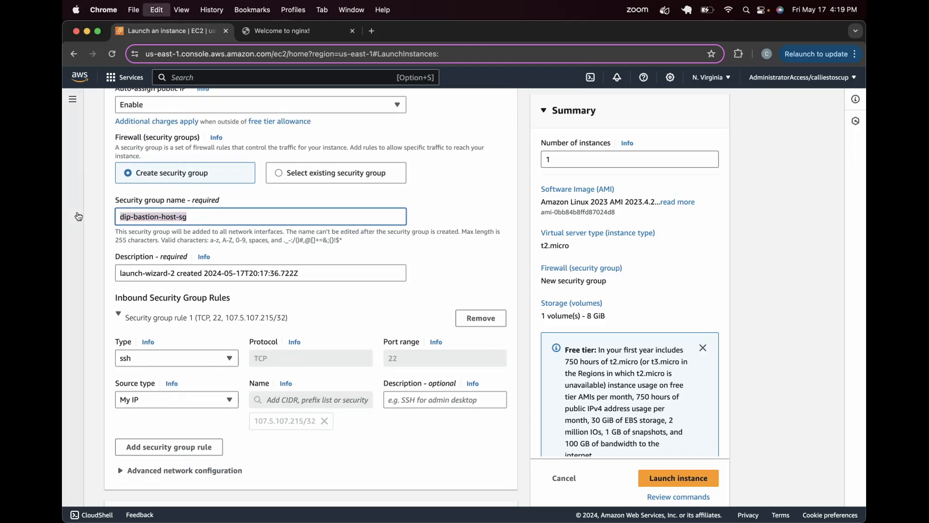
{"action": "left_click_drag", "start_coordinate": [299, 273], "coordinate": [65, 280]}
{"action": "key", "text": "super+v"}
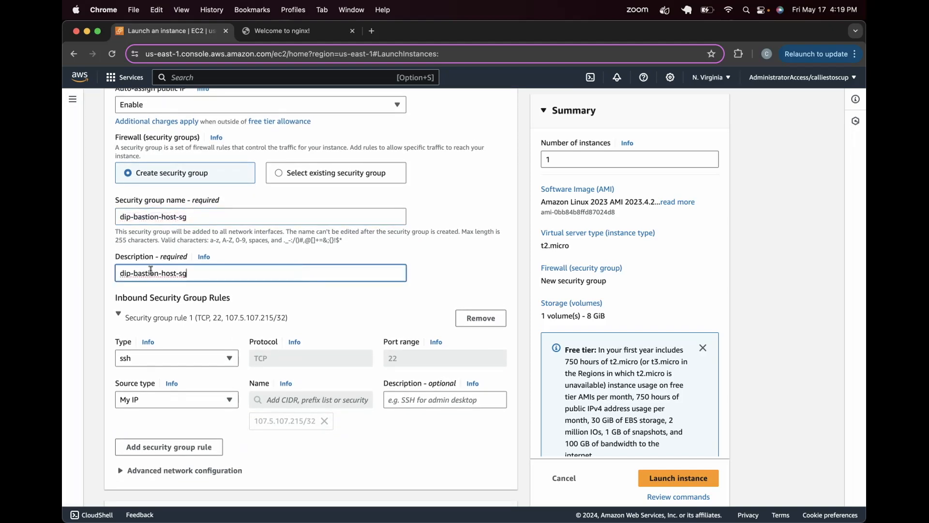
Describe the inbound SSH rule as 'SSH for admin desktop'.
{"action": "scroll", "coordinate": [164, 290], "scroll_direction": "down", "scroll_amount": 4}
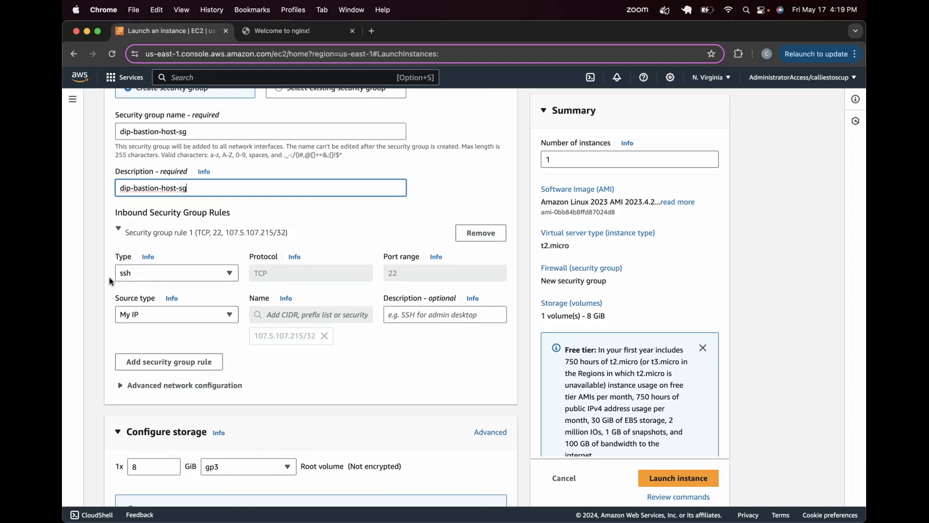
{"action": "left_click_drag", "start_coordinate": [115, 213], "coordinate": [231, 213]}
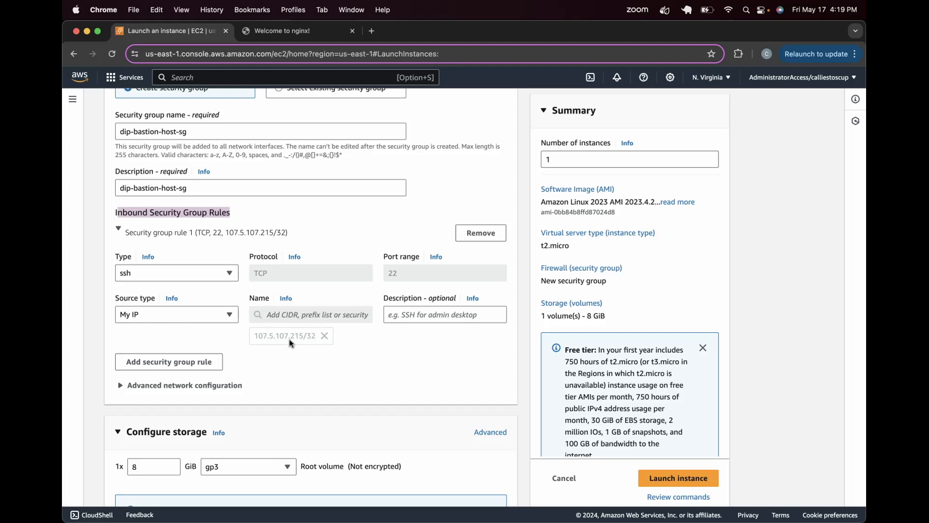
{"action": "left_click", "coordinate": [484, 312]}
{"action": "type", "text": "SS"}
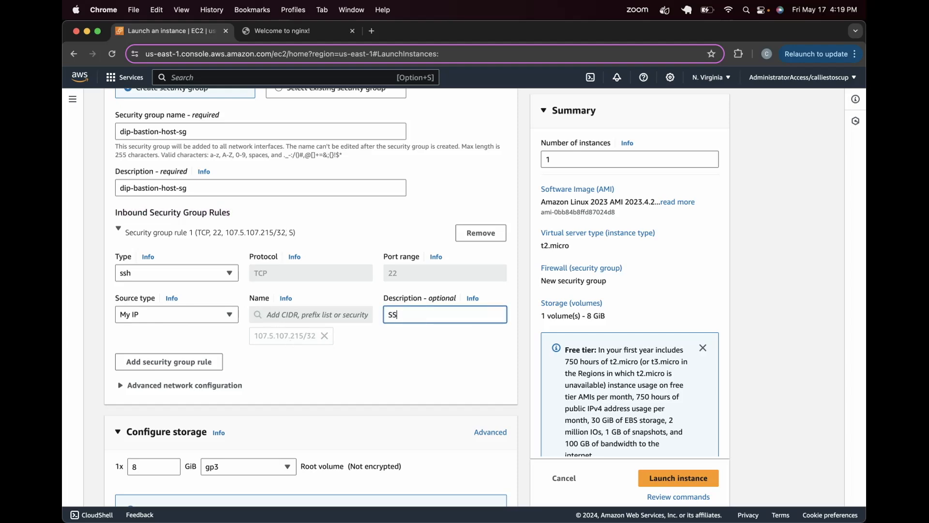
{"action": "type", "text": "H for admin desktop"}
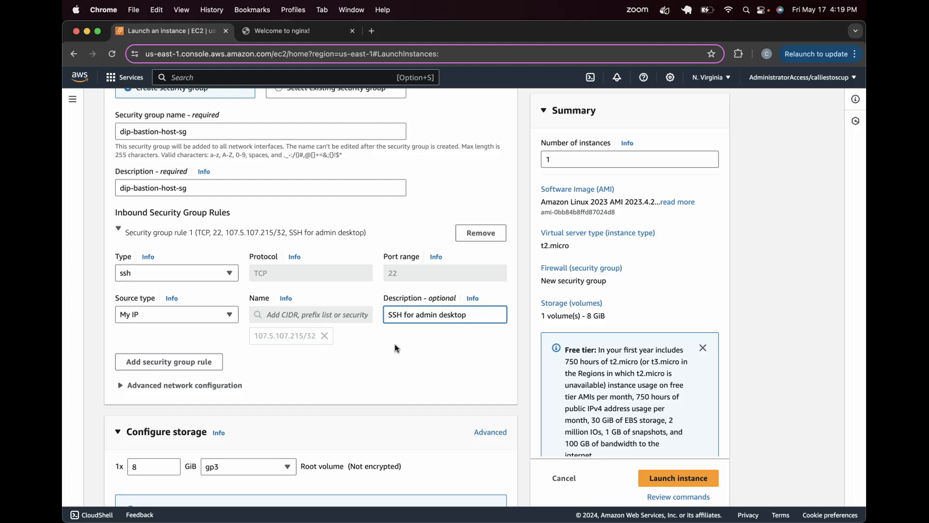
{"action": "scroll", "coordinate": [374, 363], "scroll_direction": "down", "scroll_amount": 5}
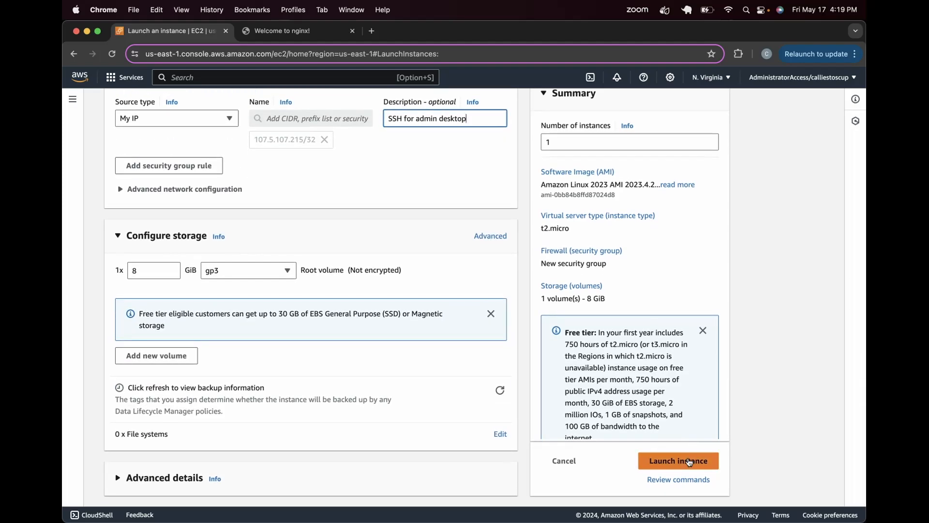
Launch the dip-bastion-host instance and open its details from the instances list.
{"action": "left_click", "coordinate": [690, 462]}
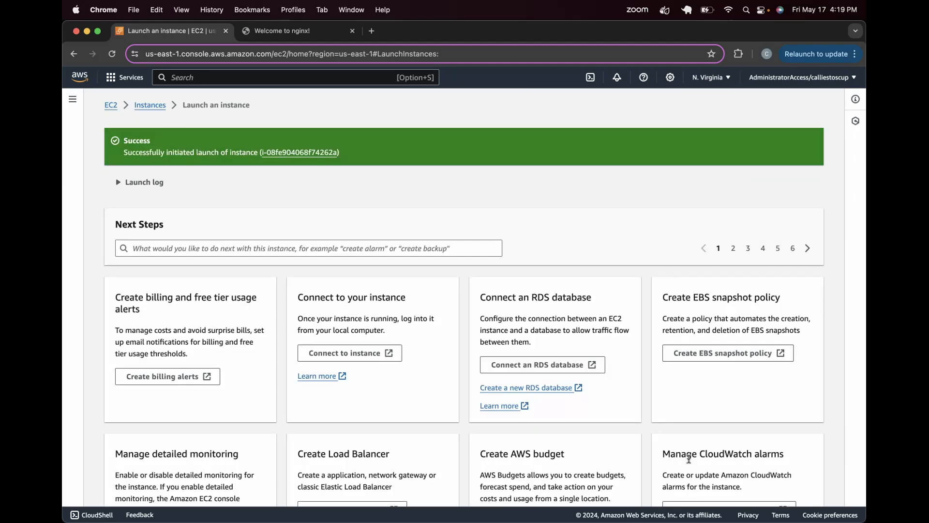
{"action": "left_click", "coordinate": [300, 153]}
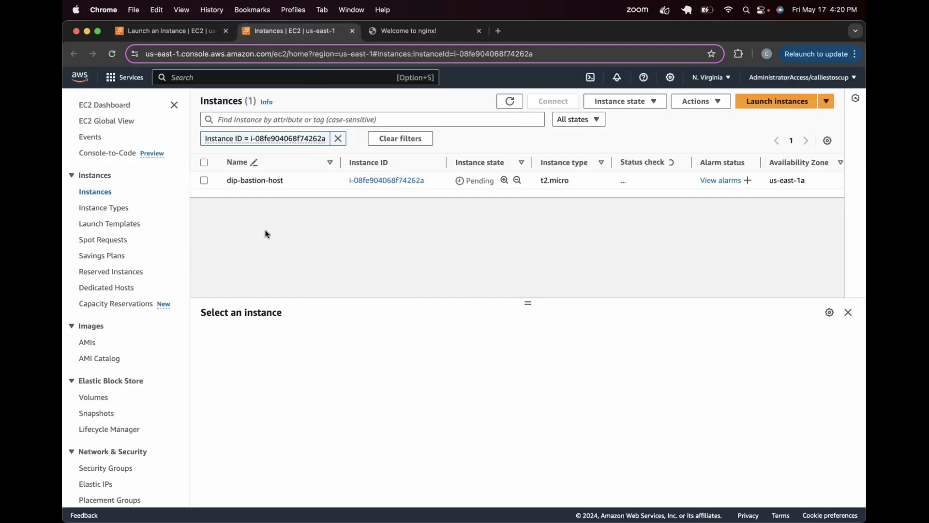
{"action": "left_click", "coordinate": [511, 102]}
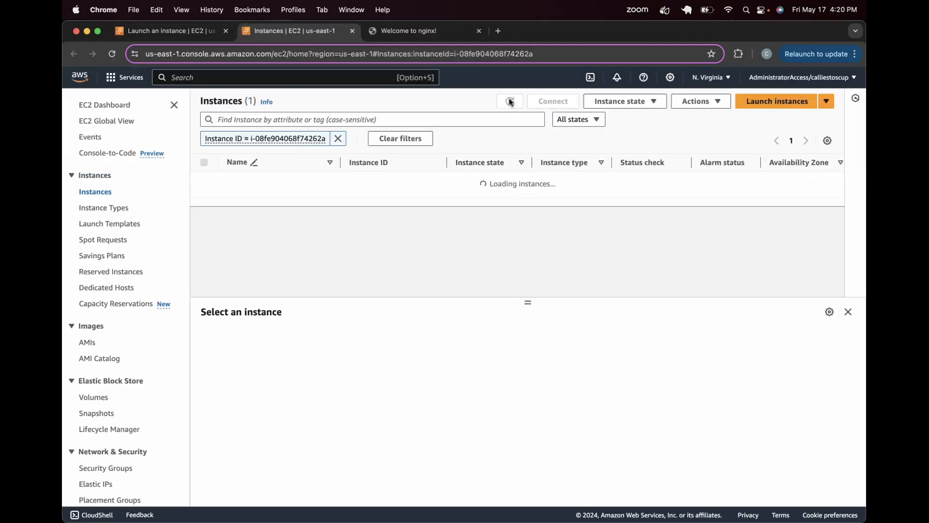
{"action": "left_click", "coordinate": [374, 184]}
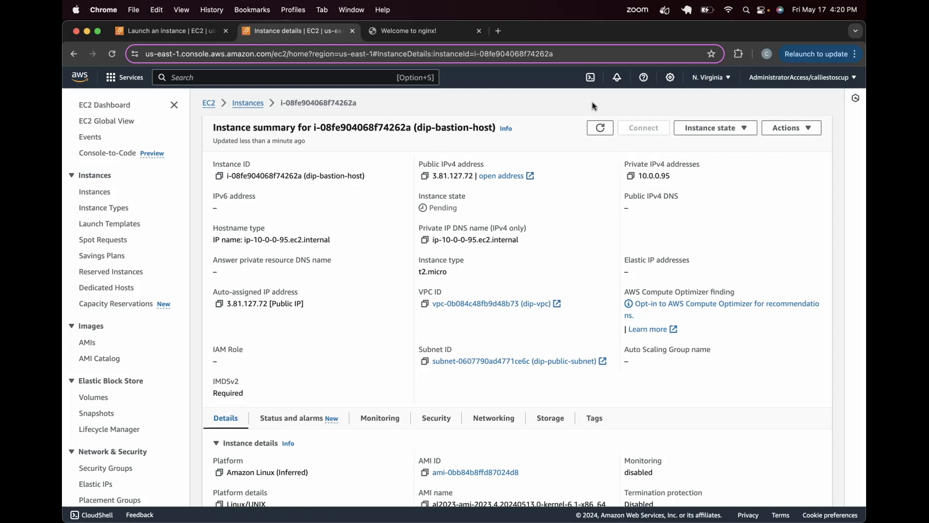
Review the bastion host's security group inbound and outbound rules.
{"action": "scroll", "coordinate": [433, 352], "scroll_direction": "down", "scroll_amount": 3}
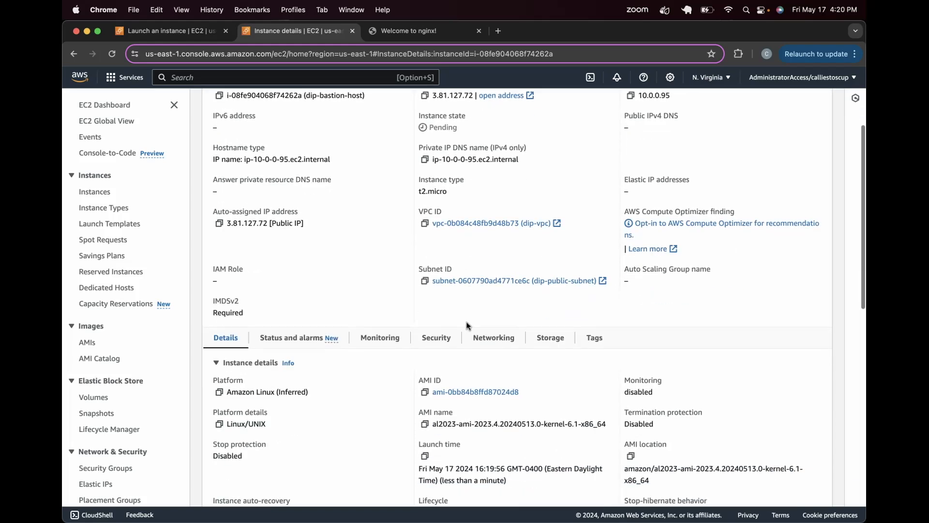
{"action": "left_click", "coordinate": [431, 338]}
{"action": "scroll", "coordinate": [431, 341], "scroll_direction": "down", "scroll_amount": 3}
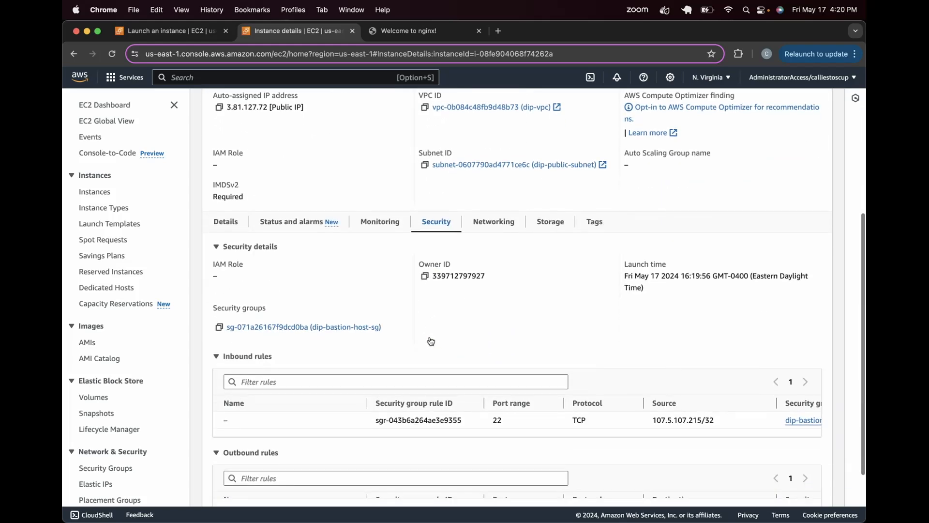
{"action": "scroll", "coordinate": [431, 341], "scroll_direction": "down", "scroll_amount": 2}
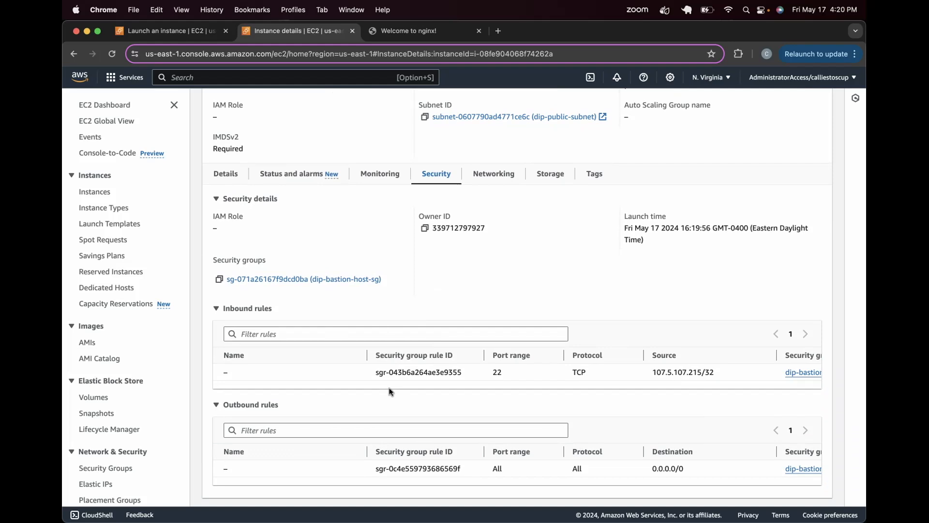
{"action": "left_click_drag", "start_coordinate": [380, 372], "coordinate": [705, 375]}
{"action": "left_click", "coordinate": [437, 478]}
{"action": "left_click_drag", "start_coordinate": [358, 474], "coordinate": [753, 482]}
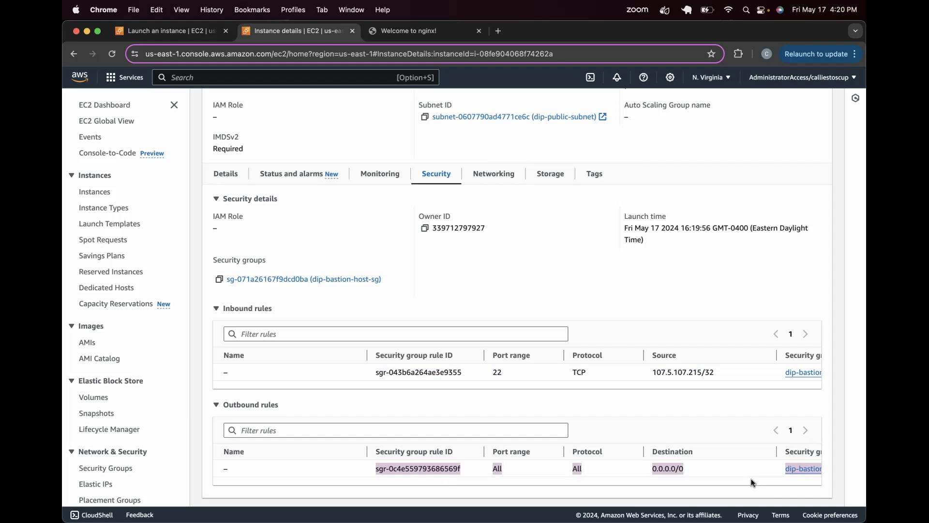
Refresh the instance summary until dip-bastion-host shows Running.
{"action": "scroll", "coordinate": [745, 481], "scroll_direction": "right", "scroll_amount": 5}
{"action": "scroll", "coordinate": [745, 481], "scroll_direction": "left", "scroll_amount": 5}
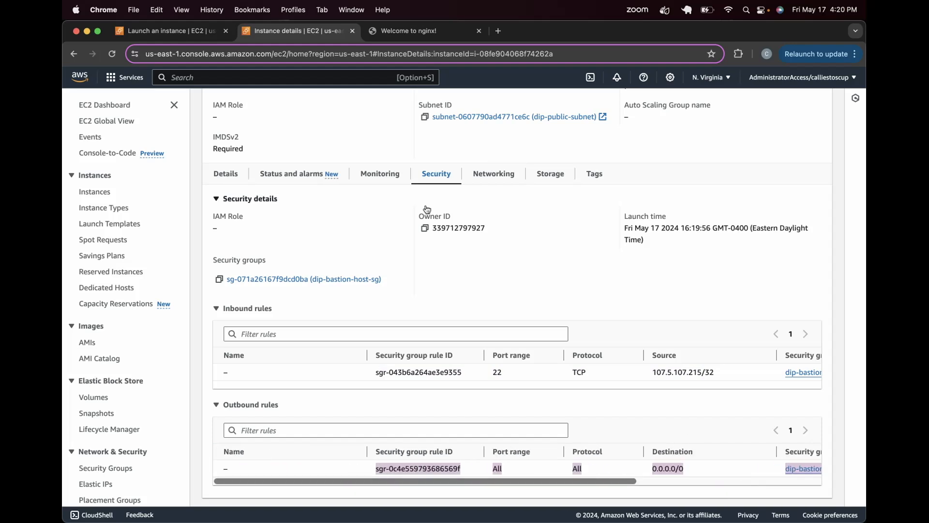
{"action": "scroll", "coordinate": [427, 209], "scroll_direction": "up", "scroll_amount": 5}
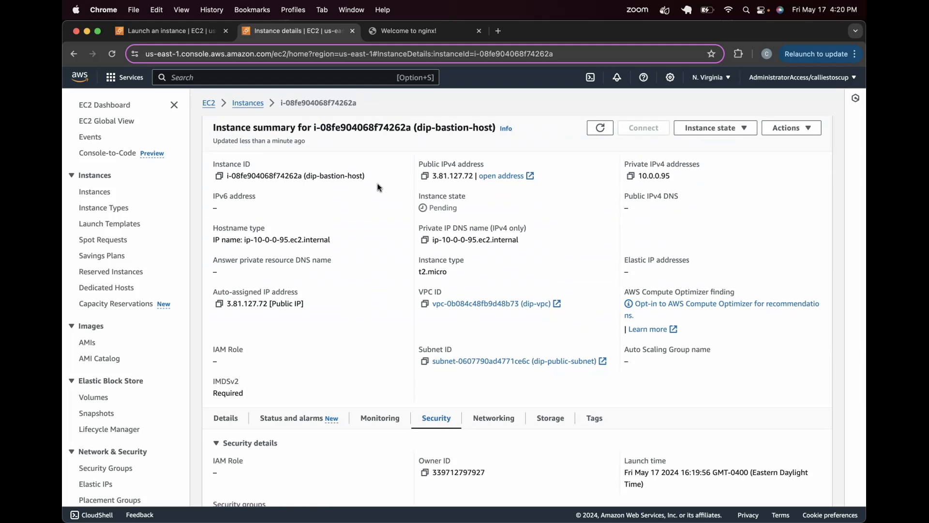
{"action": "left_click", "coordinate": [600, 128]}
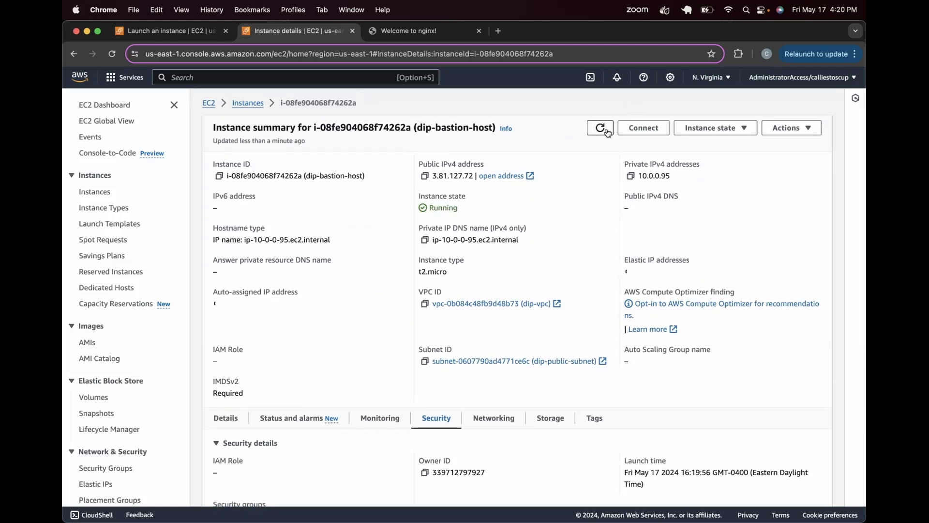
Copy the SSH client example command from dip-bastion-host's Connect page.
{"action": "left_click", "coordinate": [640, 129]}
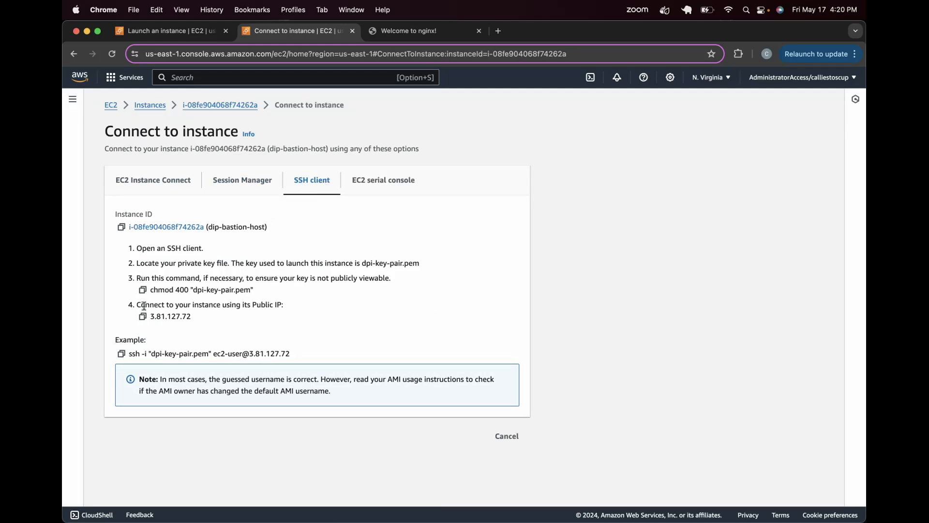
{"action": "left_click", "coordinate": [121, 354]}
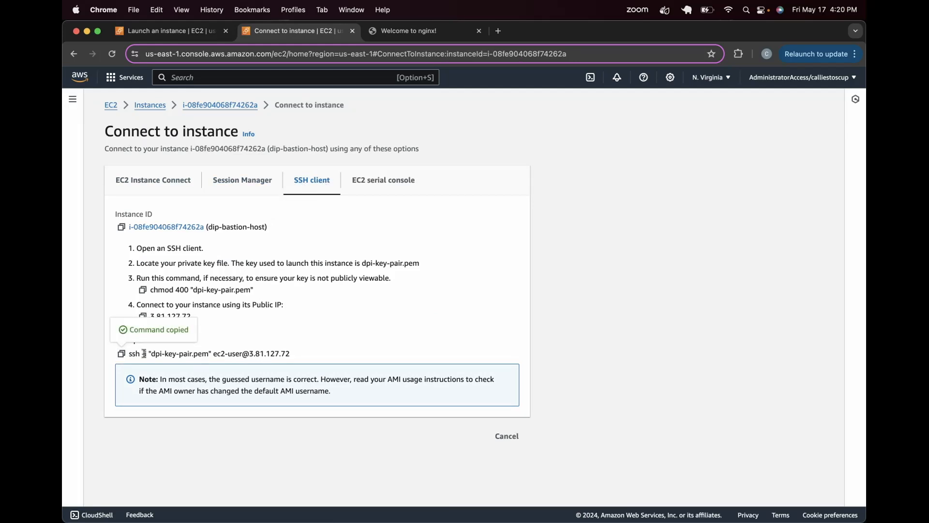
{"action": "left_click", "coordinate": [503, 511]}
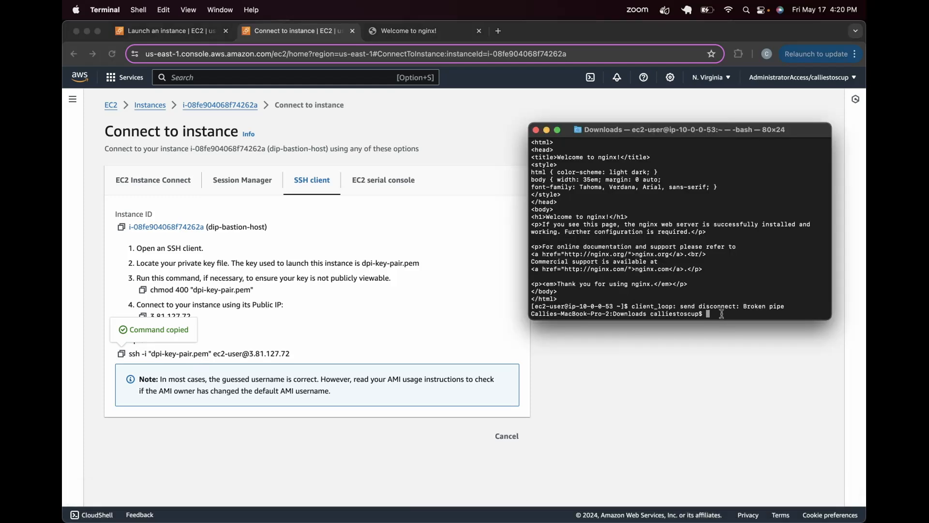
{"action": "key", "text": "super+k"}
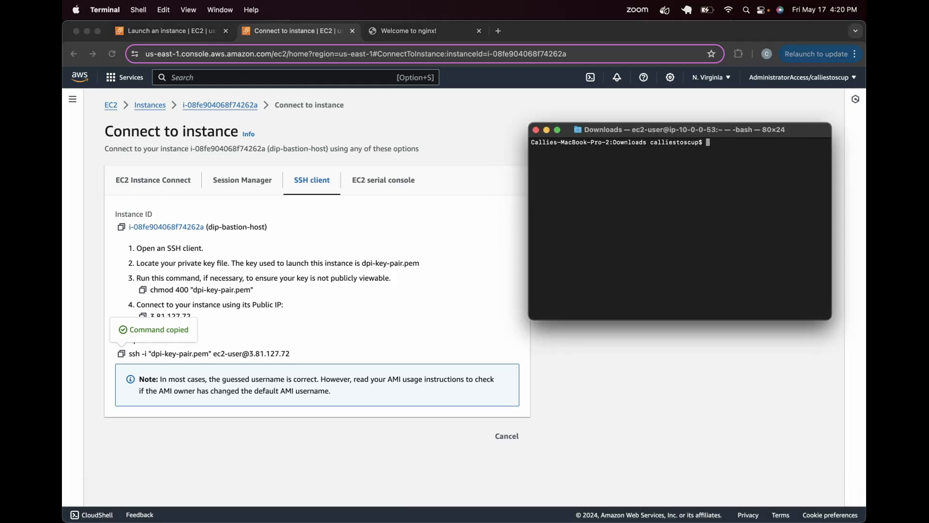
{"action": "key", "text": "super+v"}
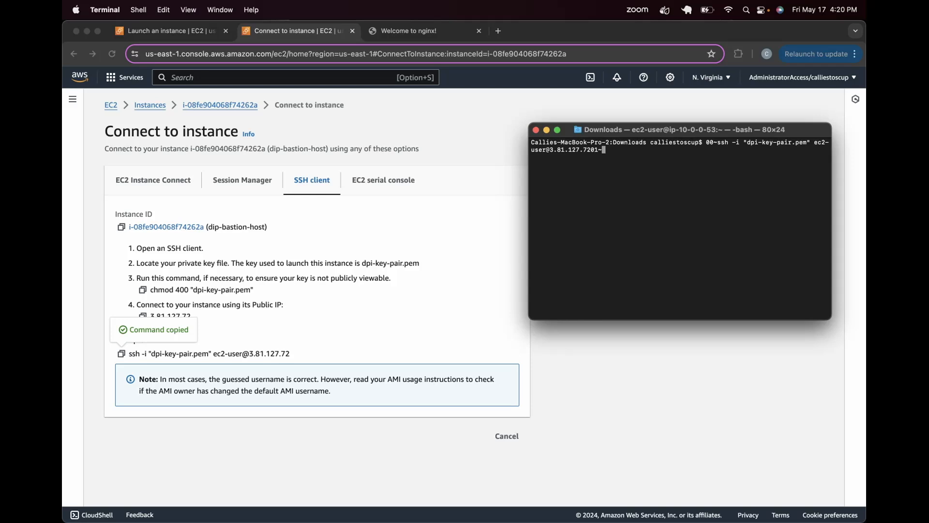
{"action": "key", "text": "BackSpace"}
{"action": "key", "text": "BackSpace"}
{"action": "key", "text": "BackSpace"}
{"action": "key", "text": "Left"}
{"action": "key", "text": "Left"}
{"action": "key", "text": "Left"}
{"action": "key", "text": "Left"}
{"action": "key", "text": "Left"}
{"action": "key", "text": "Left"}
{"action": "key", "text": "Left"}
{"action": "key", "text": "Left"}
{"action": "key", "text": "Left"}
{"action": "key", "text": "Left"}
{"action": "key", "text": "Left"}
{"action": "key", "text": "Left"}
{"action": "key", "text": "Left"}
{"action": "key", "text": "Left"}
{"action": "key", "text": "Left"}
{"action": "key", "text": "Left"}
{"action": "key", "text": "Left"}
{"action": "key", "text": "Left"}
{"action": "key", "text": "Left"}
{"action": "key", "text": "Left"}
{"action": "key", "text": "Left"}
{"action": "key", "text": "Left"}
{"action": "key", "text": "Left"}
{"action": "key", "text": "Left"}
{"action": "key", "text": "Left"}
{"action": "key", "text": "Left"}
{"action": "key", "text": "Left"}
{"action": "key", "text": "Left"}
{"action": "key", "text": "Left"}
{"action": "key", "text": "Left"}
{"action": "key", "text": "Left"}
{"action": "key", "text": "Left"}
{"action": "key", "text": "Left"}
{"action": "key", "text": "Left"}
{"action": "key", "text": "Left"}
{"action": "key", "text": "Left"}
{"action": "key", "text": "Left"}
{"action": "key", "text": "Left"}
{"action": "key", "text": "Left"}
{"action": "key", "text": "Left"}
{"action": "key", "text": "Left"}
{"action": "key", "text": "BackSpace"}
{"action": "key", "text": "BackSpace"}
{"action": "key", "text": "BackSpace"}
{"action": "key", "text": "Return"}
{"action": "type", "text": "yes"}
{"action": "key", "text": "Return"}
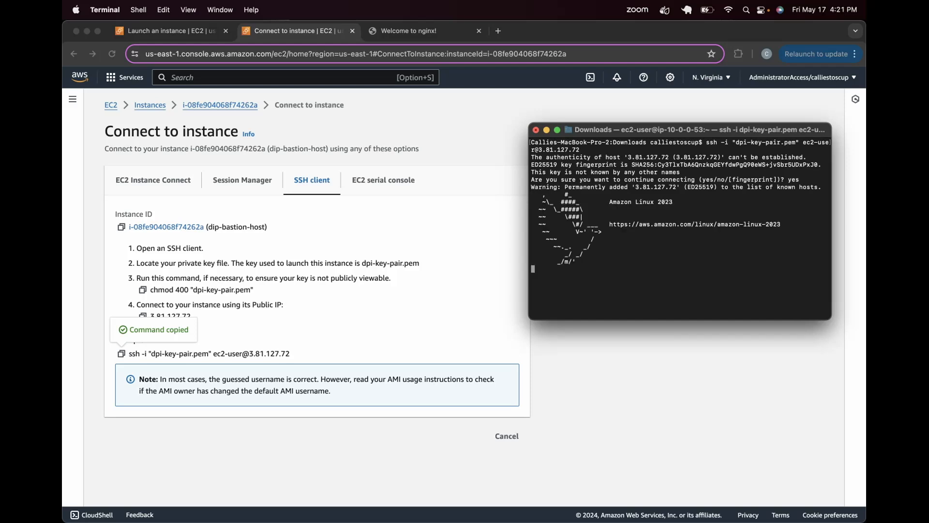
{"action": "left_click_drag", "start_coordinate": [627, 258], "coordinate": [518, 198]}
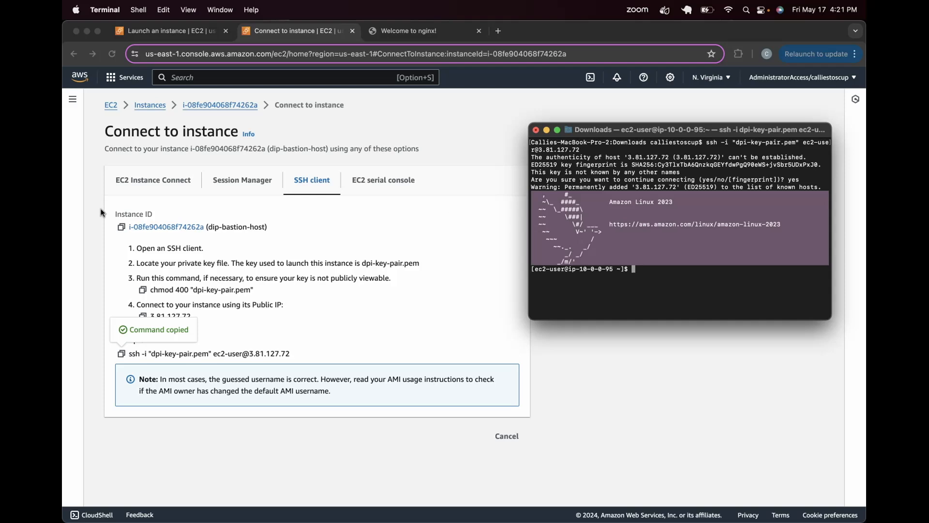
{"action": "left_click", "coordinate": [228, 109]}
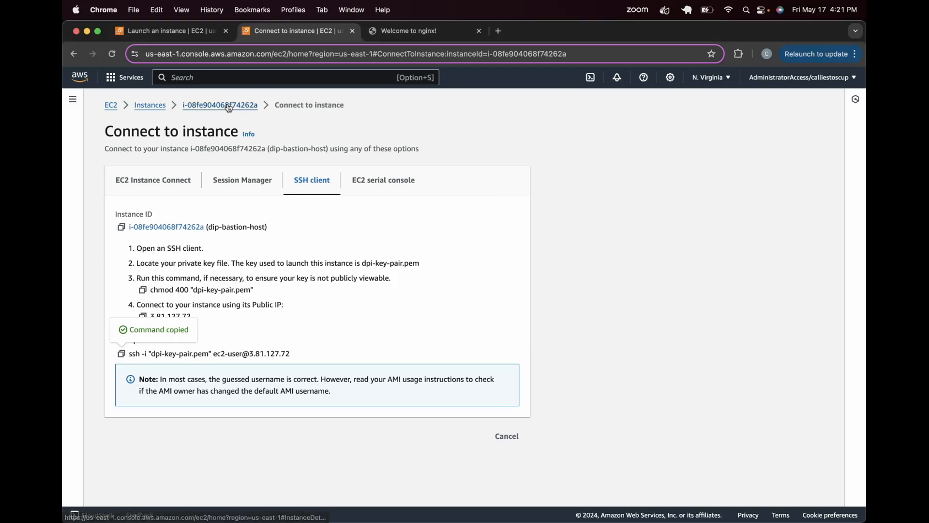
Show dip-bastion-host's Networking details: public IP 3.81.127.72, private IP 10.0.0.95 in dip-public-subnet.
{"action": "left_click", "coordinate": [228, 108]}
{"action": "scroll", "coordinate": [233, 300], "scroll_direction": "down", "scroll_amount": 7}
{"action": "scroll", "coordinate": [448, 243], "scroll_direction": "up", "scroll_amount": 3}
{"action": "left_click", "coordinate": [489, 185]}
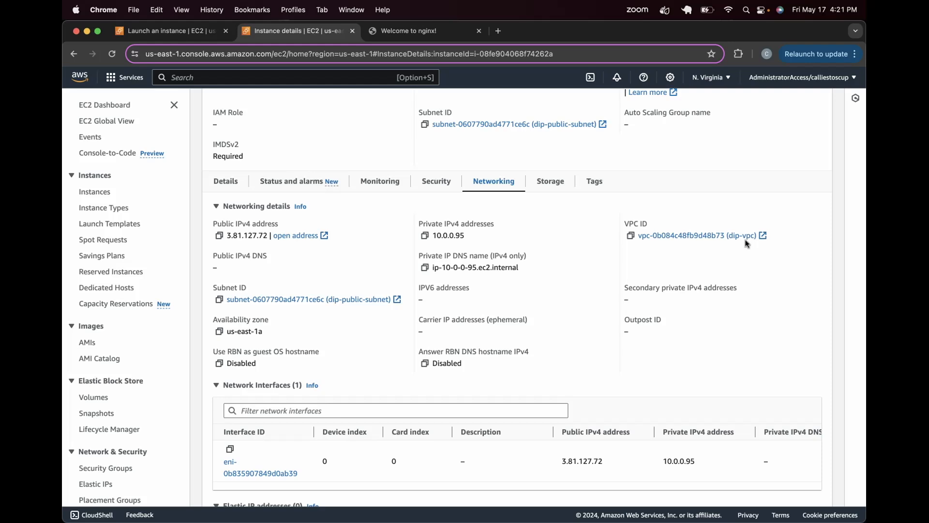
{"action": "scroll", "coordinate": [746, 244], "scroll_direction": "down", "scroll_amount": 2}
{"action": "scroll", "coordinate": [746, 243], "scroll_direction": "up", "scroll_amount": 5}
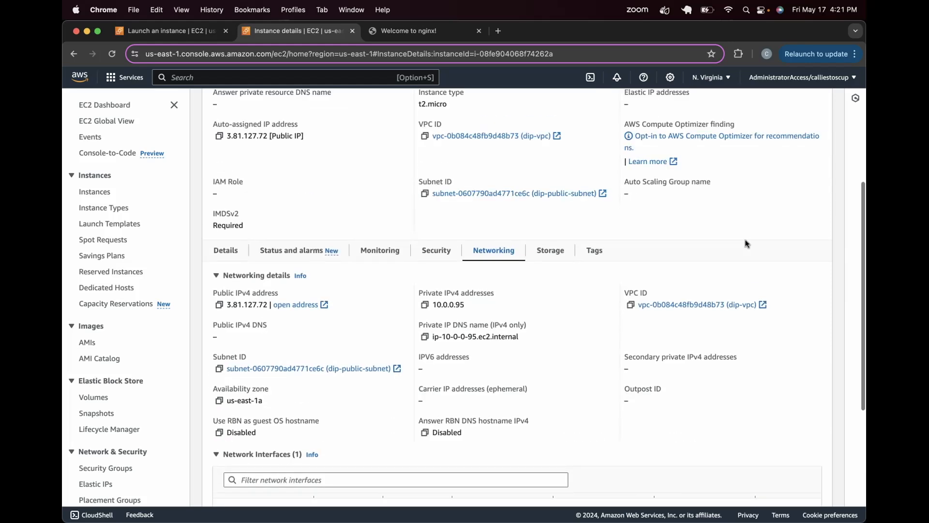
{"action": "mouse_move", "coordinate": [696, 512]}
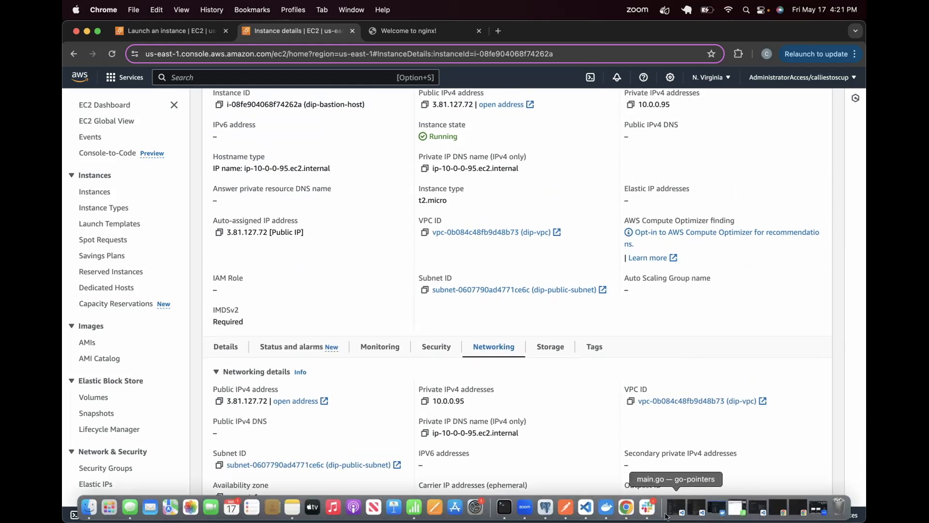
Exit the SSH session on the bastion host.
{"action": "left_click", "coordinate": [506, 504]}
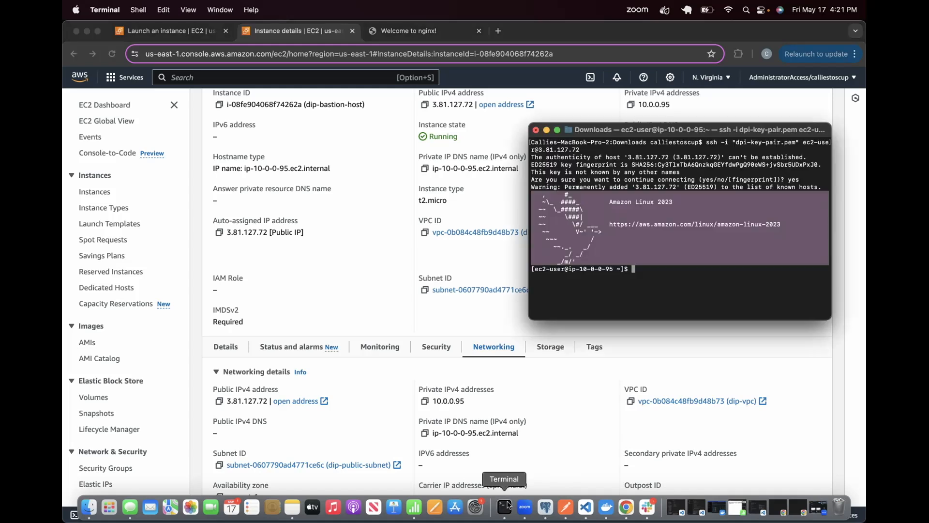
{"action": "left_click", "coordinate": [665, 194]}
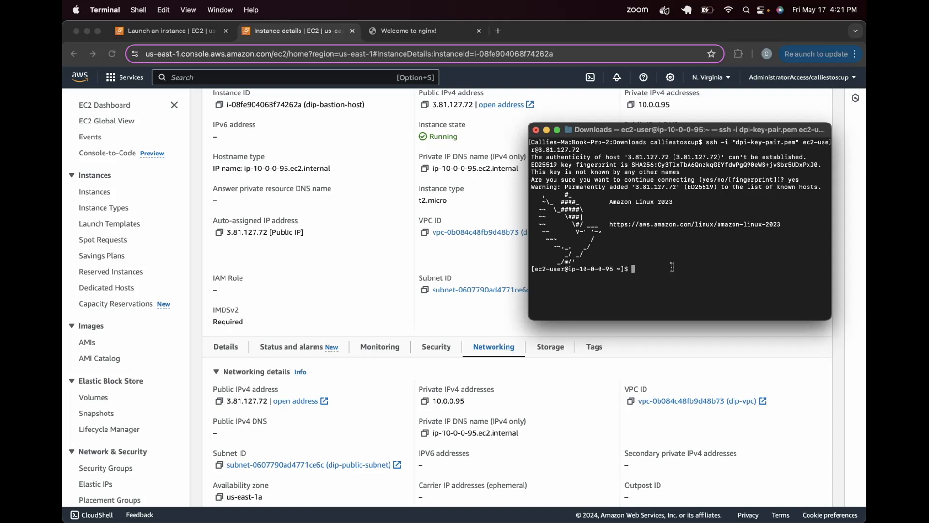
{"action": "type", "text": "exit"}
{"action": "key", "text": "Return"}
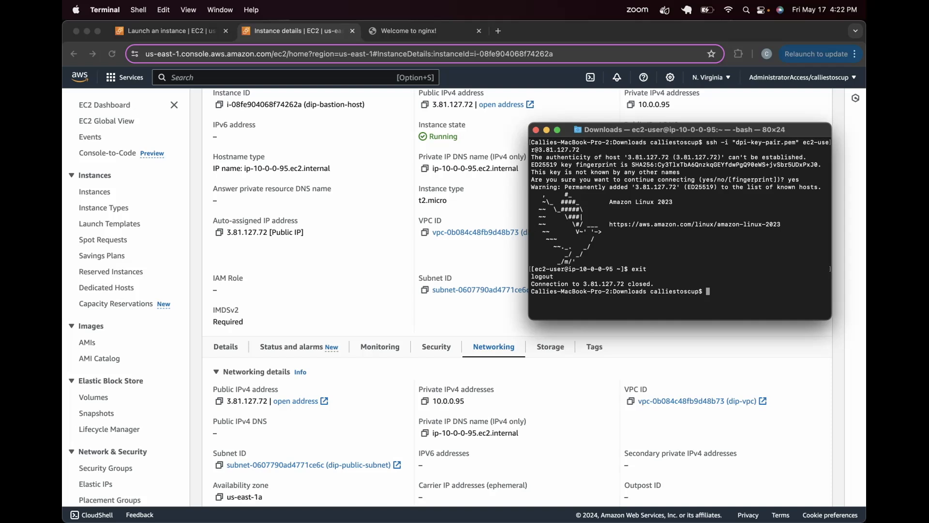
Look over the earlier ssh -i dpi-key-pair.pem command and the bastion host's console page.
{"action": "scroll", "coordinate": [726, 207], "scroll_direction": "up", "scroll_amount": 3}
{"action": "left_click_drag", "start_coordinate": [722, 172], "coordinate": [796, 172]}
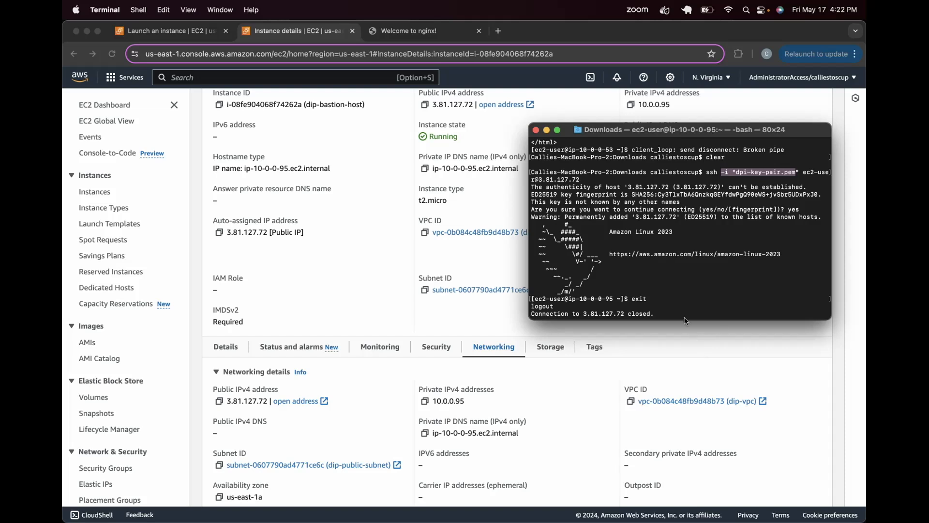
{"action": "scroll", "coordinate": [681, 296], "scroll_direction": "down", "scroll_amount": 3}
{"action": "left_click", "coordinate": [745, 290]}
{"action": "type", "text": "ssh"}
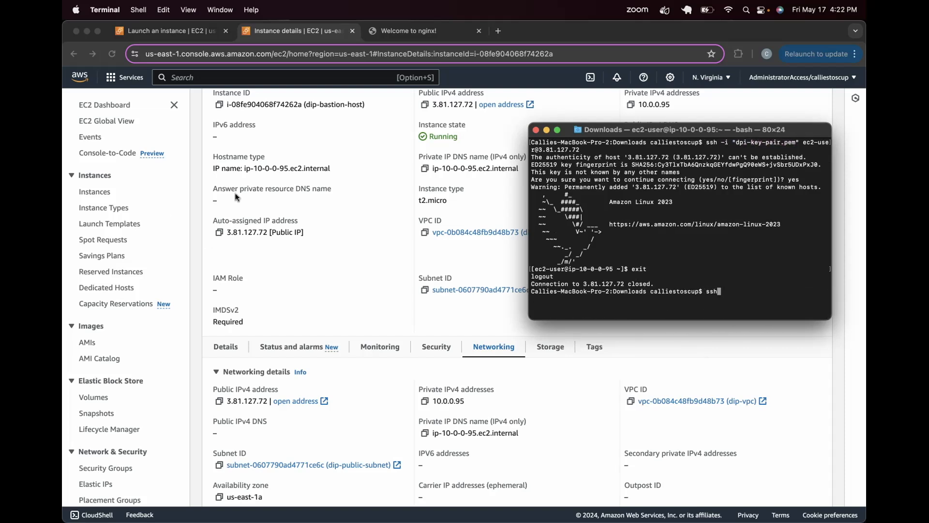
{"action": "scroll", "coordinate": [377, 190], "scroll_direction": "up", "scroll_amount": 3}
{"action": "left_click_drag", "start_coordinate": [652, 133], "coordinate": [664, 171]}
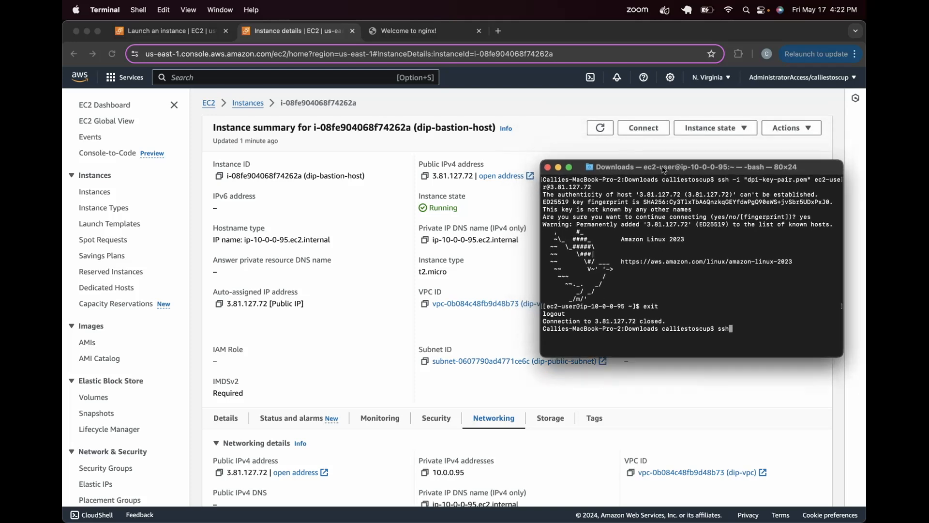
{"action": "left_click", "coordinate": [643, 129]}
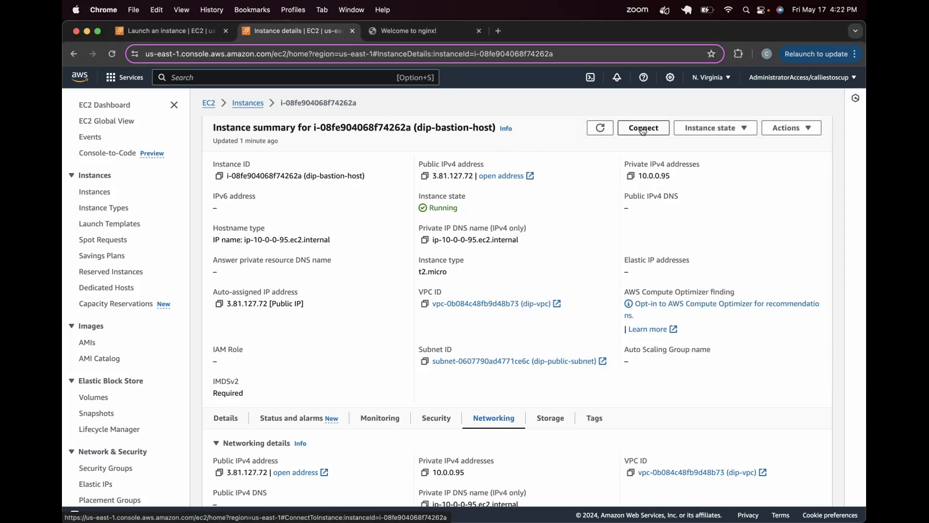
{"action": "mouse_move", "coordinate": [455, 489]}
Recall the previous ssh command and reconnect to the bastion host at 3.81.127.72.
{"action": "left_click", "coordinate": [504, 506]}
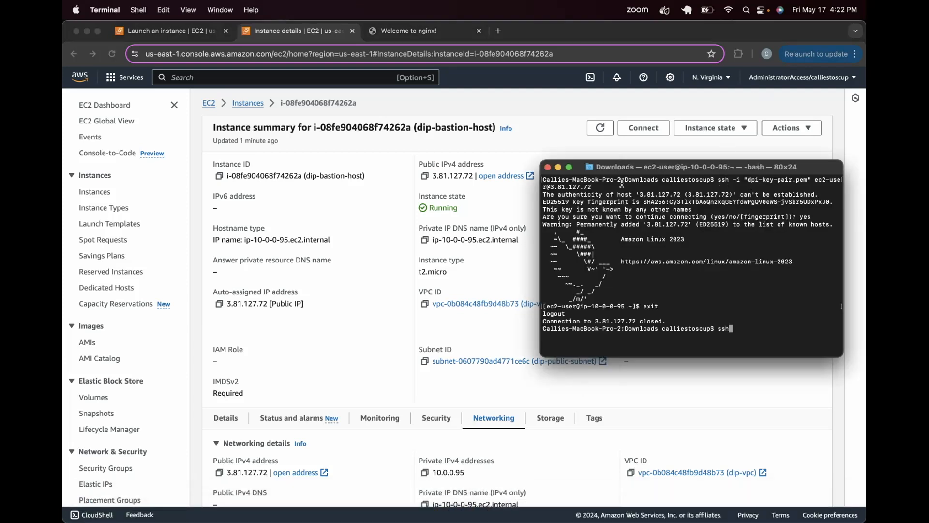
{"action": "left_click_drag", "start_coordinate": [625, 180], "coordinate": [657, 179]}
{"action": "left_click", "coordinate": [769, 335]}
{"action": "key", "text": "BackSpace"}
{"action": "key", "text": "BackSpace"}
{"action": "key", "text": "BackSpace"}
{"action": "key", "text": "Up"}
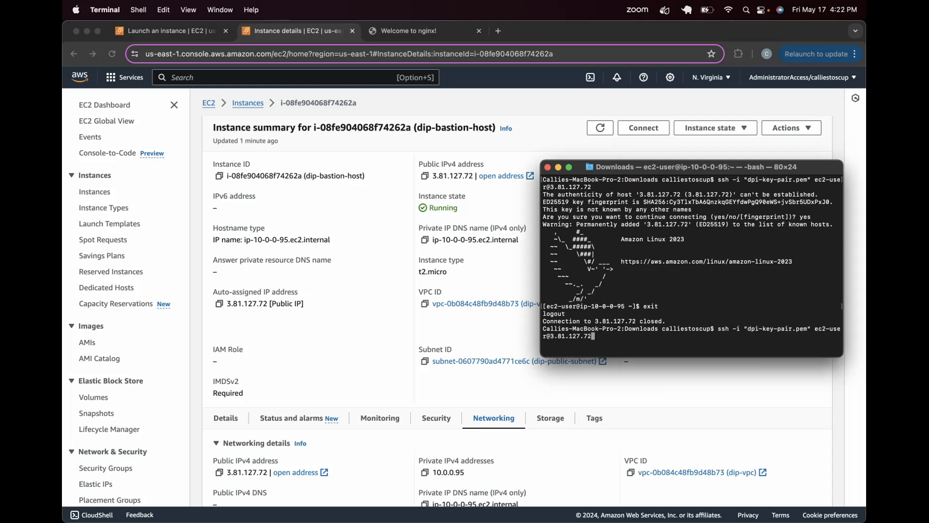
{"action": "key", "text": "Return"}
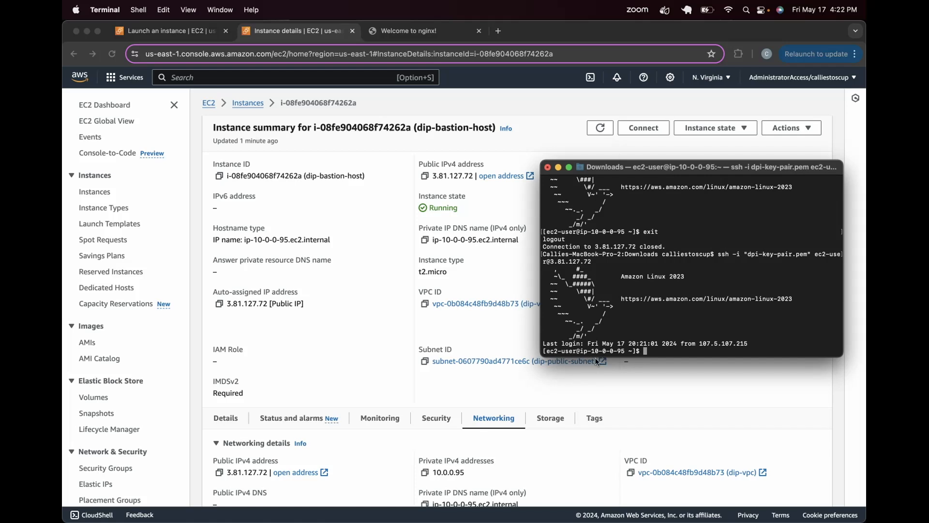
{"action": "left_click_drag", "start_coordinate": [651, 351], "coordinate": [508, 356]}
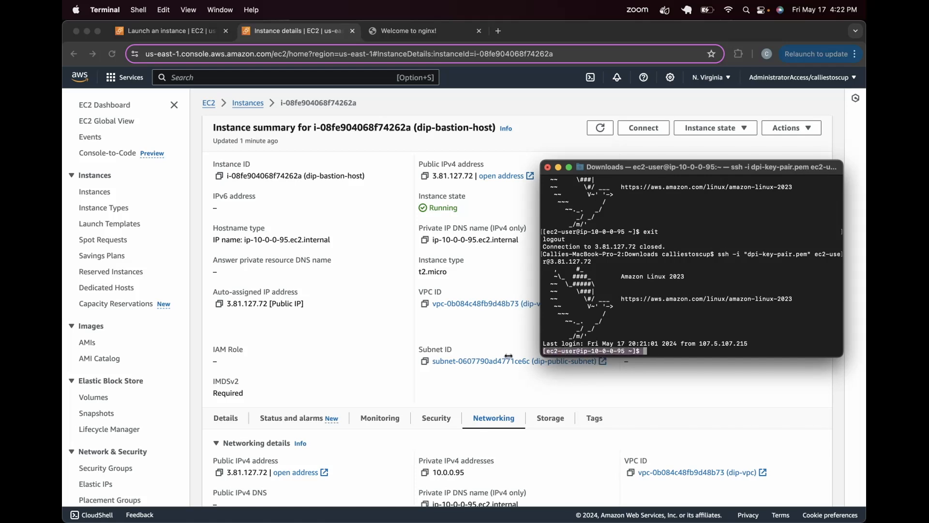
{"action": "left_click", "coordinate": [267, 109]}
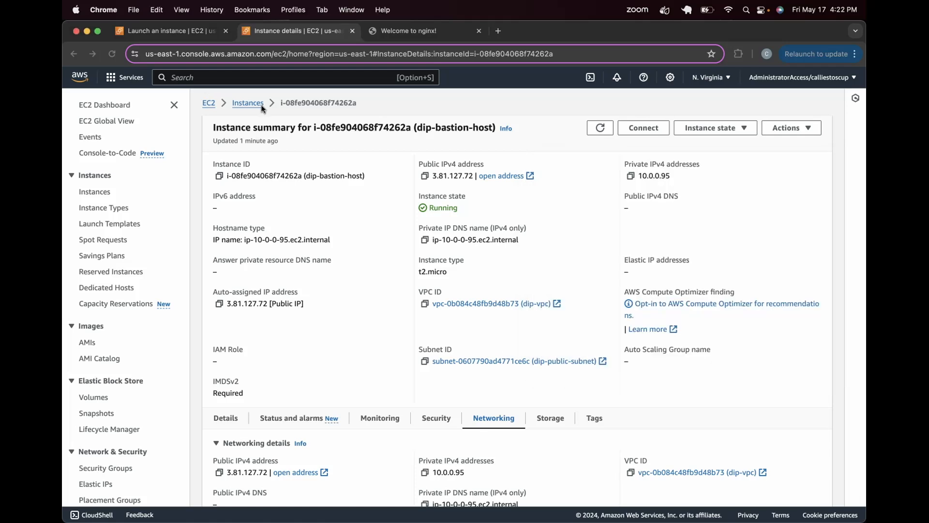
{"action": "left_click", "coordinate": [259, 104]}
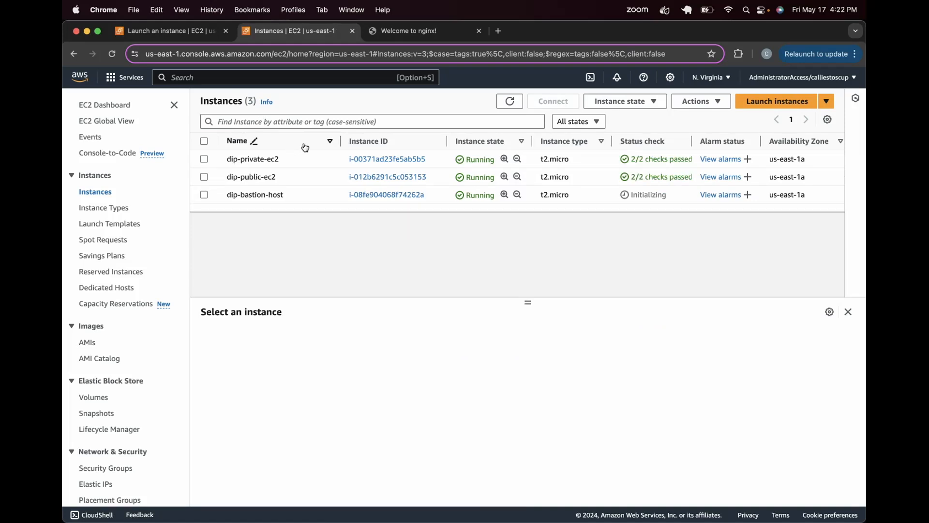
{"action": "left_click", "coordinate": [367, 159]}
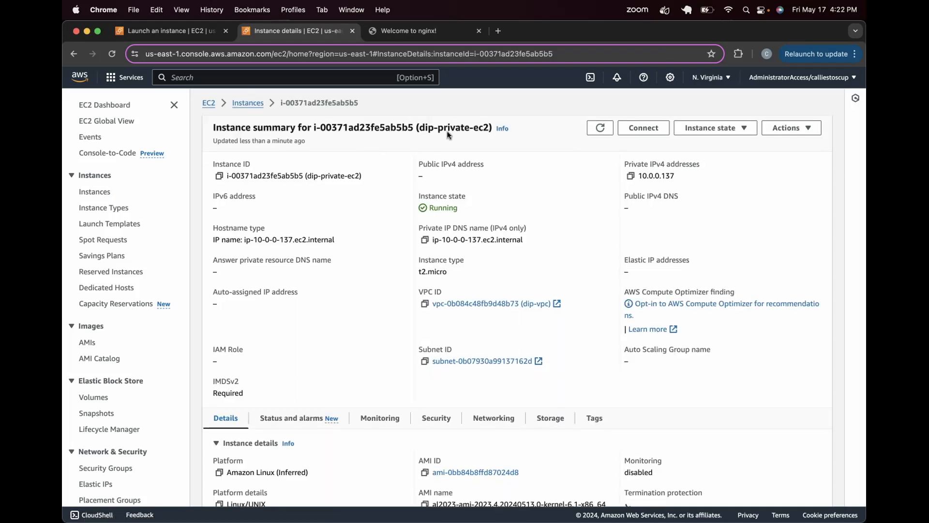
{"action": "left_click", "coordinate": [654, 134]}
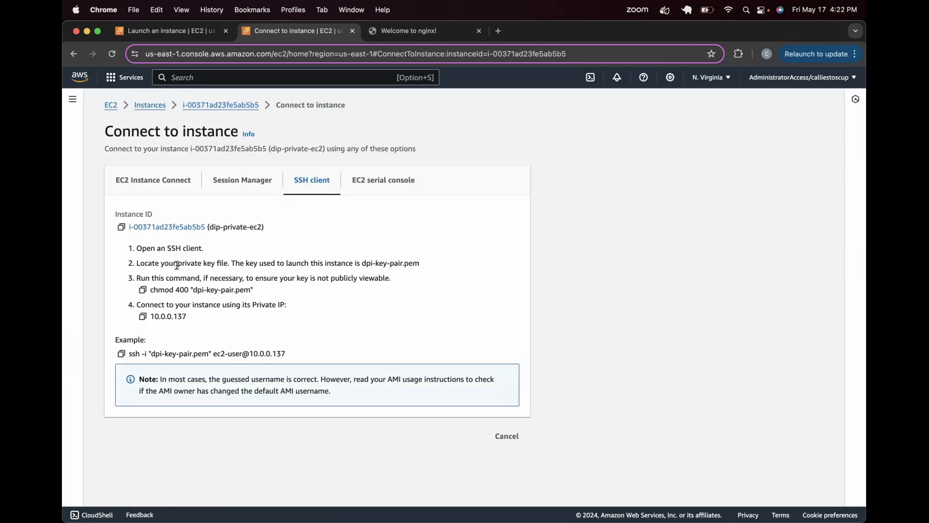
{"action": "left_click", "coordinate": [119, 354]}
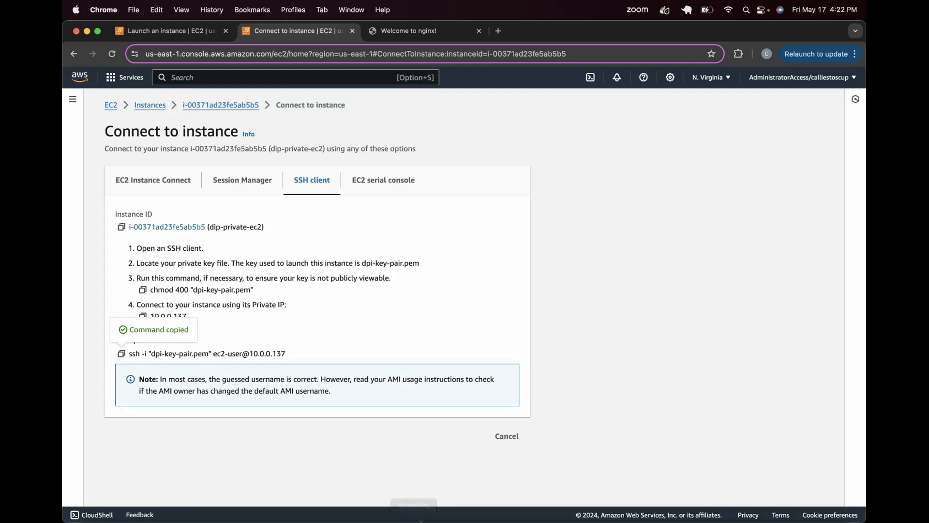
{"action": "left_click_drag", "start_coordinate": [144, 353], "coordinate": [209, 354]}
{"action": "mouse_move", "coordinate": [434, 512]}
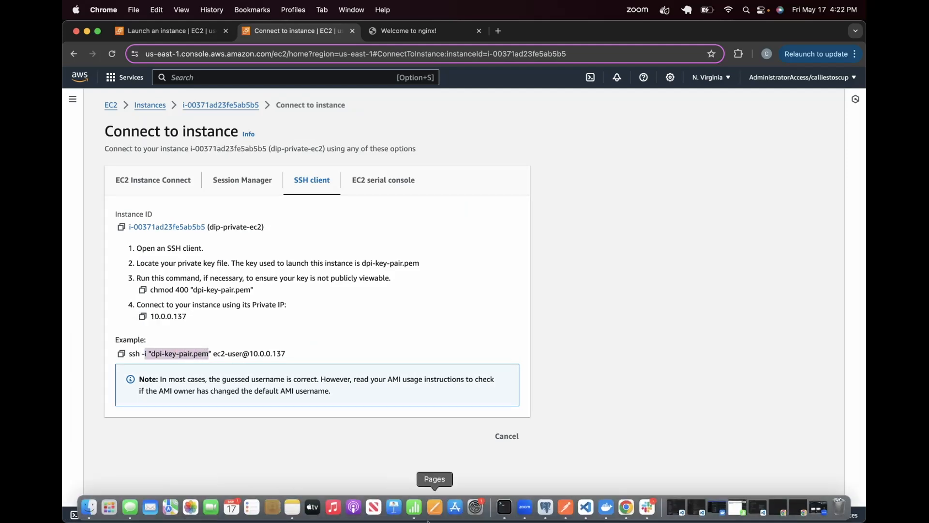
{"action": "left_click", "coordinate": [491, 511]}
From the bastion, run the copied ssh command with the key file to 10.0.0.137, then interrupt it.
{"action": "left_click", "coordinate": [672, 352]}
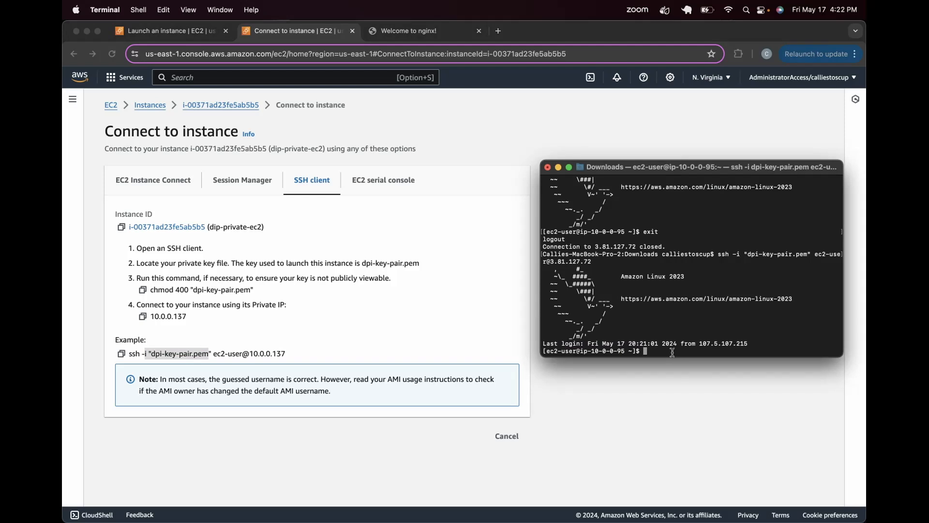
{"action": "key", "text": "super+v"}
{"action": "key", "text": "Return"}
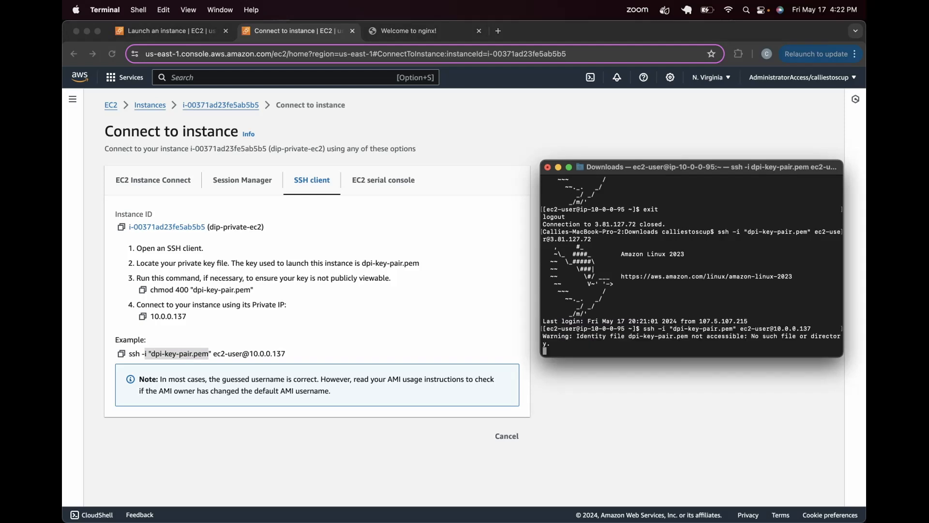
{"action": "left_click_drag", "start_coordinate": [700, 342], "coordinate": [602, 321]}
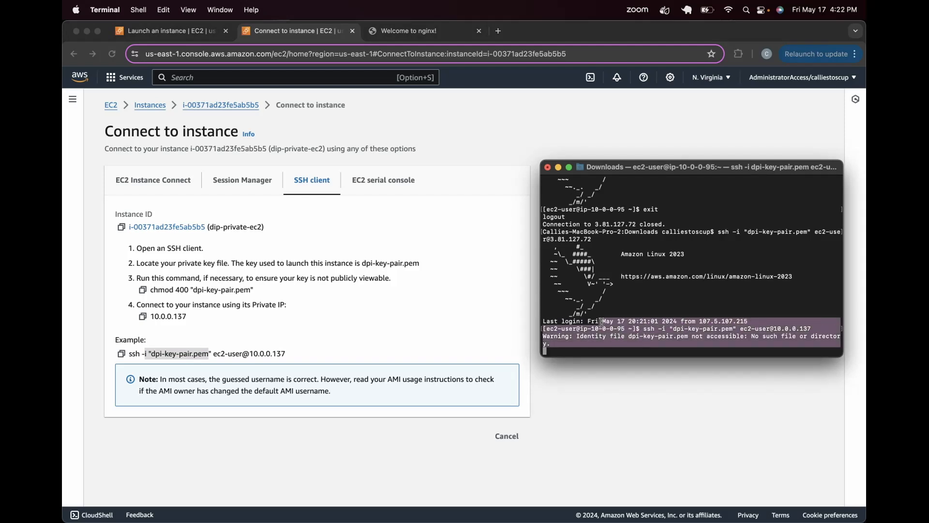
{"action": "key", "text": "ctrl+c"}
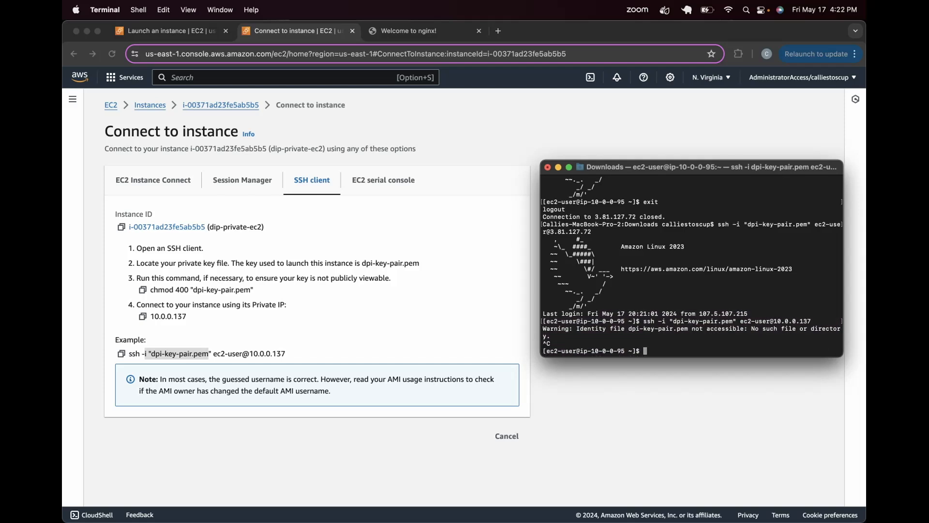
{"action": "key", "text": "Up"}
{"action": "key", "text": "Left"}
{"action": "key", "text": "Left"}
{"action": "key", "text": "Left"}
{"action": "key", "text": "Left"}
{"action": "key", "text": "Left"}
{"action": "key", "text": "Left"}
{"action": "key", "text": "Left"}
{"action": "key", "text": "Left"}
{"action": "key", "text": "Left"}
{"action": "key", "text": "Left"}
{"action": "key", "text": "Left"}
{"action": "key", "text": "Left"}
{"action": "key", "text": "Left"}
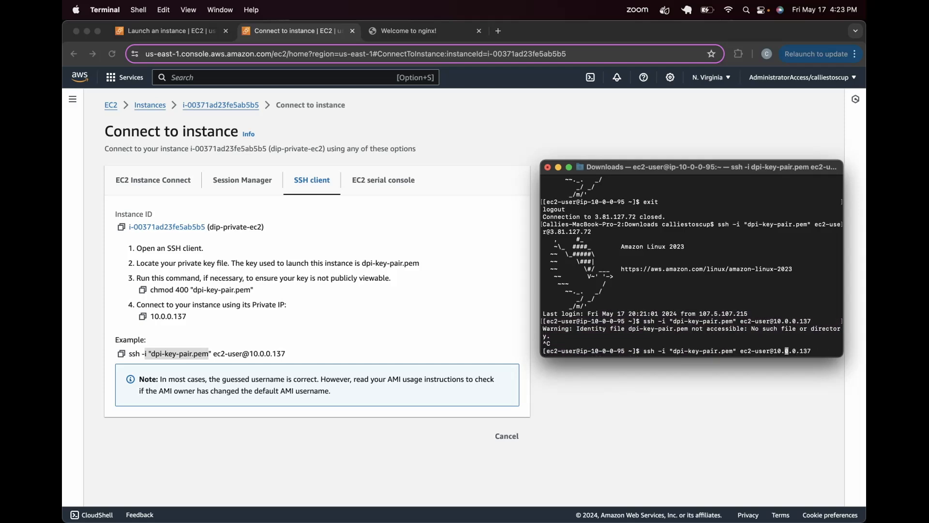
{"action": "key", "text": "Left"}
{"action": "key", "text": "Left"}
{"action": "key", "text": "Left"}
{"action": "key", "text": "Left"}
{"action": "key", "text": "Left"}
{"action": "key", "text": "Left"}
{"action": "key", "text": "BackSpace"}
{"action": "key", "text": "BackSpace"}
{"action": "key", "text": "BackSpace"}
{"action": "key", "text": "BackSpace"}
{"action": "key", "text": "BackSpace"}
{"action": "key", "text": "BackSpace"}
{"action": "key", "text": "BackSpace"}
{"action": "key", "text": "BackSpace"}
{"action": "key", "text": "BackSpace"}
{"action": "key", "text": "BackSpace"}
{"action": "key", "text": "BackSpace"}
{"action": "key", "text": "BackSpace"}
{"action": "key", "text": "BackSpace"}
{"action": "key", "text": "BackSpace"}
{"action": "key", "text": "BackSpace"}
{"action": "key", "text": "BackSpace"}
{"action": "key", "text": "BackSpace"}
{"action": "key", "text": "BackSpace"}
{"action": "key", "text": "BackSpace"}
{"action": "key", "text": "BackSpace"}
{"action": "key", "text": "BackSpace"}
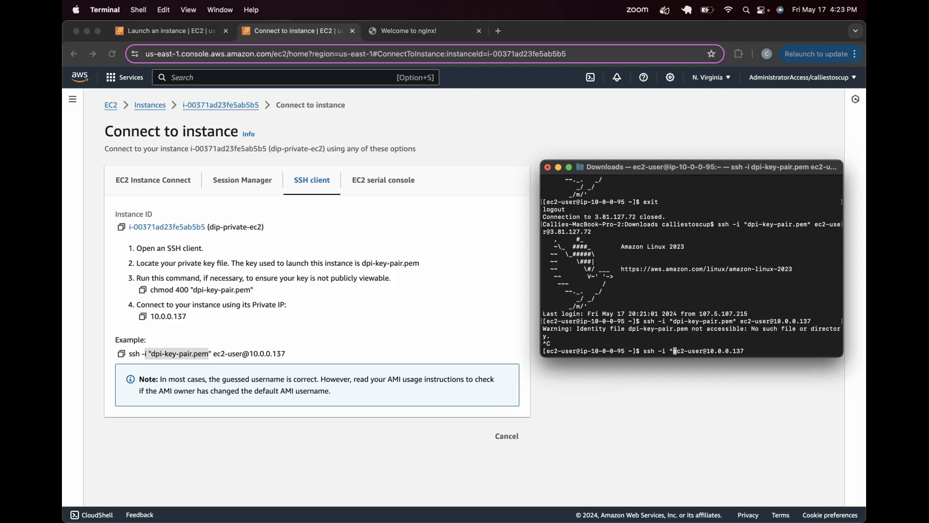
{"action": "key", "text": "Return"}
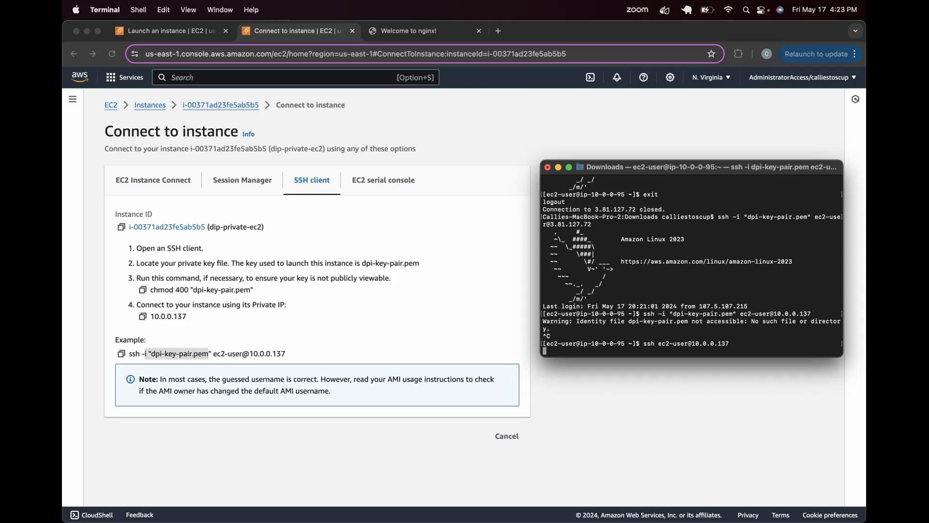
{"action": "key", "text": "ctrl+c"}
{"action": "key", "text": "Up"}
{"action": "key", "text": "Up"}
{"action": "key", "text": "Left"}
{"action": "key", "text": "Left"}
{"action": "key", "text": "Left"}
{"action": "key", "text": "Left"}
{"action": "key", "text": "Left"}
{"action": "key", "text": "Left"}
{"action": "key", "text": "Left"}
{"action": "key", "text": "Left"}
{"action": "key", "text": "Left"}
{"action": "key", "text": "Left"}
{"action": "key", "text": "Left"}
{"action": "key", "text": "Left"}
{"action": "key", "text": "Left"}
{"action": "key", "text": "Left"}
{"action": "key", "text": "Left"}
{"action": "key", "text": "Left"}
{"action": "key", "text": "Left"}
{"action": "key", "text": "Left"}
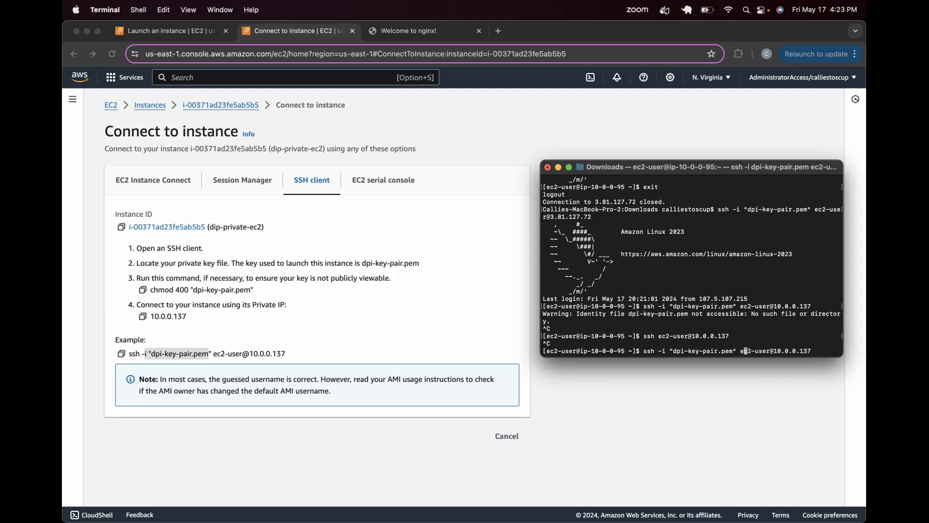
{"action": "key", "text": "BackSpace"}
{"action": "key", "text": "BackSpace"}
{"action": "key", "text": "BackSpace"}
{"action": "key", "text": "BackSpace"}
{"action": "key", "text": "BackSpace"}
{"action": "key", "text": "BackSpace"}
{"action": "key", "text": "BackSpace"}
{"action": "key", "text": "BackSpace"}
{"action": "key", "text": "BackSpace"}
{"action": "key", "text": "BackSpace"}
{"action": "key", "text": "BackSpace"}
{"action": "key", "text": "BackSpace"}
{"action": "key", "text": "BackSpace"}
{"action": "key", "text": "BackSpace"}
{"action": "key", "text": "BackSpace"}
{"action": "key", "text": "BackSpace"}
{"action": "key", "text": "BackSpace"}
{"action": "key", "text": "BackSpace"}
{"action": "key", "text": "BackSpace"}
{"action": "key", "text": "BackSpace"}
{"action": "key", "text": "BackSpace"}
{"action": "key", "text": "BackSpace"}
{"action": "key", "text": "BackSpace"}
{"action": "type", "text": "-A"}
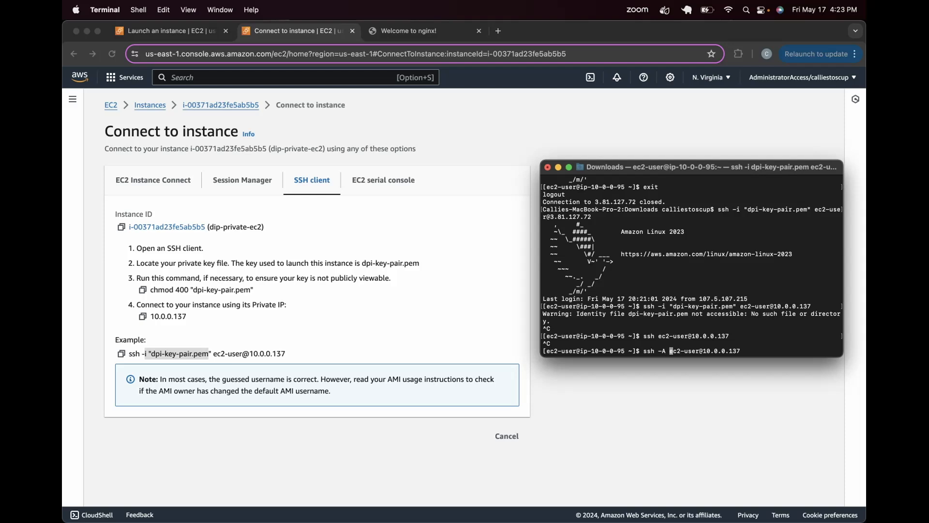
{"action": "key", "text": "Return"}
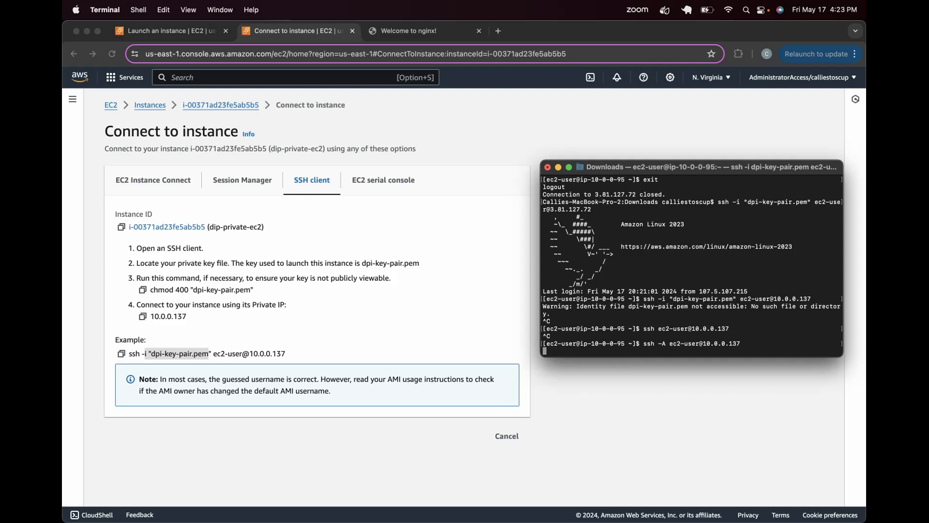
{"action": "key", "text": "ctrl+c"}
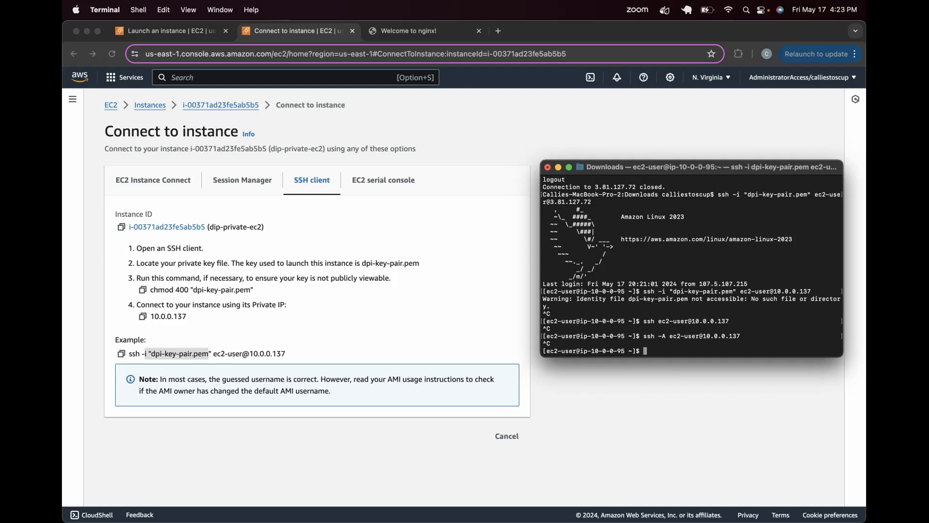
Search for 'ssh into ec2 instance in private subnet' in a new tab and scan the results.
{"action": "left_click", "coordinate": [498, 33]}
{"action": "left_click", "coordinate": [498, 32]}
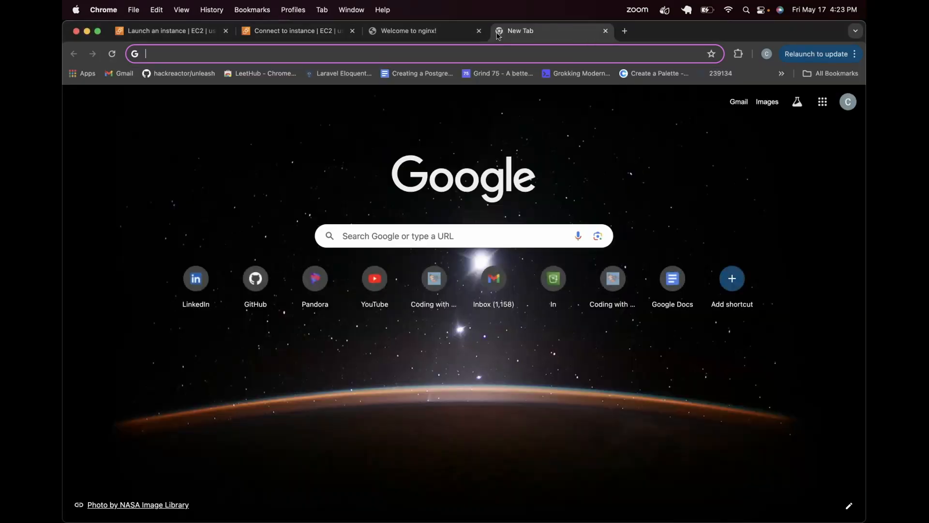
{"action": "type", "text": "ssh"}
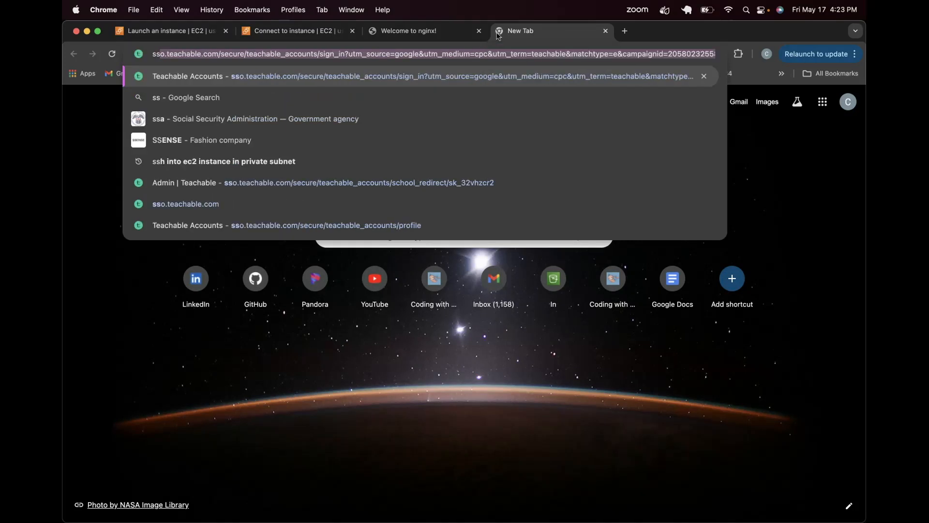
{"action": "type", "text": " in"}
{"action": "key", "text": "Down"}
{"action": "key", "text": "Return"}
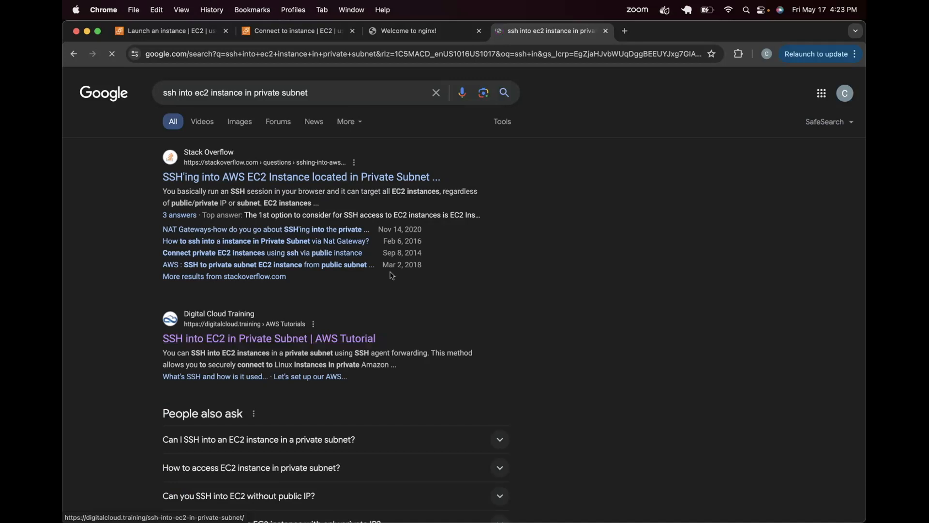
{"action": "scroll", "coordinate": [81, 459], "scroll_direction": "down", "scroll_amount": 7}
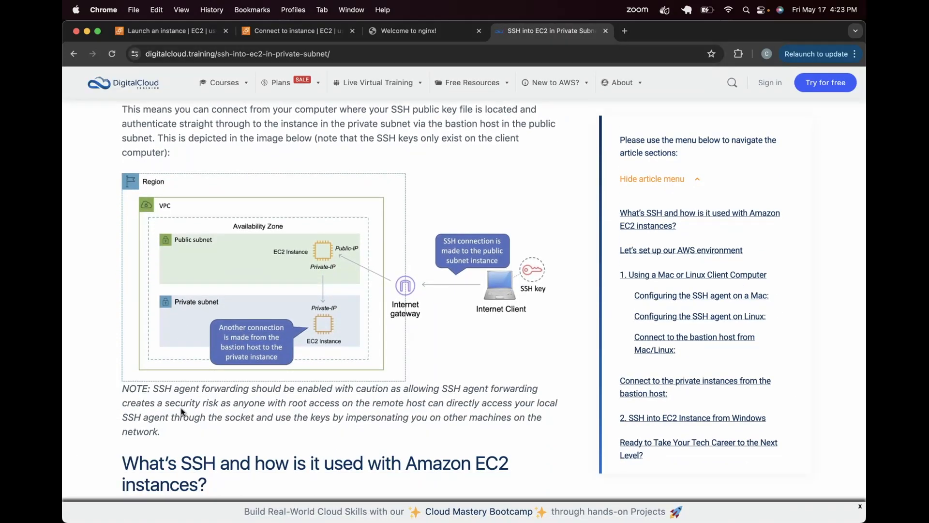
{"action": "scroll", "coordinate": [181, 411], "scroll_direction": "down", "scroll_amount": 2}
{"action": "scroll", "coordinate": [182, 412], "scroll_direction": "down", "scroll_amount": 1}
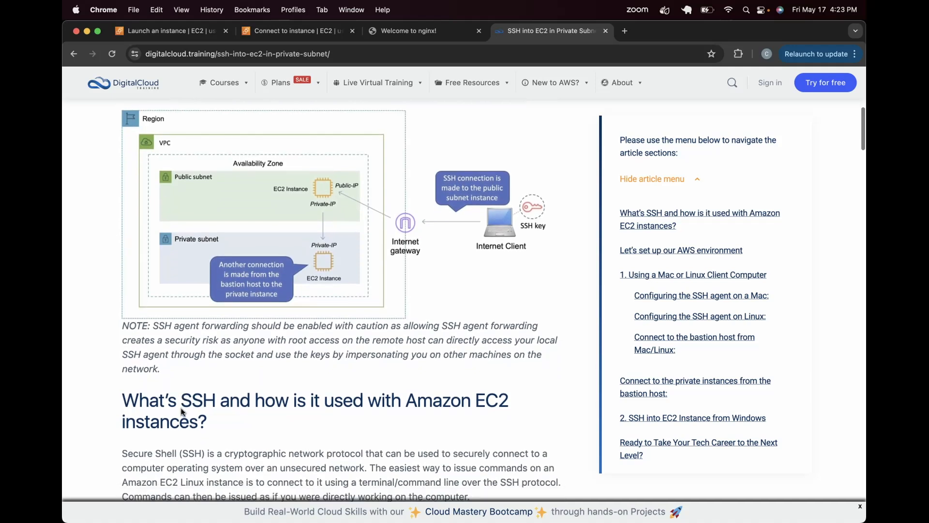
{"action": "scroll", "coordinate": [182, 404], "scroll_direction": "down", "scroll_amount": 1}
{"action": "scroll", "coordinate": [181, 404], "scroll_direction": "up", "scroll_amount": 1}
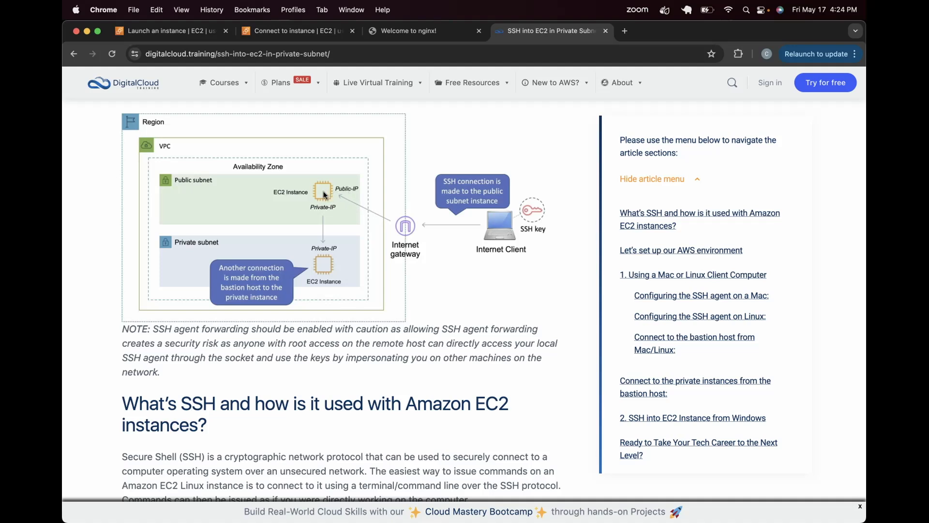
Check the private instance address in the terminal output, then return to the article.
{"action": "mouse_move", "coordinate": [586, 518]}
{"action": "left_click", "coordinate": [507, 517]}
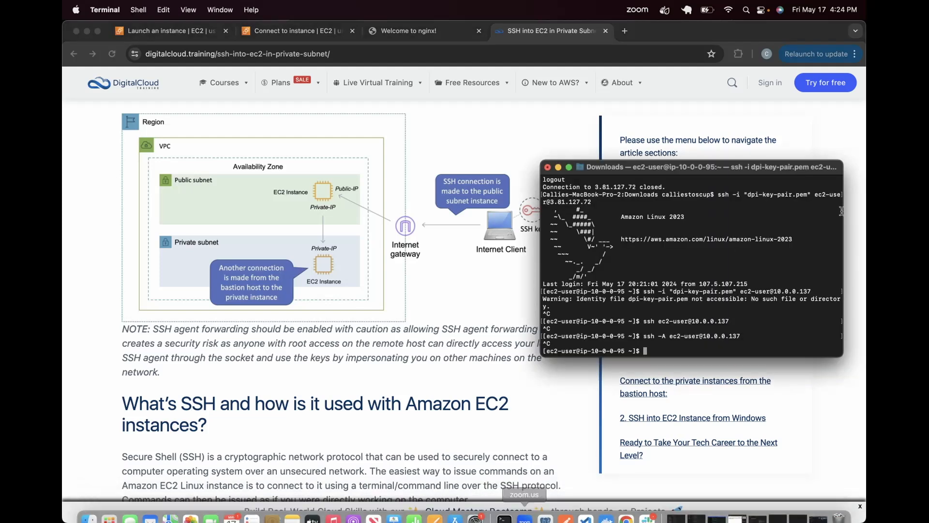
{"action": "left_click_drag", "start_coordinate": [773, 291], "coordinate": [807, 291]}
{"action": "left_click", "coordinate": [393, 240]}
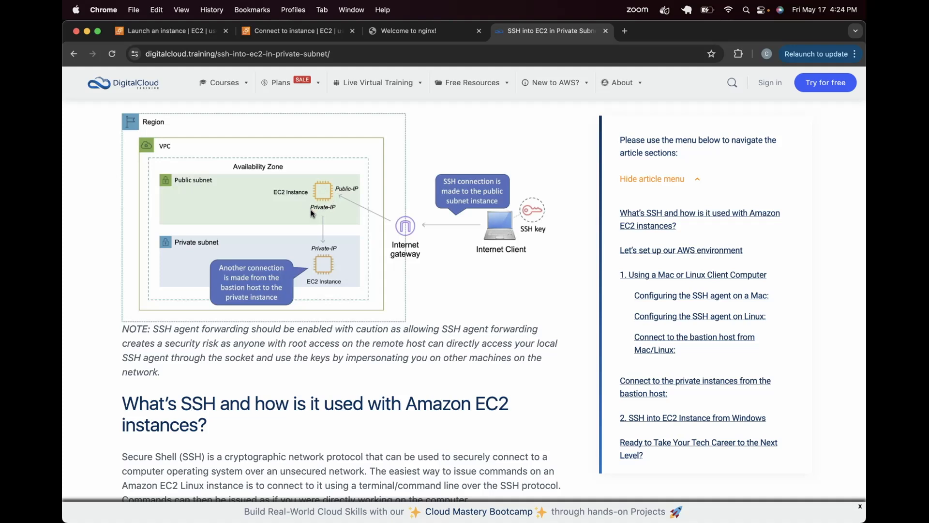
Bookmark the DigitalCloud private-subnet SSH article and read down to the Mac ssh-add setup.
{"action": "scroll", "coordinate": [314, 270], "scroll_direction": "down", "scroll_amount": 5}
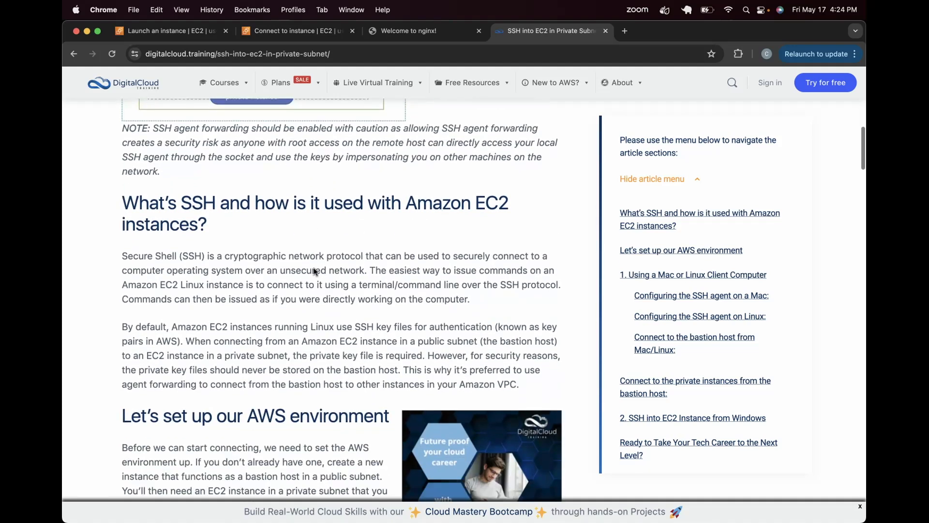
{"action": "scroll", "coordinate": [314, 267], "scroll_direction": "down", "scroll_amount": 2}
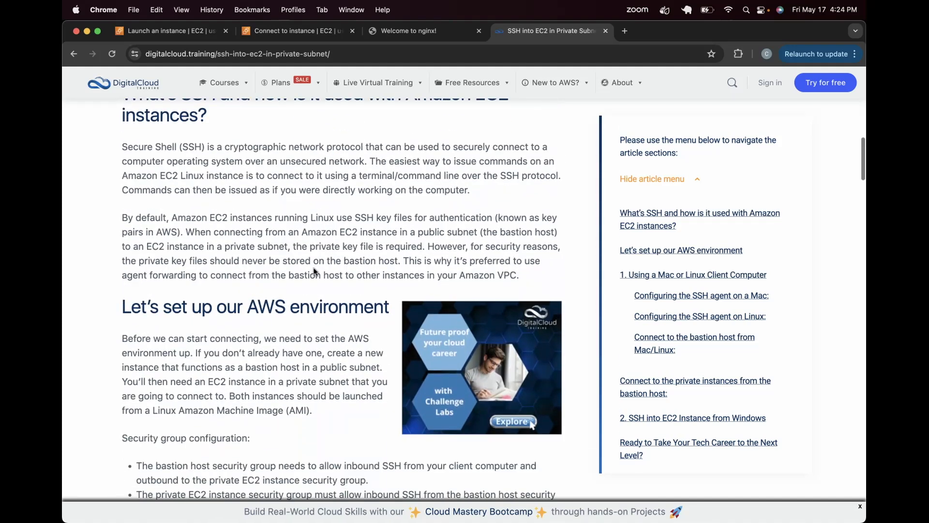
{"action": "left_click", "coordinate": [711, 53]}
{"action": "left_click", "coordinate": [689, 132]}
{"action": "scroll", "coordinate": [380, 248], "scroll_direction": "down", "scroll_amount": 7}
{"action": "scroll", "coordinate": [380, 248], "scroll_direction": "down", "scroll_amount": 2}
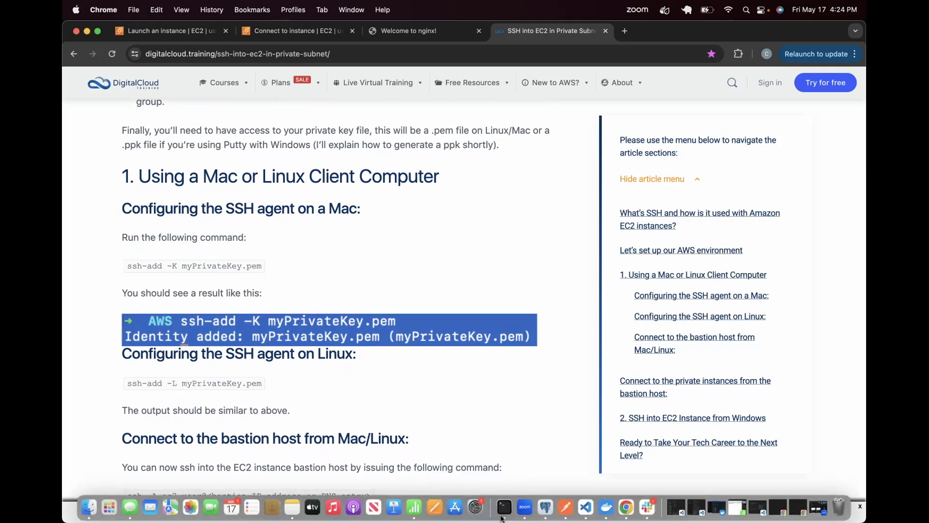
Log out of the bastion and load dpi-key-pair.pem into the SSH agent with ssh-add -K.
{"action": "left_click", "coordinate": [508, 512]}
{"action": "left_click", "coordinate": [662, 344]}
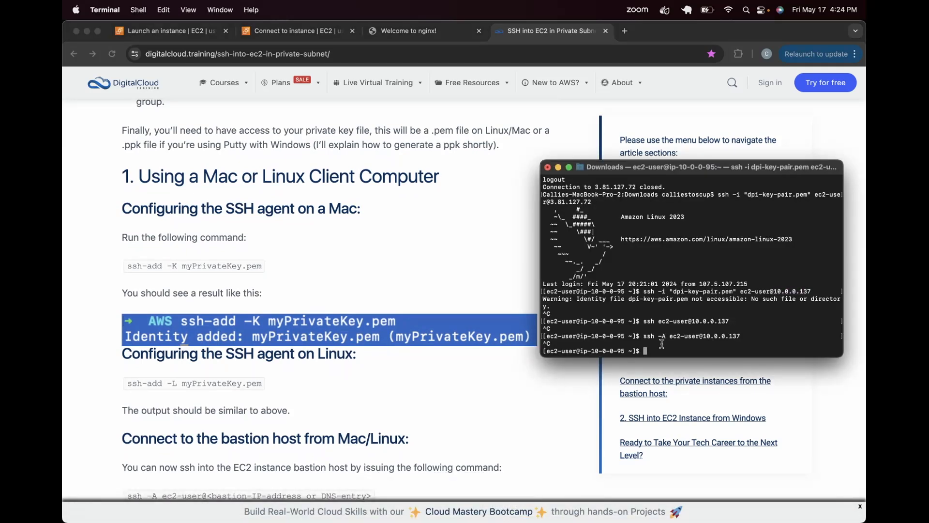
{"action": "type", "text": "exit"}
{"action": "key", "text": "Return"}
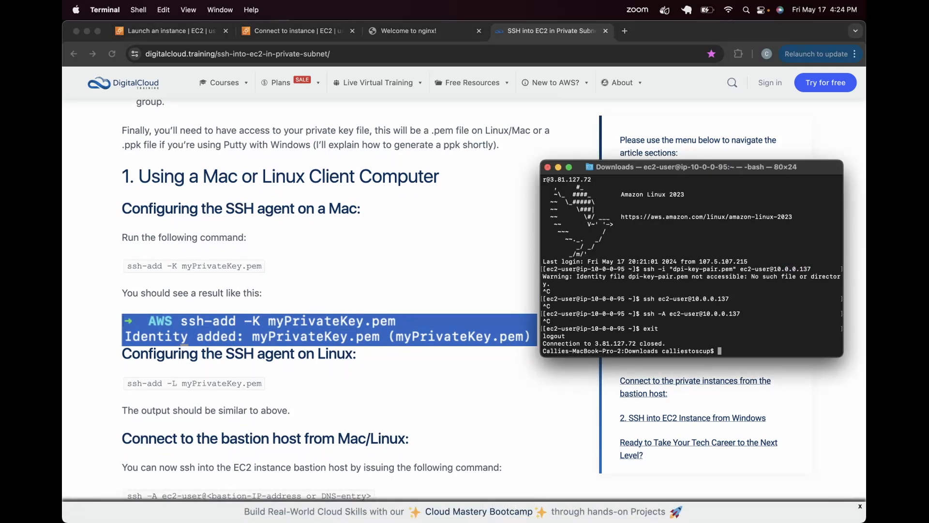
{"action": "type", "text": "ssh-add"}
{"action": "type", "text": "-K dpi-"}
{"action": "key", "text": "Tab"}
{"action": "key", "text": "Return"}
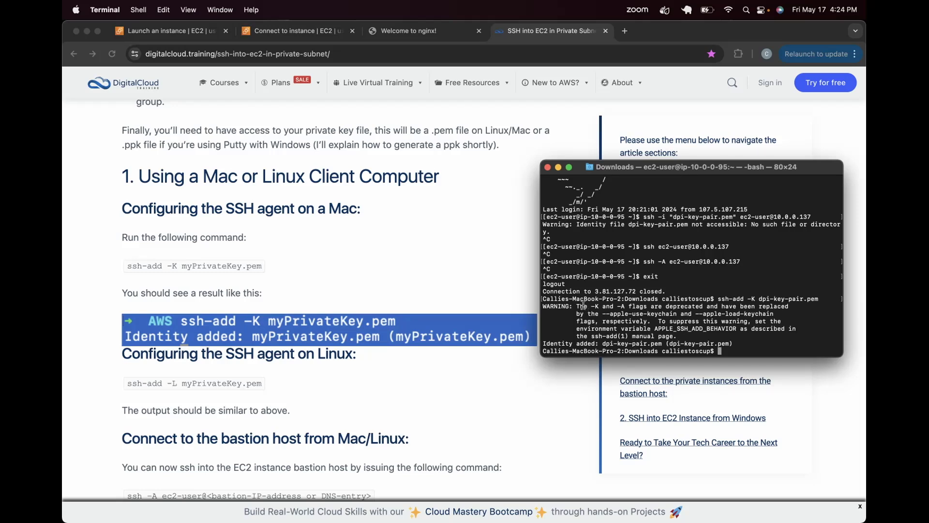
{"action": "left_click_drag", "start_coordinate": [585, 306], "coordinate": [504, 337]}
{"action": "left_click", "coordinate": [703, 334]}
Reconnect to bastion 3.81.127.72 using the recalled ssh command without the -i key file option.
{"action": "left_click", "coordinate": [721, 345]}
{"action": "key", "text": "Up"}
{"action": "key", "text": "Up"}
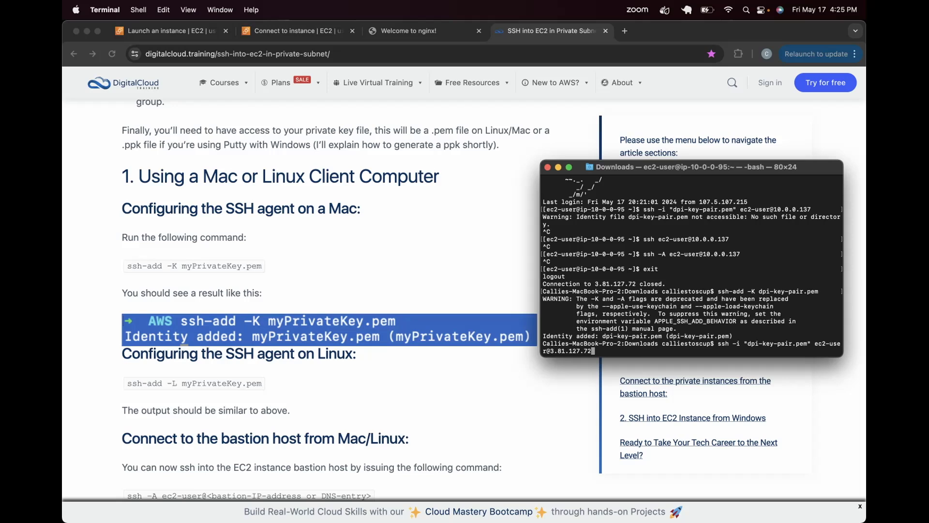
{"action": "key", "text": "Down"}
{"action": "key", "text": "Up"}
{"action": "key", "text": "Down"}
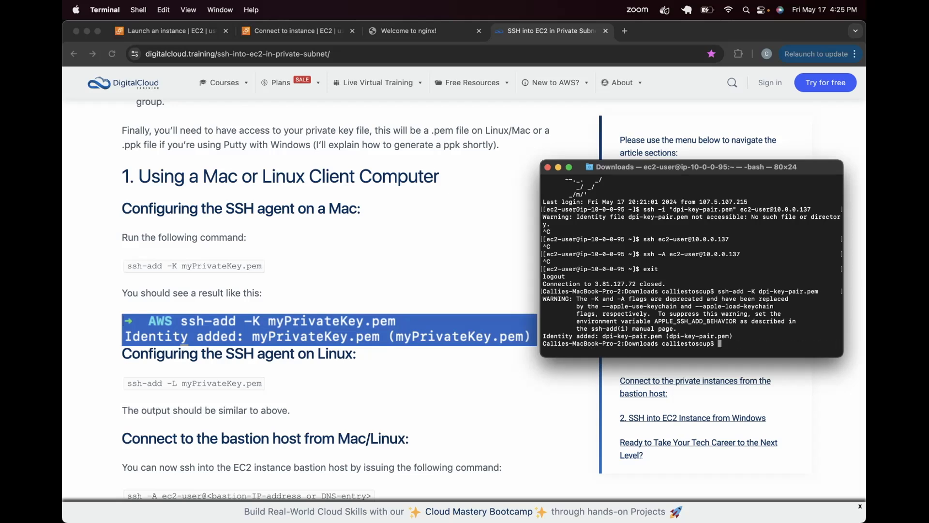
{"action": "key", "text": "Up"}
{"action": "key", "text": "Left"}
{"action": "key", "text": "Left"}
{"action": "key", "text": "Left"}
{"action": "key", "text": "Left"}
{"action": "key", "text": "Left"}
{"action": "key", "text": "Left"}
{"action": "key", "text": "Left"}
{"action": "key", "text": "Left"}
{"action": "key", "text": "Left"}
{"action": "key", "text": "Left"}
{"action": "key", "text": "Left"}
{"action": "key", "text": "Left"}
{"action": "key", "text": "Left"}
{"action": "key", "text": "Left"}
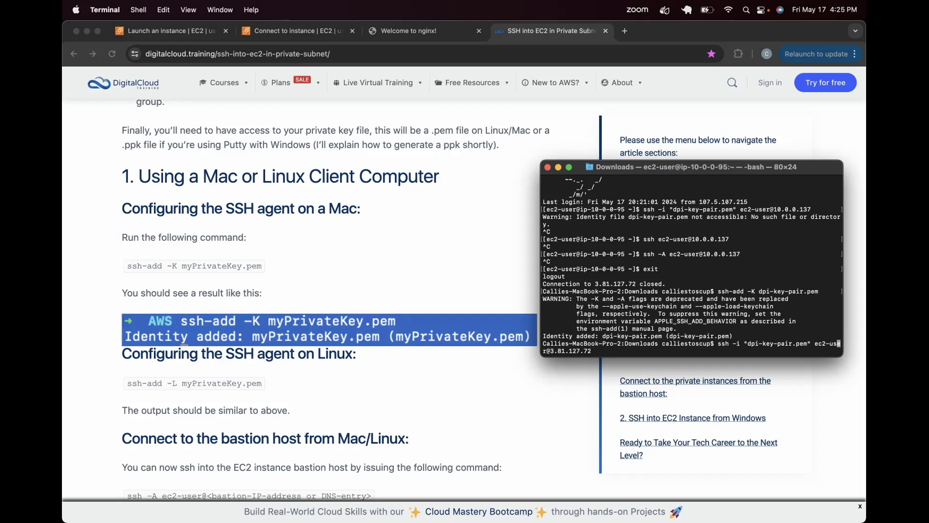
{"action": "key", "text": "Left"}
{"action": "key", "text": "Left"}
{"action": "key", "text": "Left"}
{"action": "key", "text": "BackSpace"}
{"action": "key", "text": "BackSpace"}
{"action": "key", "text": "BackSpace"}
{"action": "key", "text": "BackSpace"}
{"action": "key", "text": "BackSpace"}
{"action": "key", "text": "BackSpace"}
{"action": "key", "text": "BackSpace"}
{"action": "key", "text": "BackSpace"}
{"action": "key", "text": "BackSpace"}
{"action": "key", "text": "BackSpace"}
{"action": "key", "text": "BackSpace"}
{"action": "key", "text": "BackSpace"}
{"action": "key", "text": "BackSpace"}
{"action": "key", "text": "BackSpace"}
{"action": "key", "text": "BackSpace"}
{"action": "key", "text": "BackSpace"}
{"action": "key", "text": "BackSpace"}
{"action": "key", "text": "BackSpace"}
{"action": "key", "text": "BackSpace"}
{"action": "key", "text": "BackSpace"}
{"action": "key", "text": "BackSpace"}
{"action": "key", "text": "BackSpace"}
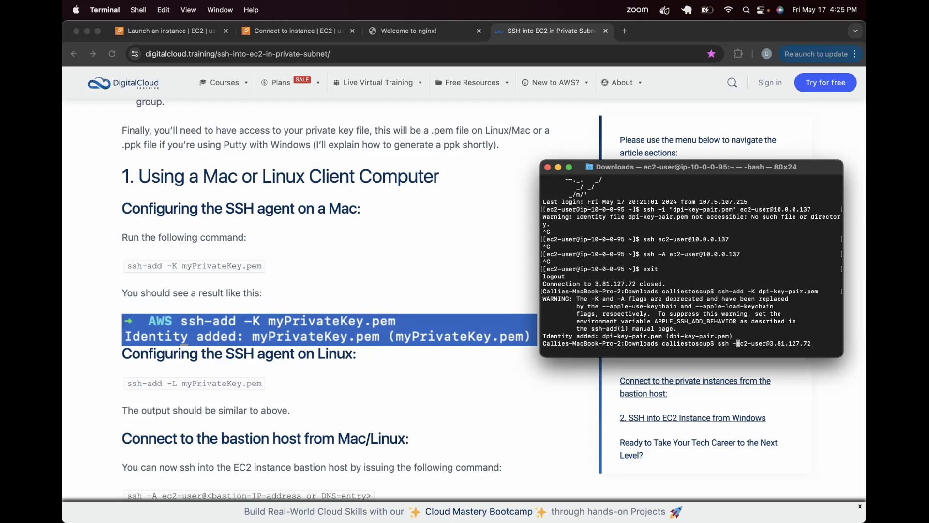
{"action": "key", "text": "Return"}
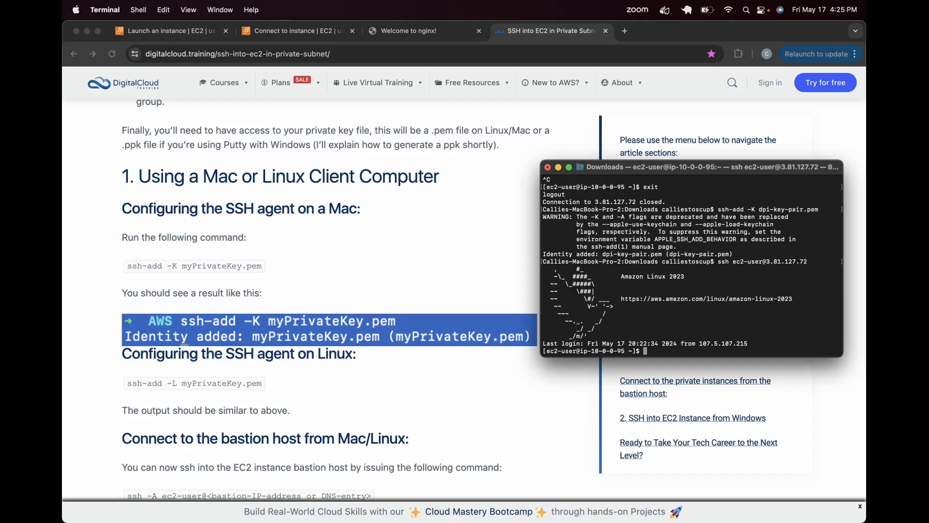
Review the successful keyless login output, then exit and reconnect to the bastion.
{"action": "left_click_drag", "start_coordinate": [715, 261], "coordinate": [714, 340]}
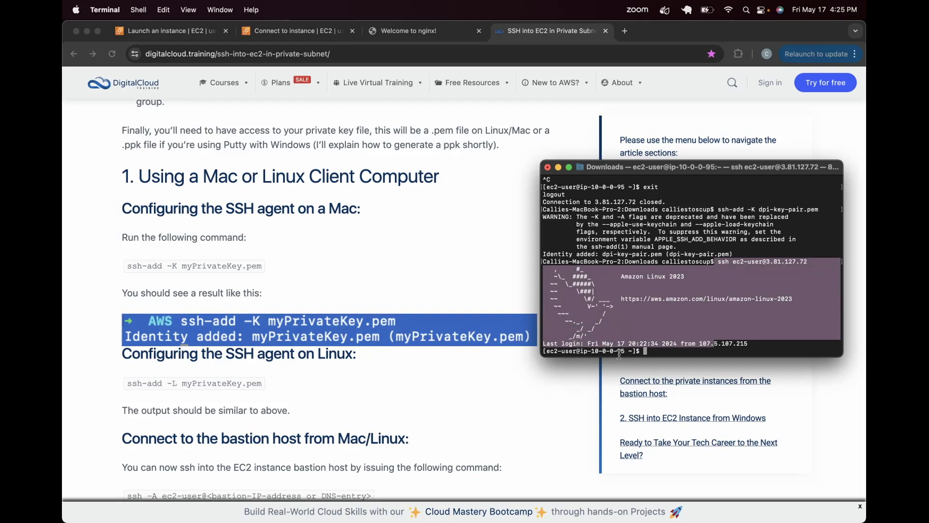
{"action": "scroll", "coordinate": [341, 331], "scroll_direction": "down", "scroll_amount": 3}
{"action": "scroll", "coordinate": [340, 331], "scroll_direction": "down", "scroll_amount": 5}
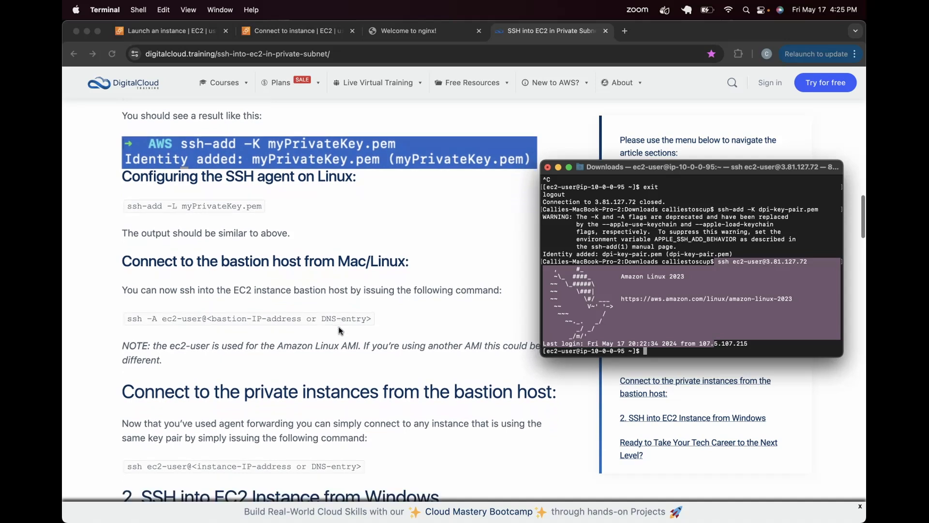
{"action": "scroll", "coordinate": [341, 331], "scroll_direction": "down", "scroll_amount": 1}
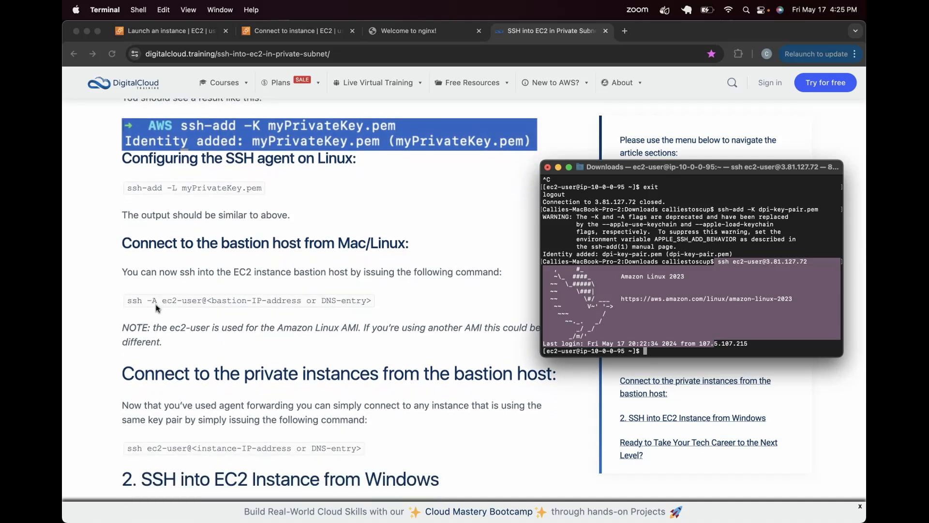
{"action": "scroll", "coordinate": [157, 310], "scroll_direction": "down", "scroll_amount": 2}
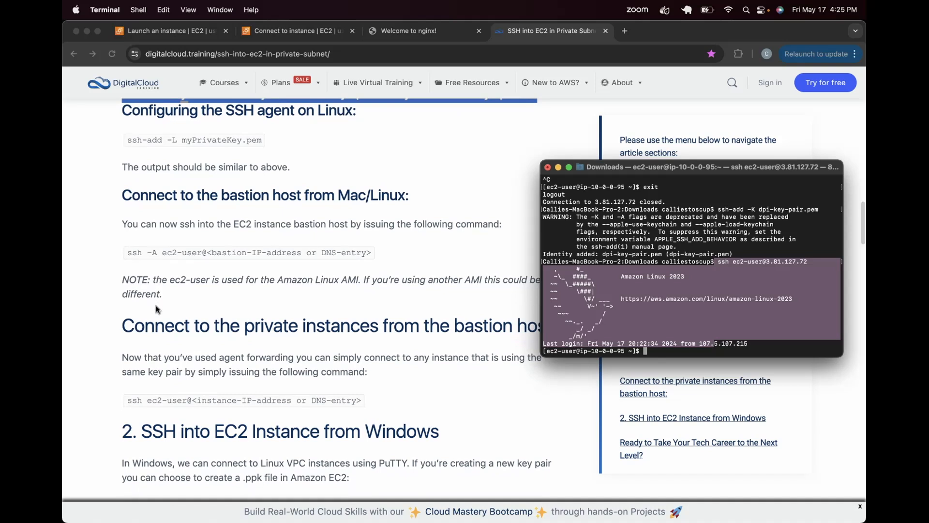
{"action": "scroll", "coordinate": [156, 310], "scroll_direction": "up", "scroll_amount": 1}
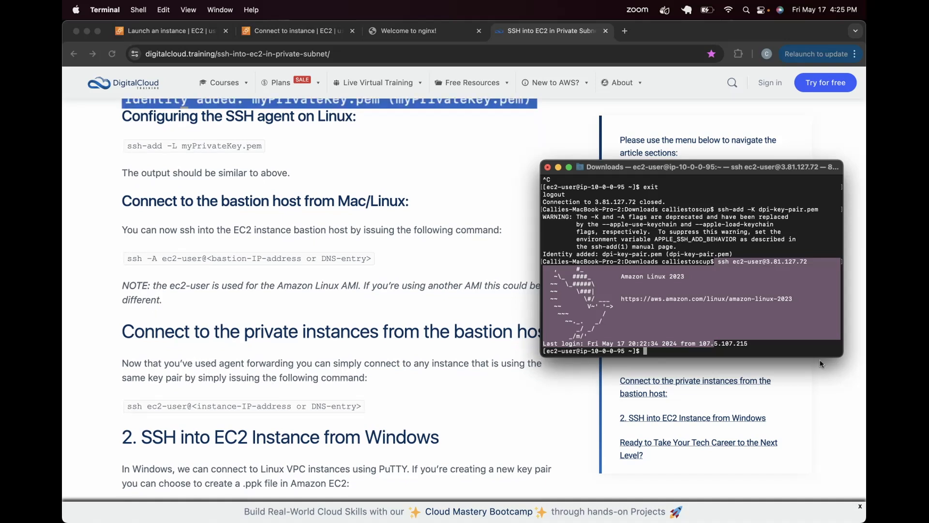
{"action": "left_click", "coordinate": [651, 352]}
{"action": "type", "text": "exi"}
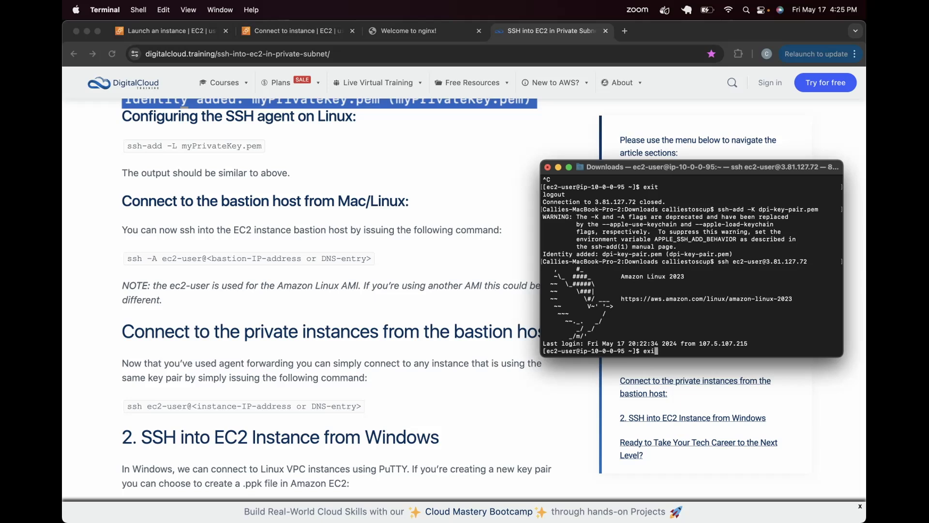
{"action": "type", "text": "t"}
{"action": "key", "text": "Return"}
{"action": "key", "text": "Up"}
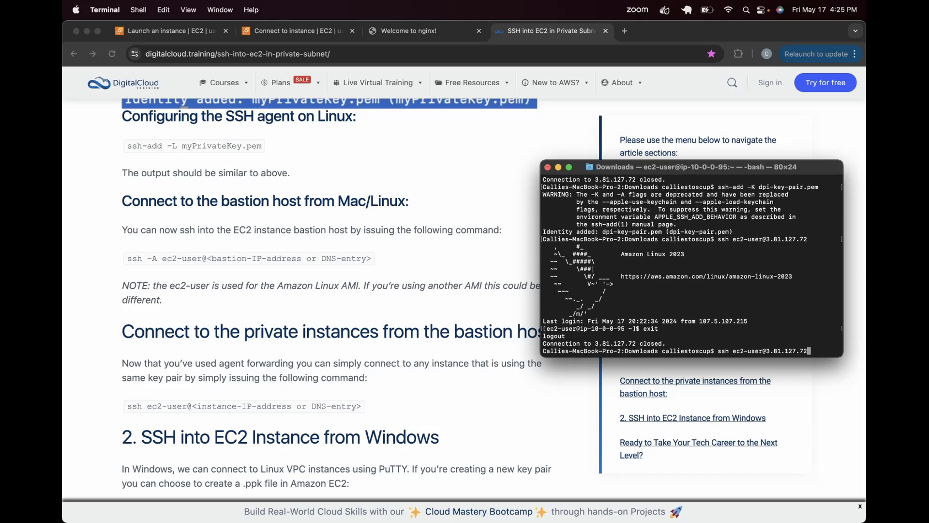
{"action": "key", "text": "Return"}
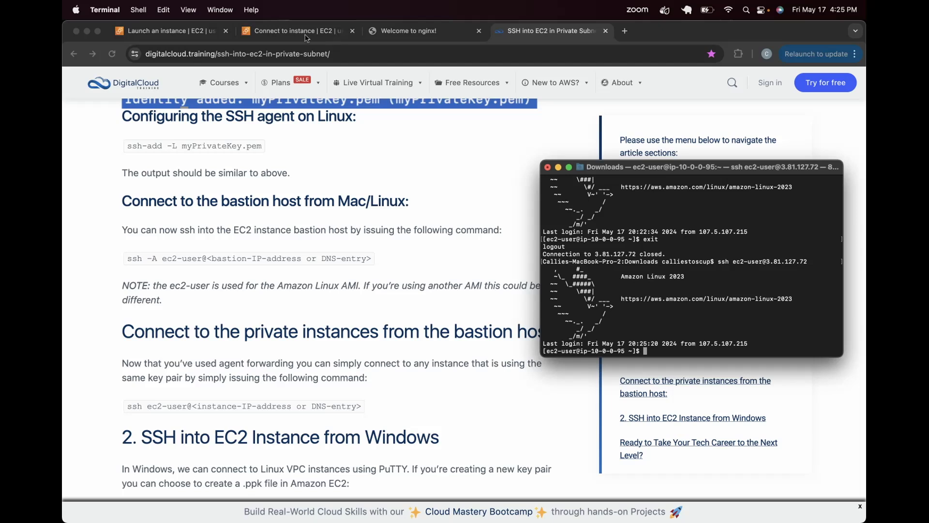
From the bastion, try ssh to private instance 10.0.0.137 using the example command minus the key file.
{"action": "left_click", "coordinate": [270, 34]}
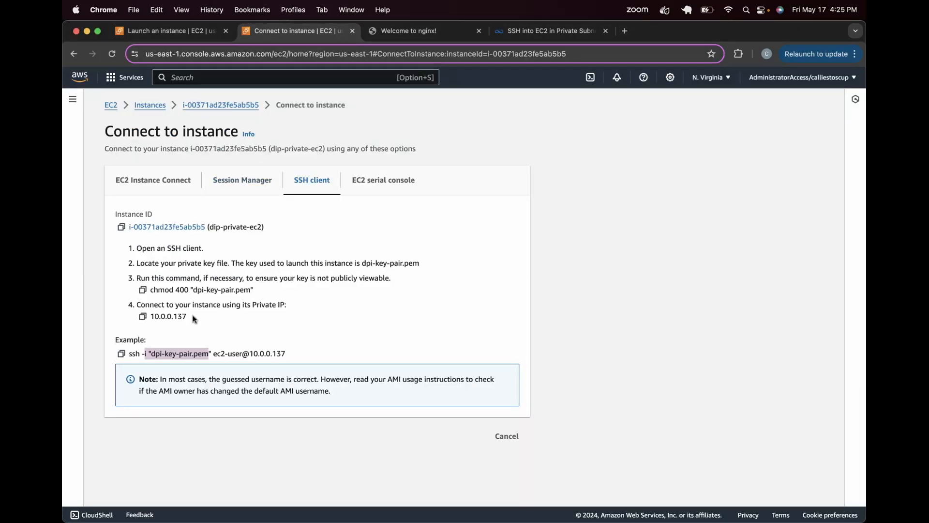
{"action": "left_click", "coordinate": [242, 105]}
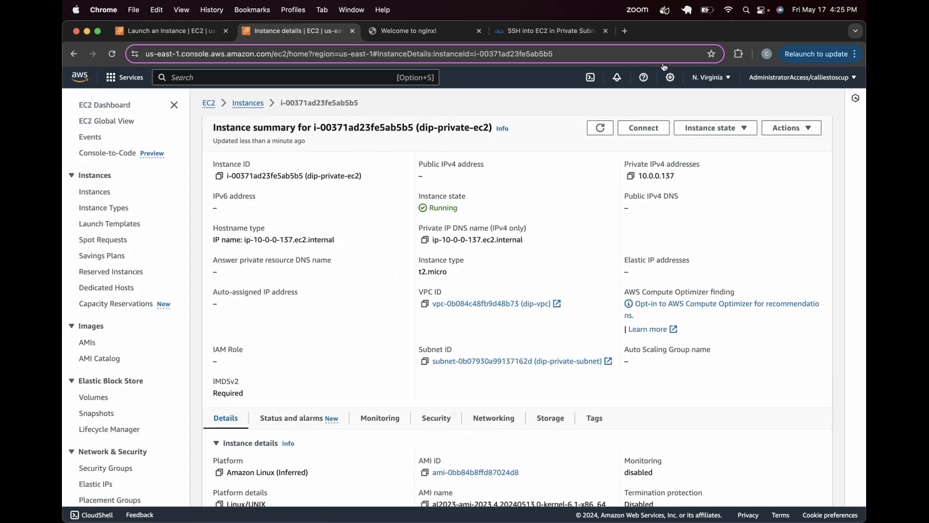
{"action": "left_click", "coordinate": [659, 129]}
{"action": "left_click", "coordinate": [121, 353]}
{"action": "left_click", "coordinate": [505, 507]}
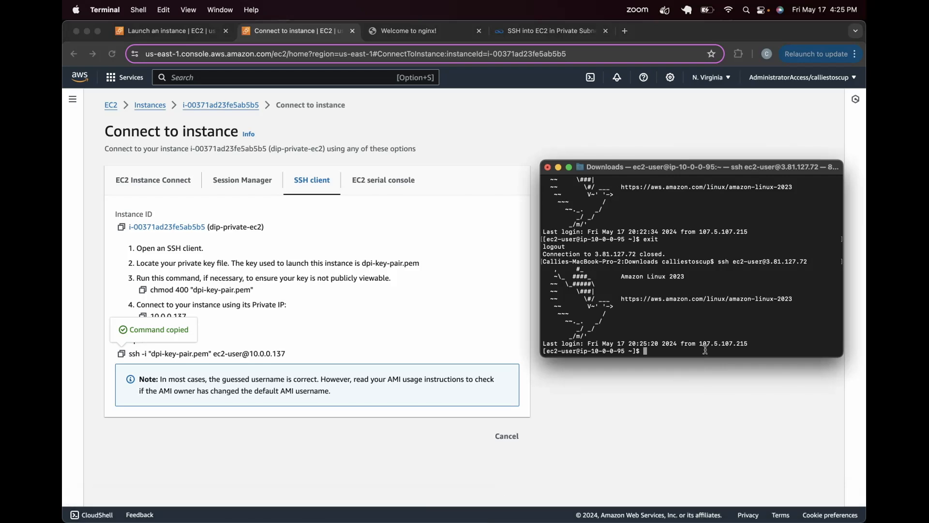
{"action": "key", "text": "super+v"}
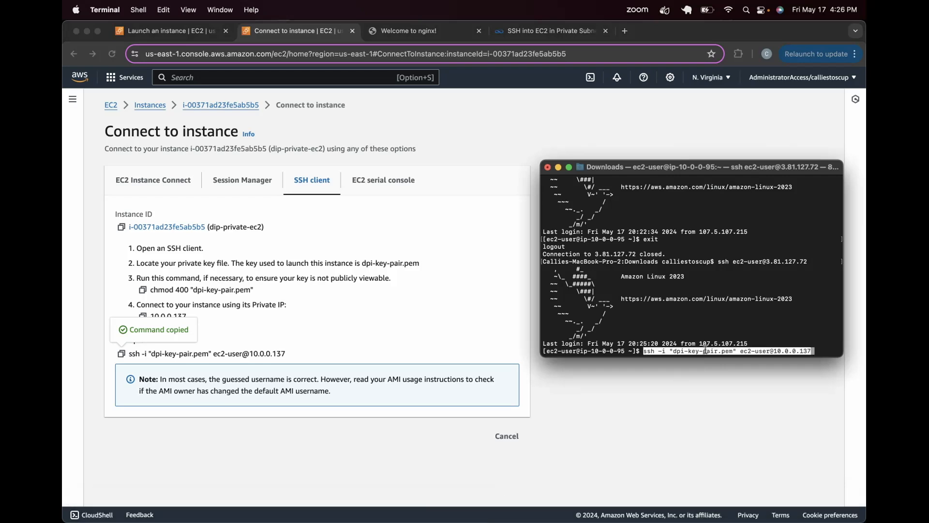
{"action": "key", "text": "Left"}
{"action": "key", "text": "Left"}
{"action": "key", "text": "Left"}
{"action": "key", "text": "Left"}
{"action": "key", "text": "Left"}
{"action": "key", "text": "Left"}
{"action": "key", "text": "Left"}
{"action": "key", "text": "Left"}
{"action": "key", "text": "Left"}
{"action": "key", "text": "Left"}
{"action": "key", "text": "Left"}
{"action": "key", "text": "Left"}
{"action": "key", "text": "Left"}
{"action": "key", "text": "Left"}
{"action": "key", "text": "Left"}
{"action": "key", "text": "Left"}
{"action": "key", "text": "Left"}
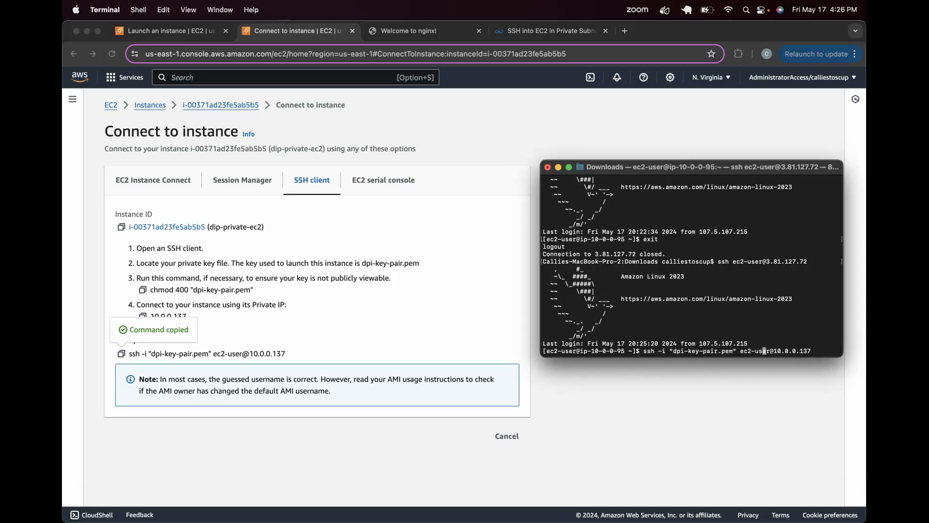
{"action": "key", "text": "BackSpace"}
{"action": "key", "text": "BackSpace"}
{"action": "key", "text": "BackSpace"}
{"action": "key", "text": "BackSpace"}
{"action": "key", "text": "BackSpace"}
{"action": "key", "text": "BackSpace"}
{"action": "key", "text": "BackSpace"}
{"action": "key", "text": "BackSpace"}
{"action": "key", "text": "BackSpace"}
{"action": "key", "text": "BackSpace"}
{"action": "key", "text": "BackSpace"}
{"action": "key", "text": "BackSpace"}
{"action": "key", "text": "BackSpace"}
{"action": "key", "text": "BackSpace"}
{"action": "key", "text": "BackSpace"}
{"action": "key", "text": "BackSpace"}
{"action": "key", "text": "BackSpace"}
{"action": "key", "text": "BackSpace"}
{"action": "key", "text": "BackSpace"}
{"action": "key", "text": "BackSpace"}
{"action": "key", "text": "BackSpace"}
{"action": "key", "text": "BackSpace"}
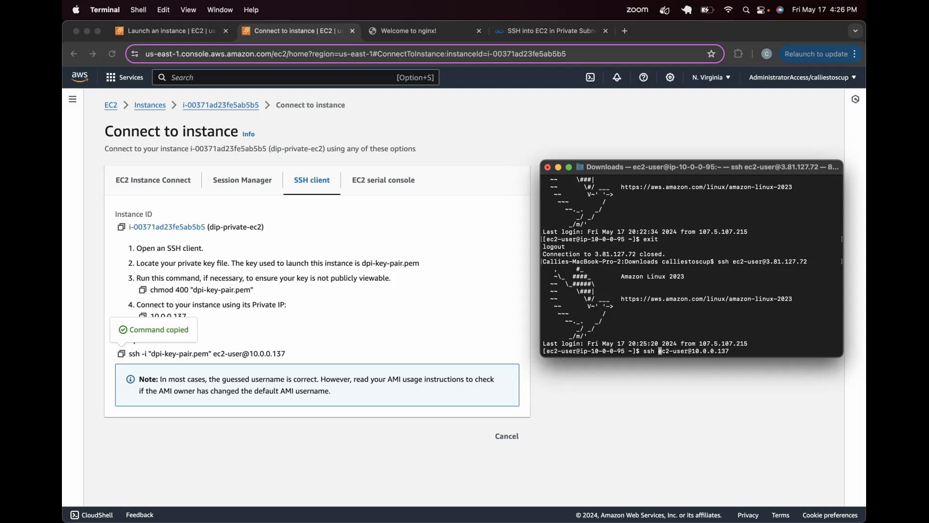
{"action": "key", "text": "Return"}
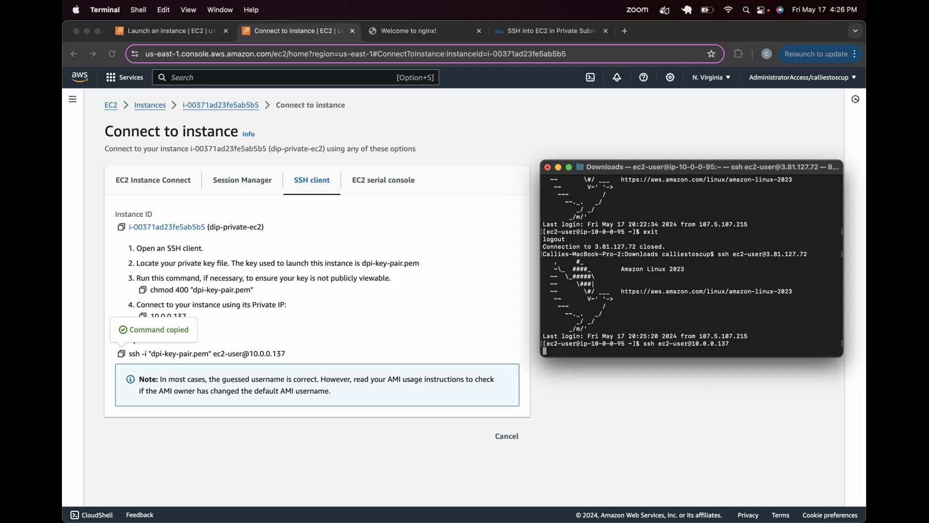
Cancel the hanging connection and retry reaching 10.0.0.137 with the -A agent forwarding command.
{"action": "left_click", "coordinate": [525, 37]}
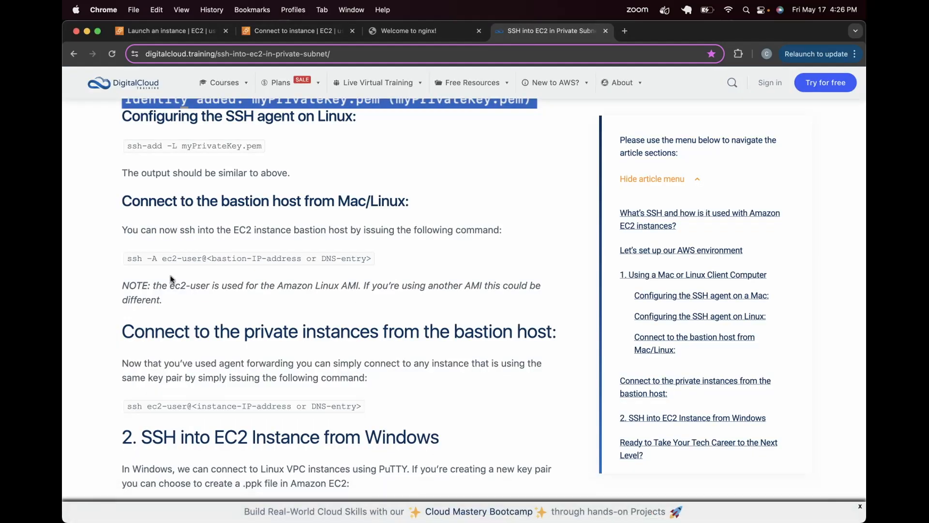
{"action": "left_click_drag", "start_coordinate": [150, 255], "coordinate": [161, 259]}
{"action": "mouse_move", "coordinate": [373, 508]}
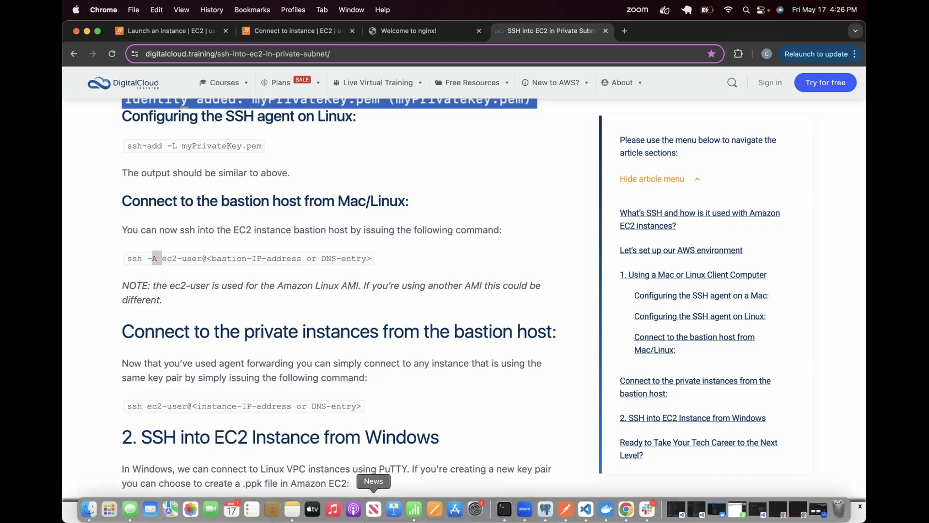
{"action": "left_click", "coordinate": [504, 508]}
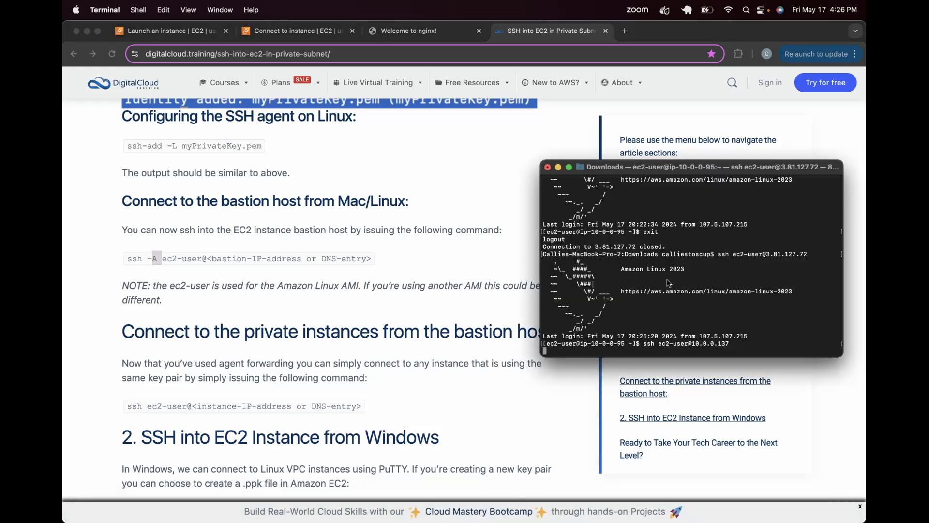
{"action": "key", "text": "ctrl+c"}
{"action": "key", "text": "Up"}
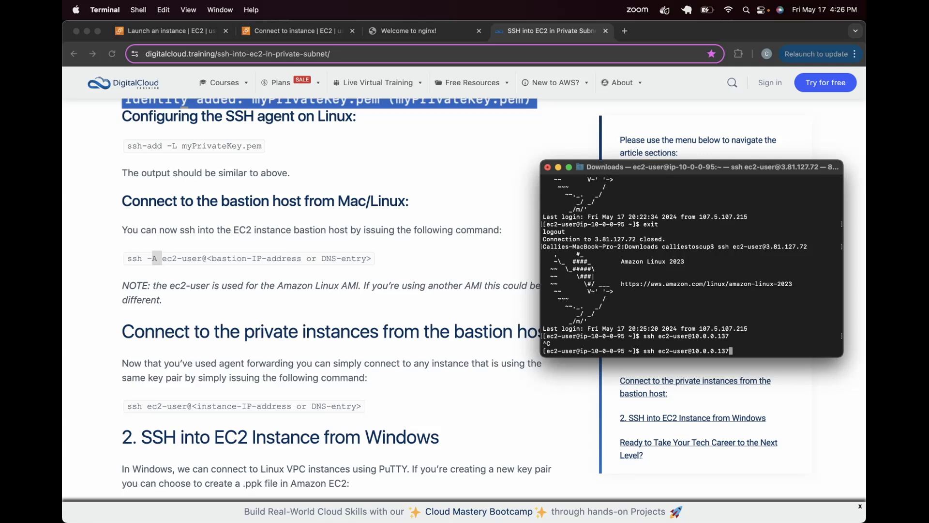
{"action": "key", "text": "Up"}
{"action": "key", "text": "Up"}
{"action": "key", "text": "Left"}
{"action": "key", "text": "Return"}
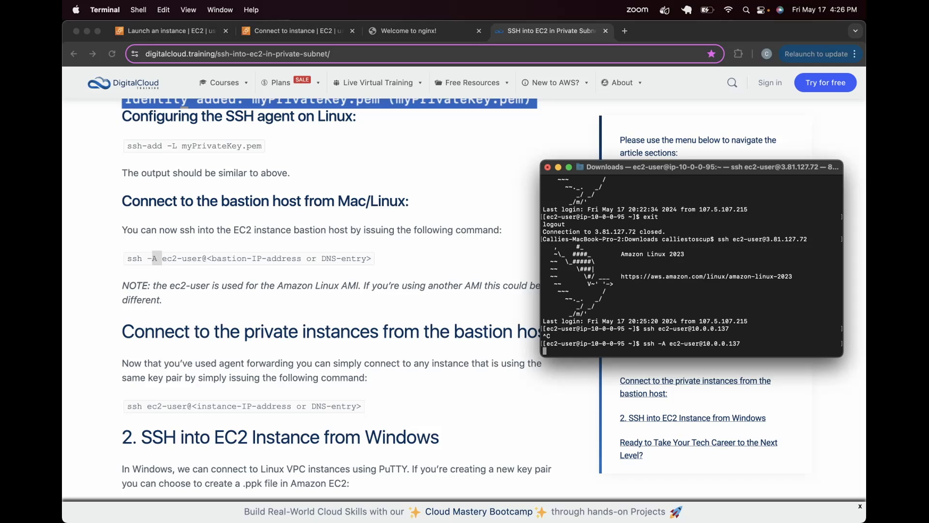
{"action": "key", "text": "ctrl+c"}
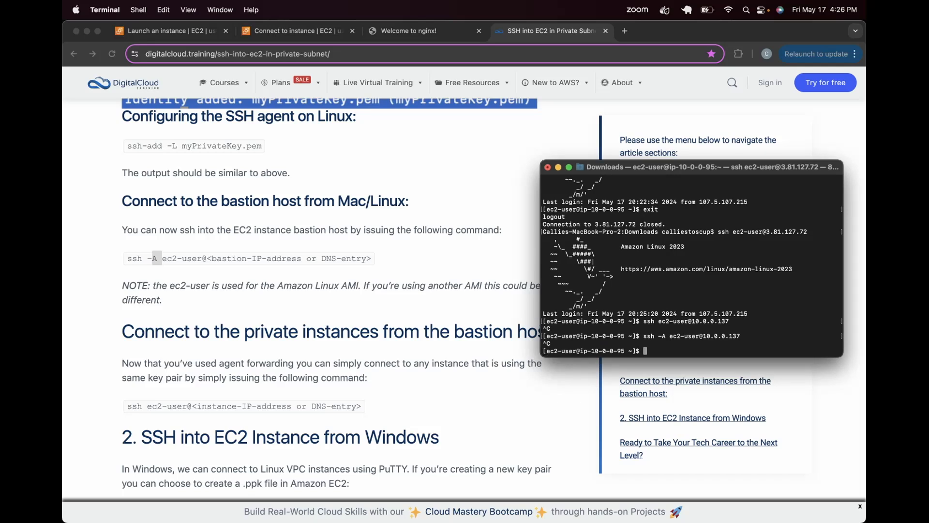
{"action": "type", "text": "ssh -"}
{"action": "left_click", "coordinate": [174, 30]}
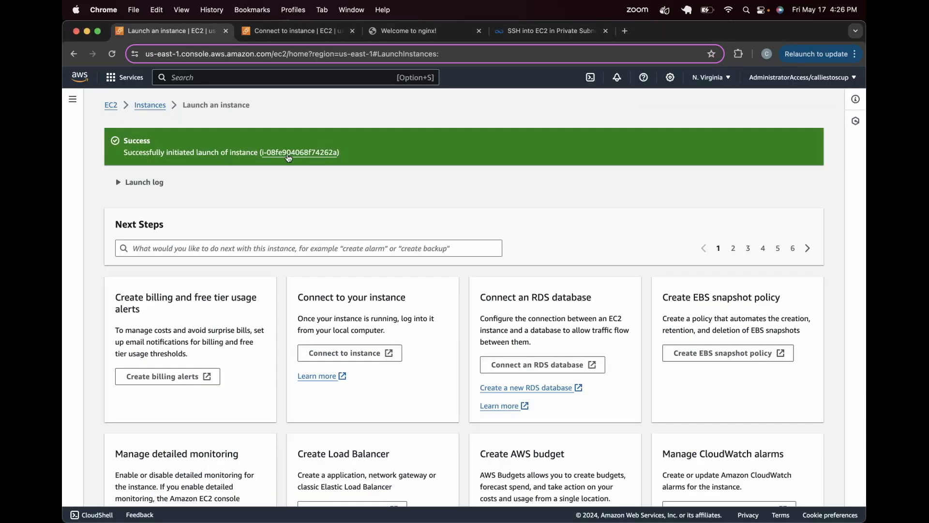
{"action": "left_click", "coordinate": [289, 155]}
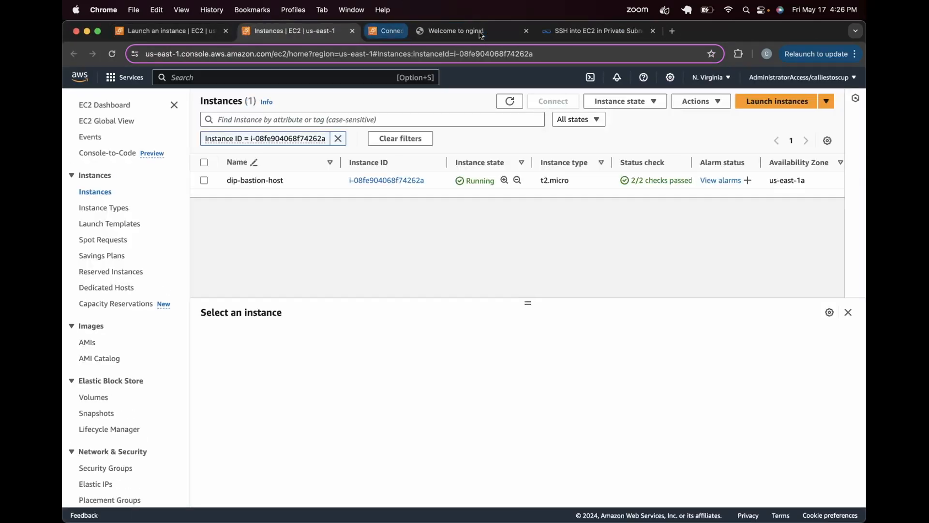
{"action": "left_click", "coordinate": [381, 181]}
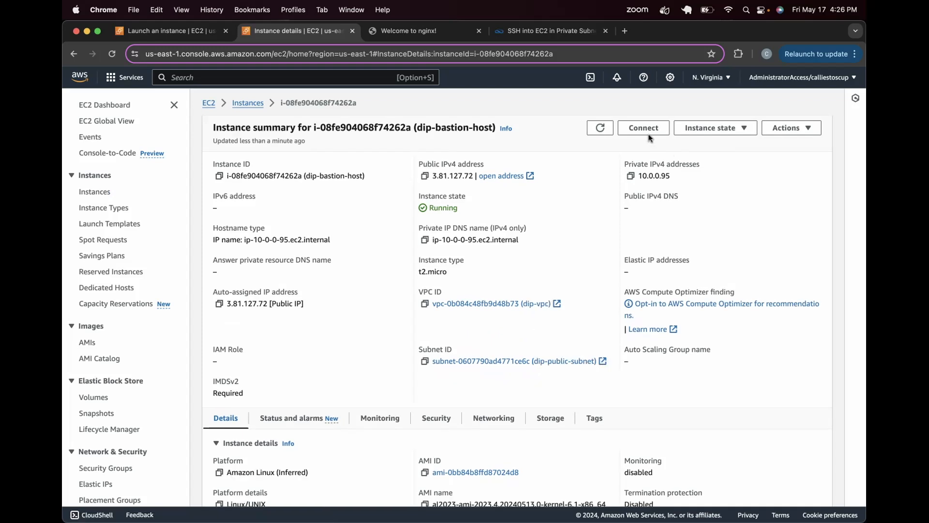
{"action": "left_click", "coordinate": [648, 134]}
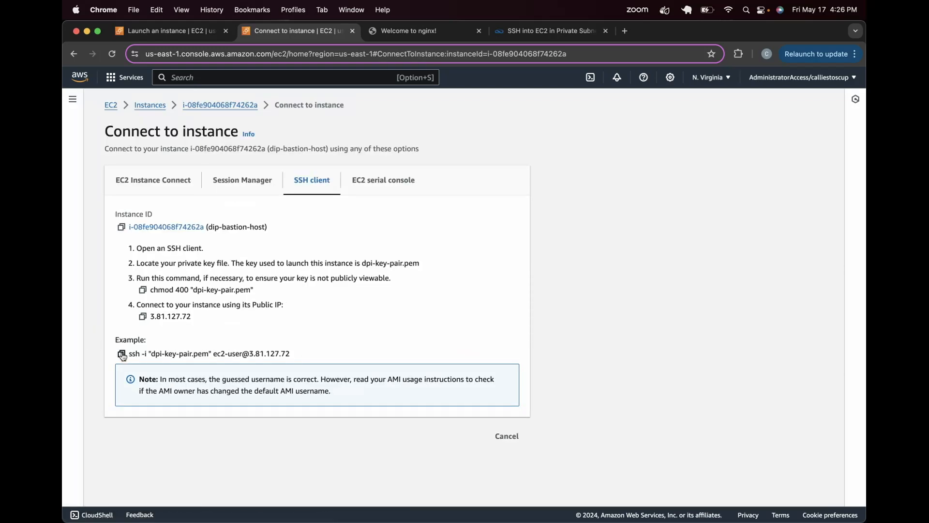
{"action": "left_click_drag", "start_coordinate": [215, 353], "coordinate": [291, 354]}
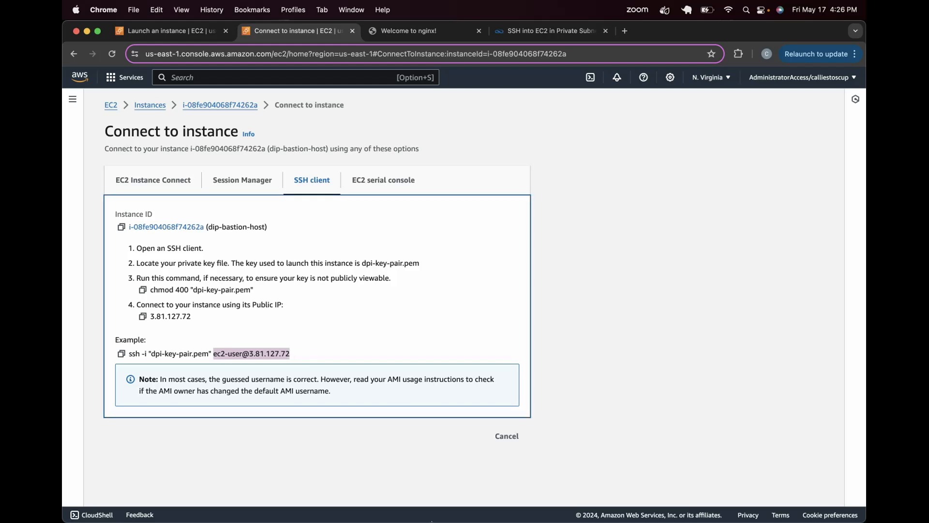
{"action": "left_click", "coordinate": [506, 508]}
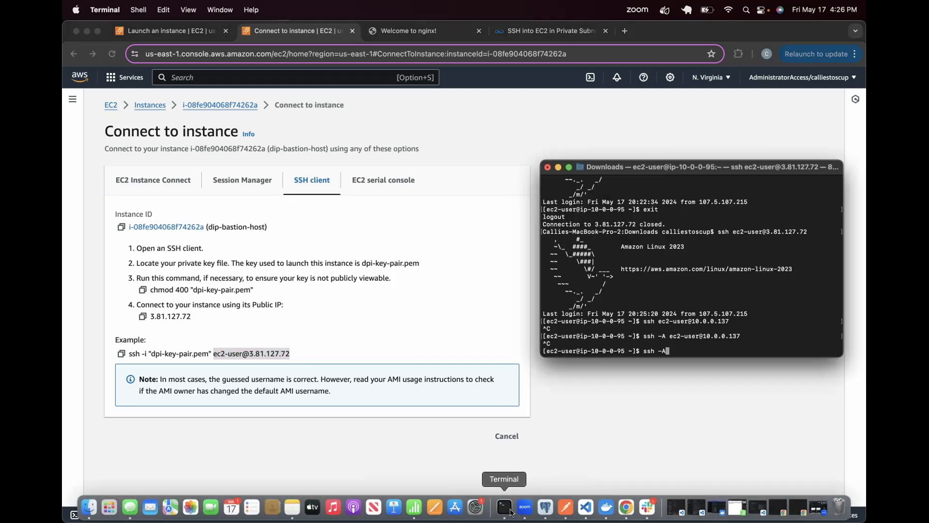
{"action": "type", "text": "A"}
{"action": "key", "text": "super+v"}
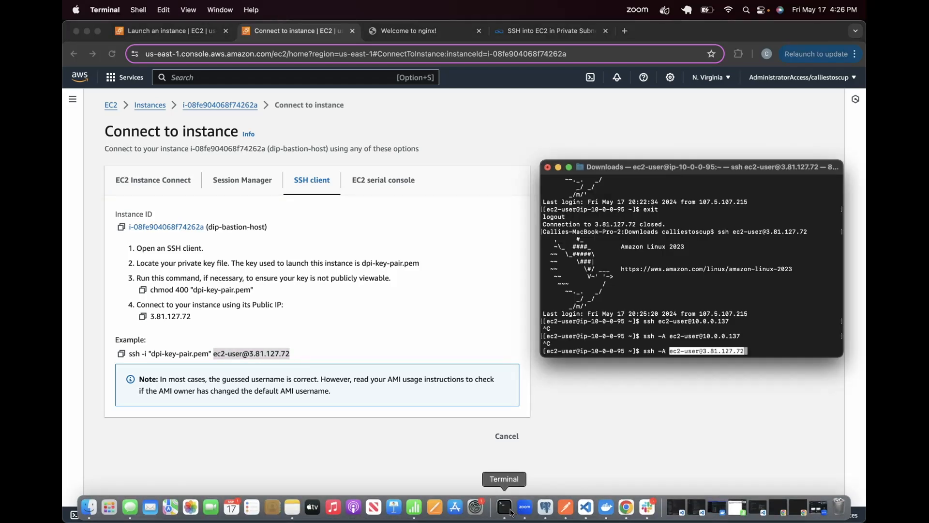
{"action": "key", "text": "Return"}
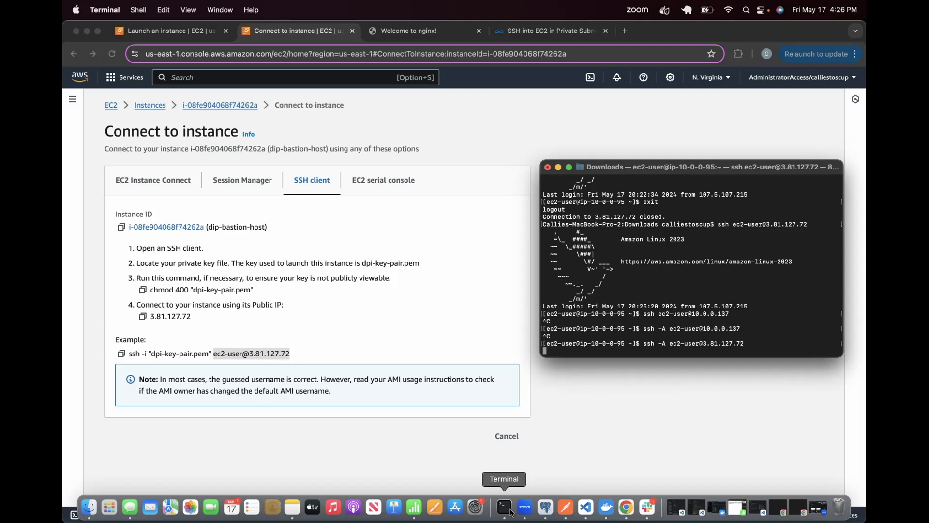
{"action": "key", "text": "ctrl+c"}
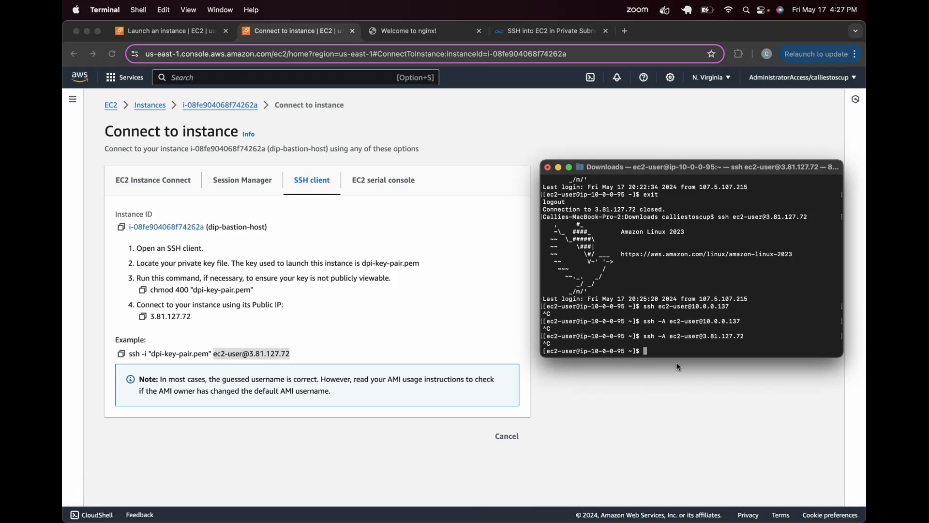
{"action": "type", "text": "exit"}
{"action": "key", "text": "Return"}
{"action": "type", "text": "clear"}
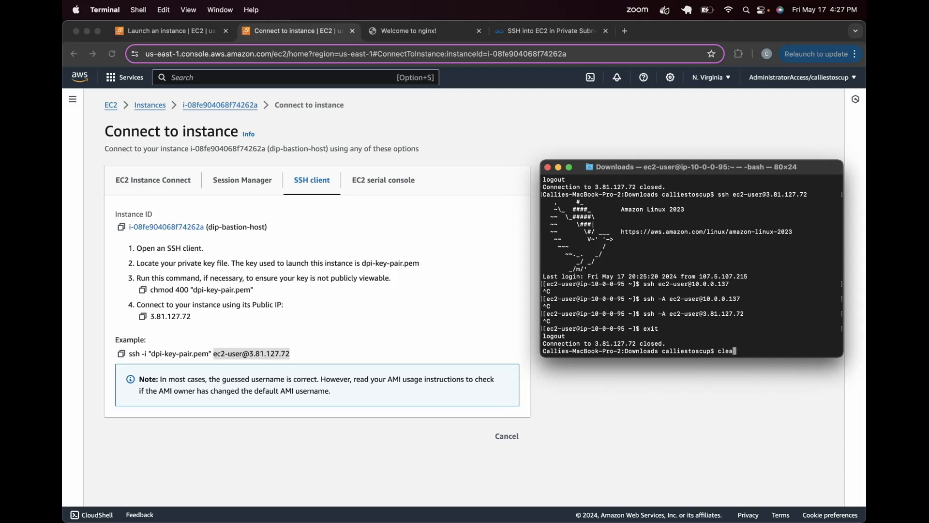
{"action": "key", "text": "Return"}
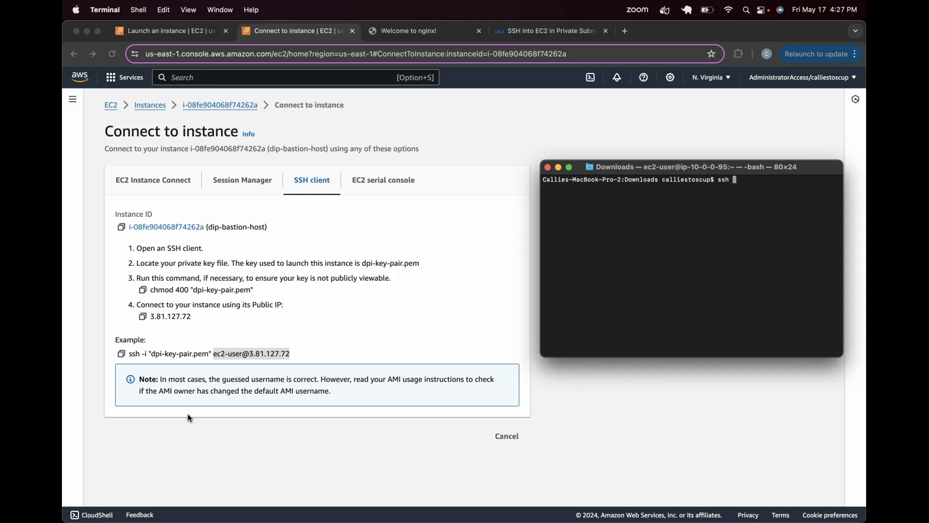
{"action": "left_click", "coordinate": [223, 353]}
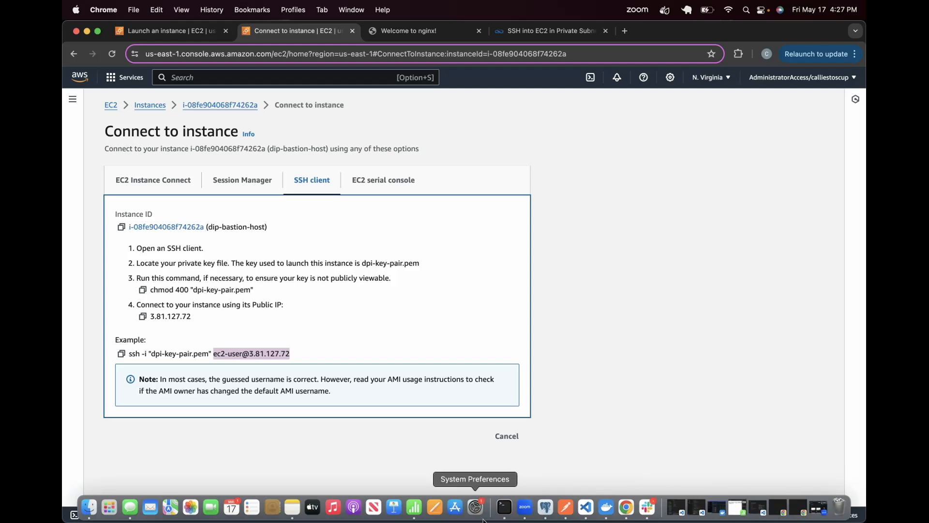
{"action": "left_click", "coordinate": [545, 505]}
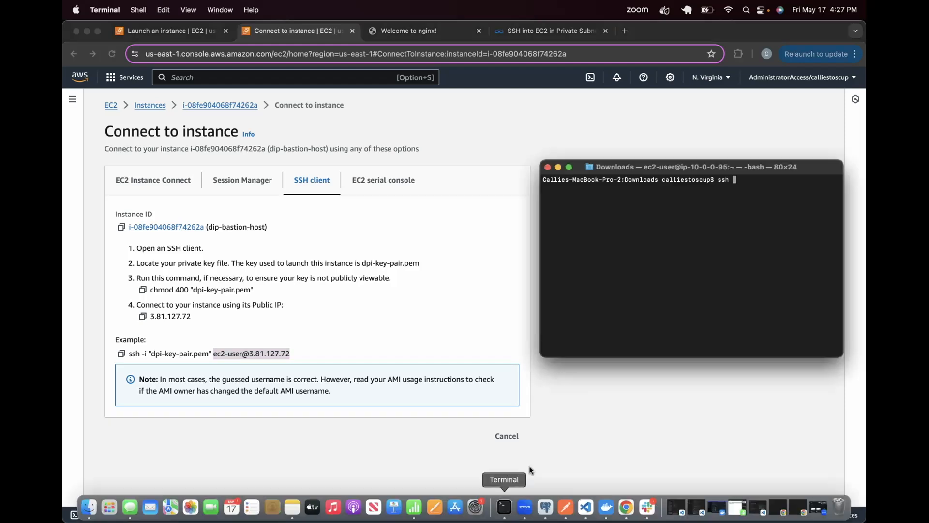
{"action": "key", "text": "super+v"}
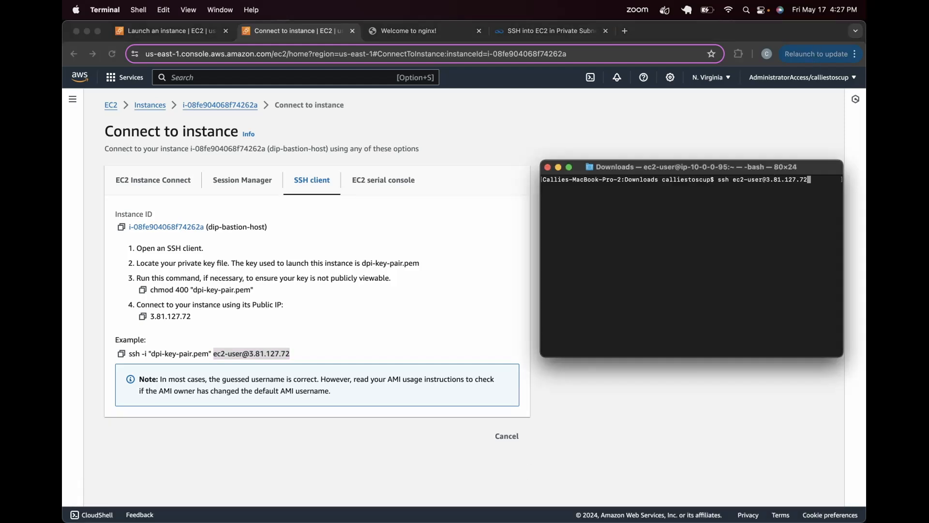
{"action": "key", "text": "Return"}
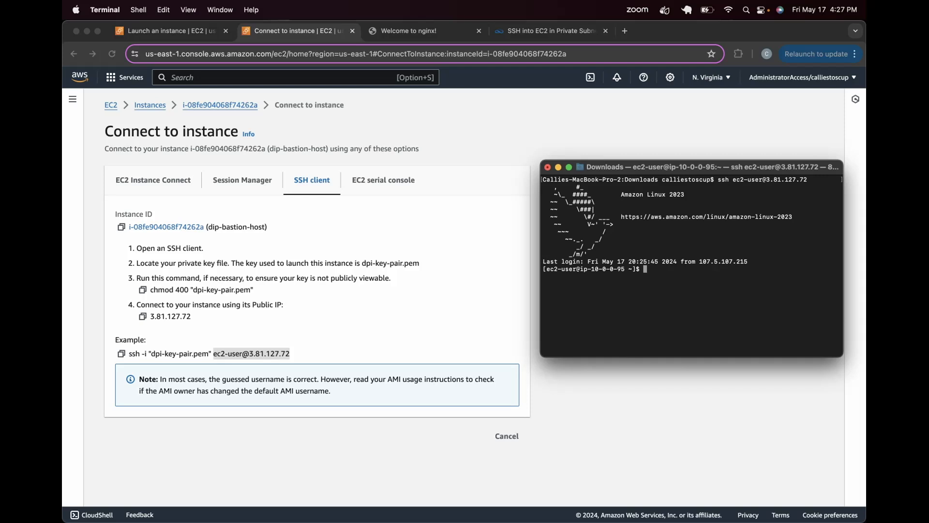
{"action": "left_click", "coordinate": [137, 31]}
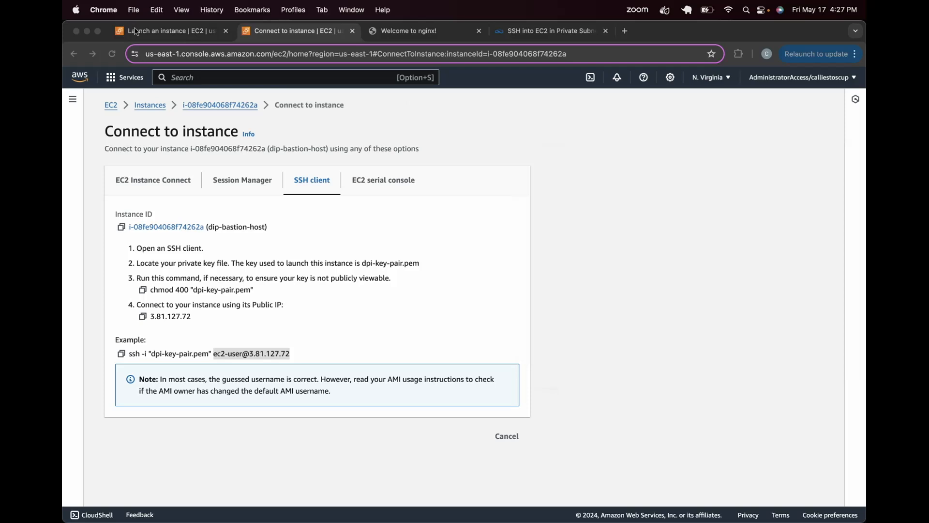
{"action": "left_click", "coordinate": [150, 105]}
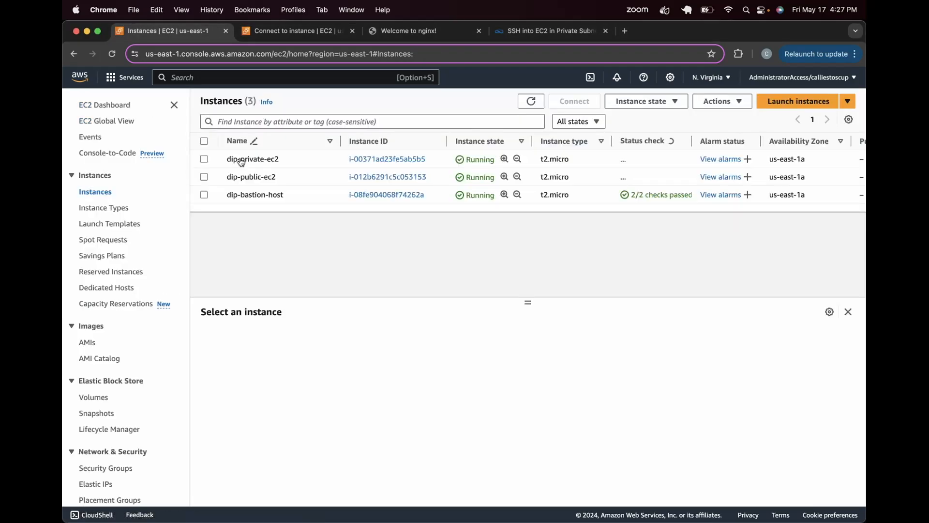
{"action": "left_click", "coordinate": [380, 160]}
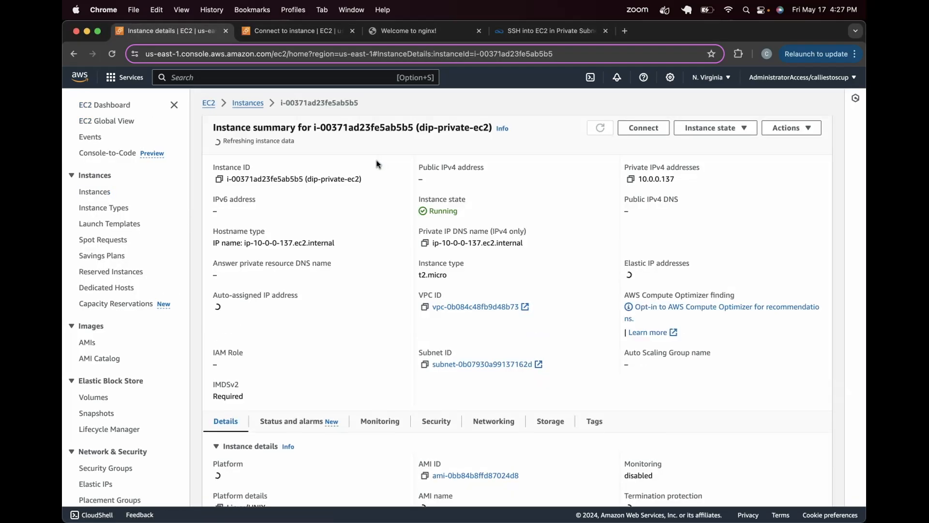
{"action": "left_click", "coordinate": [640, 129]}
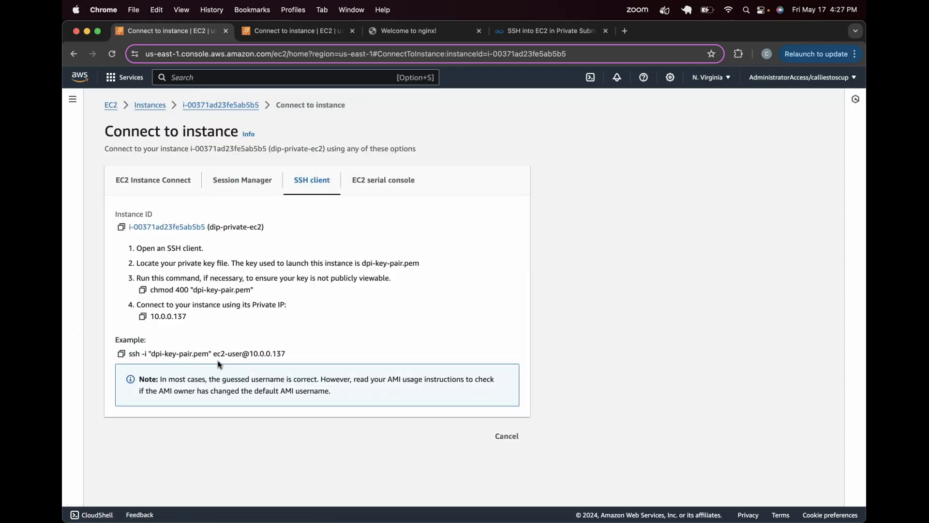
{"action": "left_click_drag", "start_coordinate": [214, 354], "coordinate": [294, 356]}
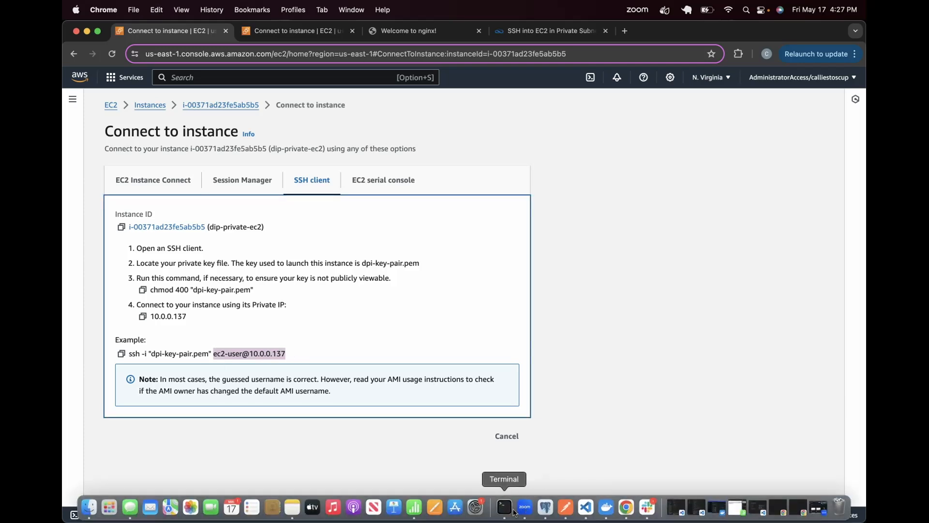
{"action": "left_click", "coordinate": [514, 512]}
{"action": "type", "text": "ssh"}
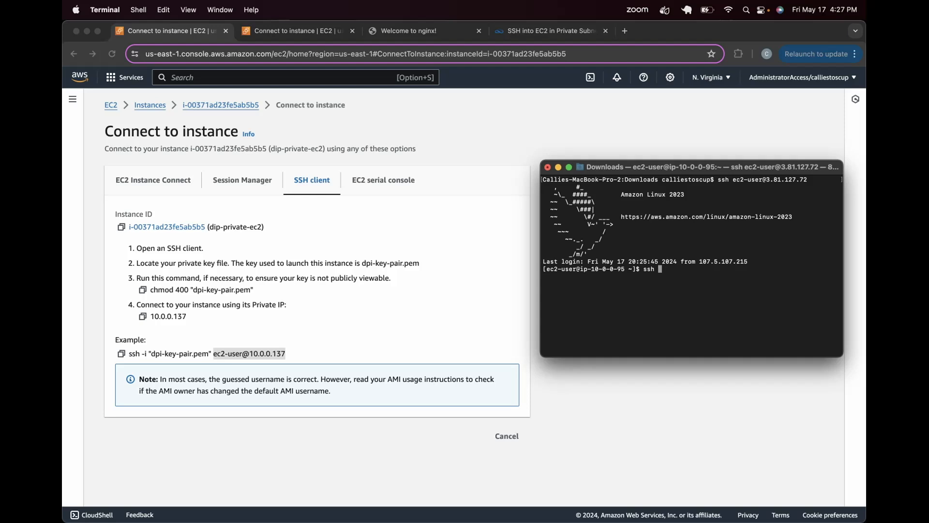
{"action": "key", "text": "super+v"}
{"action": "key", "text": "Return"}
Cancel the hanging attempt, exit the bastion, clear the screen, and recall the bastion ssh command.
{"action": "key", "text": "ctrl+c"}
{"action": "type", "text": "exit"}
{"action": "key", "text": "Return"}
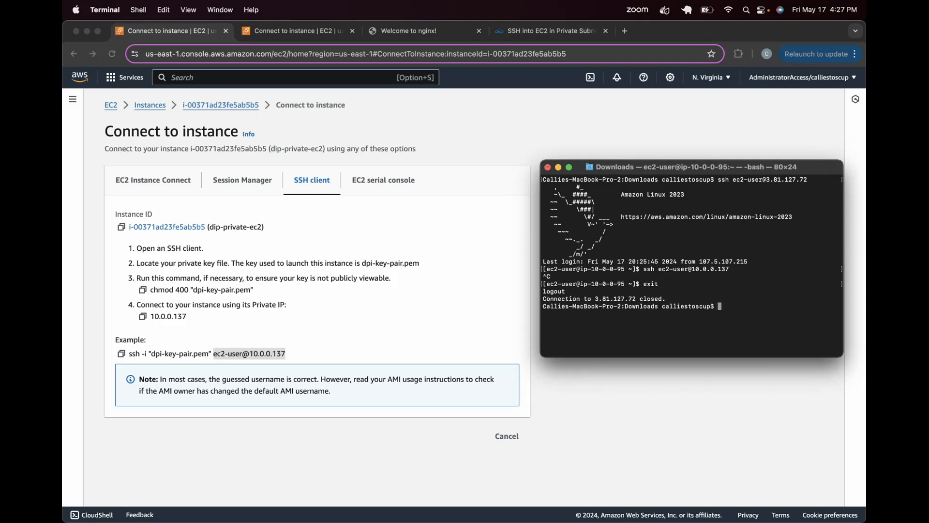
{"action": "type", "text": "clear"}
{"action": "key", "text": "Return"}
{"action": "key", "text": "Up"}
{"action": "key", "text": "Up"}
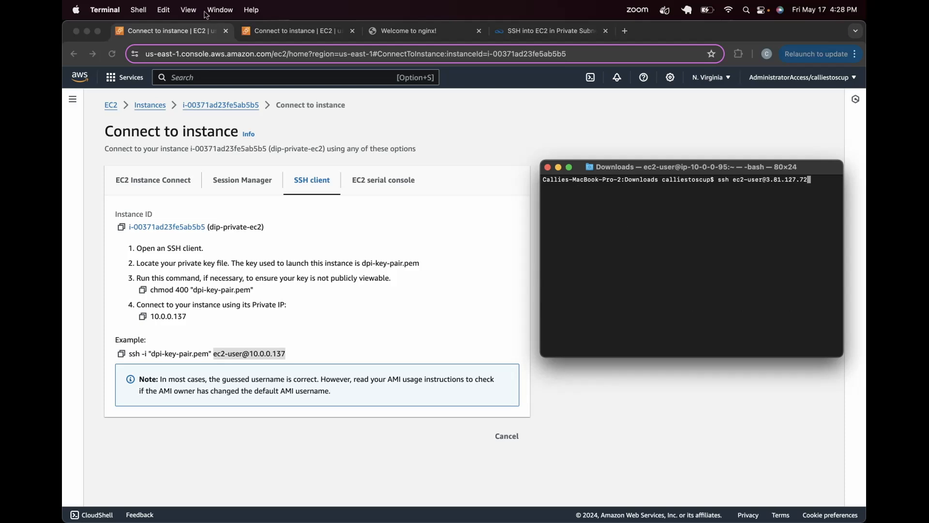
{"action": "left_click", "coordinate": [259, 29]}
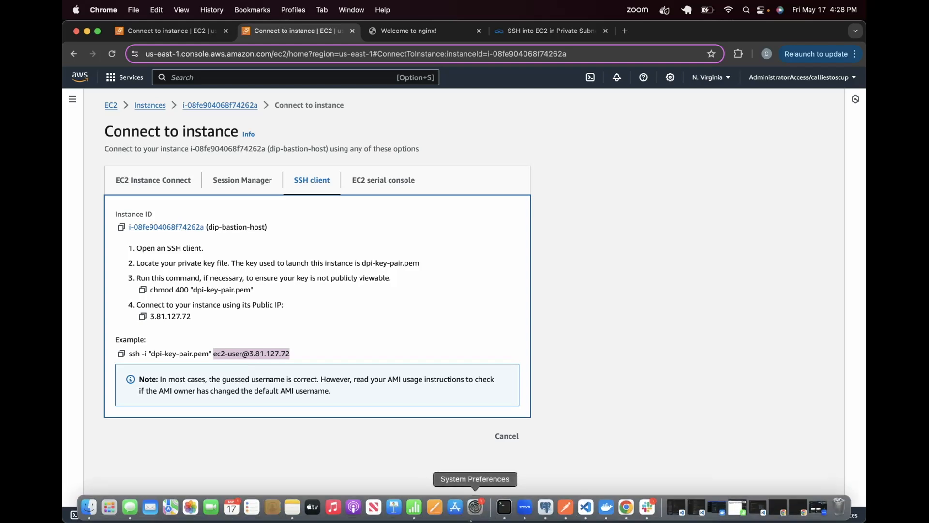
{"action": "left_click", "coordinate": [505, 509]}
{"action": "key", "text": "Left"}
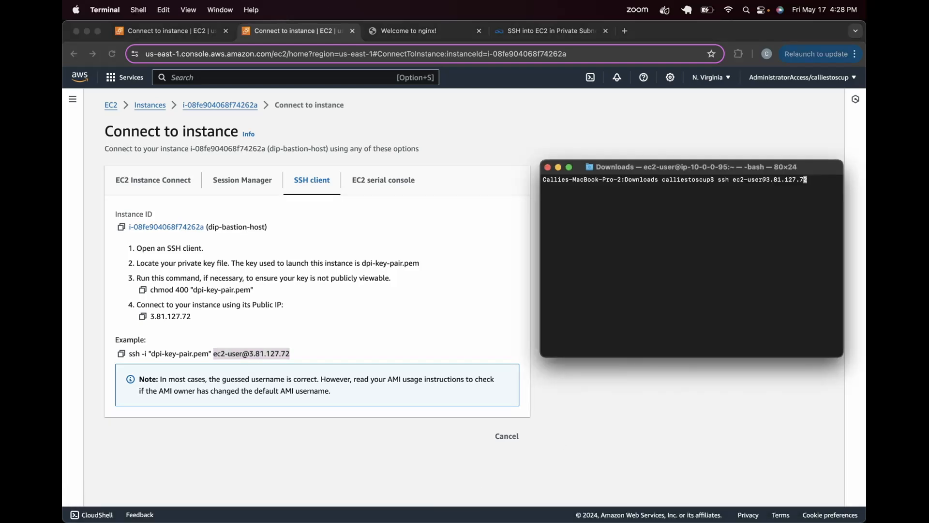
{"action": "key", "text": "Left"}
{"action": "key", "text": "Left"}
{"action": "key", "text": "Left"}
{"action": "key", "text": "Left"}
{"action": "key", "text": "Left"}
{"action": "key", "text": "Left"}
{"action": "key", "text": "Left"}
{"action": "key", "text": "Left"}
{"action": "key", "text": "Left"}
{"action": "key", "text": "Left"}
{"action": "key", "text": "Left"}
{"action": "key", "text": "Left"}
{"action": "key", "text": "Left"}
{"action": "key", "text": "Left"}
{"action": "key", "text": "Left"}
{"action": "type", "text": "-A"}
{"action": "key", "text": "Return"}
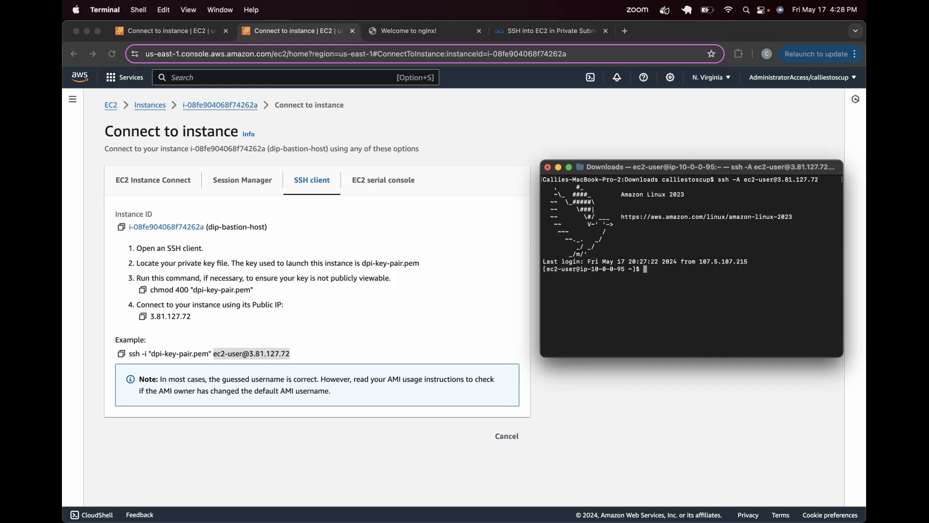
{"action": "left_click", "coordinate": [213, 32]}
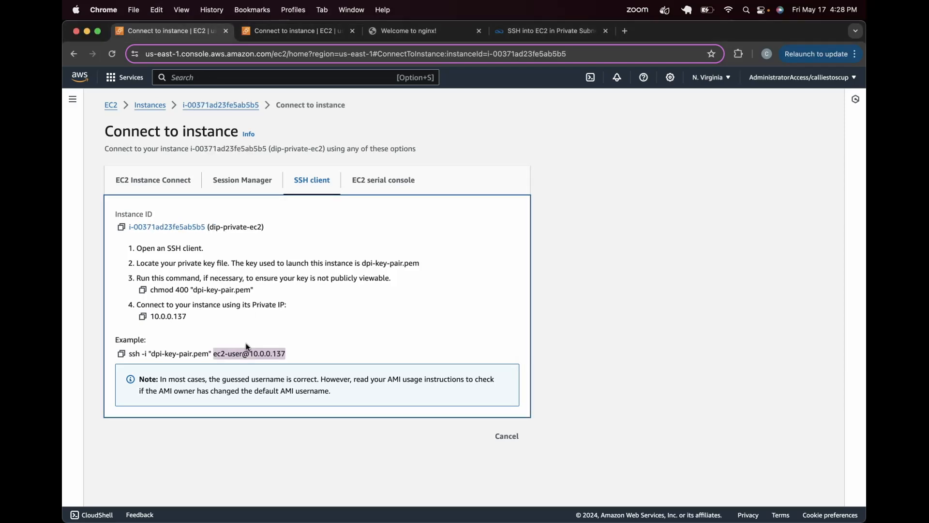
{"action": "left_click", "coordinate": [501, 510]}
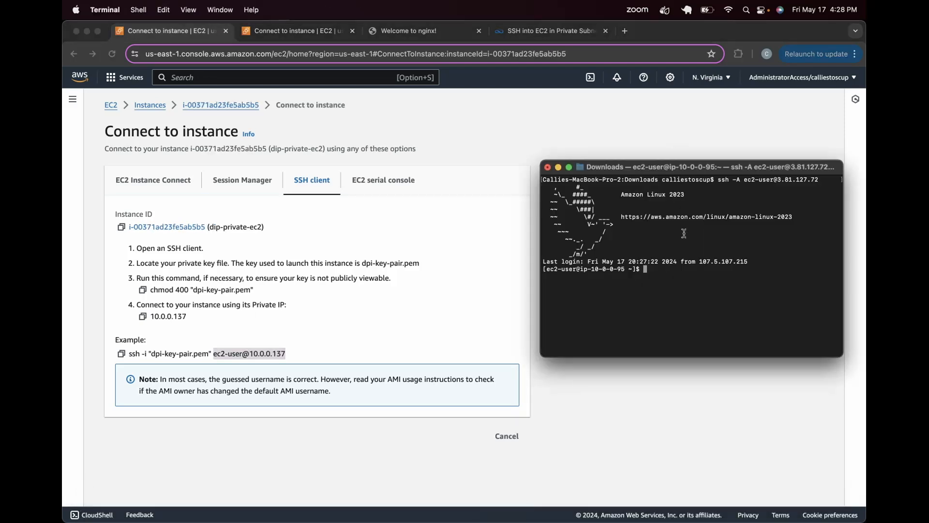
{"action": "type", "text": "ssh"}
{"action": "key", "text": "super+v"}
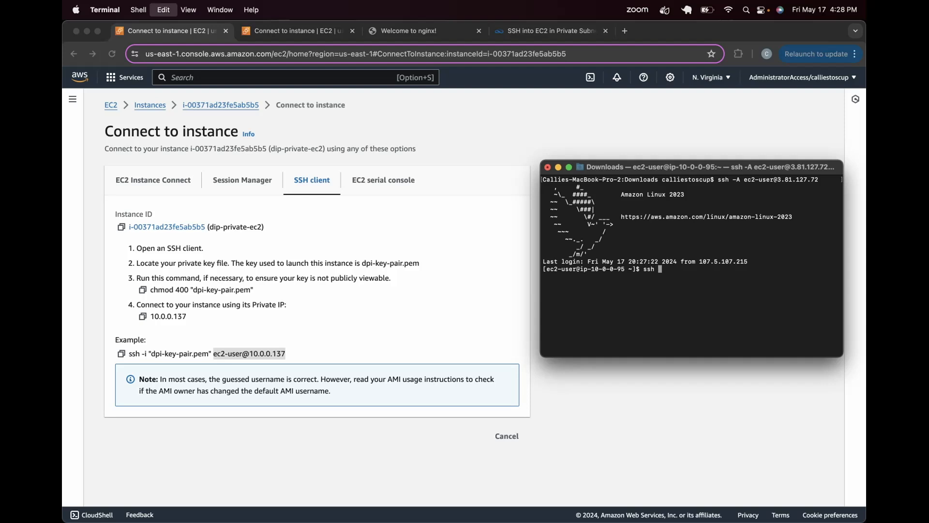
{"action": "key", "text": "Return"}
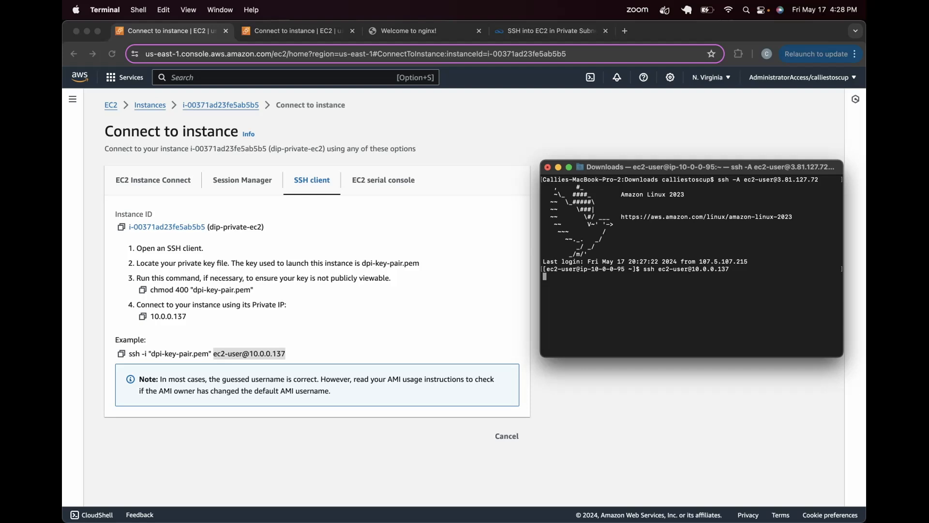
{"action": "key", "text": "ctrl+c"}
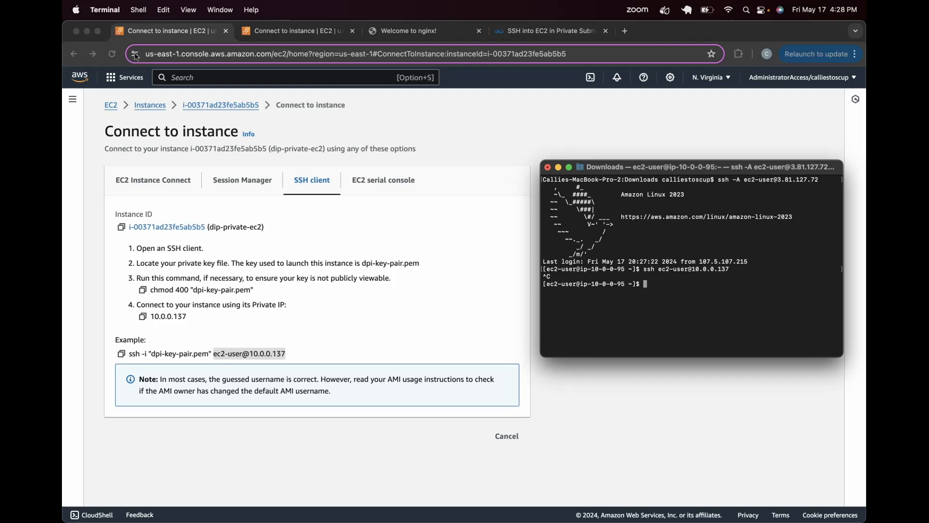
{"action": "left_click", "coordinate": [212, 104]}
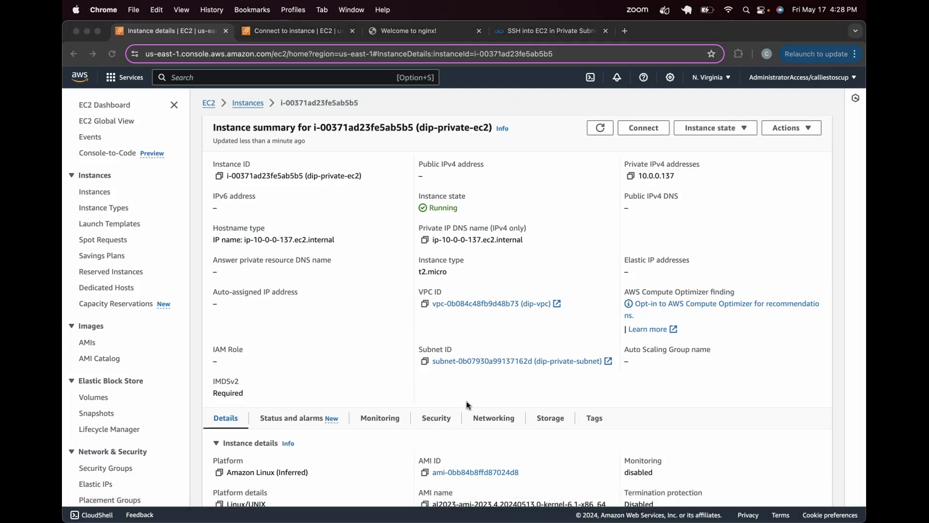
{"action": "scroll", "coordinate": [462, 387], "scroll_direction": "down", "scroll_amount": 2}
{"action": "left_click", "coordinate": [450, 376]}
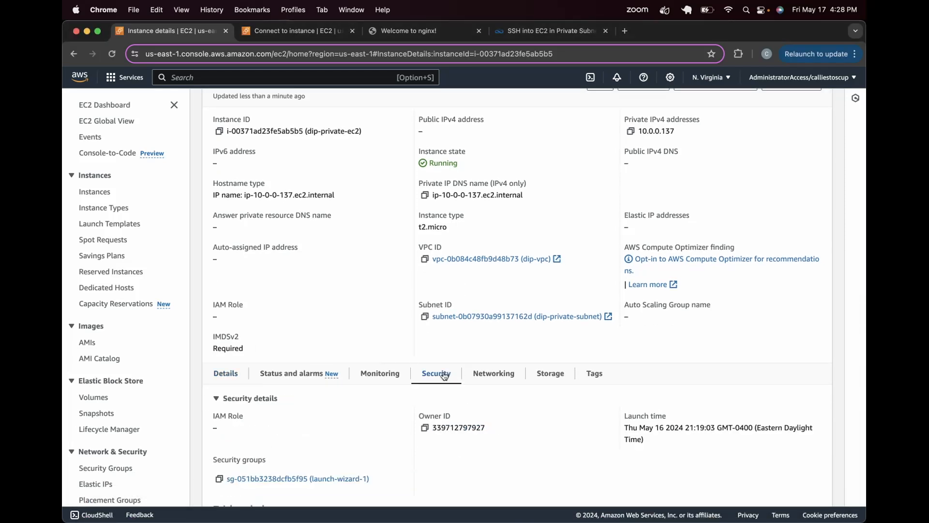
{"action": "scroll", "coordinate": [444, 376], "scroll_direction": "down", "scroll_amount": 5}
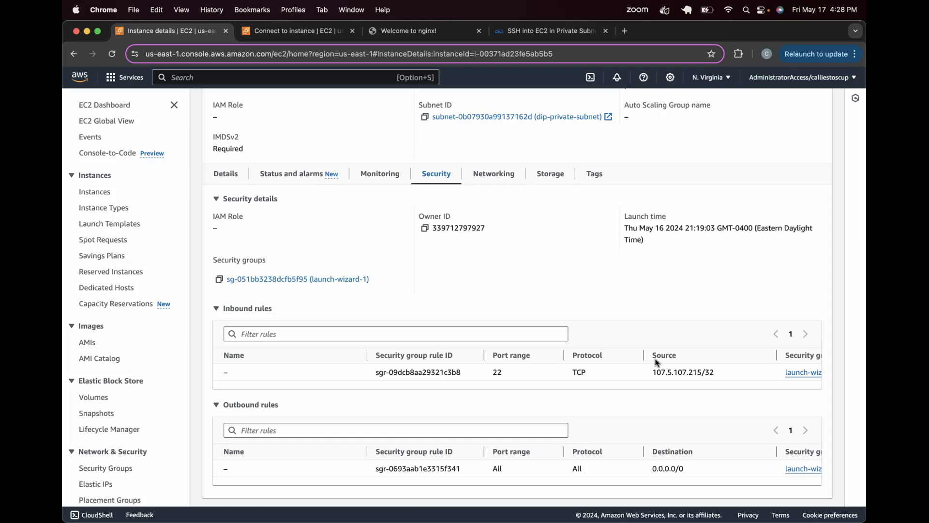
{"action": "scroll", "coordinate": [657, 362], "scroll_direction": "right", "scroll_amount": 5}
{"action": "scroll", "coordinate": [533, 375], "scroll_direction": "left", "scroll_amount": 5}
{"action": "left_click_drag", "start_coordinate": [651, 373], "coordinate": [723, 377]}
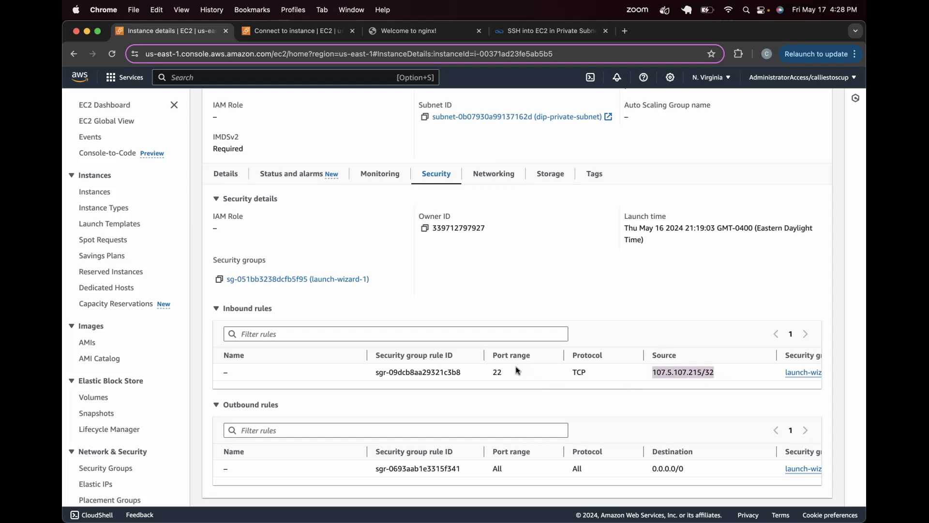
{"action": "scroll", "coordinate": [516, 371], "scroll_direction": "right", "scroll_amount": 5}
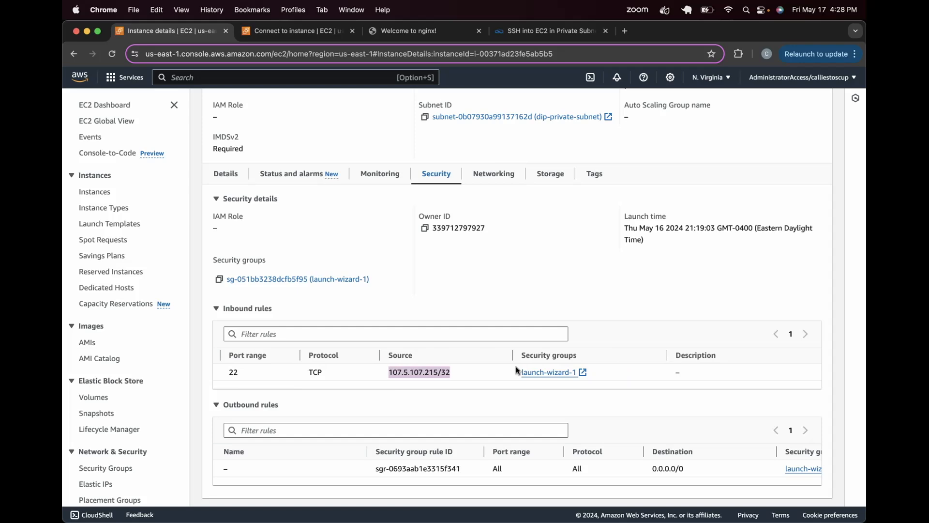
{"action": "left_click", "coordinate": [469, 368]}
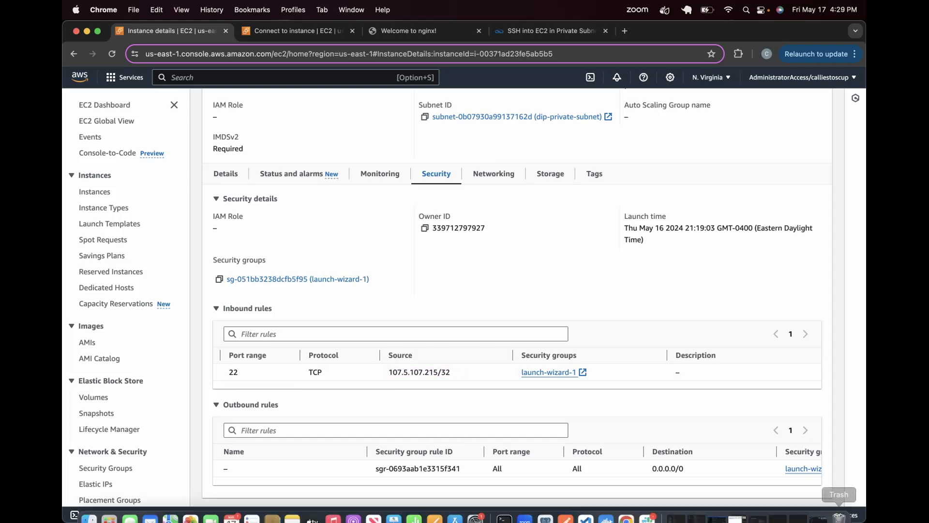
{"action": "left_click_drag", "start_coordinate": [397, 370], "coordinate": [434, 369]}
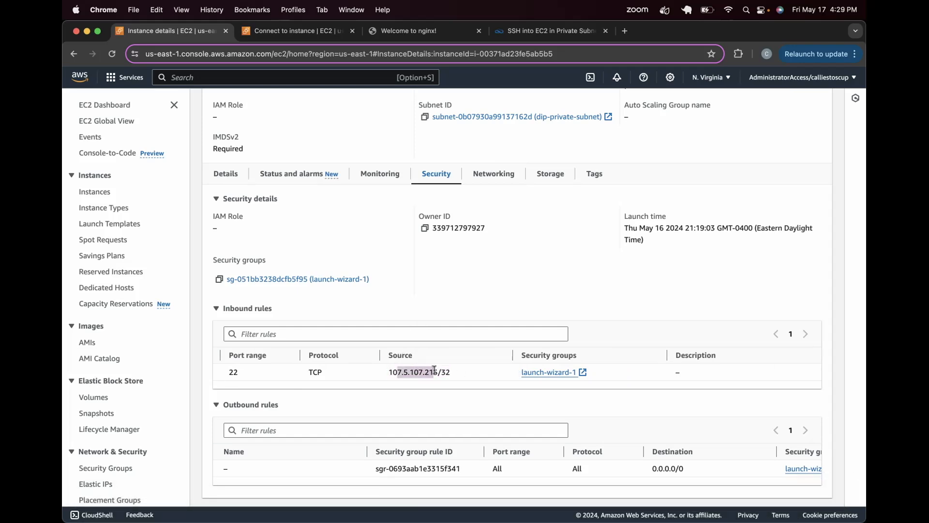
{"action": "scroll", "coordinate": [434, 369], "scroll_direction": "up", "scroll_amount": 10}
{"action": "scroll", "coordinate": [431, 369], "scroll_direction": "down", "scroll_amount": 10}
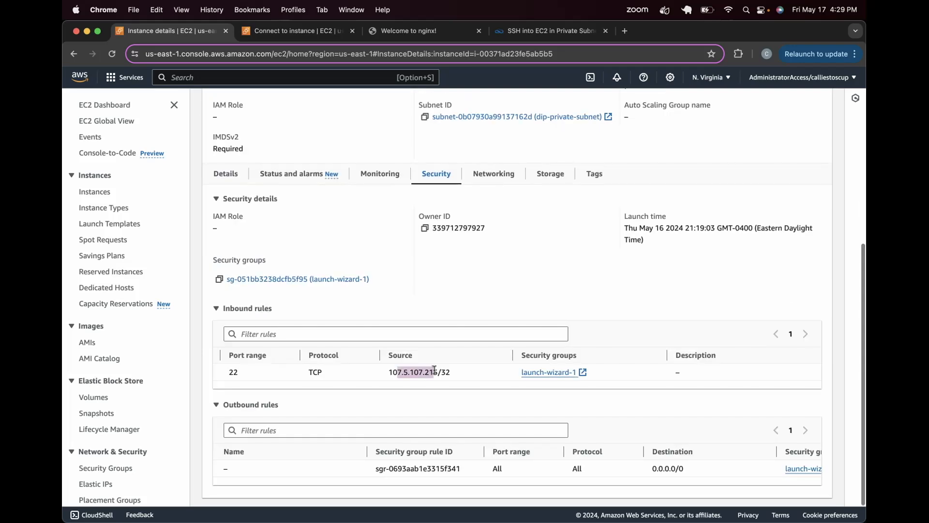
{"action": "left_click", "coordinate": [303, 279]}
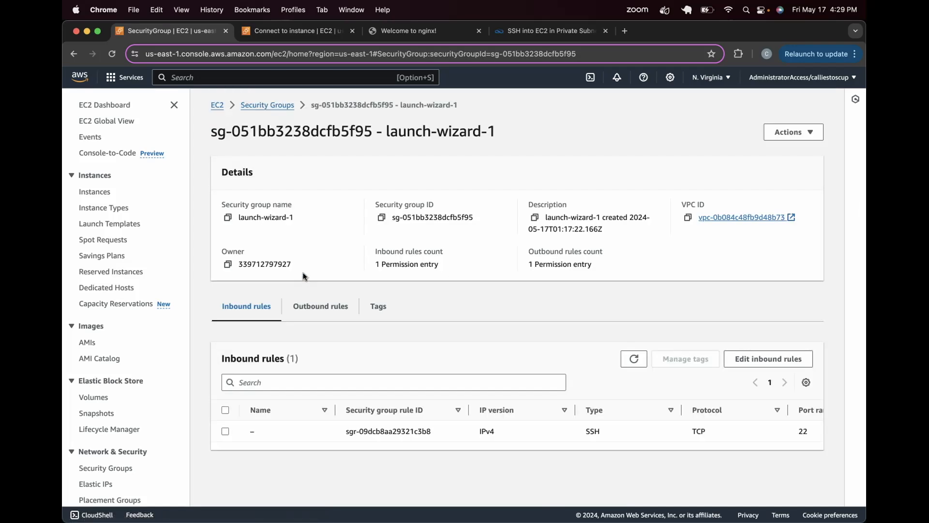
In the inbound rules editor, try switching the existing SSH rule's source to the bastion host security group.
{"action": "left_click", "coordinate": [770, 360]}
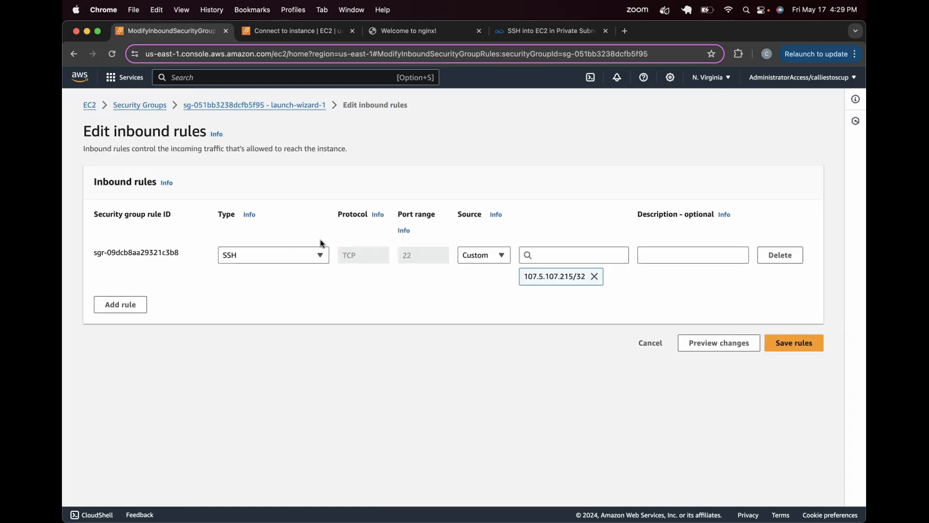
{"action": "left_click", "coordinate": [489, 256]}
{"action": "left_click", "coordinate": [487, 272]}
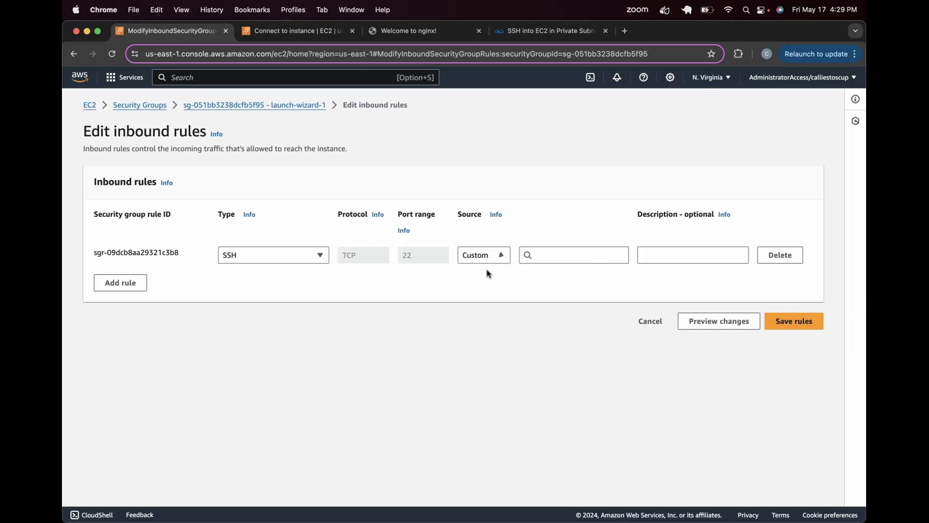
{"action": "left_click", "coordinate": [498, 261]}
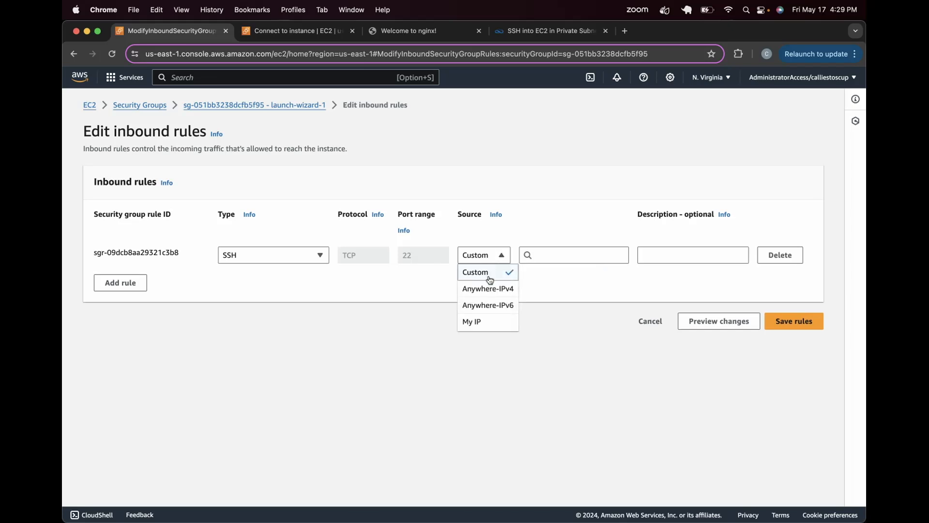
{"action": "left_click", "coordinate": [489, 275]}
{"action": "left_click", "coordinate": [547, 260]}
{"action": "scroll", "coordinate": [555, 425], "scroll_direction": "down", "scroll_amount": 3}
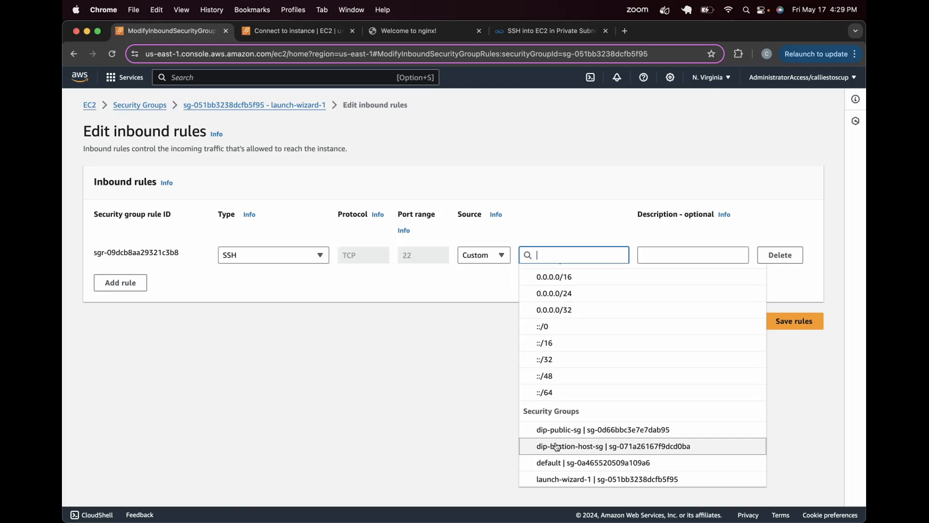
{"action": "left_click", "coordinate": [556, 446]}
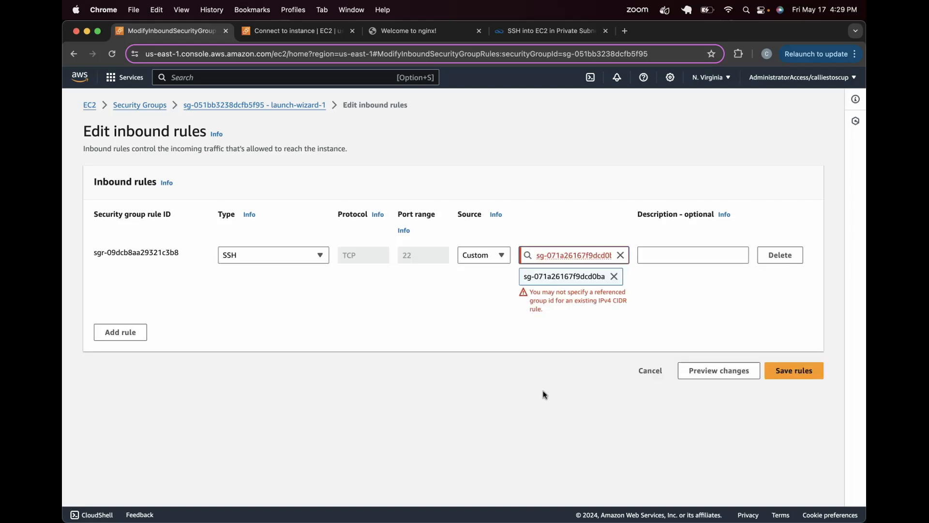
Replace the old rule with a new SSH rule sourced from dip-bastion-host-sg and save.
{"action": "left_click", "coordinate": [781, 256]}
{"action": "left_click", "coordinate": [104, 253]}
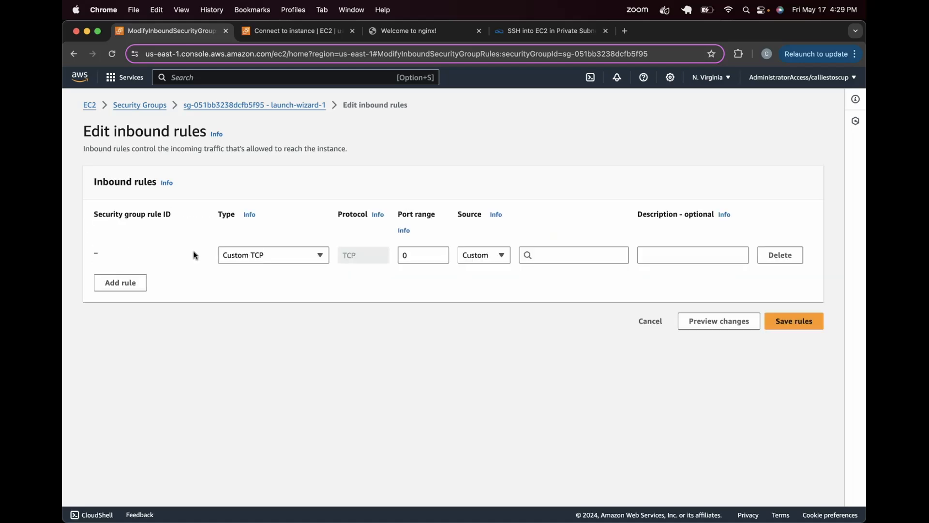
{"action": "left_click", "coordinate": [257, 258]}
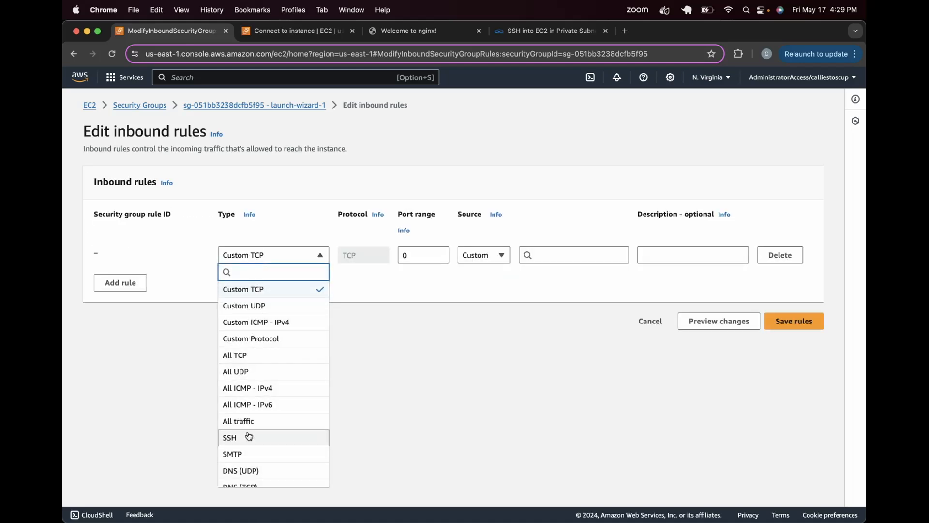
{"action": "left_click", "coordinate": [248, 437]}
{"action": "left_click", "coordinate": [501, 252]}
{"action": "left_click", "coordinate": [501, 252]}
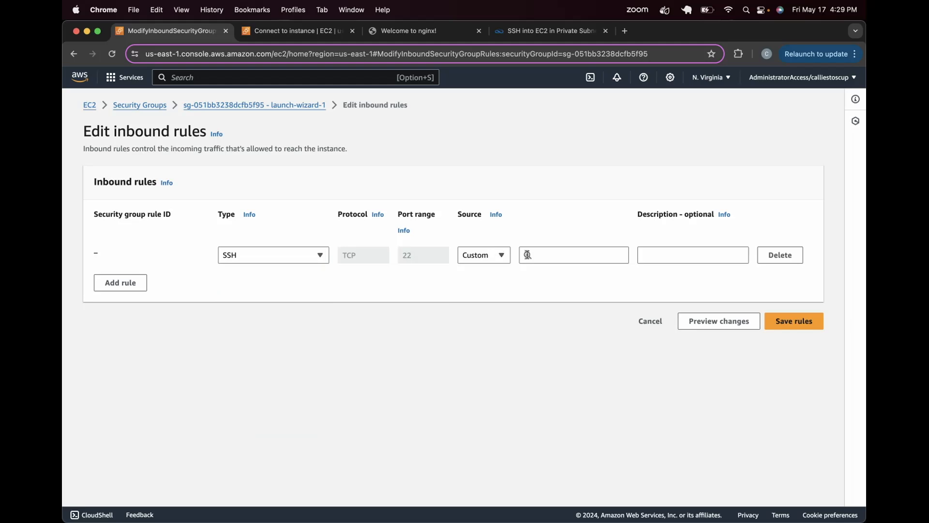
{"action": "left_click", "coordinate": [533, 255]}
{"action": "scroll", "coordinate": [576, 339], "scroll_direction": "down", "scroll_amount": 3}
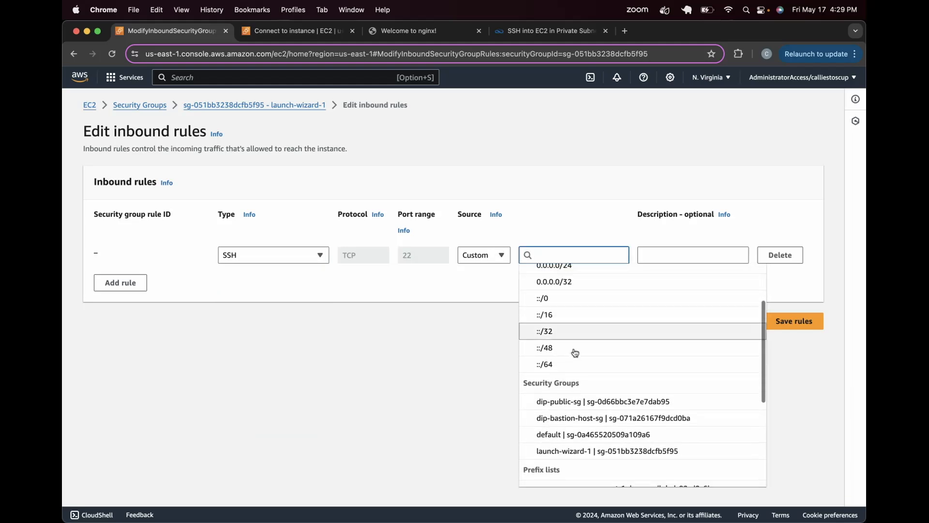
{"action": "left_click", "coordinate": [569, 419]}
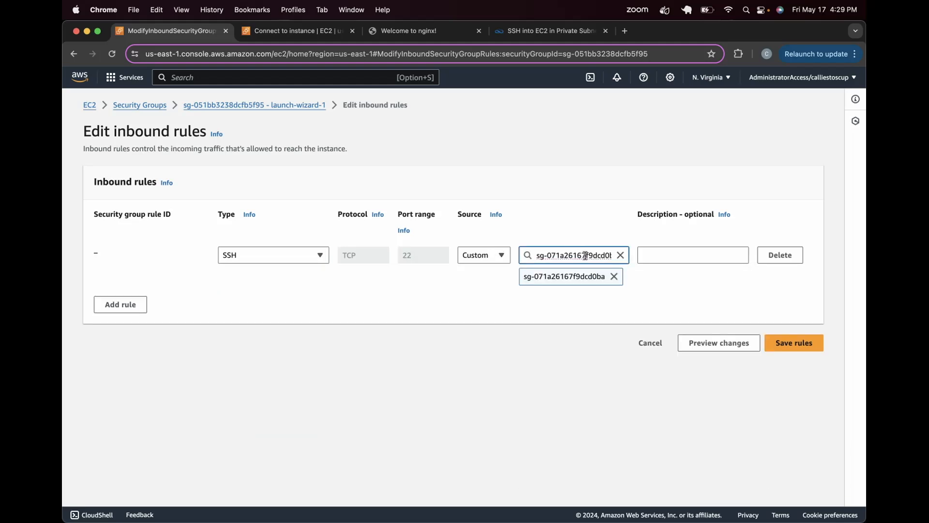
{"action": "left_click", "coordinate": [620, 257]}
{"action": "scroll", "coordinate": [607, 447], "scroll_direction": "down", "scroll_amount": 2}
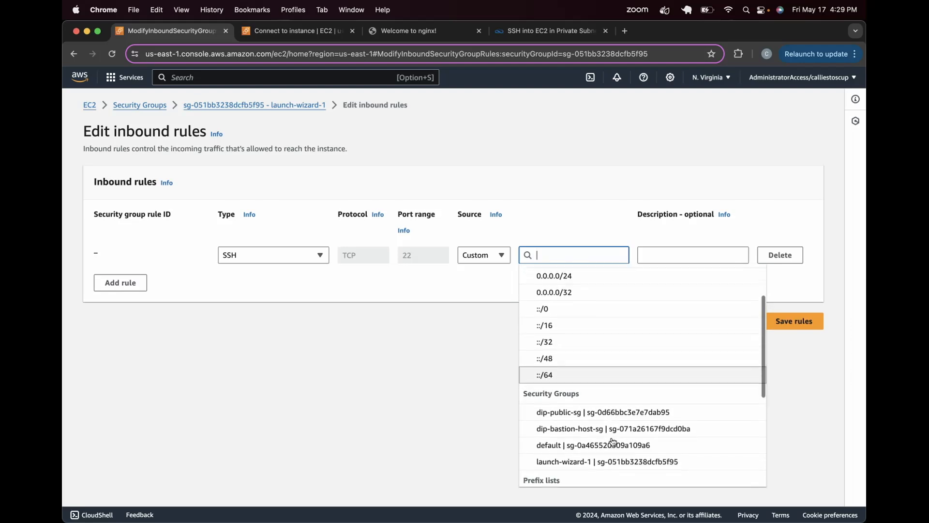
{"action": "left_click", "coordinate": [552, 421]}
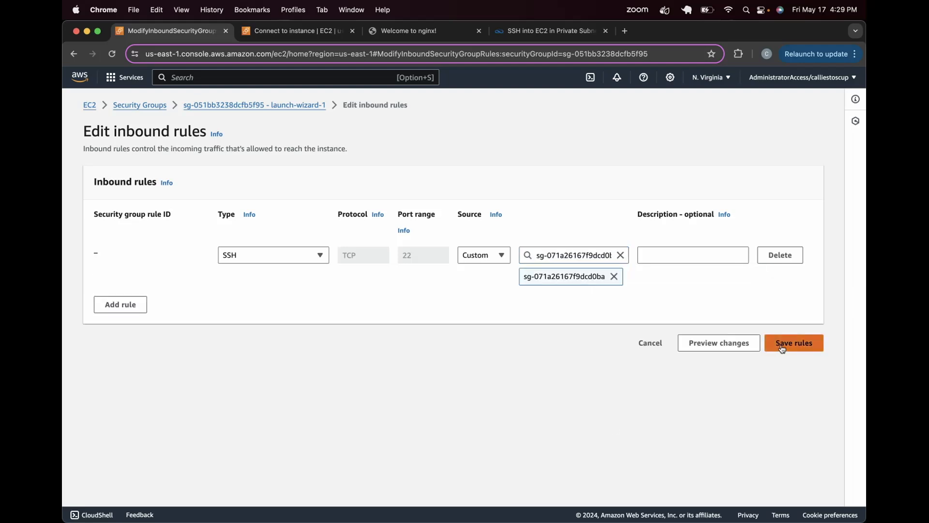
{"action": "left_click", "coordinate": [780, 347]}
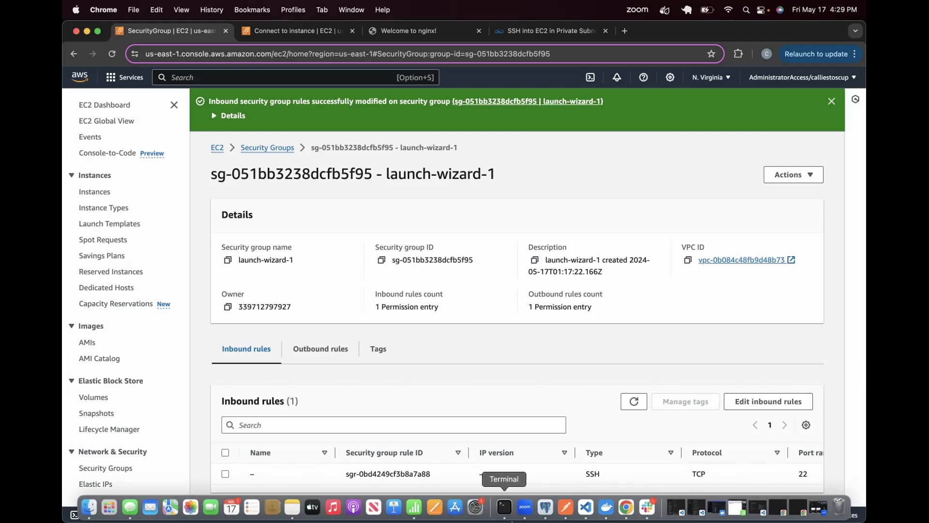
{"action": "left_click", "coordinate": [500, 508]}
{"action": "key", "text": "Up"}
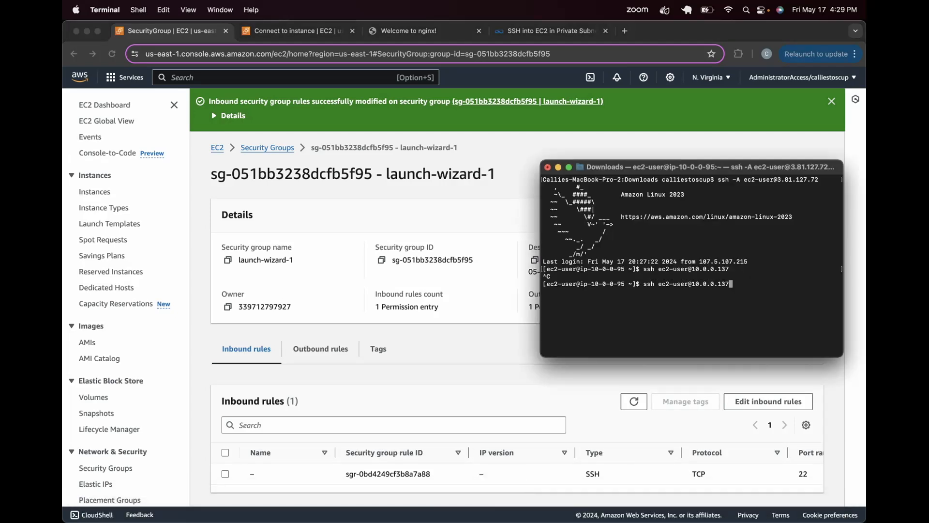
{"action": "key", "text": "Return"}
{"action": "type", "text": "yes"}
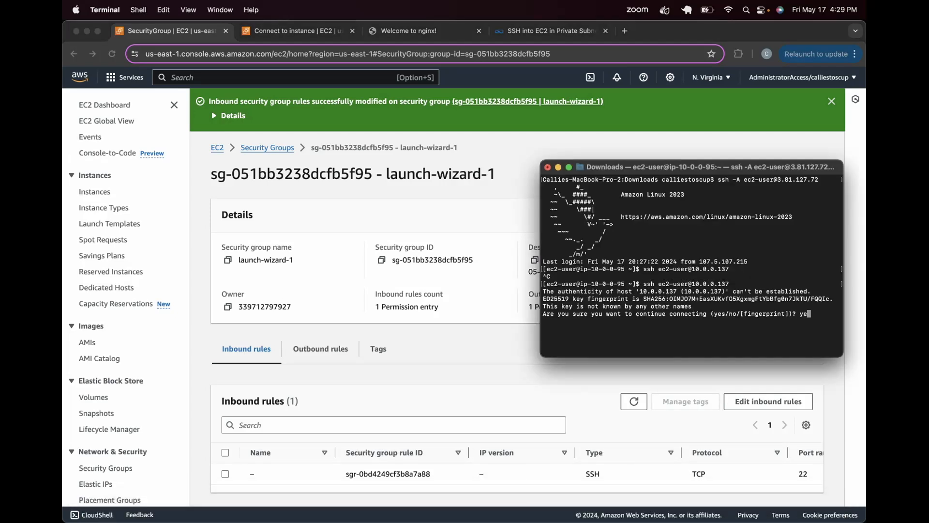
{"action": "key", "text": "Return"}
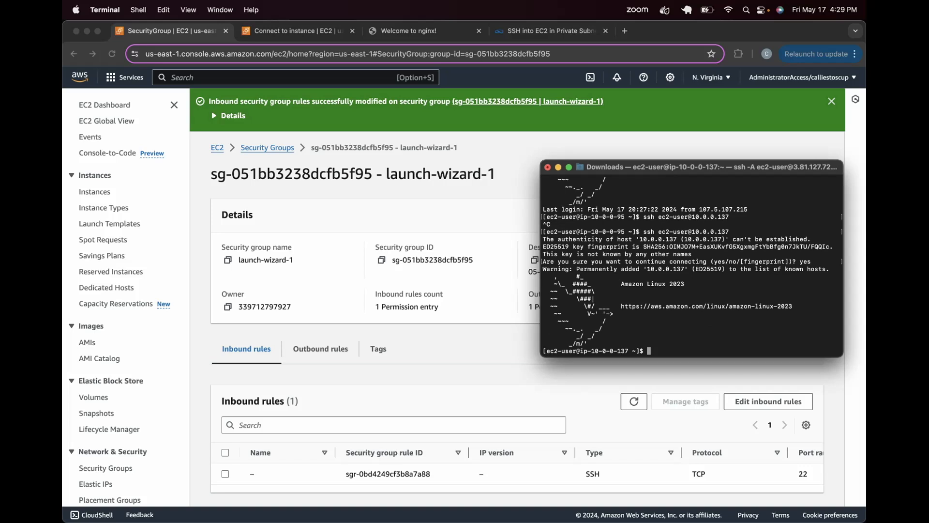
{"action": "type", "text": "exit"}
{"action": "key", "text": "Return"}
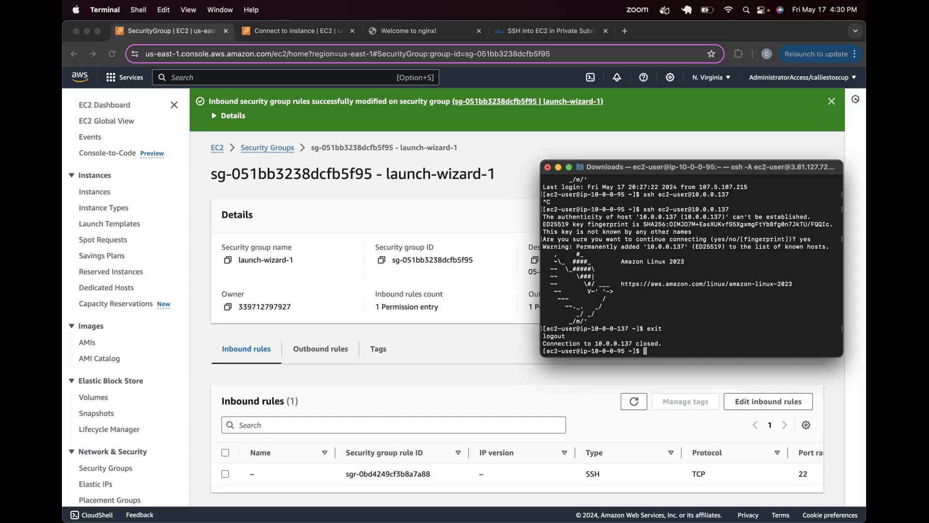
{"action": "type", "text": "exit"}
{"action": "key", "text": "Return"}
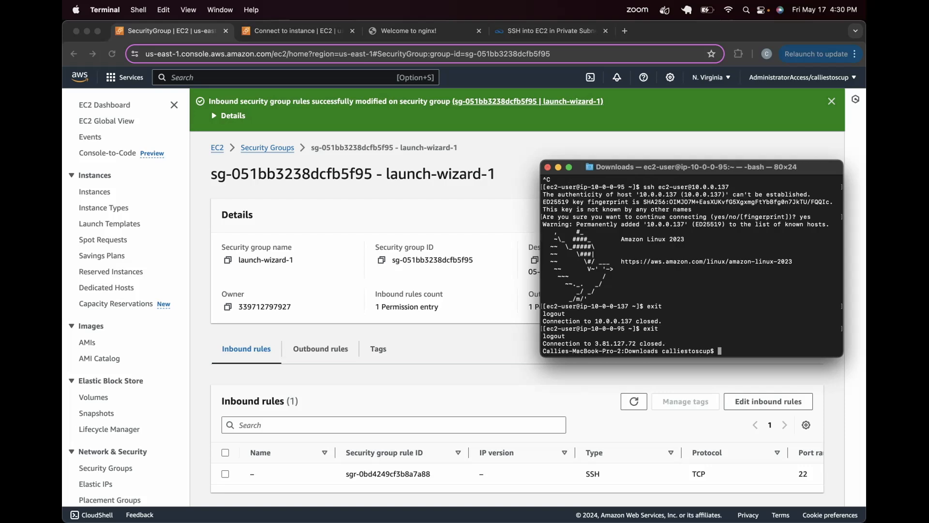
Clear the terminal and reconnect to bastion 3.81.127.72 with the -A agent-forwarding option removed.
{"action": "type", "text": "clear"}
{"action": "key", "text": "Return"}
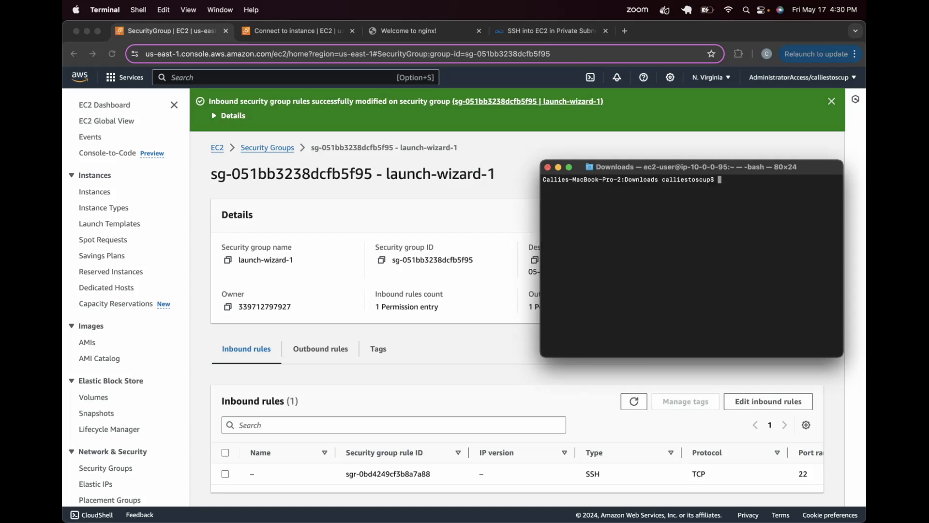
{"action": "key", "text": "Up"}
{"action": "key", "text": "Up"}
{"action": "key", "text": "Left"}
{"action": "key", "text": "Left"}
{"action": "key", "text": "Left"}
{"action": "key", "text": "Left"}
{"action": "key", "text": "Left"}
{"action": "key", "text": "Left"}
{"action": "key", "text": "Left"}
{"action": "key", "text": "Left"}
{"action": "key", "text": "Left"}
{"action": "key", "text": "Left"}
{"action": "key", "text": "Left"}
{"action": "key", "text": "Left"}
{"action": "key", "text": "Left"}
{"action": "key", "text": "Left"}
{"action": "key", "text": "Left"}
{"action": "key", "text": "Left"}
{"action": "key", "text": "Left"}
{"action": "key", "text": "BackSpace"}
{"action": "key", "text": "BackSpace"}
{"action": "key", "text": "BackSpace"}
{"action": "key", "text": "Return"}
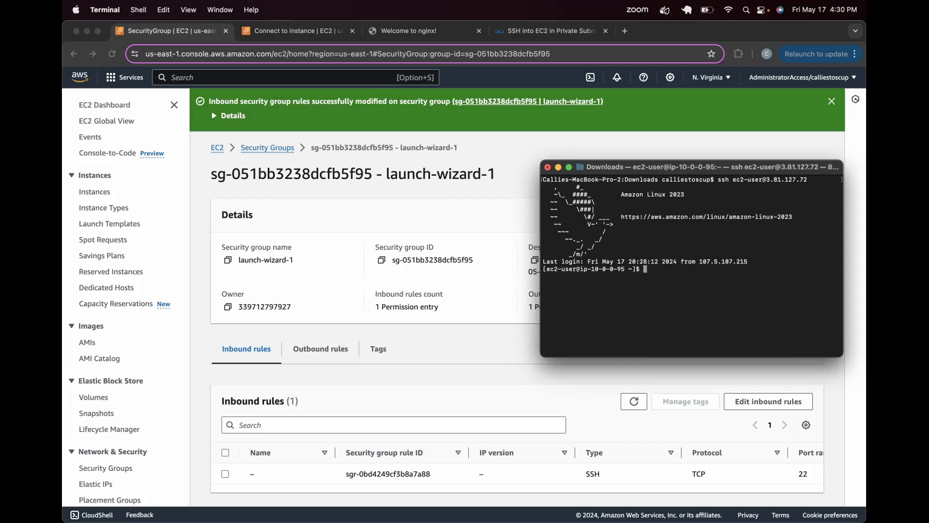
{"action": "left_click", "coordinate": [252, 199]}
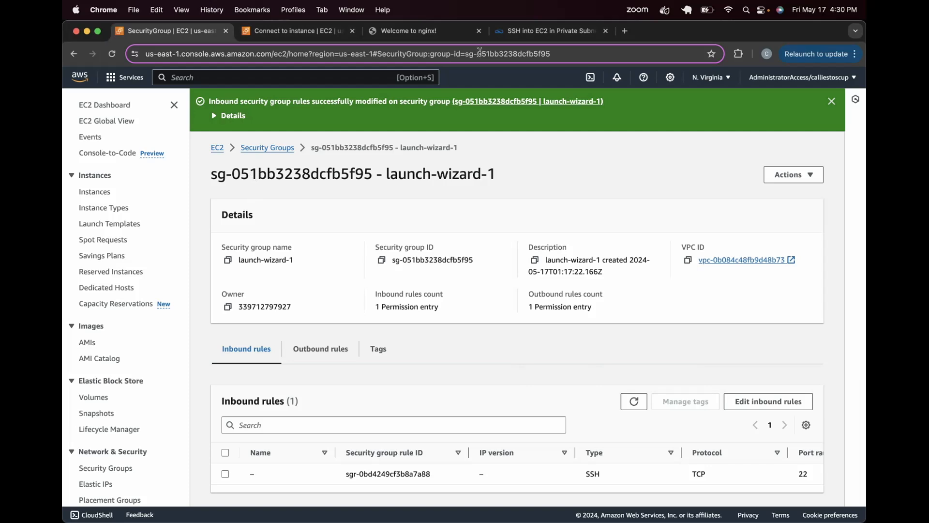
{"action": "left_click", "coordinate": [218, 151]}
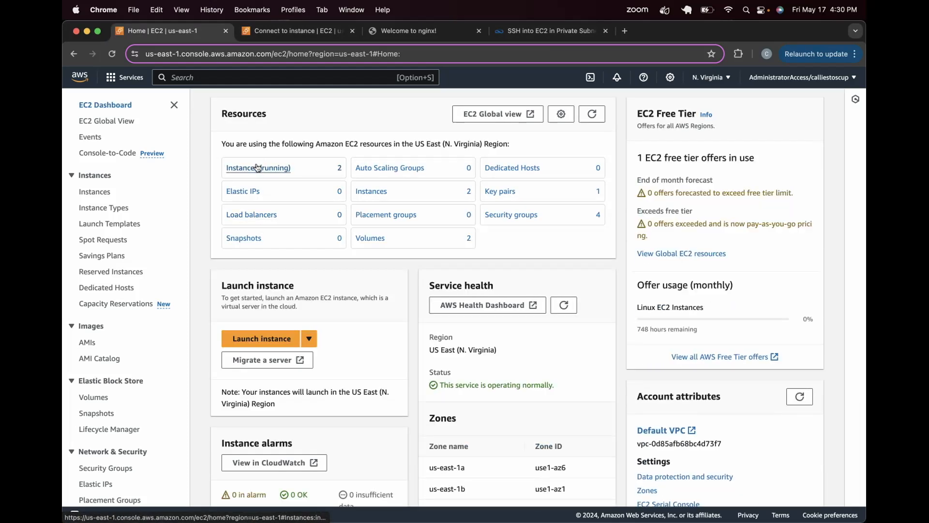
{"action": "left_click", "coordinate": [264, 168]}
{"action": "left_click", "coordinate": [380, 183]}
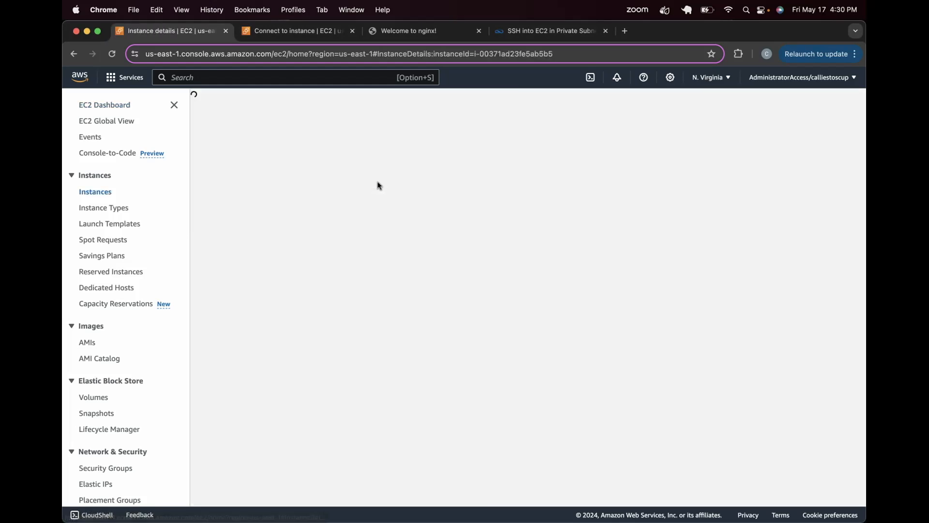
{"action": "left_click", "coordinate": [643, 128]}
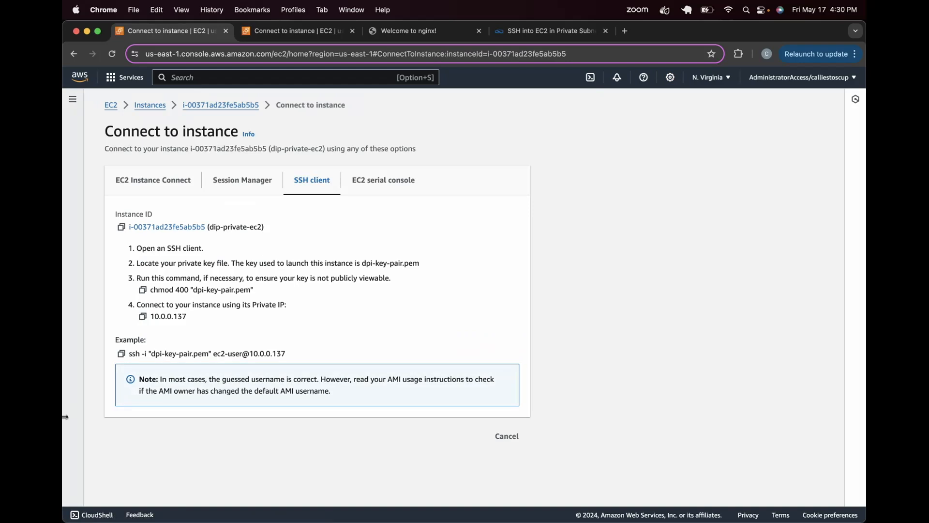
{"action": "left_click_drag", "start_coordinate": [214, 352], "coordinate": [286, 352]}
{"action": "key", "text": "super+c"}
{"action": "mouse_move", "coordinate": [527, 504]}
{"action": "left_click", "coordinate": [505, 507]}
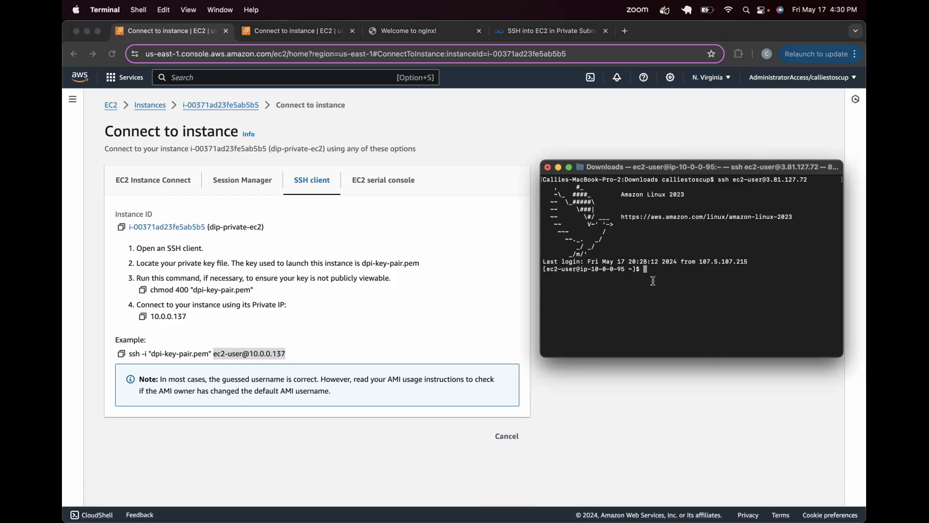
{"action": "type", "text": "ssh"}
{"action": "key", "text": "super+v"}
{"action": "key", "text": "Return"}
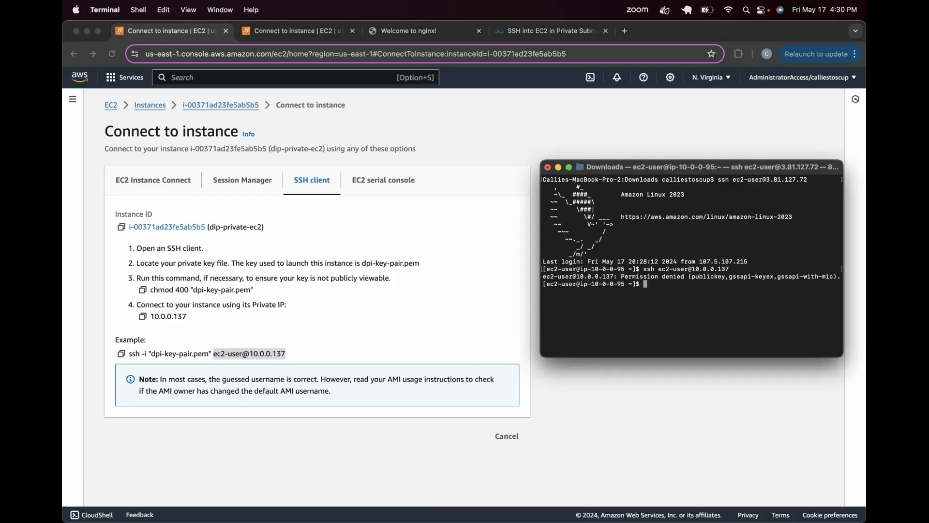
{"action": "left_click_drag", "start_coordinate": [543, 276], "coordinate": [796, 275]}
{"action": "left_click", "coordinate": [747, 276]}
{"action": "left_click_drag", "start_coordinate": [692, 276], "coordinate": [833, 280]}
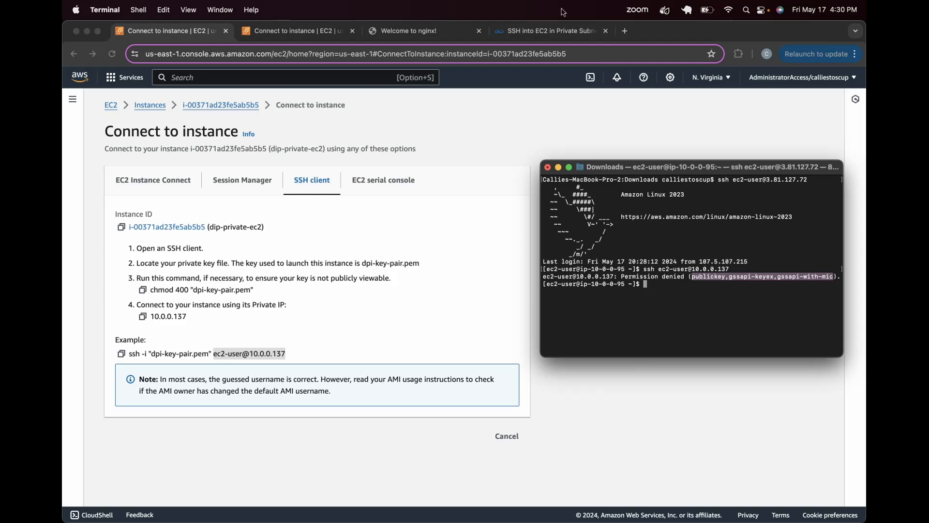
{"action": "left_click", "coordinate": [558, 24]}
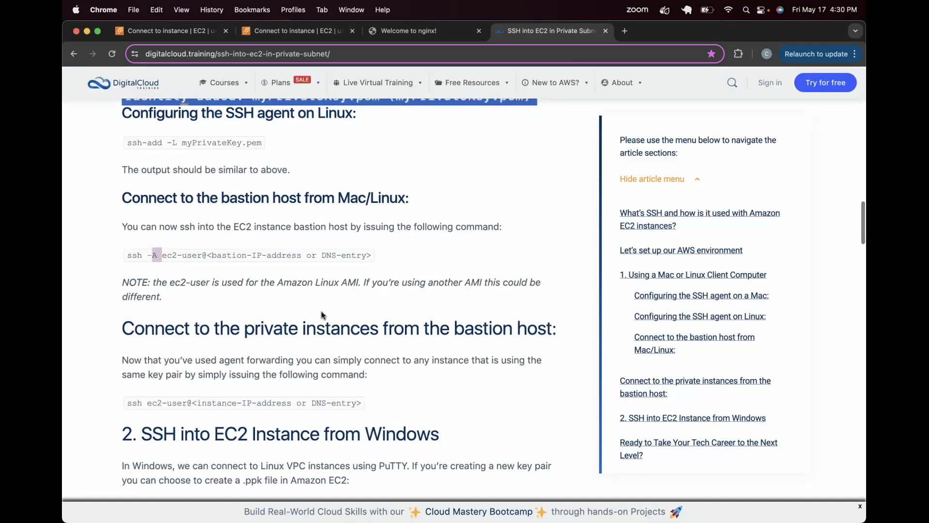
{"action": "scroll", "coordinate": [323, 315], "scroll_direction": "down", "scroll_amount": 2}
{"action": "scroll", "coordinate": [322, 315], "scroll_direction": "up", "scroll_amount": 2}
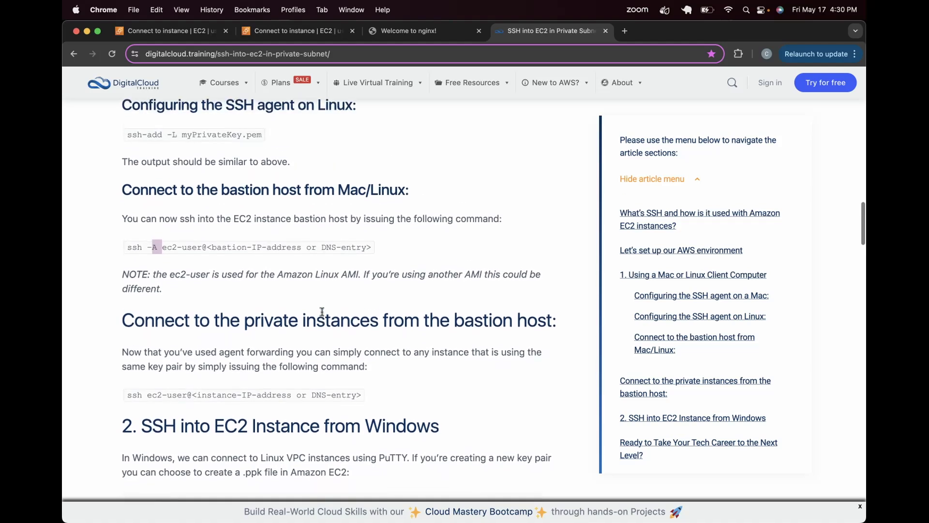
{"action": "left_click", "coordinate": [143, 267]}
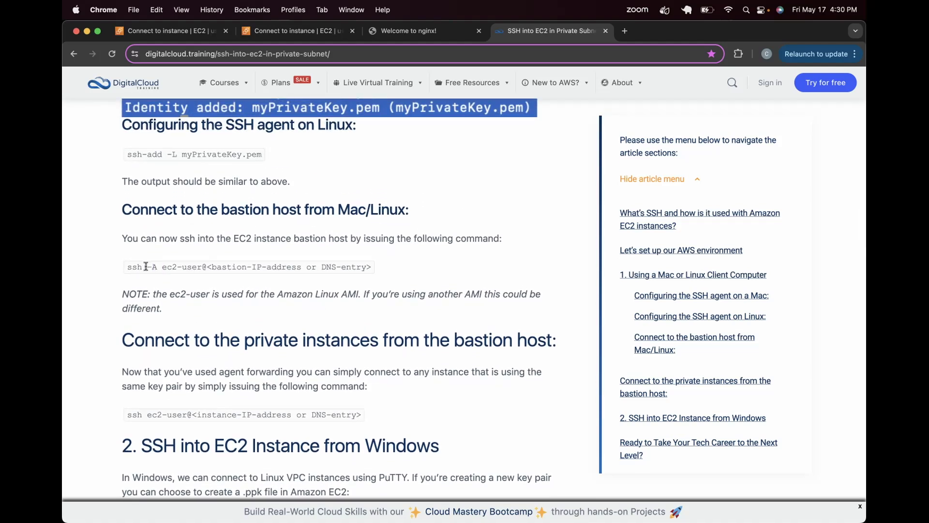
{"action": "left_click", "coordinate": [625, 30]}
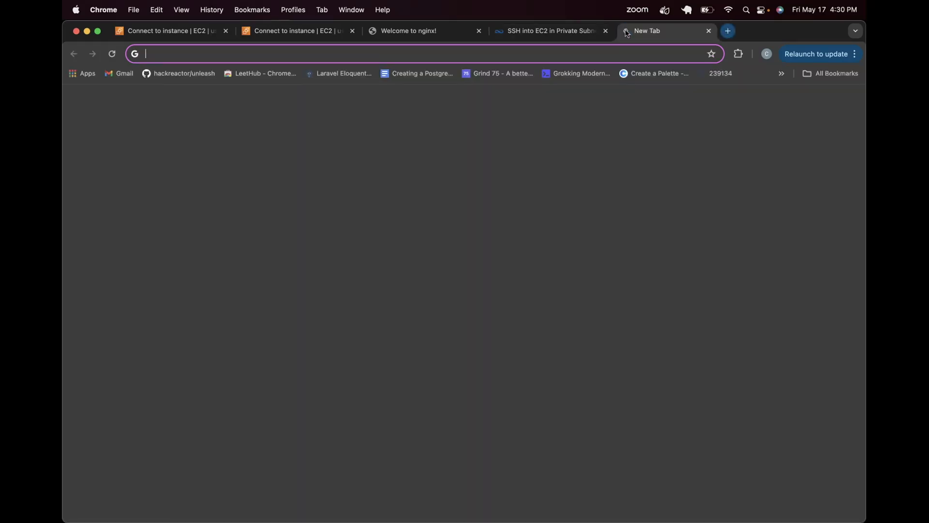
{"action": "type", "text": "ssh"}
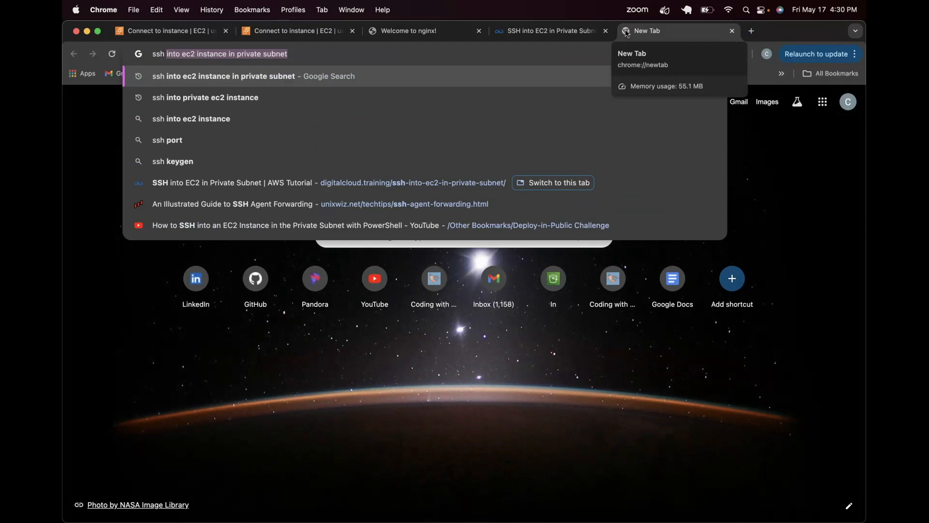
{"action": "type", "text": " -A what does that mean"}
{"action": "key", "text": "Return"}
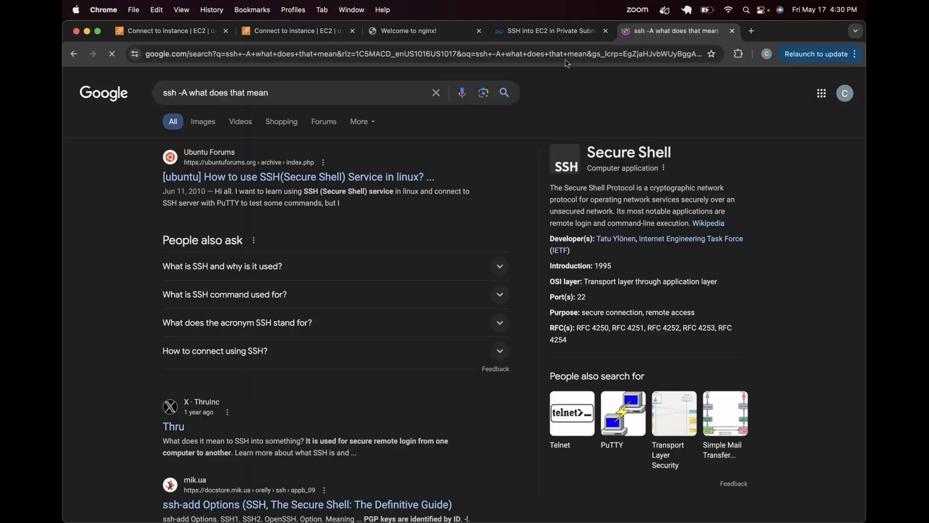
{"action": "scroll", "coordinate": [159, 259], "scroll_direction": "down", "scroll_amount": 4}
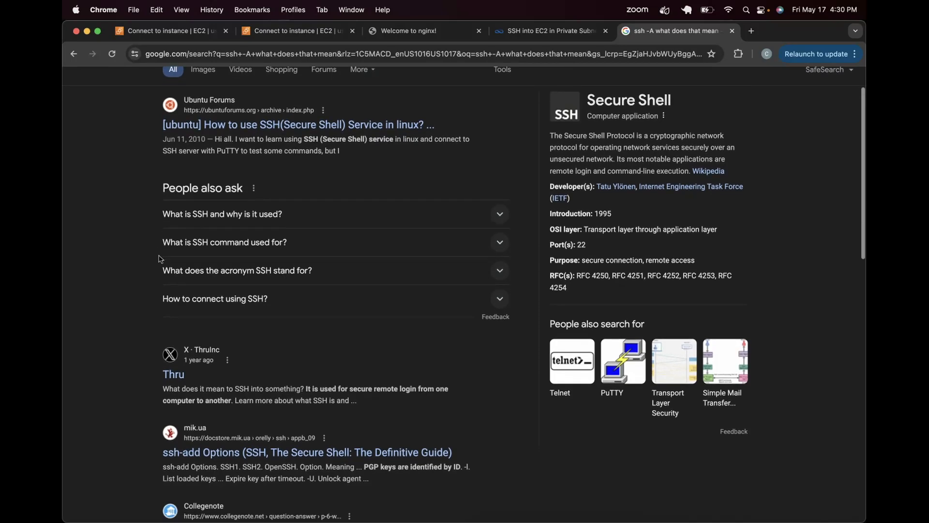
{"action": "scroll", "coordinate": [160, 259], "scroll_direction": "down", "scroll_amount": 6}
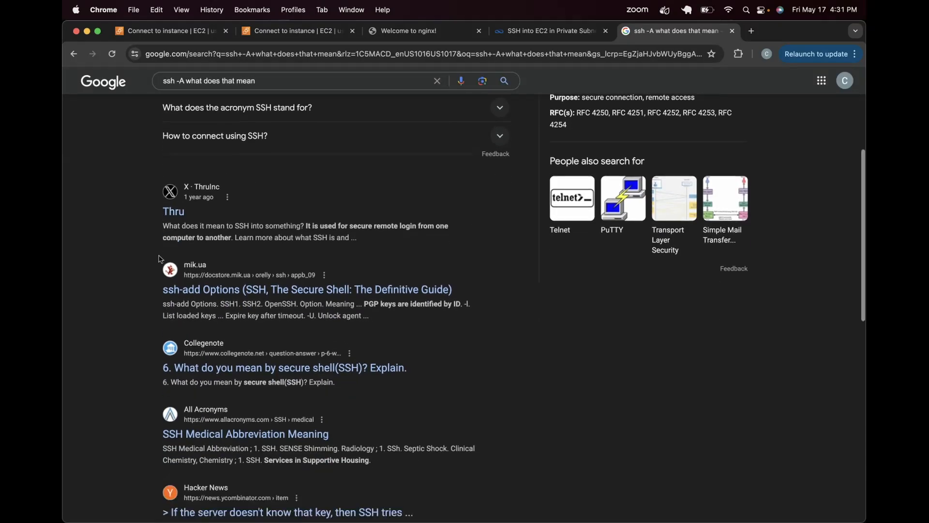
{"action": "left_click_drag", "start_coordinate": [262, 81], "coordinate": [188, 77]}
{"action": "key", "text": "BackSpace"}
{"action": "key", "text": "Return"}
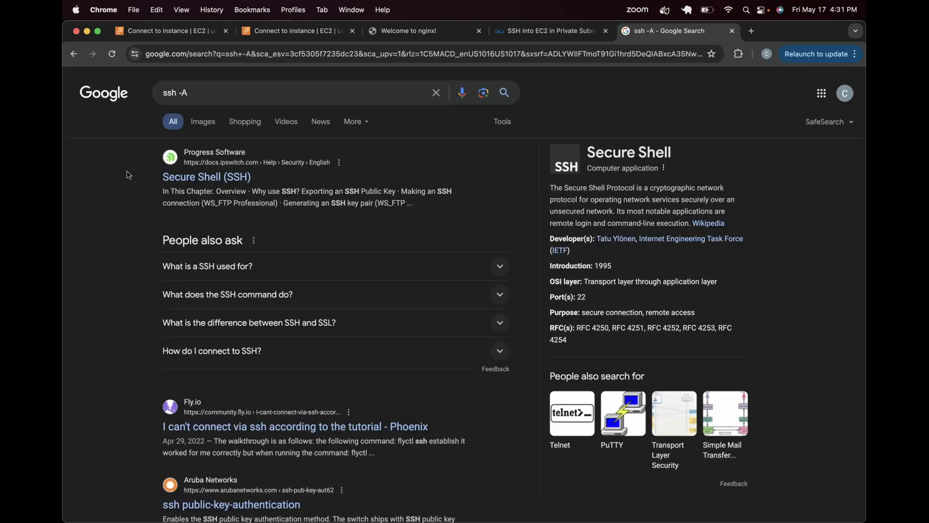
{"action": "scroll", "coordinate": [129, 175], "scroll_direction": "down", "scroll_amount": 6}
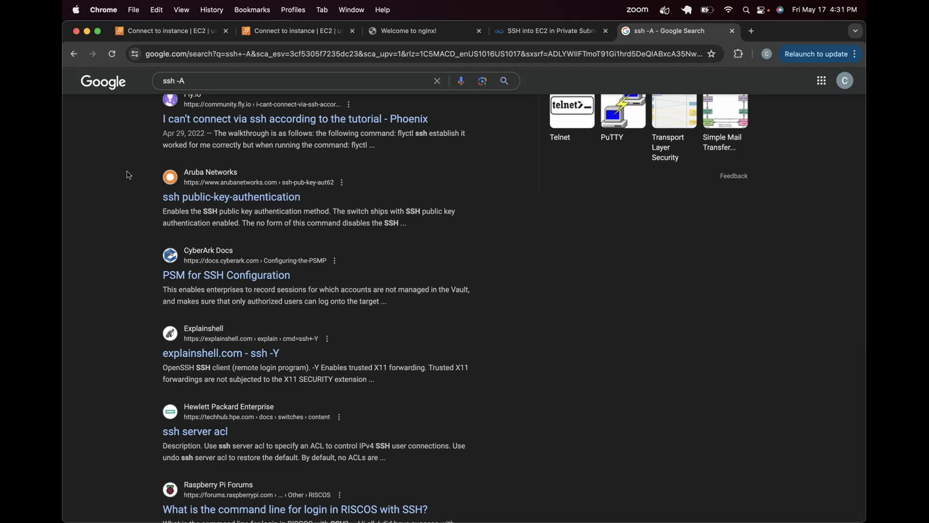
{"action": "scroll", "coordinate": [129, 175], "scroll_direction": "down", "scroll_amount": 6}
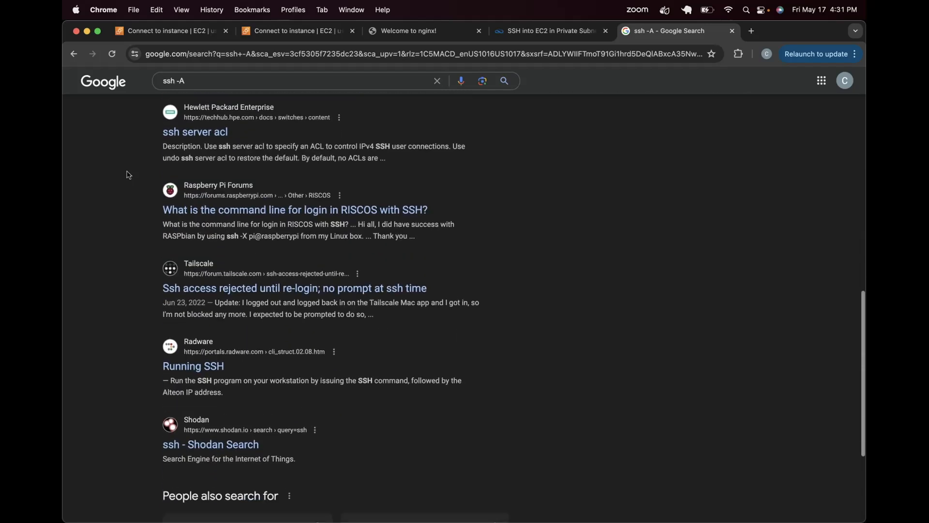
{"action": "left_click", "coordinate": [733, 31]}
{"action": "scroll", "coordinate": [116, 434], "scroll_direction": "up", "scroll_amount": 3}
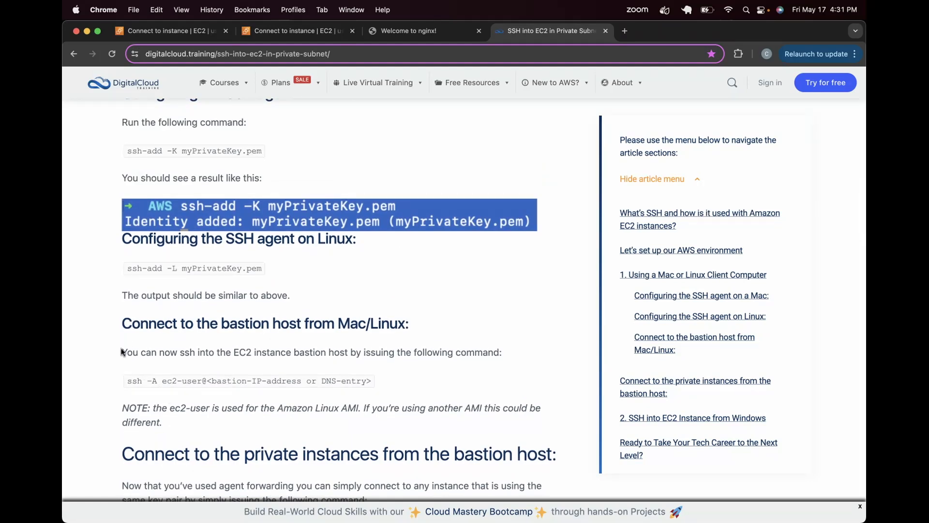
{"action": "left_click_drag", "start_coordinate": [122, 352], "coordinate": [287, 390]}
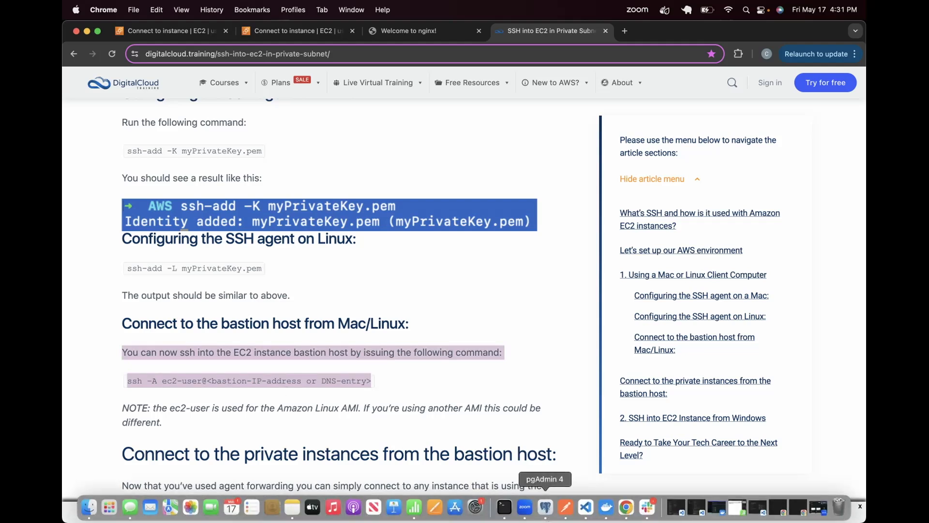
{"action": "left_click", "coordinate": [506, 508]}
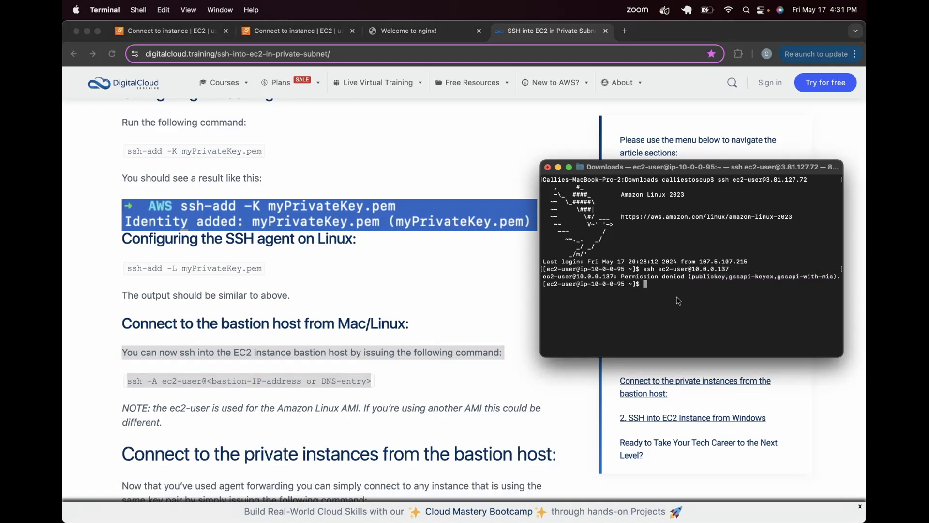
{"action": "type", "text": "exit"}
{"action": "key", "text": "Return"}
{"action": "key", "text": "Up"}
{"action": "key", "text": "Up"}
{"action": "key", "text": "Up"}
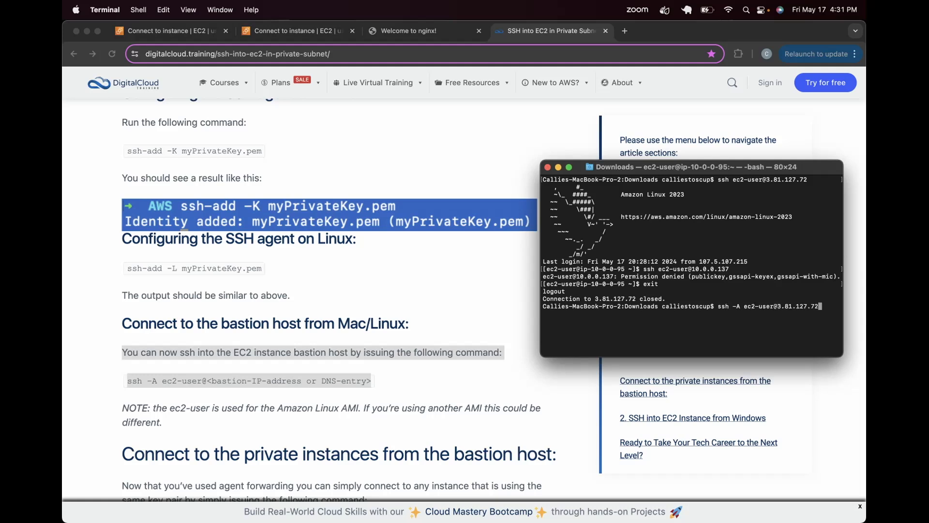
{"action": "key", "text": "Return"}
SSH from the bastion into private instance 10.0.0.137 successfully, then return to the browser.
{"action": "type", "text": "ssh"}
{"action": "key", "text": "Right"}
{"action": "key", "text": "Return"}
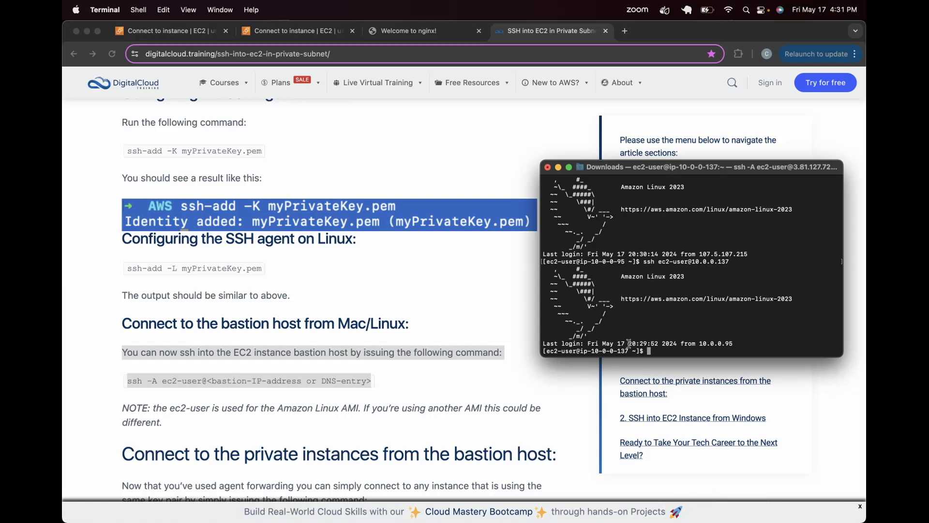
{"action": "left_click_drag", "start_coordinate": [629, 350], "coordinate": [534, 348]}
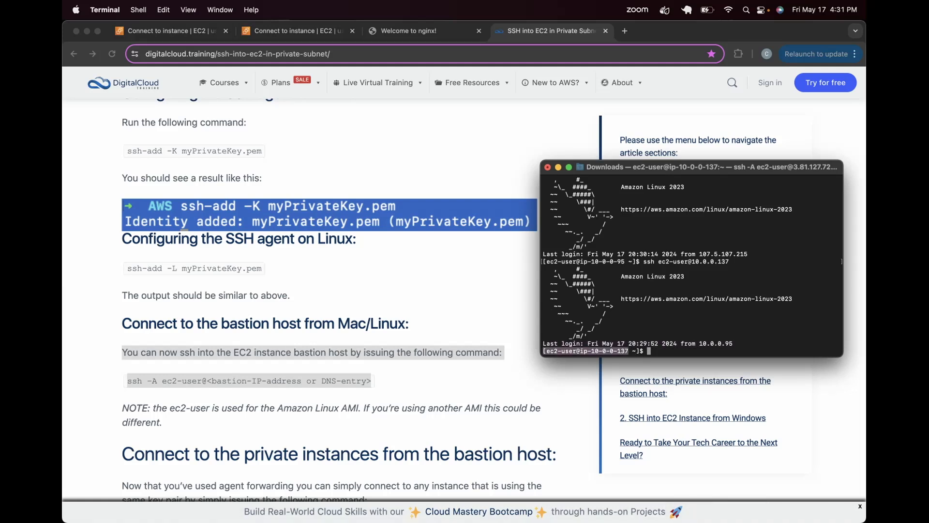
{"action": "left_click", "coordinate": [299, 31]}
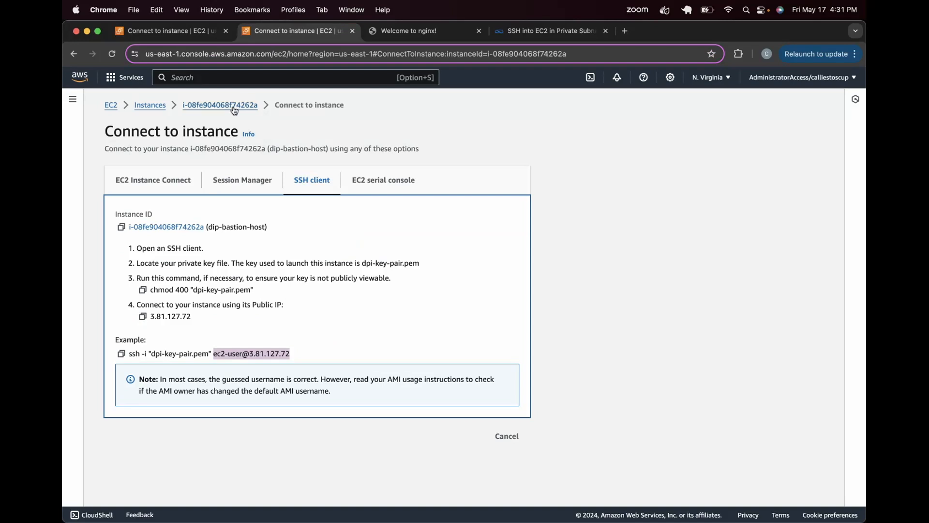
From the dip-private-ec2 Connect page, use the breadcrumbs to reach the EC2 Instances list.
{"action": "left_click", "coordinate": [182, 31]}
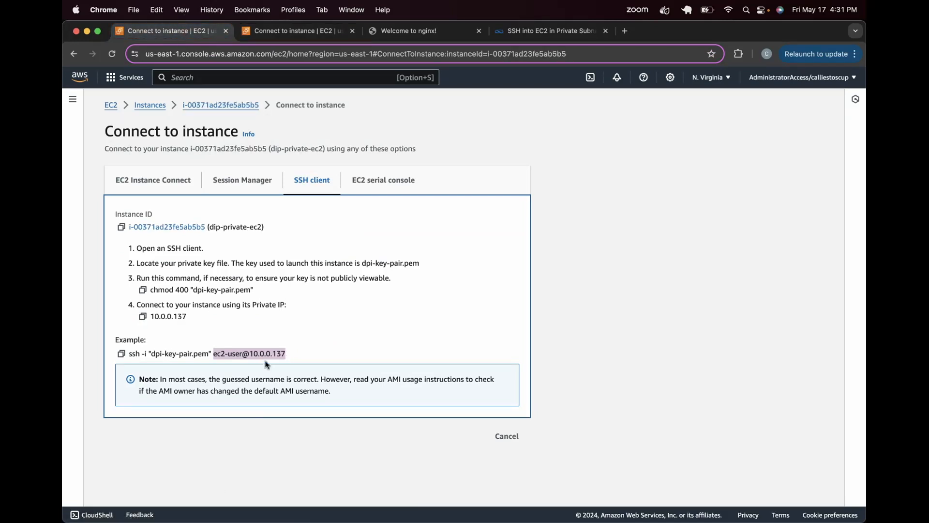
{"action": "mouse_move", "coordinate": [753, 511]}
{"action": "left_click", "coordinate": [206, 104]}
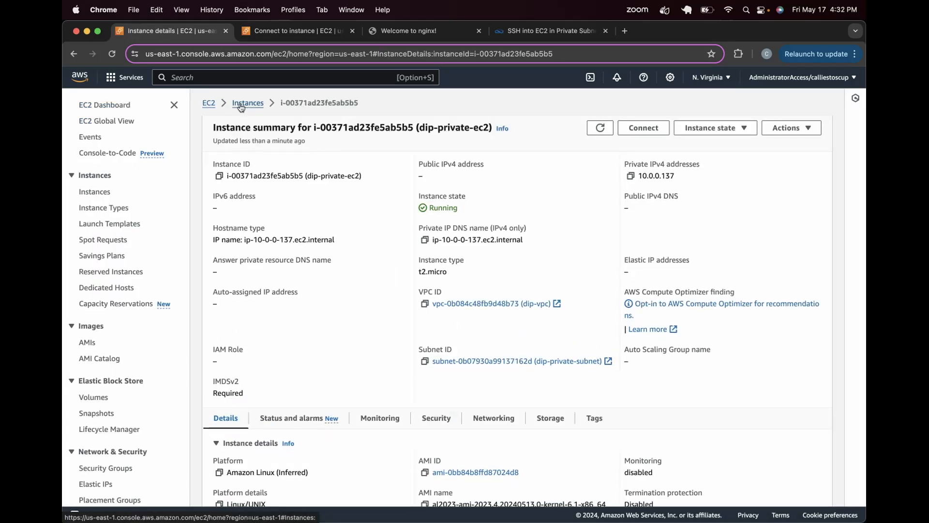
{"action": "left_click", "coordinate": [239, 105]}
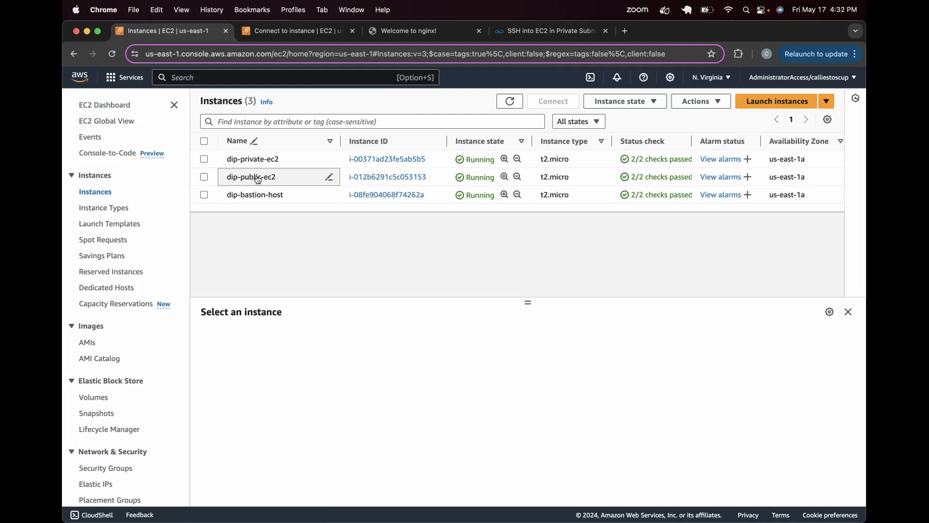
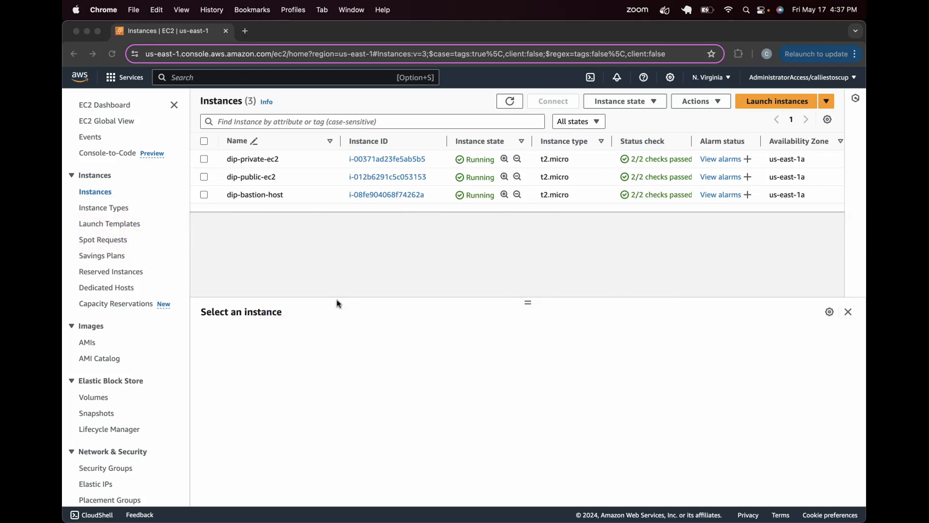
Run 'sudo yum install nginx' in the SSH session on private instance 10.0.0.137.
{"action": "mouse_move", "coordinate": [552, 508]}
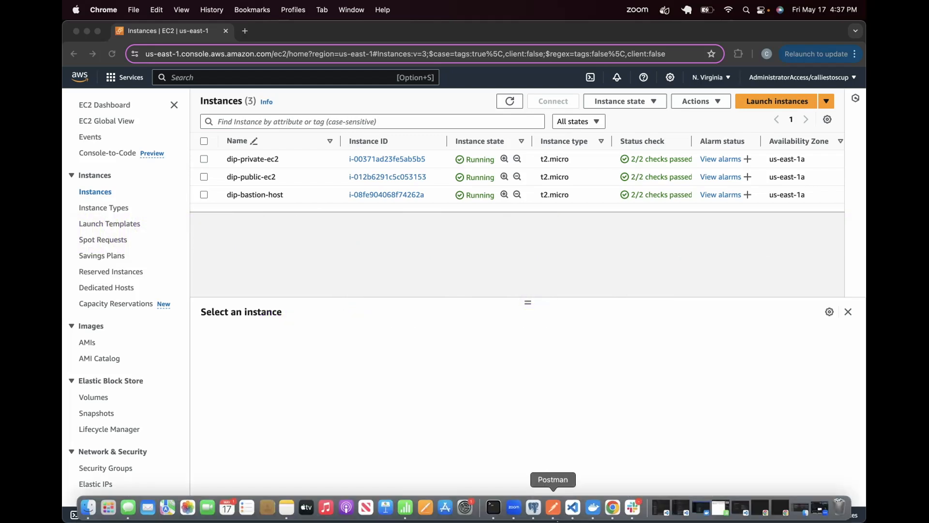
{"action": "left_click", "coordinate": [493, 507]}
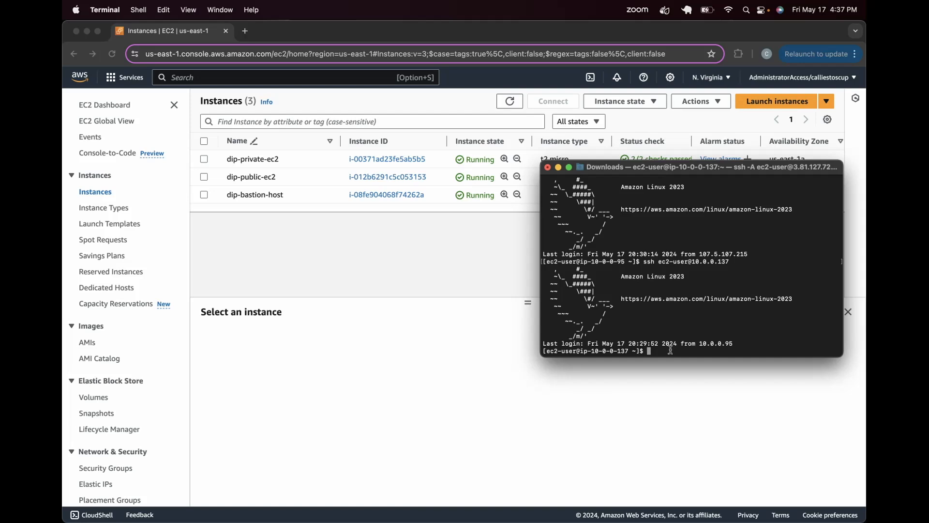
{"action": "type", "text": "sudo u"}
{"action": "key", "text": "BackSpace"}
{"action": "type", "text": "yuml"}
{"action": "key", "text": "BackSpace"}
{"action": "type", "text": "install ngin"}
{"action": "type", "text": "x"}
{"action": "key", "text": "Return"}
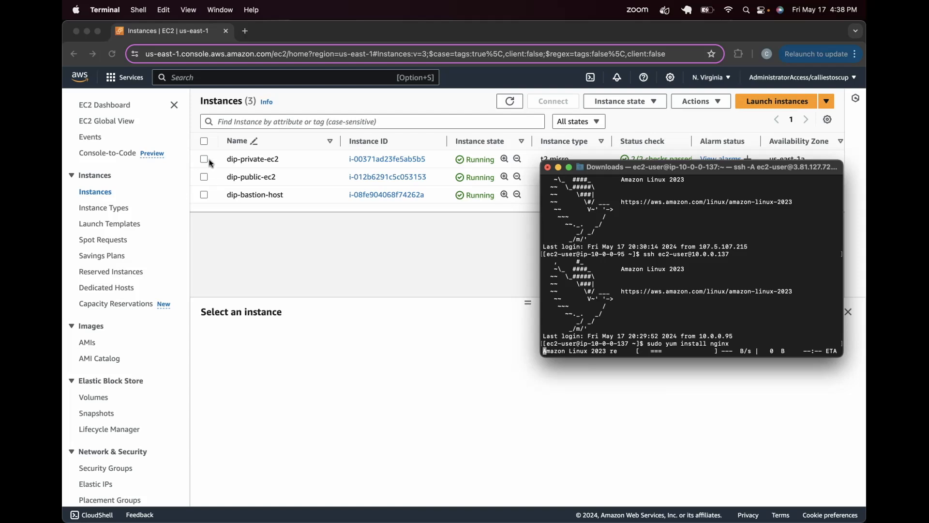
Go to the VPC console's NAT gateways list and start a new NAT gateway.
{"action": "left_click", "coordinate": [184, 79]}
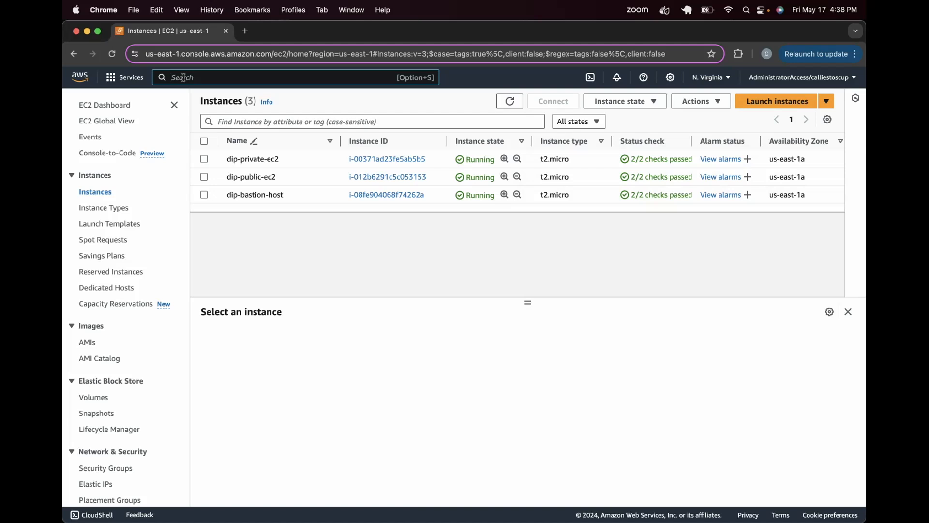
{"action": "type", "text": "vpc"}
{"action": "left_click", "coordinate": [327, 160]}
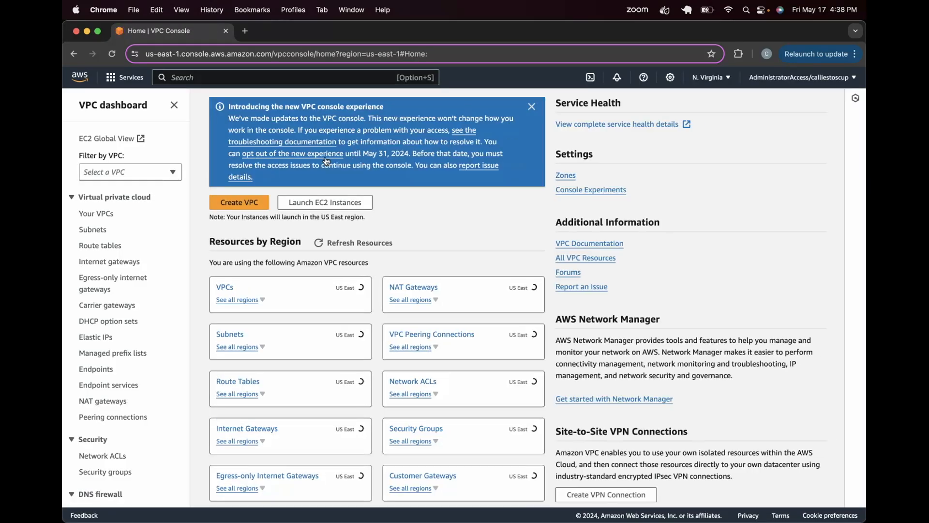
{"action": "left_click", "coordinate": [96, 402]}
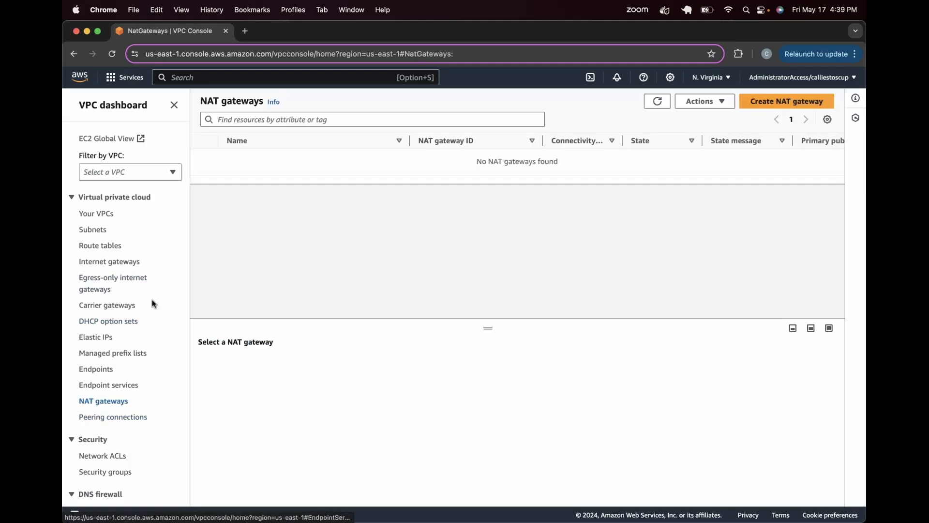
{"action": "left_click", "coordinate": [784, 101]}
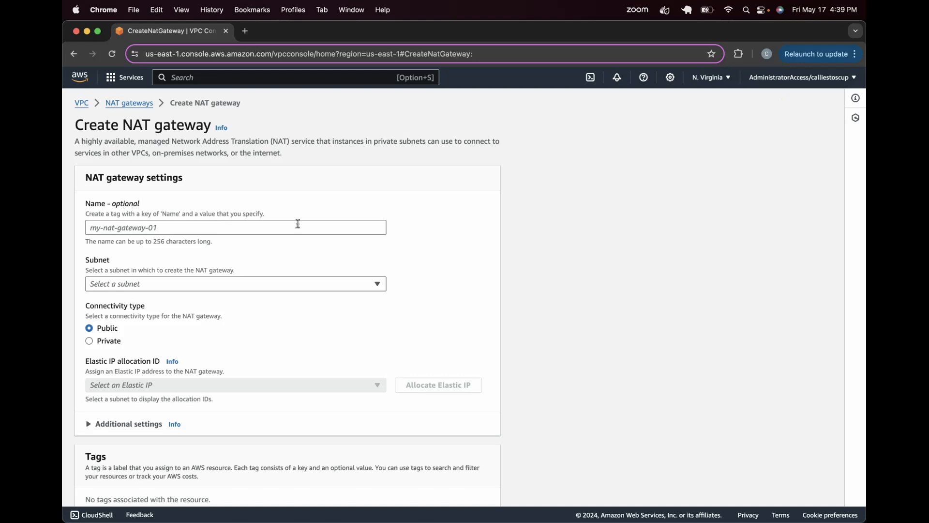
Name the NAT gateway dip-nat-gateway and place it in dip-public-subnet.
{"action": "left_click", "coordinate": [154, 228]}
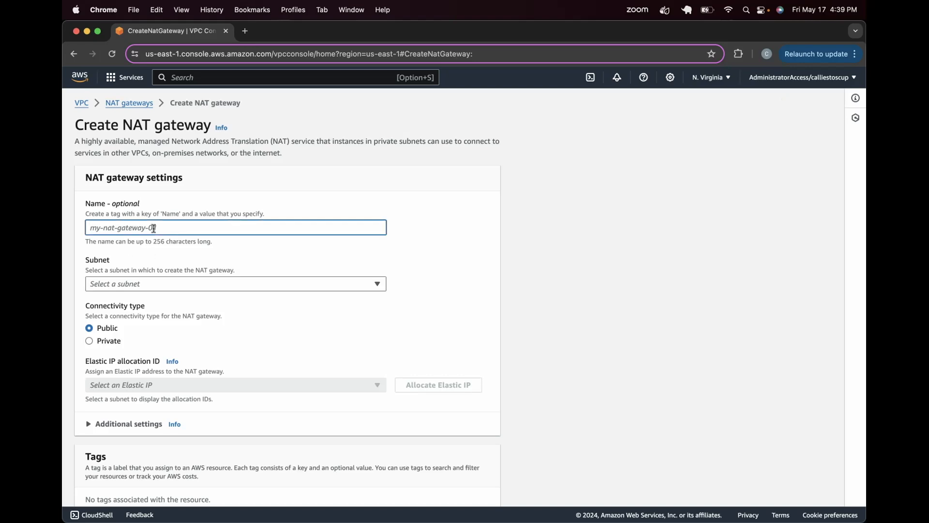
{"action": "type", "text": "dal"}
{"action": "key", "text": "BackSpace"}
{"action": "key", "text": "BackSpace"}
{"action": "type", "text": "ip"}
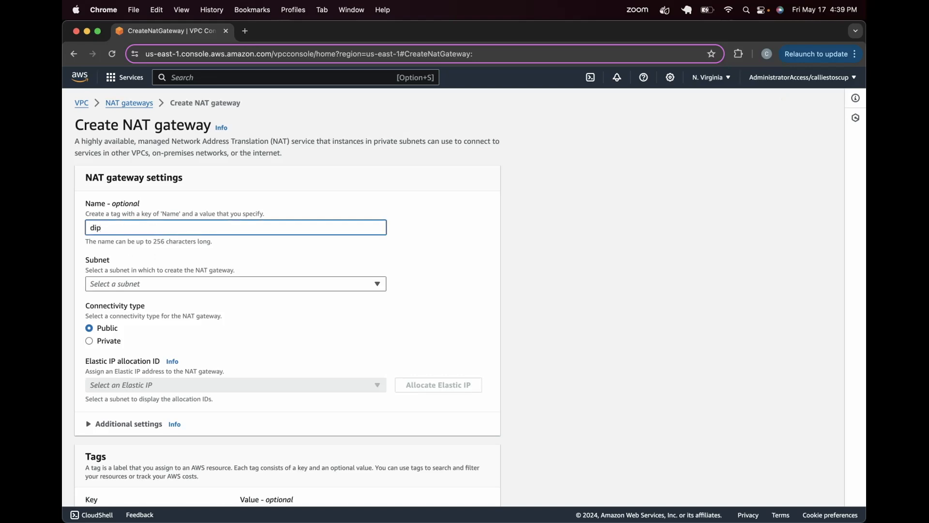
{"action": "type", "text": "-nat-gateway"}
{"action": "left_click", "coordinate": [119, 284]}
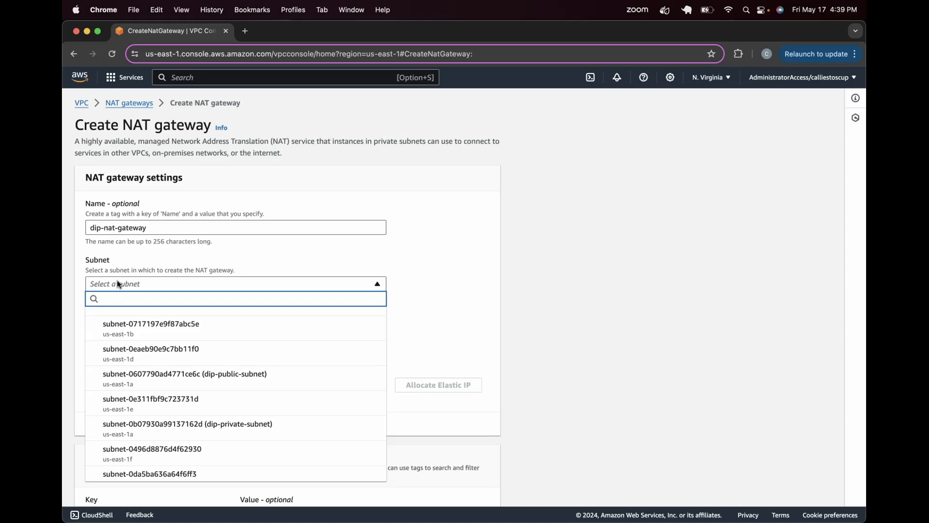
{"action": "left_click", "coordinate": [114, 383]}
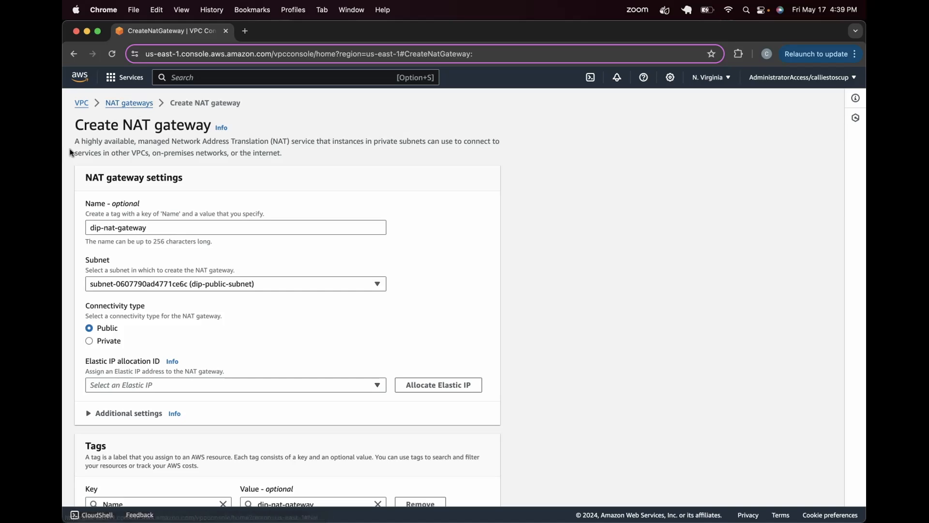
Review the NAT gateway help, allocate a new Elastic IP, and create the gateway.
{"action": "left_click_drag", "start_coordinate": [73, 144], "coordinate": [174, 154]}
{"action": "left_click", "coordinate": [358, 141]}
{"action": "left_click", "coordinate": [189, 155]}
{"action": "left_click_drag", "start_coordinate": [280, 153], "coordinate": [246, 156]}
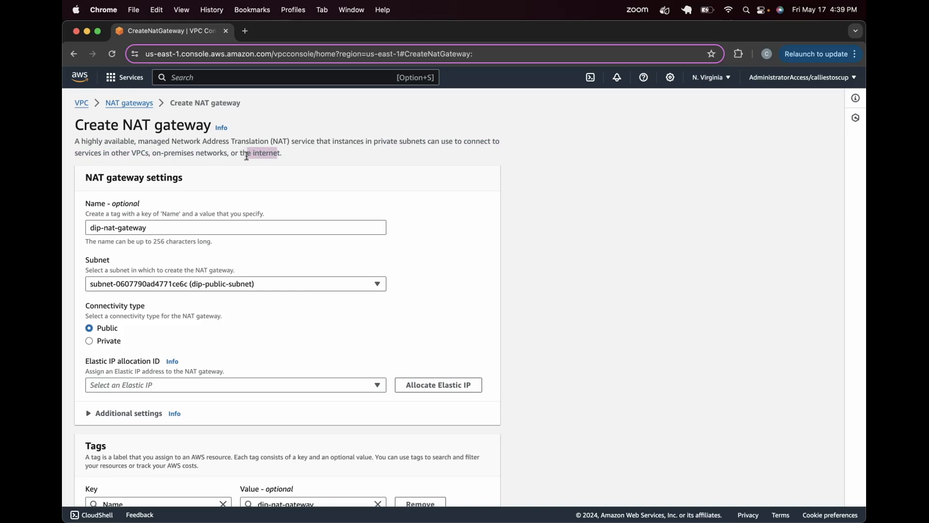
{"action": "left_click", "coordinate": [221, 128]}
{"action": "scroll", "coordinate": [752, 225], "scroll_direction": "down", "scroll_amount": 2}
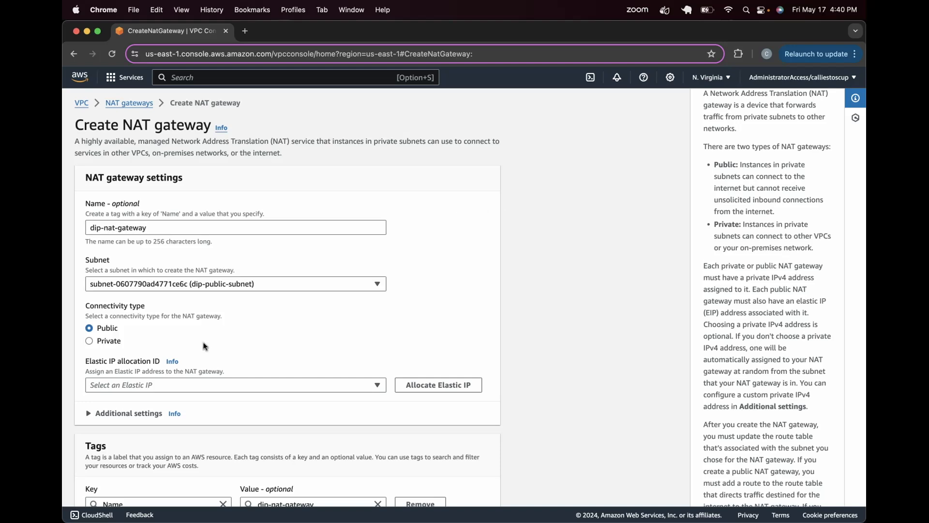
{"action": "scroll", "coordinate": [205, 346], "scroll_direction": "down", "scroll_amount": 3}
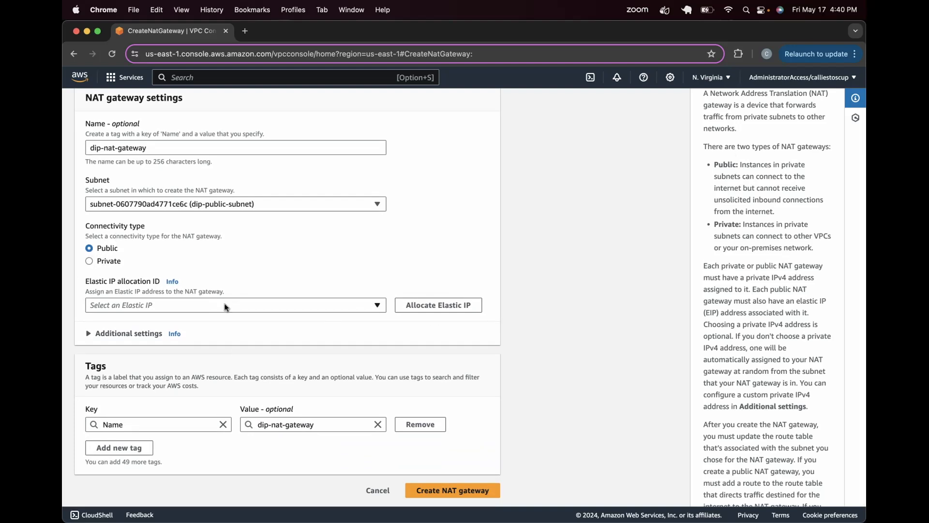
{"action": "left_click", "coordinate": [466, 304]}
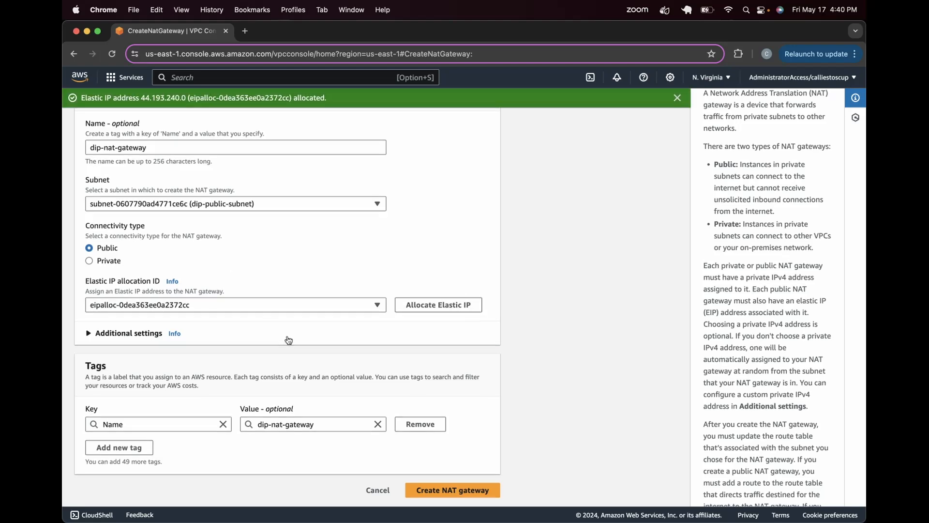
{"action": "left_click", "coordinate": [433, 492]}
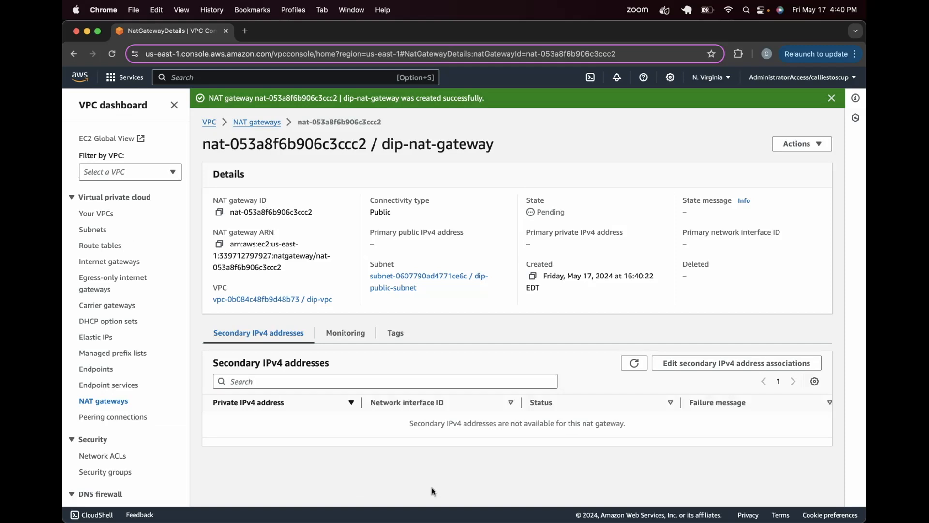
Look over the actions available for the new NAT gateway.
{"action": "left_click", "coordinate": [798, 143]}
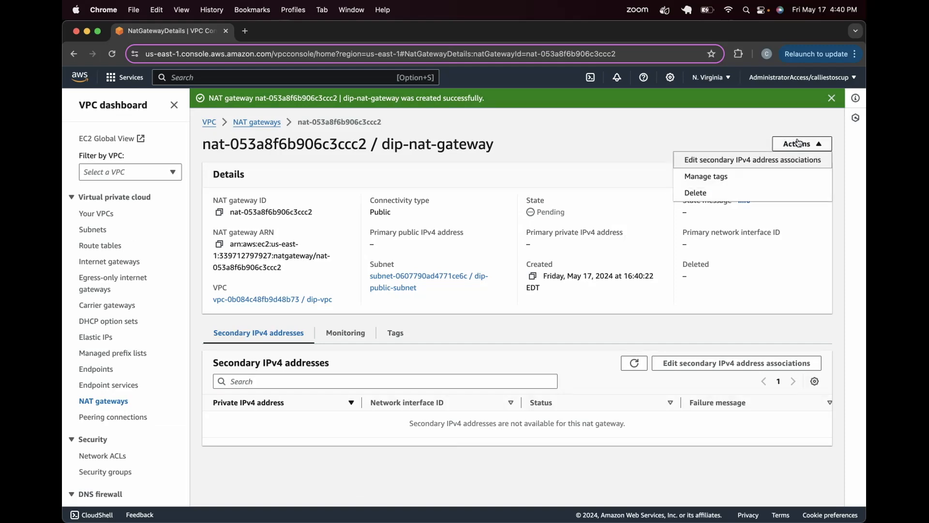
{"action": "left_click", "coordinate": [701, 135]}
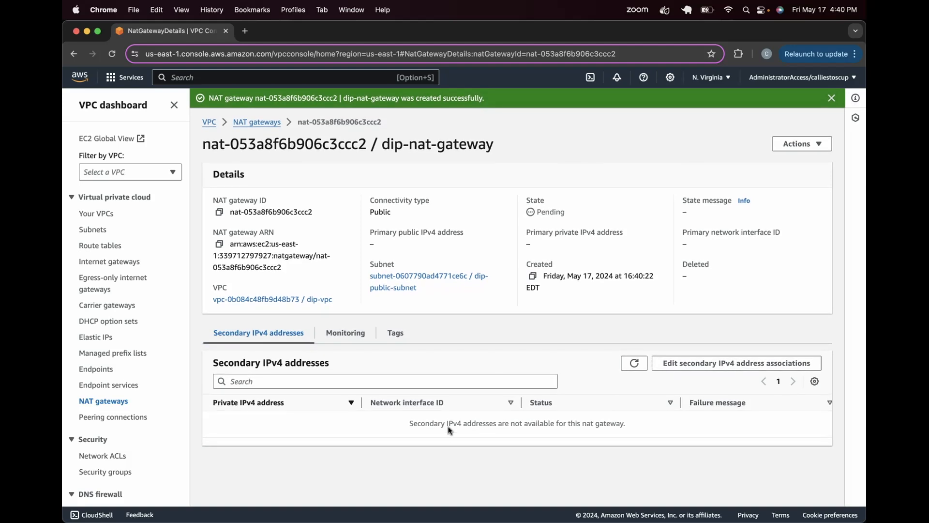
{"action": "left_click", "coordinate": [443, 430]}
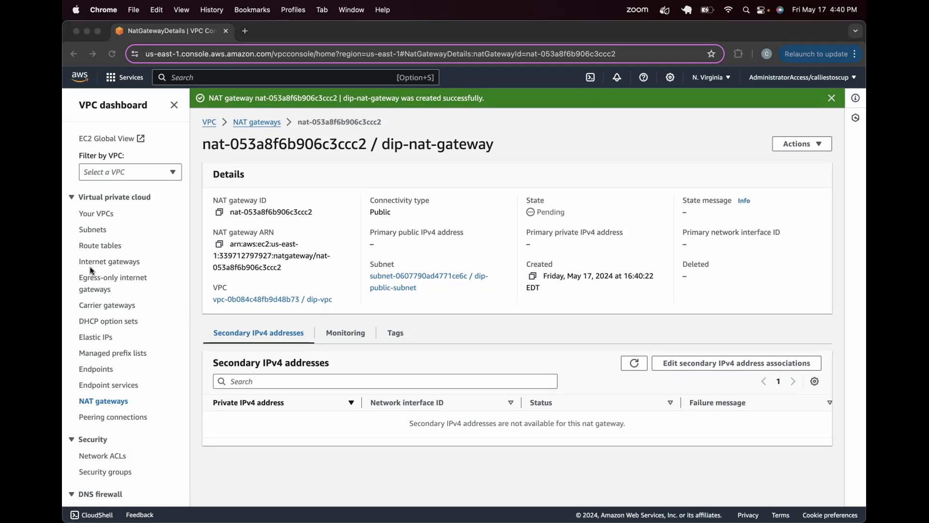
{"action": "left_click", "coordinate": [91, 250]}
Filter route tables to dip-vpc and begin creating a new route table.
{"action": "left_click", "coordinate": [91, 250]}
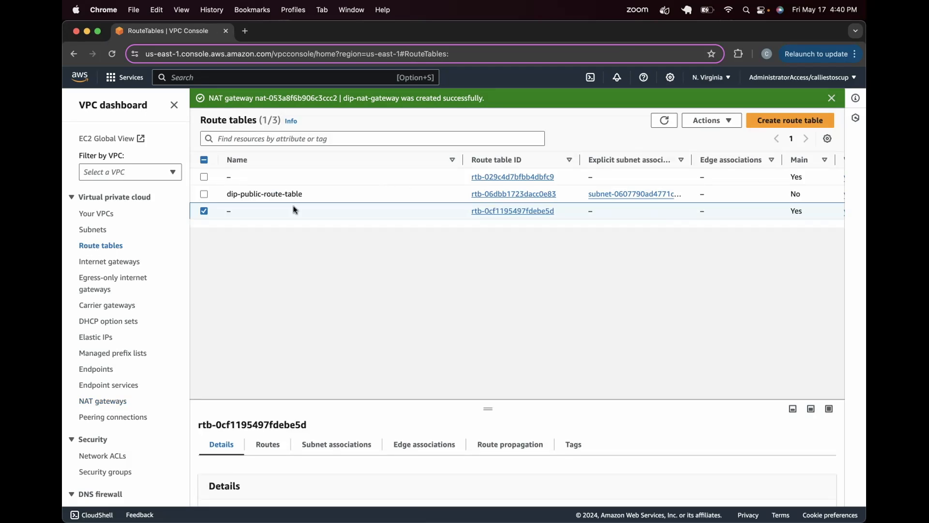
{"action": "left_click", "coordinate": [159, 174]}
{"action": "left_click", "coordinate": [145, 234]}
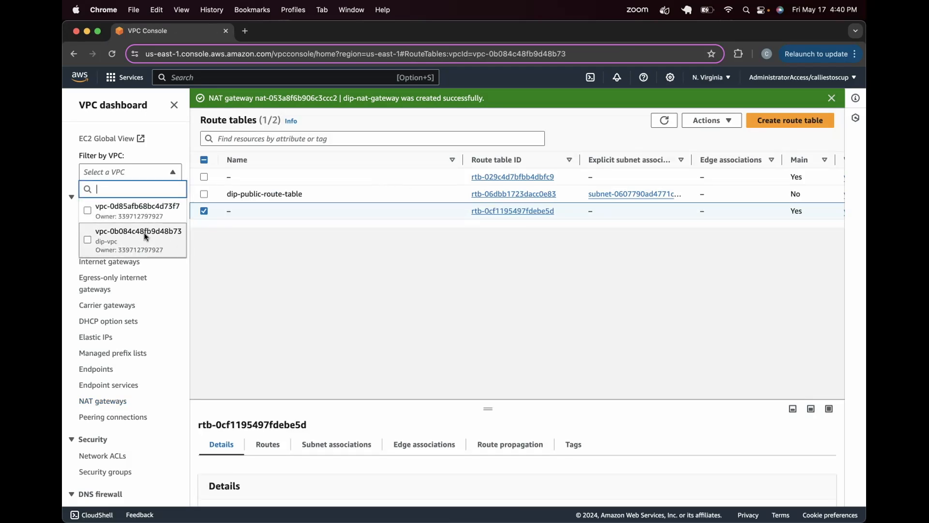
{"action": "left_click", "coordinate": [203, 217]}
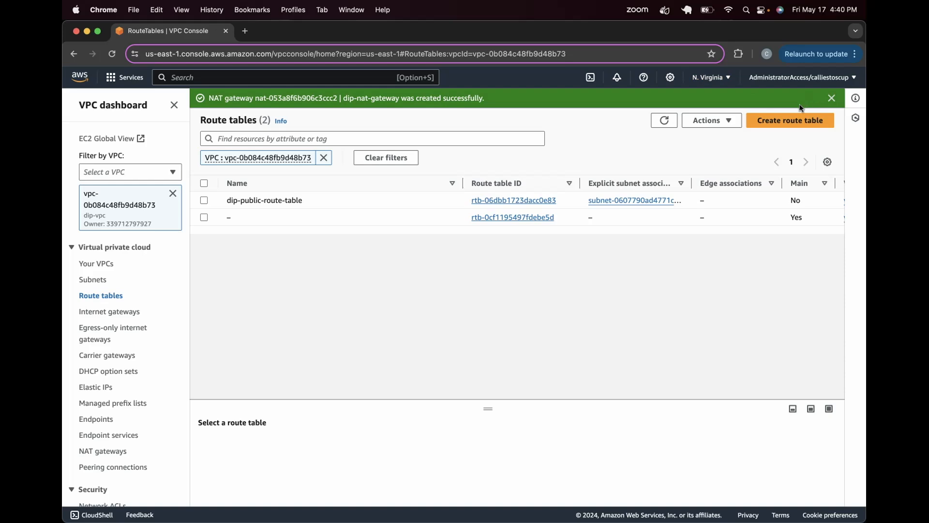
{"action": "left_click", "coordinate": [788, 126]}
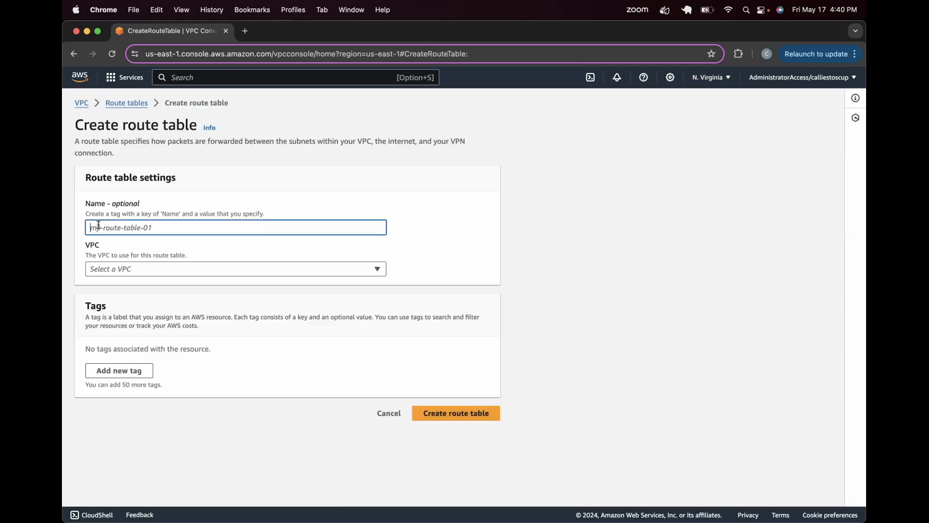
Create route table dip-private-route-table in dip-vpc.
{"action": "type", "text": "dip-priv"}
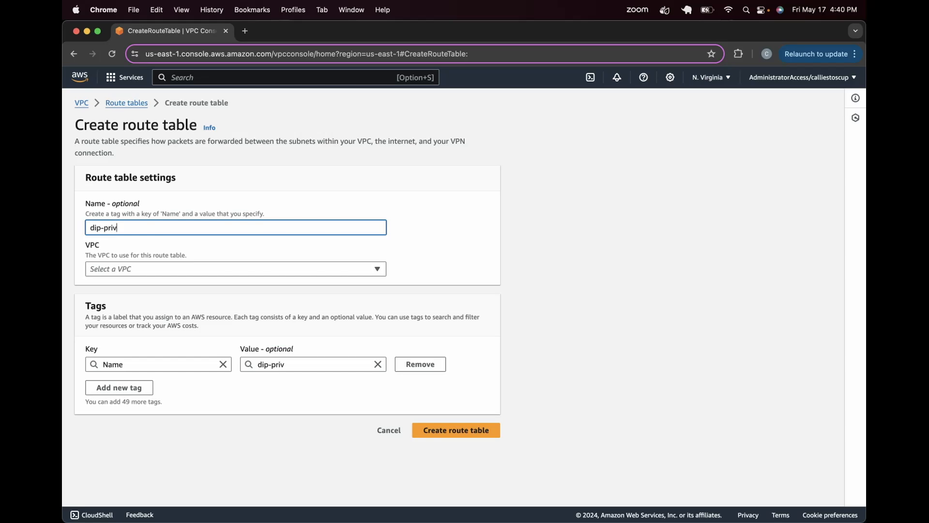
{"action": "type", "text": "ate-route-table"}
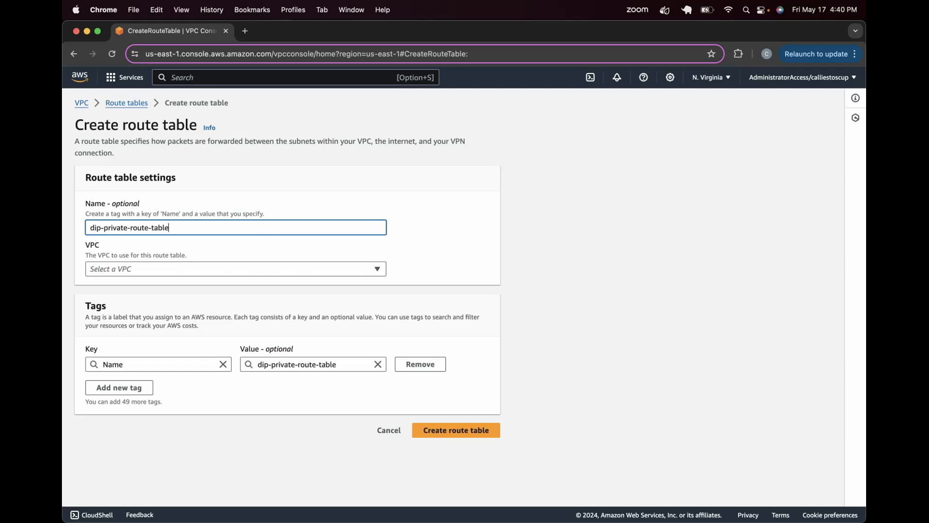
{"action": "left_click", "coordinate": [131, 269]}
{"action": "left_click", "coordinate": [134, 315]}
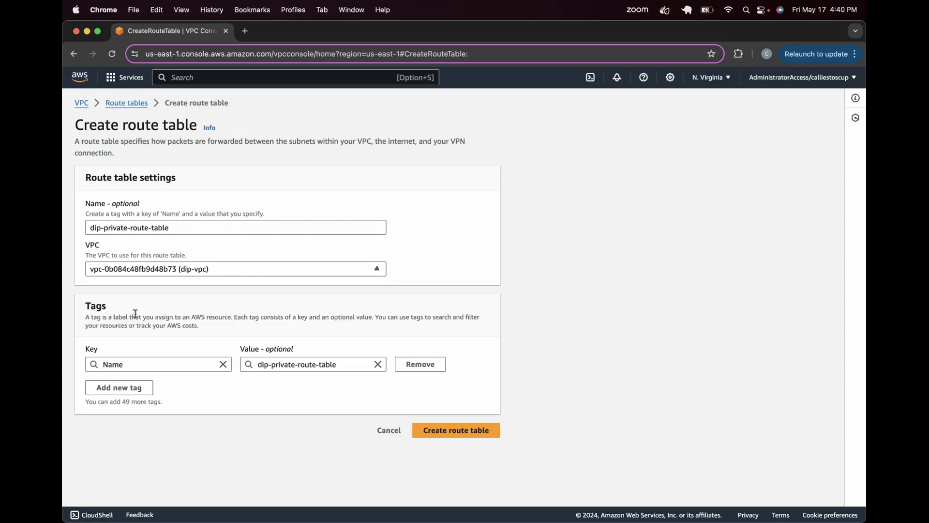
{"action": "left_click", "coordinate": [462, 423]}
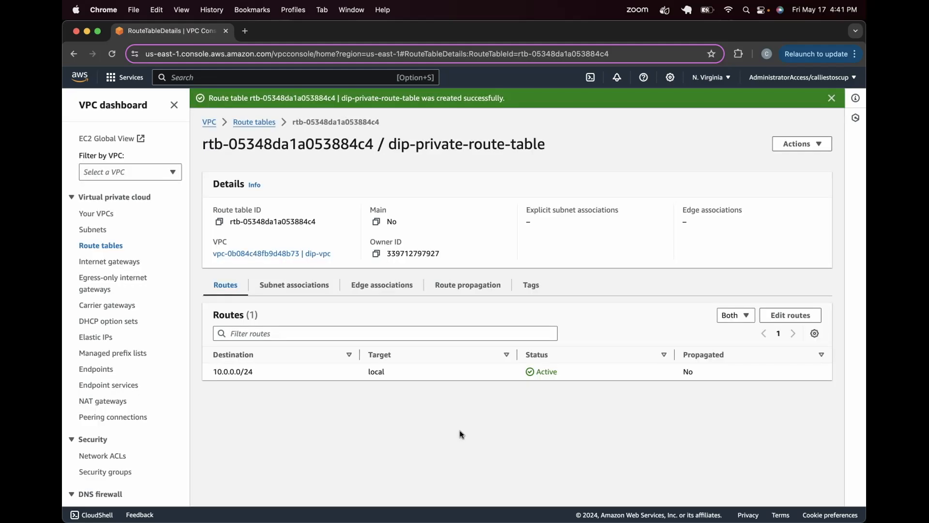
Explicitly associate dip-private-subnet with dip-private-route-table.
{"action": "left_click", "coordinate": [293, 289]}
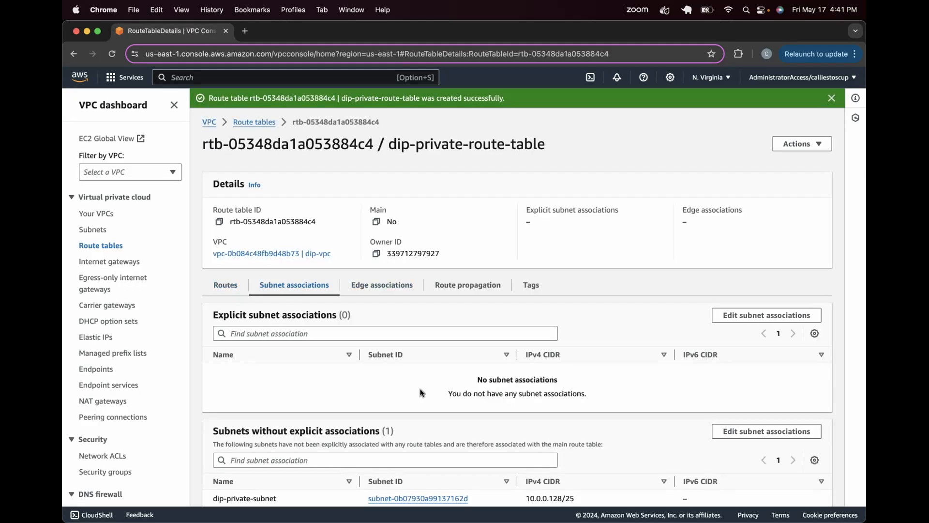
{"action": "left_click", "coordinate": [745, 315]}
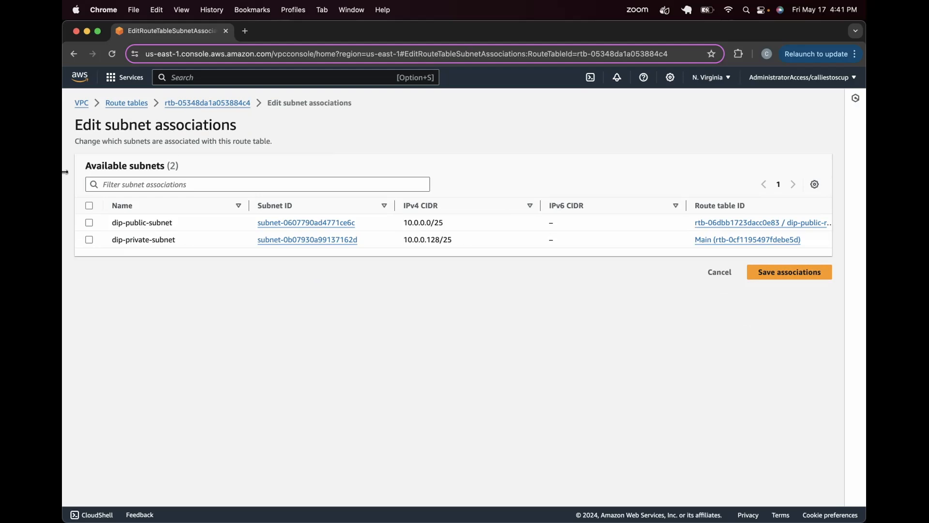
{"action": "left_click", "coordinate": [89, 239]}
{"action": "left_click", "coordinate": [792, 341]}
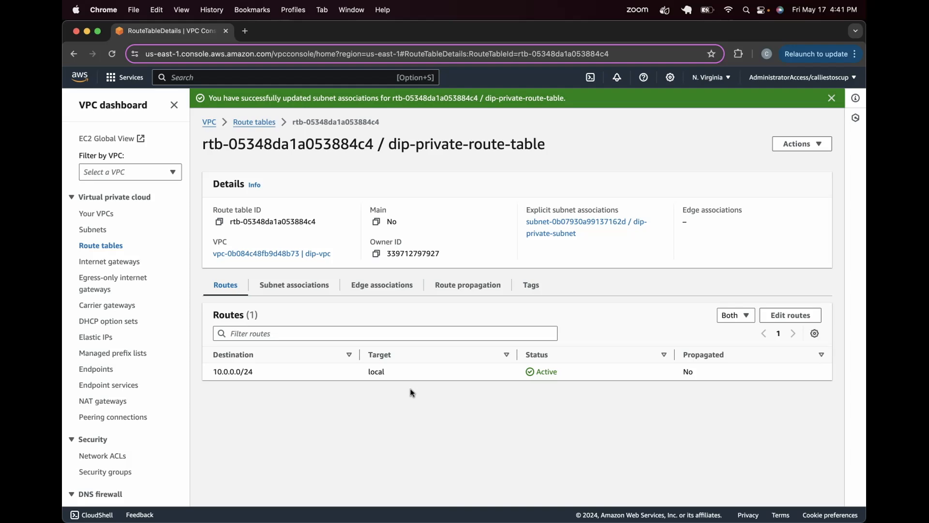
{"action": "left_click", "coordinate": [790, 315]}
Add a 0.0.0.0/0 route targeting the existing NAT gateway and save it.
{"action": "left_click", "coordinate": [112, 229]}
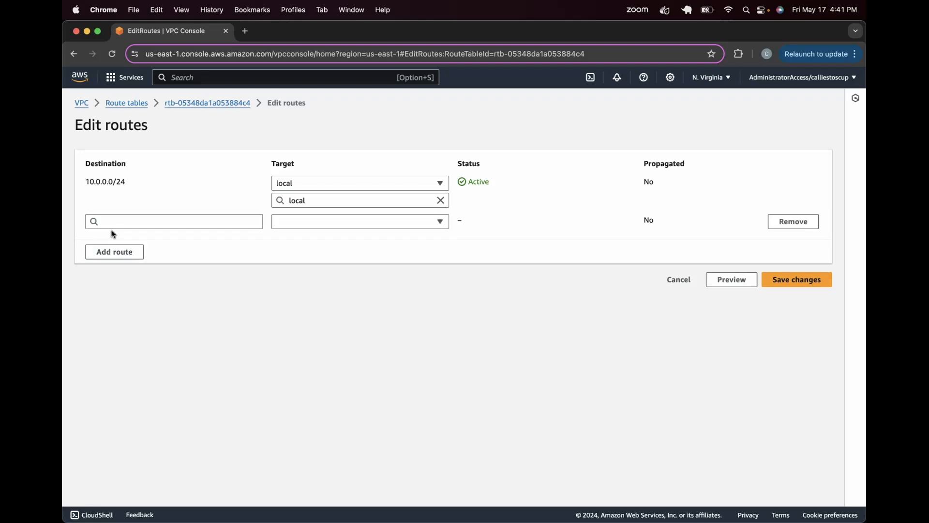
{"action": "left_click", "coordinate": [120, 222]}
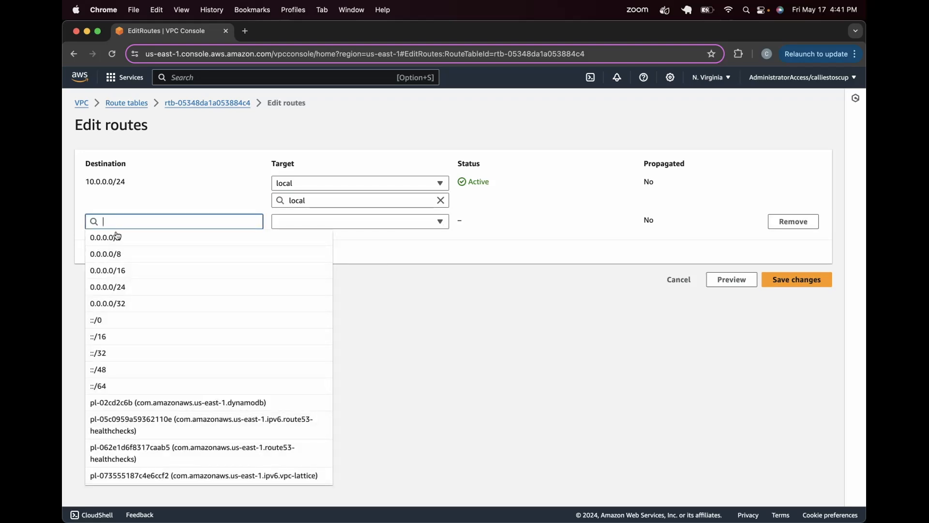
{"action": "left_click", "coordinate": [116, 237]}
{"action": "left_click", "coordinate": [316, 222]}
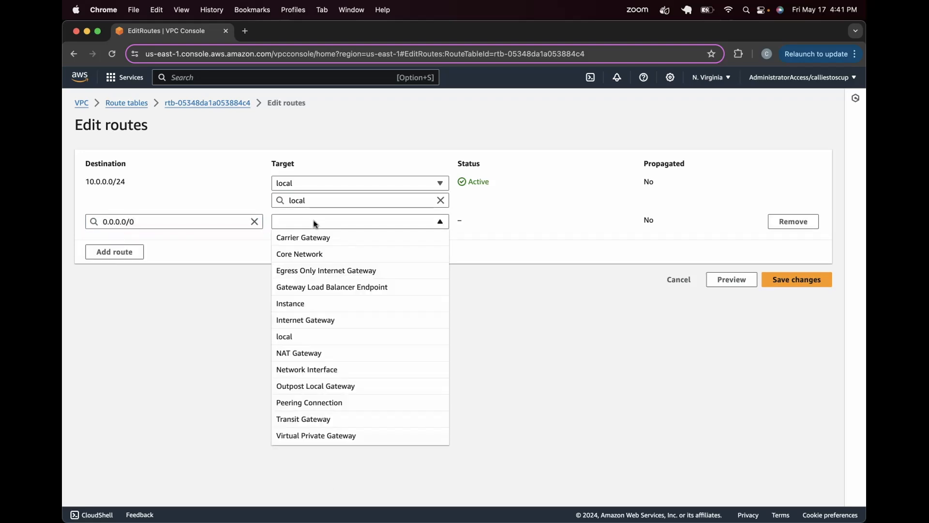
{"action": "left_click", "coordinate": [300, 353]}
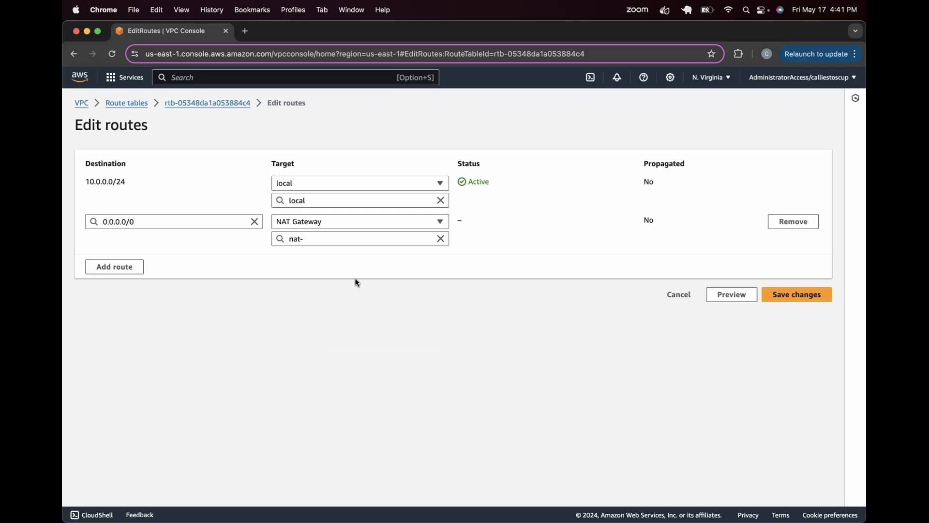
{"action": "left_click", "coordinate": [403, 240]}
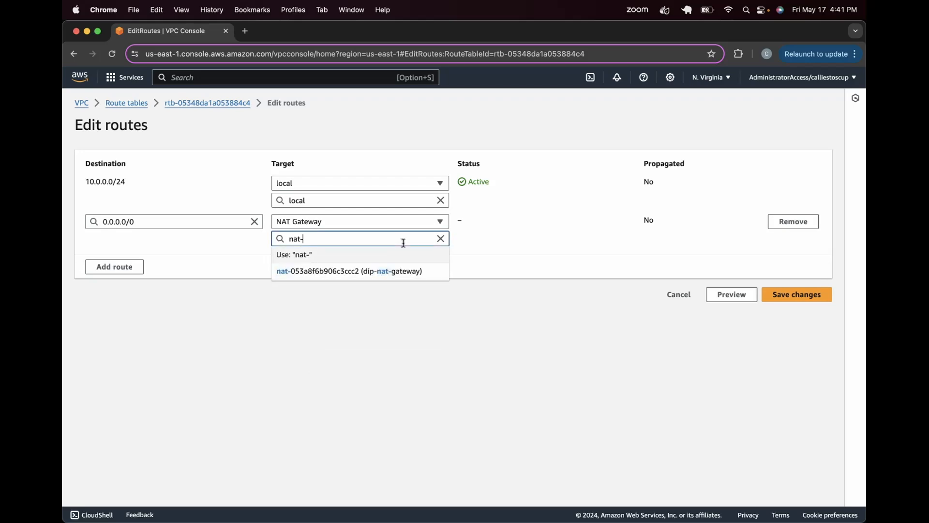
{"action": "left_click", "coordinate": [393, 270]}
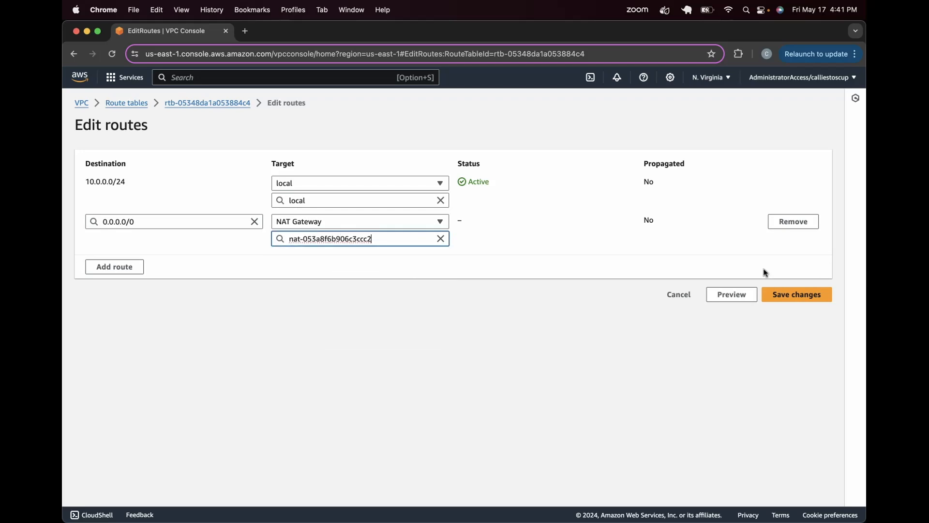
{"action": "left_click", "coordinate": [774, 295]}
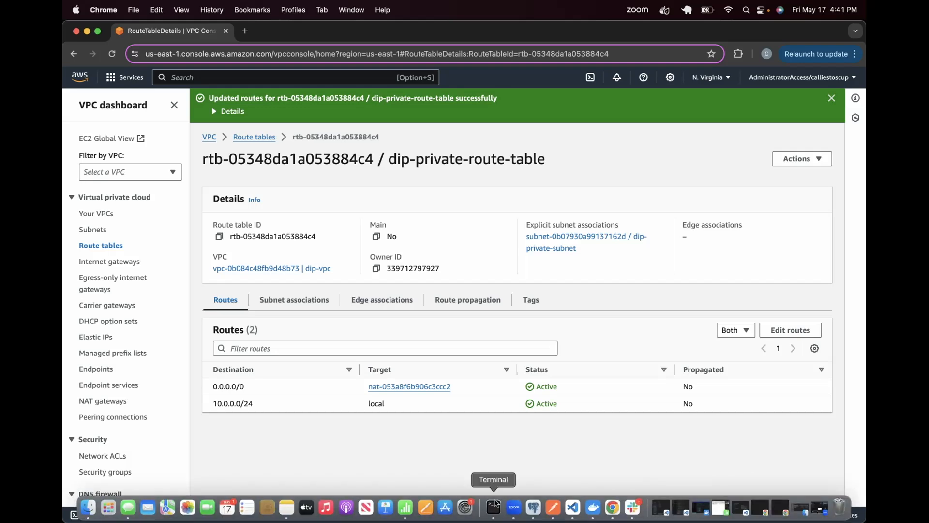
{"action": "left_click", "coordinate": [494, 506]}
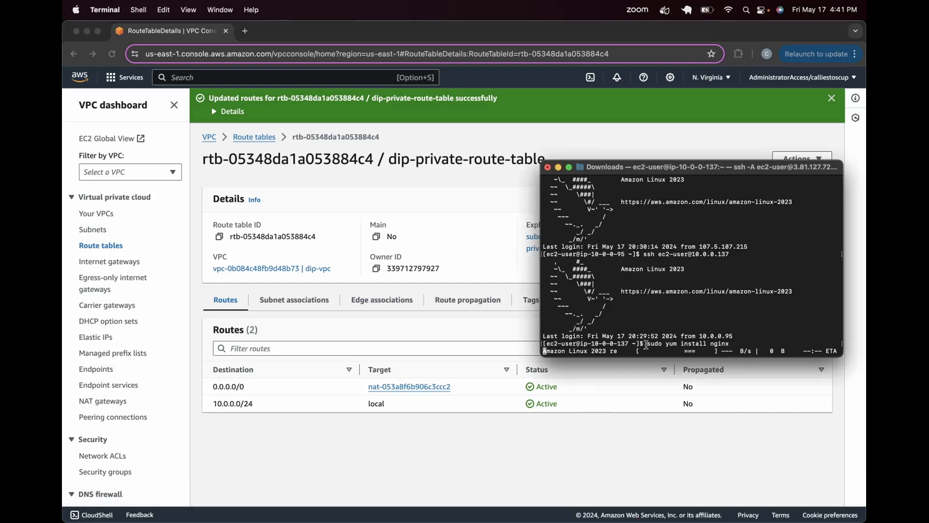
{"action": "key", "text": "ctrl+c"}
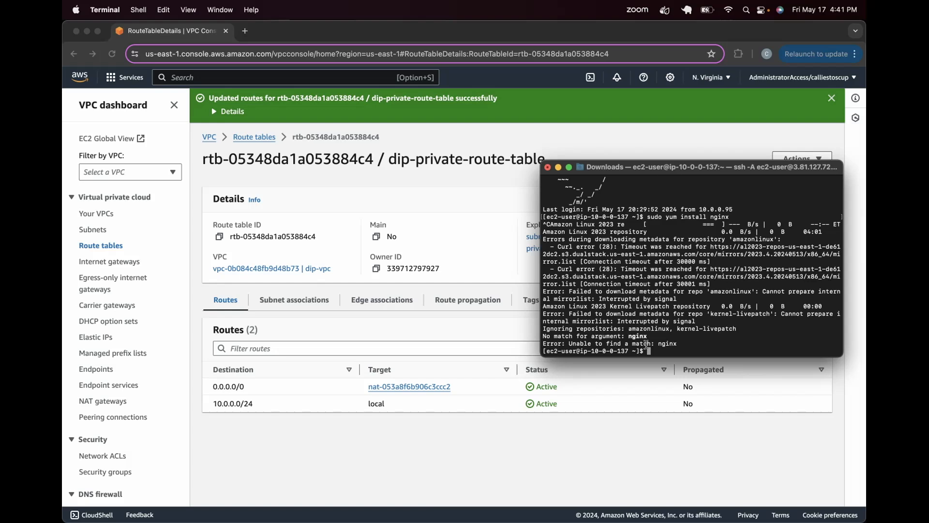
{"action": "key", "text": "Up"}
{"action": "key", "text": "Return"}
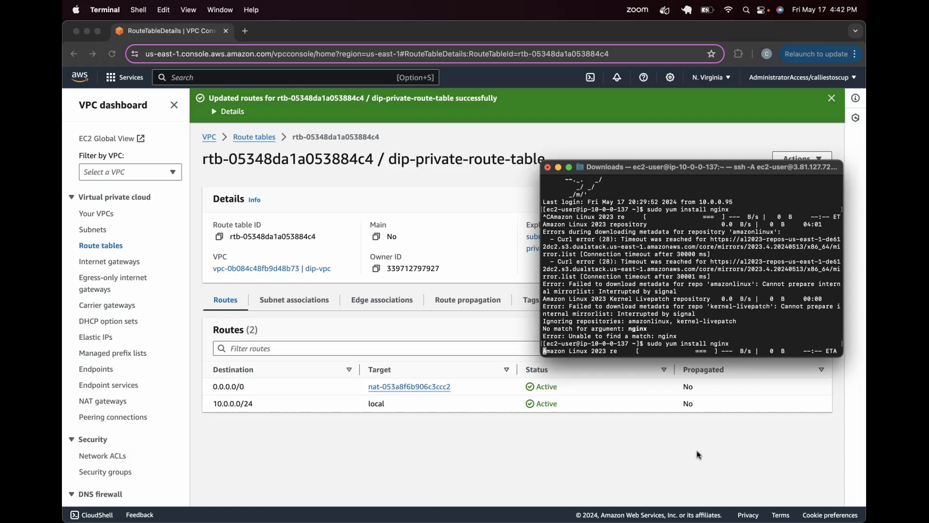
{"action": "key", "text": "ctrl+c"}
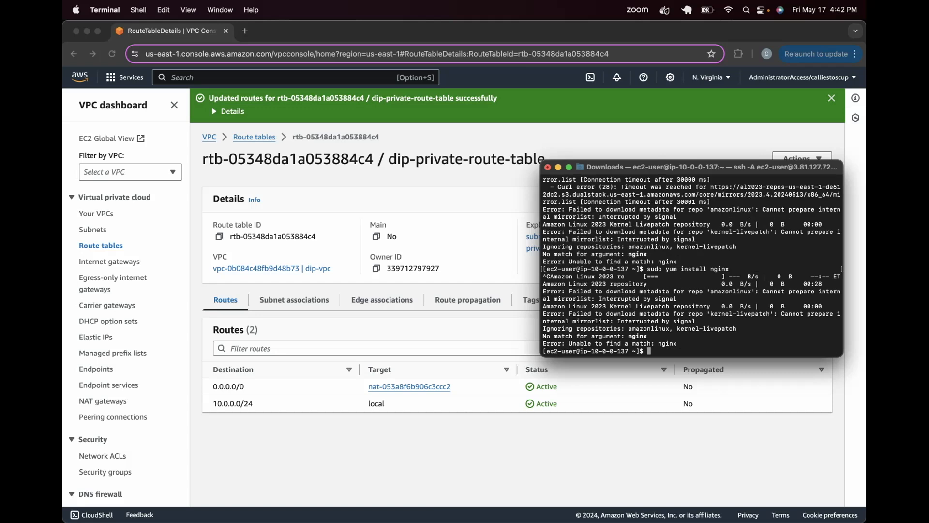
Open dip-private-ec2 from the running EC2 instances and view its Security tab.
{"action": "left_click", "coordinate": [120, 79]}
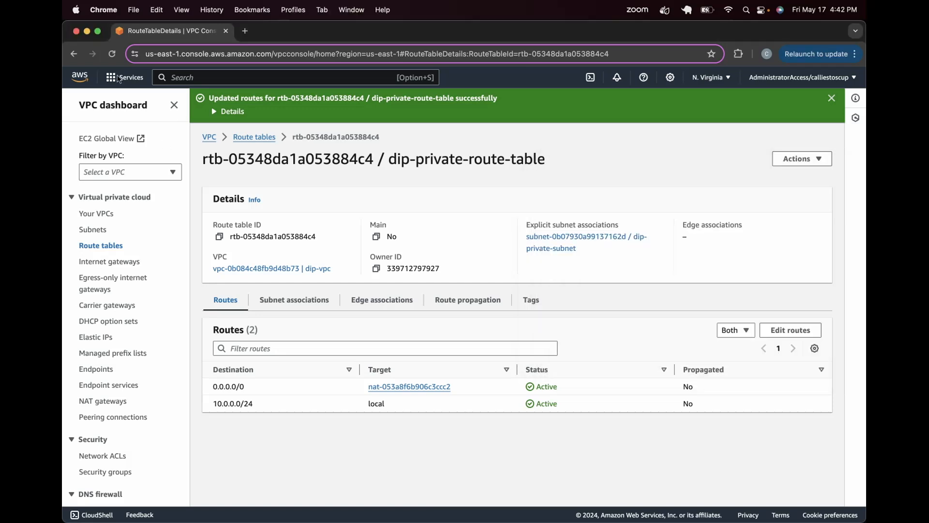
{"action": "left_click", "coordinate": [123, 79]}
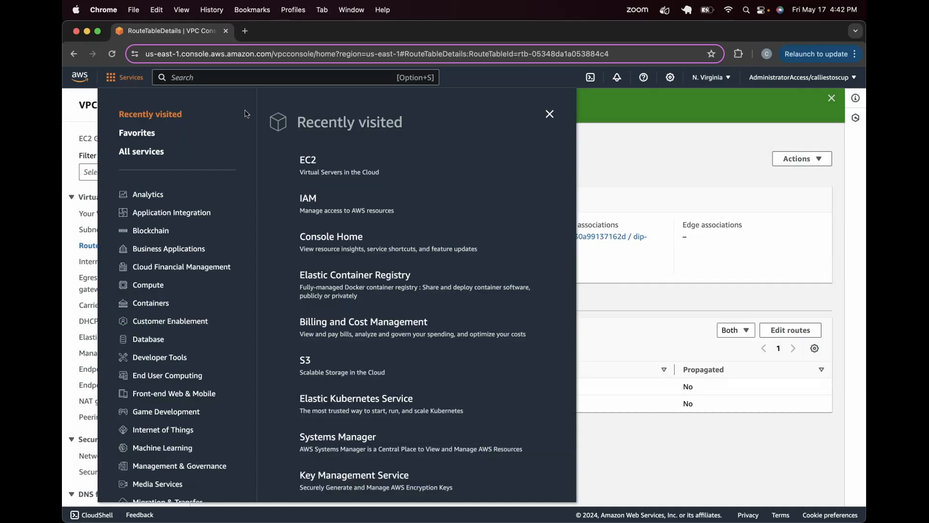
{"action": "left_click", "coordinate": [309, 160]}
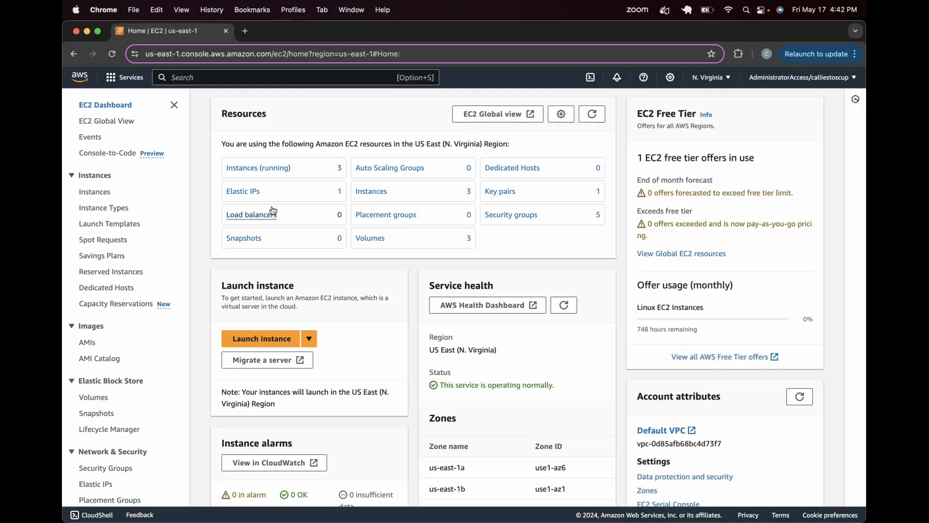
{"action": "left_click", "coordinate": [260, 170]}
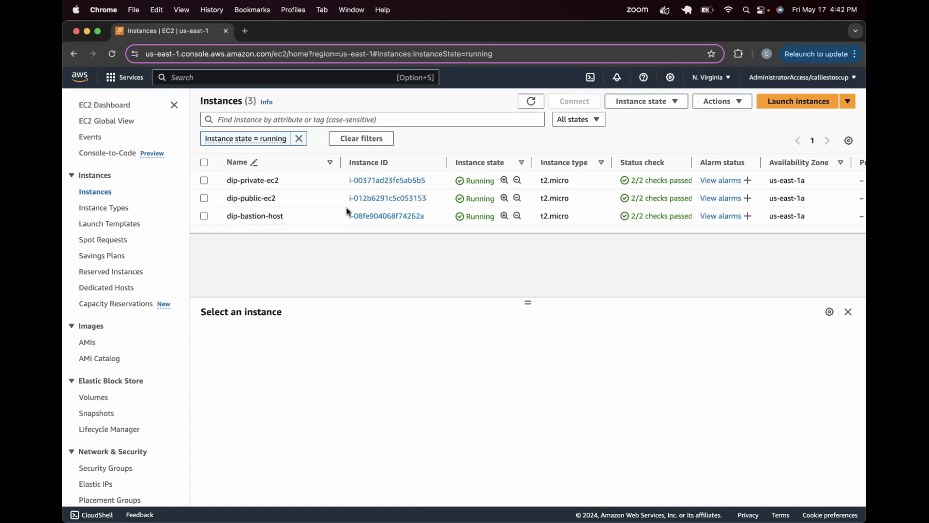
{"action": "left_click", "coordinate": [376, 181]}
{"action": "scroll", "coordinate": [376, 181], "scroll_direction": "down", "scroll_amount": 7}
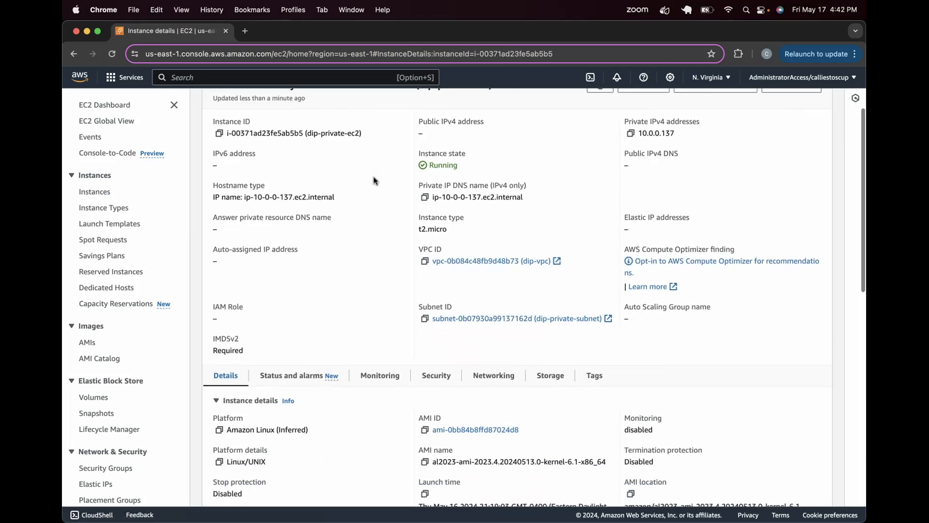
{"action": "left_click", "coordinate": [441, 124]}
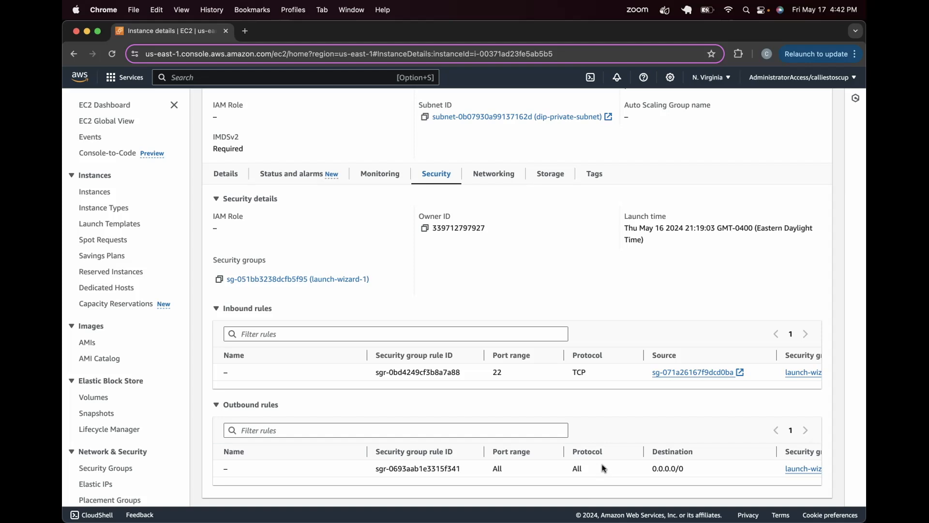
Show launch-wizard-1's outbound rules, which allow all traffic to 0.0.0.0/0.
{"action": "scroll", "coordinate": [604, 468], "scroll_direction": "right", "scroll_amount": 5}
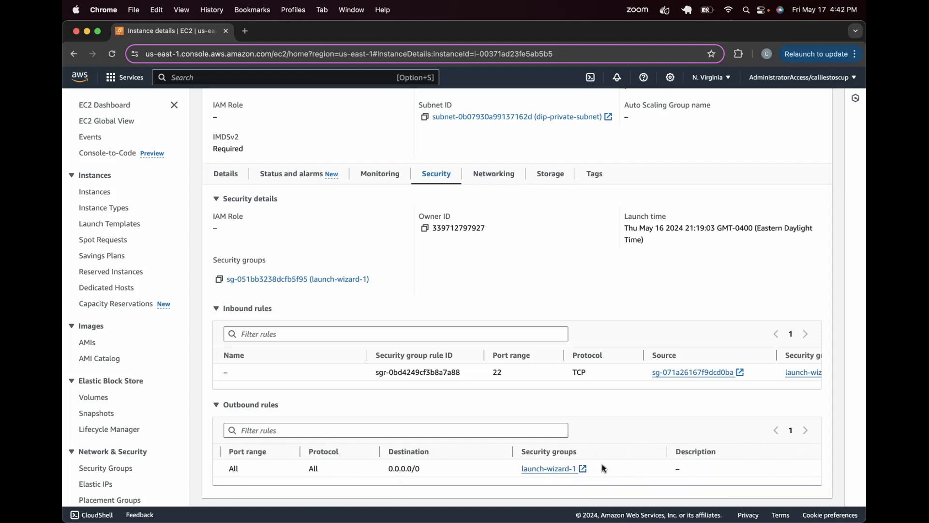
{"action": "scroll", "coordinate": [604, 468], "scroll_direction": "left", "scroll_amount": 5}
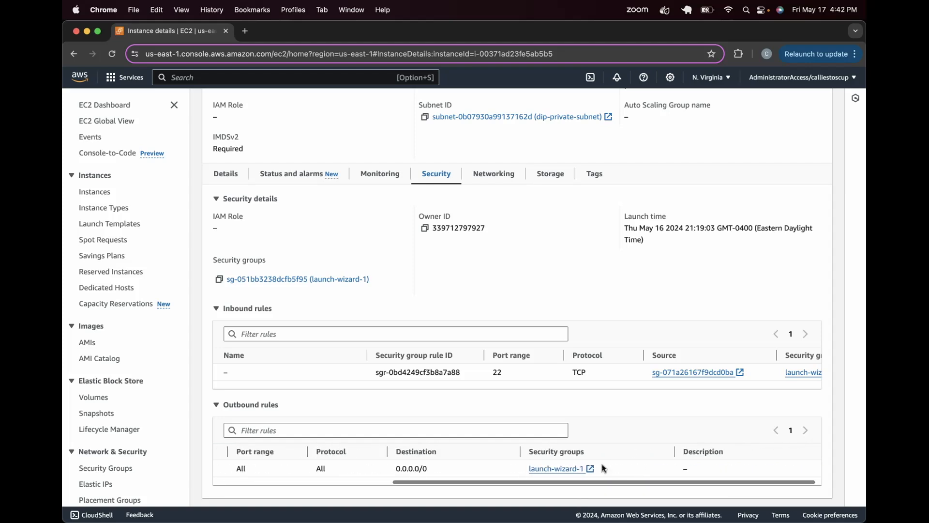
{"action": "left_click", "coordinate": [293, 280]}
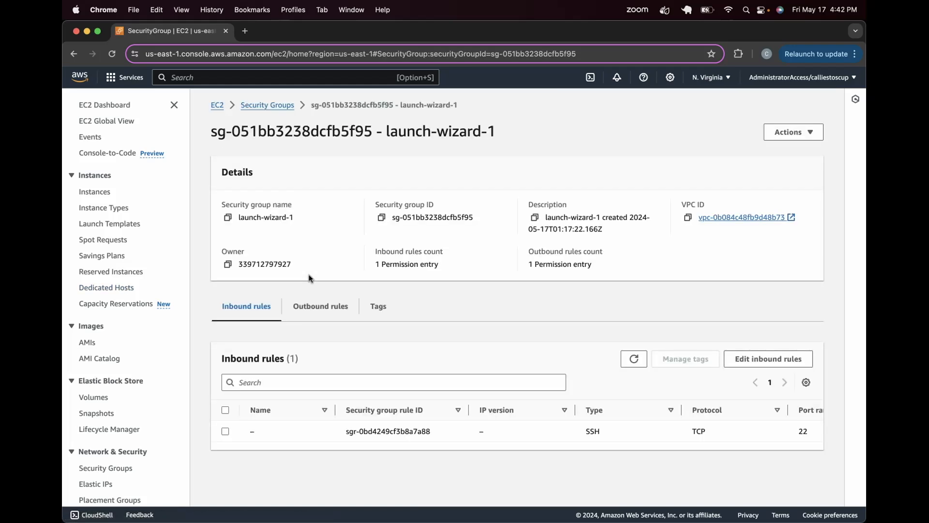
{"action": "left_click", "coordinate": [303, 315]}
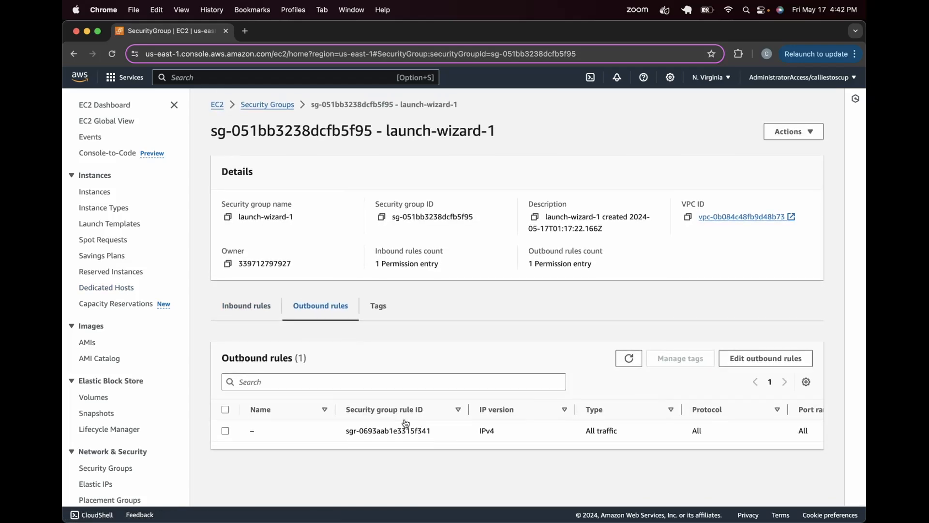
{"action": "scroll", "coordinate": [455, 431], "scroll_direction": "right", "scroll_amount": 5}
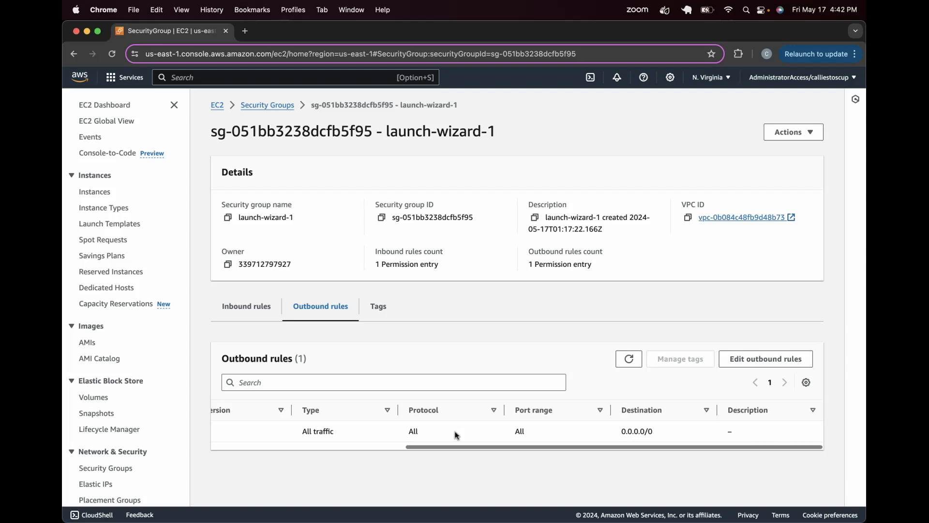
{"action": "scroll", "coordinate": [454, 434], "scroll_direction": "left", "scroll_amount": 5}
Rerun sudo yum install nginx and confirm installing the 7 packages.
{"action": "mouse_move", "coordinate": [469, 520]}
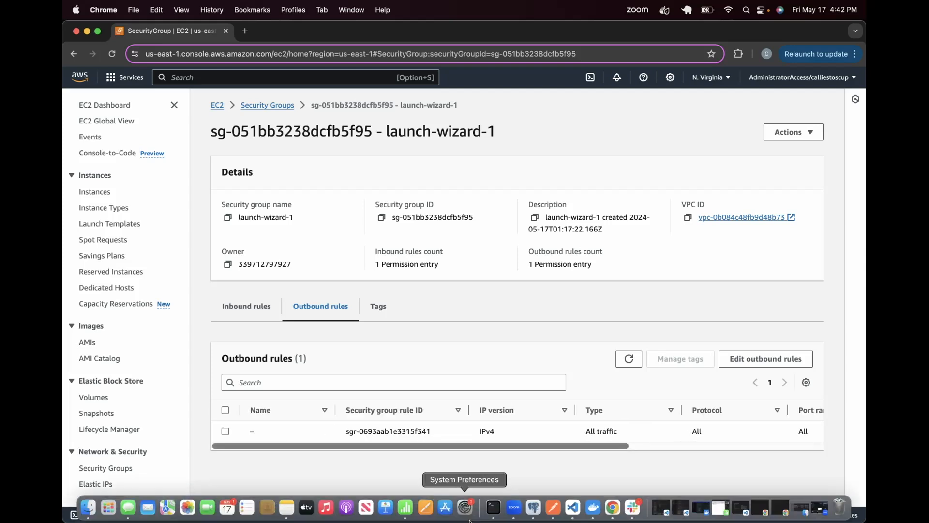
{"action": "left_click", "coordinate": [493, 507]}
{"action": "key", "text": "Up"}
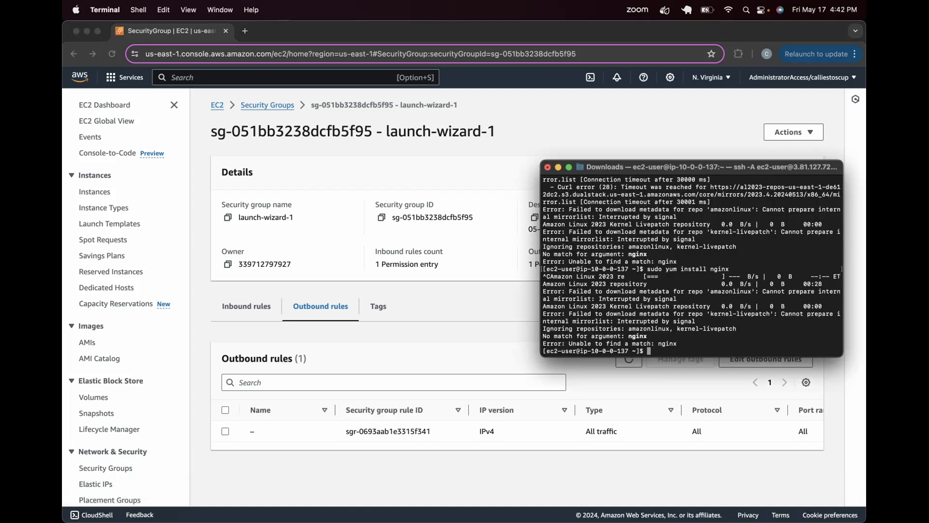
{"action": "key", "text": "Return"}
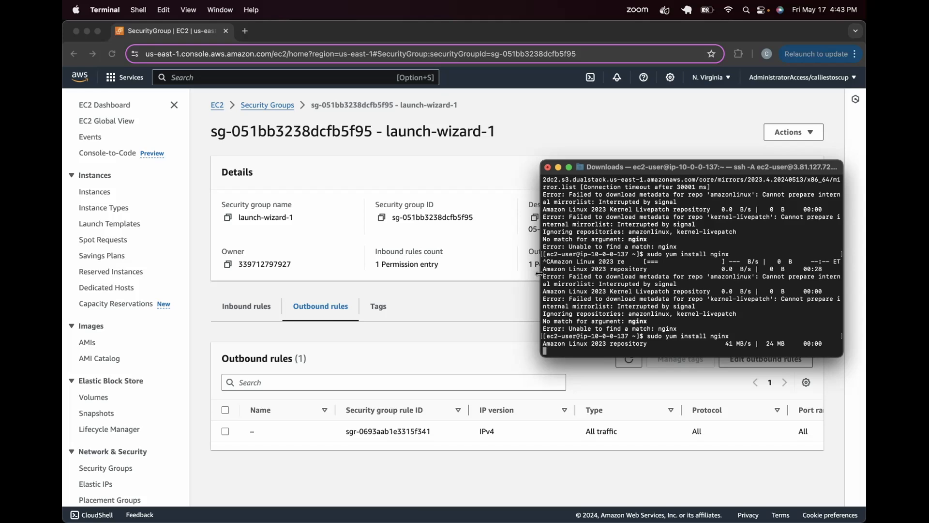
{"action": "left_click_drag", "start_coordinate": [542, 358], "coordinate": [393, 403]}
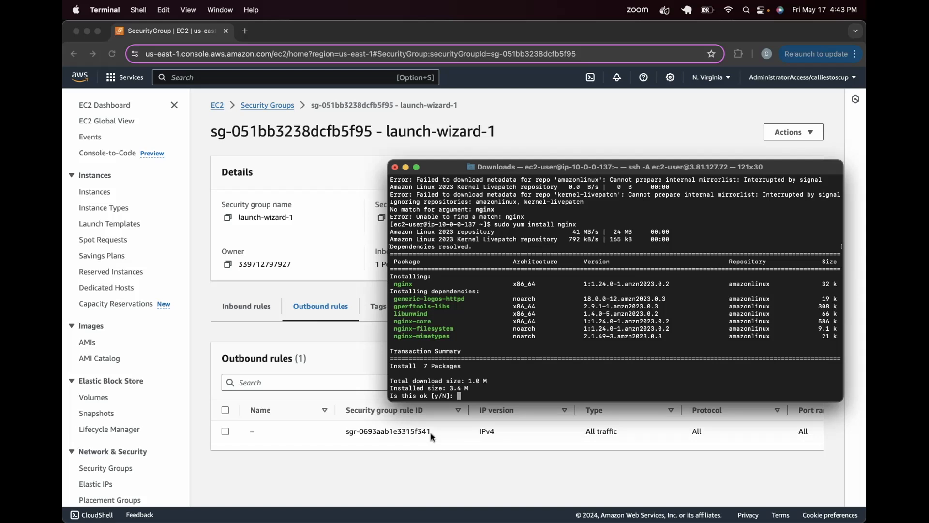
{"action": "type", "text": "y"}
{"action": "key", "text": "Return"}
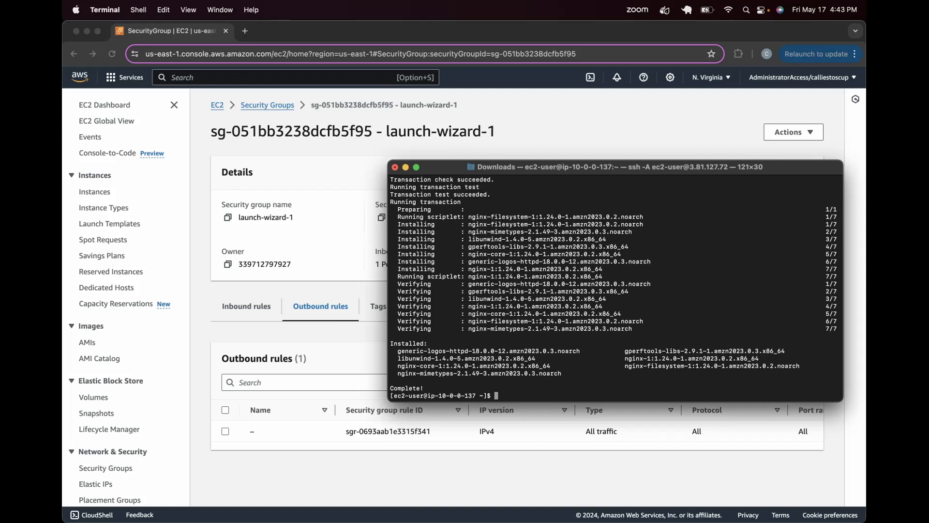
Start nginx with 'sudo systemctl start nginx', correcting the misordered command.
{"action": "type", "text": "sudo systemctl nginx start"}
{"action": "key", "text": "Return"}
{"action": "key", "text": "Up"}
{"action": "key", "text": "Left"}
{"action": "key", "text": "Left"}
{"action": "key", "text": "Left"}
{"action": "key", "text": "Left"}
{"action": "key", "text": "Left"}
{"action": "key", "text": "Left"}
{"action": "key", "text": "Left"}
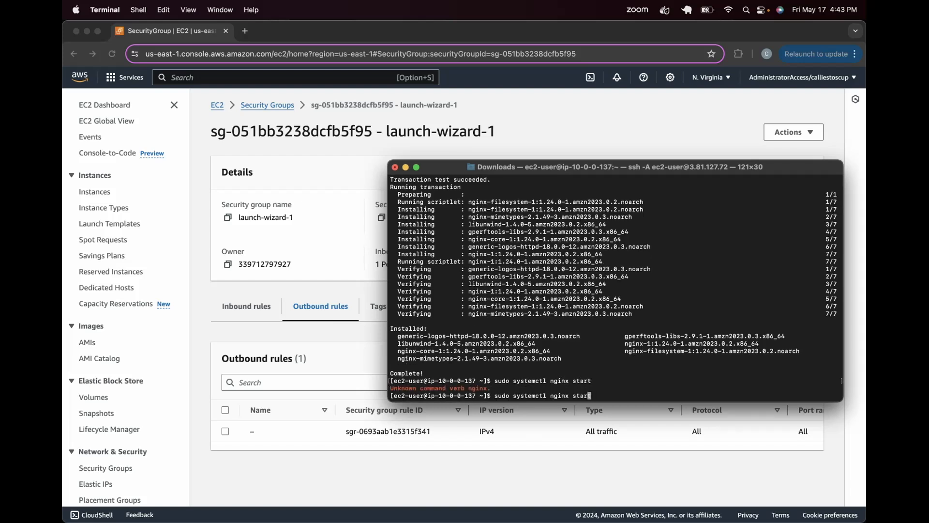
{"action": "key", "text": "BackSpace"}
{"action": "key", "text": "BackSpace"}
{"action": "key", "text": "BackSpace"}
{"action": "key", "text": "BackSpace"}
{"action": "key", "text": "BackSpace"}
{"action": "key", "text": "Right"}
{"action": "key", "text": "Right"}
{"action": "key", "text": "Right"}
{"action": "key", "text": "Right"}
{"action": "key", "text": "Right"}
{"action": "key", "text": "Right"}
{"action": "type", "text": "nginx"}
{"action": "key", "text": "Return"}
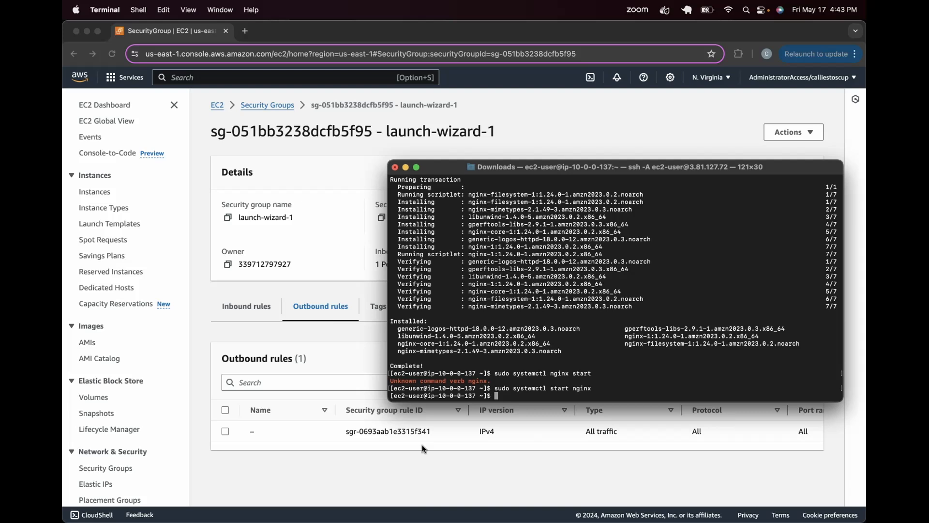
{"action": "type", "text": "curl localhost"}
Run curl localhost and inspect the returned 'Welcome to nginx!' HTML.
{"action": "key", "text": "Return"}
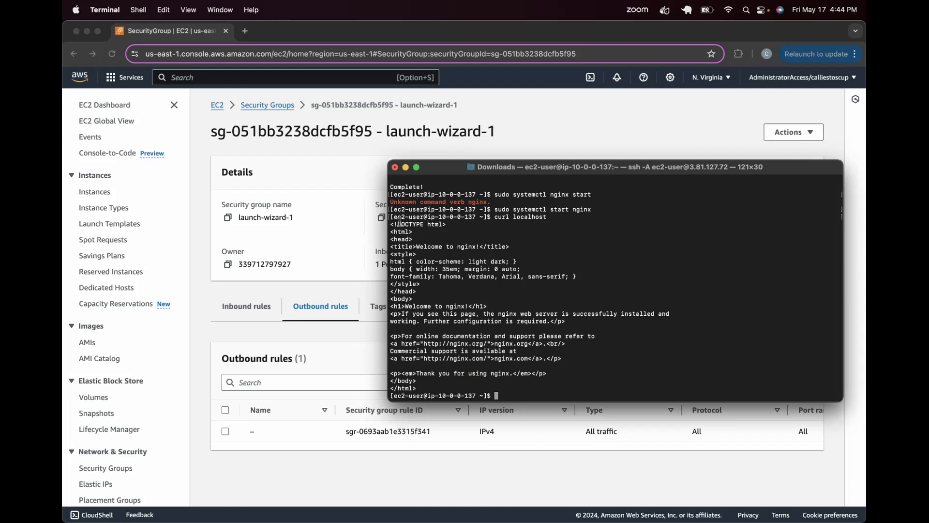
{"action": "left_click_drag", "start_coordinate": [392, 222], "coordinate": [514, 388]}
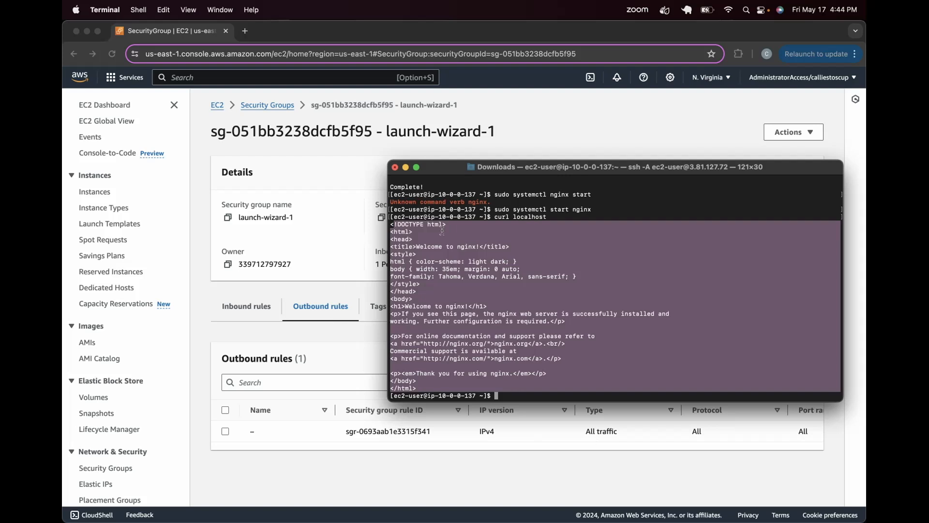
{"action": "left_click_drag", "start_coordinate": [591, 209], "coordinate": [516, 396]}
{"action": "triple_click", "coordinate": [495, 220]}
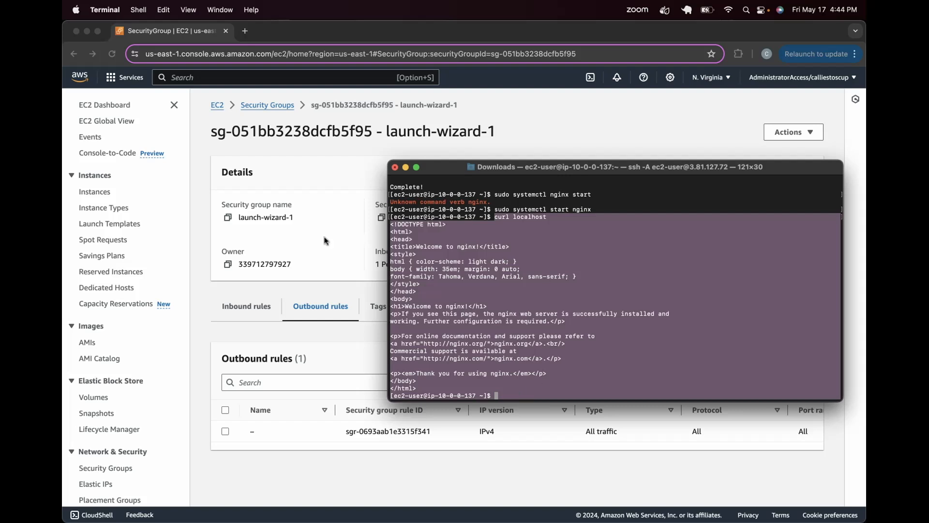
{"action": "left_click", "coordinate": [510, 395]}
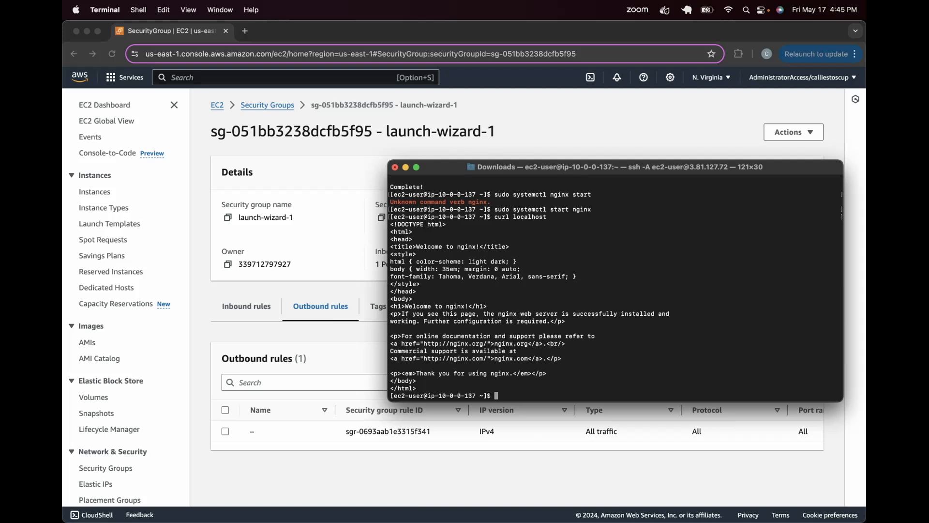
Open a new Terminal tab with the Basic profile.
{"action": "left_click", "coordinate": [141, 11]}
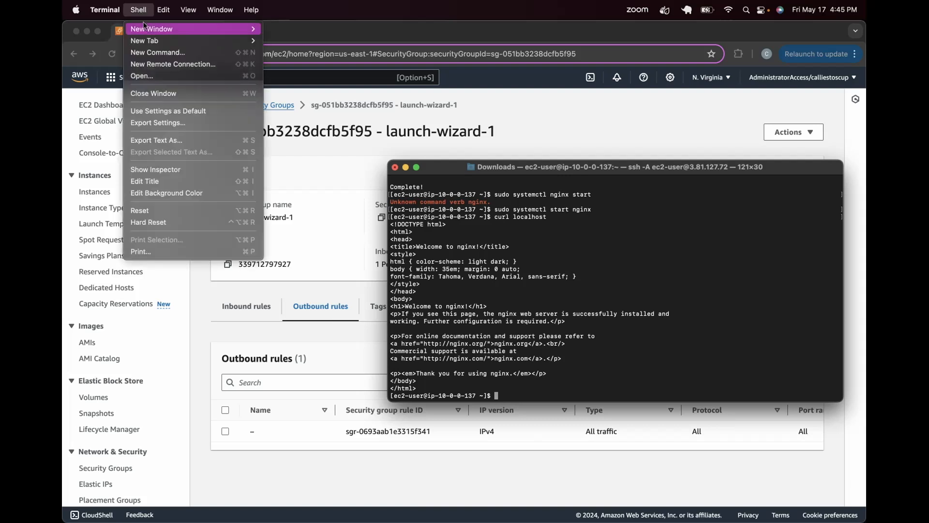
{"action": "mouse_move", "coordinate": [257, 43]}
{"action": "left_click", "coordinate": [295, 40]}
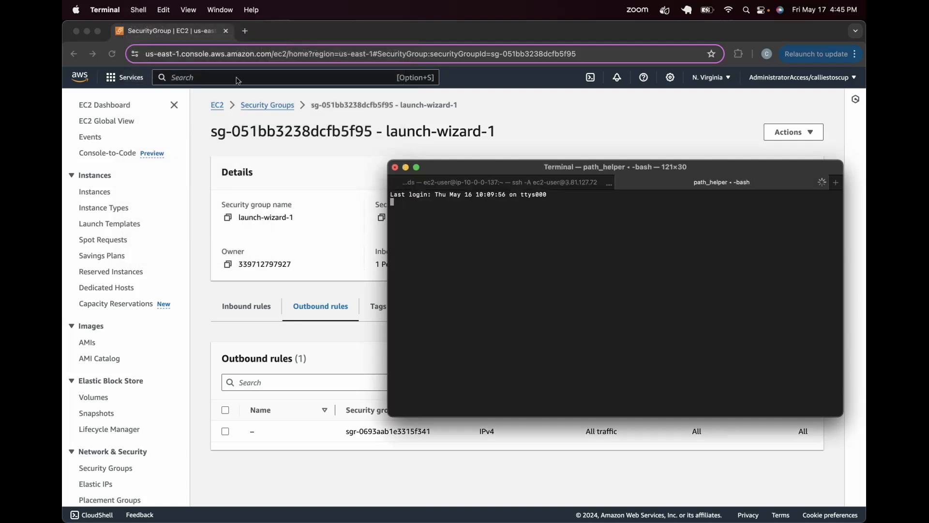
Copy dip-public-ec2's SSH client command and run it in the new tab.
{"action": "left_click", "coordinate": [222, 108]}
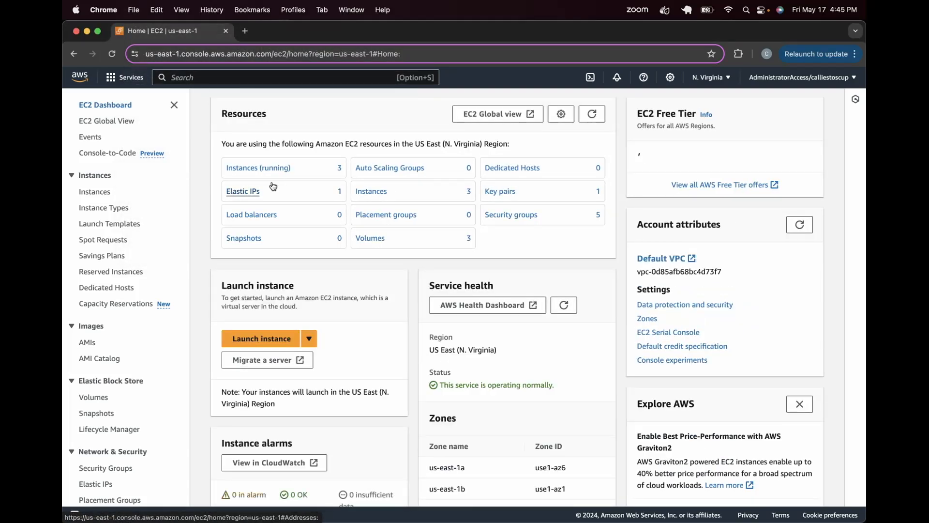
{"action": "left_click", "coordinate": [256, 169]}
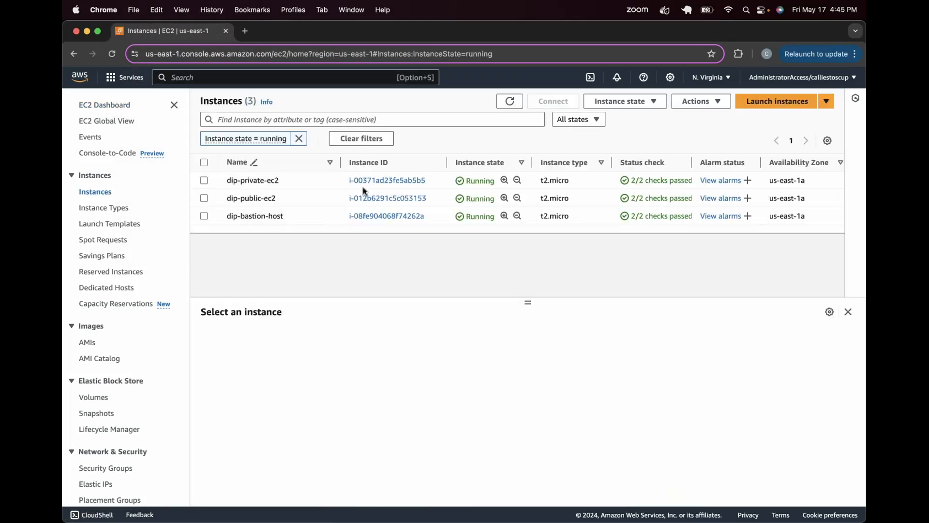
{"action": "left_click", "coordinate": [375, 202]}
{"action": "left_click", "coordinate": [376, 199]}
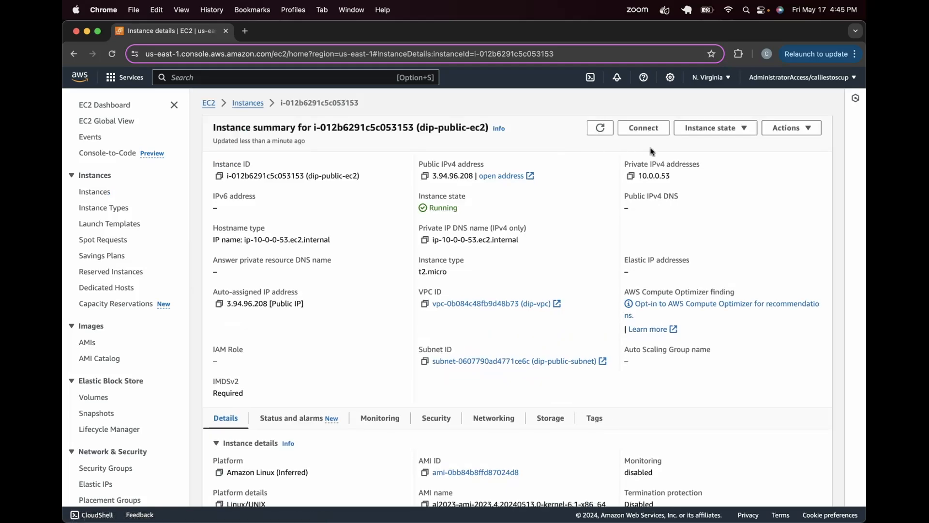
{"action": "left_click", "coordinate": [665, 129]}
{"action": "left_click", "coordinate": [120, 353]}
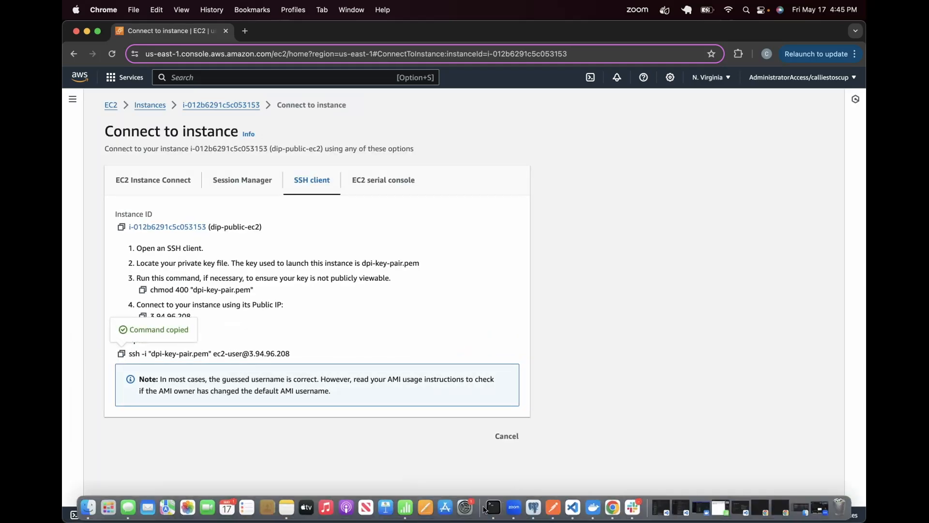
{"action": "left_click", "coordinate": [490, 509]}
{"action": "key", "text": "super+v"}
{"action": "key", "text": "Return"}
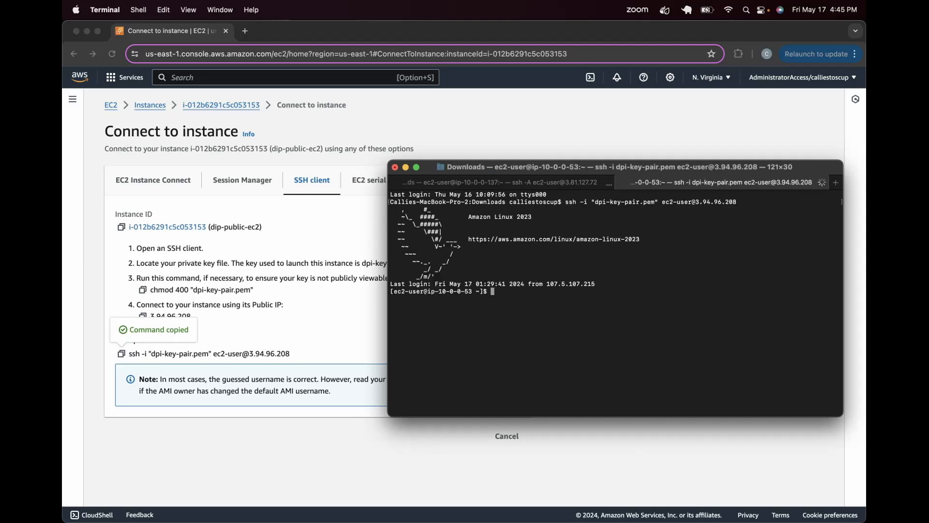
{"action": "type", "text": "curl"}
Copy dip-private-ec2's private IPv4 address 10.0.0.137 from its instance summary.
{"action": "left_click", "coordinate": [155, 112]}
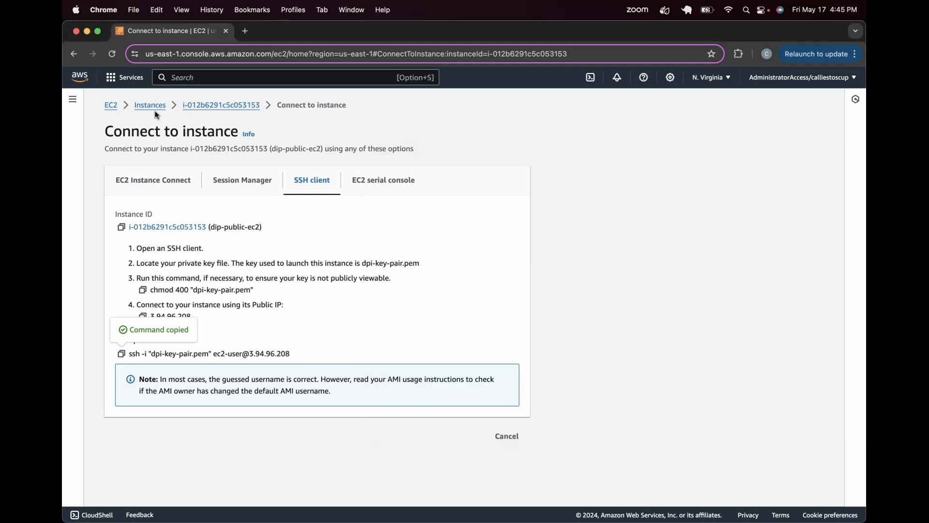
{"action": "left_click", "coordinate": [153, 110]}
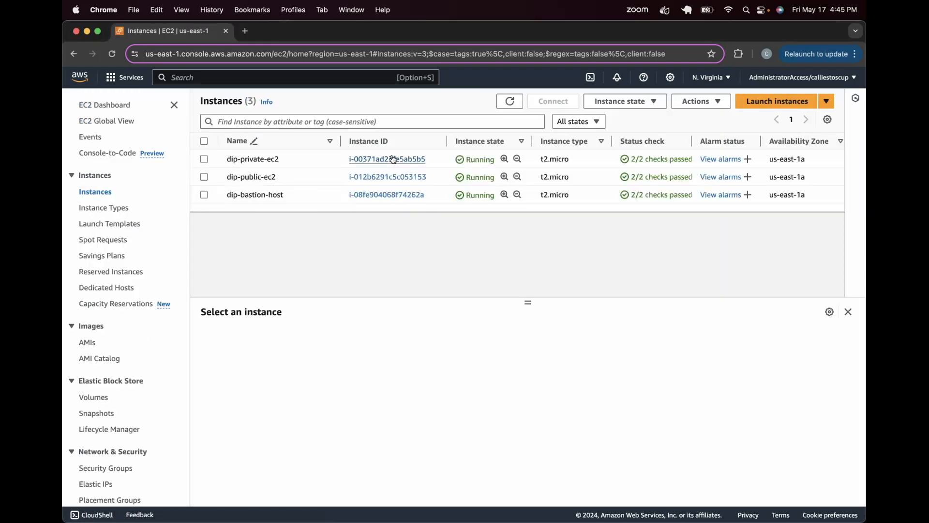
{"action": "left_click", "coordinate": [386, 160]}
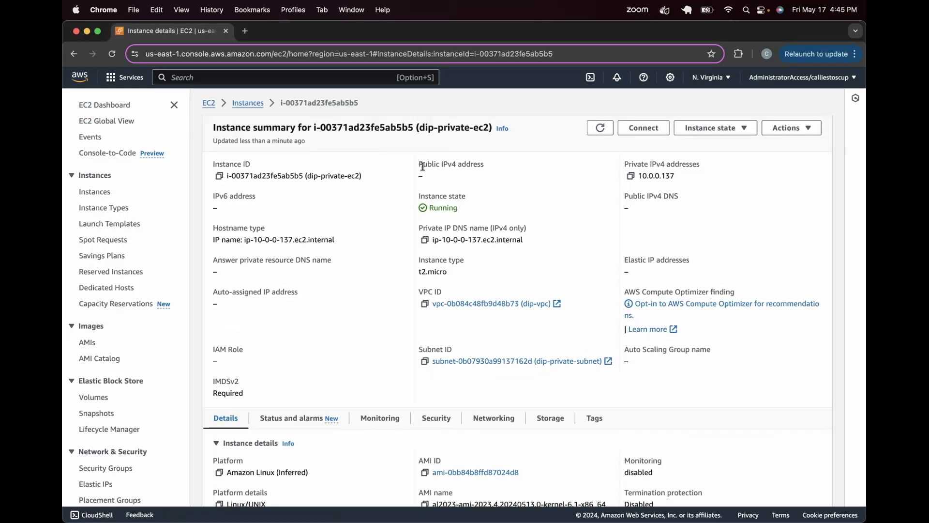
{"action": "left_click", "coordinate": [632, 176]}
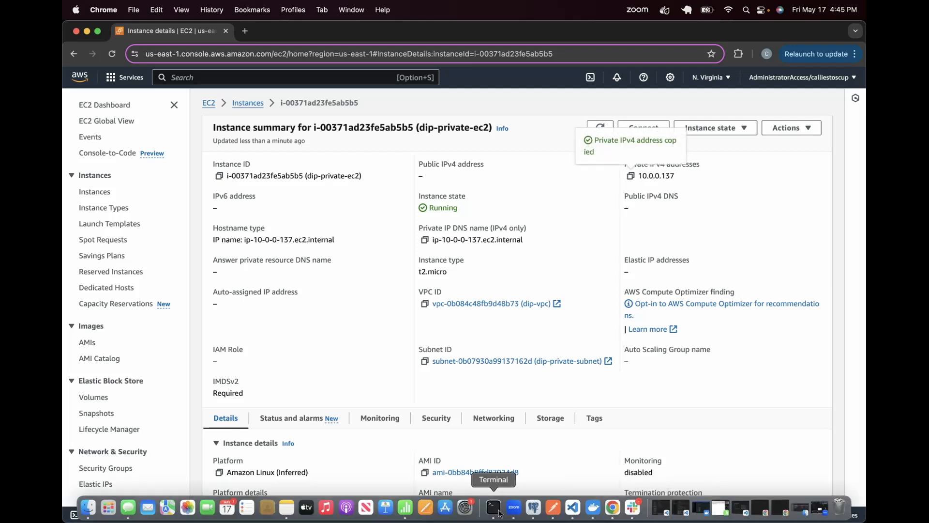
{"action": "left_click", "coordinate": [501, 514]}
From the public server, curl 10.0.0.137, then interrupt and retry 10.0.0.137:80.
{"action": "key", "text": "super+v"}
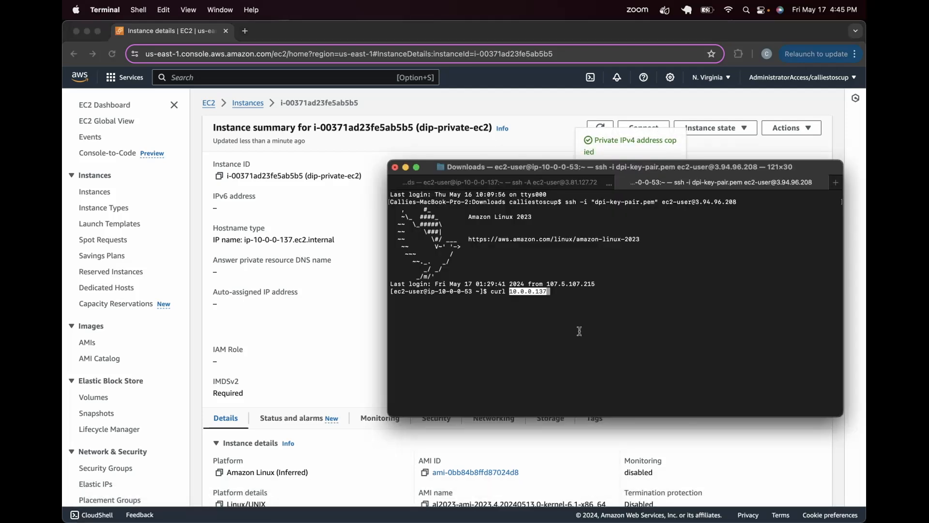
{"action": "key", "text": "Return"}
{"action": "key", "text": "ctrl+c"}
{"action": "key", "text": "Up"}
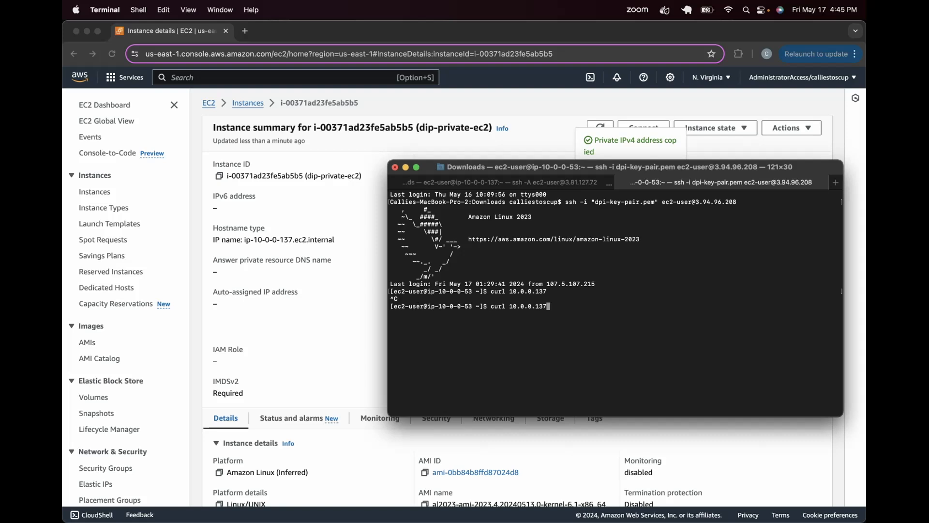
{"action": "type", "text": ":80"}
{"action": "key", "text": "Return"}
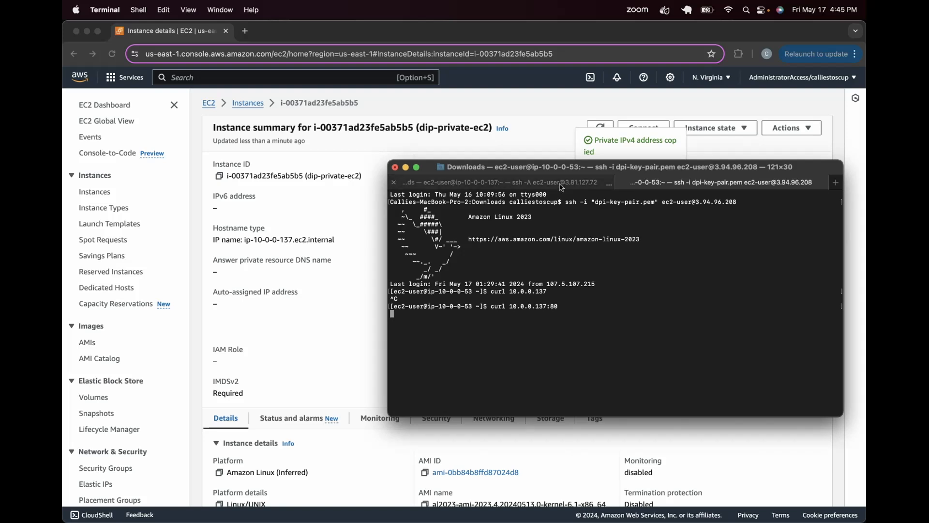
Rerun curl localhost in the private server's tab, then return to the public session.
{"action": "left_click", "coordinate": [561, 188]}
{"action": "key", "text": "Up"}
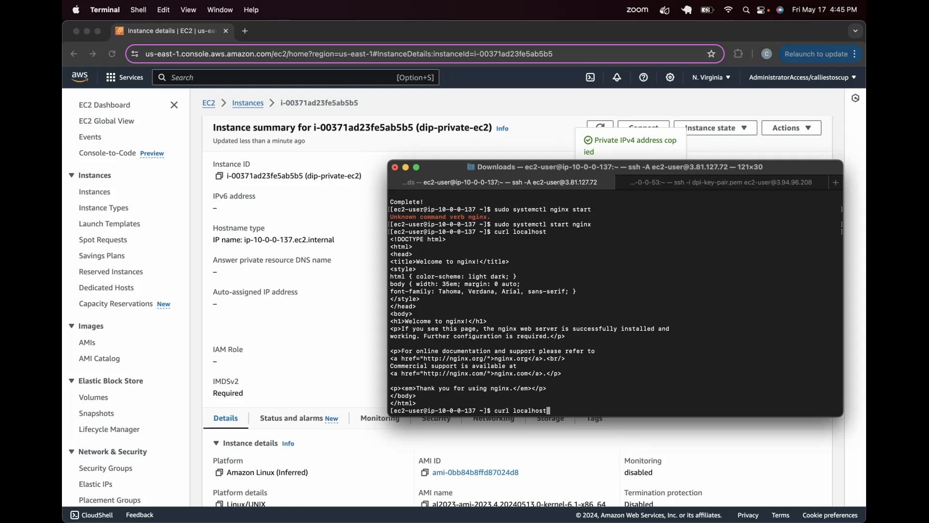
{"action": "key", "text": "Return"}
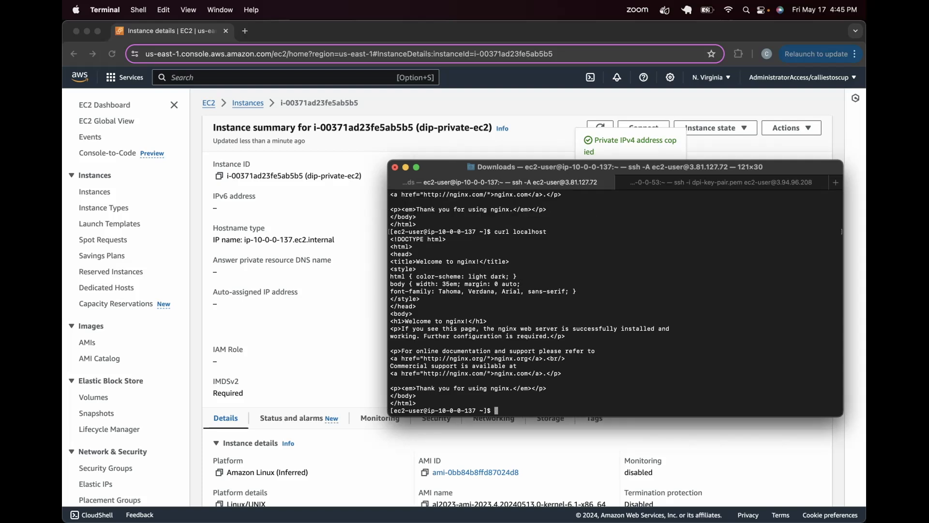
{"action": "left_click", "coordinate": [710, 183]}
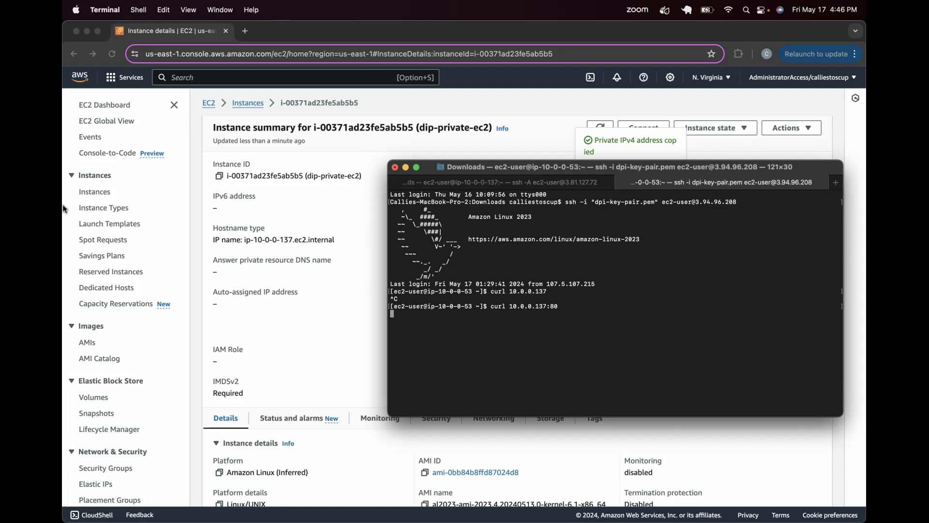
Open the inbound rules editor of launch-wizard-1, dip-private-ec2's SSH-only (port 22) security group.
{"action": "left_click", "coordinate": [308, 208]}
{"action": "left_click", "coordinate": [248, 103]}
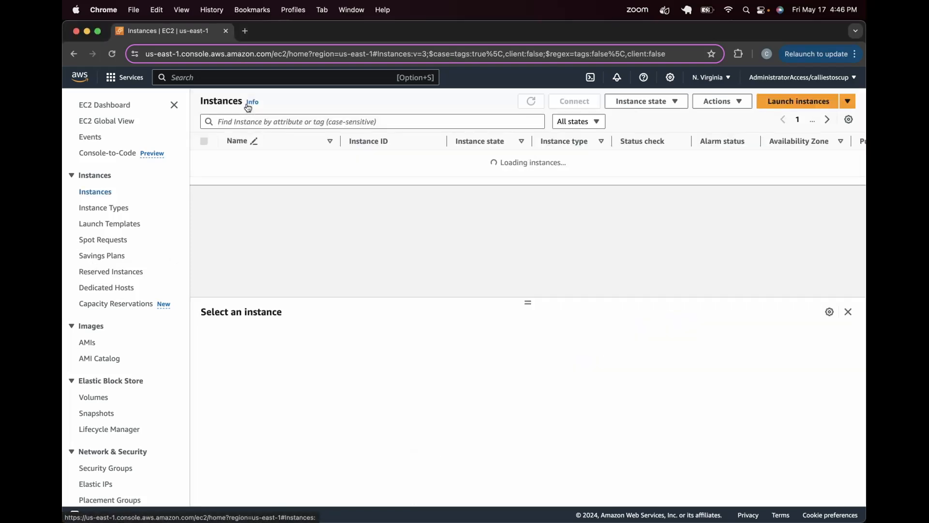
{"action": "left_click", "coordinate": [380, 159]}
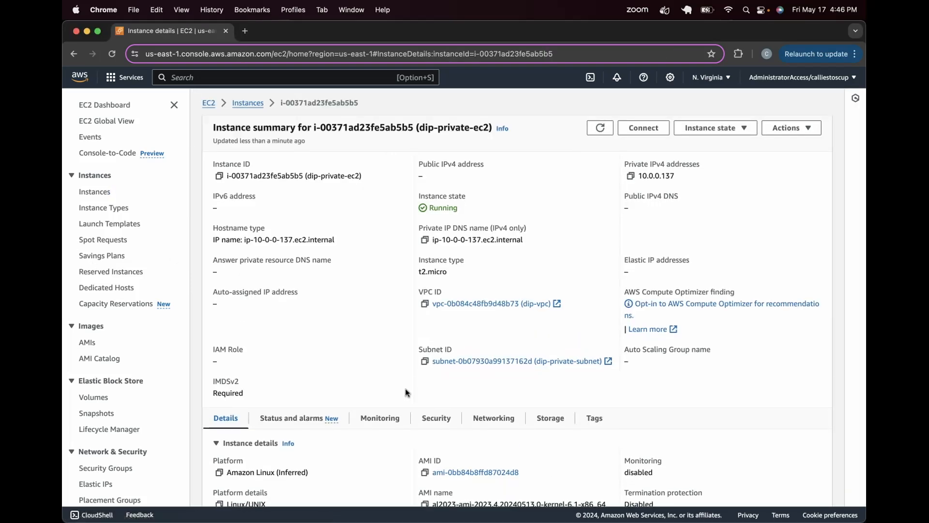
{"action": "left_click", "coordinate": [428, 419]}
{"action": "scroll", "coordinate": [428, 419], "scroll_direction": "down", "scroll_amount": 5}
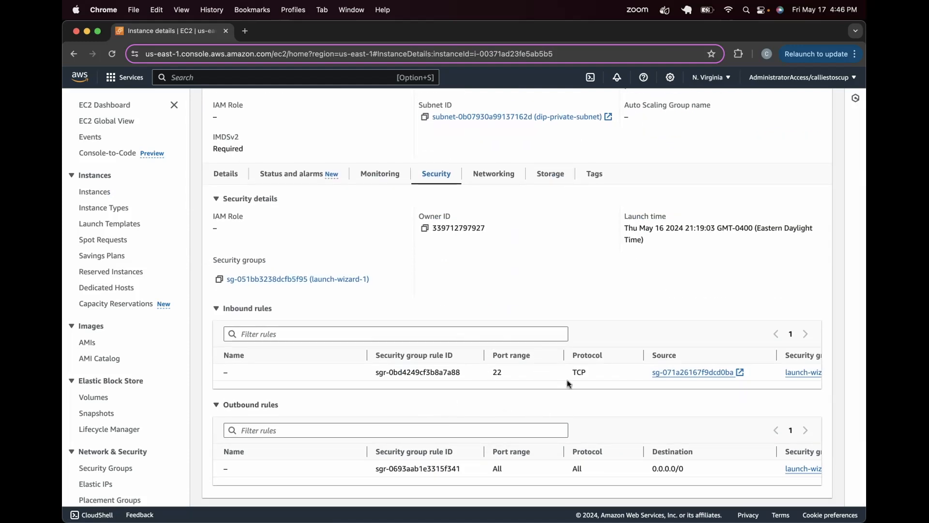
{"action": "scroll", "coordinate": [576, 377], "scroll_direction": "right", "scroll_amount": 3}
{"action": "scroll", "coordinate": [577, 375], "scroll_direction": "right", "scroll_amount": 2}
{"action": "scroll", "coordinate": [581, 373], "scroll_direction": "left", "scroll_amount": 5}
{"action": "left_click", "coordinate": [346, 280]}
{"action": "left_click", "coordinate": [240, 308]}
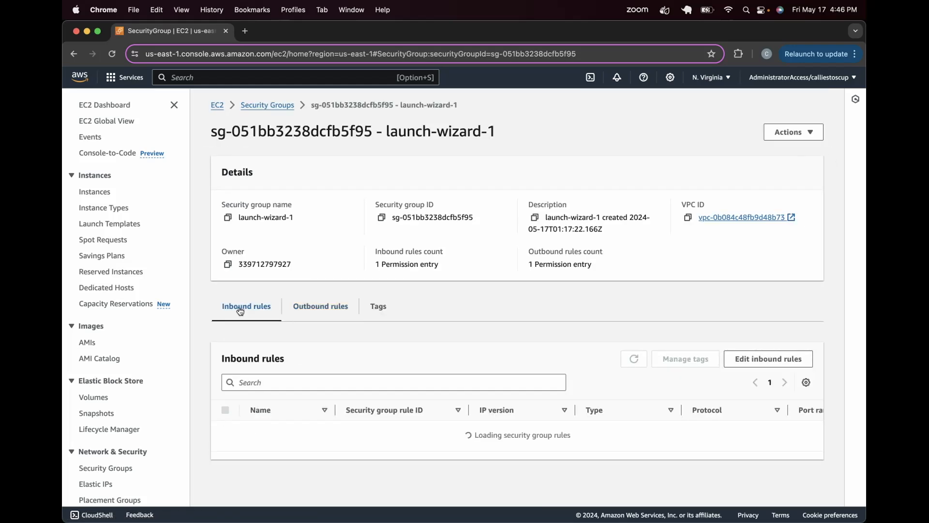
{"action": "left_click", "coordinate": [777, 363]}
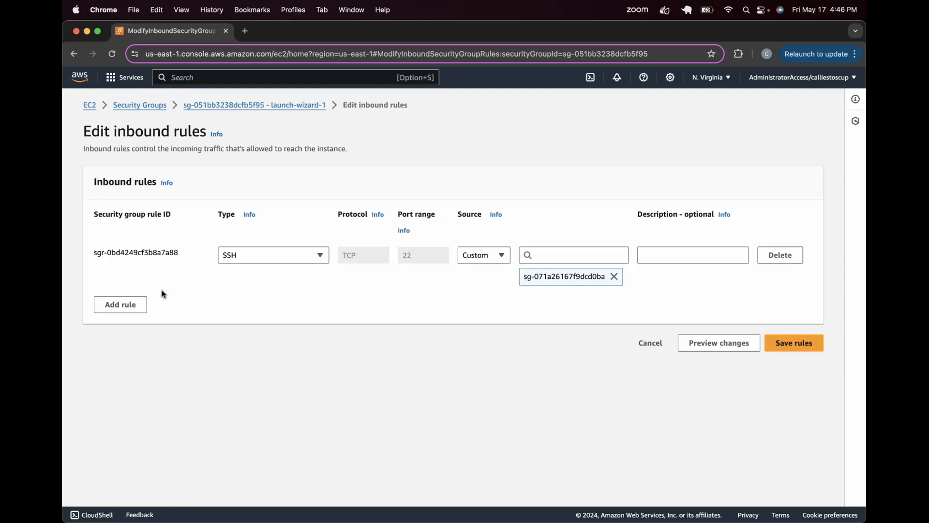
Add a new inbound rule of type Custom TCP with port range 80 and a Custom source.
{"action": "left_click", "coordinate": [114, 308]}
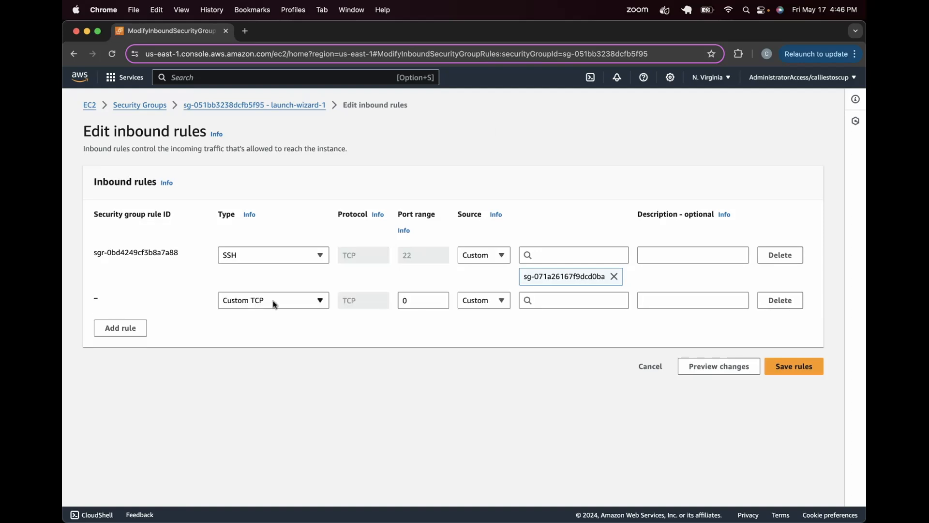
{"action": "left_click", "coordinate": [274, 304]}
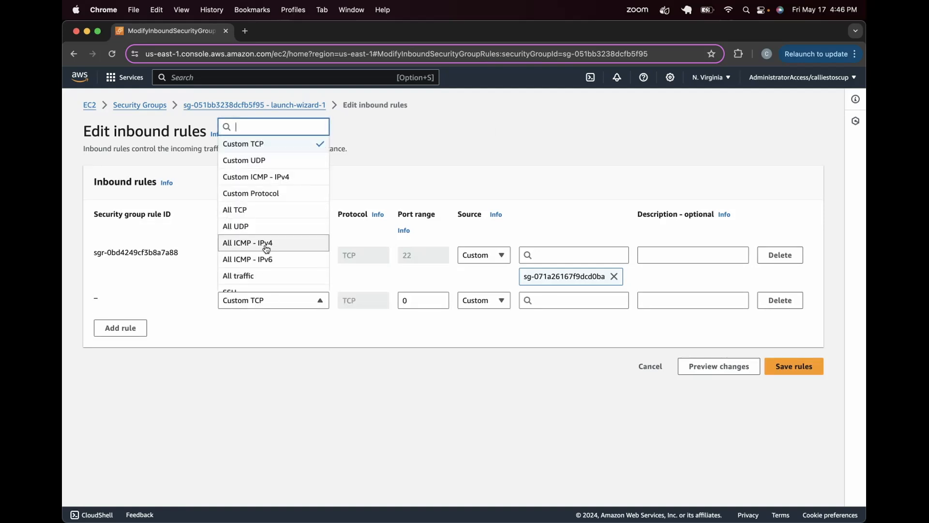
{"action": "scroll", "coordinate": [267, 248], "scroll_direction": "down", "scroll_amount": 1}
{"action": "scroll", "coordinate": [256, 217], "scroll_direction": "up", "scroll_amount": 2}
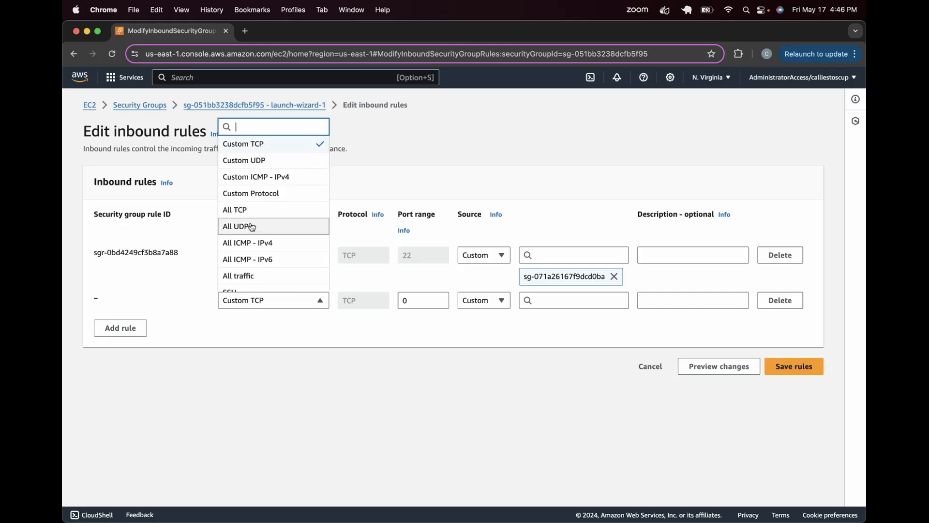
{"action": "left_click", "coordinate": [263, 144]}
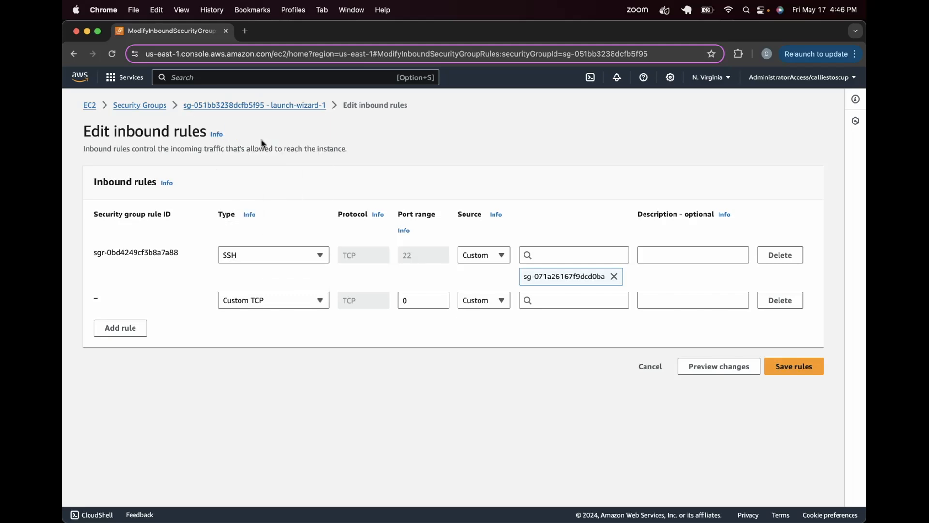
{"action": "double_click", "coordinate": [411, 301]}
{"action": "type", "text": "80"}
{"action": "left_click", "coordinate": [491, 304]}
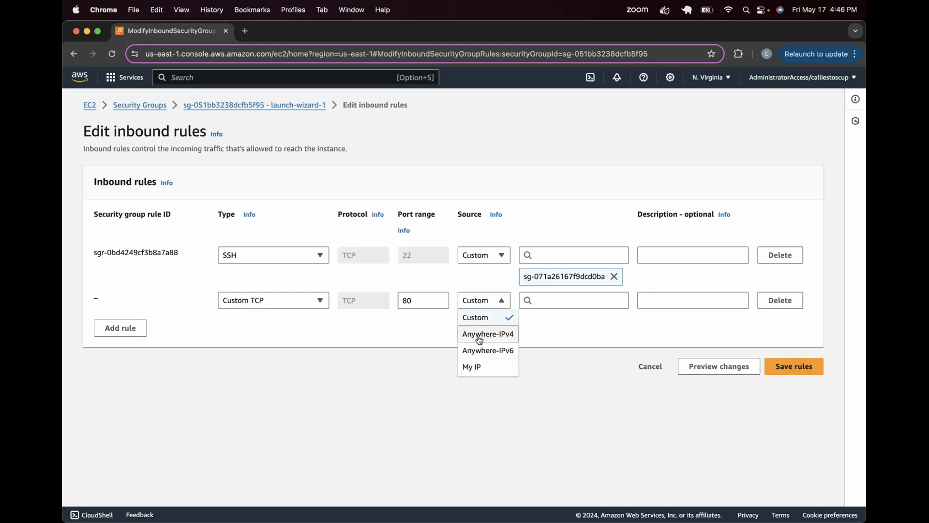
{"action": "left_click", "coordinate": [481, 321]}
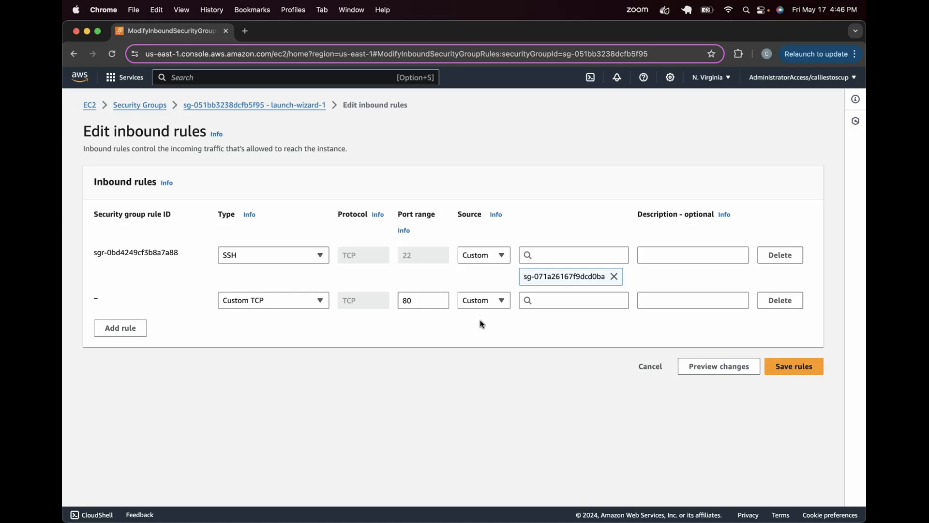
Try HTTP as the new rule's type, then revert it to Custom TCP on port 80.
{"action": "left_click", "coordinate": [281, 301]}
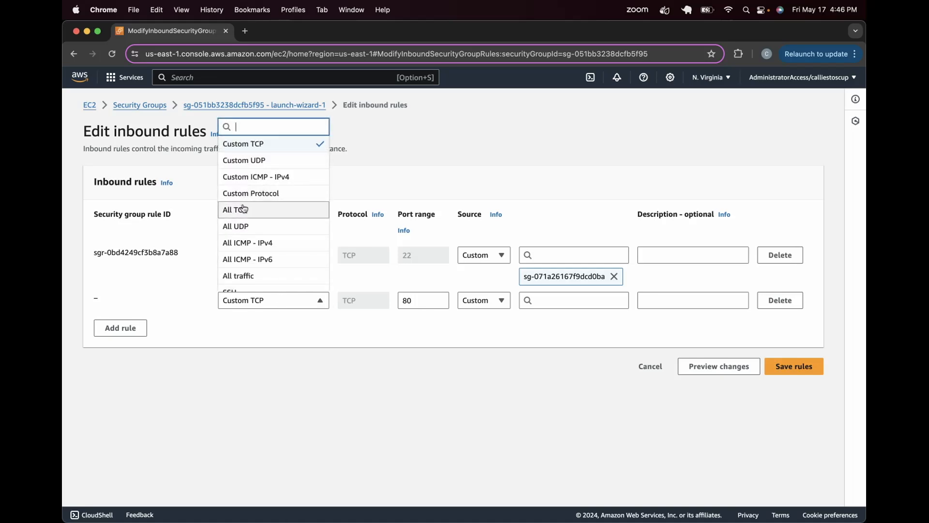
{"action": "scroll", "coordinate": [244, 209], "scroll_direction": "down", "scroll_amount": 5}
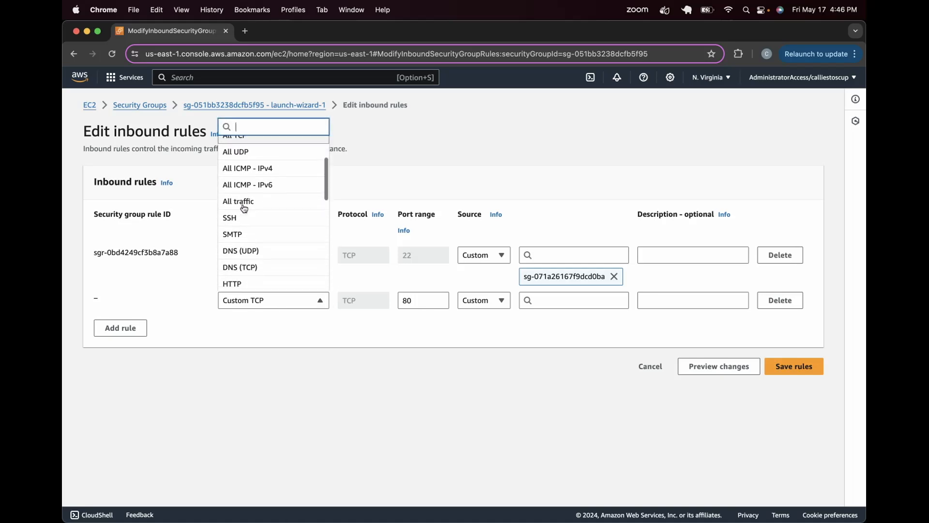
{"action": "left_click", "coordinate": [239, 259]}
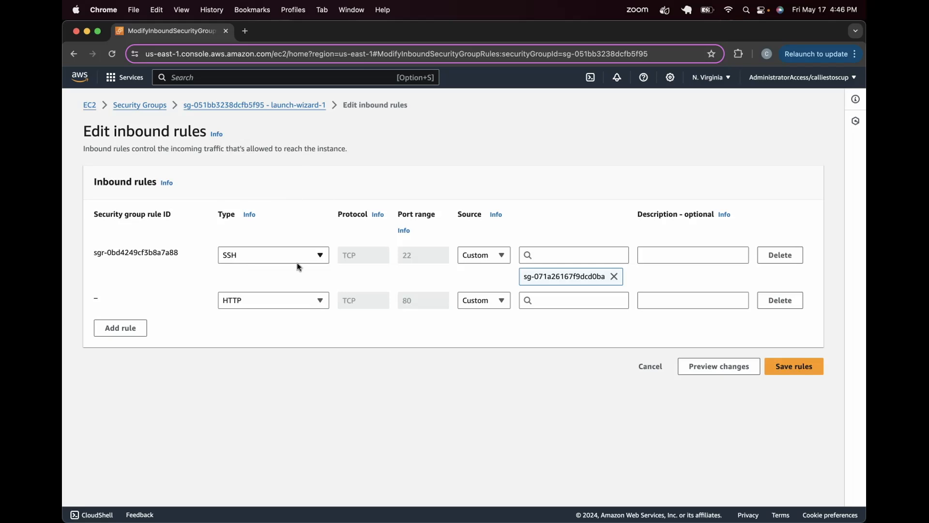
{"action": "left_click", "coordinate": [482, 301]}
{"action": "left_click", "coordinate": [482, 317]}
{"action": "left_click", "coordinate": [558, 300]}
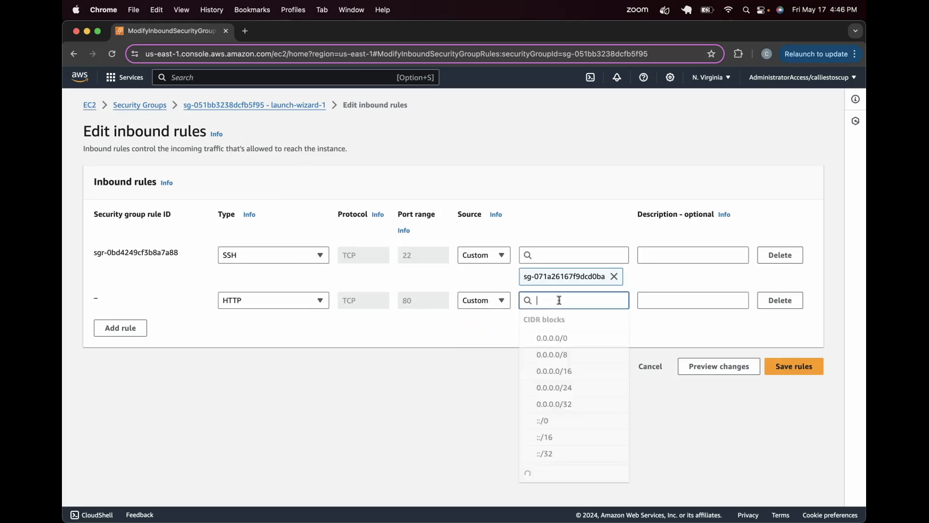
{"action": "scroll", "coordinate": [571, 385], "scroll_direction": "down", "scroll_amount": 2}
{"action": "scroll", "coordinate": [571, 386], "scroll_direction": "down", "scroll_amount": 5}
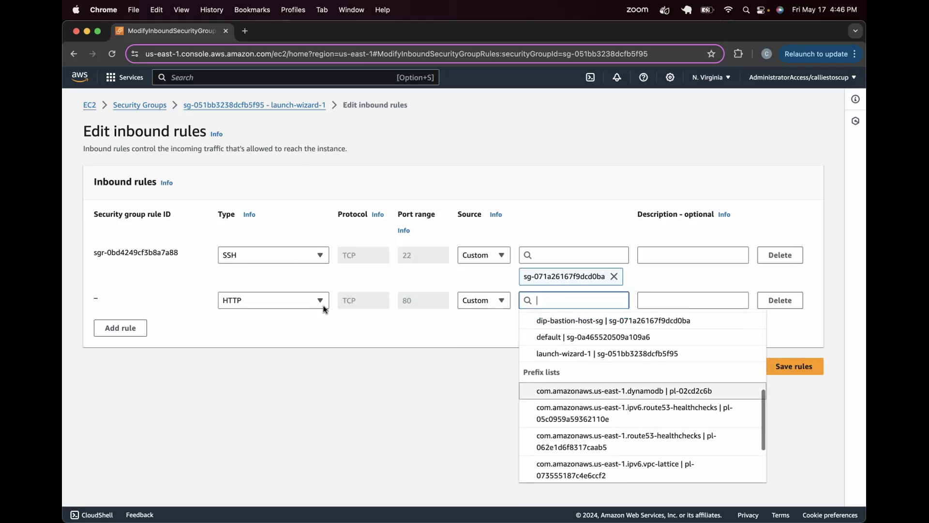
{"action": "scroll", "coordinate": [523, 372], "scroll_direction": "up", "scroll_amount": 10}
{"action": "left_click", "coordinate": [255, 300]}
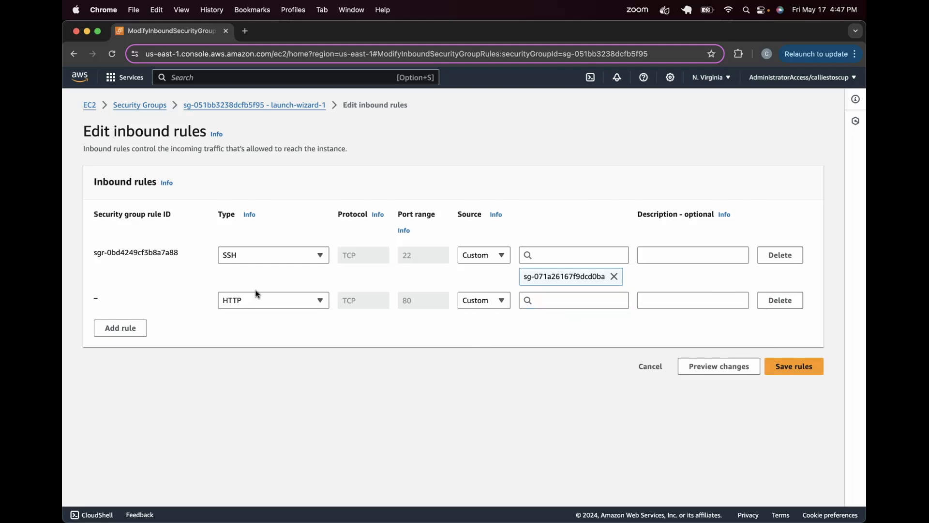
{"action": "left_click", "coordinate": [248, 144]}
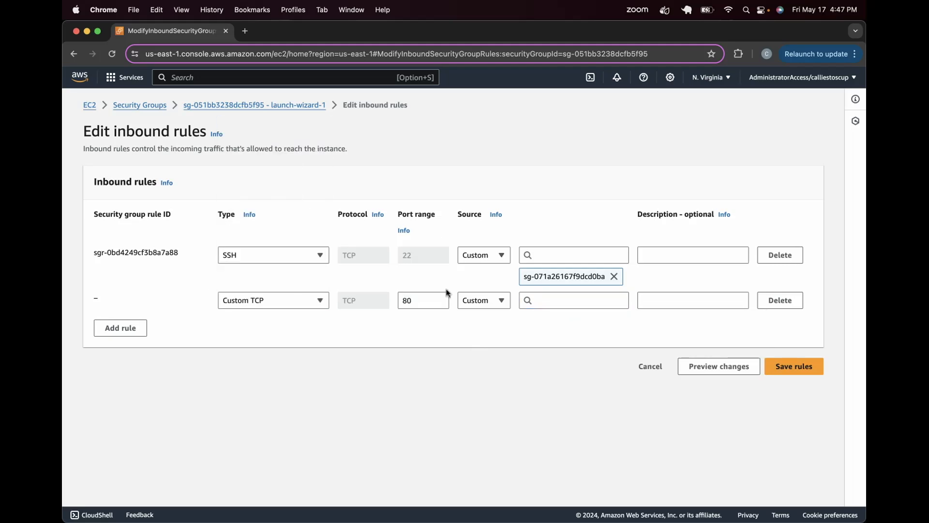
Set the rule's source to the dip-public-sg security group and save the inbound rules.
{"action": "left_click", "coordinate": [520, 301]}
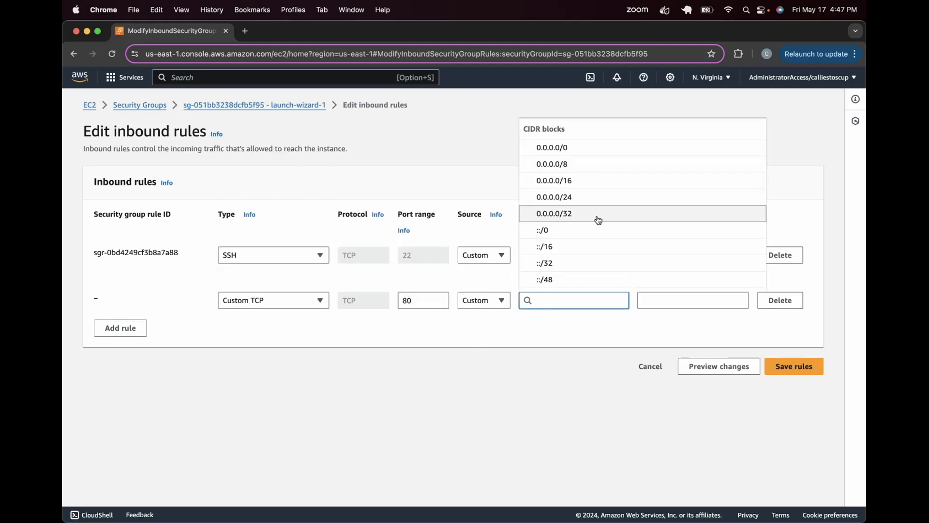
{"action": "scroll", "coordinate": [598, 217], "scroll_direction": "down", "scroll_amount": 3}
{"action": "scroll", "coordinate": [599, 220], "scroll_direction": "down", "scroll_amount": 2}
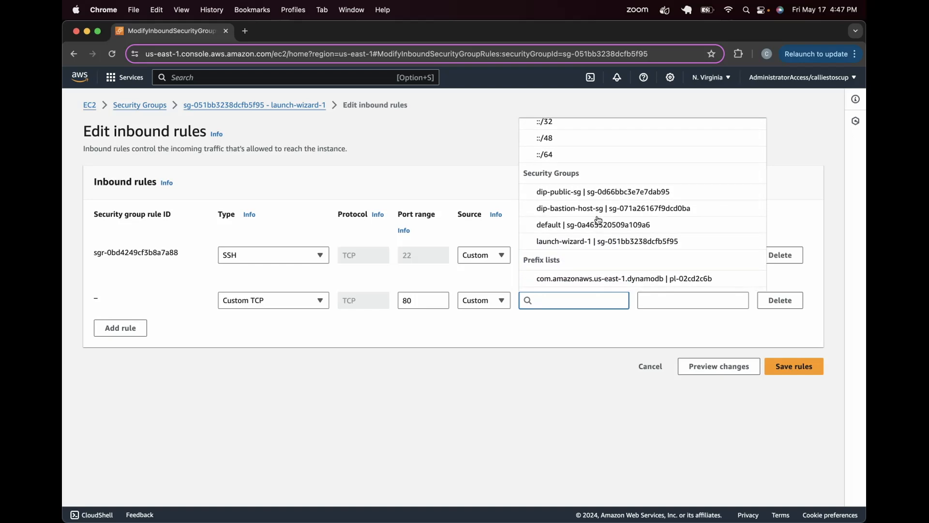
{"action": "scroll", "coordinate": [599, 220], "scroll_direction": "down", "scroll_amount": 5}
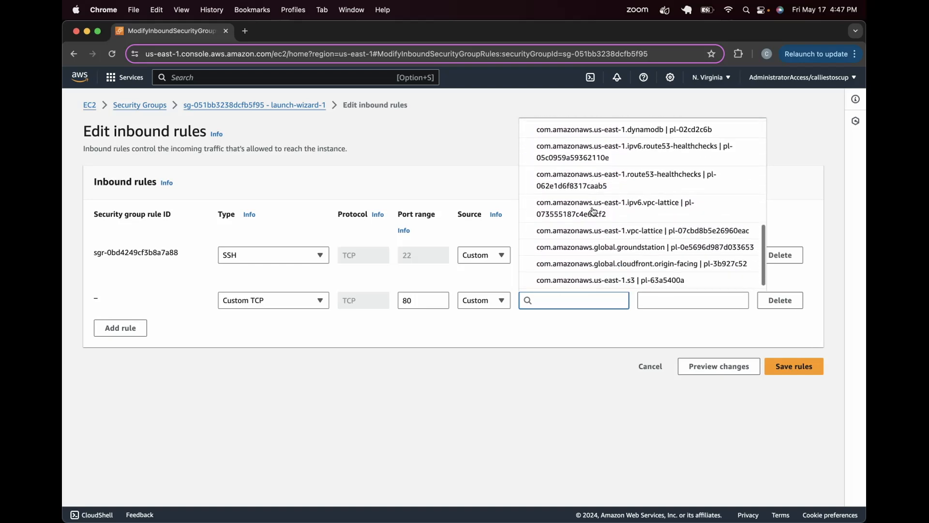
{"action": "scroll", "coordinate": [594, 211], "scroll_direction": "up", "scroll_amount": 5}
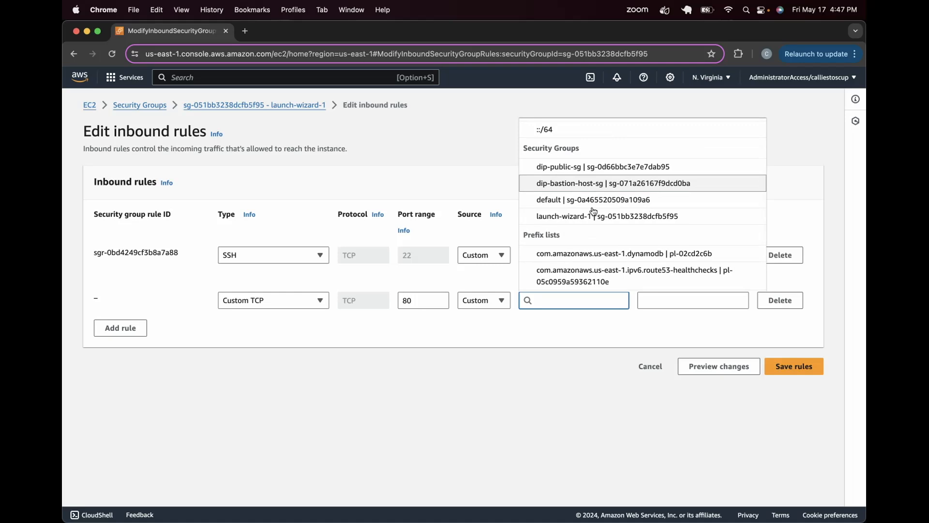
{"action": "scroll", "coordinate": [594, 211], "scroll_direction": "up", "scroll_amount": 2}
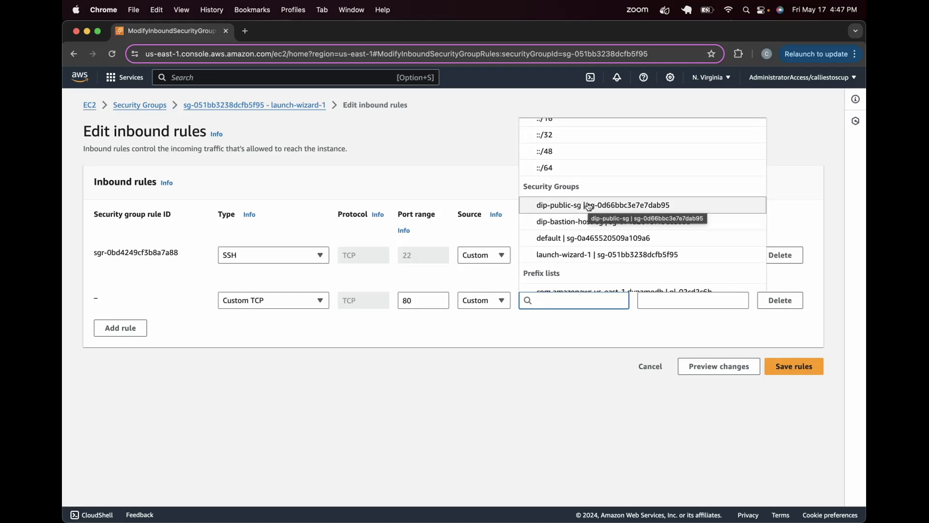
{"action": "left_click", "coordinate": [589, 206]}
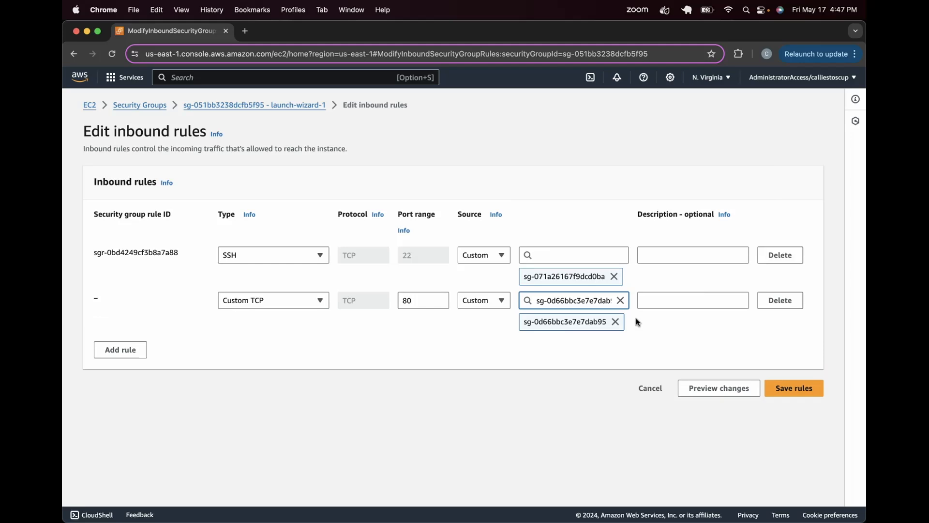
{"action": "left_click", "coordinate": [804, 386]}
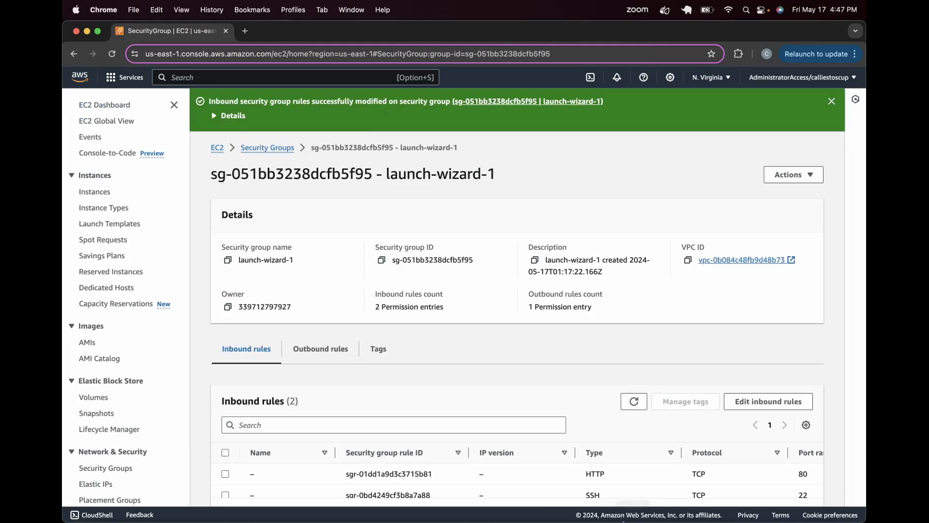
Cancel the hanging request and re-run curl 10.0.0.137:80 from the public instance.
{"action": "left_click", "coordinate": [493, 512]}
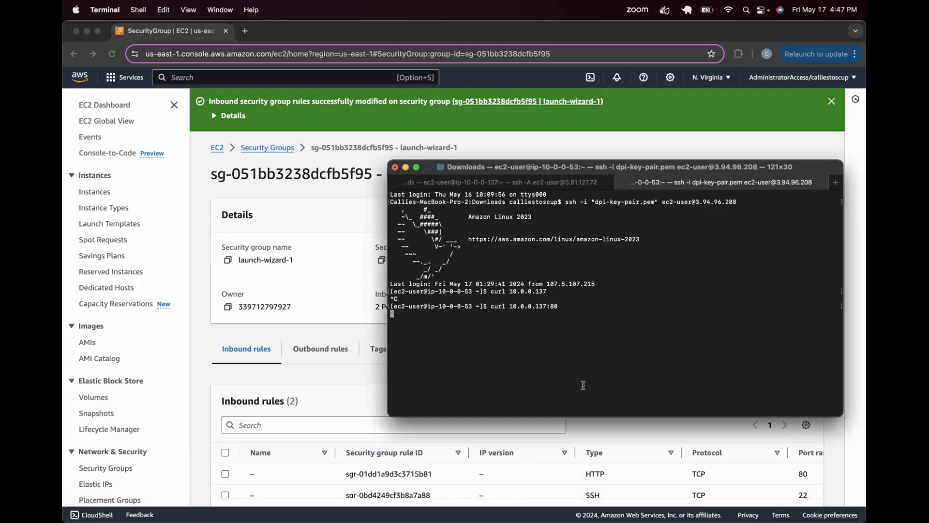
{"action": "key", "text": "ctrl+c"}
{"action": "key", "text": "Up"}
{"action": "key", "text": "Return"}
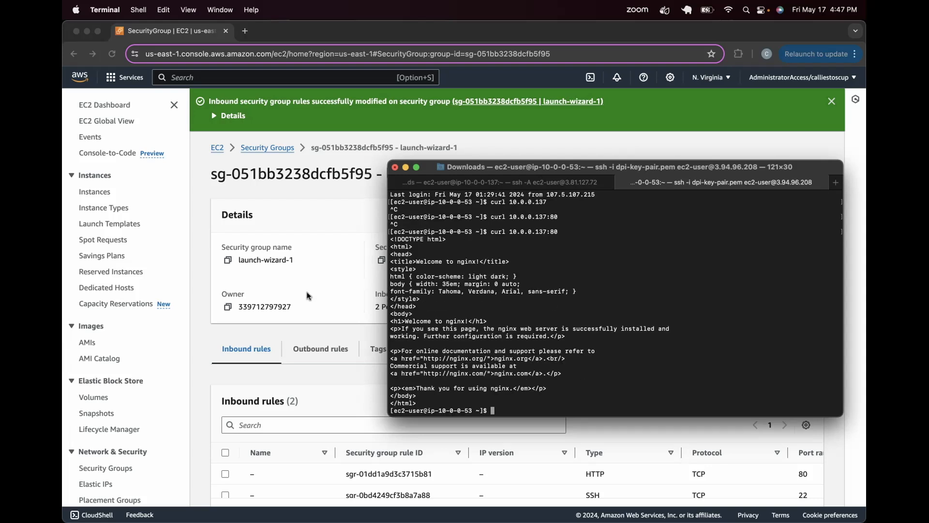
Select the HTTP inbound rule and widen the Source column to show dip-public-sg.
{"action": "left_click", "coordinate": [306, 222]}
{"action": "scroll", "coordinate": [317, 358], "scroll_direction": "down", "scroll_amount": 1}
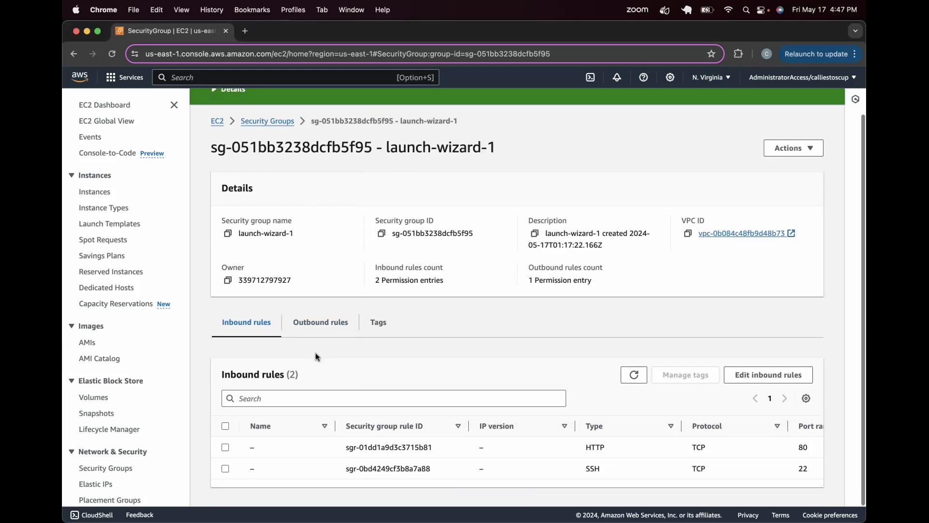
{"action": "left_click", "coordinate": [662, 448]}
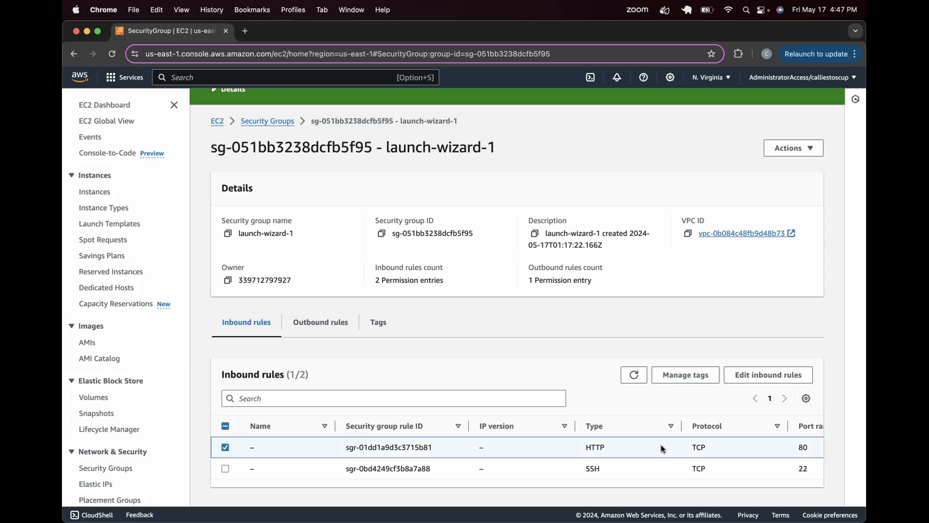
{"action": "scroll", "coordinate": [664, 447], "scroll_direction": "right", "scroll_amount": 6}
{"action": "left_click_drag", "start_coordinate": [717, 430], "coordinate": [807, 431]}
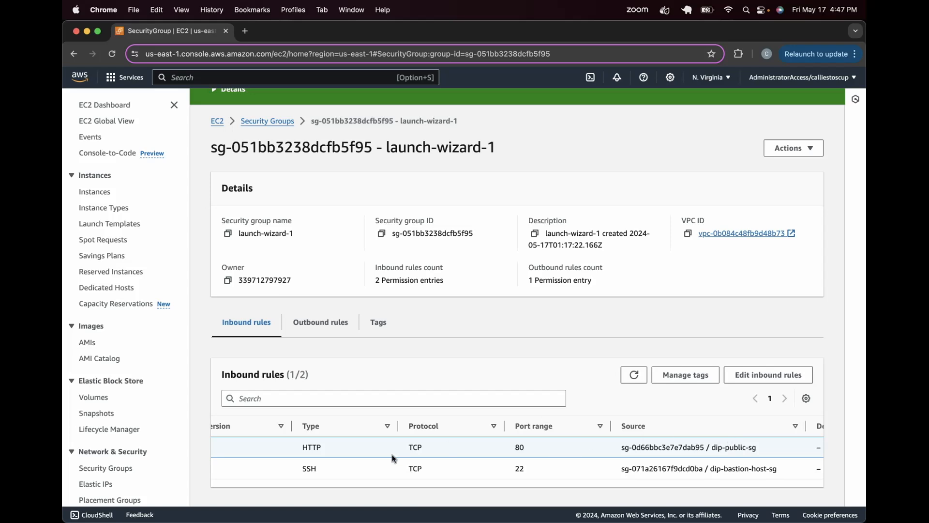
{"action": "scroll", "coordinate": [387, 457], "scroll_direction": "left", "scroll_amount": 10}
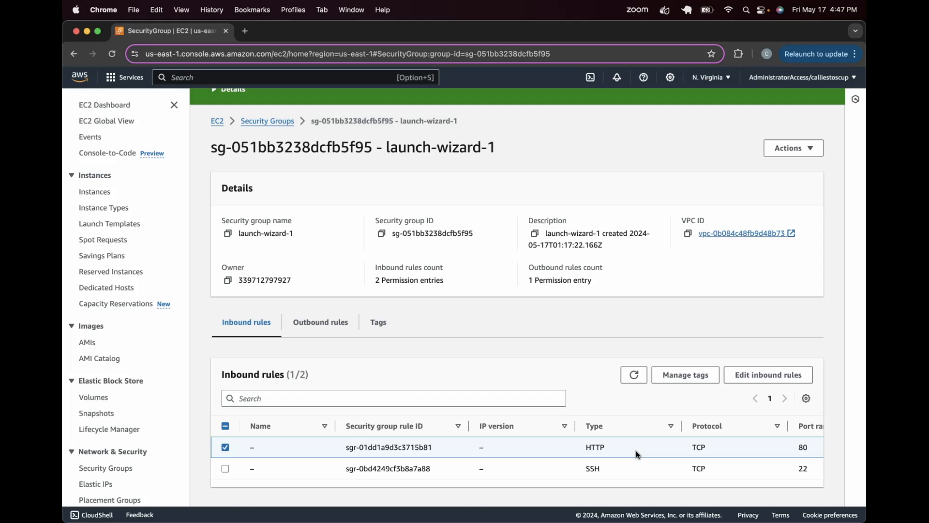
Highlight the nginx welcome-page HTML that curl returned in the terminal.
{"action": "mouse_move", "coordinate": [617, 520]}
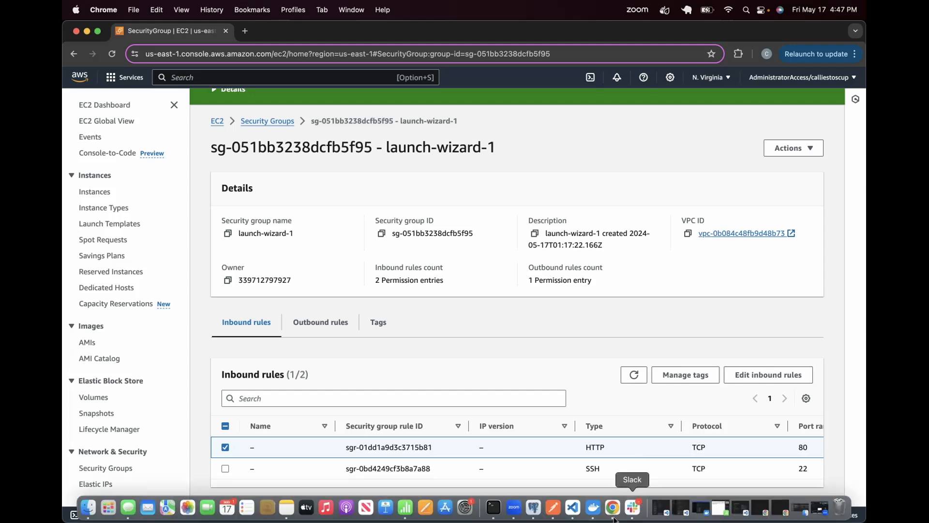
{"action": "left_click", "coordinate": [491, 519]}
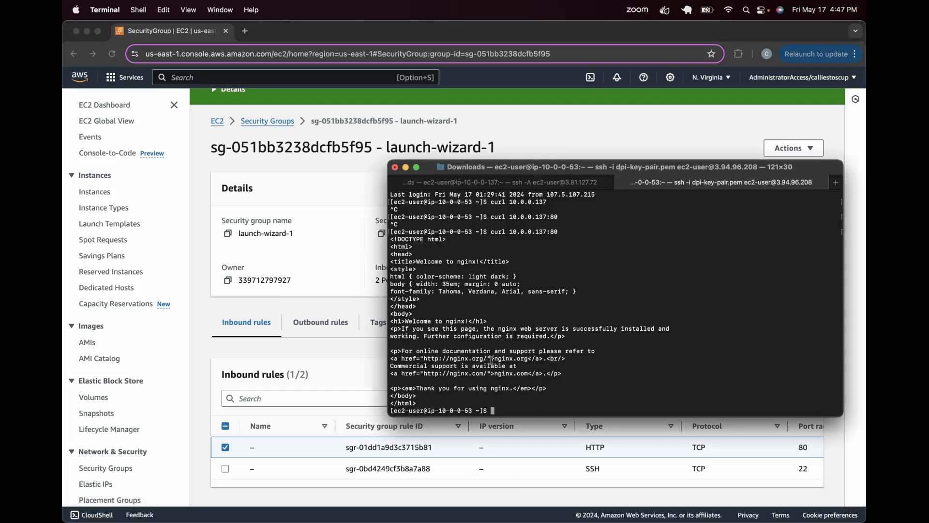
{"action": "left_click_drag", "start_coordinate": [425, 276], "coordinate": [457, 398]}
Clear the terminal highlight and return to dip-private-ec2's instance summary, pointing out 'private' in its name.
{"action": "left_click", "coordinate": [519, 337]}
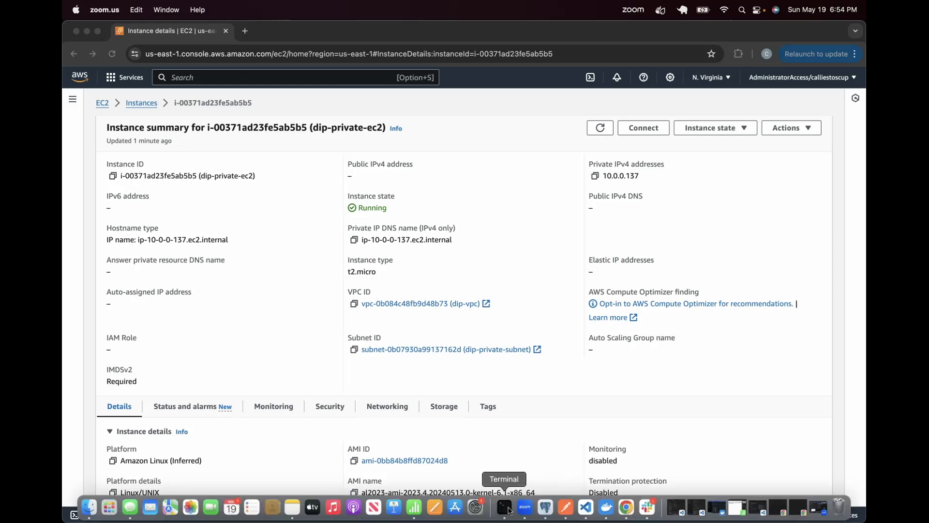
{"action": "left_click", "coordinate": [511, 510]}
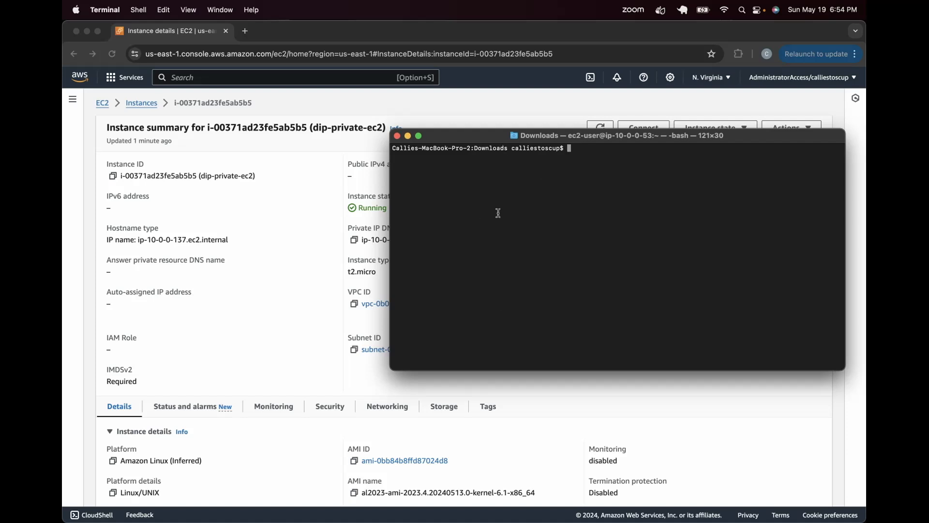
{"action": "left_click_drag", "start_coordinate": [394, 146], "coordinate": [480, 147]}
{"action": "left_click", "coordinate": [268, 190]}
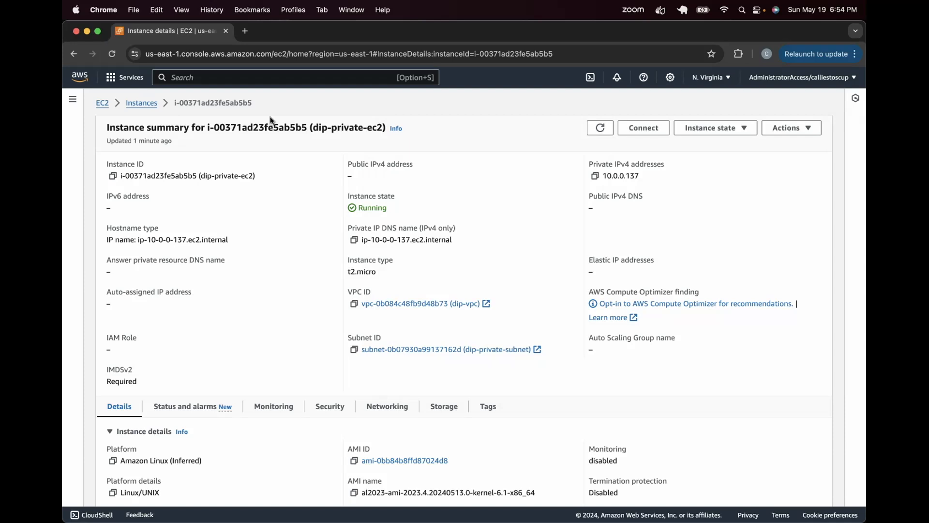
{"action": "left_click_drag", "start_coordinate": [349, 124], "coordinate": [330, 124]}
{"action": "left_click", "coordinate": [141, 103]}
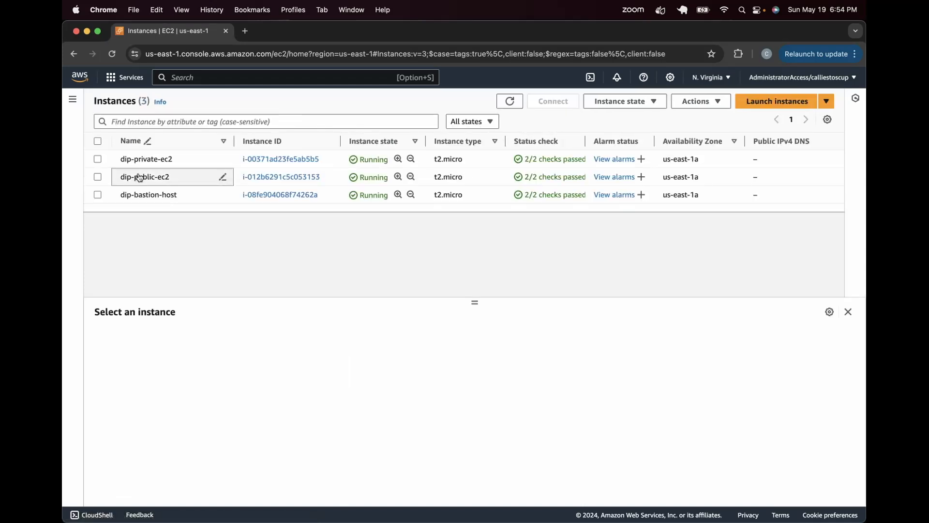
{"action": "left_click", "coordinate": [305, 195]}
{"action": "left_click", "coordinate": [648, 128]}
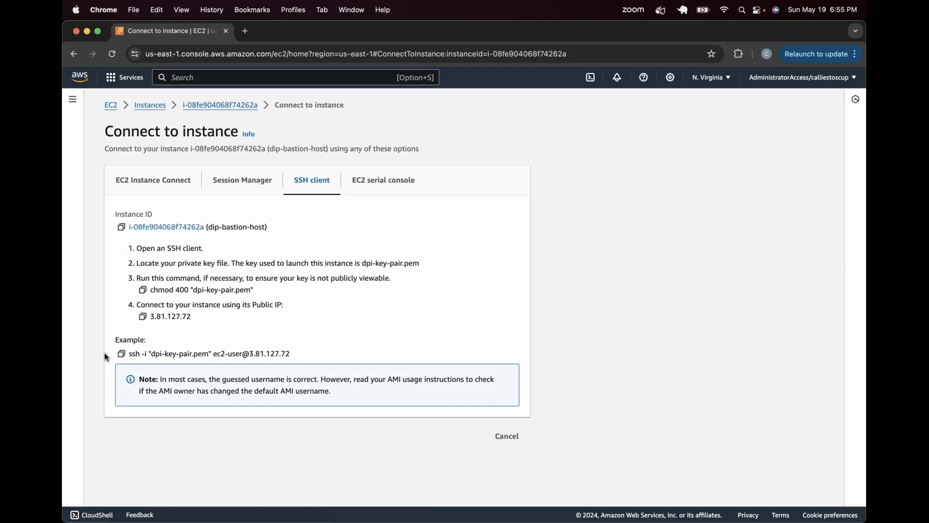
{"action": "left_click", "coordinate": [121, 354]}
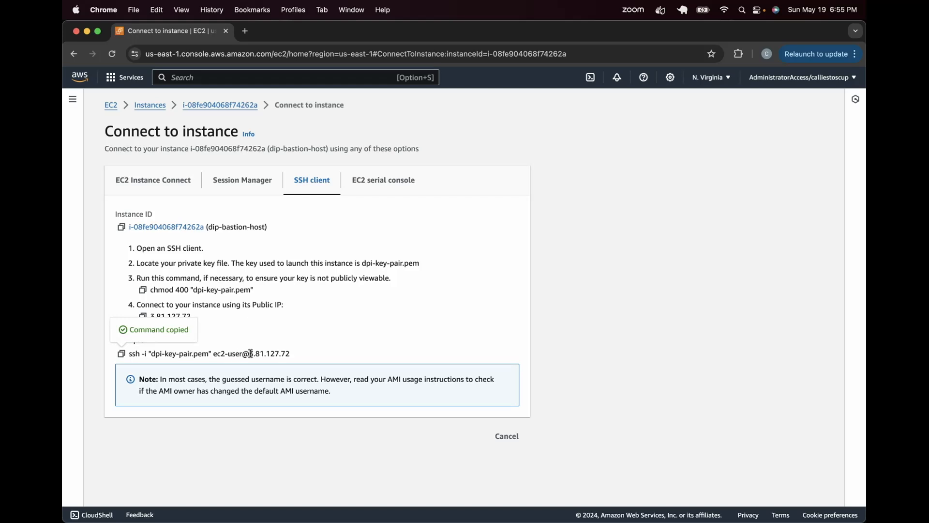
{"action": "left_click_drag", "start_coordinate": [214, 354], "coordinate": [294, 356]}
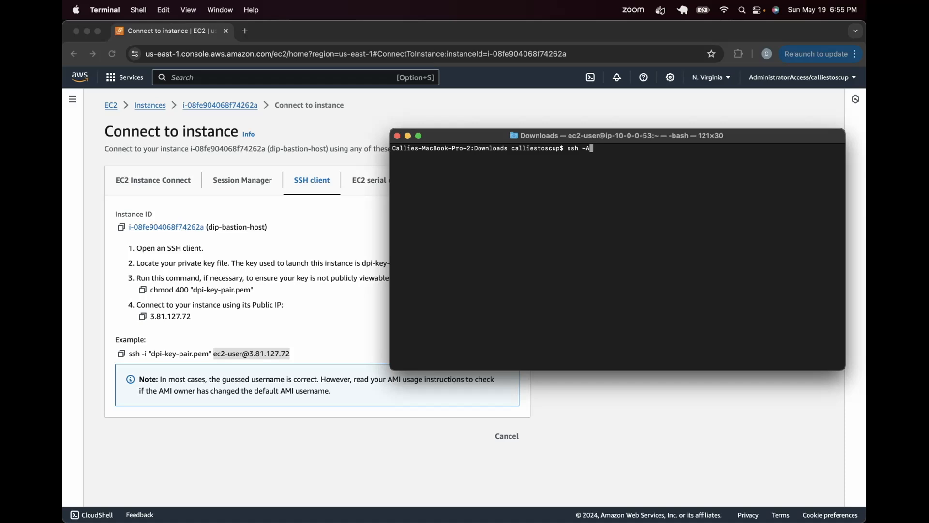
{"action": "type", "text": "A"}
{"action": "key", "text": "super+v"}
{"action": "key", "text": "BackSpace"}
{"action": "key", "text": "BackSpace"}
{"action": "key", "text": "BackSpace"}
{"action": "key", "text": "Left"}
{"action": "key", "text": "Left"}
{"action": "key", "text": "Left"}
{"action": "key", "text": "Left"}
{"action": "key", "text": "Left"}
{"action": "key", "text": "Left"}
{"action": "key", "text": "Left"}
{"action": "key", "text": "Left"}
{"action": "key", "text": "Left"}
{"action": "key", "text": "Left"}
{"action": "key", "text": "Left"}
{"action": "key", "text": "Left"}
{"action": "key", "text": "Left"}
{"action": "key", "text": "Left"}
{"action": "key", "text": "Left"}
{"action": "key", "text": "Left"}
{"action": "key", "text": "Left"}
{"action": "key", "text": "Left"}
{"action": "key", "text": "Left"}
{"action": "key", "text": "Left"}
{"action": "key", "text": "BackSpace"}
{"action": "key", "text": "BackSpace"}
{"action": "key", "text": "BackSpace"}
{"action": "key", "text": "Return"}
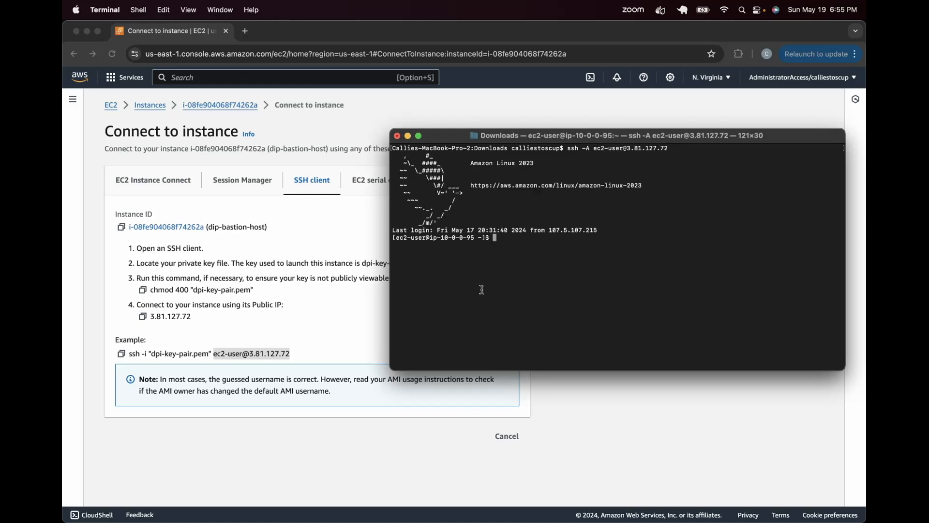
{"action": "left_click", "coordinate": [354, 249]}
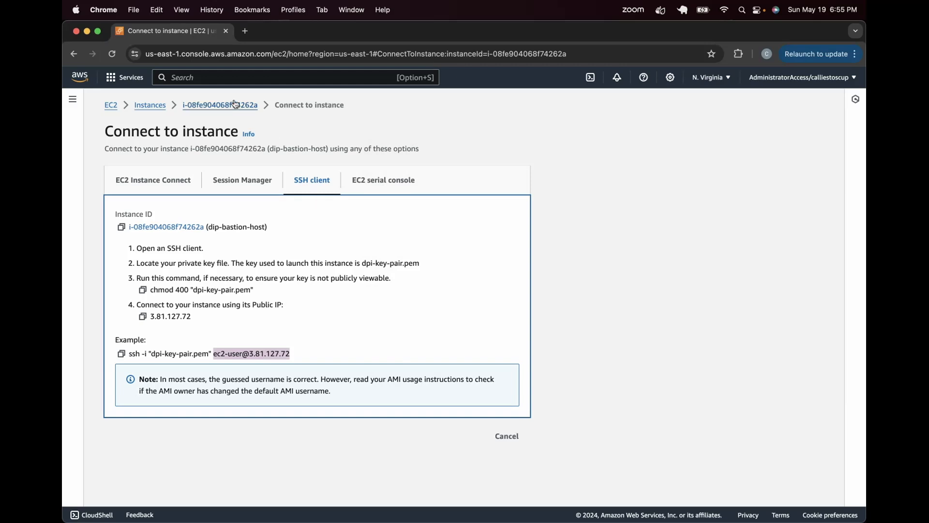
{"action": "left_click", "coordinate": [155, 107]}
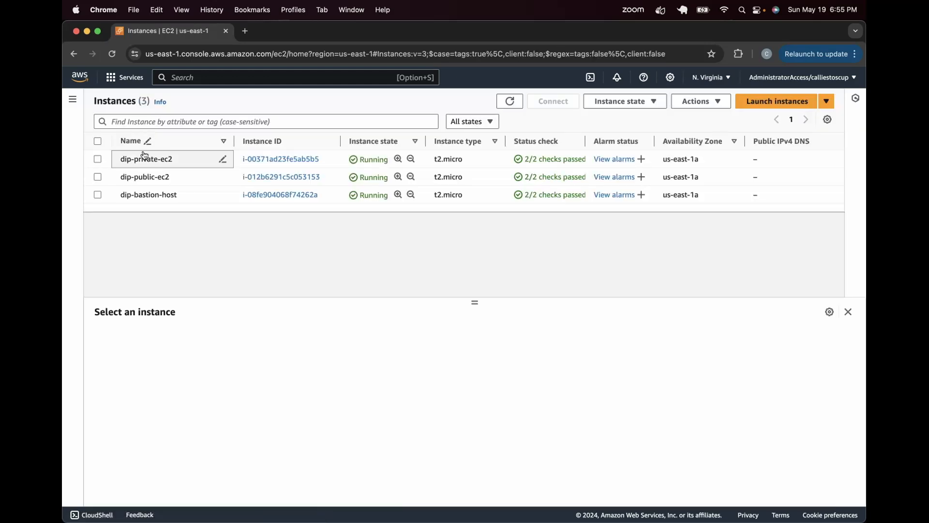
{"action": "left_click", "coordinate": [272, 161]}
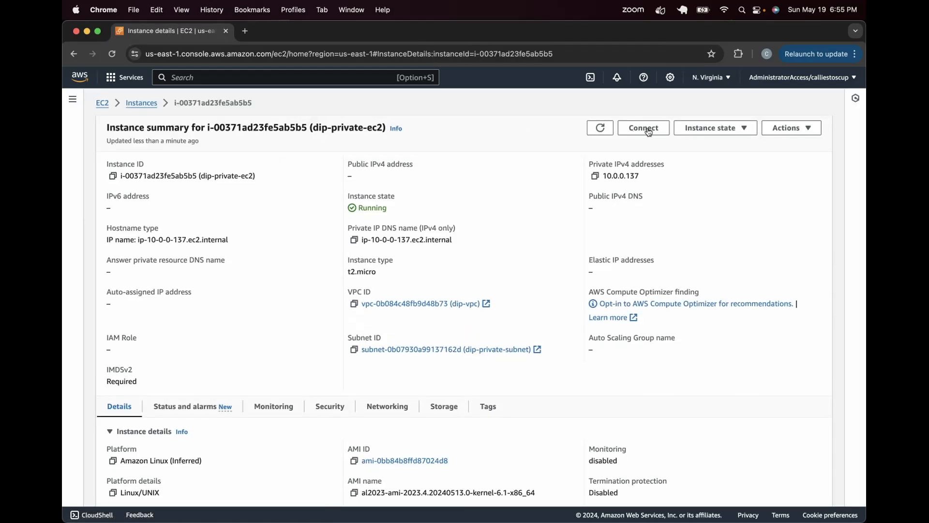
{"action": "left_click", "coordinate": [646, 129]}
{"action": "left_click_drag", "start_coordinate": [213, 353], "coordinate": [285, 356]}
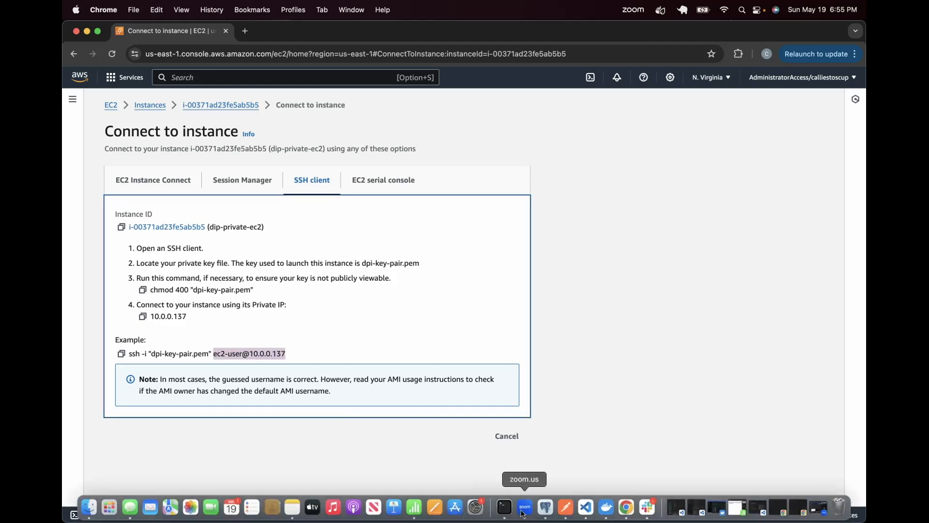
{"action": "left_click", "coordinate": [511, 512]}
{"action": "type", "text": "ssh"}
{"action": "key", "text": "super+v"}
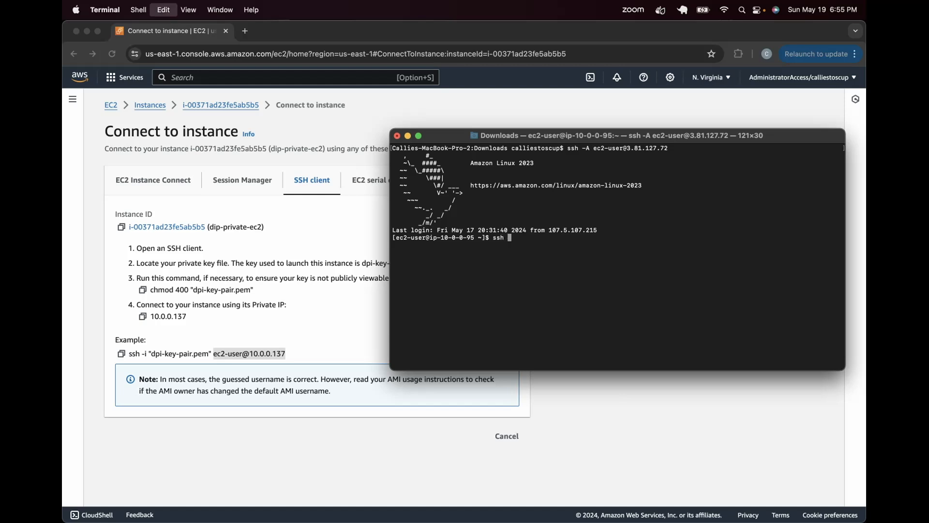
{"action": "key", "text": "Return"}
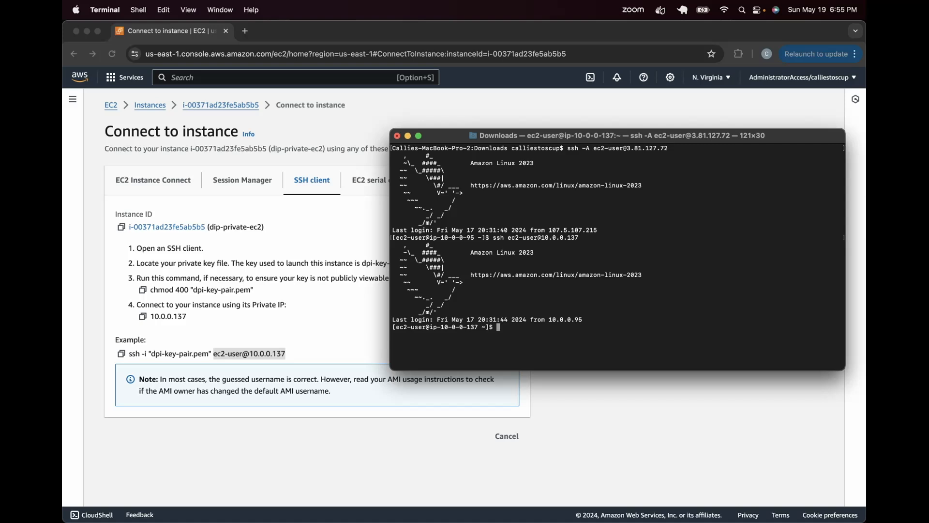
Run curl localhost on the private instance and mark nginx's returned welcome HTML.
{"action": "type", "text": "curl localhost"}
{"action": "key", "text": "Return"}
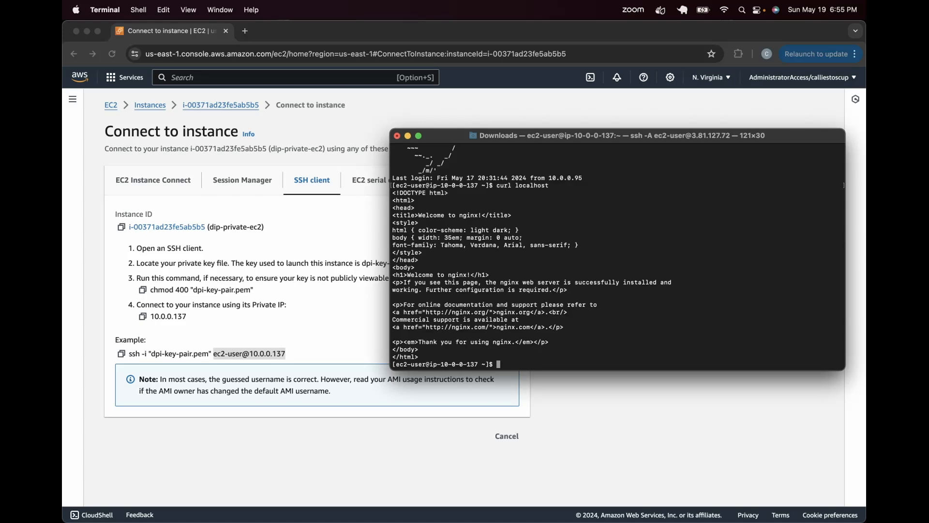
{"action": "left_click_drag", "start_coordinate": [394, 193], "coordinate": [498, 361]}
{"action": "left_click", "coordinate": [438, 261]}
Highlight the welcome heading and the full HTML page returned by curl localhost.
{"action": "left_click_drag", "start_coordinate": [409, 275], "coordinate": [431, 311]}
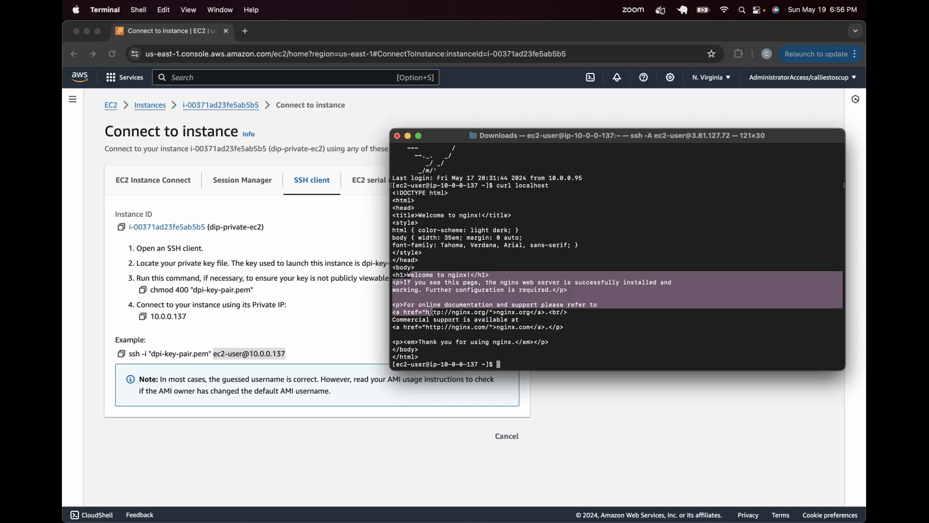
{"action": "left_click", "coordinate": [546, 361]}
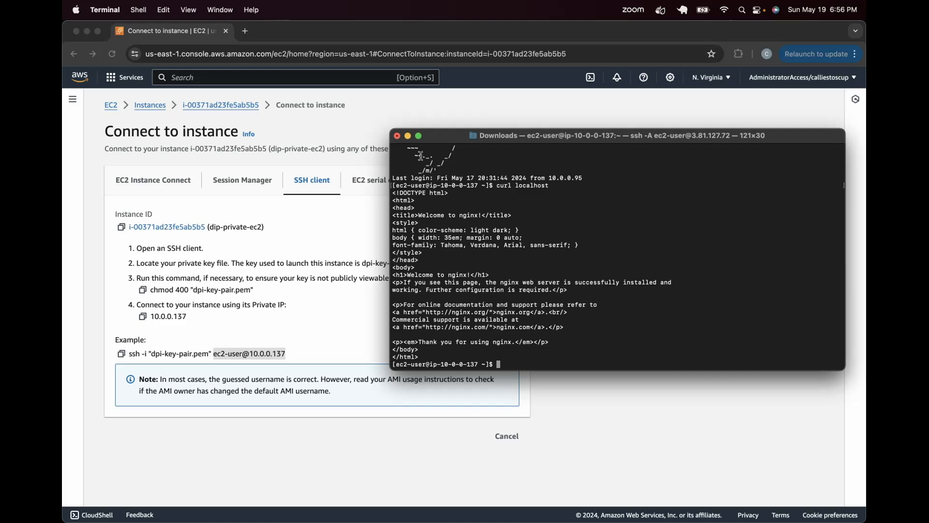
{"action": "left_click_drag", "start_coordinate": [396, 192], "coordinate": [432, 354]}
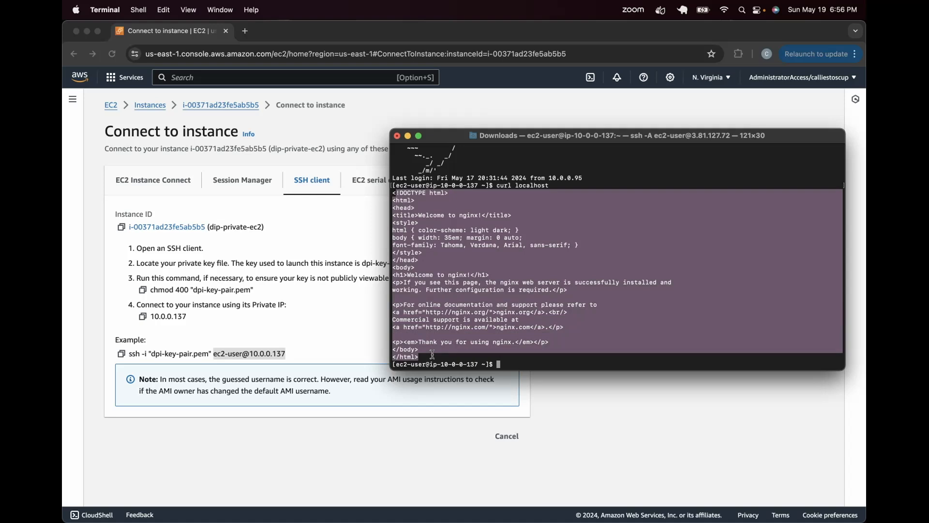
{"action": "left_click", "coordinate": [498, 363]}
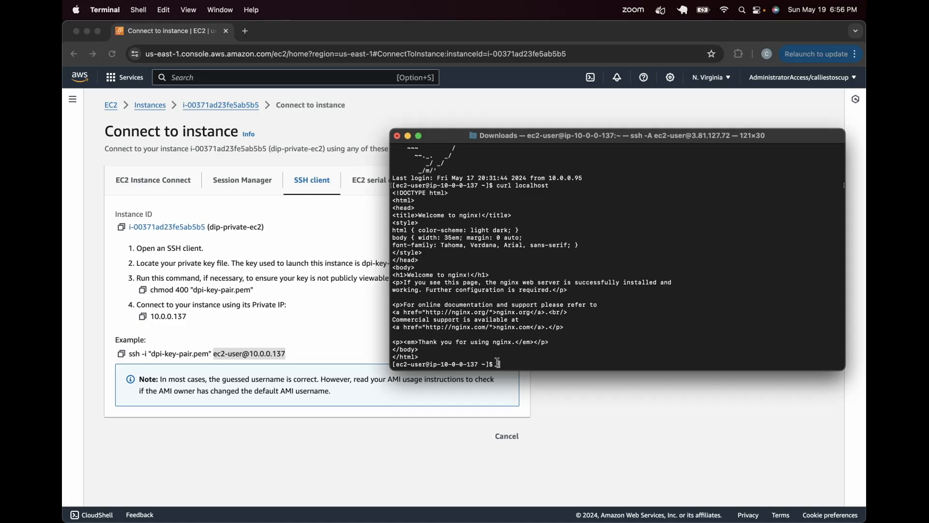
List the home directory with ls and sudo ls, clear the screen, and attempt cd usr.
{"action": "type", "text": "ls"}
{"action": "key", "text": "Return"}
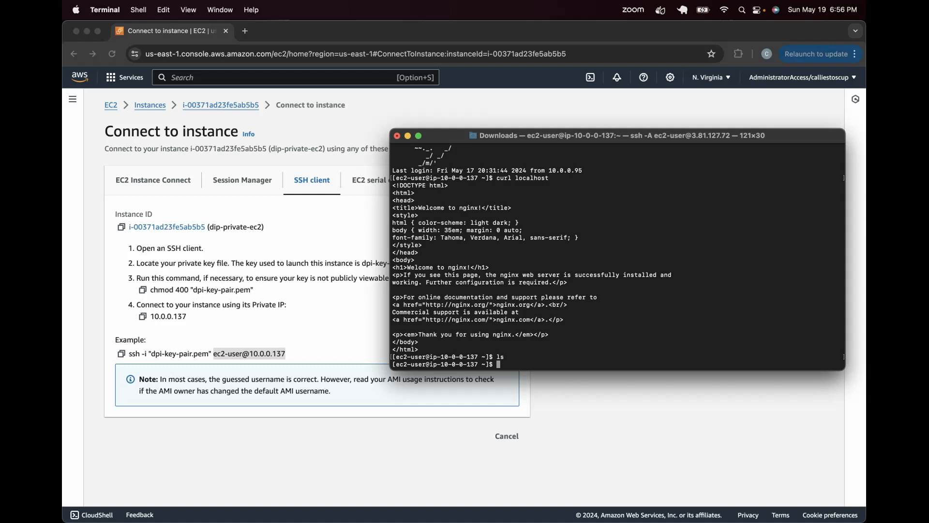
{"action": "type", "text": "sudo ls"}
{"action": "key", "text": "Return"}
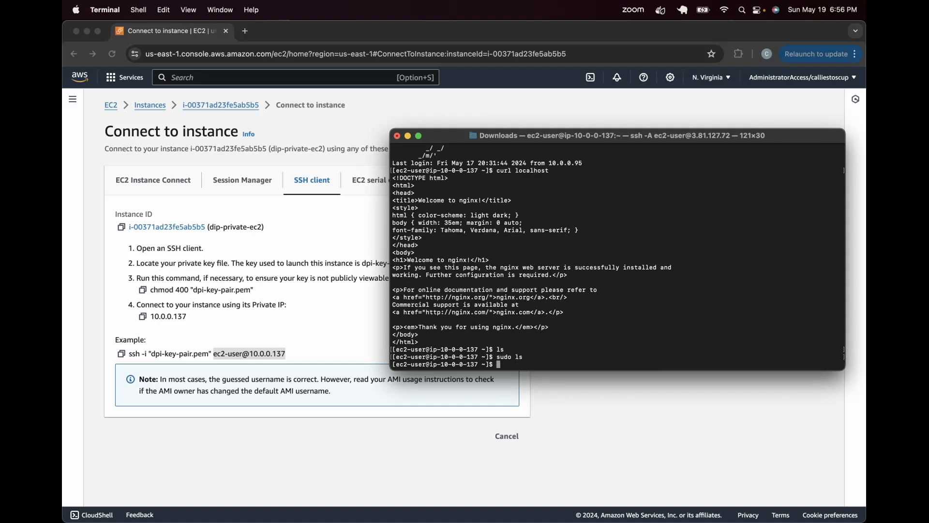
{"action": "type", "text": "clear"}
{"action": "key", "text": "Return"}
{"action": "type", "text": "ls usr"}
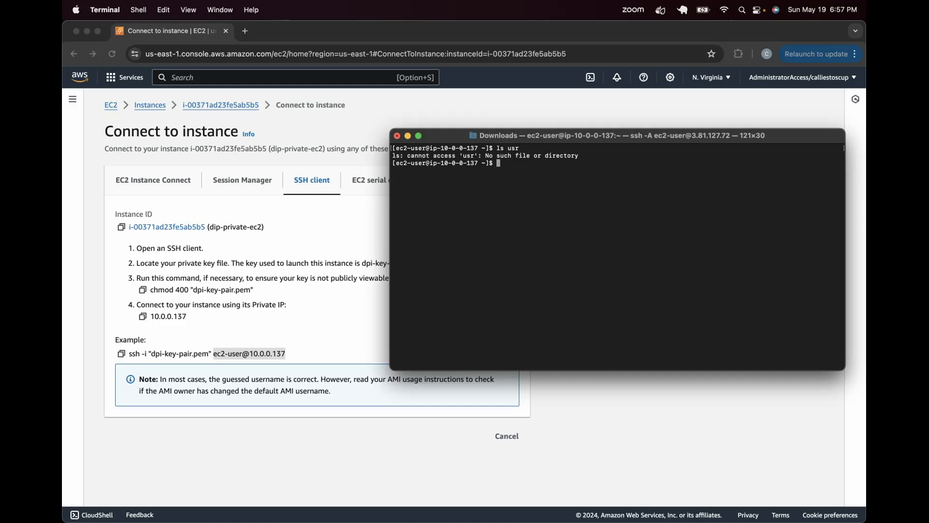
{"action": "type", "text": "clear"}
{"action": "key", "text": "Return"}
{"action": "type", "text": "cd u"}
{"action": "type", "text": "ser"}
{"action": "key", "text": "BackSpace"}
{"action": "key", "text": "BackSpace"}
{"action": "type", "text": "r"}
{"action": "key", "text": "Return"}
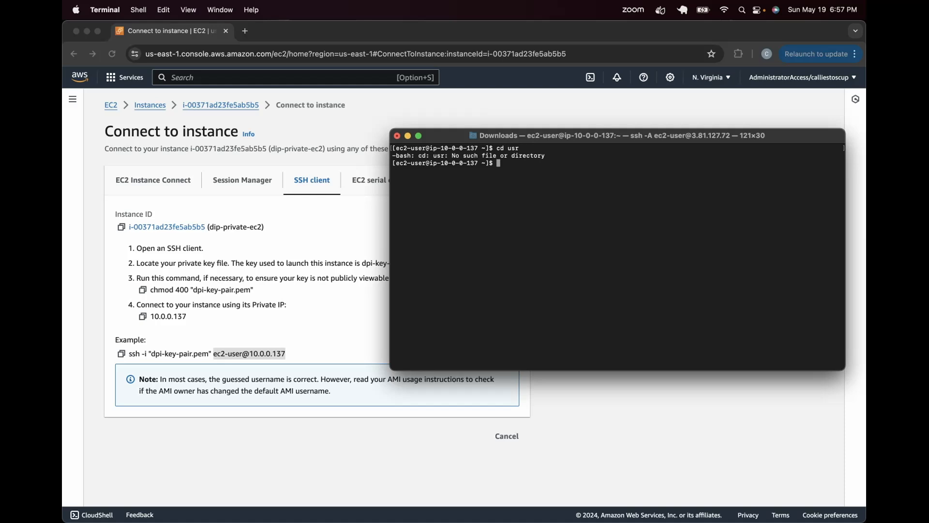
Change into /usr and then share, listing each directory's contents.
{"action": "type", "text": "cd /usr"}
{"action": "key", "text": "Return"}
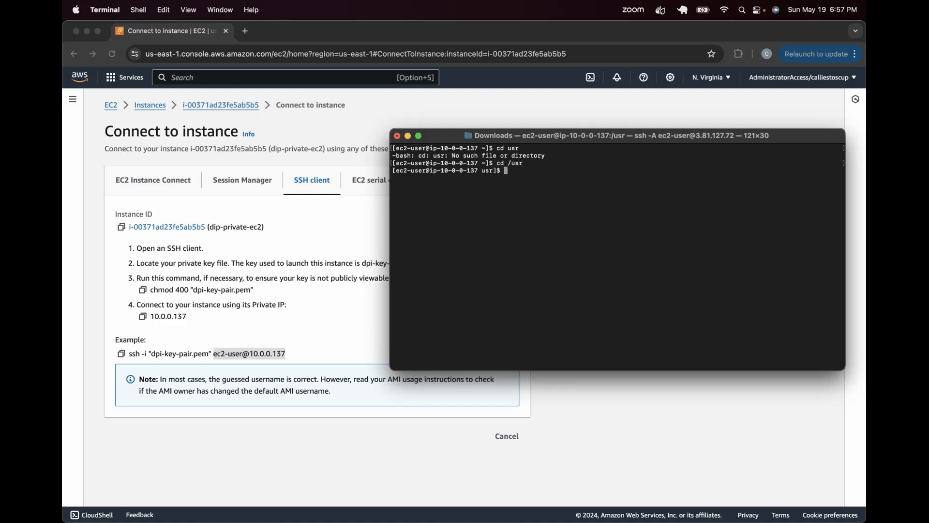
{"action": "type", "text": "ls"}
{"action": "key", "text": "Return"}
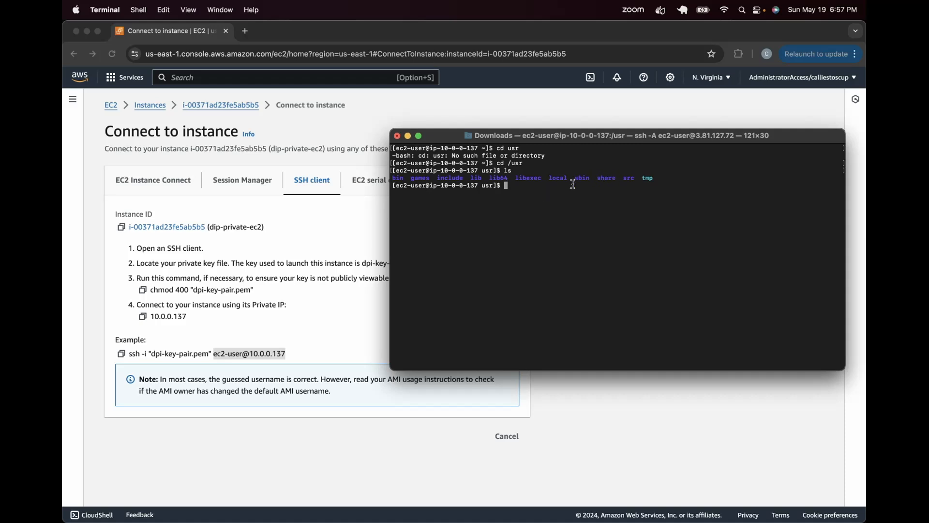
{"action": "type", "text": "cd share"}
{"action": "key", "text": "Return"}
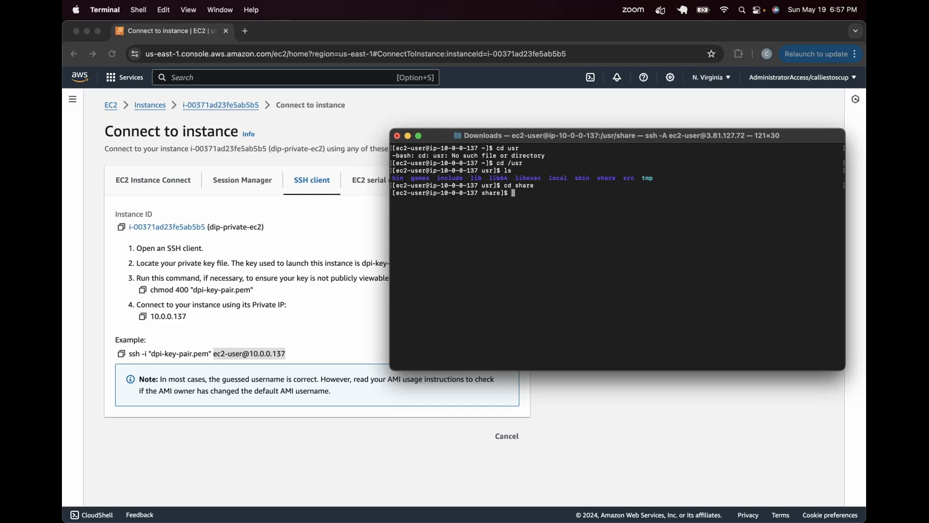
{"action": "type", "text": "ls"}
{"action": "key", "text": "Return"}
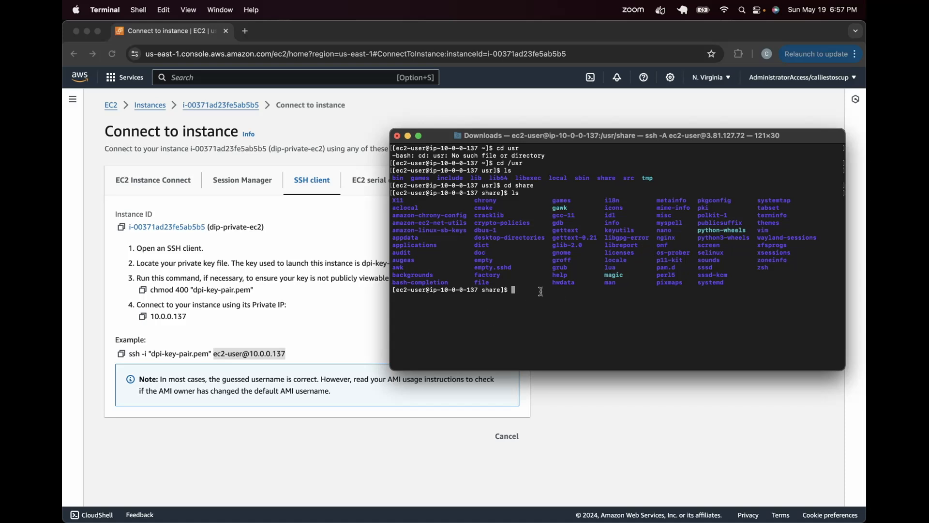
Move into nginx and then html, list the web root, and mark index.html.
{"action": "type", "text": "cd nginx"}
{"action": "key", "text": "Return"}
{"action": "type", "text": "ls"}
{"action": "key", "text": "Return"}
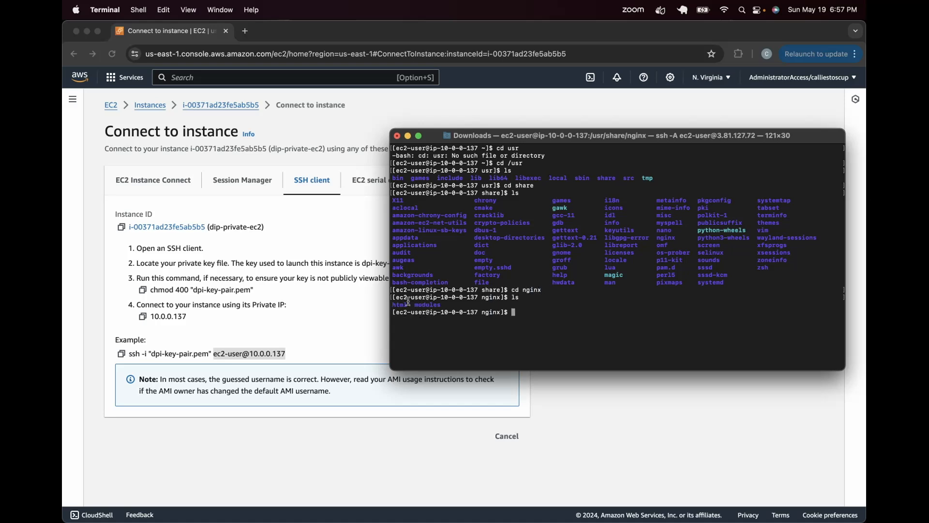
{"action": "type", "text": "cd html"}
{"action": "key", "text": "Return"}
{"action": "type", "text": "ls"}
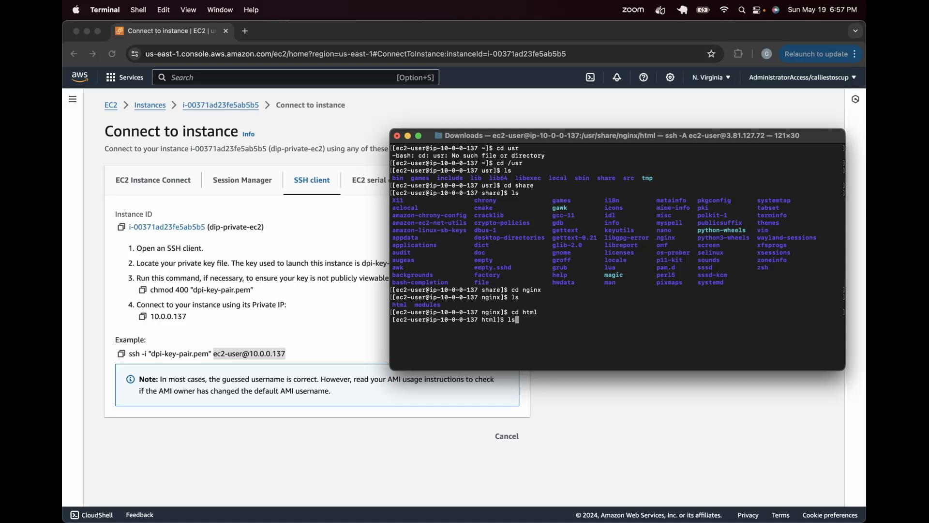
{"action": "key", "text": "Return"}
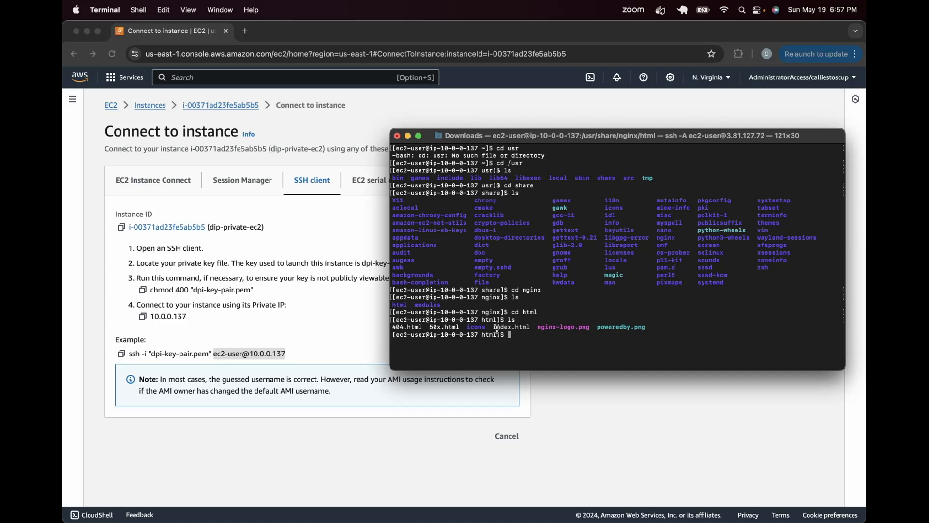
{"action": "left_click_drag", "start_coordinate": [492, 327], "coordinate": [530, 328]}
Open index.html with nano, find it unwritable, and exit the editor.
{"action": "left_click", "coordinate": [542, 338]}
{"action": "type", "text": "nano index.html"}
{"action": "key", "text": "Return"}
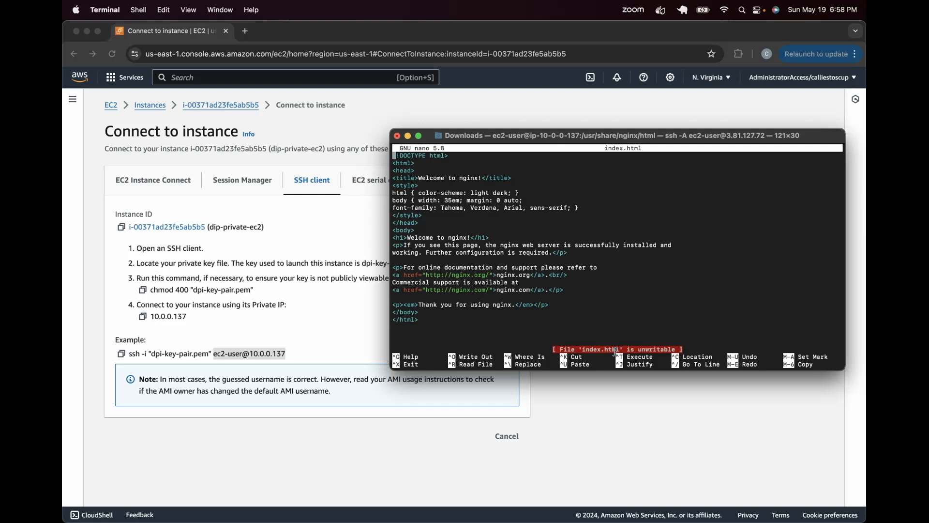
{"action": "key", "text": "ctrl+x"}
Reopen index.html with sudo nano for editing with administrator rights.
{"action": "type", "text": "sudo no"}
{"action": "key", "text": "BackSpace"}
{"action": "type", "text": "ano index.h"}
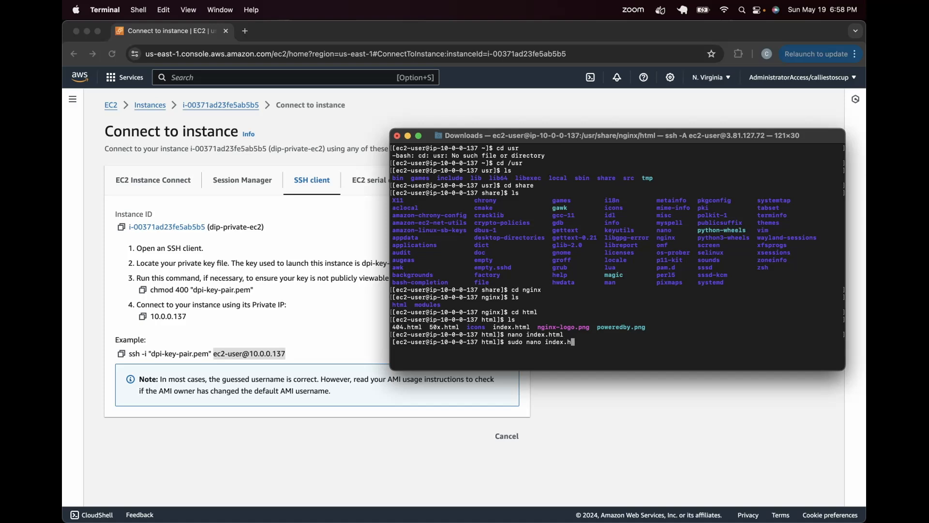
{"action": "key", "text": "Tab"}
{"action": "key", "text": "Return"}
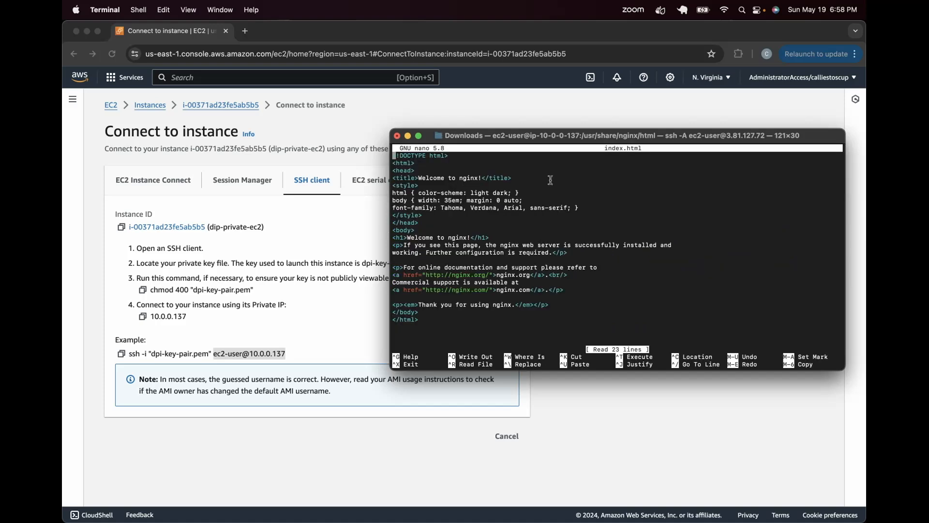
Replace the page title in index.html with 'Yay!'.
{"action": "key", "text": "Down"}
{"action": "key", "text": "Down"}
{"action": "key", "text": "Down"}
{"action": "key", "text": "Down"}
{"action": "key", "text": "Down"}
{"action": "key", "text": "Up"}
{"action": "key", "text": "Up"}
{"action": "key", "text": "Right"}
{"action": "key", "text": "Right"}
{"action": "key", "text": "Right"}
{"action": "key", "text": "Right"}
{"action": "key", "text": "Right"}
{"action": "key", "text": "Right"}
{"action": "key", "text": "Right"}
{"action": "key", "text": "Right"}
{"action": "key", "text": "Right"}
{"action": "key", "text": "Right"}
{"action": "key", "text": "Right"}
{"action": "key", "text": "Right"}
{"action": "key", "text": "Right"}
{"action": "key", "text": "Right"}
{"action": "key", "text": "Right"}
{"action": "key", "text": "Right"}
{"action": "key", "text": "Right"}
{"action": "key", "text": "Right"}
{"action": "key", "text": "Right"}
{"action": "key", "text": "Right"}
{"action": "key", "text": "Right"}
{"action": "key", "text": "Right"}
{"action": "key", "text": "Right"}
{"action": "key", "text": "Right"}
{"action": "key", "text": "BackSpace"}
{"action": "key", "text": "BackSpace"}
{"action": "key", "text": "BackSpace"}
{"action": "key", "text": "BackSpace"}
{"action": "key", "text": "BackSpace"}
{"action": "key", "text": "BackSpace"}
{"action": "key", "text": "BackSpace"}
{"action": "key", "text": "BackSpace"}
{"action": "key", "text": "BackSpace"}
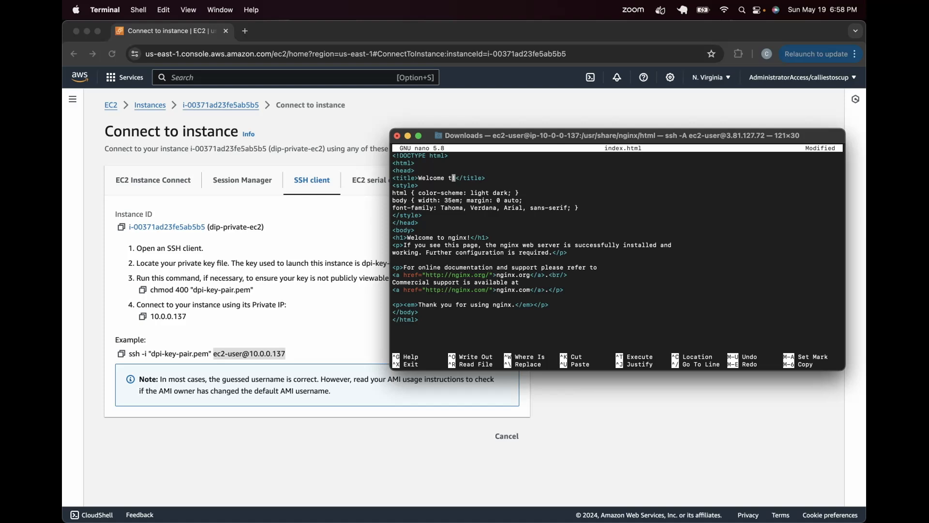
Change the nginx welcome heading to 'I did it'.
{"action": "key", "text": "BackSpace"}
{"action": "key", "text": "BackSpace"}
{"action": "key", "text": "BackSpace"}
{"action": "key", "text": "BackSpace"}
{"action": "key", "text": "BackSpace"}
{"action": "key", "text": "BackSpace"}
{"action": "key", "text": "BackSpace"}
{"action": "key", "text": "BackSpace"}
{"action": "type", "text": "Yay!"}
{"action": "key", "text": "Down"}
{"action": "key", "text": "Down"}
{"action": "key", "text": "Down"}
{"action": "key", "text": "Down"}
{"action": "key", "text": "Down"}
{"action": "key", "text": "Down"}
{"action": "key", "text": "Down"}
Replace the default paragraph with 'you successfully completed the first challenge in the deploy in public workshop.'.
{"action": "key", "text": "Down"}
{"action": "key", "text": "Right"}
{"action": "key", "text": "Right"}
{"action": "key", "text": "Right"}
{"action": "key", "text": "Right"}
{"action": "key", "text": "Right"}
{"action": "key", "text": "Right"}
{"action": "key", "text": "Right"}
{"action": "key", "text": "Right"}
{"action": "key", "text": "Right"}
{"action": "key", "text": "Right"}
{"action": "key", "text": "Right"}
{"action": "key", "text": "Right"}
{"action": "key", "text": "Right"}
{"action": "key", "text": "Right"}
{"action": "key", "text": "BackSpace"}
{"action": "key", "text": "BackSpace"}
{"action": "key", "text": "BackSpace"}
{"action": "key", "text": "BackSpace"}
{"action": "key", "text": "BackSpace"}
{"action": "key", "text": "BackSpace"}
{"action": "key", "text": "BackSpace"}
{"action": "key", "text": "BackSpace"}
{"action": "key", "text": "BackSpace"}
{"action": "key", "text": "BackSpace"}
{"action": "key", "text": "BackSpace"}
{"action": "key", "text": "BackSpace"}
{"action": "key", "text": "BackSpace"}
{"action": "key", "text": "BackSpace"}
{"action": "key", "text": "BackSpace"}
{"action": "key", "text": "BackSpace"}
{"action": "type", "text": "I did it"}
{"action": "key", "text": "Down"}
{"action": "key", "text": "Down"}
{"action": "key", "text": "Right"}
{"action": "key", "text": "Right"}
{"action": "key", "text": "Right"}
{"action": "key", "text": "Right"}
{"action": "key", "text": "Right"}
{"action": "key", "text": "Right"}
{"action": "key", "text": "Right"}
{"action": "key", "text": "Right"}
{"action": "key", "text": "Right"}
{"action": "key", "text": "Right"}
{"action": "key", "text": "Right"}
{"action": "key", "text": "Right"}
{"action": "key", "text": "Right"}
{"action": "key", "text": "Right"}
{"action": "key", "text": "Right"}
{"action": "key", "text": "Right"}
{"action": "key", "text": "Right"}
{"action": "key", "text": "Right"}
{"action": "key", "text": "Right"}
{"action": "key", "text": "Right"}
{"action": "key", "text": "Right"}
{"action": "key", "text": "Right"}
{"action": "key", "text": "Right"}
{"action": "key", "text": "Right"}
{"action": "key", "text": "Right"}
{"action": "key", "text": "Right"}
{"action": "key", "text": "Right"}
{"action": "key", "text": "BackSpace"}
{"action": "key", "text": "BackSpace"}
{"action": "key", "text": "BackSpace"}
{"action": "key", "text": "BackSpace"}
{"action": "key", "text": "BackSpace"}
{"action": "key", "text": "BackSpace"}
{"action": "key", "text": "BackSpace"}
{"action": "key", "text": "BackSpace"}
{"action": "key", "text": "BackSpace"}
{"action": "key", "text": "BackSpace"}
{"action": "key", "text": "BackSpace"}
{"action": "key", "text": "BackSpace"}
{"action": "key", "text": "BackSpace"}
{"action": "key", "text": "BackSpace"}
{"action": "key", "text": "BackSpace"}
{"action": "key", "text": "BackSpace"}
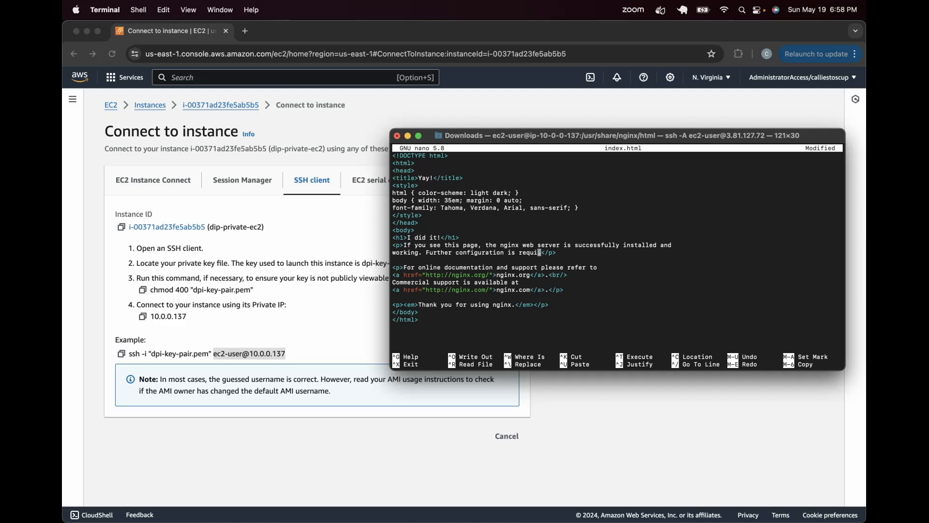
{"action": "key", "text": "BackSpace"}
{"action": "key", "text": "BackSpace"}
{"action": "key", "text": "BackSpace"}
{"action": "key", "text": "BackSpace"}
{"action": "key", "text": "BackSpace"}
{"action": "key", "text": "BackSpace"}
{"action": "key", "text": "BackSpace"}
{"action": "key", "text": "BackSpace"}
{"action": "key", "text": "BackSpace"}
{"action": "key", "text": "BackSpace"}
{"action": "key", "text": "BackSpace"}
{"action": "key", "text": "BackSpace"}
{"action": "key", "text": "BackSpace"}
{"action": "key", "text": "BackSpace"}
{"action": "key", "text": "BackSpace"}
{"action": "key", "text": "BackSpace"}
{"action": "key", "text": "BackSpace"}
{"action": "key", "text": "BackSpace"}
{"action": "key", "text": "BackSpace"}
{"action": "key", "text": "BackSpace"}
{"action": "key", "text": "BackSpace"}
{"action": "key", "text": "BackSpace"}
{"action": "key", "text": "BackSpace"}
{"action": "key", "text": "BackSpace"}
{"action": "key", "text": "BackSpace"}
{"action": "key", "text": "BackSpace"}
{"action": "key", "text": "BackSpace"}
{"action": "key", "text": "BackSpace"}
{"action": "key", "text": "BackSpace"}
{"action": "key", "text": "BackSpace"}
{"action": "key", "text": "BackSpace"}
{"action": "key", "text": "BackSpace"}
{"action": "key", "text": "BackSpace"}
{"action": "key", "text": "BackSpace"}
{"action": "key", "text": "BackSpace"}
{"action": "key", "text": "BackSpace"}
{"action": "key", "text": "BackSpace"}
{"action": "key", "text": "BackSpace"}
{"action": "key", "text": "BackSpace"}
{"action": "key", "text": "BackSpace"}
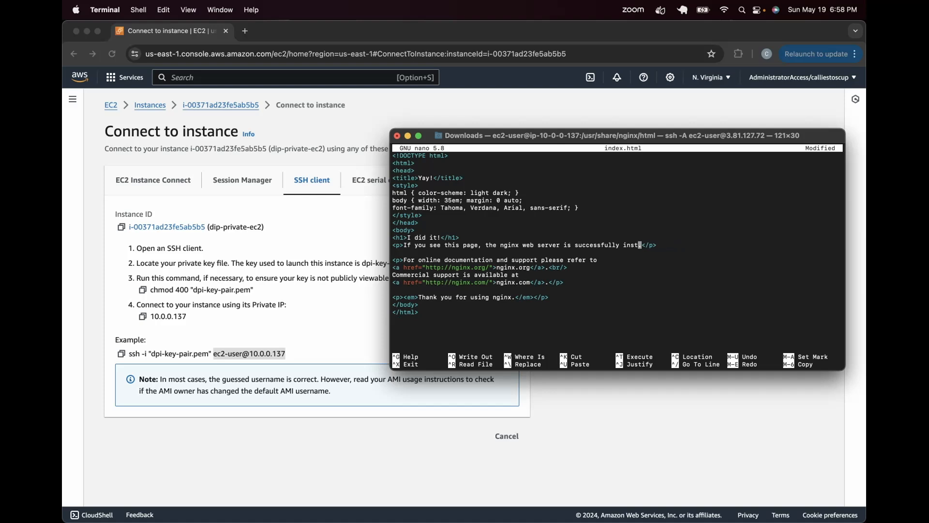
{"action": "key", "text": "BackSpace"}
{"action": "key", "text": "BackSpace"}
{"action": "key", "text": "BackSpace"}
{"action": "key", "text": "BackSpace"}
{"action": "key", "text": "BackSpace"}
{"action": "key", "text": "BackSpace"}
{"action": "key", "text": "BackSpace"}
{"action": "key", "text": "BackSpace"}
{"action": "key", "text": "BackSpace"}
{"action": "key", "text": "BackSpace"}
{"action": "key", "text": "BackSpace"}
{"action": "key", "text": "BackSpace"}
{"action": "key", "text": "BackSpace"}
{"action": "key", "text": "BackSpace"}
{"action": "key", "text": "BackSpace"}
{"action": "key", "text": "BackSpace"}
{"action": "key", "text": "BackSpace"}
{"action": "key", "text": "BackSpace"}
{"action": "key", "text": "BackSpace"}
{"action": "key", "text": "BackSpace"}
{"action": "key", "text": "BackSpace"}
{"action": "key", "text": "BackSpace"}
{"action": "key", "text": "BackSpace"}
{"action": "key", "text": "BackSpace"}
{"action": "key", "text": "BackSpace"}
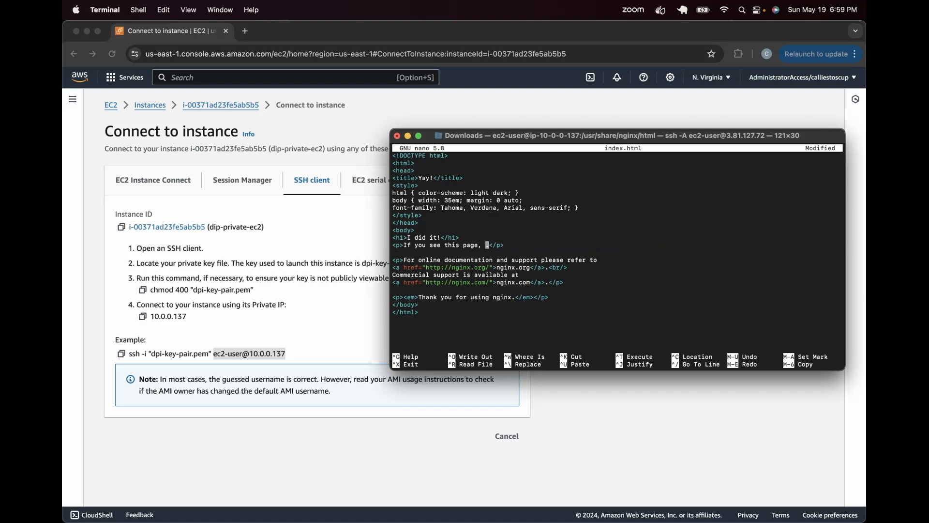
{"action": "type", "text": "you success"}
{"action": "type", "text": "fully completed"}
{"action": "type", "text": " the first chall"}
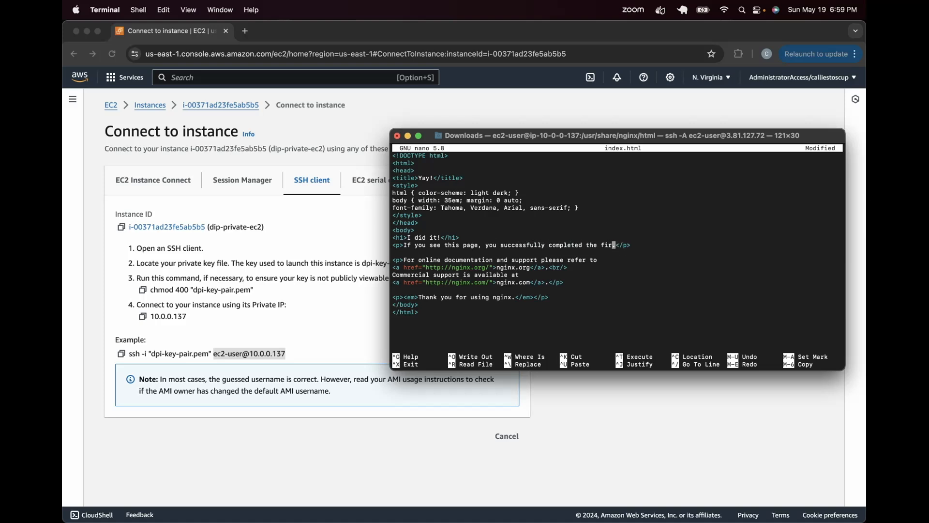
{"action": "type", "text": "enge in the deploy "}
{"action": "type", "text": "in public works"}
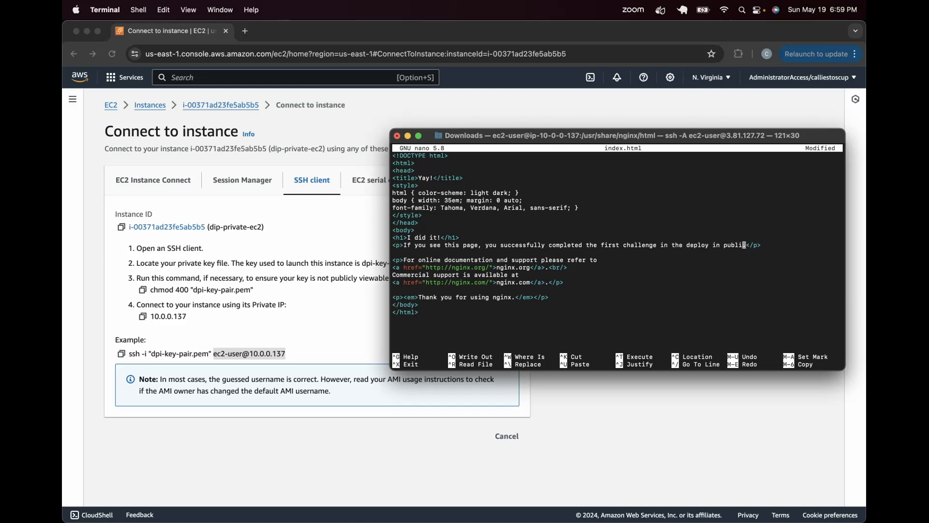
{"action": "type", "text": "hop."}
Delete the nginx.org documentation and commercial support paragraphs, keeping the thank-you line.
{"action": "key", "text": "Down"}
{"action": "key", "text": "Down"}
{"action": "key", "text": "Down"}
{"action": "key", "text": "Down"}
{"action": "key", "text": "Down"}
{"action": "key", "text": "Down"}
{"action": "key", "text": "Left"}
{"action": "key", "text": "Left"}
{"action": "key", "text": "BackSpace"}
{"action": "key", "text": "BackSpace"}
{"action": "key", "text": "BackSpace"}
{"action": "key", "text": "BackSpace"}
{"action": "key", "text": "BackSpace"}
{"action": "key", "text": "BackSpace"}
{"action": "key", "text": "BackSpace"}
{"action": "key", "text": "BackSpace"}
{"action": "key", "text": "BackSpace"}
{"action": "key", "text": "BackSpace"}
{"action": "key", "text": "BackSpace"}
{"action": "key", "text": "BackSpace"}
{"action": "key", "text": "BackSpace"}
{"action": "key", "text": "BackSpace"}
{"action": "key", "text": "BackSpace"}
{"action": "key", "text": "BackSpace"}
{"action": "key", "text": "BackSpace"}
{"action": "key", "text": "BackSpace"}
{"action": "key", "text": "BackSpace"}
{"action": "key", "text": "BackSpace"}
{"action": "key", "text": "BackSpace"}
{"action": "key", "text": "BackSpace"}
{"action": "key", "text": "BackSpace"}
{"action": "key", "text": "BackSpace"}
{"action": "key", "text": "BackSpace"}
{"action": "key", "text": "BackSpace"}
{"action": "key", "text": "BackSpace"}
{"action": "key", "text": "BackSpace"}
{"action": "key", "text": "BackSpace"}
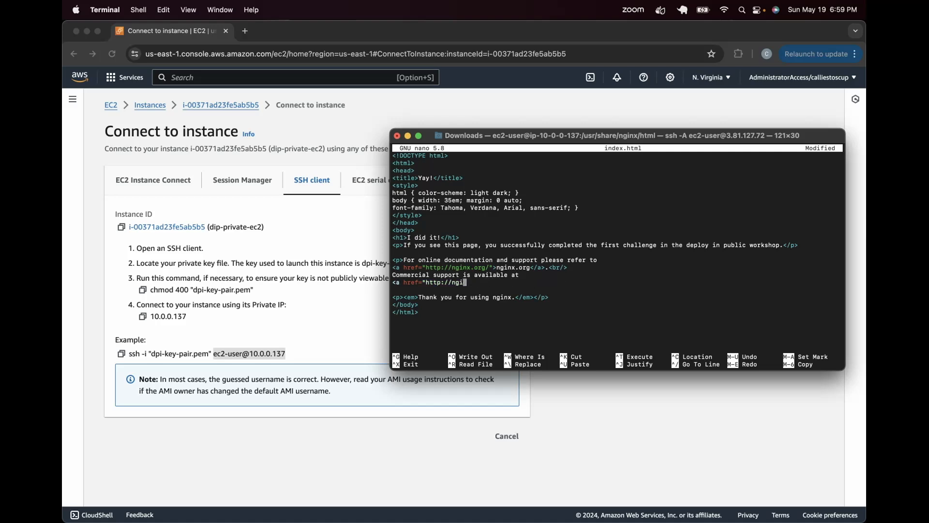
{"action": "key", "text": "BackSpace"}
{"action": "key", "text": "BackSpace"}
{"action": "key", "text": "BackSpace"}
{"action": "key", "text": "BackSpace"}
{"action": "key", "text": "BackSpace"}
{"action": "key", "text": "BackSpace"}
{"action": "key", "text": "BackSpace"}
{"action": "key", "text": "BackSpace"}
{"action": "key", "text": "BackSpace"}
{"action": "key", "text": "BackSpace"}
{"action": "key", "text": "BackSpace"}
{"action": "key", "text": "BackSpace"}
{"action": "key", "text": "BackSpace"}
{"action": "key", "text": "BackSpace"}
{"action": "key", "text": "BackSpace"}
{"action": "key", "text": "BackSpace"}
{"action": "key", "text": "BackSpace"}
{"action": "key", "text": "BackSpace"}
{"action": "key", "text": "BackSpace"}
{"action": "key", "text": "BackSpace"}
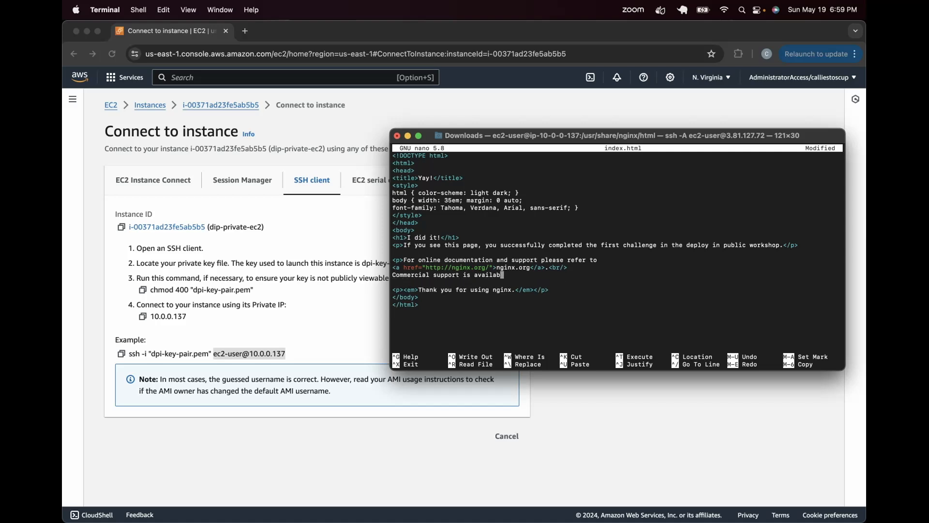
{"action": "key", "text": "BackSpace"}
{"action": "key", "text": "BackSpace"}
{"action": "key", "text": "BackSpace"}
{"action": "key", "text": "BackSpace"}
{"action": "key", "text": "BackSpace"}
{"action": "key", "text": "BackSpace"}
{"action": "key", "text": "BackSpace"}
{"action": "key", "text": "BackSpace"}
{"action": "key", "text": "BackSpace"}
{"action": "key", "text": "BackSpace"}
{"action": "key", "text": "BackSpace"}
{"action": "key", "text": "BackSpace"}
{"action": "key", "text": "BackSpace"}
{"action": "key", "text": "BackSpace"}
{"action": "key", "text": "BackSpace"}
{"action": "key", "text": "BackSpace"}
{"action": "key", "text": "BackSpace"}
{"action": "key", "text": "BackSpace"}
{"action": "key", "text": "BackSpace"}
{"action": "key", "text": "BackSpace"}
{"action": "key", "text": "BackSpace"}
{"action": "key", "text": "BackSpace"}
{"action": "key", "text": "BackSpace"}
{"action": "key", "text": "BackSpace"}
{"action": "key", "text": "BackSpace"}
{"action": "key", "text": "BackSpace"}
{"action": "key", "text": "BackSpace"}
{"action": "key", "text": "BackSpace"}
{"action": "key", "text": "BackSpace"}
{"action": "key", "text": "BackSpace"}
{"action": "key", "text": "BackSpace"}
{"action": "key", "text": "BackSpace"}
{"action": "key", "text": "BackSpace"}
{"action": "key", "text": "BackSpace"}
{"action": "key", "text": "BackSpace"}
{"action": "key", "text": "BackSpace"}
{"action": "key", "text": "BackSpace"}
{"action": "key", "text": "BackSpace"}
{"action": "key", "text": "BackSpace"}
{"action": "key", "text": "BackSpace"}
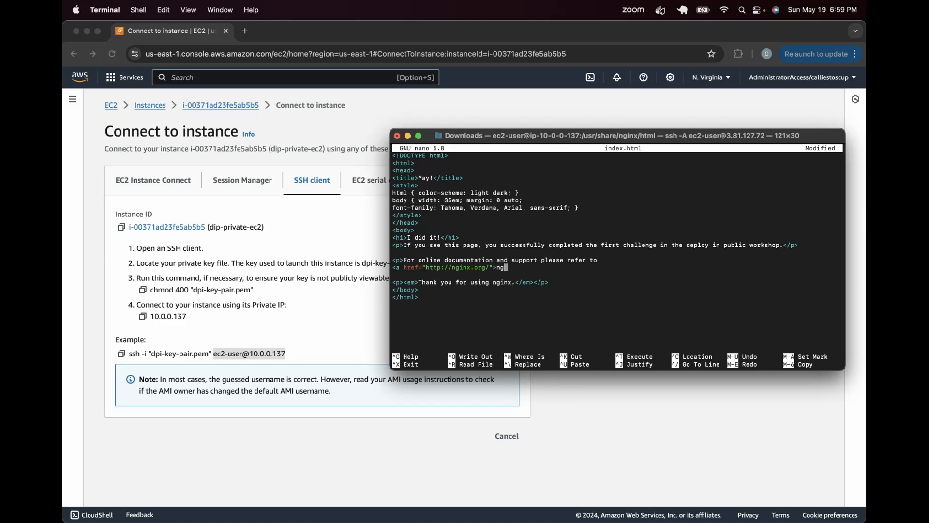
{"action": "key", "text": "BackSpace"}
{"action": "key", "text": "BackSpace"}
{"action": "key", "text": "BackSpace"}
{"action": "key", "text": "BackSpace"}
{"action": "key", "text": "BackSpace"}
{"action": "key", "text": "BackSpace"}
{"action": "key", "text": "BackSpace"}
{"action": "key", "text": "BackSpace"}
{"action": "key", "text": "BackSpace"}
{"action": "key", "text": "BackSpace"}
{"action": "key", "text": "BackSpace"}
{"action": "key", "text": "BackSpace"}
{"action": "key", "text": "BackSpace"}
{"action": "key", "text": "BackSpace"}
{"action": "key", "text": "BackSpace"}
{"action": "key", "text": "BackSpace"}
{"action": "key", "text": "BackSpace"}
{"action": "key", "text": "BackSpace"}
{"action": "key", "text": "BackSpace"}
{"action": "key", "text": "BackSpace"}
{"action": "key", "text": "BackSpace"}
{"action": "key", "text": "BackSpace"}
{"action": "key", "text": "BackSpace"}
{"action": "key", "text": "BackSpace"}
{"action": "key", "text": "BackSpace"}
{"action": "key", "text": "BackSpace"}
{"action": "key", "text": "BackSpace"}
{"action": "key", "text": "BackSpace"}
{"action": "key", "text": "BackSpace"}
{"action": "key", "text": "BackSpace"}
{"action": "key", "text": "BackSpace"}
{"action": "key", "text": "BackSpace"}
{"action": "key", "text": "BackSpace"}
{"action": "key", "text": "BackSpace"}
{"action": "key", "text": "BackSpace"}
{"action": "key", "text": "BackSpace"}
{"action": "key", "text": "BackSpace"}
{"action": "key", "text": "BackSpace"}
{"action": "key", "text": "BackSpace"}
{"action": "key", "text": "BackSpace"}
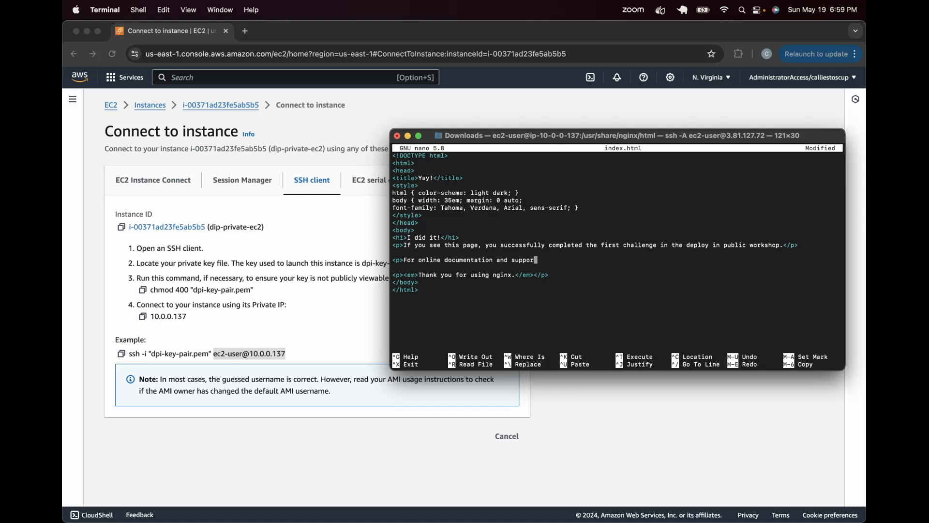
{"action": "key", "text": "BackSpace"}
{"action": "key", "text": "BackSpace"}
{"action": "key", "text": "BackSpace"}
{"action": "key", "text": "BackSpace"}
{"action": "key", "text": "BackSpace"}
{"action": "key", "text": "BackSpace"}
{"action": "key", "text": "BackSpace"}
{"action": "key", "text": "BackSpace"}
{"action": "key", "text": "BackSpace"}
{"action": "key", "text": "BackSpace"}
{"action": "key", "text": "BackSpace"}
{"action": "key", "text": "BackSpace"}
{"action": "key", "text": "BackSpace"}
{"action": "key", "text": "BackSpace"}
{"action": "key", "text": "BackSpace"}
{"action": "key", "text": "BackSpace"}
{"action": "key", "text": "BackSpace"}
{"action": "key", "text": "BackSpace"}
{"action": "key", "text": "BackSpace"}
{"action": "key", "text": "BackSpace"}
{"action": "key", "text": "BackSpace"}
{"action": "key", "text": "BackSpace"}
{"action": "key", "text": "BackSpace"}
{"action": "key", "text": "BackSpace"}
{"action": "key", "text": "BackSpace"}
{"action": "key", "text": "BackSpace"}
{"action": "key", "text": "BackSpace"}
{"action": "key", "text": "BackSpace"}
{"action": "key", "text": "BackSpace"}
{"action": "key", "text": "BackSpace"}
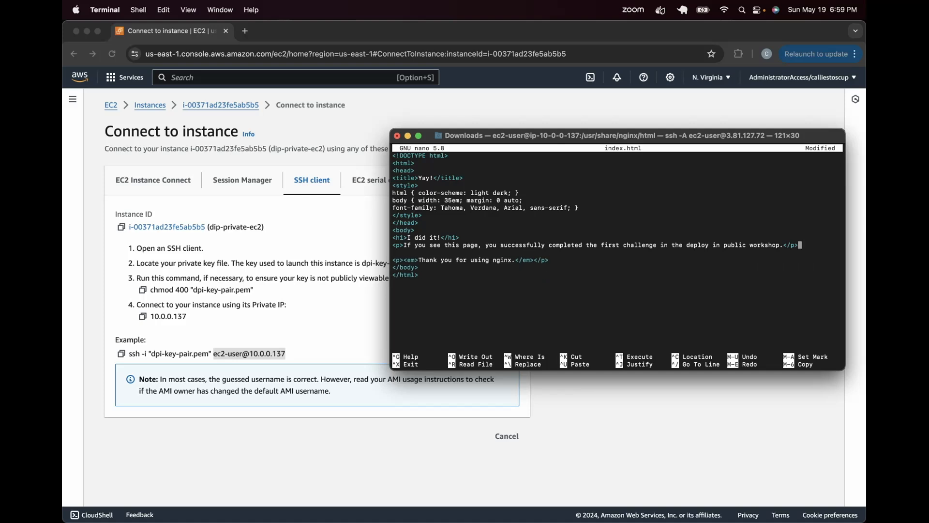
{"action": "key", "text": "Down"}
{"action": "key", "text": "Down"}
{"action": "key", "text": "Down"}
Change the closing line to 'Congrats!' and the heading to 'You did it!'.
{"action": "key", "text": "Up"}
{"action": "key", "text": "Left"}
{"action": "key", "text": "Left"}
{"action": "key", "text": "Left"}
{"action": "key", "text": "Left"}
{"action": "key", "text": "Left"}
{"action": "key", "text": "Left"}
{"action": "key", "text": "Left"}
{"action": "key", "text": "Left"}
{"action": "key", "text": "Left"}
{"action": "key", "text": "BackSpace"}
{"action": "key", "text": "BackSpace"}
{"action": "key", "text": "BackSpace"}
{"action": "key", "text": "BackSpace"}
{"action": "key", "text": "BackSpace"}
{"action": "key", "text": "BackSpace"}
{"action": "key", "text": "BackSpace"}
{"action": "key", "text": "BackSpace"}
{"action": "key", "text": "BackSpace"}
{"action": "key", "text": "BackSpace"}
{"action": "key", "text": "BackSpace"}
{"action": "key", "text": "BackSpace"}
{"action": "key", "text": "BackSpace"}
{"action": "key", "text": "BackSpace"}
{"action": "key", "text": "BackSpace"}
{"action": "key", "text": "BackSpace"}
{"action": "key", "text": "BackSpace"}
{"action": "key", "text": "BackSpace"}
{"action": "key", "text": "BackSpace"}
{"action": "key", "text": "BackSpace"}
{"action": "key", "text": "BackSpace"}
{"action": "key", "text": "BackSpace"}
{"action": "key", "text": "BackSpace"}
{"action": "key", "text": "BackSpace"}
{"action": "key", "text": "BackSpace"}
{"action": "key", "text": "BackSpace"}
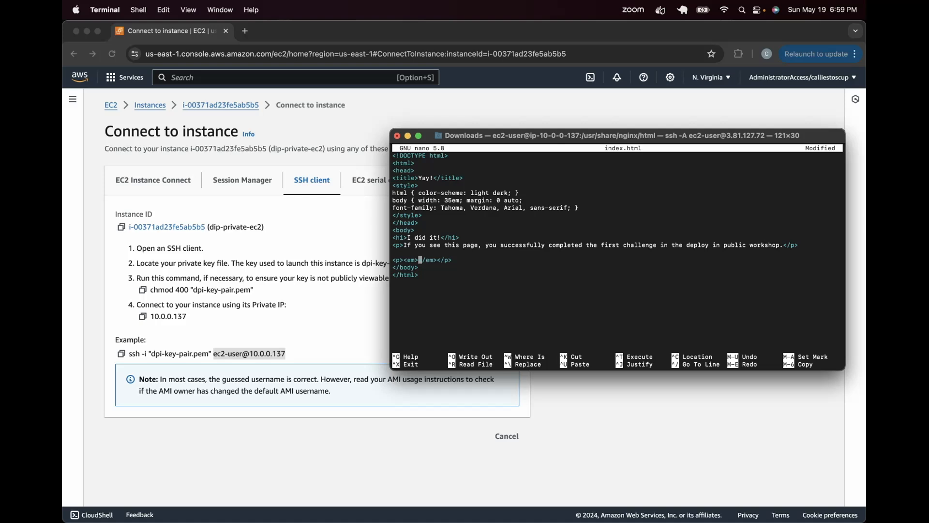
{"action": "type", "text": "Congrats!"}
{"action": "key", "text": "Up"}
{"action": "key", "text": "Up"}
{"action": "key", "text": "Up"}
{"action": "key", "text": "Left"}
{"action": "key", "text": "Left"}
{"action": "key", "text": "Left"}
{"action": "key", "text": "Left"}
{"action": "key", "text": "Left"}
{"action": "key", "text": "Left"}
{"action": "key", "text": "Left"}
{"action": "key", "text": "Left"}
{"action": "key", "text": "Left"}
{"action": "key", "text": "Left"}
{"action": "key", "text": "BackSpace"}
{"action": "key", "text": "BackSpace"}
{"action": "type", "text": "You"}
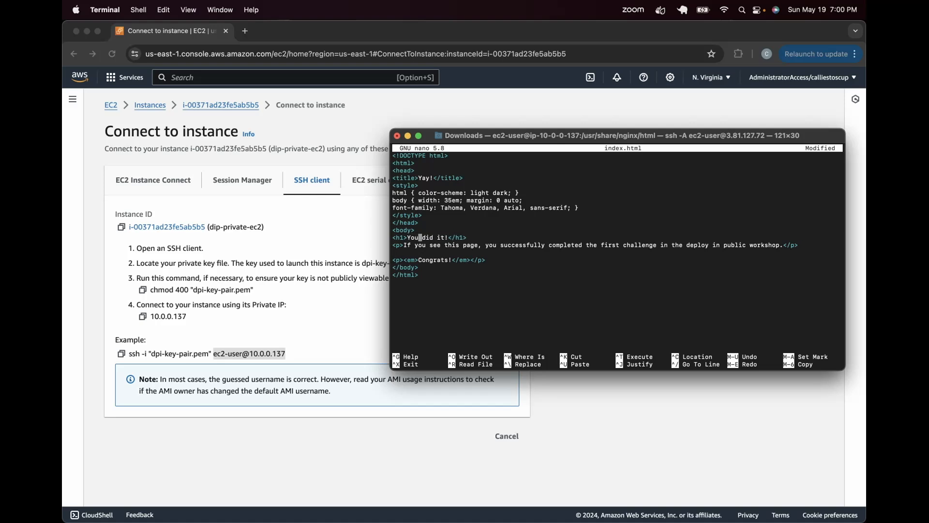
Save index.html and exit nano.
{"action": "key", "text": "ctrl+c"}
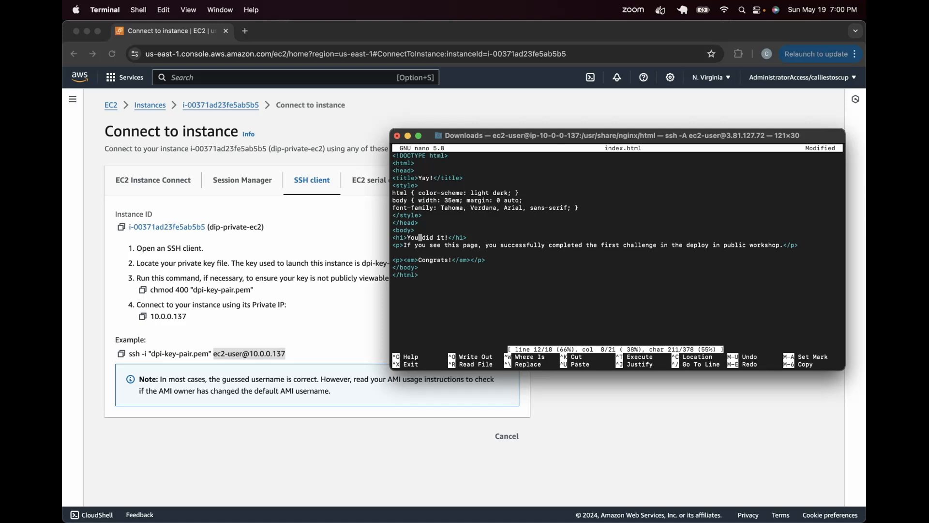
{"action": "key", "text": "ctrl+x"}
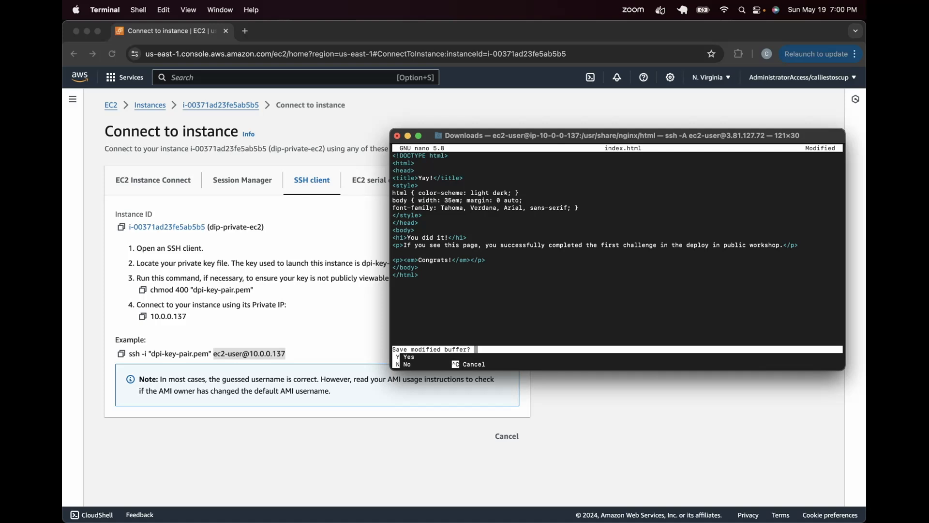
{"action": "key", "text": "y"}
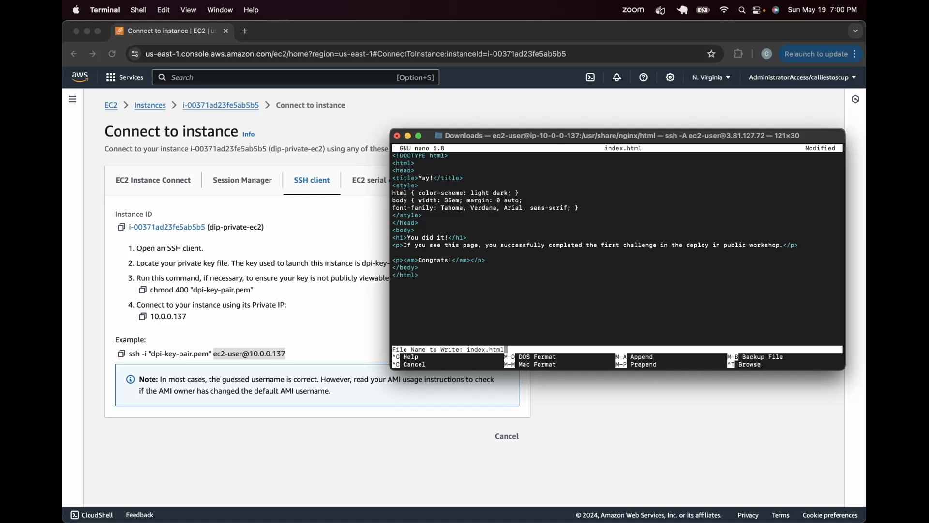
{"action": "key", "text": "Return"}
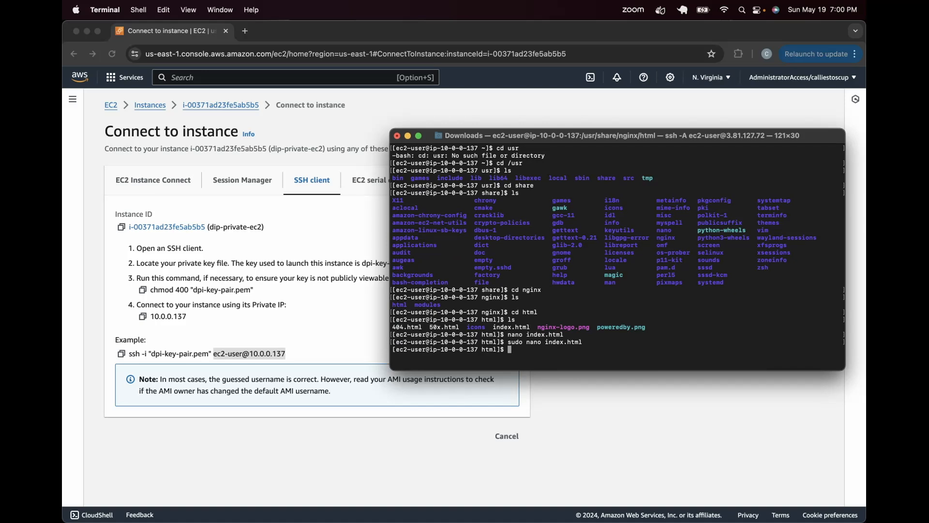
Run curl localhost and review the returned 'You did it!' page HTML.
{"action": "type", "text": "curl localho"}
{"action": "type", "text": "st"}
{"action": "key", "text": "Return"}
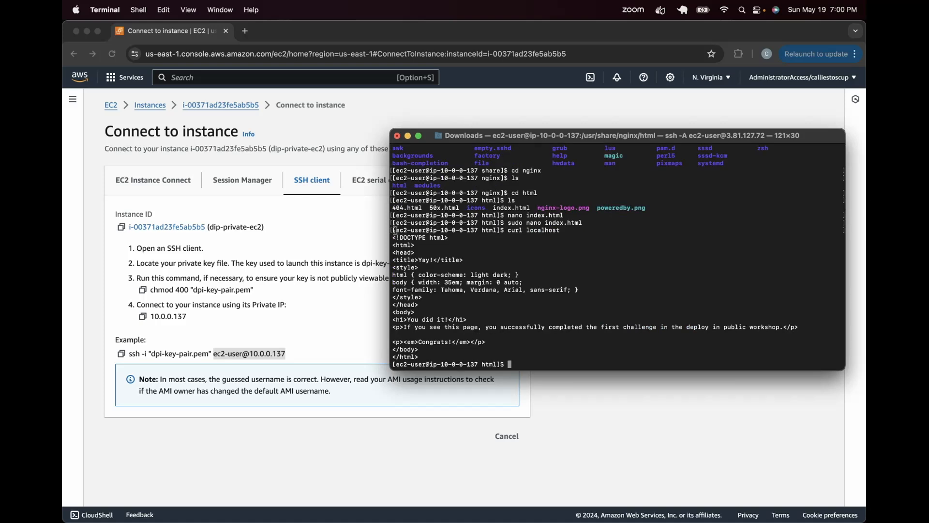
{"action": "left_click_drag", "start_coordinate": [394, 237], "coordinate": [473, 363]}
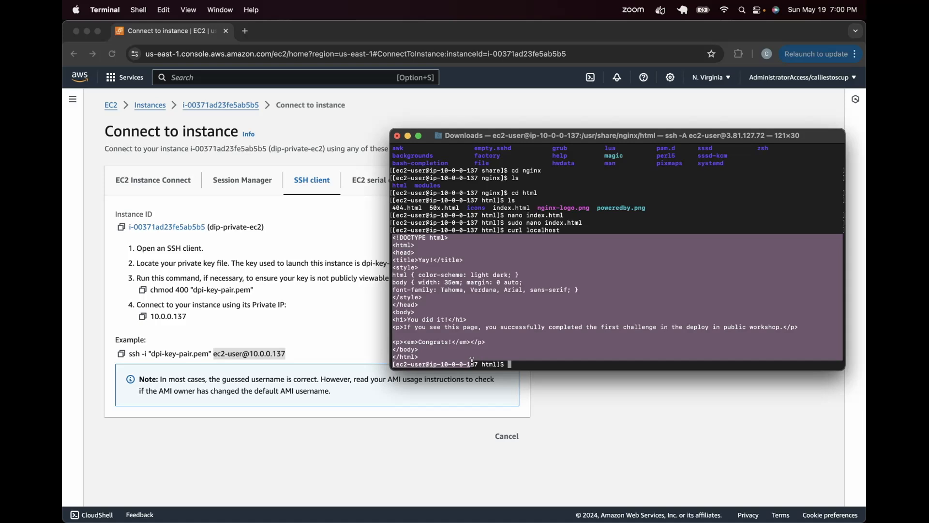
{"action": "left_click", "coordinate": [538, 359]}
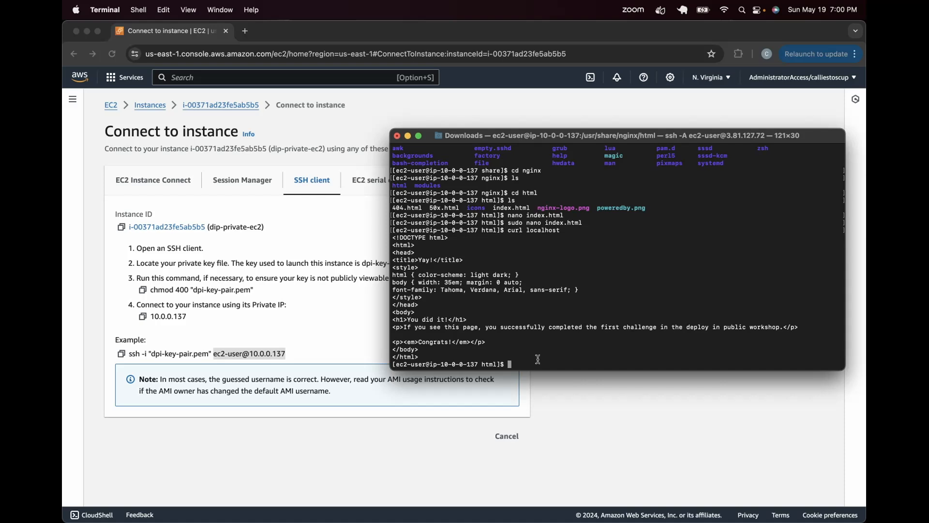
Open the dip-public-ec2 instance summary from the Instances list.
{"action": "left_click", "coordinate": [254, 218]}
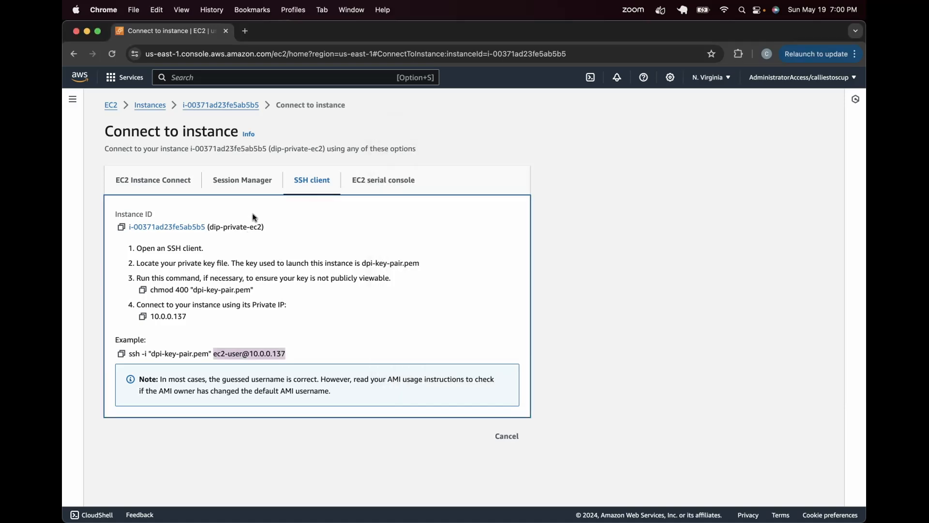
{"action": "left_click", "coordinate": [143, 106]}
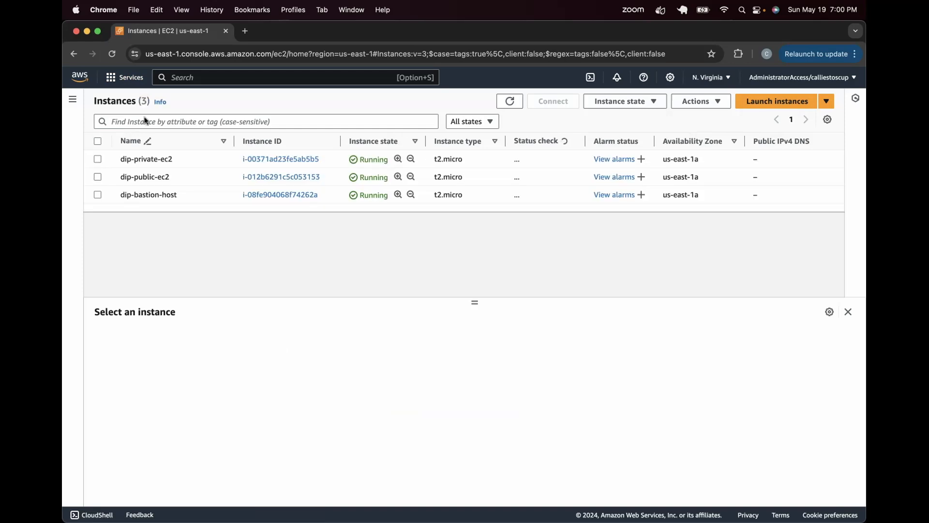
{"action": "left_click", "coordinate": [307, 177]}
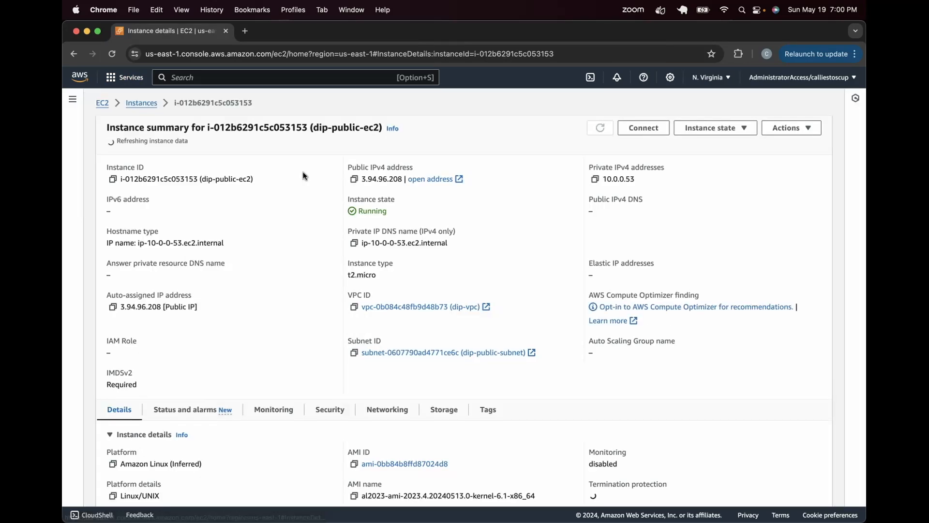
Load the public IPv4 address 3.94.96.208 in a new browser tab.
{"action": "left_click", "coordinate": [353, 175]}
{"action": "left_click", "coordinate": [244, 32]}
{"action": "key", "text": "super+v"}
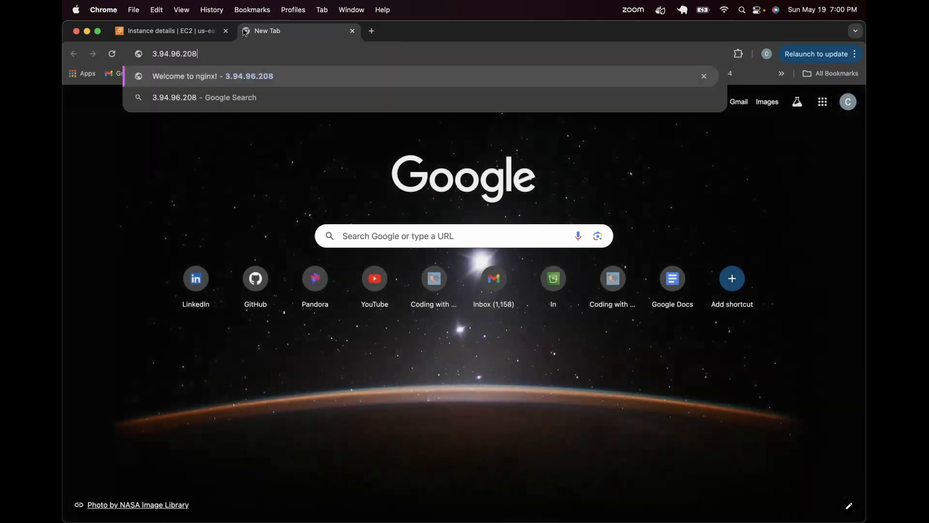
{"action": "key", "text": "Return"}
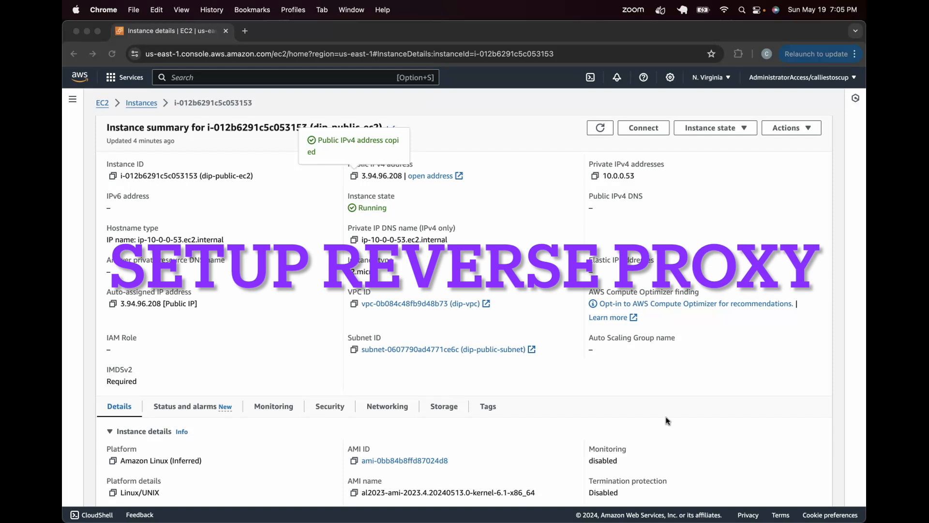
Open a new Basic local shell tab in Terminal.
{"action": "mouse_move", "coordinate": [626, 521]}
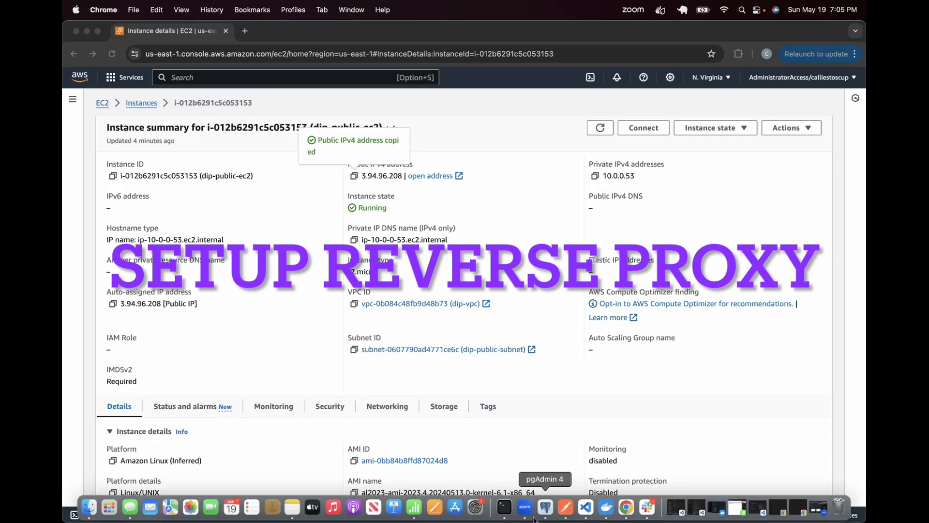
{"action": "left_click", "coordinate": [504, 507]}
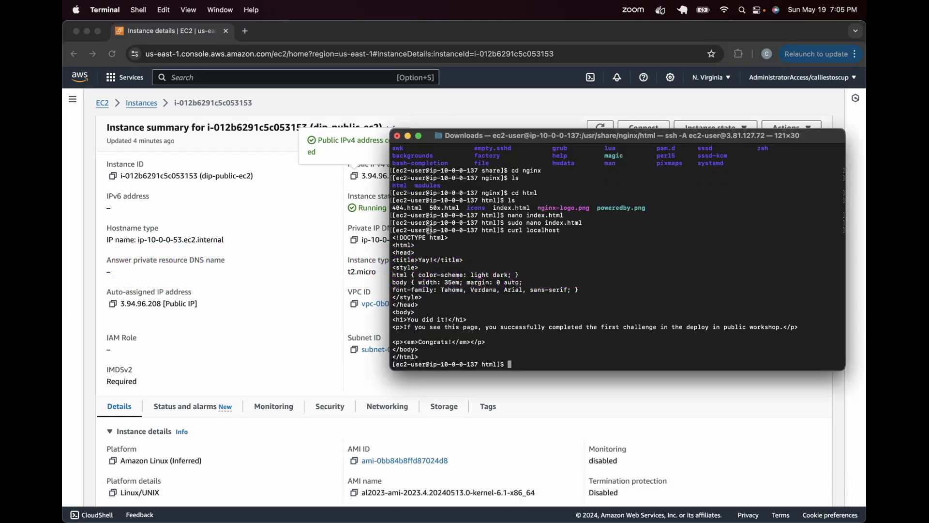
{"action": "left_click_drag", "start_coordinate": [430, 230], "coordinate": [441, 356]}
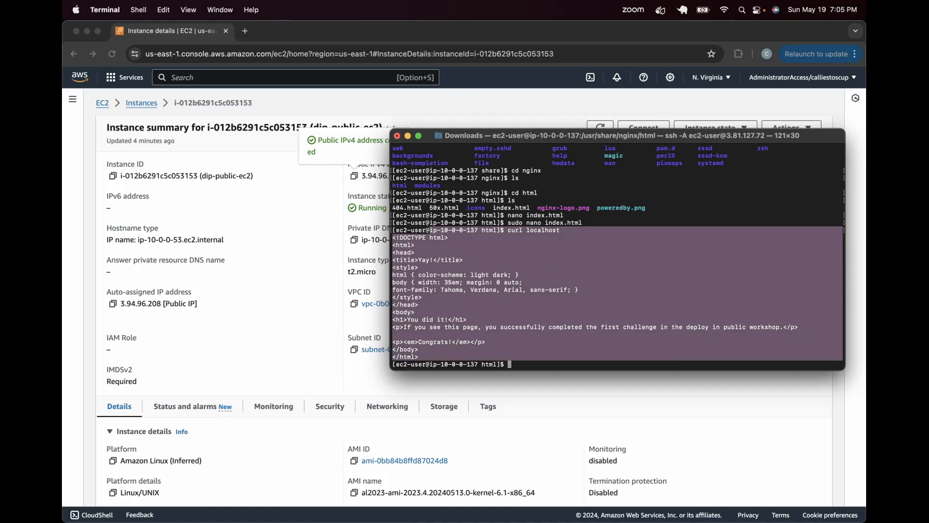
{"action": "left_click", "coordinate": [146, 12]}
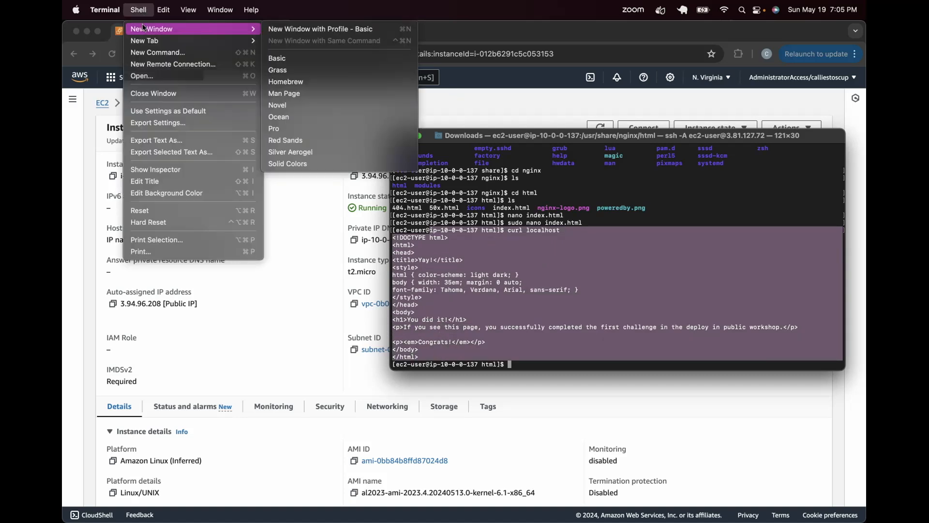
{"action": "mouse_move", "coordinate": [145, 42]}
{"action": "left_click", "coordinate": [285, 45]}
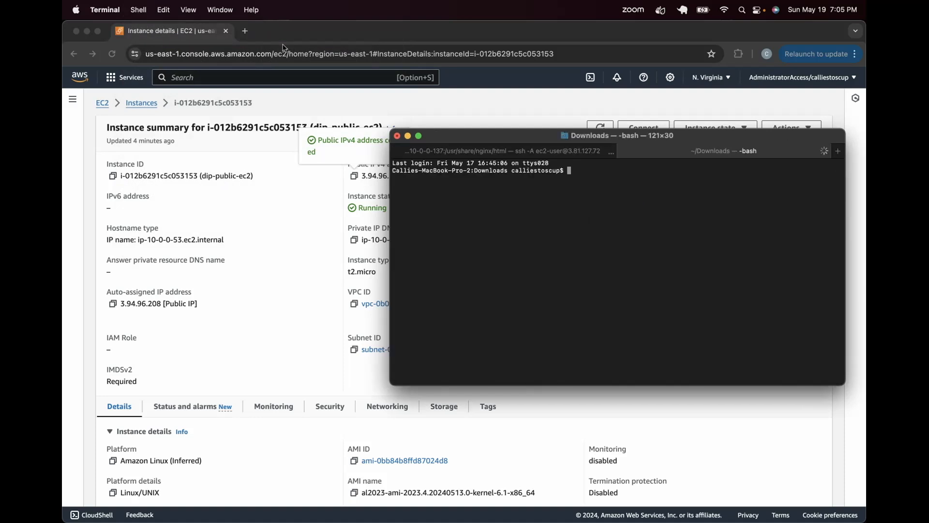
{"action": "left_click", "coordinate": [312, 110]}
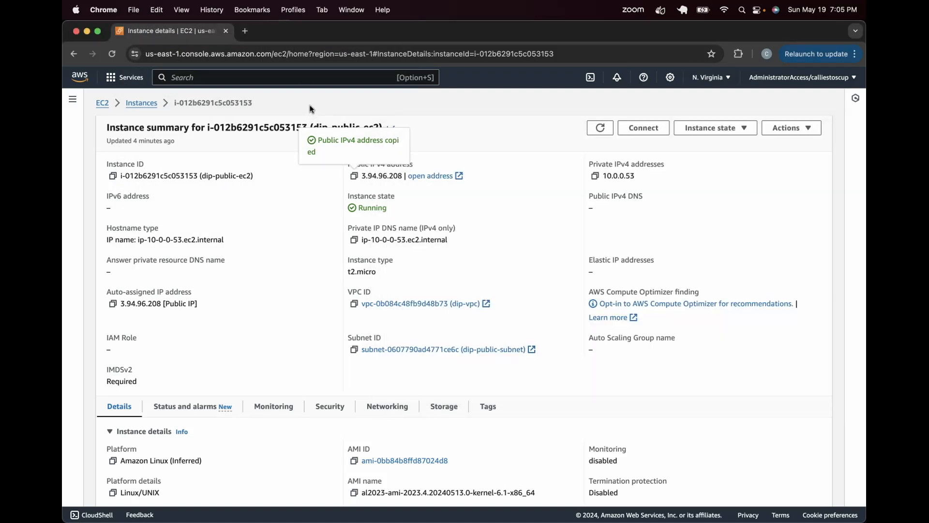
{"action": "left_click_drag", "start_coordinate": [315, 124], "coordinate": [378, 126]}
{"action": "left_click", "coordinate": [651, 133]}
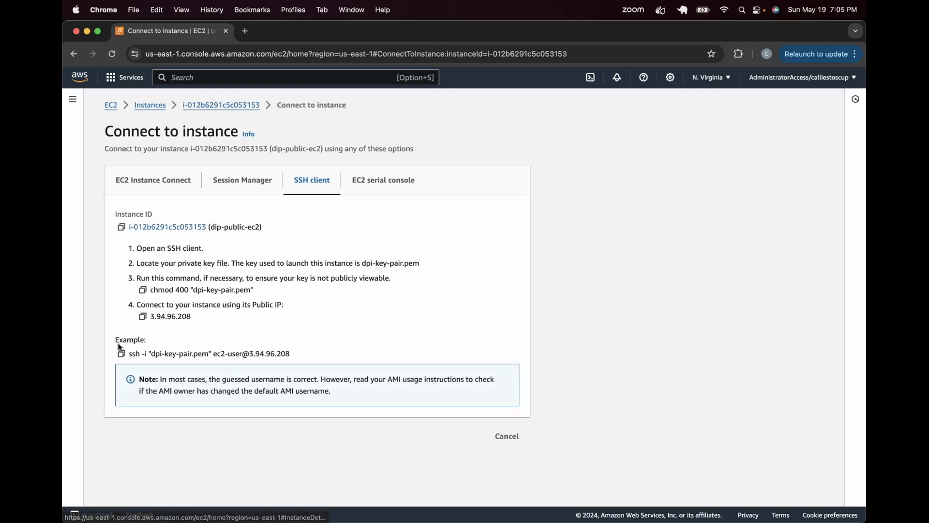
{"action": "left_click_drag", "start_coordinate": [213, 352], "coordinate": [290, 355]}
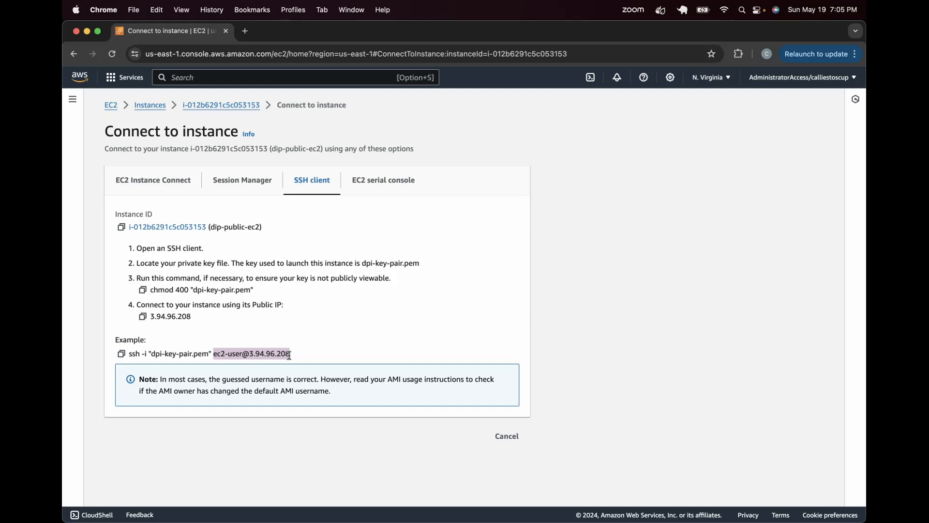
{"action": "mouse_move", "coordinate": [475, 518]}
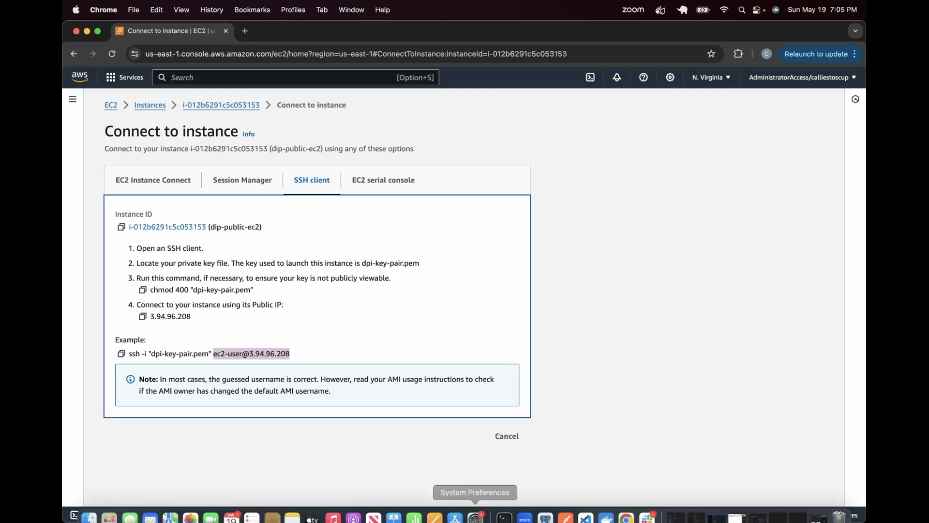
{"action": "left_click", "coordinate": [505, 513]}
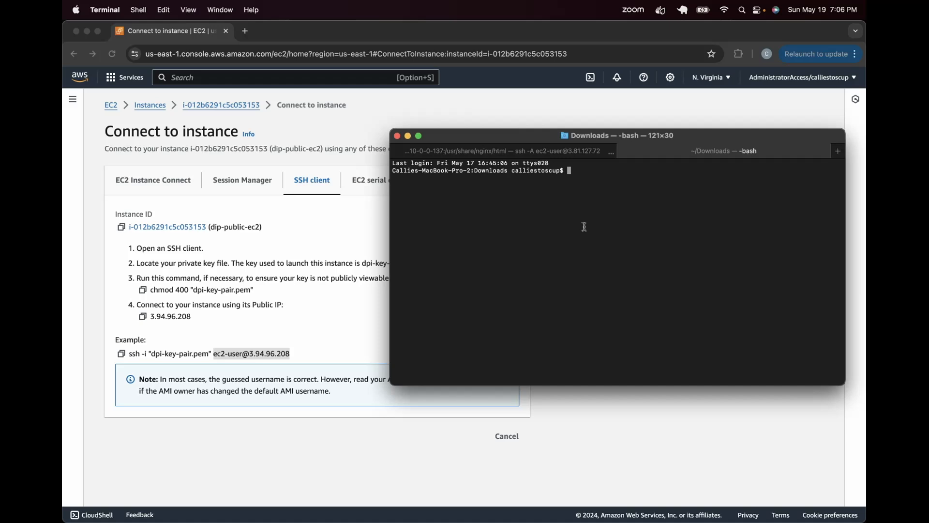
{"action": "type", "text": "ssh"}
{"action": "key", "text": "super+v"}
{"action": "key", "text": "Return"}
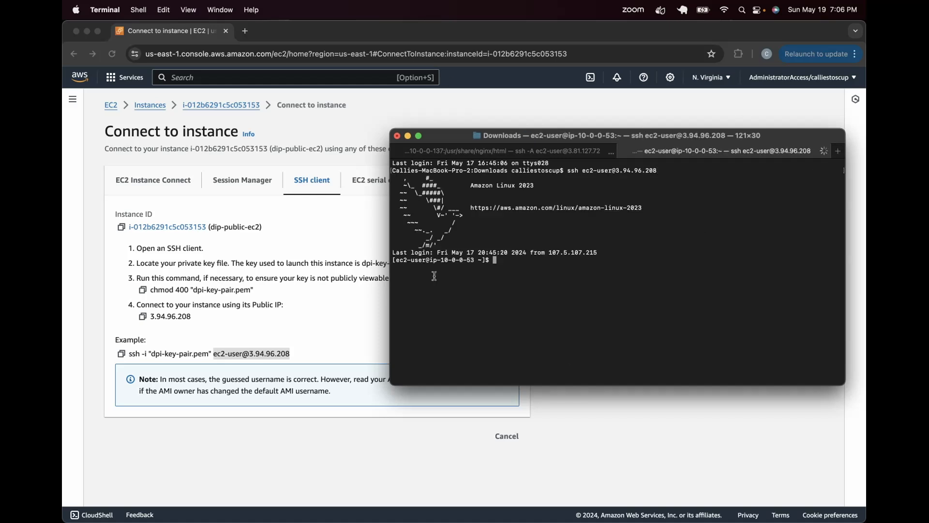
{"action": "type", "text": "curl localhost"}
{"action": "key", "text": "Return"}
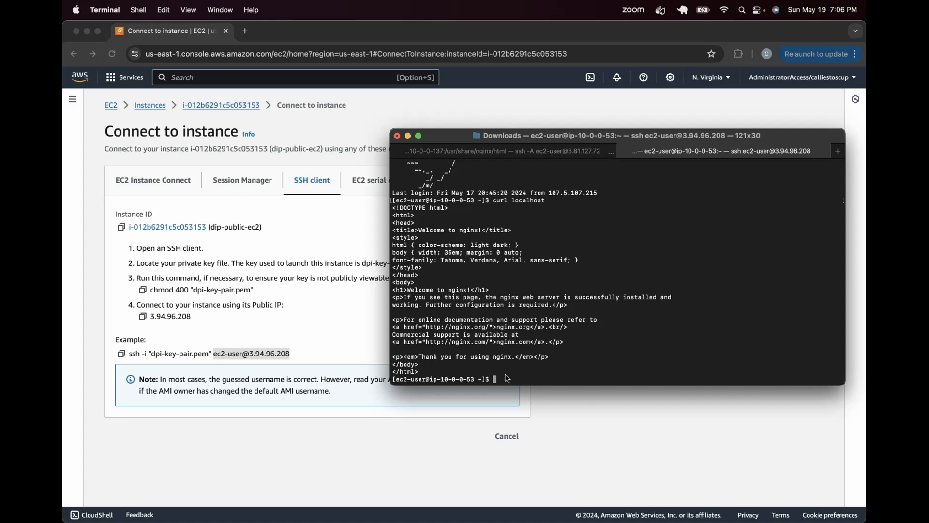
Change into /etc and list its contents.
{"action": "type", "text": "cd /etc"}
{"action": "key", "text": "Return"}
{"action": "type", "text": "ls"}
{"action": "key", "text": "Return"}
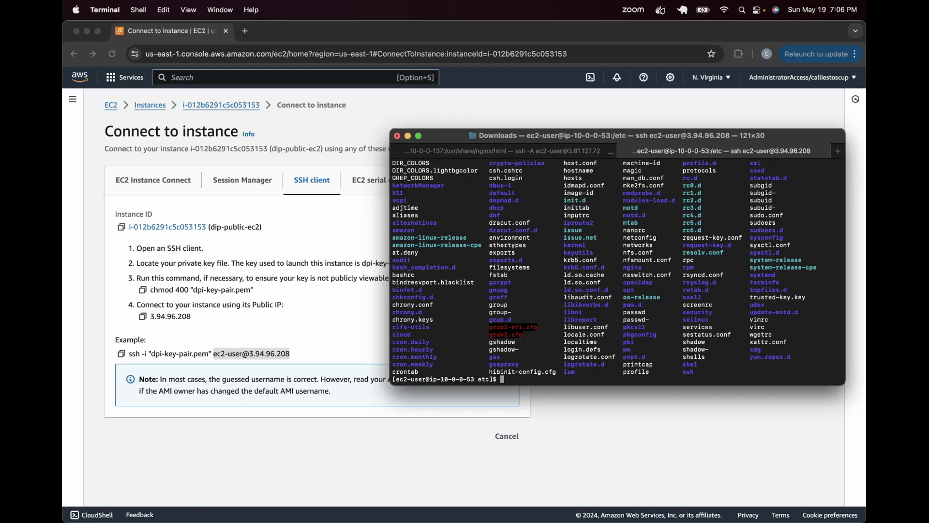
Change into /etc/nginx and list its files to find nginx.conf.
{"action": "type", "text": "cd nginx/"}
{"action": "key", "text": "Return"}
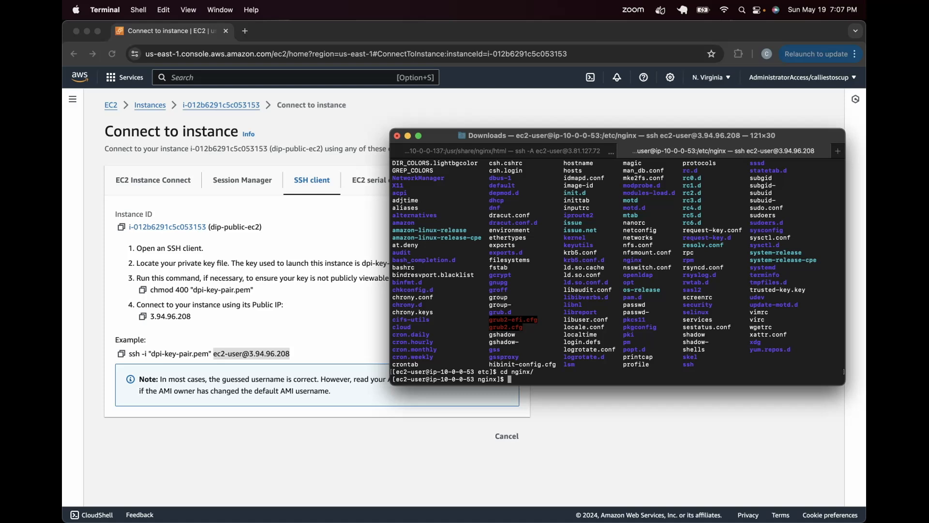
{"action": "type", "text": "cd ngin"}
{"action": "key", "text": "BackSpace"}
{"action": "key", "text": "BackSpace"}
{"action": "key", "text": "BackSpace"}
{"action": "key", "text": "BackSpace"}
{"action": "key", "text": "BackSpace"}
{"action": "key", "text": "BackSpace"}
{"action": "key", "text": "BackSpace"}
{"action": "type", "text": "ls"}
{"action": "key", "text": "Return"}
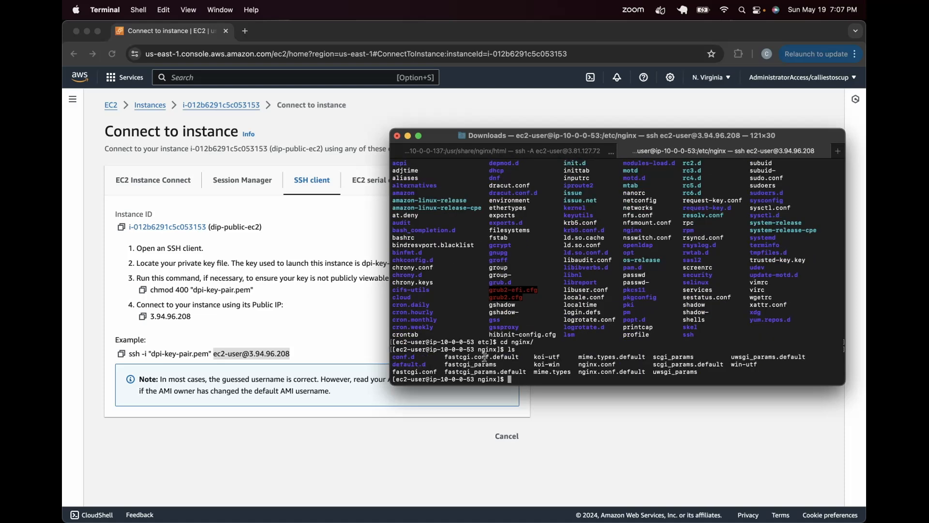
{"action": "left_click_drag", "start_coordinate": [582, 363], "coordinate": [616, 364]}
{"action": "left_click", "coordinate": [604, 380]}
Open nginx.conf in nano, then reopen it with sudo because it was read-only.
{"action": "type", "text": "nano nginx.conf"}
{"action": "key", "text": "Return"}
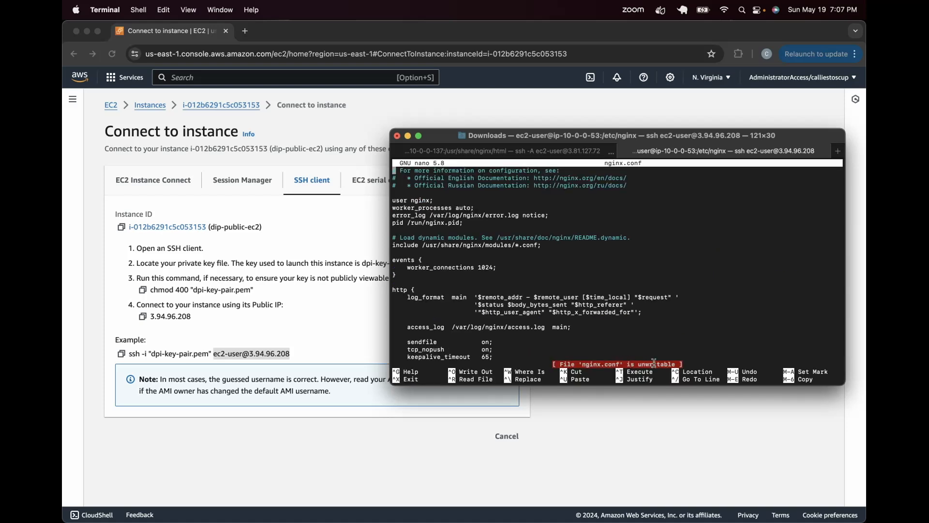
{"action": "key", "text": "ctrl+x"}
{"action": "type", "text": "sudo"}
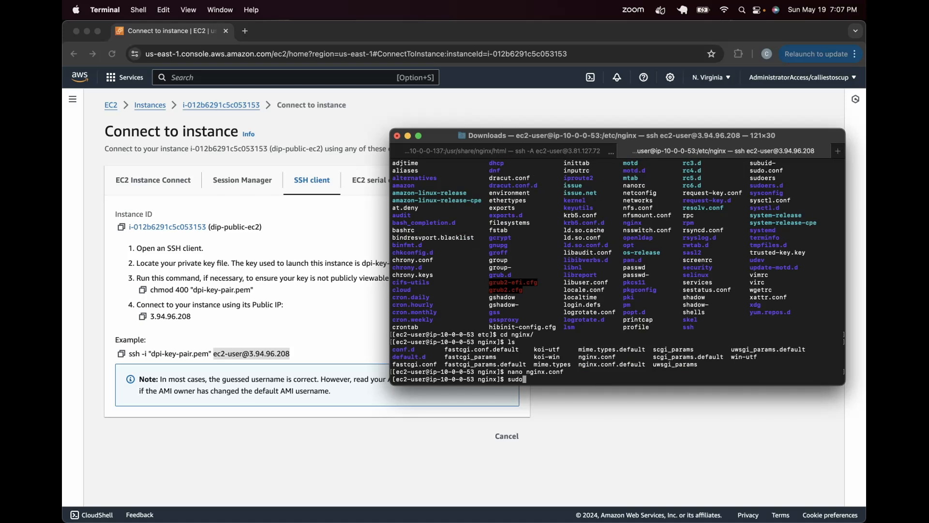
{"action": "type", "text": " nano nginx.conf"}
{"action": "key", "text": "Return"}
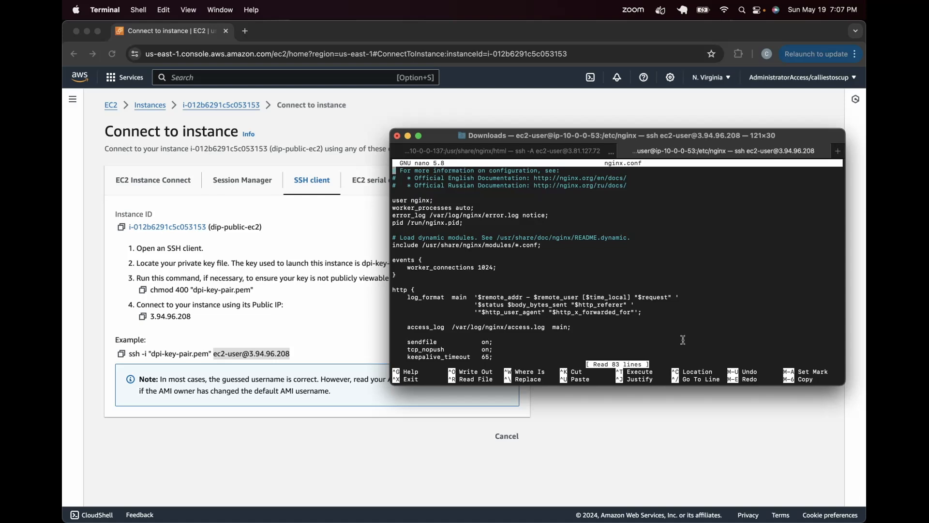
Add two blank lines after the include default.d line in the server block.
{"action": "key", "text": "Down"}
{"action": "key", "text": "Down"}
{"action": "key", "text": "Down"}
{"action": "key", "text": "Down"}
{"action": "key", "text": "Down"}
{"action": "key", "text": "Down"}
{"action": "key", "text": "Down"}
{"action": "key", "text": "Down"}
{"action": "key", "text": "Down"}
{"action": "key", "text": "Down"}
{"action": "key", "text": "Down"}
{"action": "key", "text": "Down"}
{"action": "key", "text": "Down"}
{"action": "key", "text": "Down"}
{"action": "key", "text": "Down"}
{"action": "key", "text": "Down"}
{"action": "key", "text": "Down"}
{"action": "key", "text": "Down"}
{"action": "key", "text": "Down"}
{"action": "key", "text": "Down"}
{"action": "key", "text": "Down"}
{"action": "key", "text": "Down"}
{"action": "key", "text": "Down"}
{"action": "key", "text": "Down"}
{"action": "key", "text": "Down"}
{"action": "key", "text": "Down"}
{"action": "key", "text": "Down"}
{"action": "key", "text": "Down"}
{"action": "key", "text": "Down"}
{"action": "key", "text": "Down"}
{"action": "key", "text": "Down"}
{"action": "key", "text": "Down"}
{"action": "key", "text": "Down"}
{"action": "key", "text": "Down"}
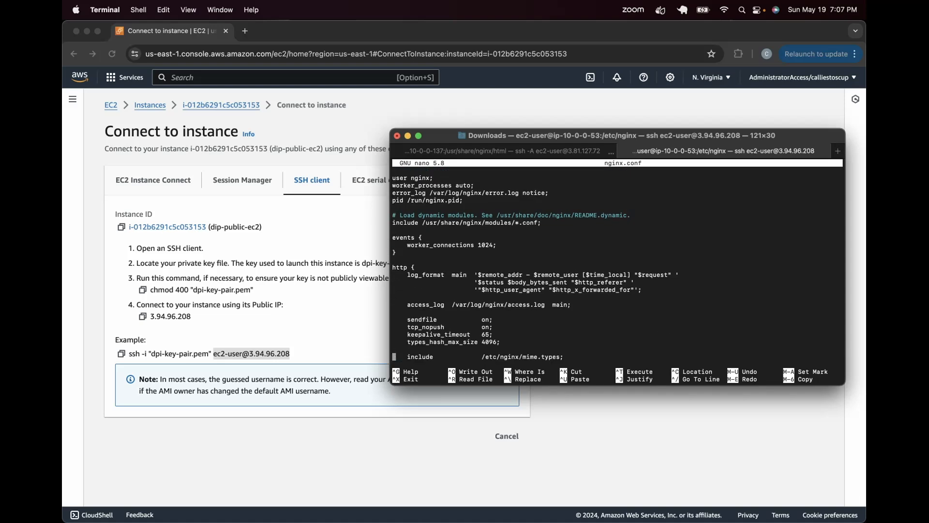
{"action": "key", "text": "Down"}
{"action": "key", "text": "Down"}
{"action": "key", "text": "Down"}
{"action": "key", "text": "Down"}
{"action": "key", "text": "Down"}
{"action": "key", "text": "Down"}
{"action": "key", "text": "Down"}
{"action": "key", "text": "Down"}
{"action": "key", "text": "Down"}
{"action": "key", "text": "Down"}
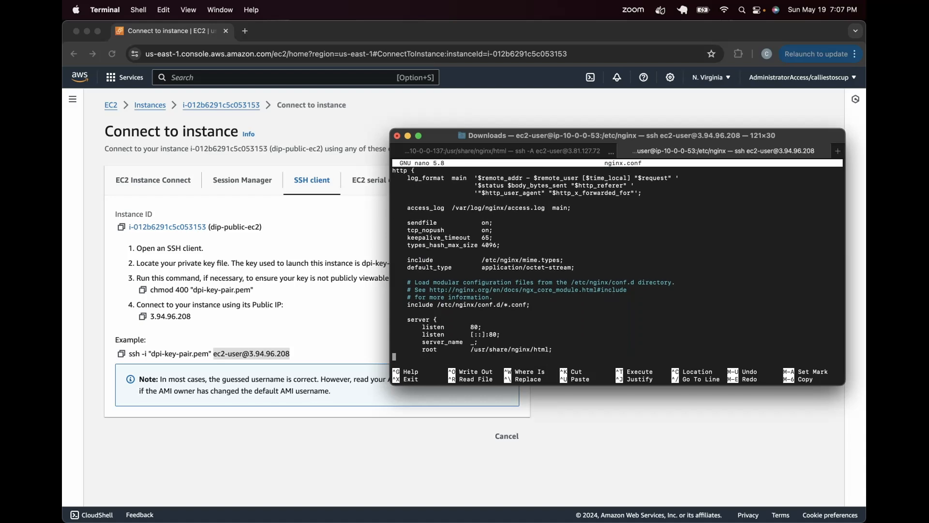
{"action": "key", "text": "Down"}
{"action": "key", "text": "Down"}
{"action": "key", "text": "Down"}
{"action": "key", "text": "Down"}
{"action": "key", "text": "Up"}
{"action": "key", "text": "Up"}
{"action": "key", "text": "Up"}
{"action": "key", "text": "Up"}
{"action": "key", "text": "Up"}
{"action": "key", "text": "Up"}
{"action": "key", "text": "Up"}
{"action": "key", "text": "Up"}
{"action": "key", "text": "Up"}
{"action": "key", "text": "Up"}
{"action": "key", "text": "Up"}
{"action": "key", "text": "Up"}
{"action": "key", "text": "Up"}
{"action": "key", "text": "Up"}
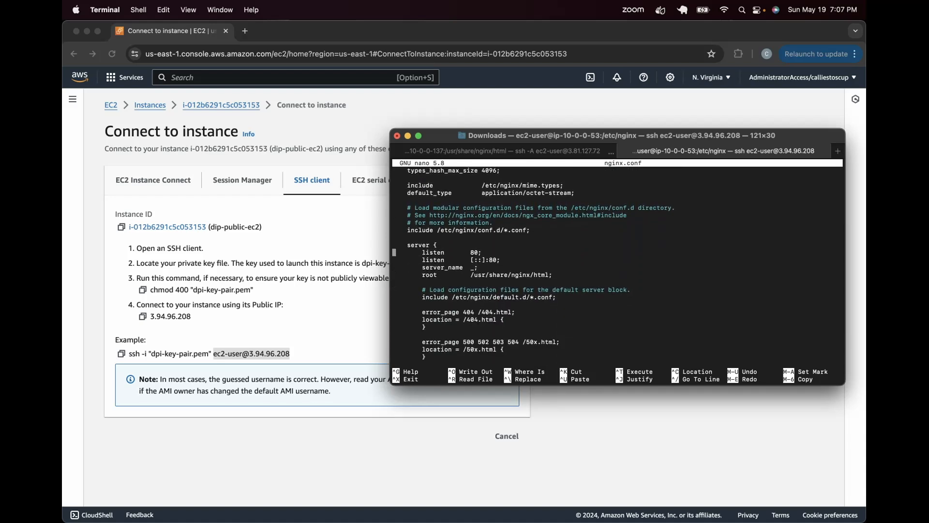
{"action": "key", "text": "Down"}
{"action": "key", "text": "Down"}
{"action": "key", "text": "Down"}
{"action": "key", "text": "Right"}
{"action": "key", "text": "Right"}
{"action": "key", "text": "Right"}
{"action": "key", "text": "Right"}
{"action": "key", "text": "Right"}
{"action": "key", "text": "Right"}
{"action": "key", "text": "Right"}
{"action": "key", "text": "Right"}
{"action": "key", "text": "Right"}
{"action": "key", "text": "Right"}
{"action": "key", "text": "Right"}
{"action": "key", "text": "Right"}
{"action": "key", "text": "Right"}
{"action": "key", "text": "Right"}
{"action": "key", "text": "Right"}
{"action": "key", "text": "Right"}
{"action": "key", "text": "Right"}
{"action": "key", "text": "Right"}
{"action": "key", "text": "Right"}
{"action": "key", "text": "Right"}
{"action": "key", "text": "Right"}
{"action": "key", "text": "Right"}
{"action": "key", "text": "Right"}
{"action": "key", "text": "Right"}
{"action": "key", "text": "Right"}
{"action": "key", "text": "Right"}
{"action": "key", "text": "Right"}
{"action": "key", "text": "Right"}
{"action": "key", "text": "Right"}
{"action": "key", "text": "Right"}
{"action": "key", "text": "Right"}
{"action": "key", "text": "Right"}
{"action": "key", "text": "Right"}
{"action": "key", "text": "Right"}
{"action": "key", "text": "Right"}
{"action": "key", "text": "Right"}
{"action": "key", "text": "Right"}
{"action": "key", "text": "Right"}
{"action": "key", "text": "Right"}
{"action": "key", "text": "Right"}
{"action": "key", "text": "Right"}
{"action": "key", "text": "Left"}
{"action": "key", "text": "Left"}
{"action": "key", "text": "Left"}
{"action": "key", "text": "Left"}
{"action": "key", "text": "Left"}
{"action": "key", "text": "Left"}
{"action": "key", "text": "Down"}
{"action": "key", "text": "Down"}
{"action": "key", "text": "Down"}
{"action": "key", "text": "Down"}
{"action": "key", "text": "Down"}
{"action": "key", "text": "Down"}
{"action": "key", "text": "Up"}
{"action": "key", "text": "Down"}
{"action": "key", "text": "Down"}
{"action": "key", "text": "Up"}
{"action": "key", "text": "Down"}
{"action": "key", "text": "Down"}
{"action": "key", "text": "Down"}
{"action": "key", "text": "Down"}
{"action": "key", "text": "Down"}
{"action": "key", "text": "Down"}
{"action": "key", "text": "Down"}
{"action": "key", "text": "Down"}
{"action": "key", "text": "Down"}
{"action": "key", "text": "Down"}
{"action": "key", "text": "Down"}
{"action": "key", "text": "Down"}
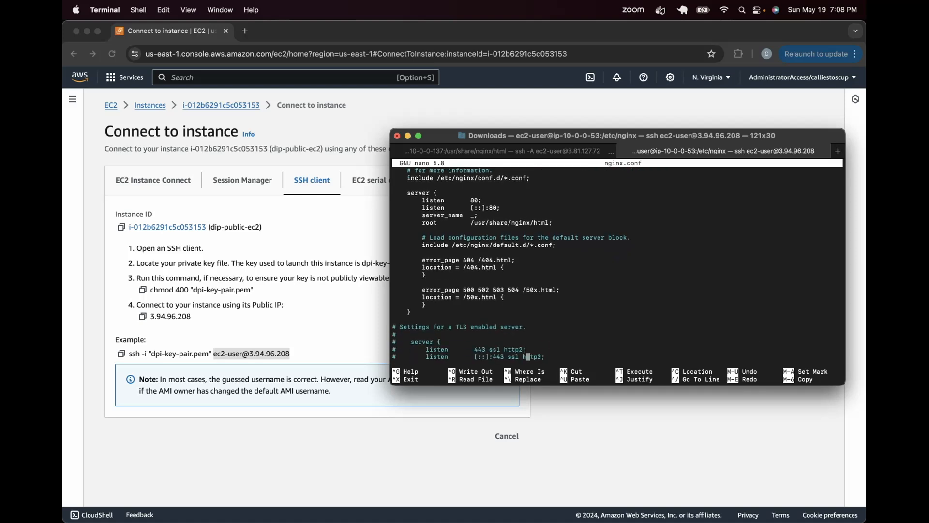
{"action": "key", "text": "Up"}
{"action": "key", "text": "Up"}
{"action": "key", "text": "Up"}
{"action": "key", "text": "Up"}
{"action": "key", "text": "Up"}
{"action": "key", "text": "Up"}
{"action": "key", "text": "Up"}
{"action": "key", "text": "Up"}
{"action": "key", "text": "Up"}
{"action": "key", "text": "Up"}
{"action": "key", "text": "Up"}
{"action": "key", "text": "Up"}
{"action": "key", "text": "Up"}
{"action": "key", "text": "Up"}
{"action": "key", "text": "Up"}
{"action": "key", "text": "Right"}
{"action": "key", "text": "Right"}
{"action": "key", "text": "Right"}
{"action": "key", "text": "Right"}
{"action": "key", "text": "Right"}
{"action": "key", "text": "Right"}
{"action": "key", "text": "Right"}
{"action": "key", "text": "Right"}
{"action": "key", "text": "Return"}
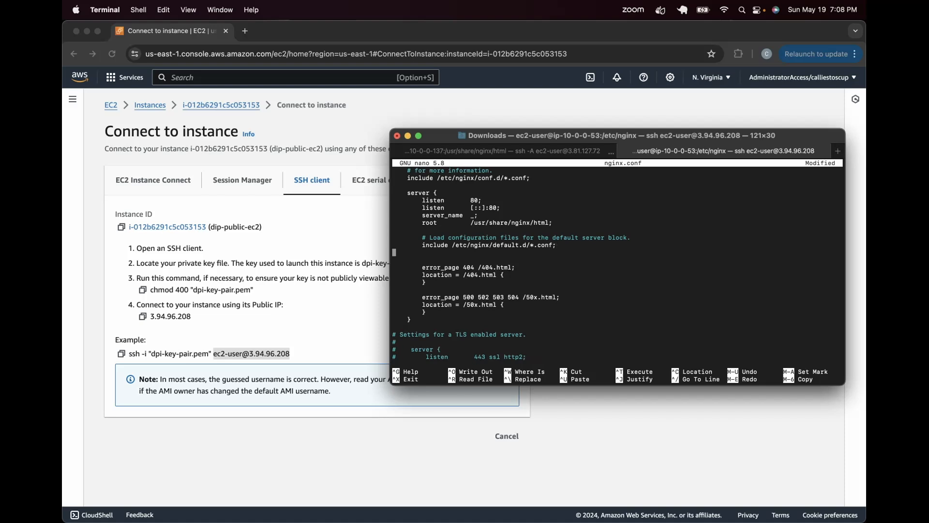
{"action": "key", "text": "Return"}
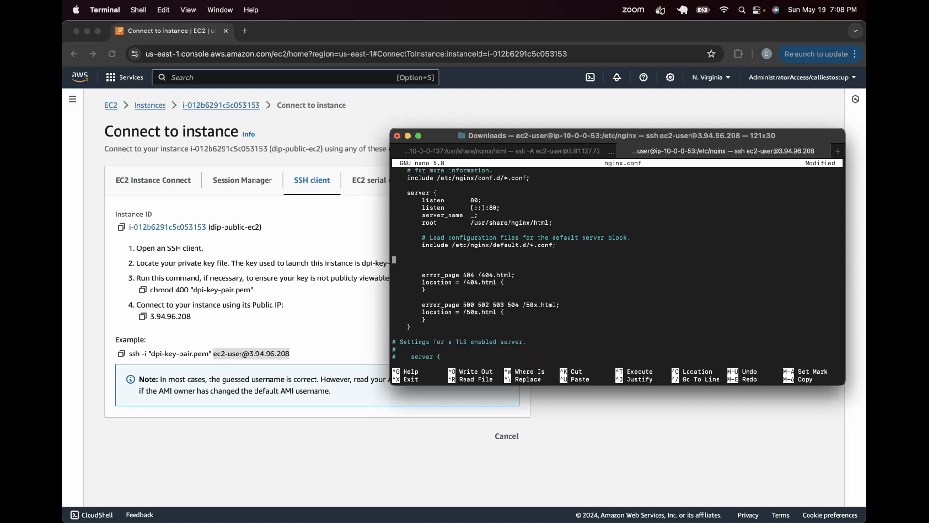
Type a 'location {' block with a closing brace and begin a proxy_pass line inside it.
{"action": "key", "text": "super+Tab"}
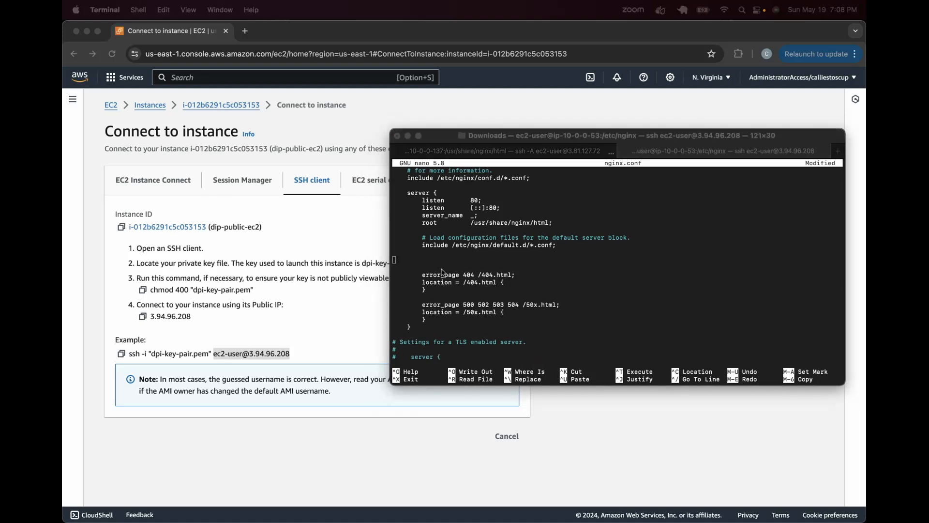
{"action": "left_click", "coordinate": [442, 272]}
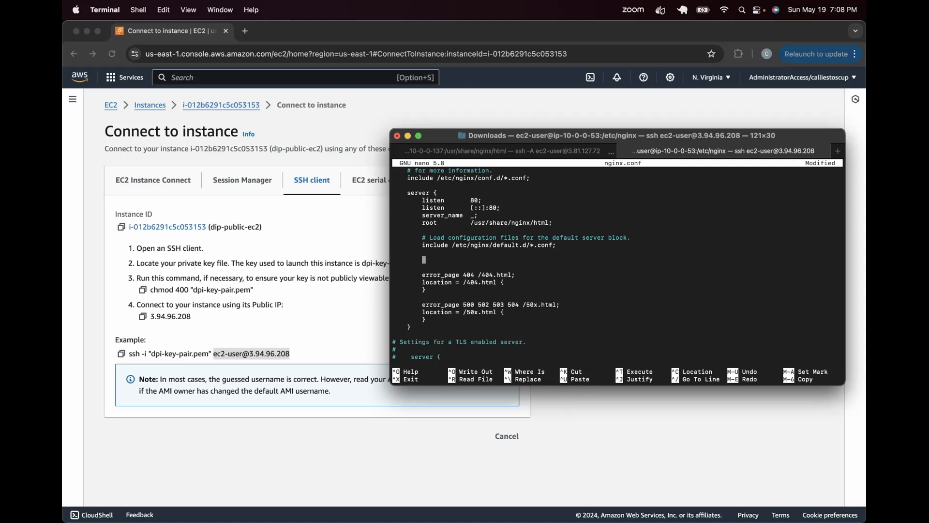
{"action": "type", "text": "local"}
{"action": "key", "text": "BackSpace"}
{"action": "key", "text": "BackSpace"}
{"action": "type", "text": "ation {"}
{"action": "key", "text": "Return"}
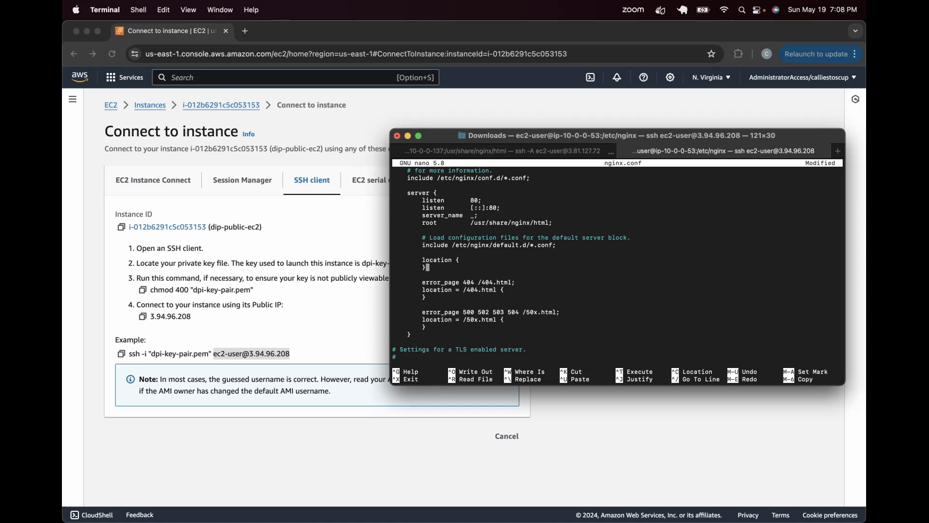
{"action": "key", "text": "Return"}
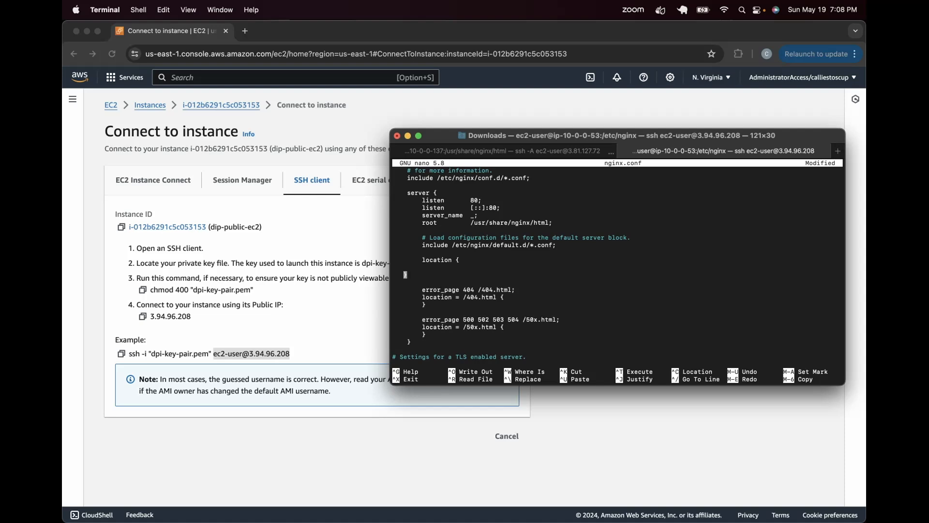
{"action": "key", "text": "Up"}
{"action": "type", "text": "proxy_pass"}
Copy dip-private-ec2's private IPv4 address, 10.0.0.137, from the EC2 Instances list.
{"action": "left_click", "coordinate": [330, 121]}
{"action": "left_click", "coordinate": [150, 105]}
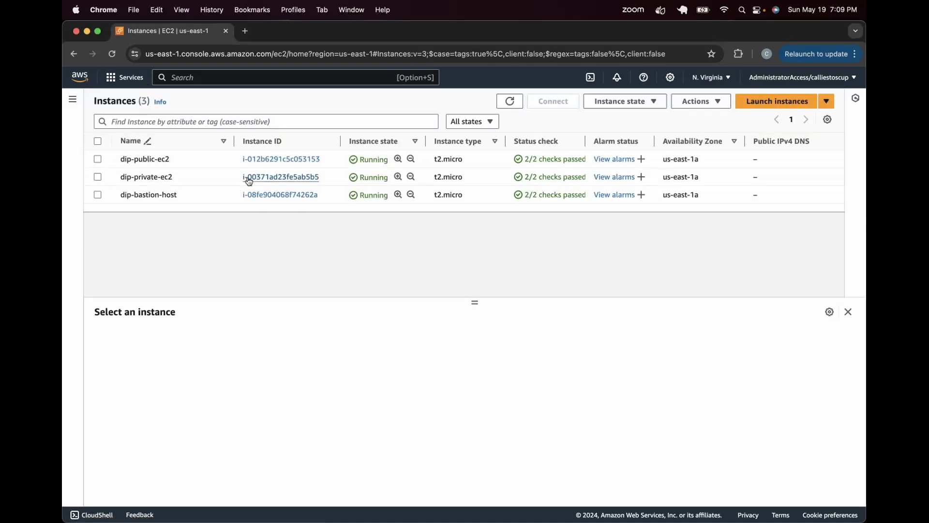
{"action": "left_click", "coordinate": [248, 179]}
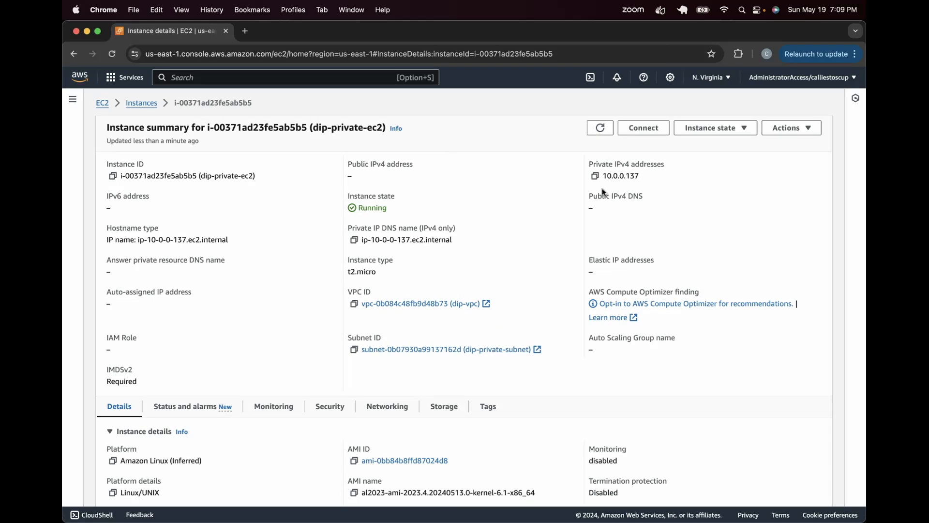
{"action": "left_click", "coordinate": [595, 176]}
Paste 10.0.0.137 after proxy_pass and save nginx.conf.
{"action": "mouse_move", "coordinate": [564, 517]}
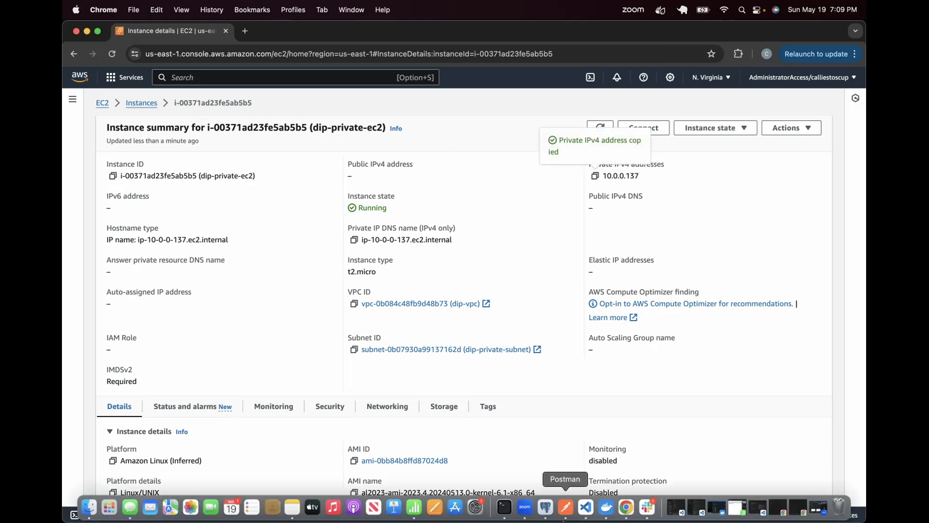
{"action": "left_click", "coordinate": [505, 506]}
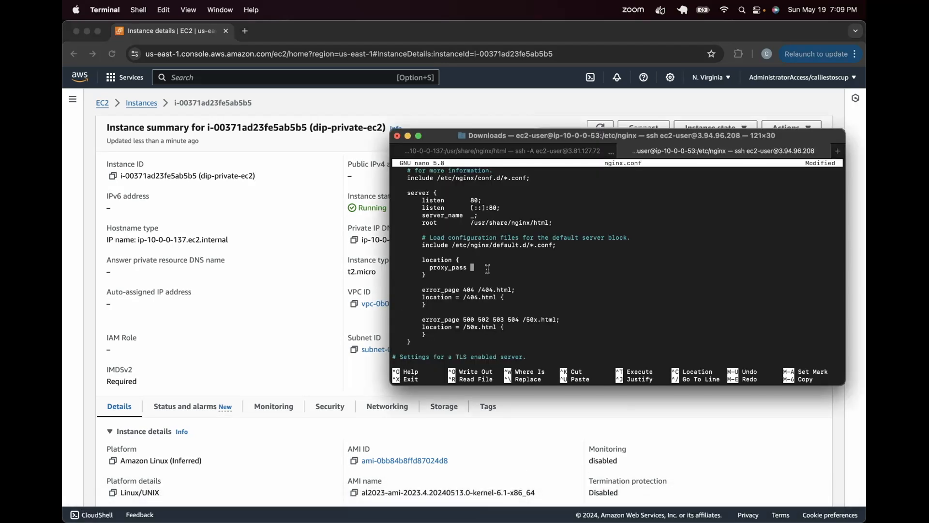
{"action": "key", "text": "super+v"}
{"action": "key", "text": "ctrl+x"}
{"action": "key", "text": "y"}
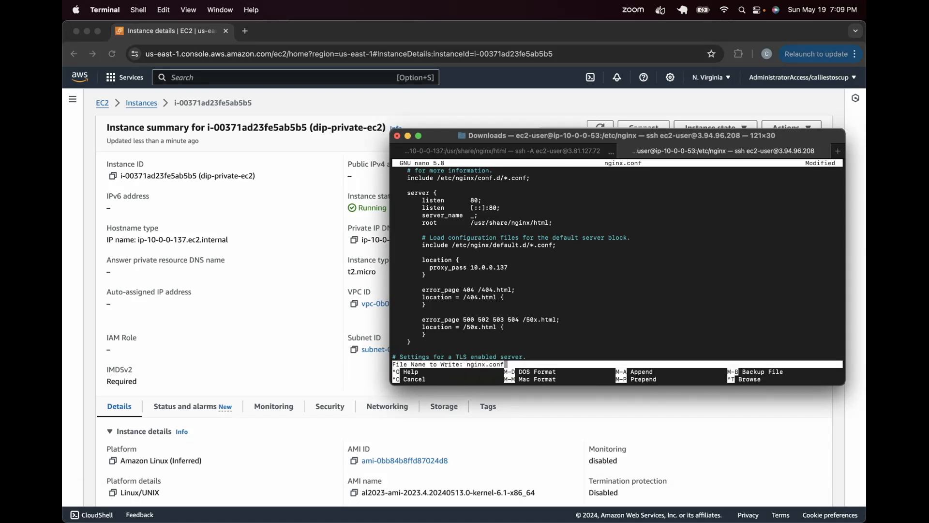
{"action": "key", "text": "Return"}
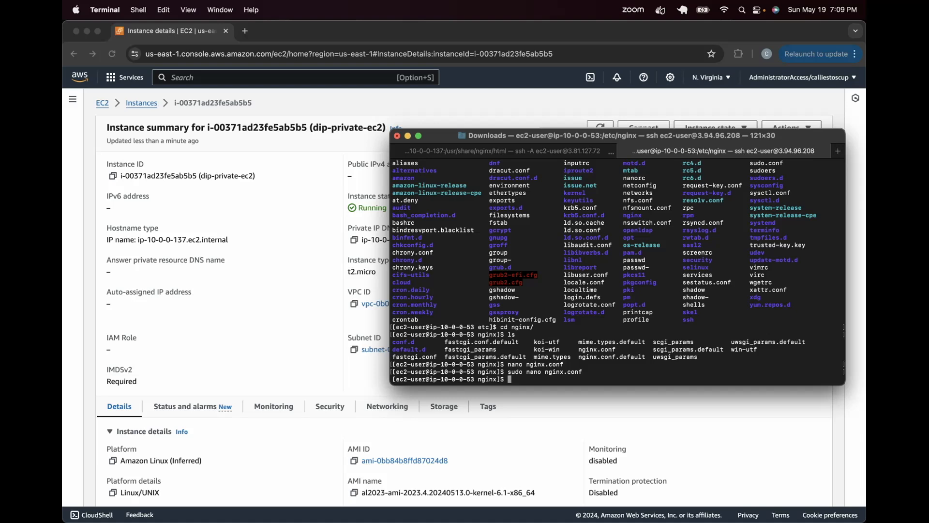
Restart nginx and, when it fails, run the suggested systemctl status check.
{"action": "type", "text": "sudo system"}
{"action": "type", "text": "cy"}
{"action": "type", "text": "l "}
{"action": "type", "text": "restart nginx"}
{"action": "key", "text": "Return"}
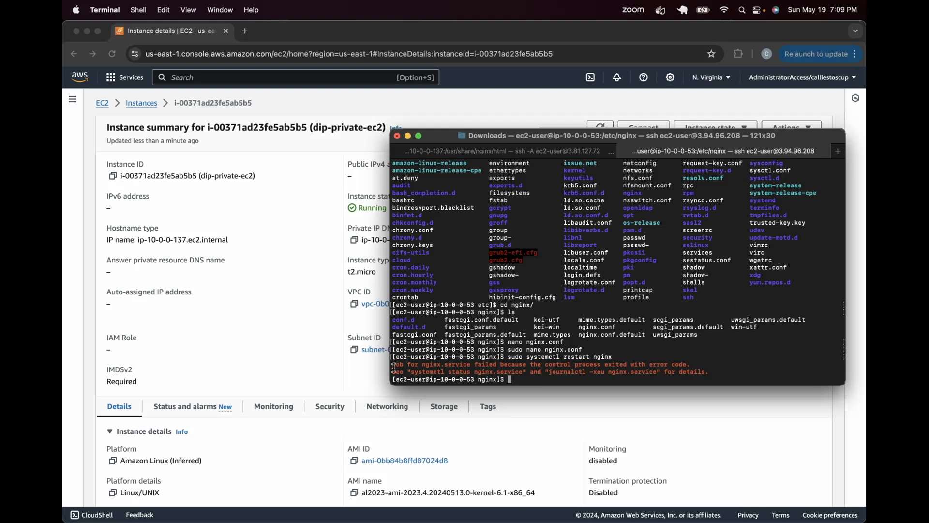
{"action": "left_click_drag", "start_coordinate": [394, 366], "coordinate": [708, 363]}
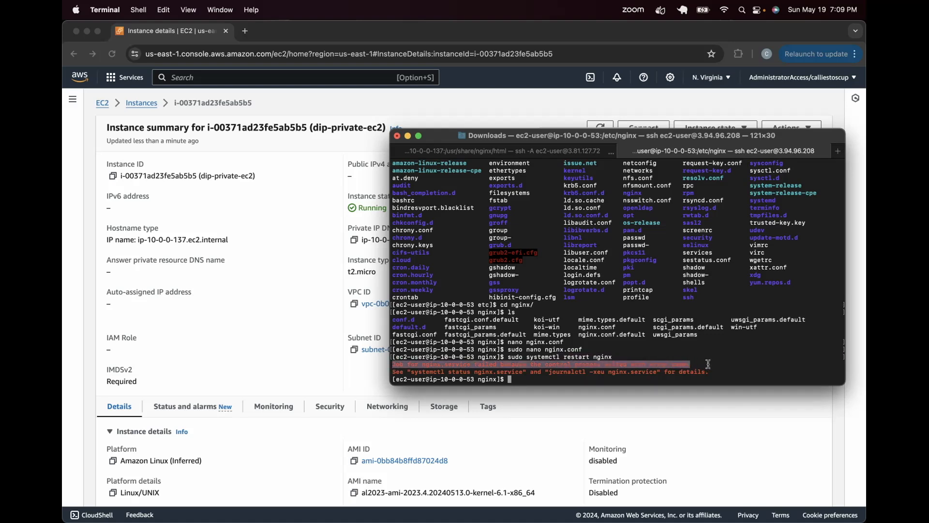
{"action": "left_click_drag", "start_coordinate": [411, 371], "coordinate": [525, 372]}
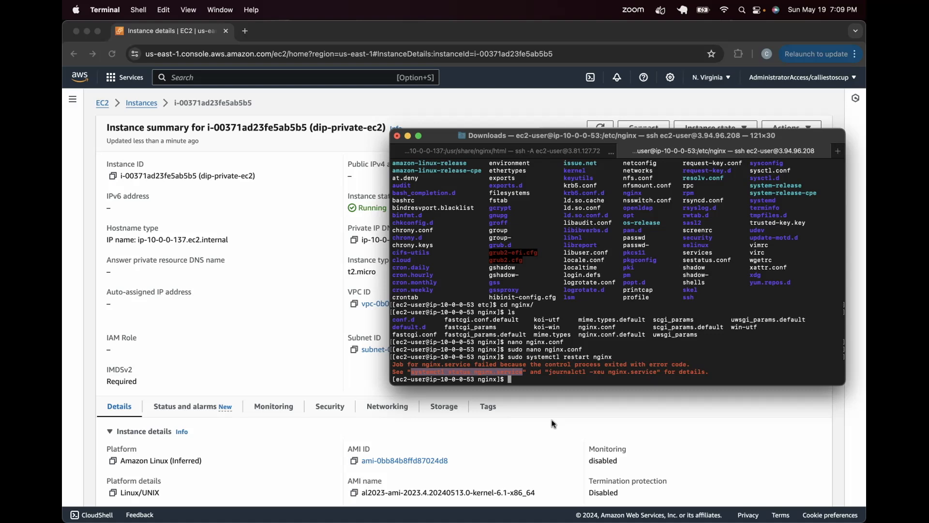
{"action": "left_click", "coordinate": [561, 376]}
{"action": "key", "text": "super+v"}
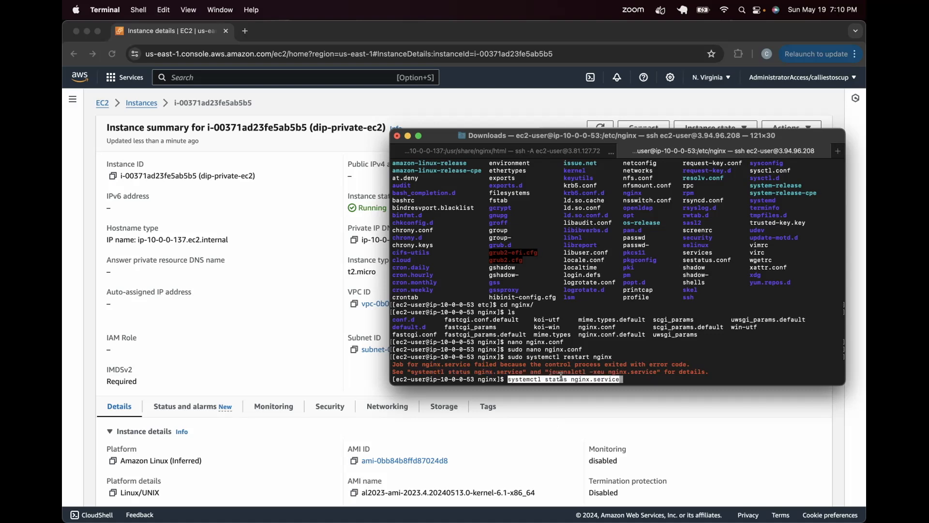
{"action": "key", "text": "Return"}
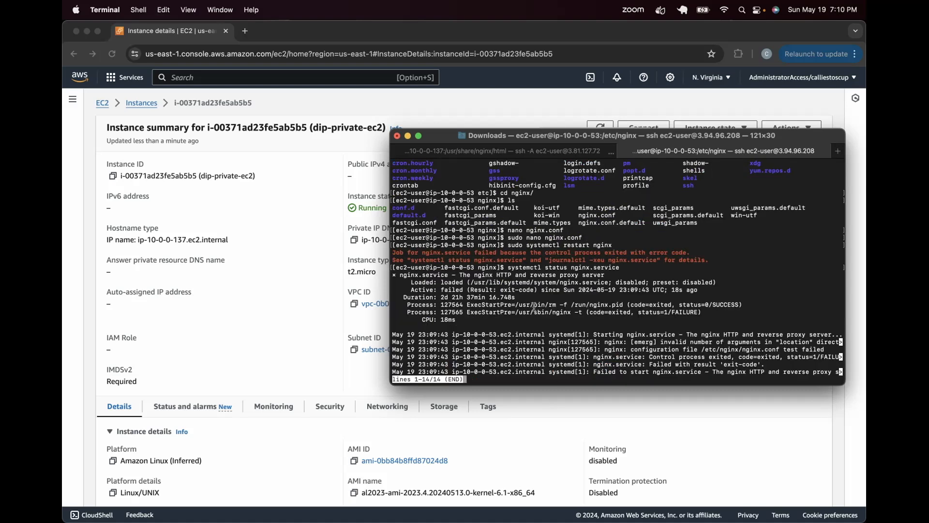
Read the invalid location error at nginx.conf:46, quit the pager and reopen nginx.conf with sudo nano.
{"action": "left_click_drag", "start_coordinate": [393, 383], "coordinate": [209, 455]}
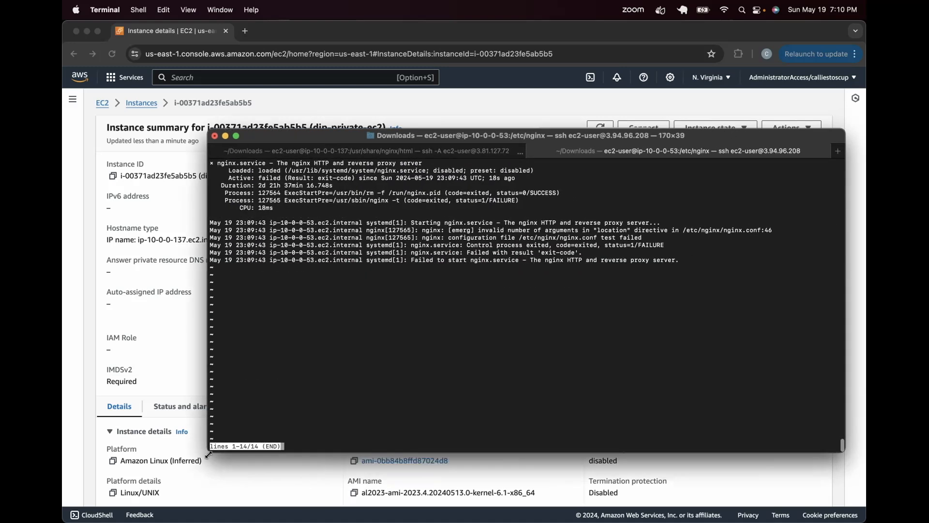
{"action": "left_click_drag", "start_coordinate": [778, 228], "coordinate": [432, 232]}
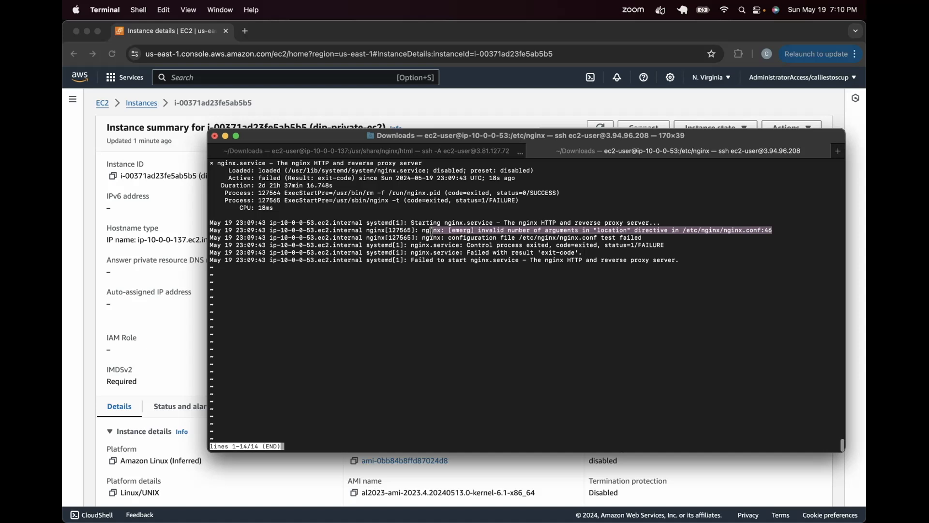
{"action": "left_click", "coordinate": [659, 238]}
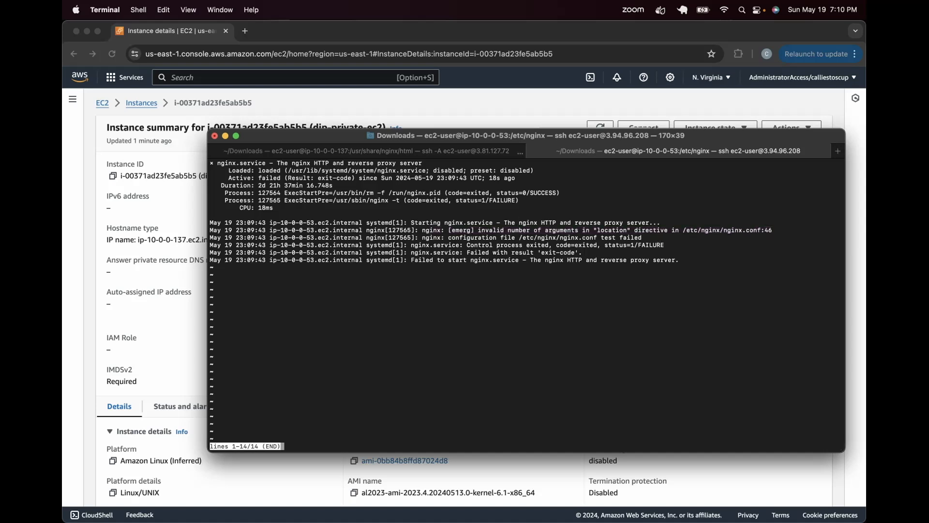
{"action": "key", "text": "q"}
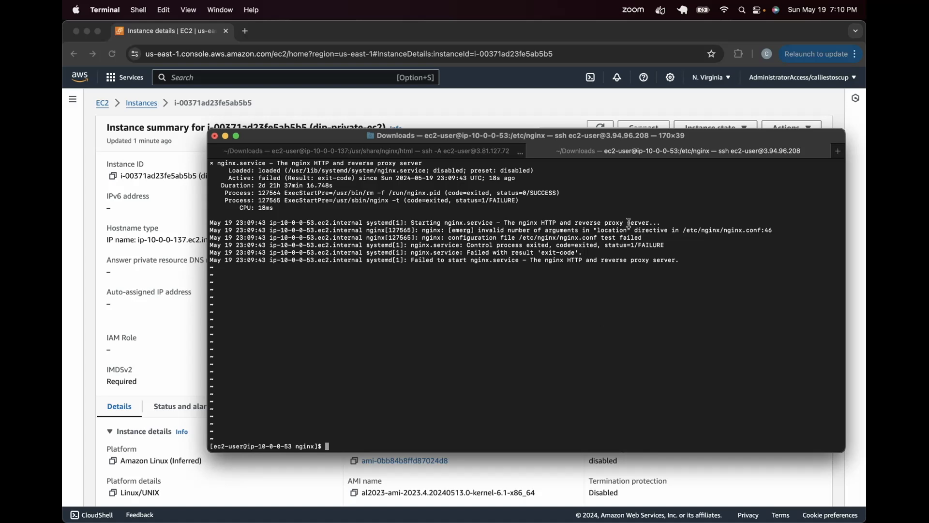
{"action": "key", "text": "Up"}
{"action": "key", "text": "Up"}
{"action": "key", "text": "Up"}
{"action": "key", "text": "Return"}
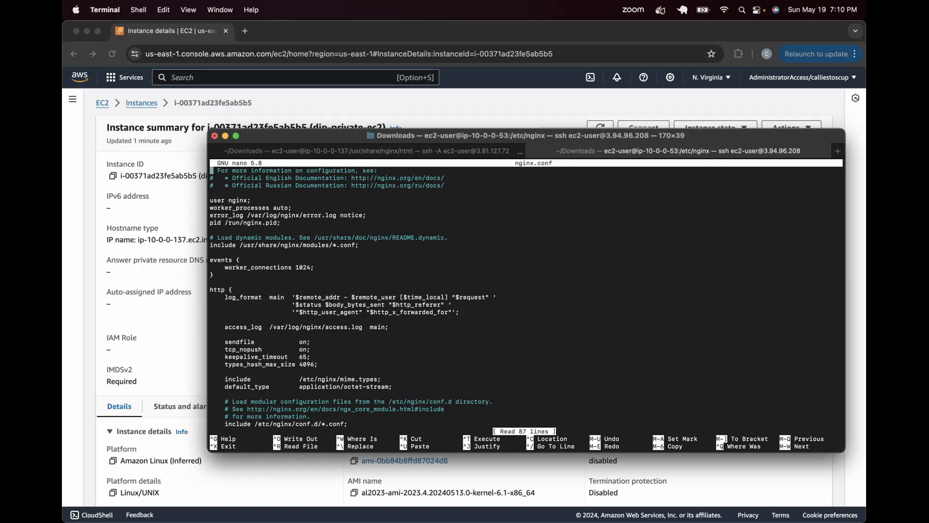
{"action": "key", "text": "Down"}
{"action": "key", "text": "Down"}
{"action": "key", "text": "Down"}
{"action": "key", "text": "Down"}
{"action": "key", "text": "Down"}
{"action": "key", "text": "Down"}
{"action": "key", "text": "Down"}
{"action": "key", "text": "Down"}
{"action": "key", "text": "Down"}
{"action": "key", "text": "Down"}
{"action": "key", "text": "Down"}
{"action": "key", "text": "Down"}
{"action": "key", "text": "Down"}
{"action": "key", "text": "Down"}
{"action": "key", "text": "Down"}
{"action": "key", "text": "Down"}
{"action": "key", "text": "Down"}
{"action": "key", "text": "Down"}
{"action": "key", "text": "Down"}
{"action": "key", "text": "Down"}
{"action": "key", "text": "Down"}
{"action": "key", "text": "Down"}
{"action": "key", "text": "Down"}
{"action": "key", "text": "Down"}
{"action": "key", "text": "Down"}
{"action": "key", "text": "Down"}
{"action": "key", "text": "Down"}
{"action": "key", "text": "Down"}
{"action": "key", "text": "Down"}
{"action": "key", "text": "Down"}
{"action": "key", "text": "Down"}
{"action": "key", "text": "Down"}
{"action": "key", "text": "Down"}
{"action": "key", "text": "Down"}
{"action": "key", "text": "Down"}
{"action": "key", "text": "Down"}
{"action": "key", "text": "Down"}
{"action": "key", "text": "Down"}
{"action": "key", "text": "Down"}
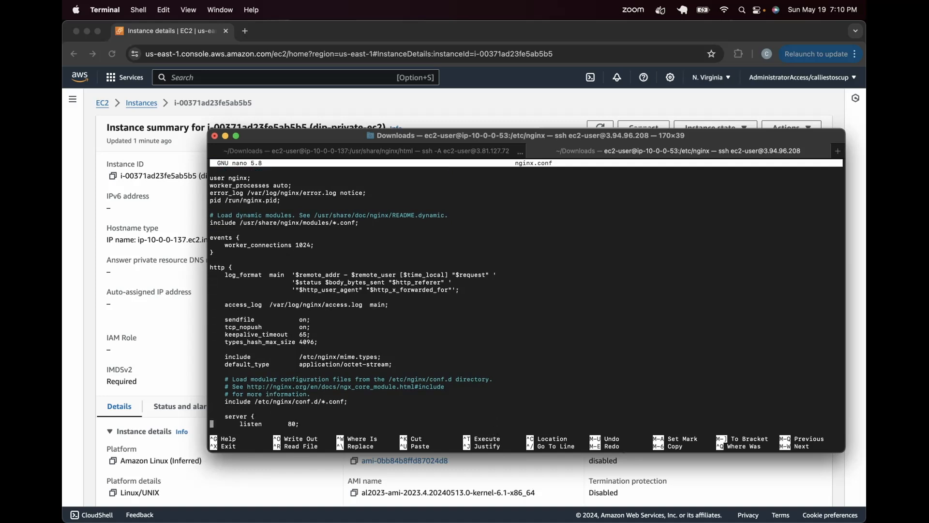
{"action": "key", "text": "Down"}
{"action": "key", "text": "Down"}
{"action": "key", "text": "Down"}
{"action": "key", "text": "Down"}
{"action": "key", "text": "Down"}
{"action": "key", "text": "Down"}
{"action": "key", "text": "Up"}
{"action": "key", "text": "Up"}
{"action": "key", "text": "Up"}
{"action": "key", "text": "Right"}
{"action": "key", "text": "Right"}
{"action": "key", "text": "Right"}
{"action": "key", "text": "Right"}
{"action": "key", "text": "Right"}
{"action": "key", "text": "Right"}
{"action": "key", "text": "Right"}
{"action": "key", "text": "Right"}
{"action": "key", "text": "Right"}
{"action": "key", "text": "Right"}
{"action": "key", "text": "Right"}
{"action": "key", "text": "Right"}
{"action": "key", "text": "Right"}
{"action": "key", "text": "Right"}
{"action": "key", "text": "Right"}
{"action": "key", "text": "Right"}
{"action": "key", "text": "Right"}
{"action": "key", "text": "Right"}
{"action": "key", "text": "Right"}
{"action": "key", "text": "Right"}
{"action": "key", "text": "Right"}
{"action": "key", "text": "Right"}
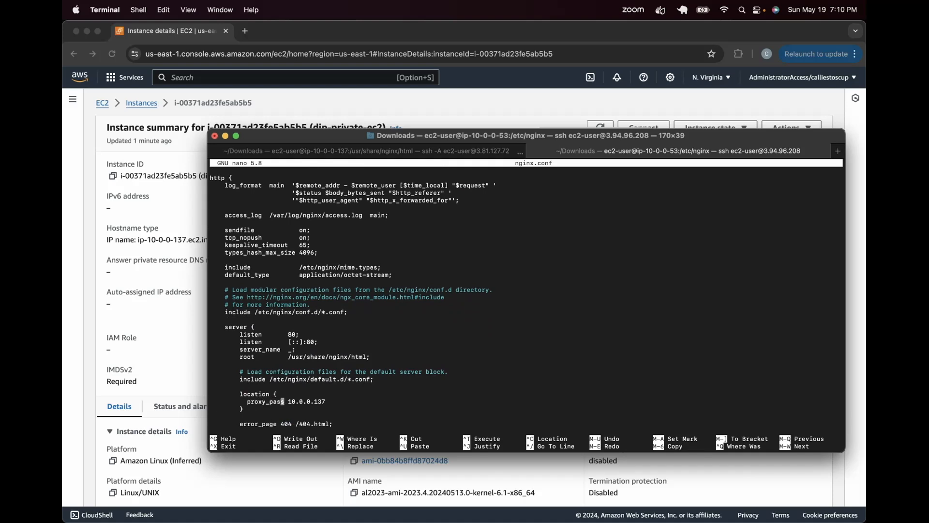
{"action": "key", "text": "Left"}
{"action": "type", "text": "htt"}
{"action": "type", "text": "p"}
{"action": "type", "text": "://"}
{"action": "key", "text": "Right"}
{"action": "key", "text": "Right"}
{"action": "key", "text": "Right"}
{"action": "key", "text": "Right"}
{"action": "key", "text": "Right"}
{"action": "key", "text": "Right"}
{"action": "key", "text": "Right"}
{"action": "key", "text": "Right"}
{"action": "key", "text": "Right"}
{"action": "key", "text": "Right"}
{"action": "type", "text": ";"}
{"action": "key", "text": "Left"}
{"action": "key", "text": "Left"}
{"action": "key", "text": "Left"}
{"action": "key", "text": "Left"}
{"action": "key", "text": "Left"}
{"action": "key", "text": "Left"}
{"action": "key", "text": "Left"}
{"action": "key", "text": "Left"}
{"action": "key", "text": "Left"}
{"action": "key", "text": "Left"}
{"action": "key", "text": "Left"}
{"action": "key", "text": "BackSpace"}
{"action": "key", "text": "BackSpace"}
{"action": "key", "text": "BackSpace"}
{"action": "key", "text": "BackSpace"}
{"action": "key", "text": "BackSpace"}
{"action": "key", "text": "BackSpace"}
{"action": "key", "text": "BackSpace"}
Save nginx.conf, exit nano and recall the nginx restart command.
{"action": "key", "text": "ctrl+x"}
{"action": "key", "text": "y"}
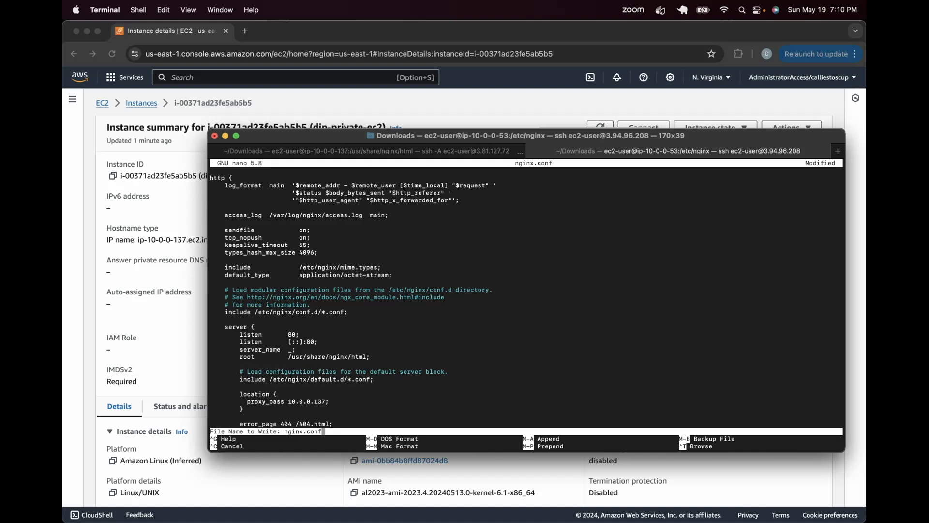
{"action": "key", "text": "Return"}
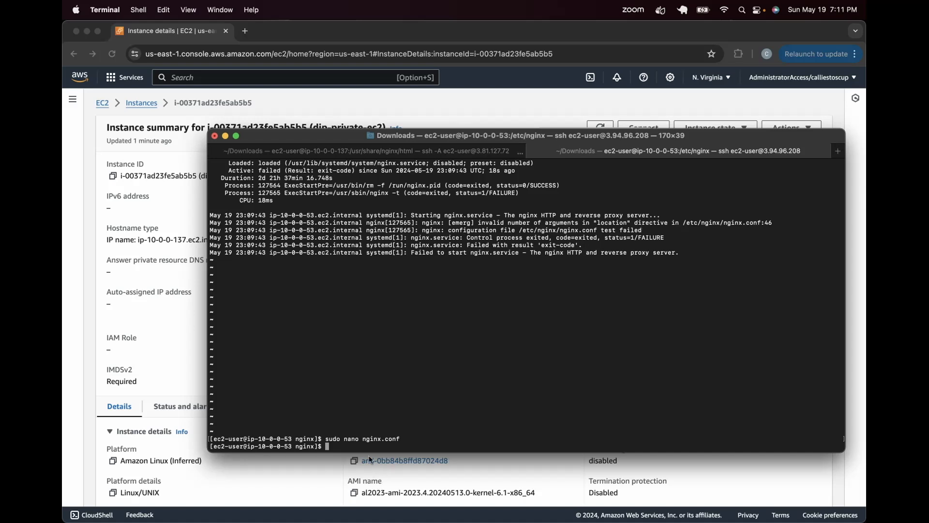
{"action": "key", "text": "Up"}
{"action": "key", "text": "Up"}
{"action": "key", "text": "Up"}
Restart nginx, then check its status and inspect the emerg and test-failed log lines.
{"action": "key", "text": "Return"}
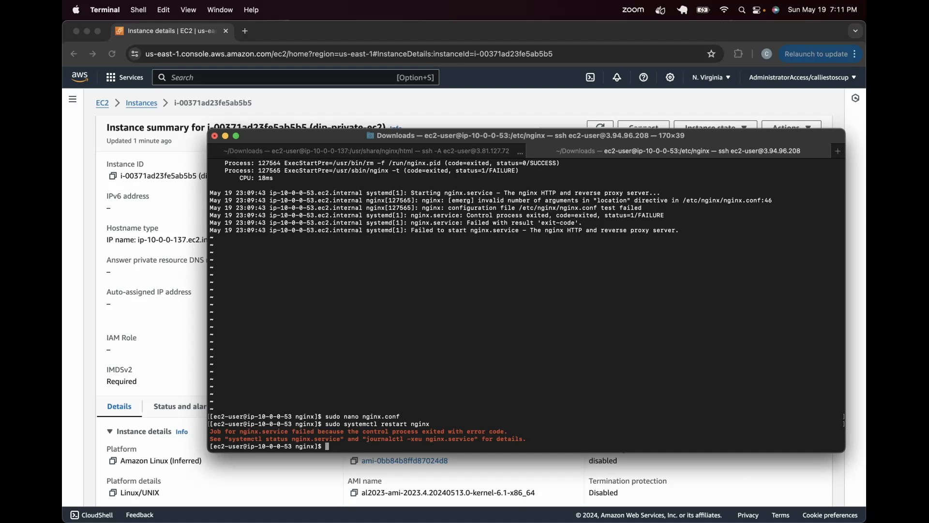
{"action": "left_click", "coordinate": [411, 424]}
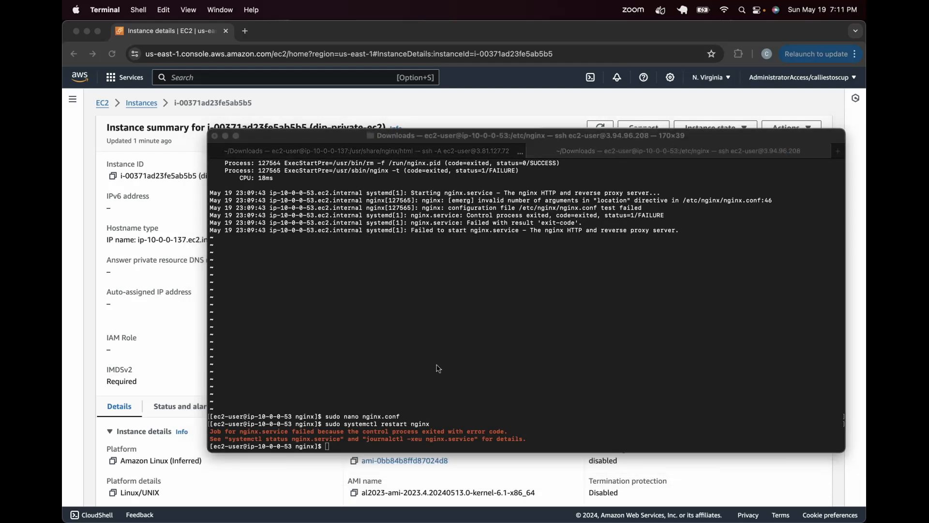
{"action": "left_click", "coordinate": [341, 439]}
{"action": "key", "text": "Up"}
{"action": "key", "text": "Up"}
{"action": "key", "text": "Up"}
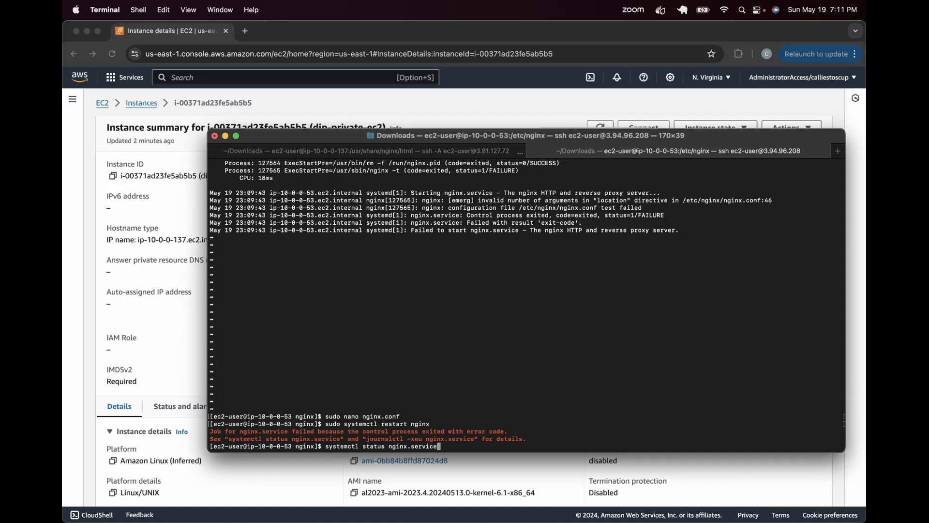
{"action": "key", "text": "Return"}
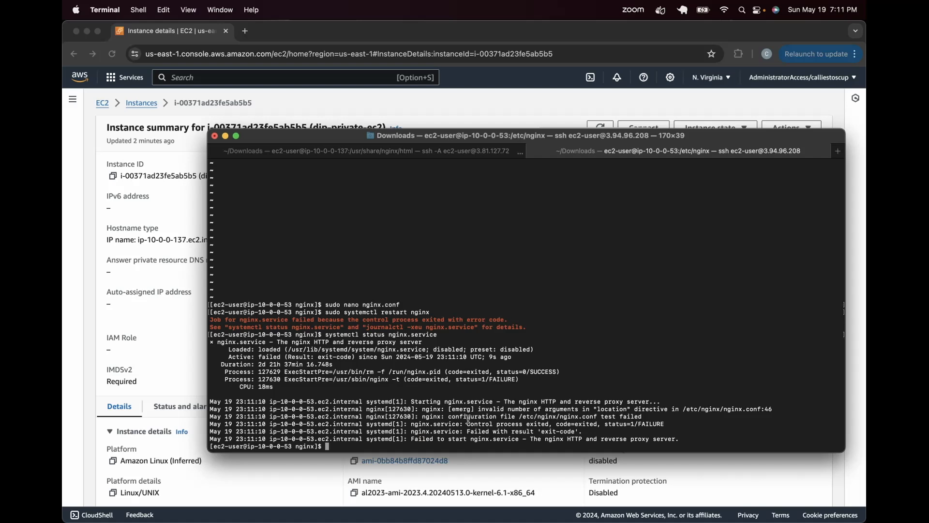
{"action": "left_click_drag", "start_coordinate": [467, 410], "coordinate": [636, 416]}
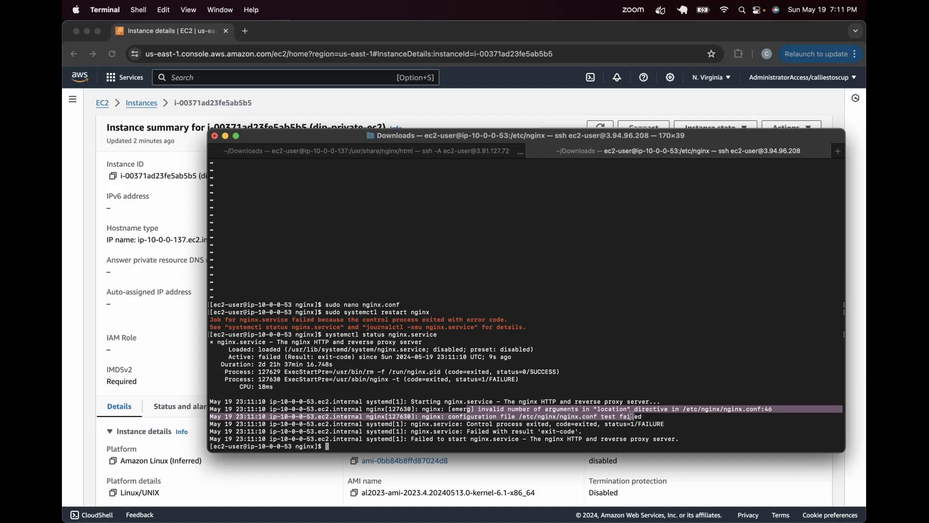
{"action": "left_click_drag", "start_coordinate": [442, 439], "coordinate": [584, 438]}
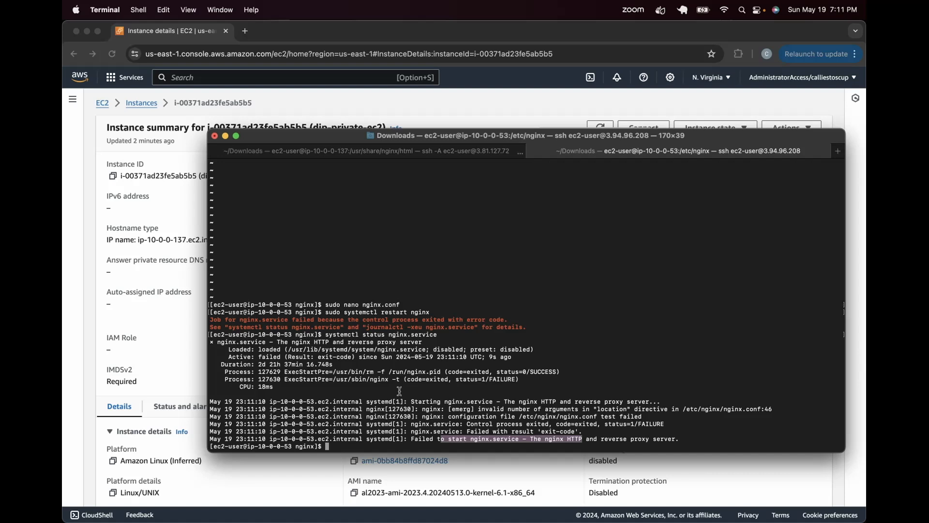
{"action": "left_click", "coordinate": [327, 446]}
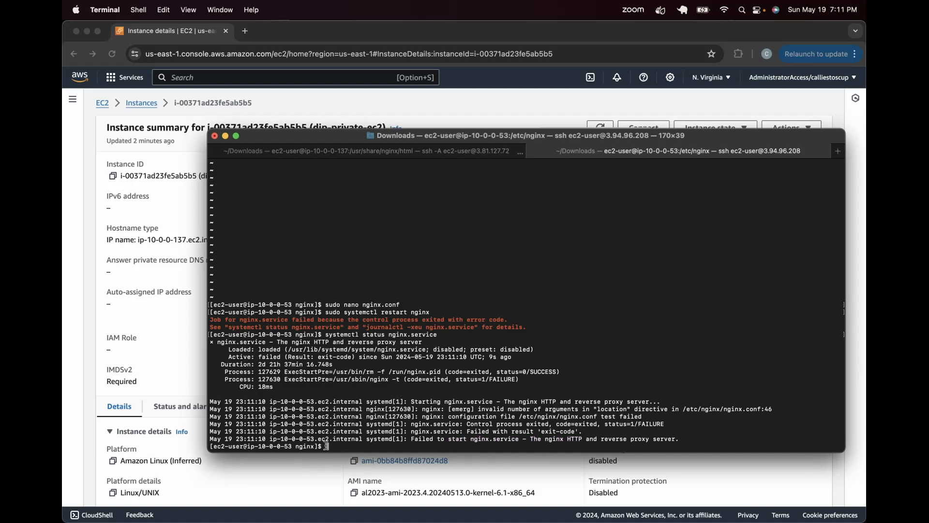
{"action": "key", "text": "Up"}
{"action": "key", "text": "Up"}
{"action": "key", "text": "Up"}
{"action": "key", "text": "Return"}
{"action": "key", "text": "Down"}
{"action": "key", "text": "Down"}
{"action": "key", "text": "Down"}
{"action": "key", "text": "Down"}
{"action": "key", "text": "Down"}
{"action": "key", "text": "Down"}
{"action": "key", "text": "Down"}
{"action": "key", "text": "Down"}
{"action": "key", "text": "Down"}
{"action": "key", "text": "Down"}
{"action": "key", "text": "Down"}
{"action": "key", "text": "Down"}
{"action": "key", "text": "Down"}
{"action": "key", "text": "Down"}
{"action": "key", "text": "Down"}
{"action": "key", "text": "Down"}
{"action": "key", "text": "Down"}
{"action": "key", "text": "Down"}
{"action": "key", "text": "Down"}
{"action": "key", "text": "Down"}
{"action": "key", "text": "Down"}
{"action": "key", "text": "Down"}
{"action": "key", "text": "Down"}
{"action": "key", "text": "Down"}
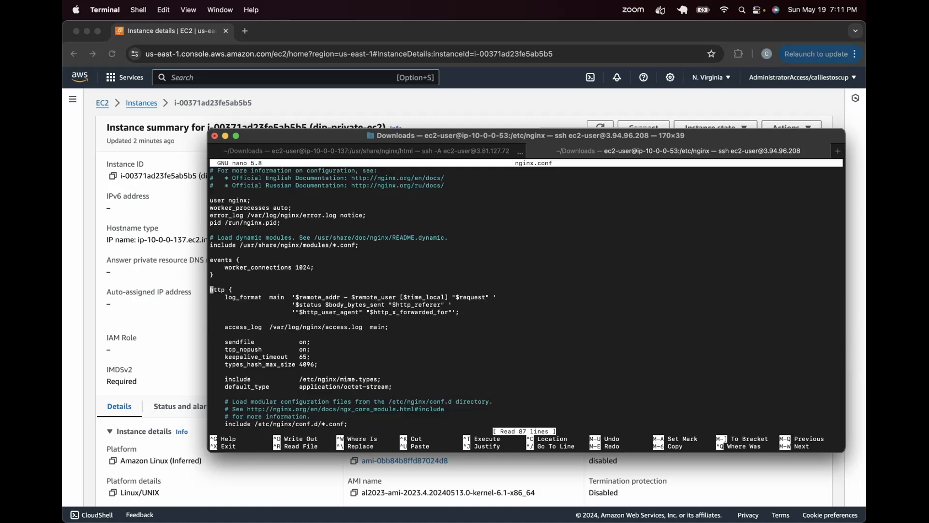
{"action": "key", "text": "Down"}
{"action": "key", "text": "Down"}
{"action": "key", "text": "Down"}
{"action": "key", "text": "Down"}
{"action": "key", "text": "Down"}
{"action": "key", "text": "Down"}
{"action": "key", "text": "Down"}
{"action": "key", "text": "Down"}
{"action": "key", "text": "Down"}
{"action": "key", "text": "Down"}
{"action": "key", "text": "Down"}
{"action": "key", "text": "Down"}
{"action": "key", "text": "Down"}
{"action": "key", "text": "Down"}
{"action": "key", "text": "Down"}
{"action": "key", "text": "Down"}
{"action": "key", "text": "Down"}
{"action": "key", "text": "Down"}
{"action": "key", "text": "Down"}
{"action": "key", "text": "Down"}
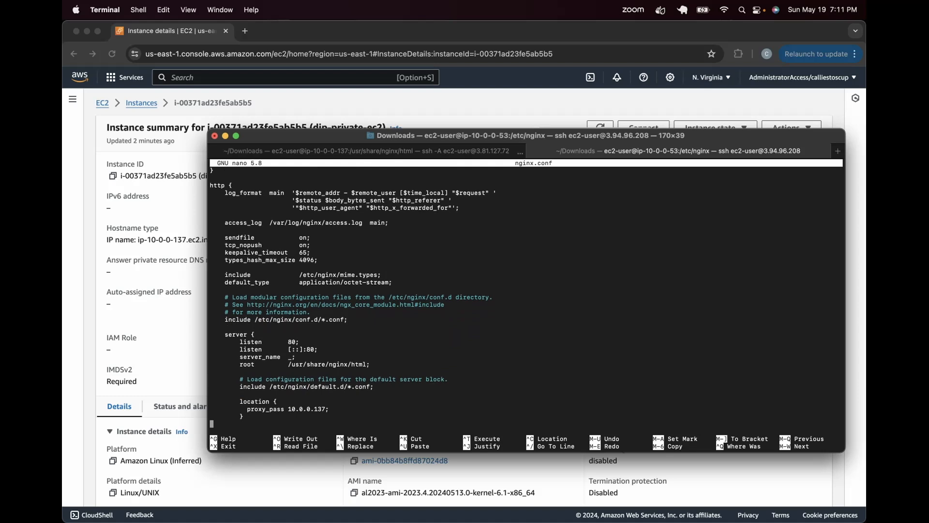
{"action": "key", "text": "Down"}
{"action": "key", "text": "Up"}
{"action": "key", "text": "Up"}
{"action": "key", "text": "Up"}
{"action": "key", "text": "Right"}
{"action": "key", "text": "Right"}
{"action": "key", "text": "Right"}
{"action": "key", "text": "Right"}
{"action": "key", "text": "Right"}
{"action": "key", "text": "Right"}
{"action": "key", "text": "Right"}
{"action": "key", "text": "Right"}
{"action": "key", "text": "Right"}
{"action": "key", "text": "Right"}
{"action": "key", "text": "Right"}
{"action": "key", "text": "Right"}
{"action": "key", "text": "Right"}
{"action": "key", "text": "Right"}
{"action": "key", "text": "Right"}
{"action": "key", "text": "Right"}
{"action": "key", "text": "Right"}
{"action": "key", "text": "Right"}
{"action": "key", "text": "Right"}
{"action": "key", "text": "Right"}
{"action": "key", "text": "Right"}
{"action": "type", "text": "http"}
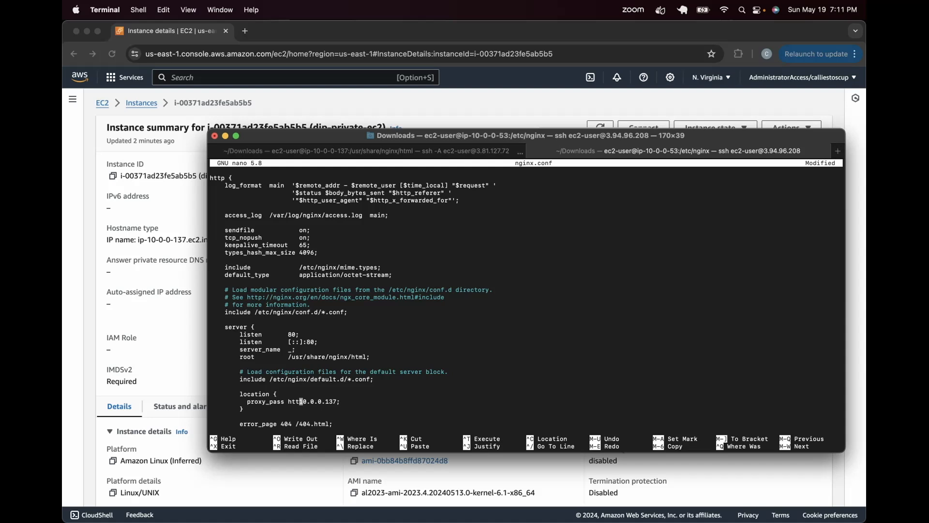
{"action": "type", "text": "://"}
{"action": "key", "text": "Right"}
{"action": "key", "text": "Right"}
{"action": "key", "text": "Right"}
{"action": "key", "text": "Right"}
{"action": "key", "text": "Right"}
{"action": "key", "text": "Right"}
{"action": "key", "text": "Right"}
{"action": "key", "text": "Right"}
{"action": "key", "text": "Right"}
{"action": "key", "text": "Right"}
{"action": "key", "text": "ctrl+x"}
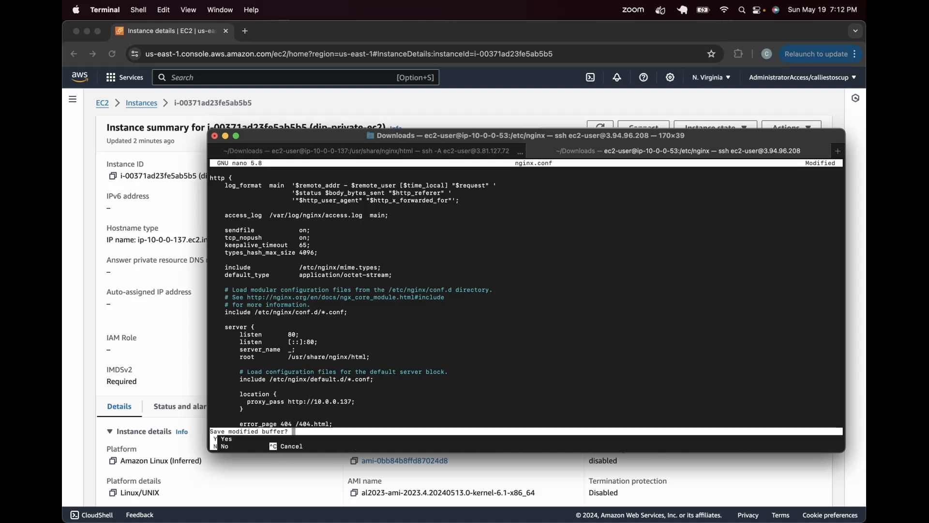
{"action": "key", "text": "y"}
{"action": "key", "text": "Return"}
{"action": "key", "text": "Up"}
{"action": "key", "text": "Up"}
{"action": "key", "text": "Up"}
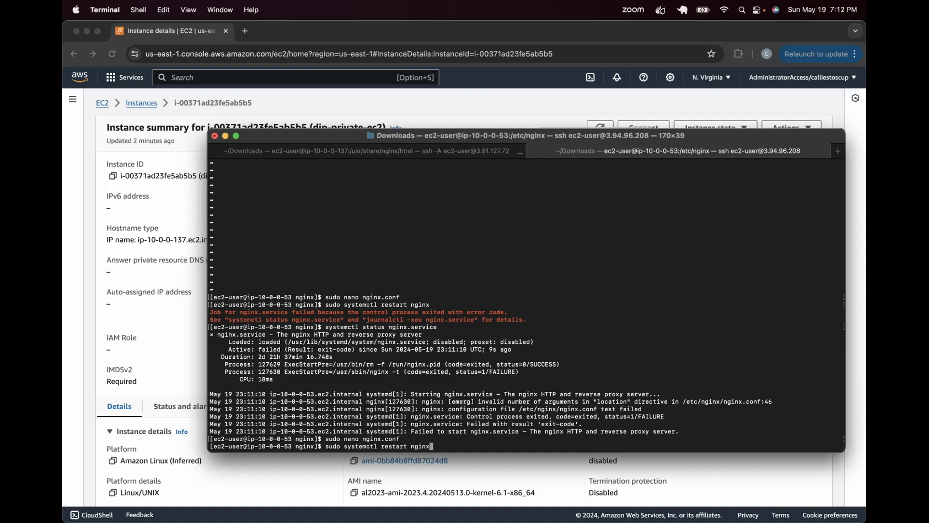
Restart nginx and run systemctl status nginx.service after it fails again.
{"action": "key", "text": "Return"}
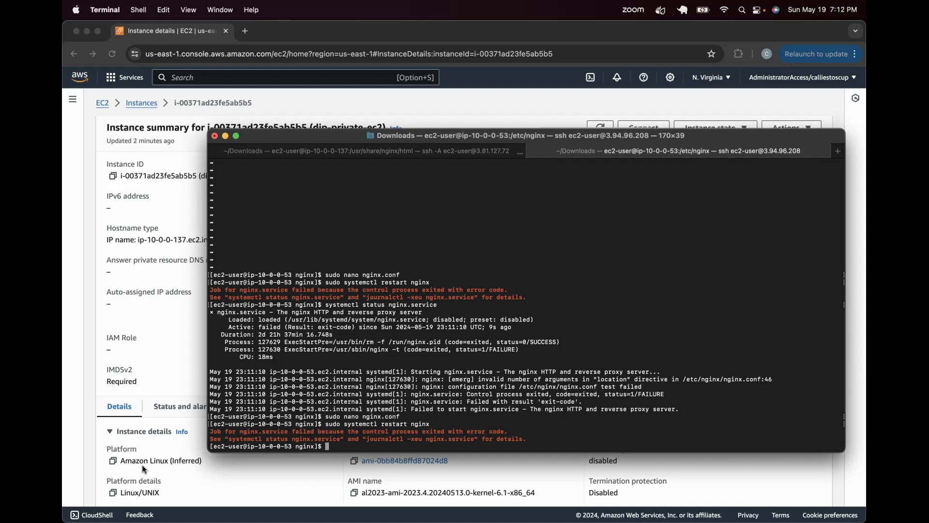
{"action": "left_click_drag", "start_coordinate": [230, 436], "coordinate": [342, 439]}
{"action": "key", "text": "super+c"}
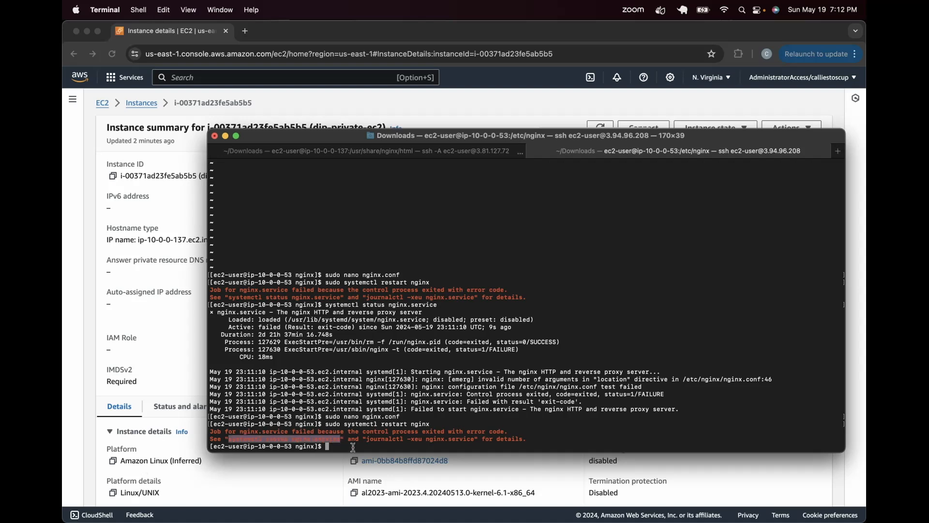
{"action": "key", "text": "super+v"}
{"action": "key", "text": "Return"}
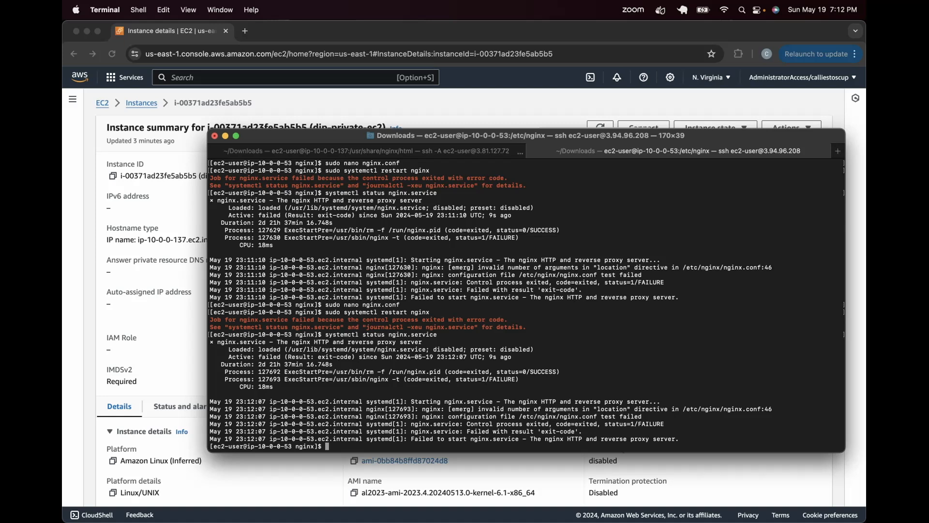
Select the invalid number of arguments in location error from nginx.conf:46.
{"action": "scroll", "coordinate": [368, 429], "scroll_direction": "down", "scroll_amount": 1}
{"action": "left_click_drag", "start_coordinate": [304, 342], "coordinate": [416, 355]}
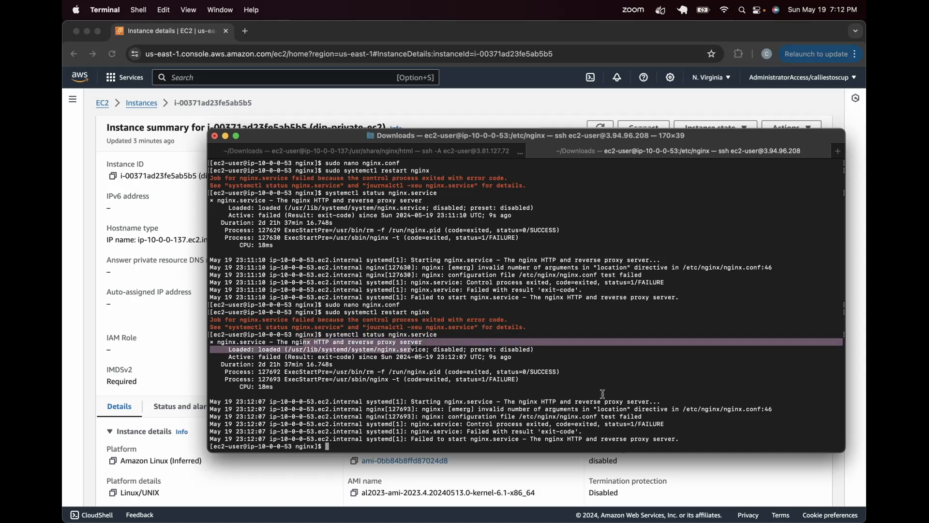
{"action": "left_click", "coordinate": [425, 409]}
{"action": "left_click_drag", "start_coordinate": [425, 409], "coordinate": [724, 409]}
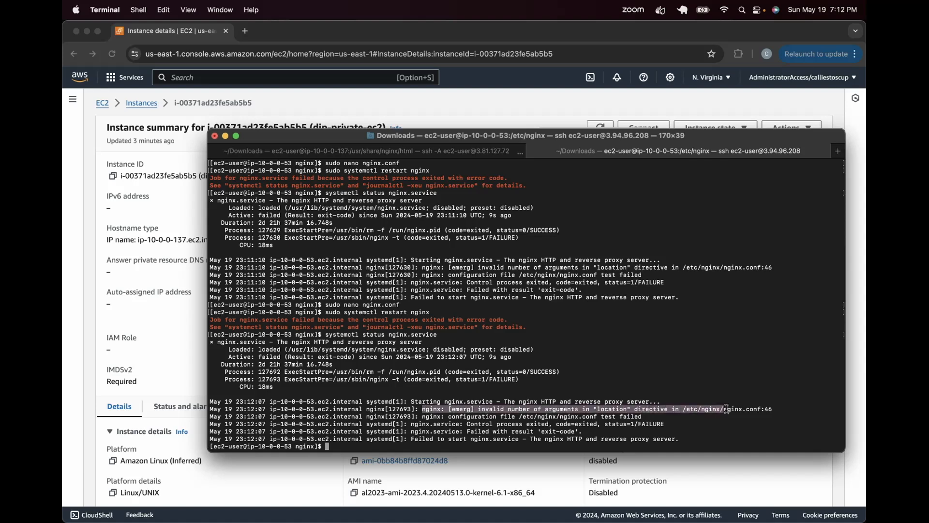
{"action": "left_click", "coordinate": [710, 437]}
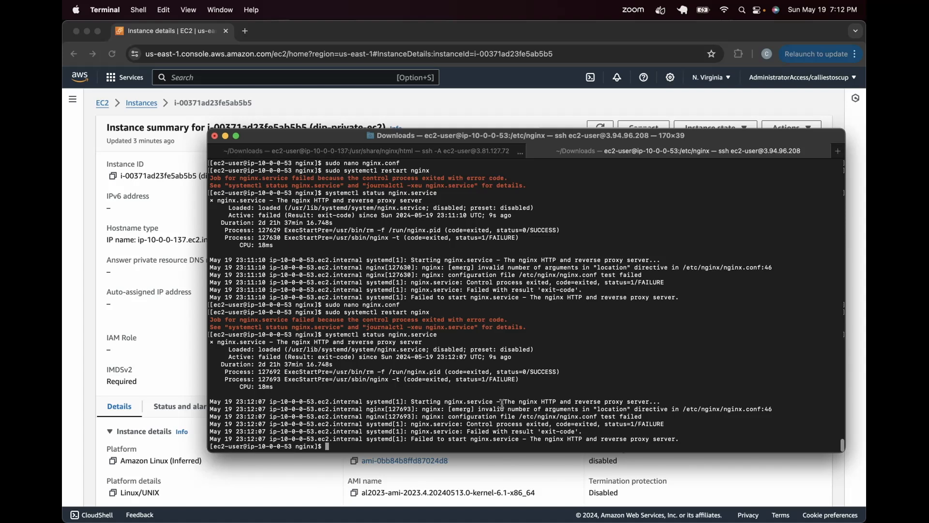
{"action": "left_click_drag", "start_coordinate": [478, 409], "coordinate": [776, 405]}
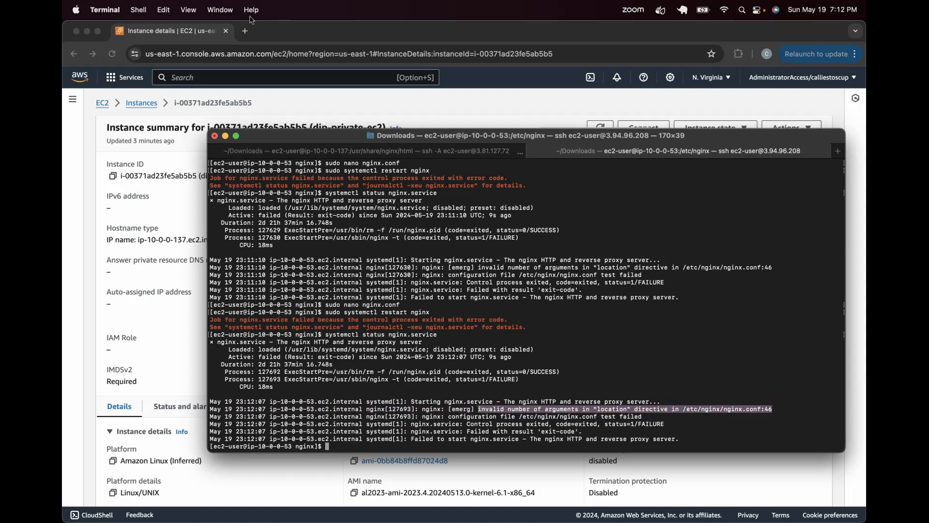
Search Google for the nginx location error and open the matching Stack Overflow question.
{"action": "left_click", "coordinate": [245, 35]}
{"action": "left_click", "coordinate": [245, 32]}
{"action": "key", "text": "super+v"}
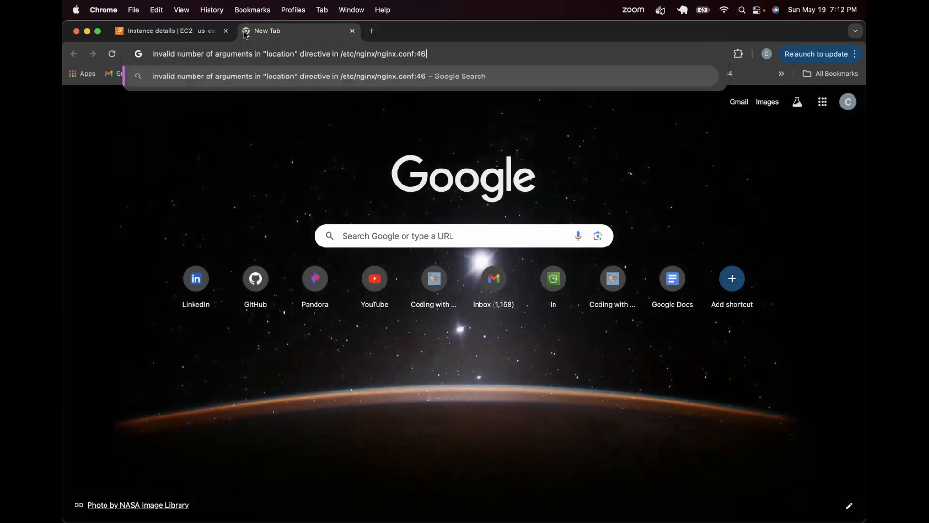
{"action": "key", "text": "Return"}
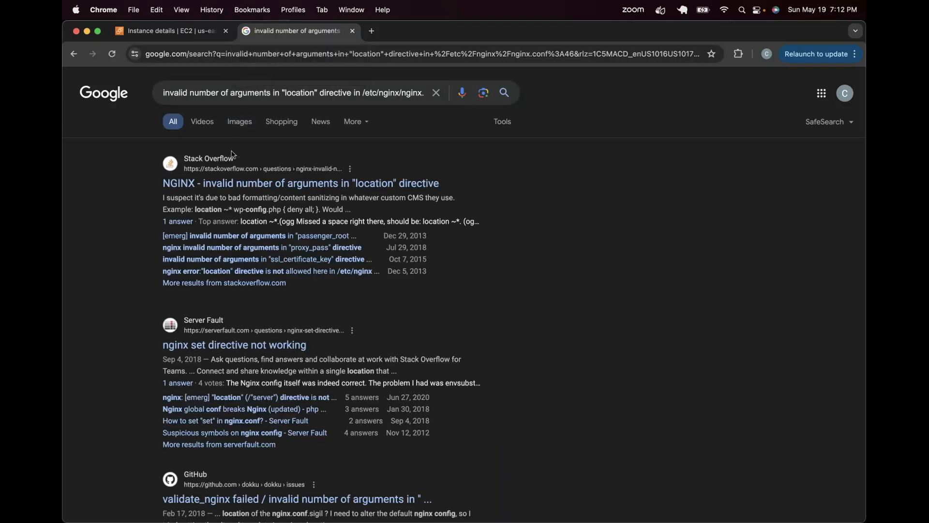
{"action": "left_click", "coordinate": [215, 184]}
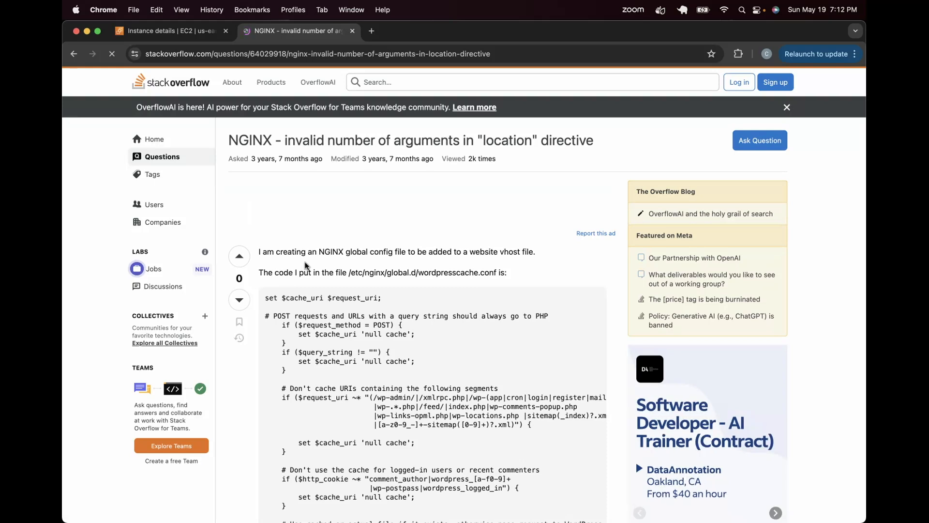
{"action": "left_click", "coordinate": [856, 433]}
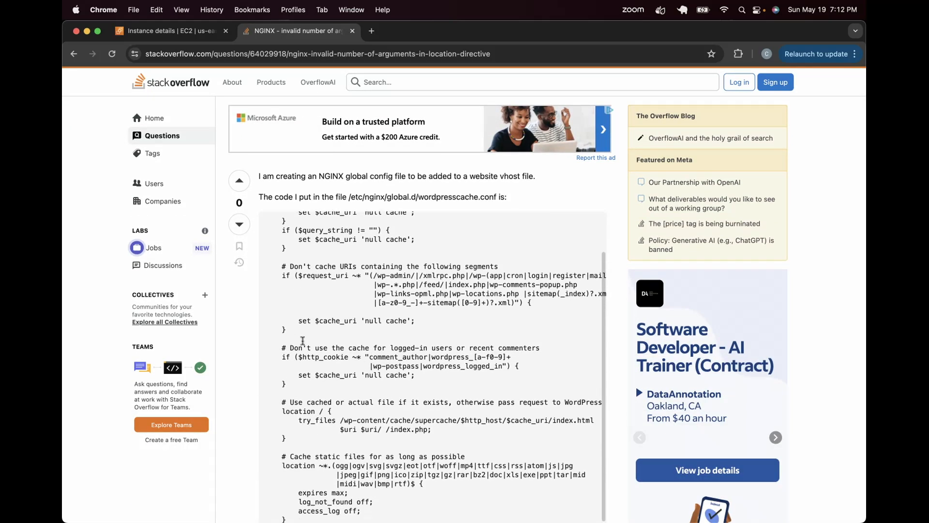
Read through the question and its accepted answer, which blames a missing space.
{"action": "scroll", "coordinate": [303, 342], "scroll_direction": "down", "scroll_amount": 3}
{"action": "scroll", "coordinate": [303, 341], "scroll_direction": "down", "scroll_amount": 5}
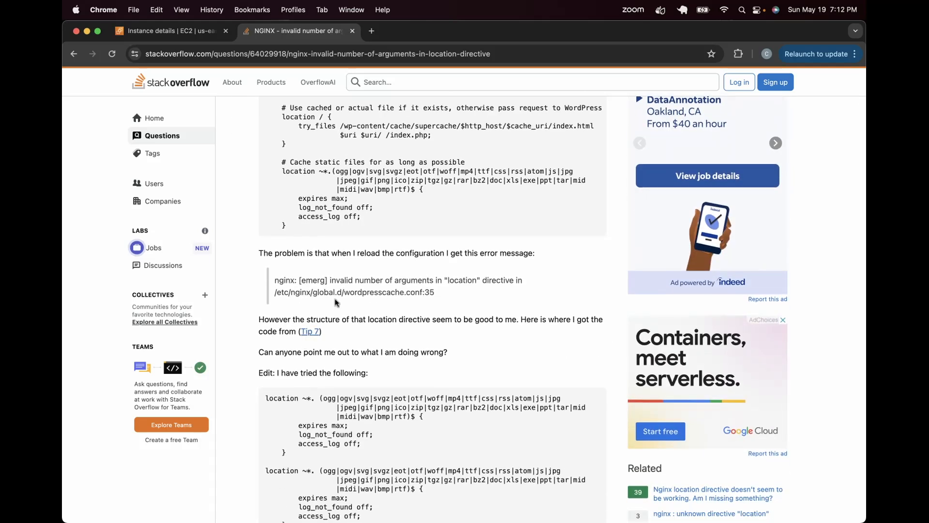
{"action": "scroll", "coordinate": [336, 303], "scroll_direction": "up", "scroll_amount": 6}
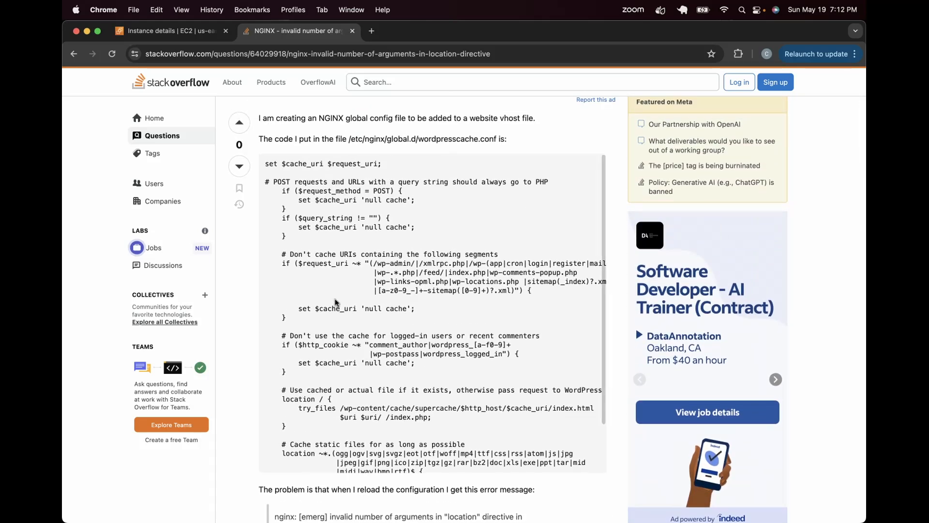
{"action": "scroll", "coordinate": [337, 303], "scroll_direction": "down", "scroll_amount": 2}
{"action": "scroll", "coordinate": [336, 300], "scroll_direction": "down", "scroll_amount": 5}
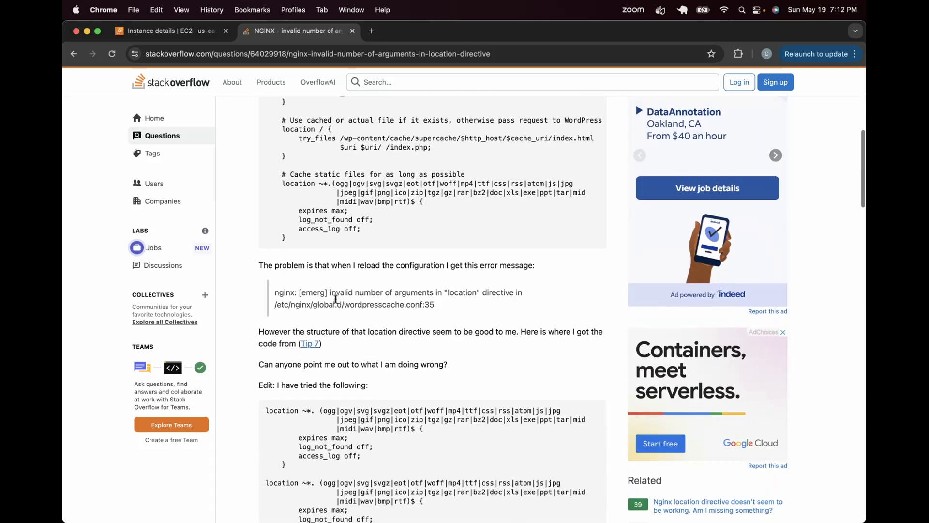
{"action": "scroll", "coordinate": [336, 299], "scroll_direction": "down", "scroll_amount": 5}
{"action": "scroll", "coordinate": [335, 301], "scroll_direction": "down", "scroll_amount": 2}
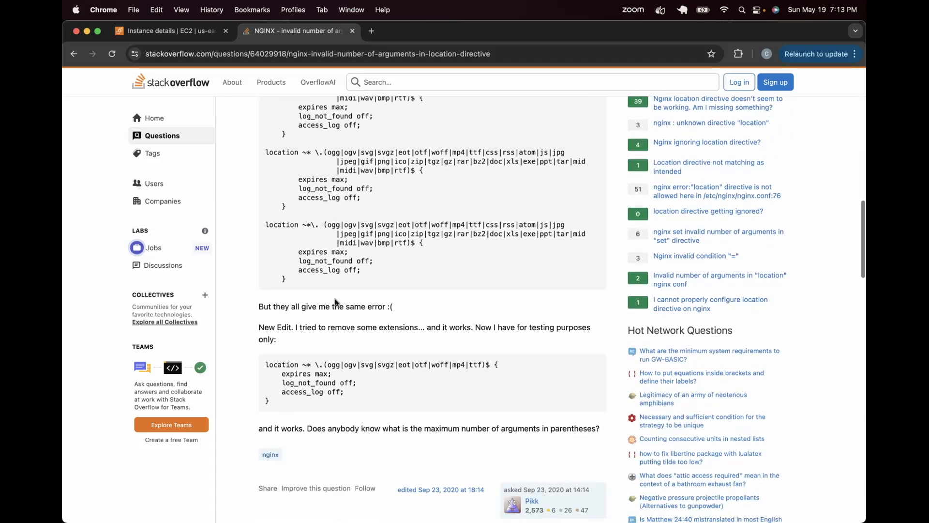
{"action": "scroll", "coordinate": [335, 301], "scroll_direction": "up", "scroll_amount": 5}
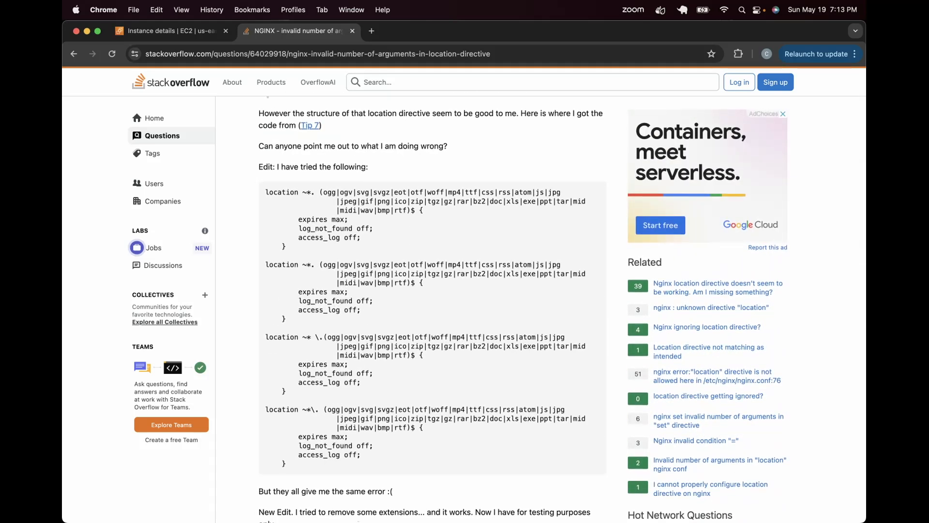
{"action": "scroll", "coordinate": [369, 338], "scroll_direction": "down", "scroll_amount": 10}
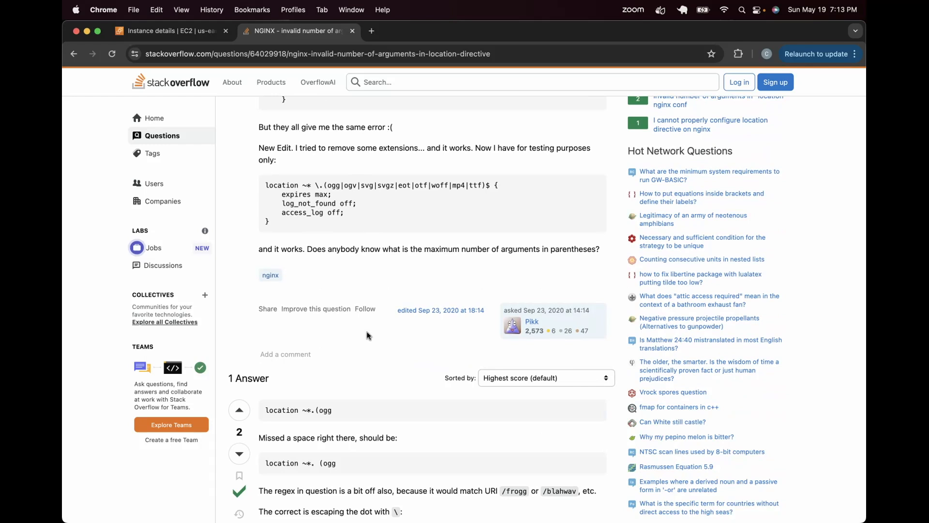
{"action": "scroll", "coordinate": [338, 334], "scroll_direction": "down", "scroll_amount": 5}
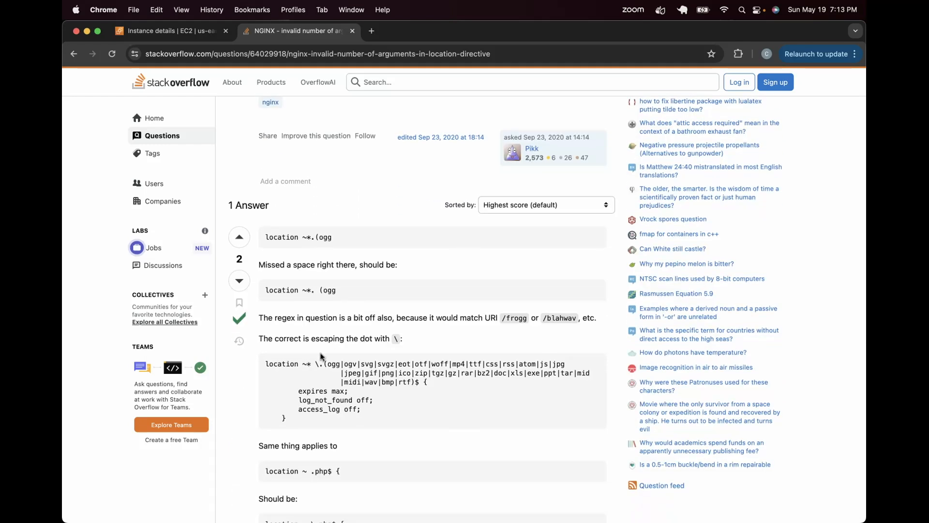
{"action": "scroll", "coordinate": [317, 368], "scroll_direction": "down", "scroll_amount": 5}
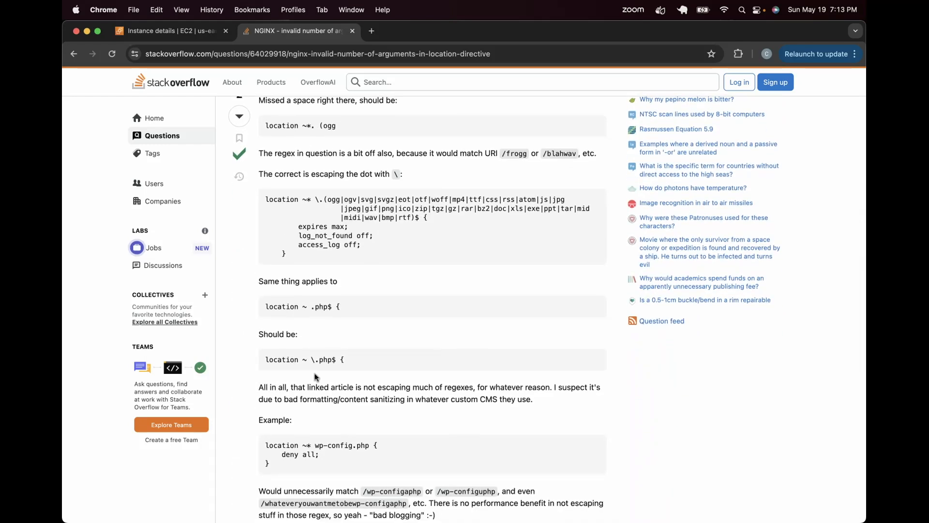
{"action": "scroll", "coordinate": [315, 376], "scroll_direction": "down", "scroll_amount": 8}
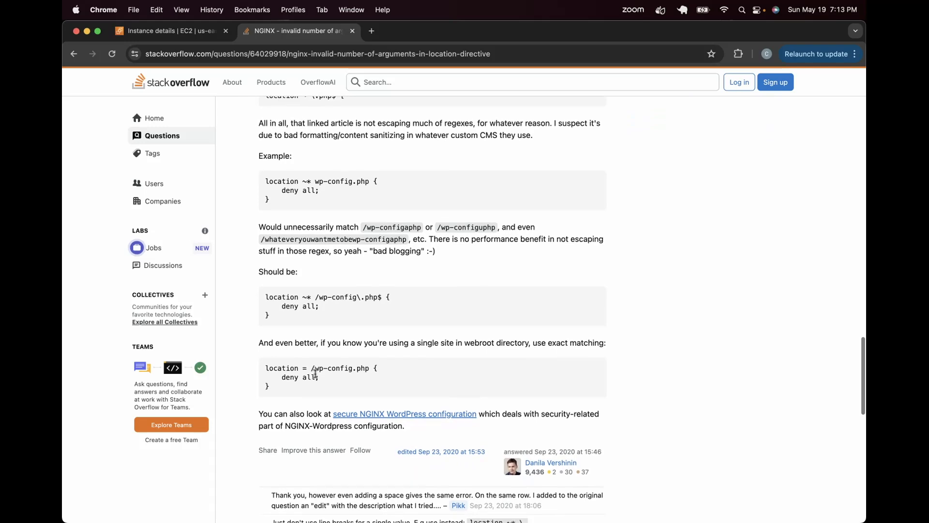
{"action": "scroll", "coordinate": [315, 373], "scroll_direction": "down", "scroll_amount": 6}
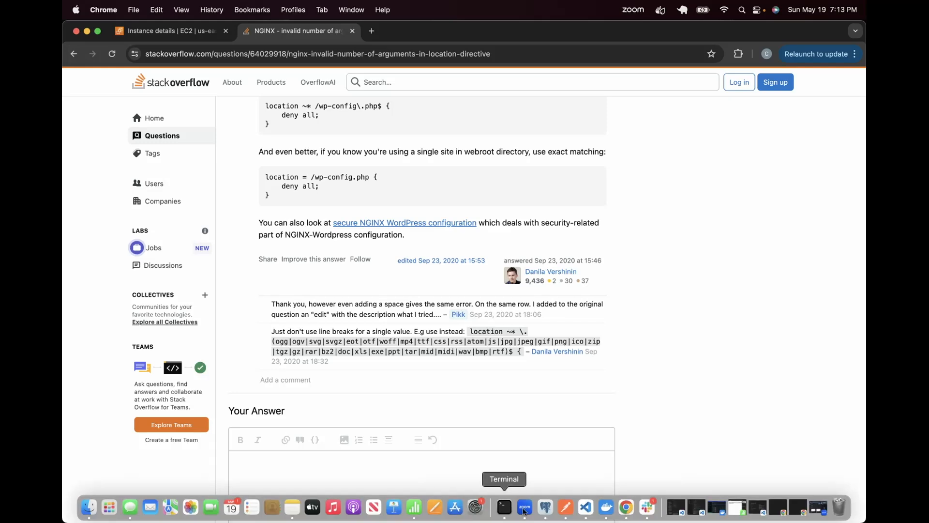
Back in the SSH terminal, reopen nginx.conf in nano with sudo nano nginx.conf.
{"action": "left_click", "coordinate": [504, 515]}
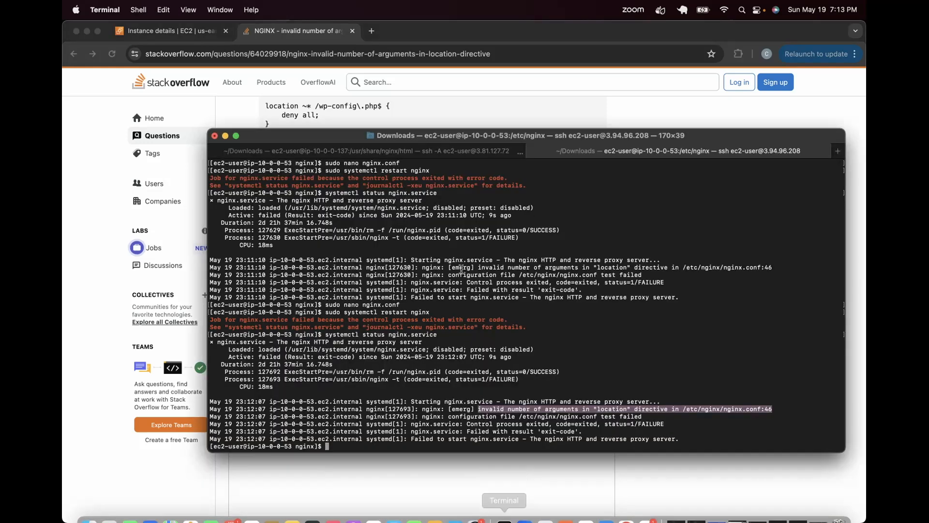
{"action": "left_click", "coordinate": [334, 443]}
{"action": "key", "text": "Up"}
{"action": "key", "text": "Up"}
{"action": "key", "text": "Up"}
{"action": "key", "text": "Return"}
{"action": "key", "text": "Down"}
{"action": "key", "text": "Down"}
{"action": "key", "text": "Down"}
{"action": "key", "text": "Down"}
{"action": "key", "text": "Down"}
{"action": "key", "text": "Down"}
{"action": "key", "text": "Down"}
{"action": "key", "text": "Down"}
{"action": "key", "text": "Down"}
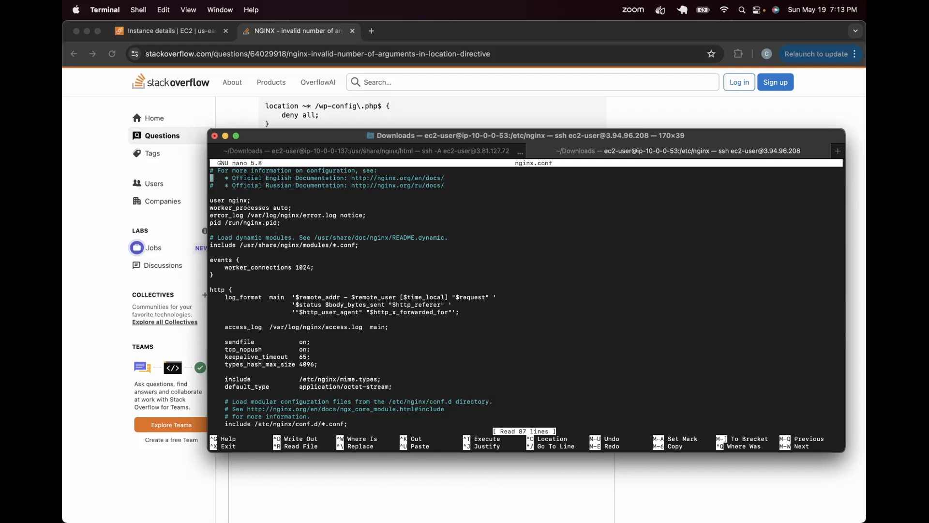
{"action": "key", "text": "Down"}
{"action": "key", "text": "Down"}
{"action": "key", "text": "Down"}
{"action": "key", "text": "Down"}
{"action": "key", "text": "Down"}
{"action": "key", "text": "Down"}
{"action": "key", "text": "Down"}
{"action": "key", "text": "Down"}
{"action": "key", "text": "Down"}
{"action": "key", "text": "Down"}
{"action": "key", "text": "Down"}
{"action": "key", "text": "Down"}
{"action": "key", "text": "Down"}
{"action": "key", "text": "Down"}
{"action": "key", "text": "Down"}
{"action": "key", "text": "Down"}
{"action": "key", "text": "Down"}
{"action": "key", "text": "Down"}
{"action": "key", "text": "Down"}
{"action": "key", "text": "Down"}
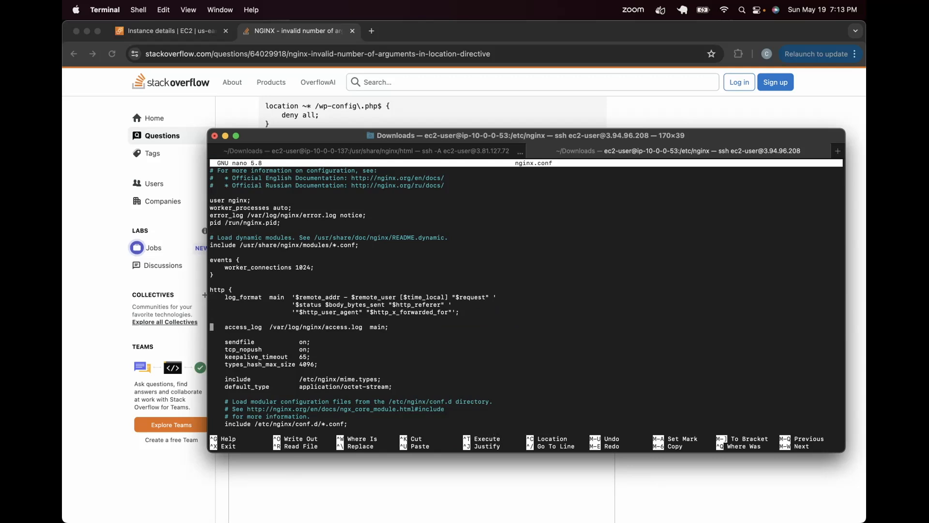
{"action": "key", "text": "Down"}
{"action": "key", "text": "Down"}
{"action": "key", "text": "Down"}
{"action": "key", "text": "Down"}
{"action": "key", "text": "Down"}
{"action": "key", "text": "Down"}
{"action": "key", "text": "Down"}
{"action": "key", "text": "Down"}
{"action": "key", "text": "Down"}
{"action": "key", "text": "Down"}
{"action": "key", "text": "Down"}
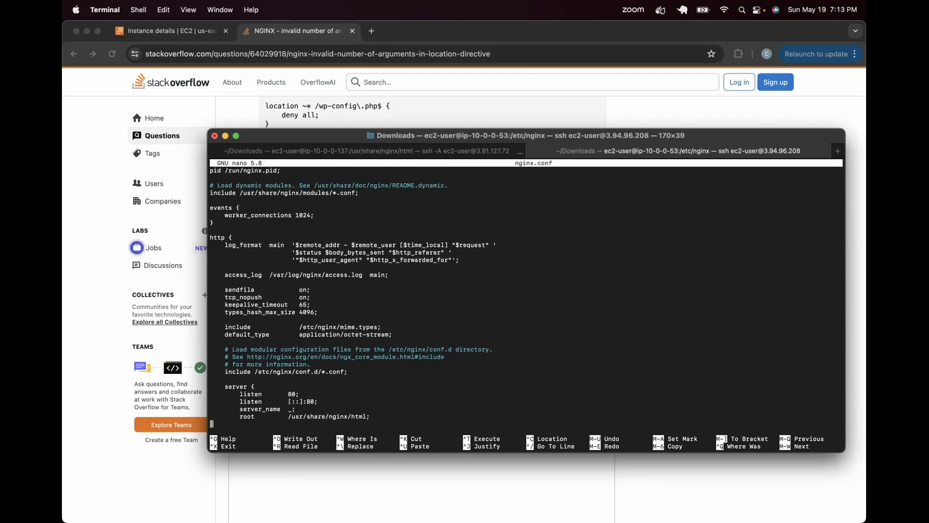
Add the missing slash so the line reads 'location / {', and save nginx.conf.
{"action": "key", "text": "Down"}
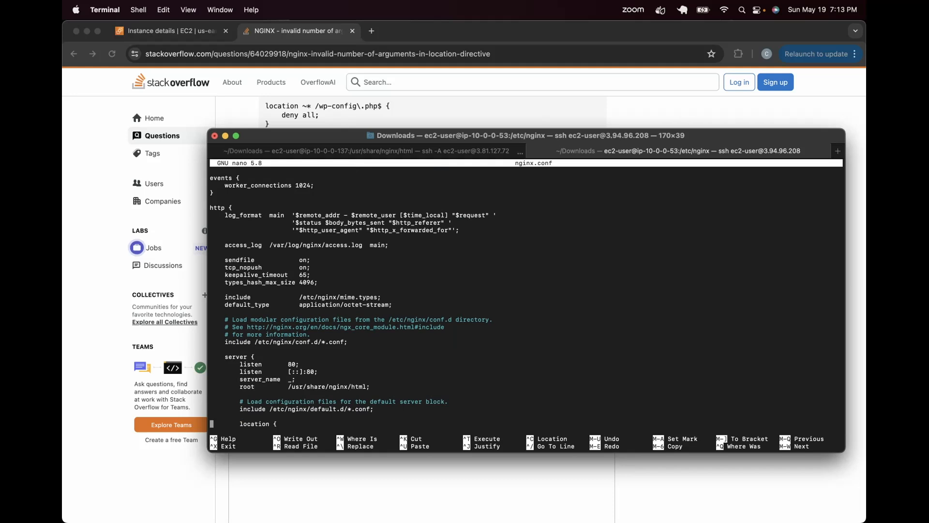
{"action": "key", "text": "Down"}
{"action": "key", "text": "Up"}
{"action": "key", "text": "Right"}
{"action": "key", "text": "Right"}
{"action": "key", "text": "Right"}
{"action": "key", "text": "Right"}
{"action": "key", "text": "Right"}
{"action": "key", "text": "Right"}
{"action": "key", "text": "Right"}
{"action": "key", "text": "Right"}
{"action": "key", "text": "Right"}
{"action": "key", "text": "Right"}
{"action": "key", "text": "Right"}
{"action": "key", "text": "Right"}
{"action": "key", "text": "Right"}
{"action": "key", "text": "Right"}
{"action": "key", "text": "Right"}
{"action": "key", "text": "Right"}
{"action": "type", "text": "/"}
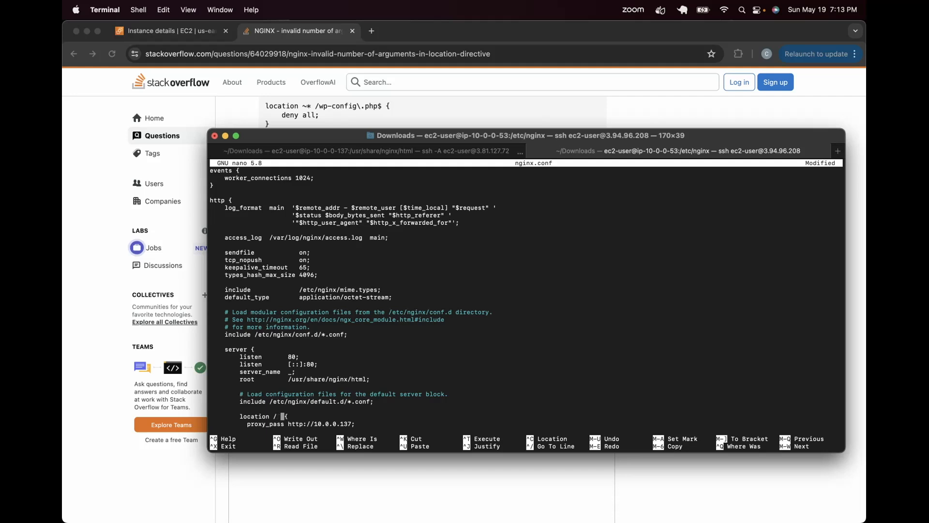
{"action": "key", "text": "Down"}
{"action": "key", "text": "Down"}
{"action": "key", "text": "Down"}
{"action": "key", "text": "Down"}
{"action": "key", "text": "Down"}
{"action": "key", "text": "Down"}
{"action": "key", "text": "Down"}
{"action": "key", "text": "Down"}
{"action": "key", "text": "Down"}
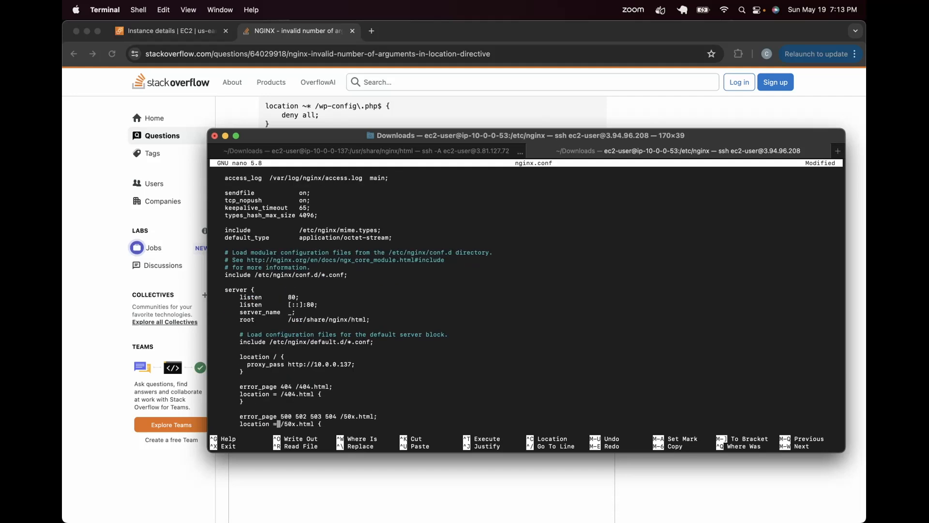
{"action": "key", "text": "ctrl+x"}
{"action": "key", "text": "y"}
{"action": "key", "text": "Return"}
{"action": "key", "text": "Up"}
Run sudo systemctl restart nginx, then reopen nginx.conf in nano.
{"action": "key", "text": "Up"}
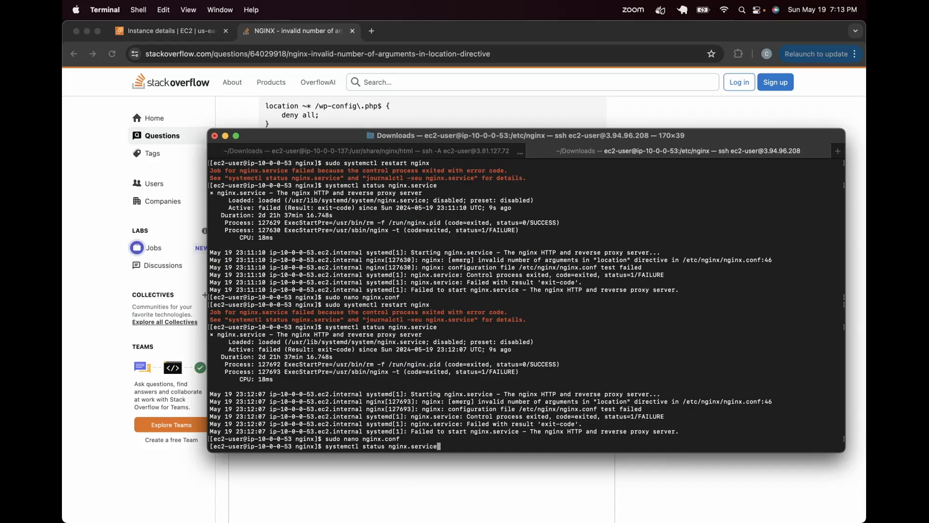
{"action": "key", "text": "Up"}
{"action": "key", "text": "Return"}
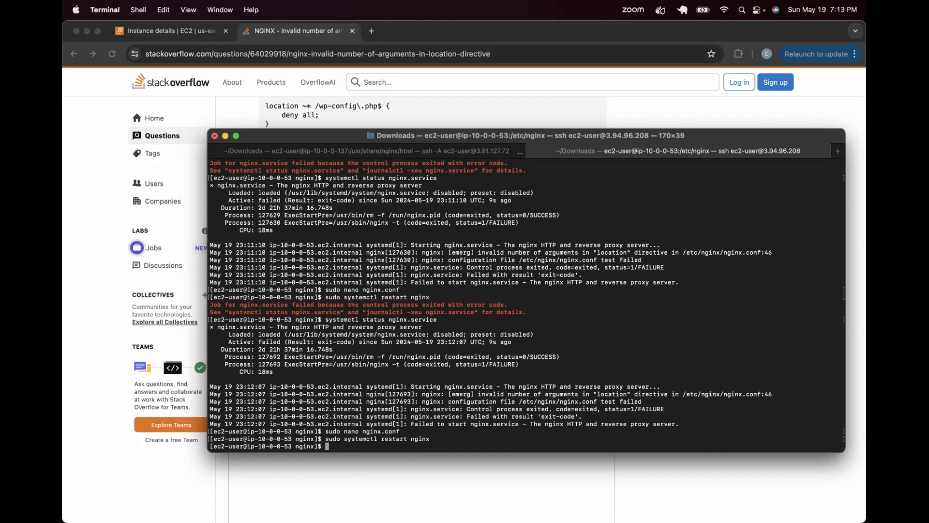
{"action": "key", "text": "Up"}
{"action": "key", "text": "Up"}
{"action": "key", "text": "Return"}
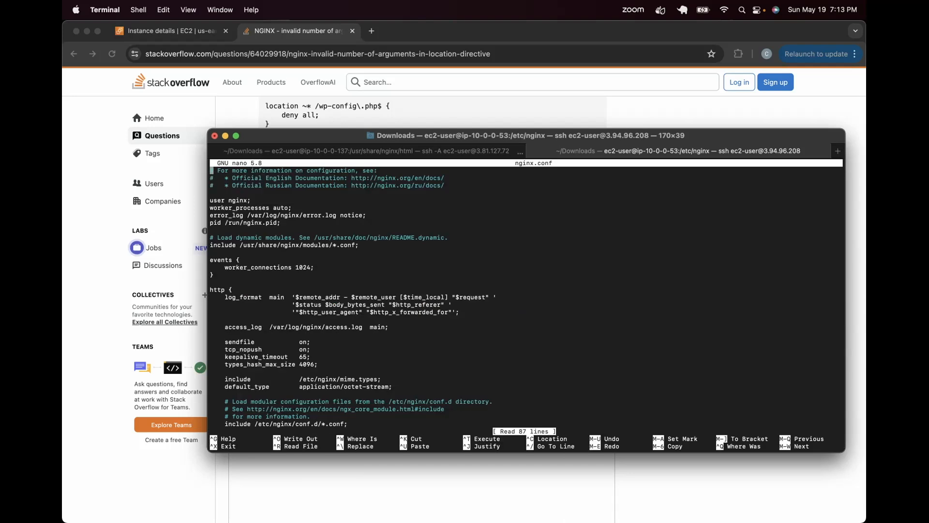
{"action": "key", "text": "Down"}
{"action": "key", "text": "Down"}
{"action": "key", "text": "Down"}
{"action": "key", "text": "Down"}
{"action": "key", "text": "Down"}
{"action": "key", "text": "Down"}
{"action": "key", "text": "Down"}
{"action": "key", "text": "Down"}
{"action": "key", "text": "Down"}
{"action": "key", "text": "Down"}
{"action": "key", "text": "Down"}
{"action": "key", "text": "Down"}
{"action": "key", "text": "Down"}
{"action": "key", "text": "Down"}
{"action": "key", "text": "Down"}
{"action": "key", "text": "Down"}
{"action": "key", "text": "Down"}
{"action": "key", "text": "Down"}
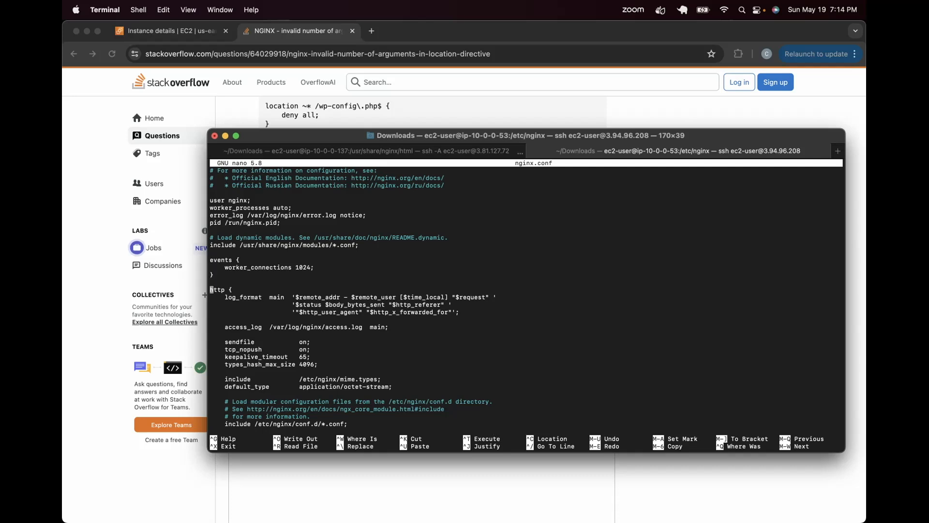
{"action": "key", "text": "Down"}
{"action": "key", "text": "Down"}
{"action": "key", "text": "Down"}
{"action": "key", "text": "Down"}
{"action": "key", "text": "Down"}
{"action": "key", "text": "Down"}
{"action": "key", "text": "Down"}
{"action": "key", "text": "Down"}
{"action": "key", "text": "Down"}
{"action": "key", "text": "Down"}
{"action": "key", "text": "Down"}
{"action": "key", "text": "Down"}
{"action": "key", "text": "Down"}
{"action": "key", "text": "Down"}
{"action": "key", "text": "Down"}
{"action": "key", "text": "Down"}
{"action": "key", "text": "Down"}
{"action": "key", "text": "Down"}
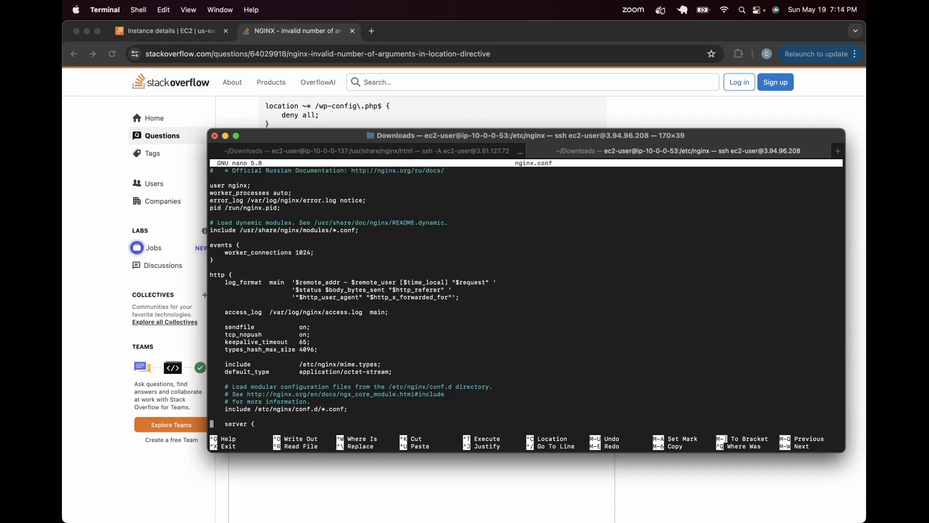
{"action": "key", "text": "Down"}
{"action": "key", "text": "Down"}
{"action": "key", "text": "Down"}
{"action": "key", "text": "Down"}
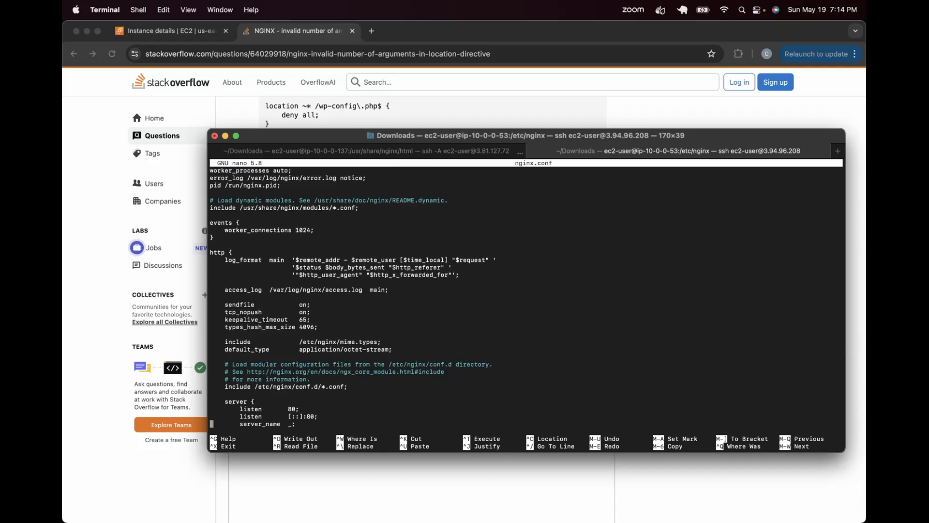
{"action": "key", "text": "Down"}
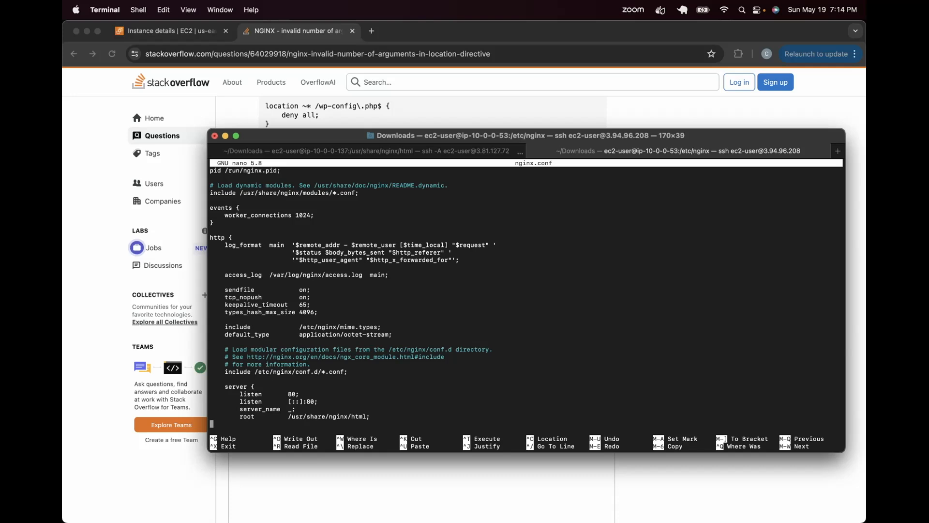
{"action": "key", "text": "Down"}
{"action": "key", "text": "Down"}
{"action": "key", "text": "Down"}
{"action": "key", "text": "Down"}
{"action": "key", "text": "Down"}
{"action": "key", "text": "Down"}
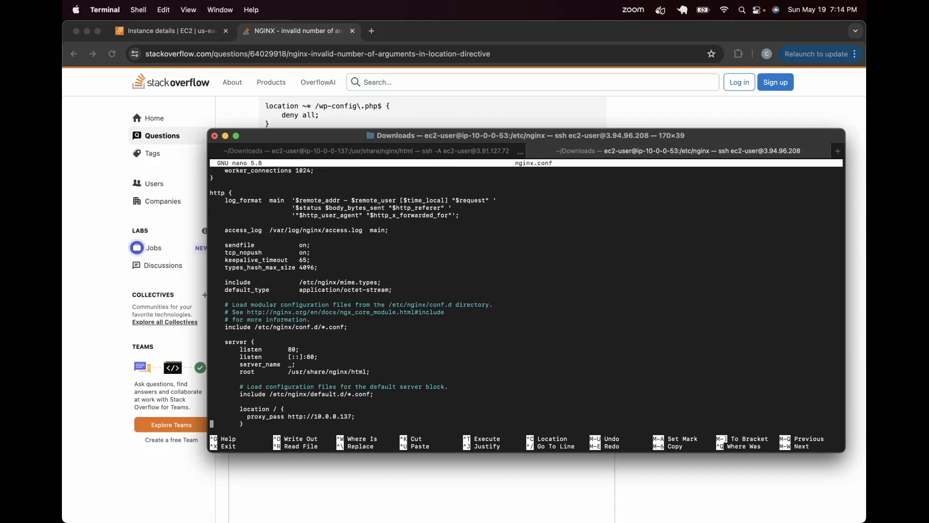
{"action": "key", "text": "Down"}
{"action": "key", "text": "Up"}
{"action": "key", "text": "Up"}
{"action": "key", "text": "Right"}
{"action": "key", "text": "Right"}
{"action": "key", "text": "Right"}
{"action": "key", "text": "Right"}
{"action": "key", "text": "Right"}
{"action": "key", "text": "Right"}
{"action": "key", "text": "Right"}
{"action": "key", "text": "Right"}
{"action": "key", "text": "Right"}
{"action": "key", "text": "Right"}
{"action": "key", "text": "Right"}
{"action": "key", "text": "Right"}
{"action": "key", "text": "Right"}
{"action": "key", "text": "Right"}
{"action": "key", "text": "Right"}
{"action": "key", "text": "Right"}
{"action": "key", "text": "Right"}
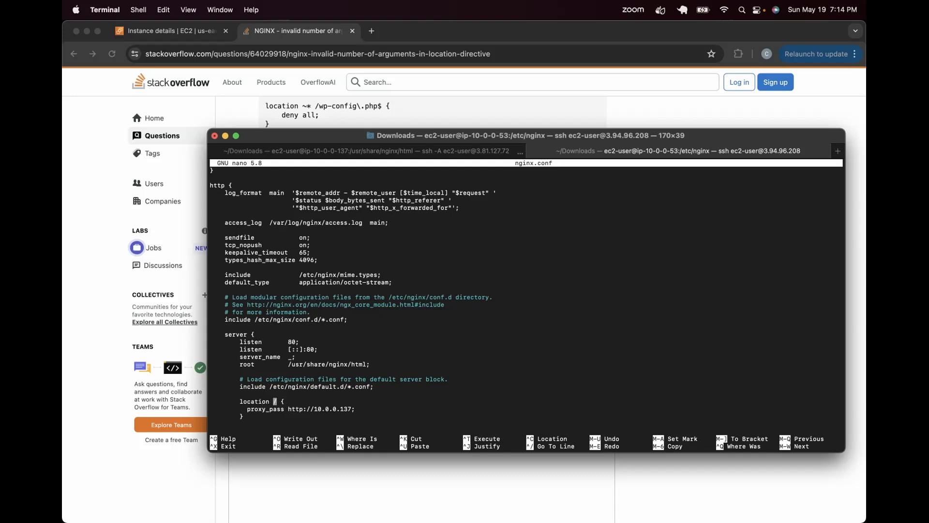
{"action": "key", "text": "Down"}
{"action": "key", "text": "Right"}
{"action": "key", "text": "Right"}
{"action": "key", "text": "Right"}
{"action": "key", "text": "Right"}
{"action": "key", "text": "Right"}
{"action": "key", "text": "Right"}
{"action": "key", "text": "Right"}
{"action": "key", "text": "Right"}
{"action": "key", "text": "Right"}
{"action": "key", "text": "Right"}
{"action": "key", "text": "Right"}
{"action": "key", "text": "Right"}
{"action": "key", "text": "Left"}
{"action": "key", "text": "BackSpace"}
{"action": "key", "text": "BackSpace"}
{"action": "key", "text": "BackSpace"}
{"action": "key", "text": "BackSpace"}
{"action": "key", "text": "BackSpace"}
{"action": "key", "text": "BackSpace"}
{"action": "key", "text": "BackSpace"}
{"action": "key", "text": "ctrl+x"}
{"action": "key", "text": "y"}
{"action": "key", "text": "Return"}
{"action": "key", "text": "Up"}
{"action": "key", "text": "Up"}
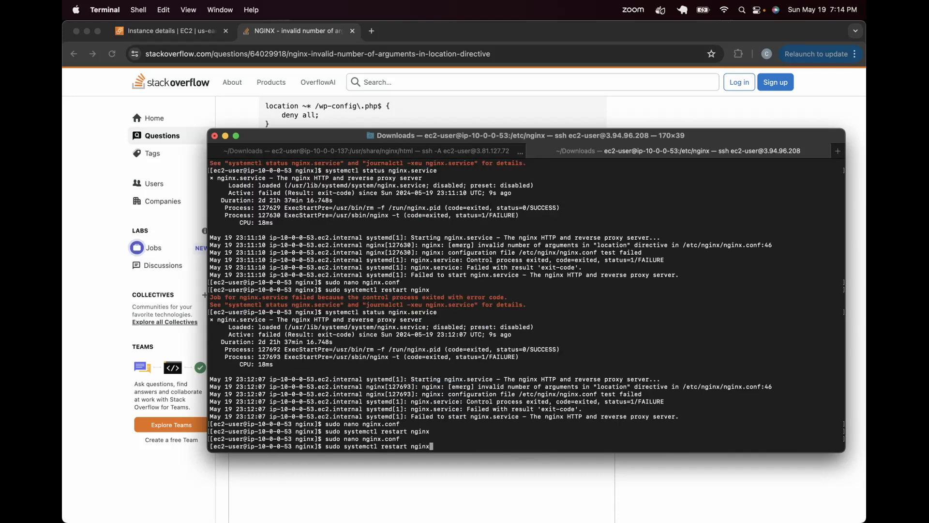
Rerun the nginx restart, then run systemctl status nginx.service to read the invalid URL prefix error at line 47.
{"action": "key", "text": "Return"}
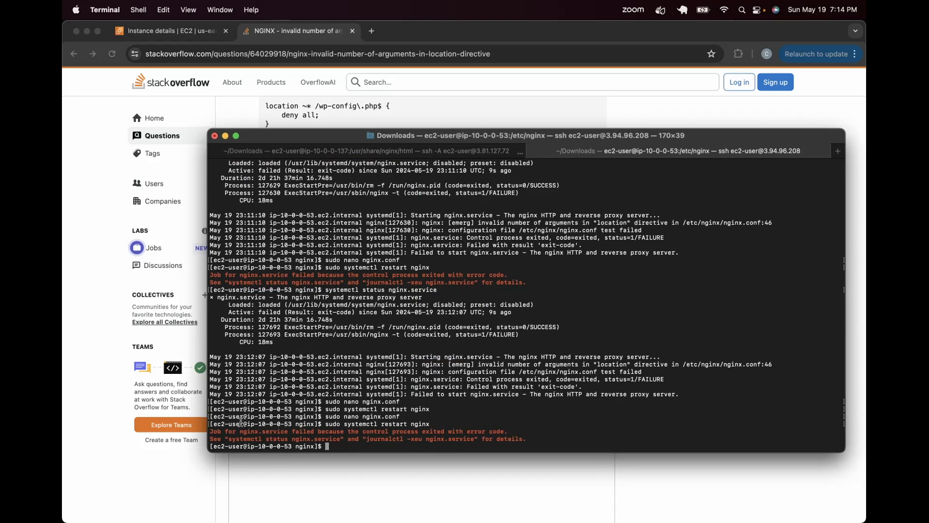
{"action": "left_click_drag", "start_coordinate": [229, 439], "coordinate": [340, 438]}
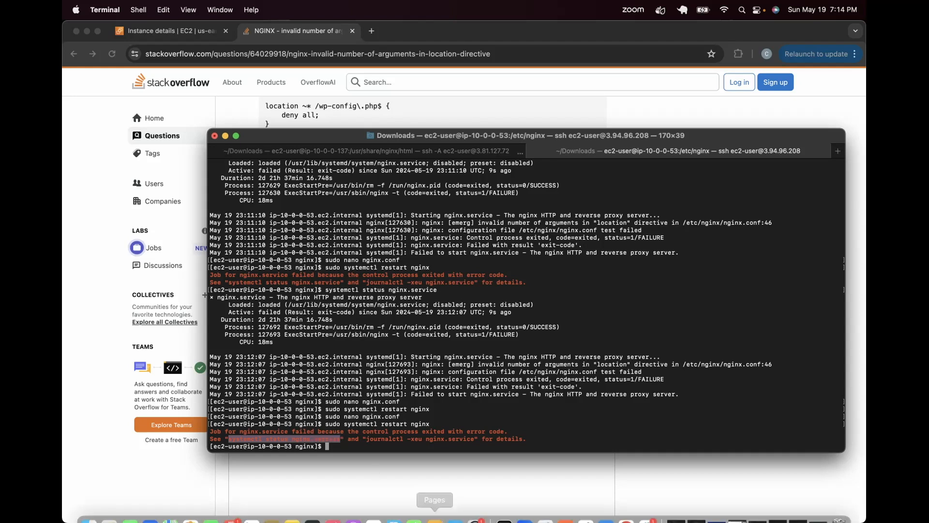
{"action": "mouse_move", "coordinate": [435, 506]}
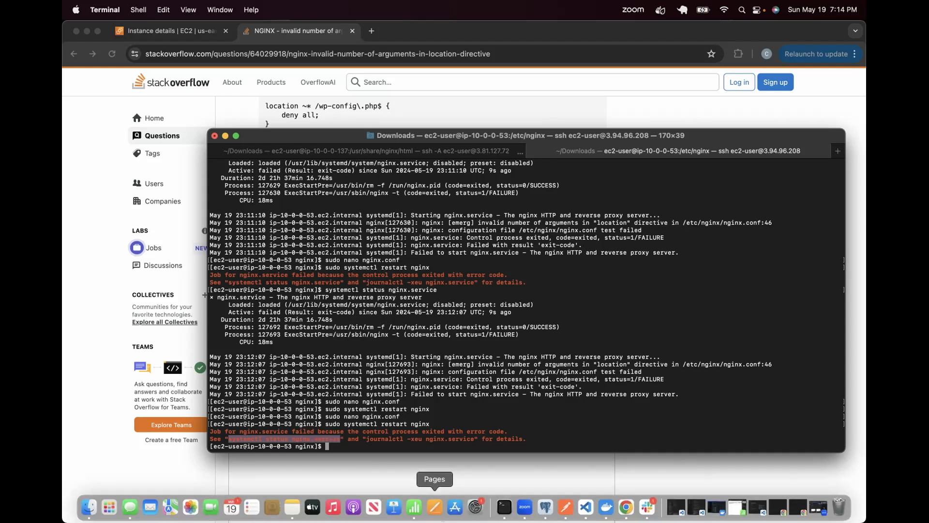
{"action": "left_click", "coordinate": [396, 438]}
{"action": "key", "text": "super+v"}
{"action": "key", "text": "Return"}
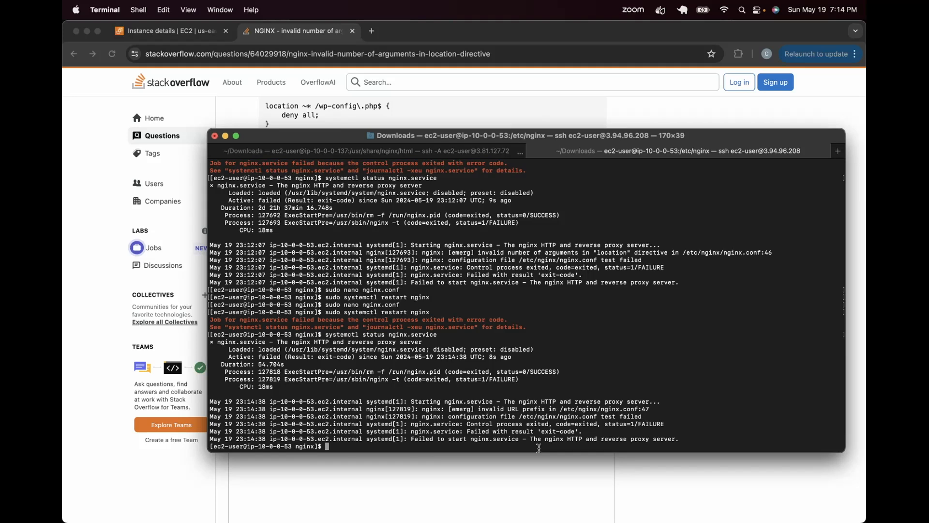
{"action": "scroll", "coordinate": [652, 402], "scroll_direction": "up", "scroll_amount": 2}
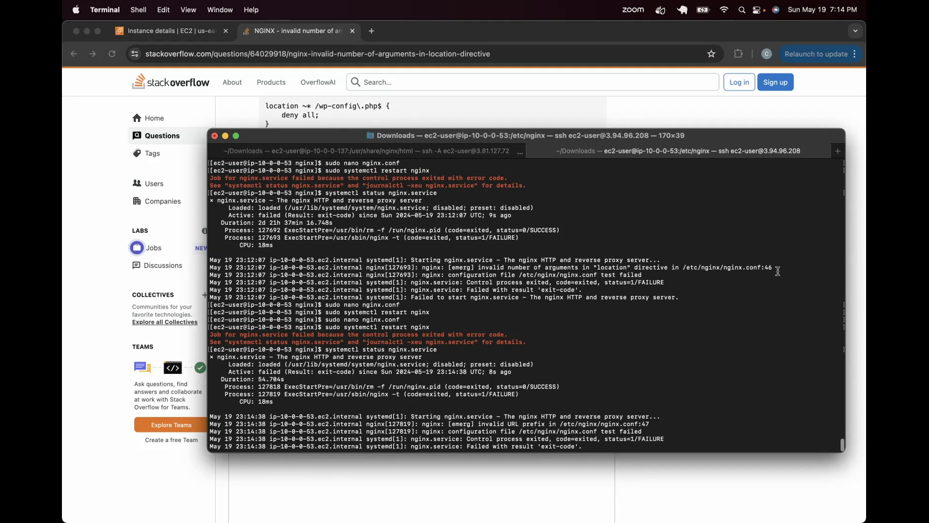
{"action": "scroll", "coordinate": [682, 302], "scroll_direction": "down", "scroll_amount": 2}
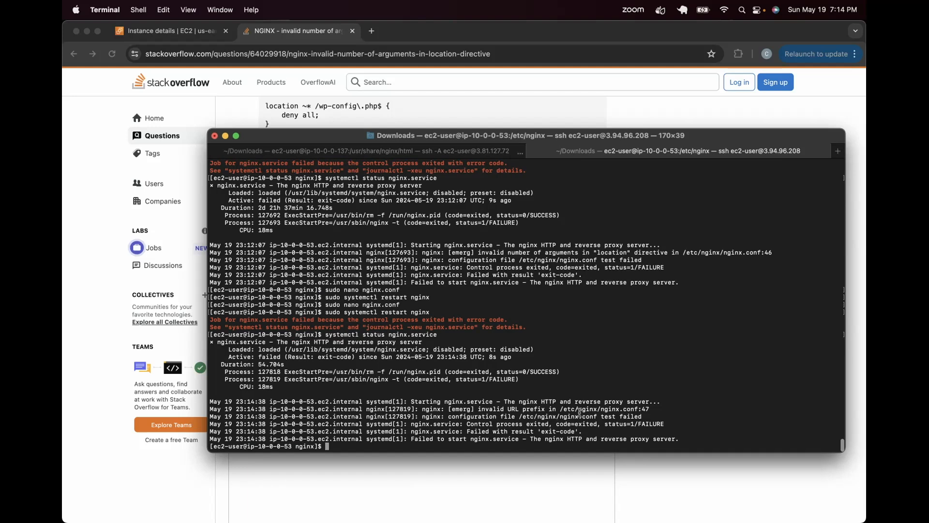
Note the invalid URL prefix error and reopen nginx.conf in nano.
{"action": "left_click_drag", "start_coordinate": [651, 411], "coordinate": [567, 409]}
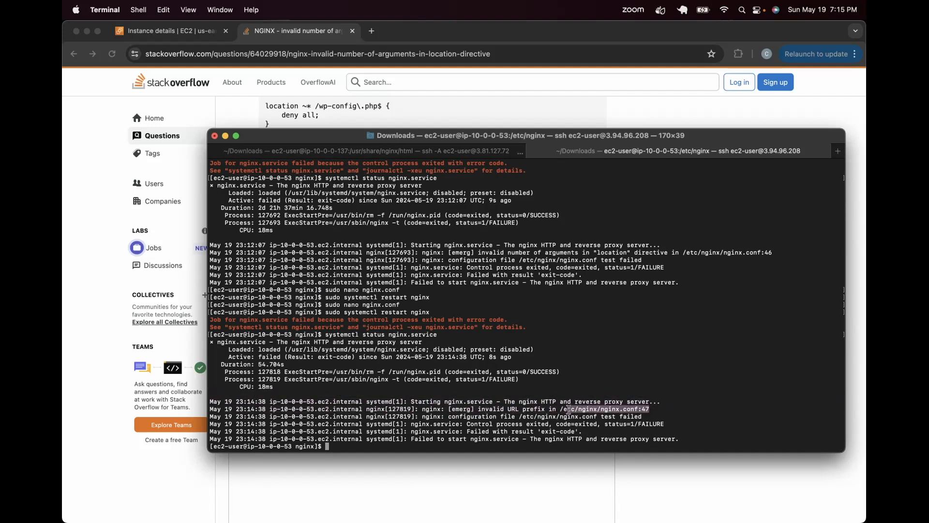
{"action": "left_click", "coordinate": [334, 442]}
{"action": "key", "text": "Up"}
{"action": "key", "text": "Up"}
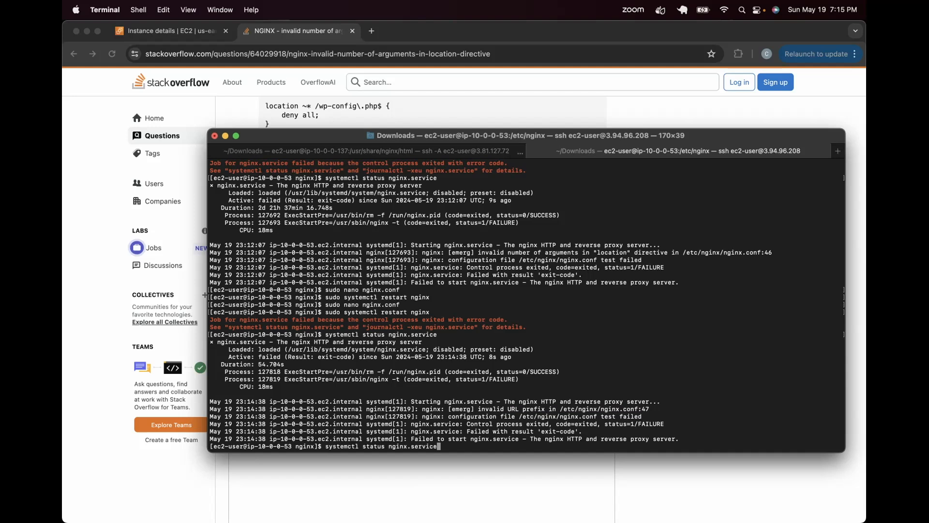
{"action": "key", "text": "Up"}
{"action": "key", "text": "Return"}
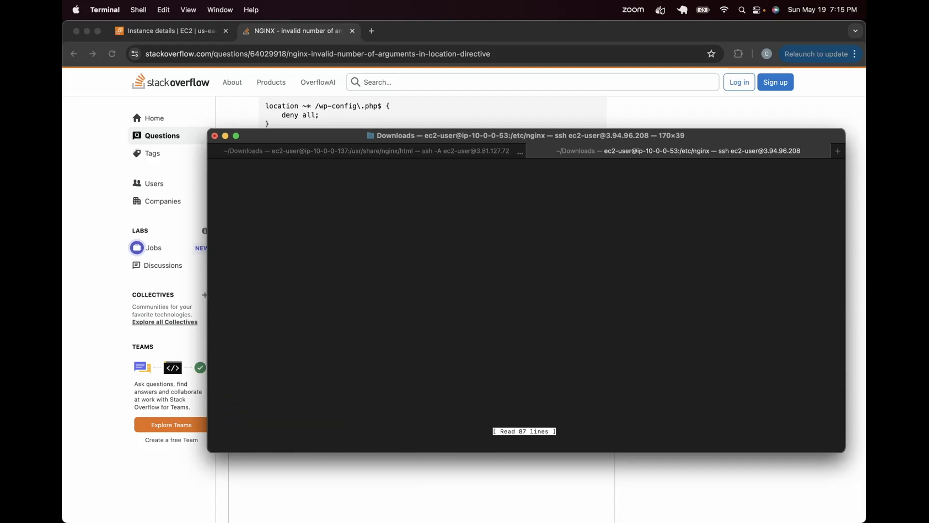
{"action": "key", "text": "Down"}
{"action": "key", "text": "Down"}
{"action": "key", "text": "Down"}
{"action": "key", "text": "Down"}
{"action": "key", "text": "Down"}
{"action": "key", "text": "Down"}
{"action": "key", "text": "Down"}
{"action": "key", "text": "Down"}
{"action": "key", "text": "Down"}
{"action": "key", "text": "Down"}
{"action": "key", "text": "Down"}
{"action": "key", "text": "Down"}
{"action": "key", "text": "Down"}
{"action": "key", "text": "Down"}
{"action": "key", "text": "Down"}
{"action": "key", "text": "Down"}
{"action": "key", "text": "Down"}
{"action": "key", "text": "Down"}
{"action": "key", "text": "Down"}
{"action": "key", "text": "Down"}
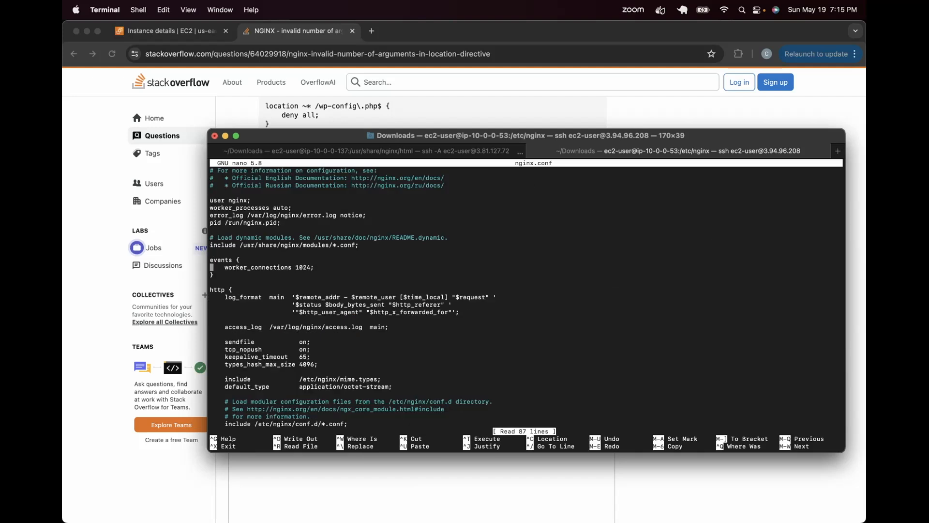
{"action": "key", "text": "Down"}
{"action": "key", "text": "Down"}
{"action": "key", "text": "Down"}
{"action": "key", "text": "Down"}
{"action": "key", "text": "Down"}
{"action": "key", "text": "Down"}
{"action": "key", "text": "Down"}
{"action": "key", "text": "Down"}
{"action": "key", "text": "Down"}
{"action": "key", "text": "Down"}
{"action": "key", "text": "Down"}
{"action": "key", "text": "Down"}
{"action": "key", "text": "Down"}
{"action": "key", "text": "Down"}
{"action": "key", "text": "Down"}
{"action": "key", "text": "Down"}
{"action": "key", "text": "Down"}
{"action": "key", "text": "Down"}
{"action": "key", "text": "Down"}
{"action": "key", "text": "Down"}
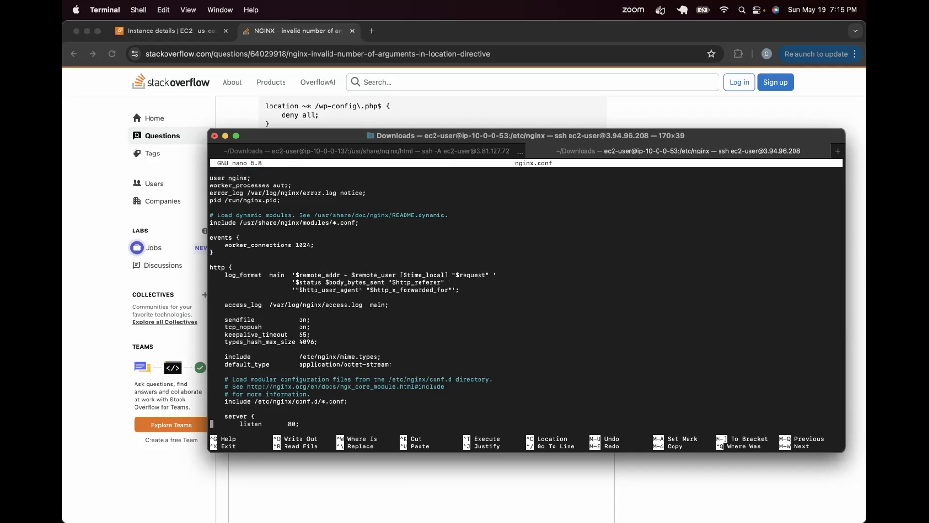
{"action": "key", "text": "Down"}
{"action": "key", "text": "Down"}
{"action": "key", "text": "Down"}
{"action": "key", "text": "Down"}
{"action": "key", "text": "Up"}
{"action": "key", "text": "Up"}
{"action": "key", "text": "Up"}
{"action": "key", "text": "Up"}
{"action": "key", "text": "Up"}
{"action": "key", "text": "Up"}
{"action": "key", "text": "Up"}
{"action": "key", "text": "Right"}
{"action": "key", "text": "Right"}
{"action": "key", "text": "Right"}
{"action": "key", "text": "Right"}
{"action": "key", "text": "Right"}
{"action": "key", "text": "Right"}
{"action": "key", "text": "Right"}
{"action": "key", "text": "Right"}
{"action": "key", "text": "Right"}
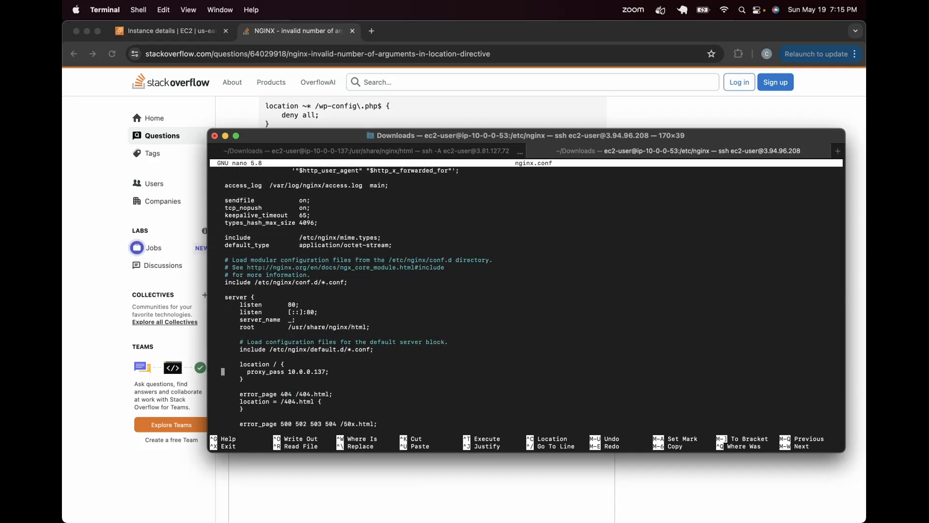
{"action": "key", "text": "Up"}
{"action": "key", "text": "Right"}
{"action": "key", "text": "Right"}
{"action": "key", "text": "Right"}
{"action": "key", "text": "Right"}
{"action": "key", "text": "Down"}
{"action": "key", "text": "Right"}
{"action": "key", "text": "Right"}
{"action": "key", "text": "Right"}
{"action": "key", "text": "Right"}
{"action": "key", "text": "Right"}
{"action": "key", "text": "Right"}
{"action": "key", "text": "Right"}
{"action": "key", "text": "Right"}
{"action": "key", "text": "Right"}
{"action": "key", "text": "Left"}
{"action": "type", "text": "http://"}
{"action": "key", "text": "Up"}
{"action": "key", "text": "Down"}
{"action": "key", "text": "Right"}
{"action": "key", "text": "Right"}
{"action": "key", "text": "Right"}
{"action": "key", "text": "Right"}
{"action": "key", "text": "Right"}
{"action": "key", "text": "Right"}
{"action": "key", "text": "Right"}
{"action": "key", "text": "Right"}
{"action": "key", "text": "Right"}
{"action": "key", "text": "Right"}
{"action": "key", "text": "Right"}
{"action": "key", "text": "Right"}
{"action": "key", "text": "Right"}
{"action": "key", "text": "Right"}
{"action": "key", "text": "Right"}
{"action": "key", "text": "Right"}
{"action": "key", "text": "Right"}
{"action": "key", "text": "Right"}
{"action": "key", "text": "ctrl+x"}
{"action": "key", "text": "y"}
{"action": "key", "text": "Return"}
{"action": "key", "text": "Up"}
Restart nginx and check its status, revealing an unexpected closing brace at line 48.
{"action": "key", "text": "Up"}
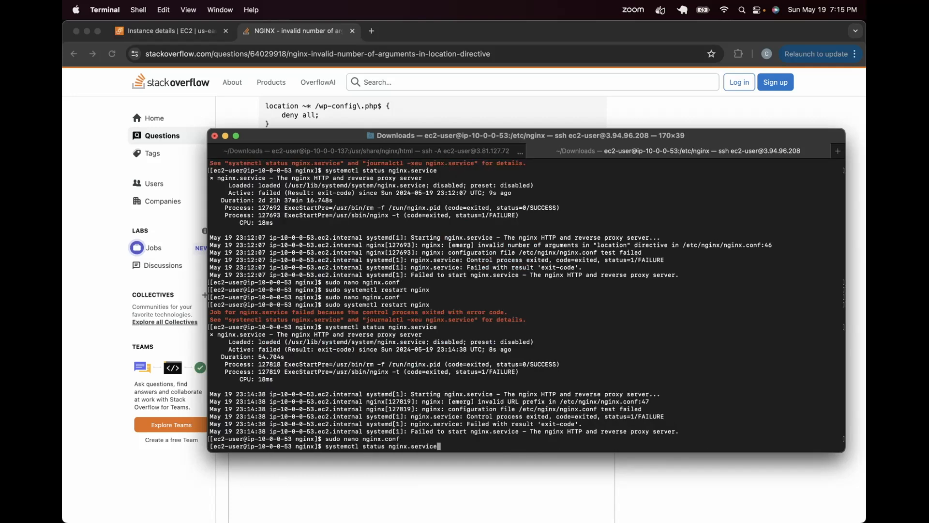
{"action": "key", "text": "Up"}
{"action": "key", "text": "Return"}
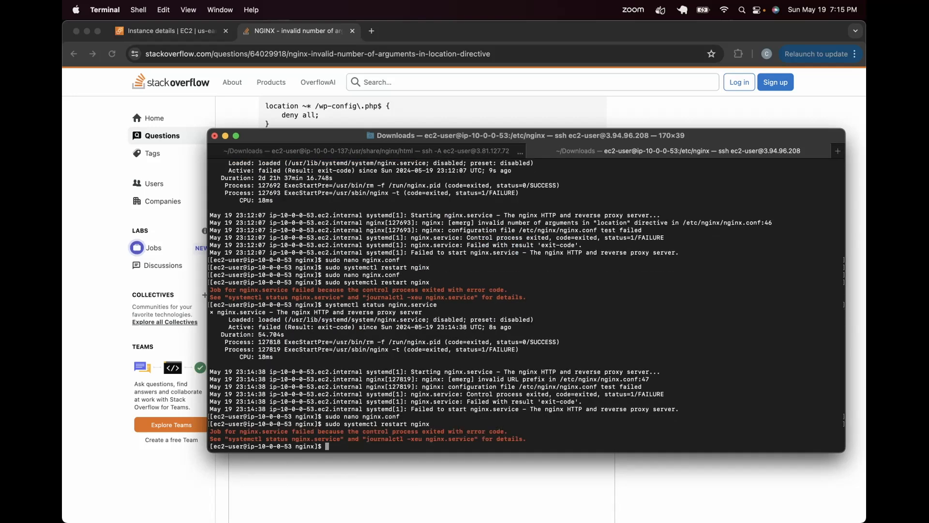
{"action": "key", "text": "Up"}
{"action": "key", "text": "Up"}
{"action": "key", "text": "Up"}
{"action": "key", "text": "Return"}
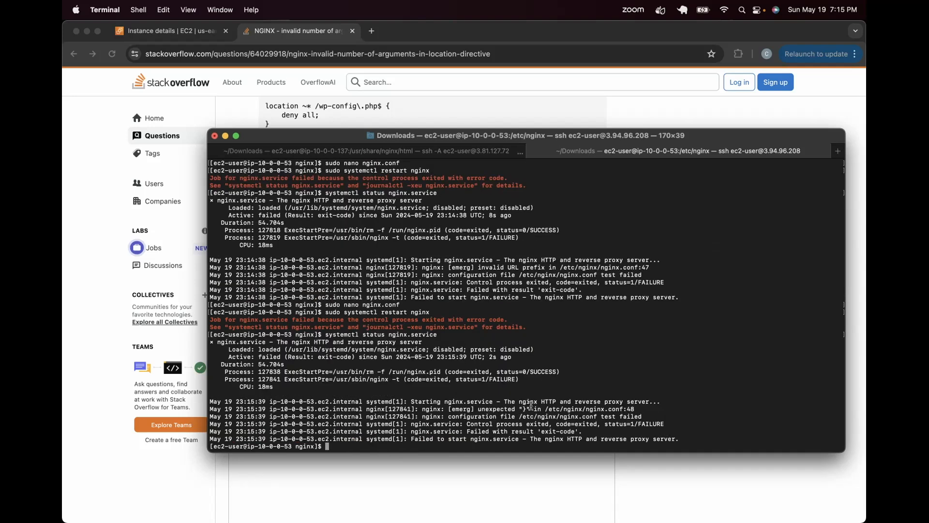
{"action": "left_click_drag", "start_coordinate": [531, 405], "coordinate": [513, 407]}
{"action": "left_click_drag", "start_coordinate": [634, 409], "coordinate": [478, 409]}
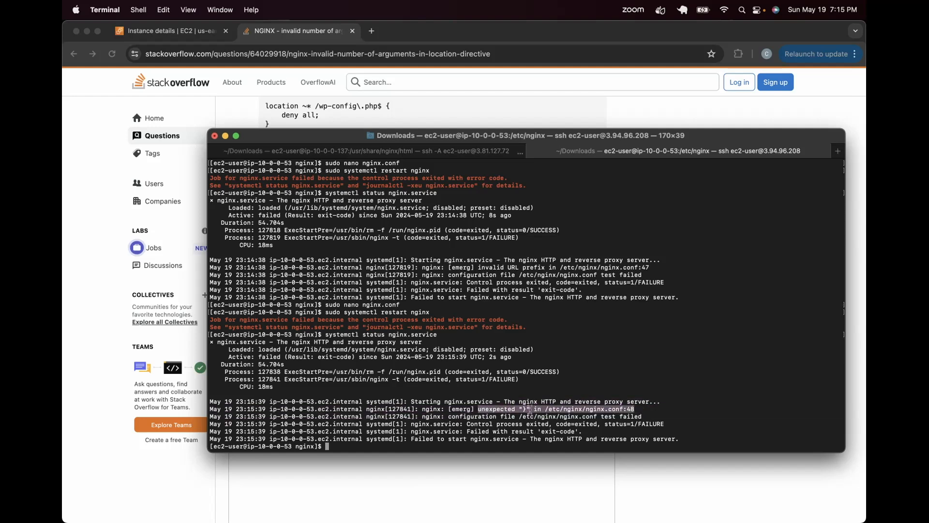
{"action": "left_click", "coordinate": [420, 443]}
{"action": "key", "text": "Up"}
{"action": "key", "text": "Up"}
{"action": "key", "text": "Up"}
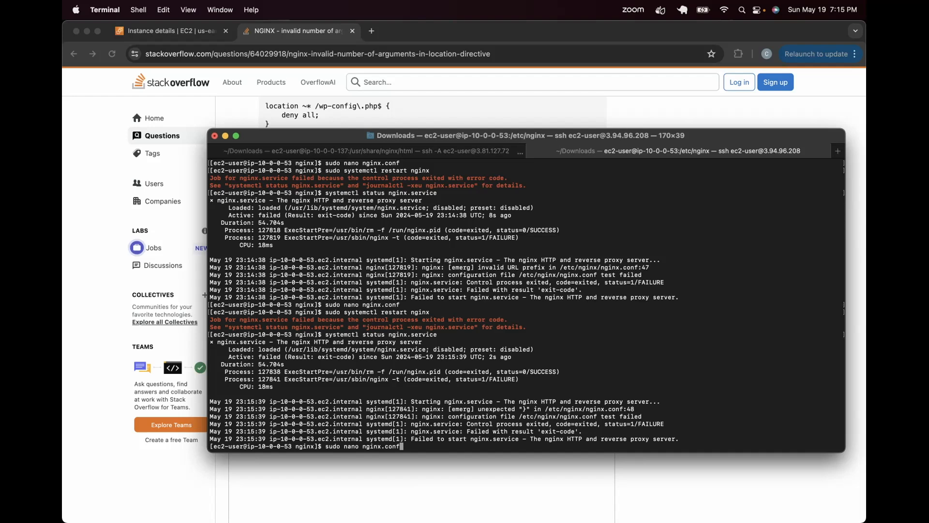
{"action": "key", "text": "Return"}
{"action": "key", "text": "Down"}
{"action": "key", "text": "Down"}
{"action": "key", "text": "Down"}
{"action": "key", "text": "Down"}
{"action": "key", "text": "Down"}
{"action": "key", "text": "Down"}
{"action": "key", "text": "Down"}
{"action": "key", "text": "Down"}
{"action": "key", "text": "Down"}
{"action": "key", "text": "Down"}
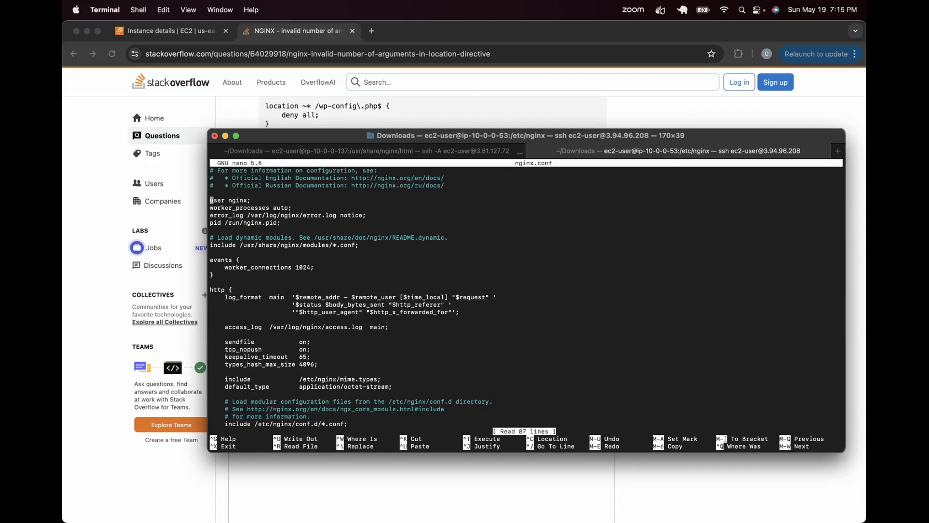
{"action": "key", "text": "Down"}
{"action": "key", "text": "Down"}
{"action": "key", "text": "Down"}
{"action": "key", "text": "Down"}
{"action": "key", "text": "Down"}
{"action": "key", "text": "Down"}
{"action": "key", "text": "Down"}
{"action": "key", "text": "Down"}
{"action": "key", "text": "Down"}
{"action": "key", "text": "Down"}
{"action": "key", "text": "Down"}
{"action": "key", "text": "Down"}
{"action": "key", "text": "Down"}
{"action": "key", "text": "Down"}
{"action": "key", "text": "Down"}
{"action": "key", "text": "Down"}
{"action": "key", "text": "Down"}
{"action": "key", "text": "Down"}
{"action": "key", "text": "Down"}
{"action": "key", "text": "Down"}
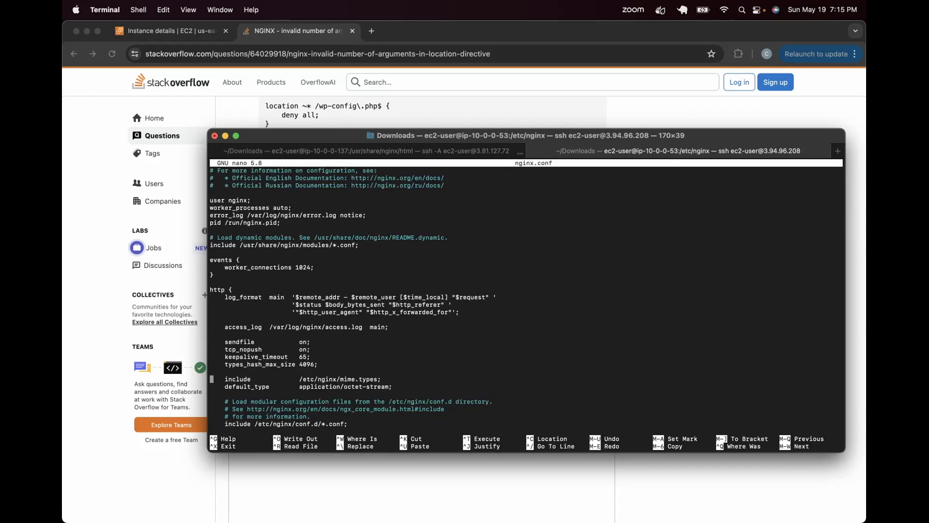
{"action": "key", "text": "Down"}
{"action": "key", "text": "Down"}
{"action": "key", "text": "Down"}
{"action": "key", "text": "Down"}
{"action": "key", "text": "Down"}
{"action": "key", "text": "Down"}
{"action": "key", "text": "Down"}
{"action": "key", "text": "Down"}
{"action": "key", "text": "Down"}
{"action": "key", "text": "Down"}
{"action": "key", "text": "Down"}
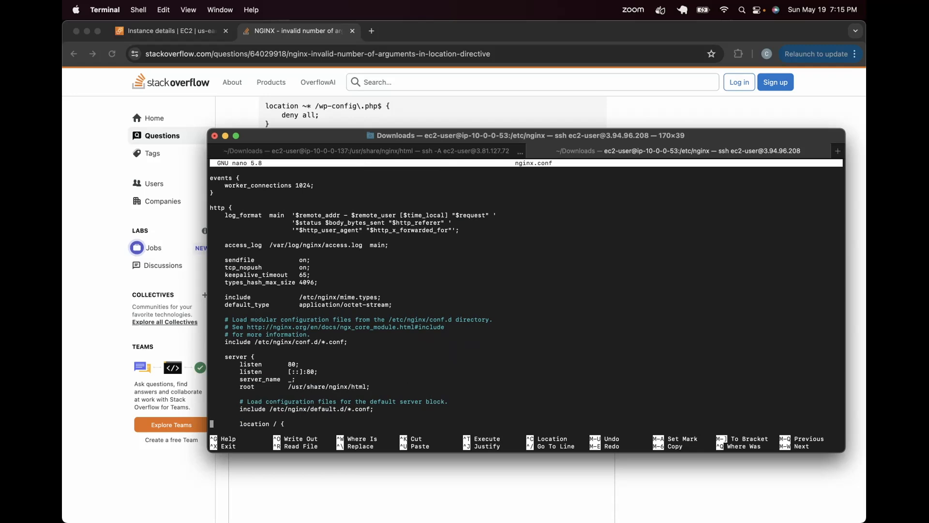
{"action": "key", "text": "Down"}
{"action": "key", "text": "Down"}
{"action": "key", "text": "Down"}
{"action": "key", "text": "Down"}
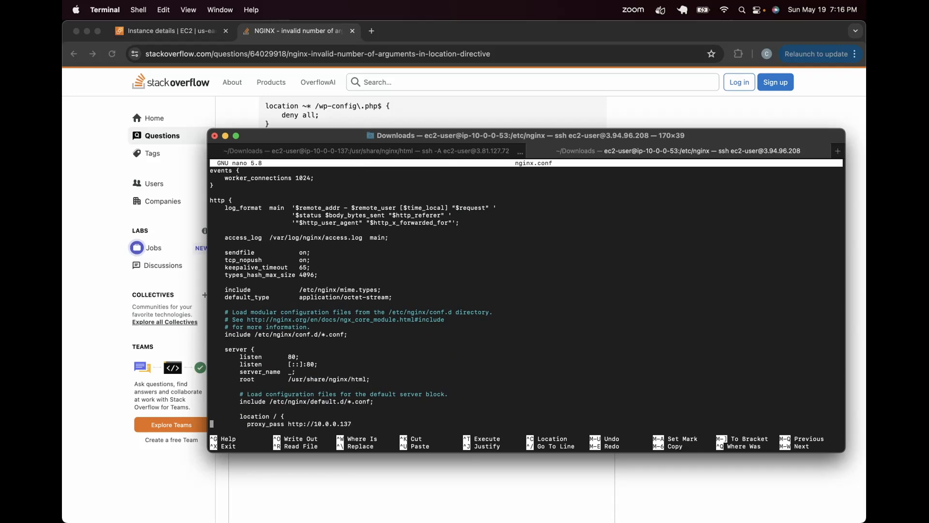
{"action": "key", "text": "Up"}
{"action": "key", "text": "Up"}
{"action": "key", "text": "Up"}
{"action": "key", "text": "Right"}
{"action": "key", "text": "Right"}
{"action": "key", "text": "Right"}
{"action": "key", "text": "Right"}
{"action": "key", "text": "Right"}
{"action": "key", "text": "Right"}
{"action": "key", "text": "Right"}
{"action": "key", "text": "Right"}
{"action": "key", "text": "Right"}
{"action": "key", "text": "Right"}
{"action": "key", "text": "Right"}
{"action": "key", "text": "Right"}
{"action": "key", "text": "Right"}
{"action": "key", "text": "Right"}
{"action": "key", "text": "Right"}
{"action": "key", "text": "Right"}
{"action": "key", "text": "Right"}
{"action": "key", "text": "Right"}
{"action": "key", "text": "Right"}
{"action": "key", "text": "Right"}
{"action": "key", "text": "Right"}
{"action": "key", "text": "Right"}
{"action": "key", "text": "Right"}
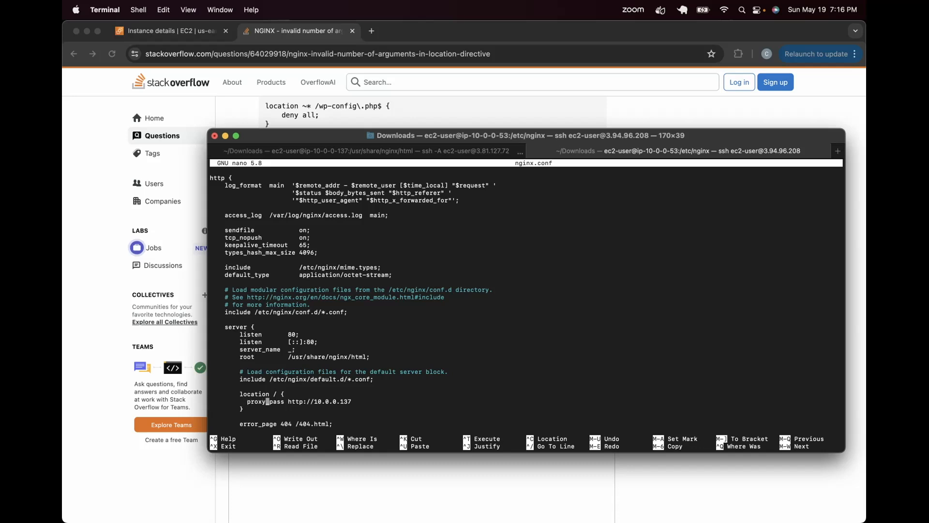
{"action": "key", "text": "Right"}
{"action": "key", "text": "Right"}
{"action": "key", "text": "Right"}
{"action": "key", "text": "Right"}
{"action": "key", "text": "Right"}
{"action": "key", "text": "Right"}
{"action": "key", "text": "Right"}
{"action": "key", "text": "Right"}
{"action": "key", "text": "Right"}
{"action": "key", "text": "Right"}
{"action": "key", "text": "Right"}
{"action": "type", "text": ";"}
{"action": "key", "text": "ctrl+x"}
{"action": "key", "text": "y"}
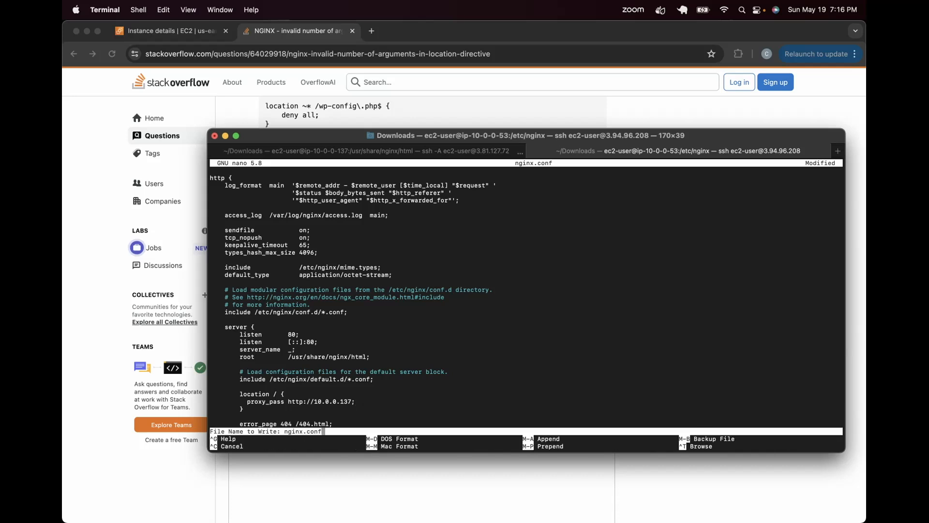
{"action": "key", "text": "Return"}
{"action": "key", "text": "Up"}
{"action": "key", "text": "Up"}
{"action": "key", "text": "Up"}
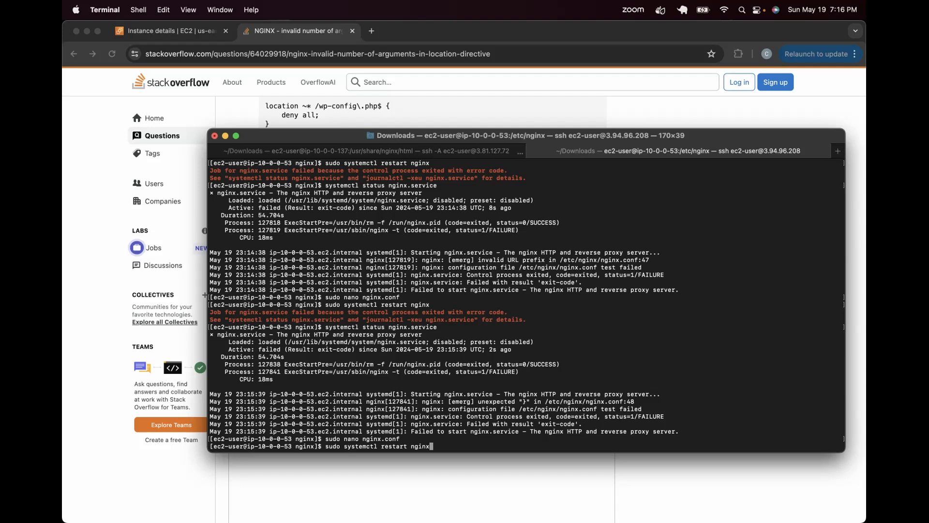
Restart nginx cleanly and run 'curl localhost', which returns the 'You did it!' page HTML.
{"action": "key", "text": "Return"}
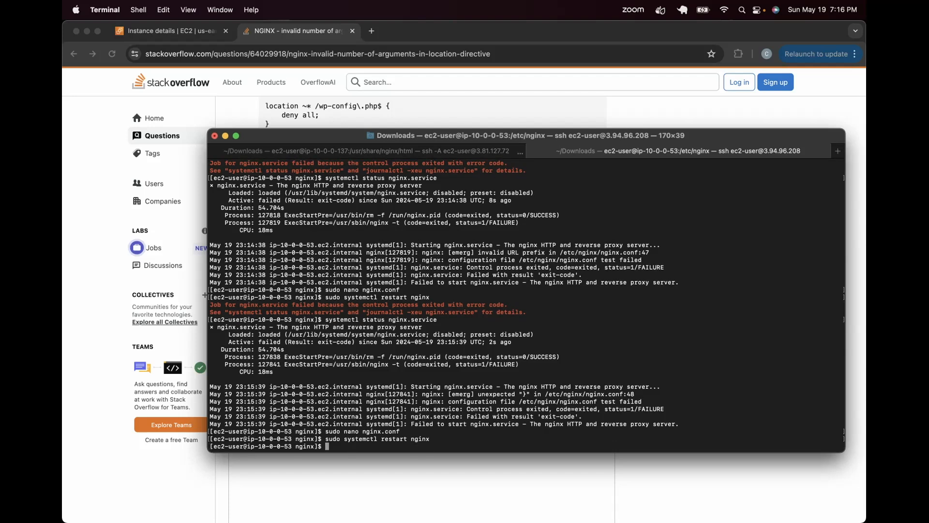
{"action": "type", "text": "curl localhost"}
{"action": "key", "text": "Return"}
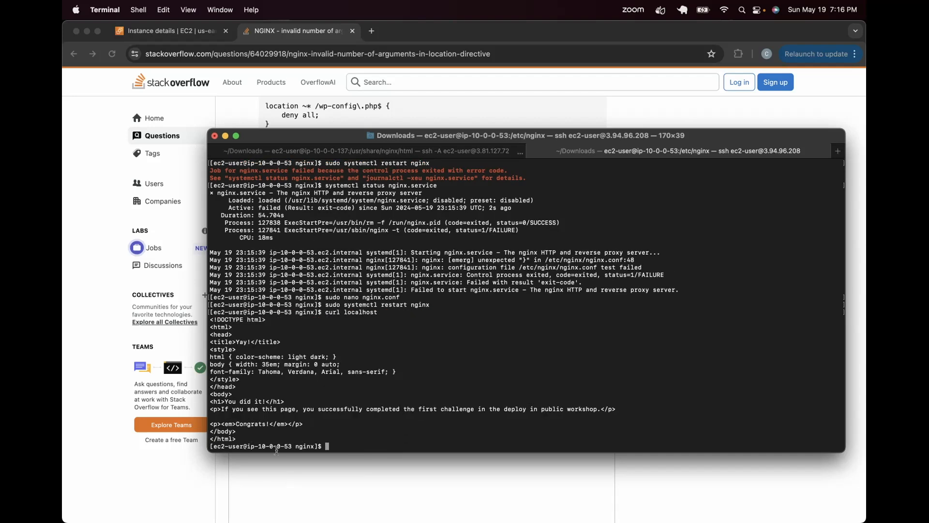
{"action": "left_click_drag", "start_coordinate": [225, 393], "coordinate": [367, 429]}
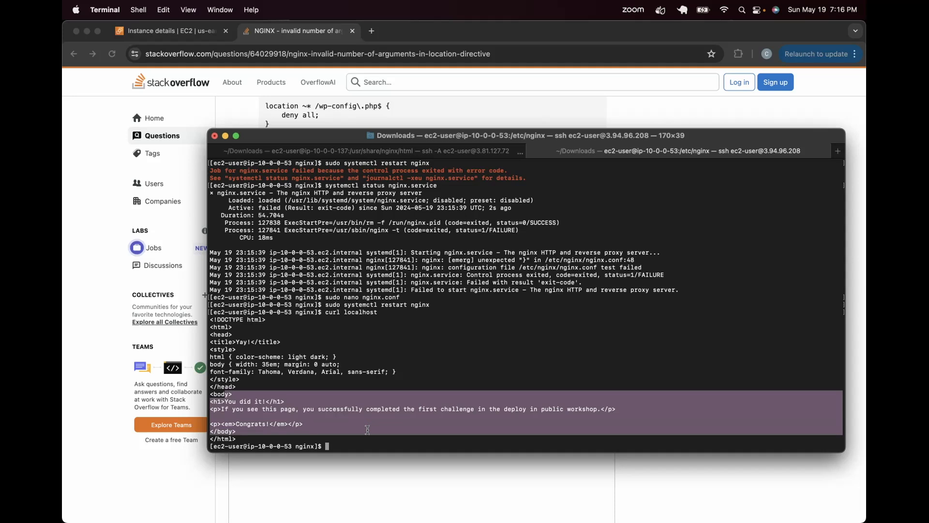
From the EC2 instances list, copy dip-public-ec2's public IPv4 address 3.94.96.208.
{"action": "left_click", "coordinate": [208, 35]}
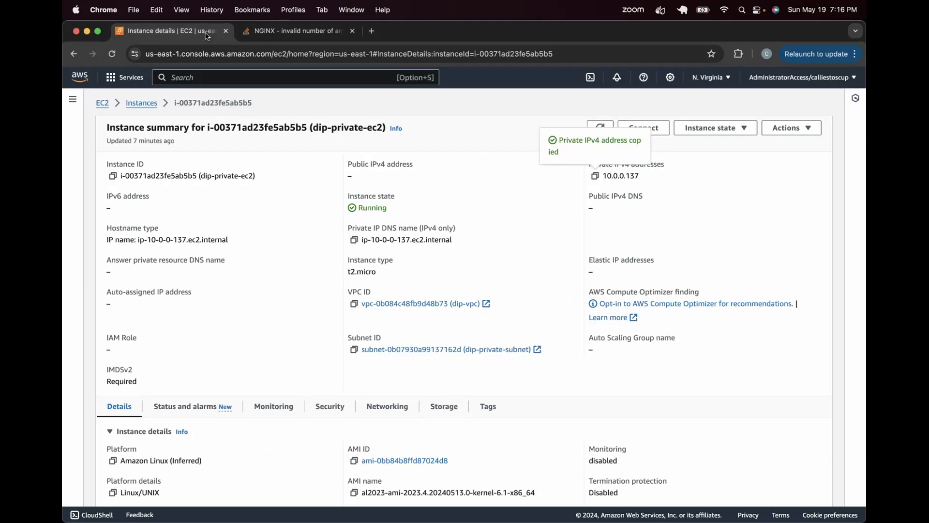
{"action": "left_click", "coordinate": [138, 103]}
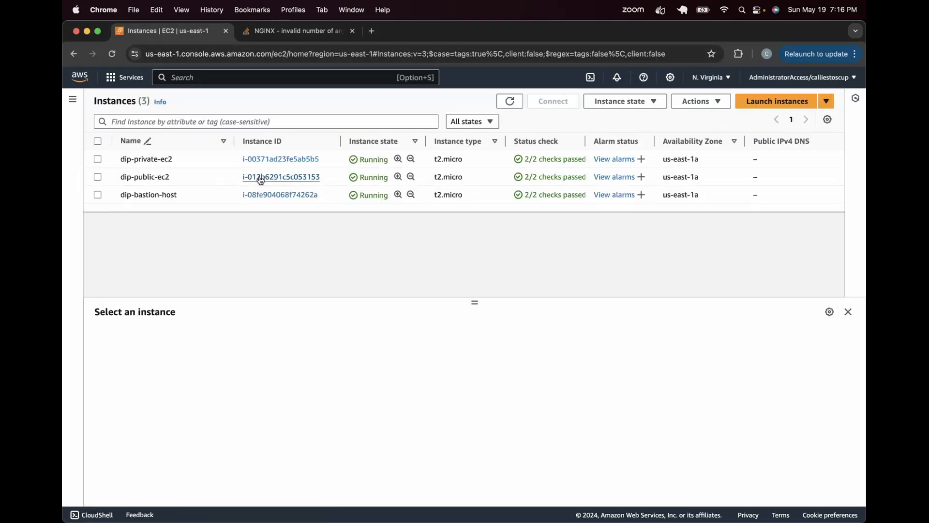
{"action": "left_click", "coordinate": [261, 177]}
{"action": "left_click", "coordinate": [454, 179]}
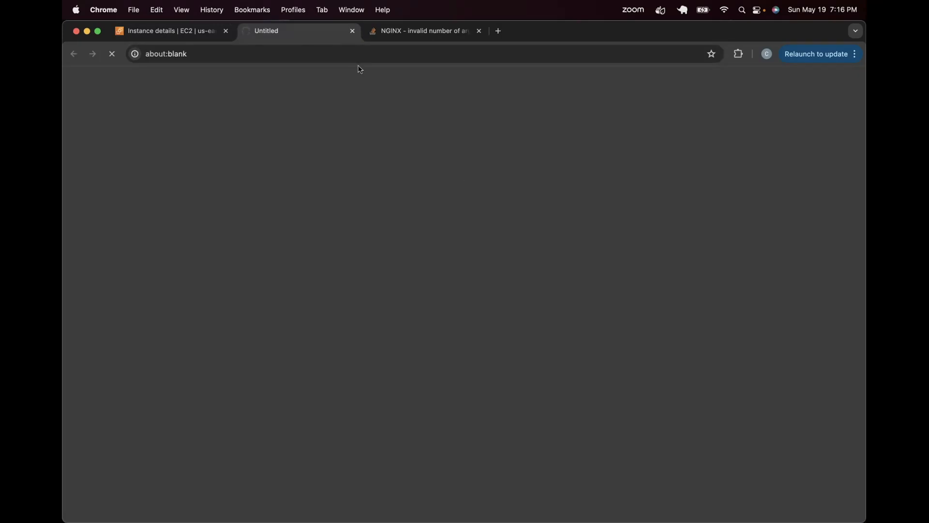
{"action": "left_click", "coordinate": [184, 31]}
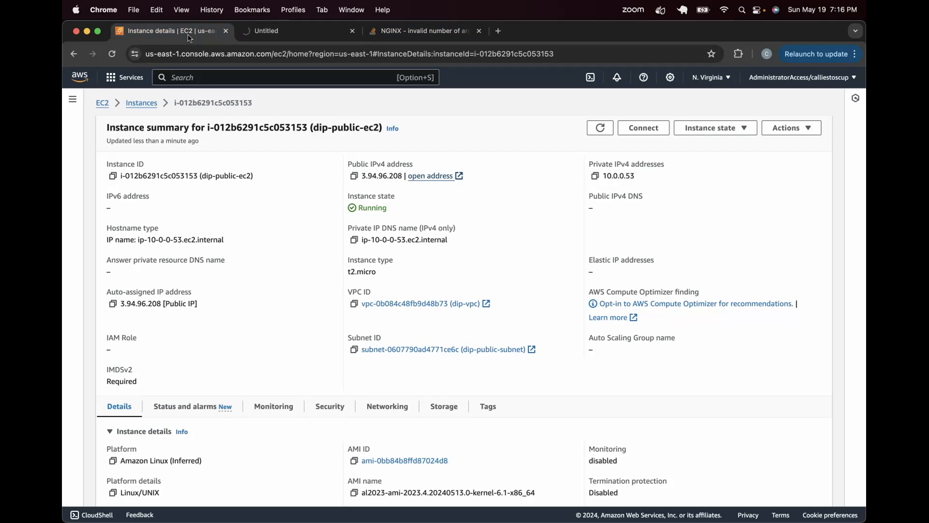
{"action": "left_click", "coordinate": [355, 177]}
{"action": "left_click", "coordinate": [353, 31]}
Load 3.94.96.208 in the second tab and reload to show the 'You did it!' page.
{"action": "left_click", "coordinate": [324, 36]}
{"action": "left_click_drag", "start_coordinate": [564, 53], "coordinate": [361, 53]}
{"action": "key", "text": "super+v"}
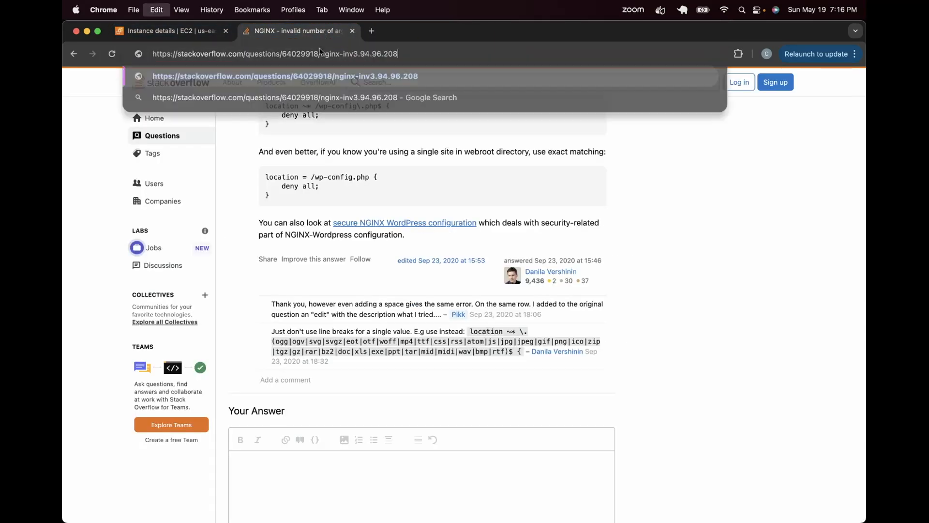
{"action": "key", "text": "Return"}
{"action": "left_click", "coordinate": [320, 54]}
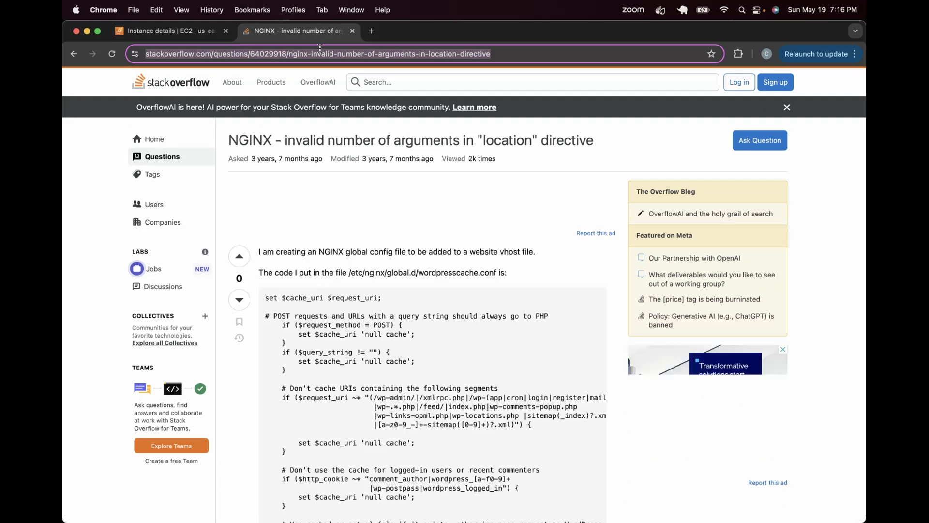
{"action": "key", "text": "super+v"}
{"action": "key", "text": "Return"}
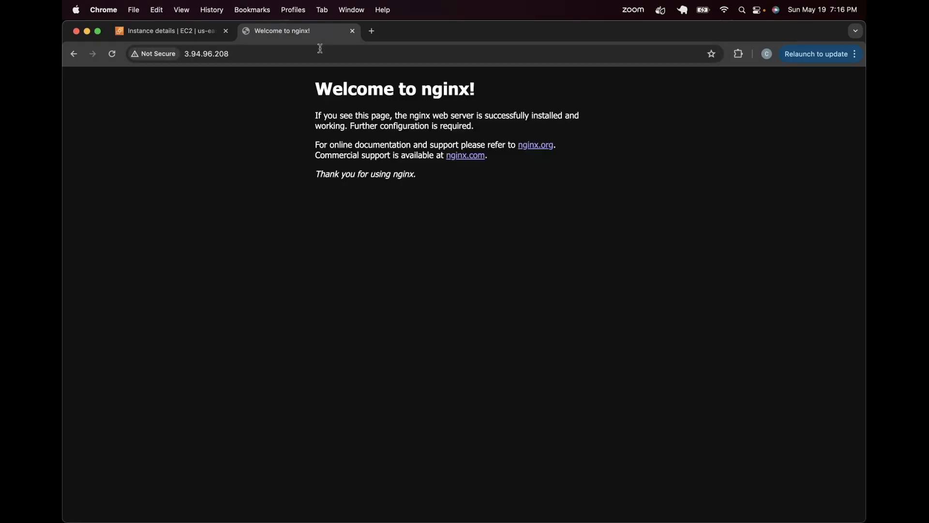
{"action": "left_click", "coordinate": [113, 55]}
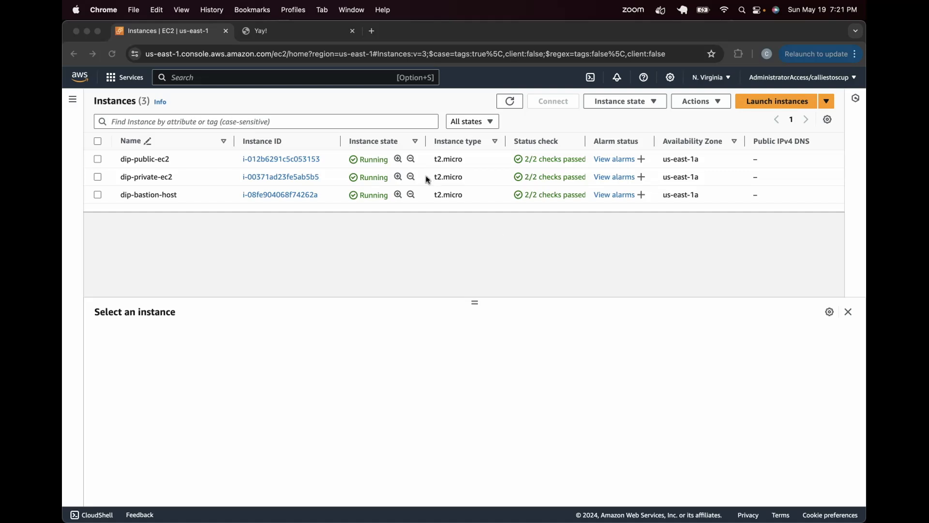
Select dip-public-ec2, dip-private-ec2 and dip-bastion-host together and confirm Stop instance.
{"action": "left_click", "coordinate": [99, 140]}
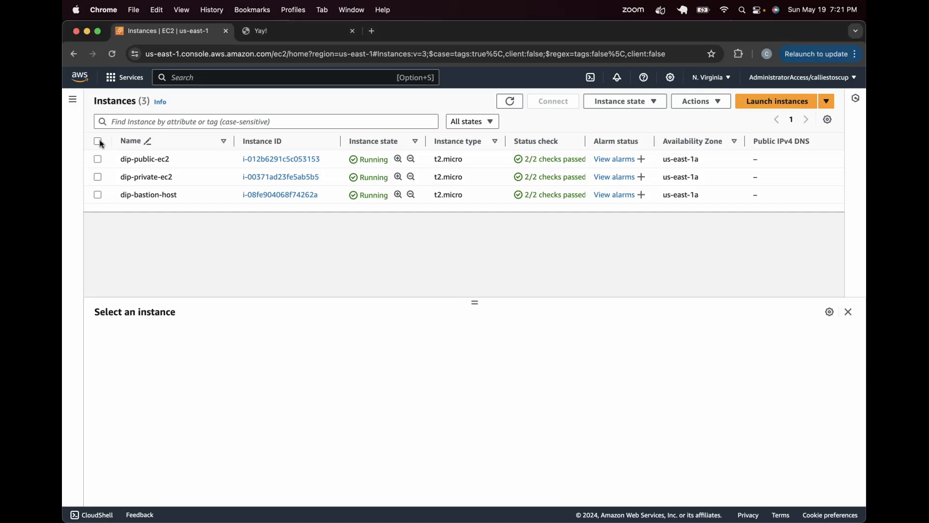
{"action": "left_click", "coordinate": [98, 141]}
{"action": "left_click", "coordinate": [615, 104]}
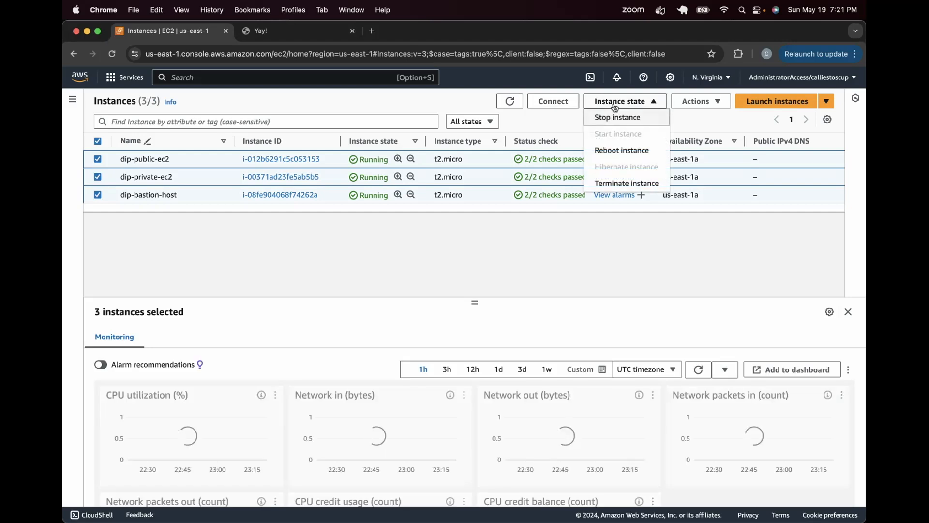
{"action": "left_click", "coordinate": [612, 118]}
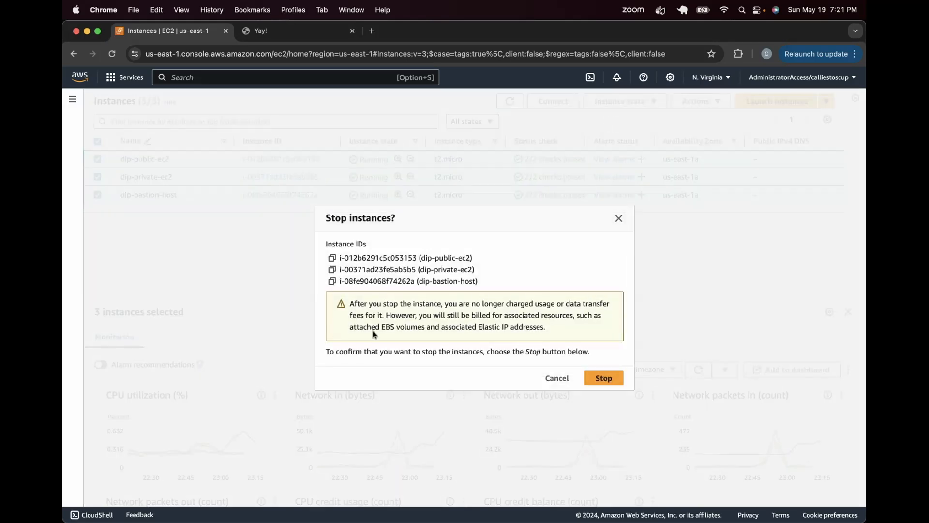
{"action": "left_click_drag", "start_coordinate": [498, 303], "coordinate": [496, 325]}
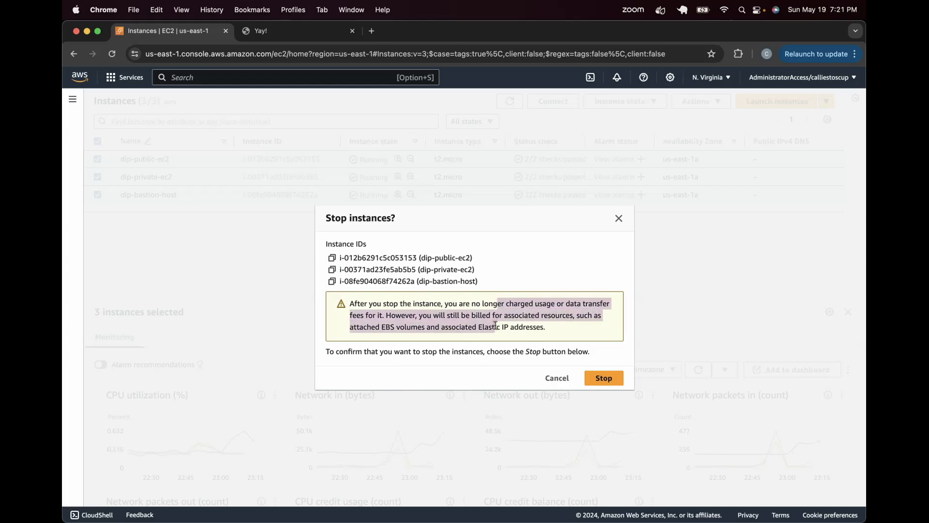
{"action": "left_click", "coordinate": [521, 328]}
{"action": "left_click_drag", "start_coordinate": [450, 333], "coordinate": [558, 337]}
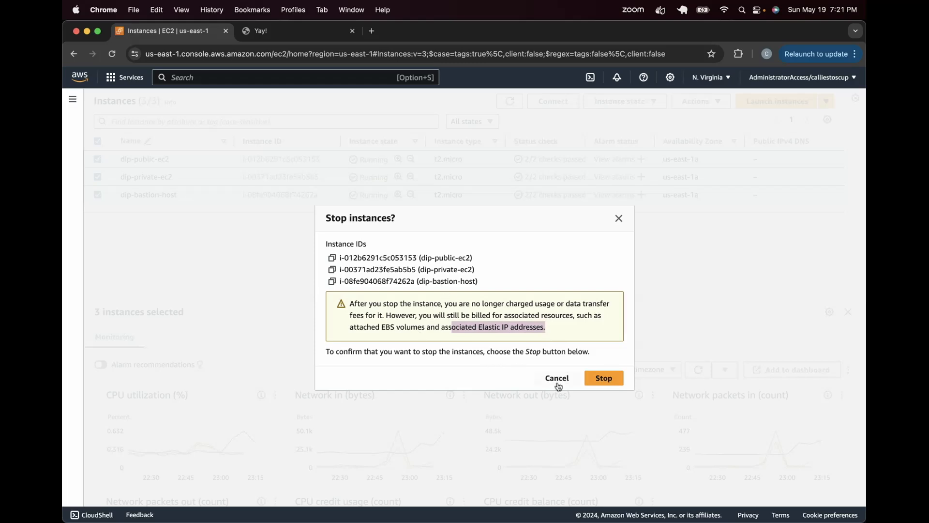
{"action": "left_click", "coordinate": [606, 380]}
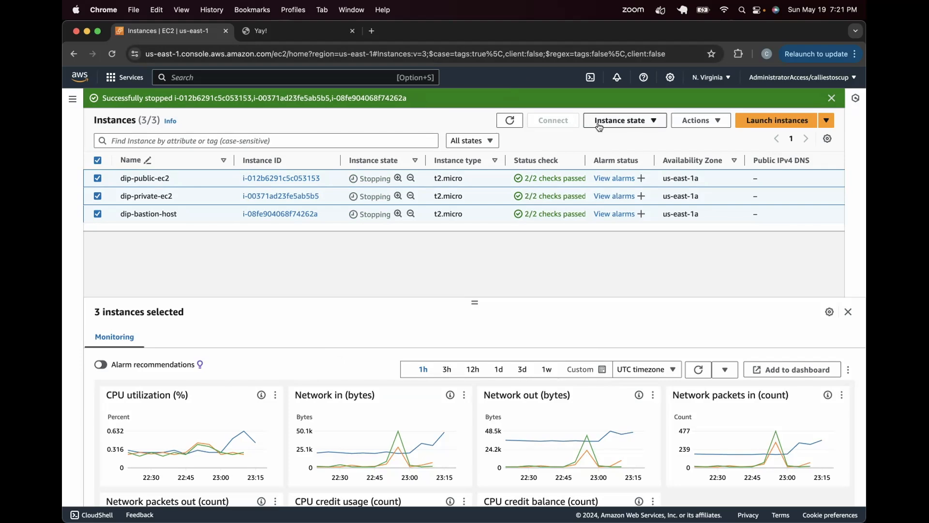
{"action": "left_click", "coordinate": [600, 122]}
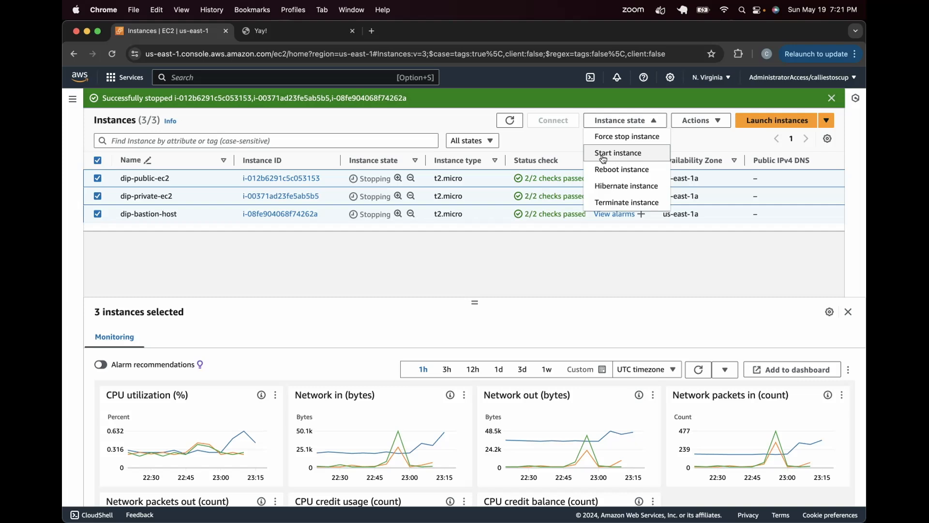
Close the 'Yay!' result tab, then Terminate instance on the three selected dip instances.
{"action": "left_click", "coordinate": [286, 31]}
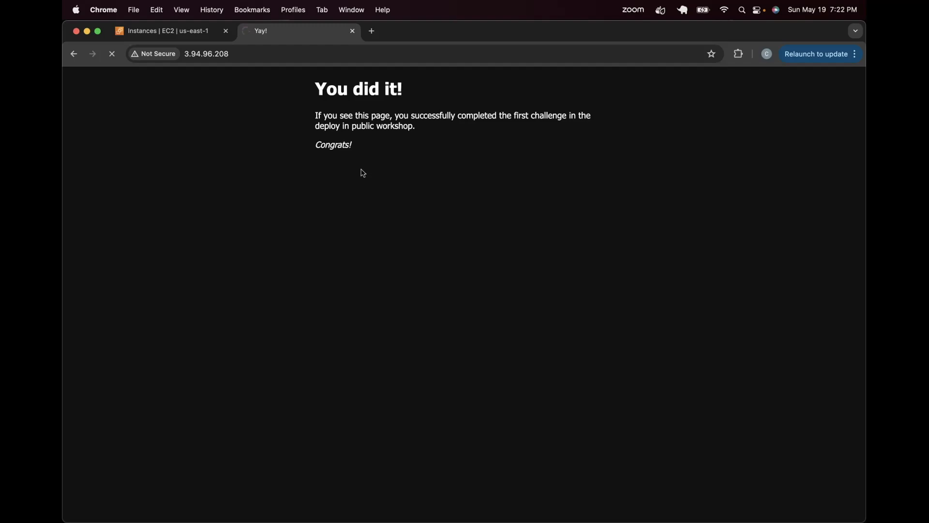
{"action": "left_click", "coordinate": [353, 32]}
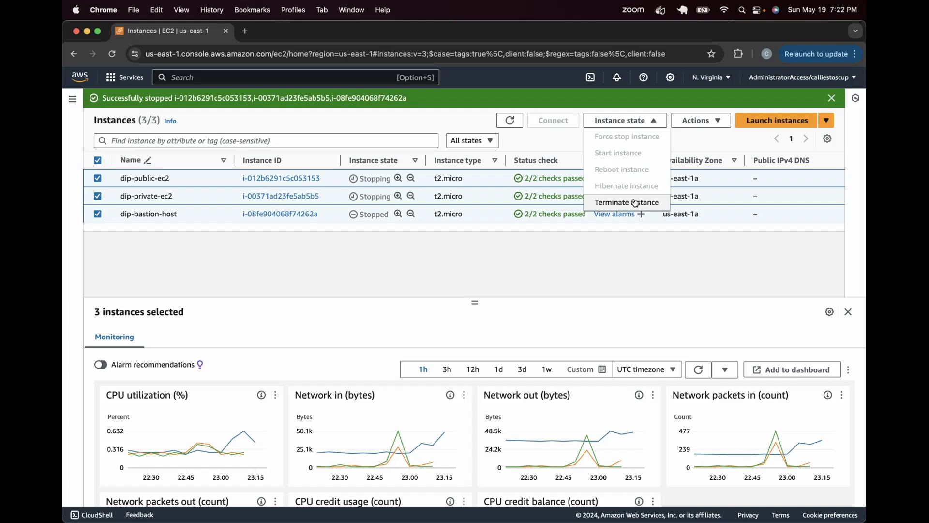
{"action": "left_click", "coordinate": [635, 203]}
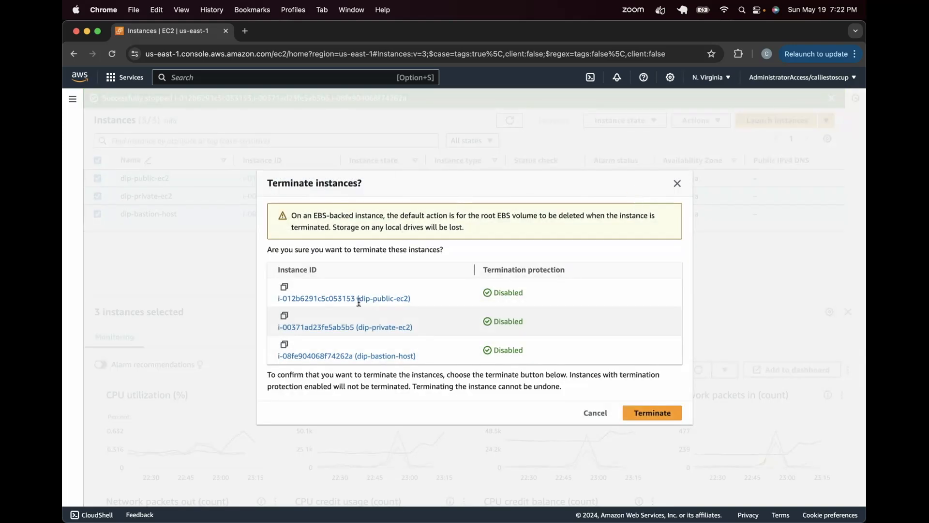
{"action": "left_click", "coordinate": [638, 415]}
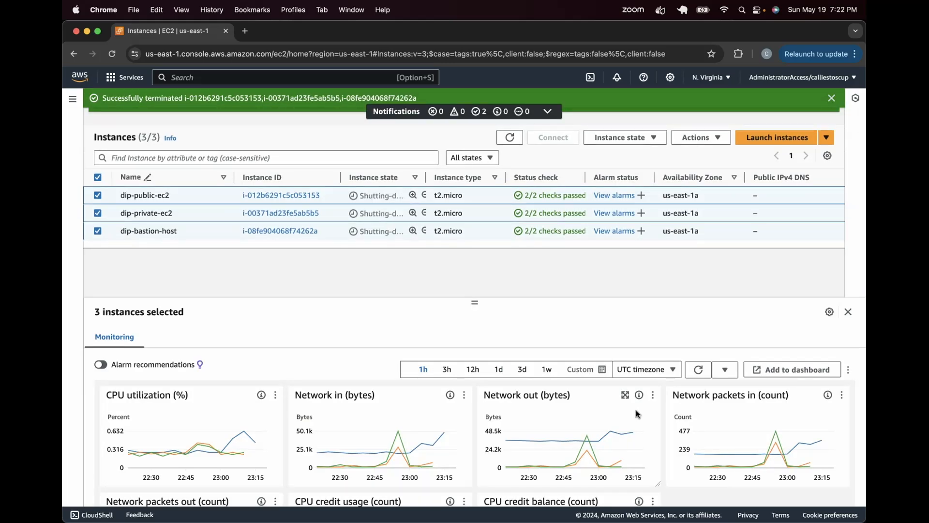
Go to EC2 via Services, open Elastic IPs and select the 44.193.240.0 address.
{"action": "left_click", "coordinate": [125, 77]}
{"action": "left_click", "coordinate": [307, 170]}
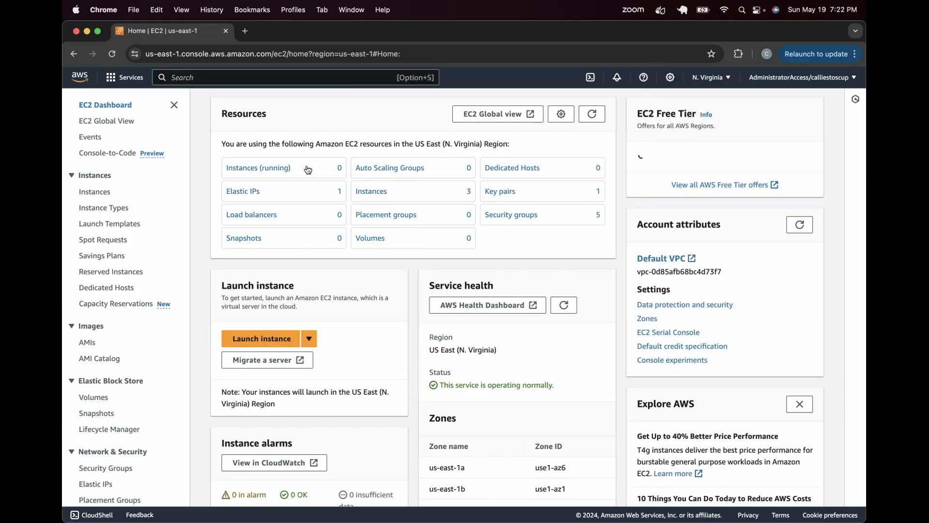
{"action": "left_click", "coordinate": [249, 190]}
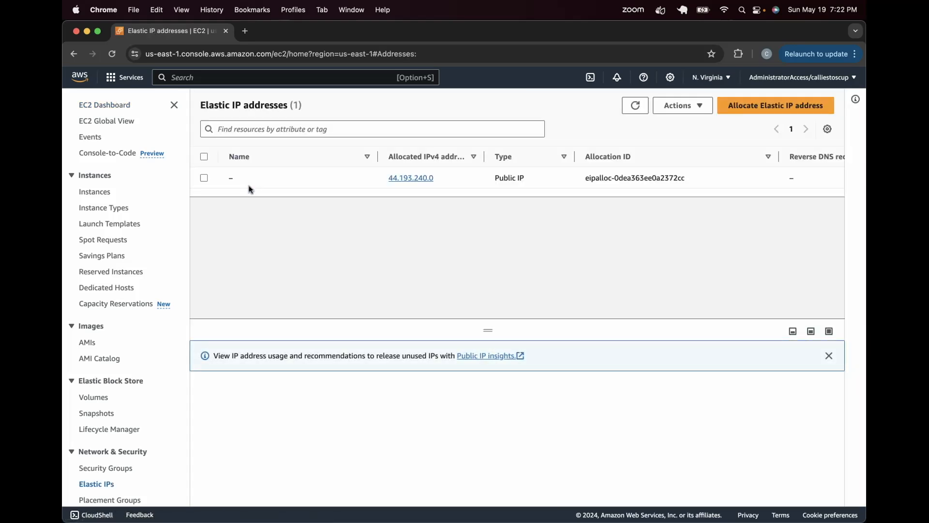
{"action": "scroll", "coordinate": [447, 179], "scroll_direction": "right", "scroll_amount": 10}
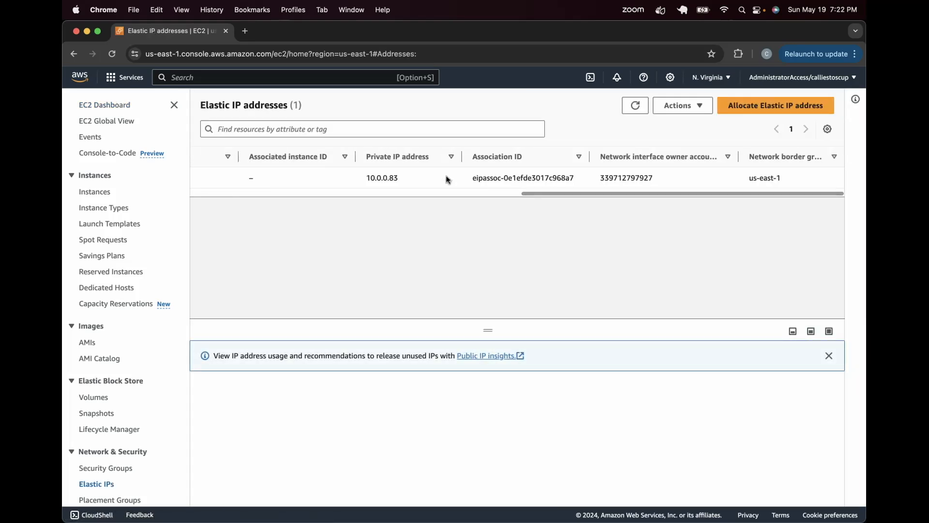
{"action": "scroll", "coordinate": [446, 179], "scroll_direction": "left", "scroll_amount": 10}
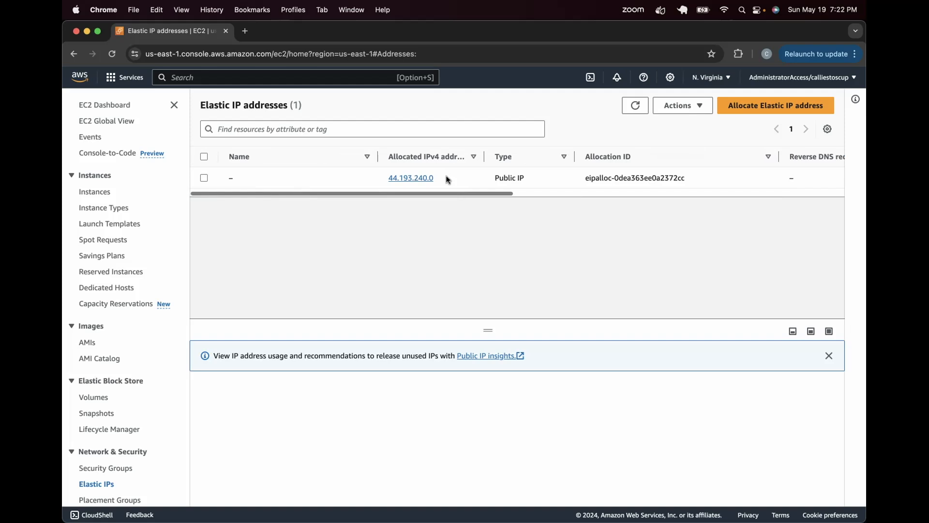
{"action": "left_click", "coordinate": [420, 179]}
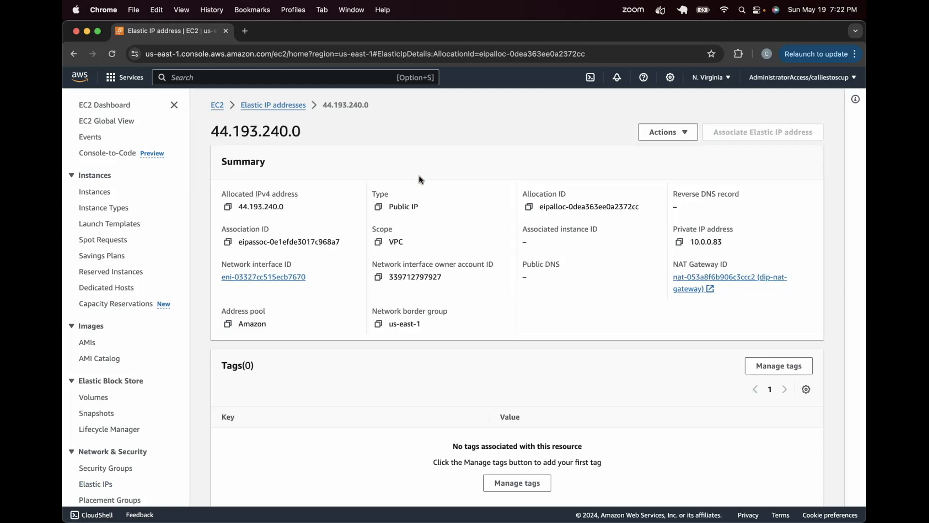
Search the console for 'vpc' and open the VPC service dashboard.
{"action": "left_click", "coordinate": [225, 76]}
{"action": "type", "text": "vpc"}
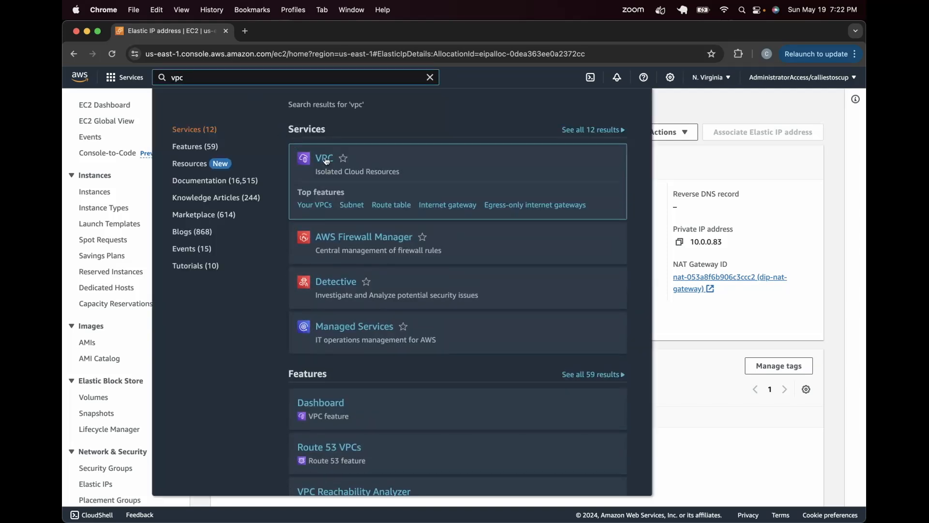
{"action": "left_click", "coordinate": [326, 160]}
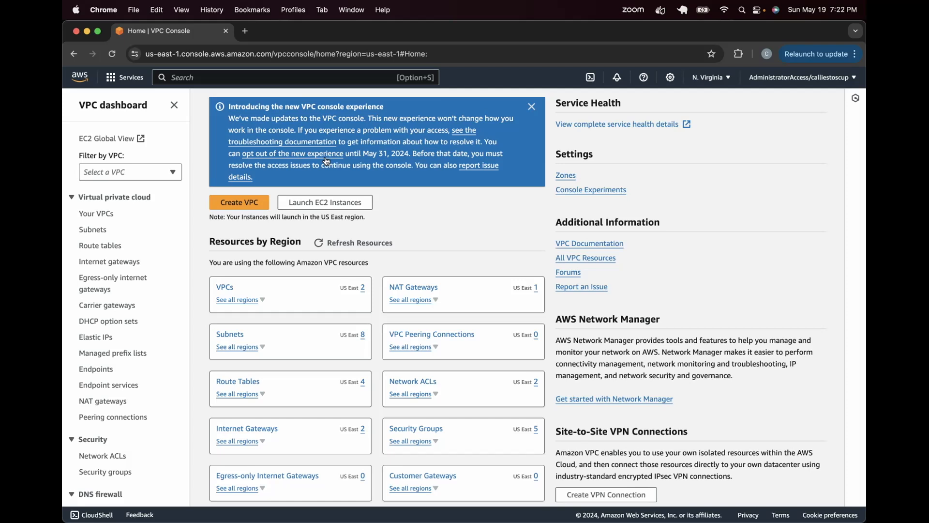
Attempt to delete dip-vpc, then dismiss the notice that dip-nat-gateway and a network interface block it.
{"action": "left_click", "coordinate": [227, 288]}
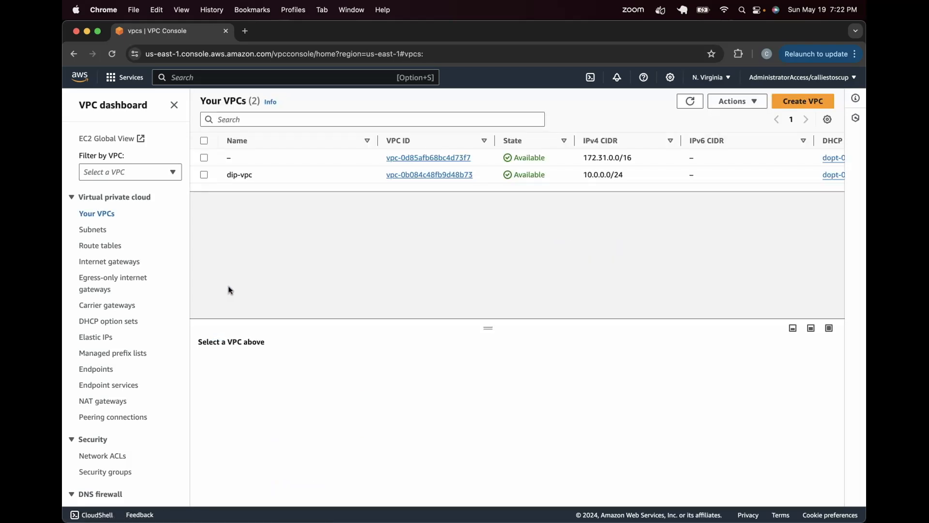
{"action": "left_click", "coordinate": [204, 175]}
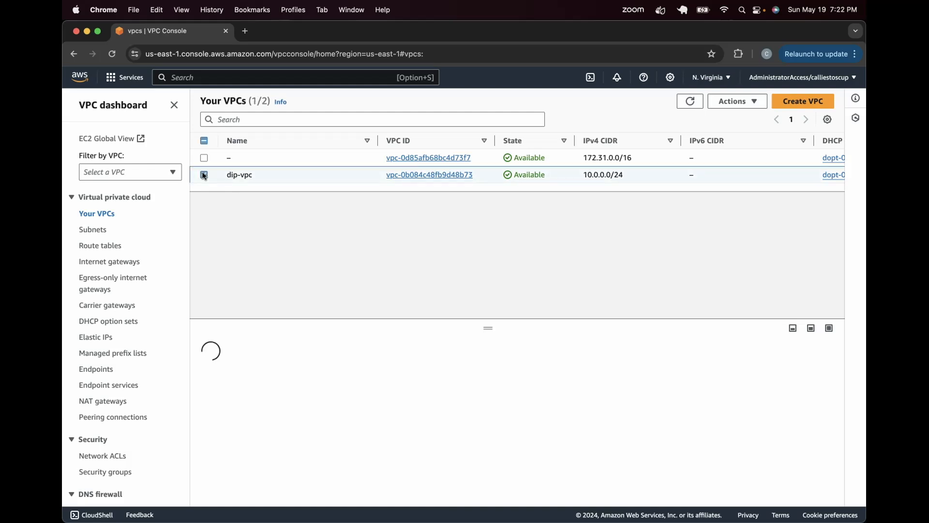
{"action": "left_click", "coordinate": [736, 102]}
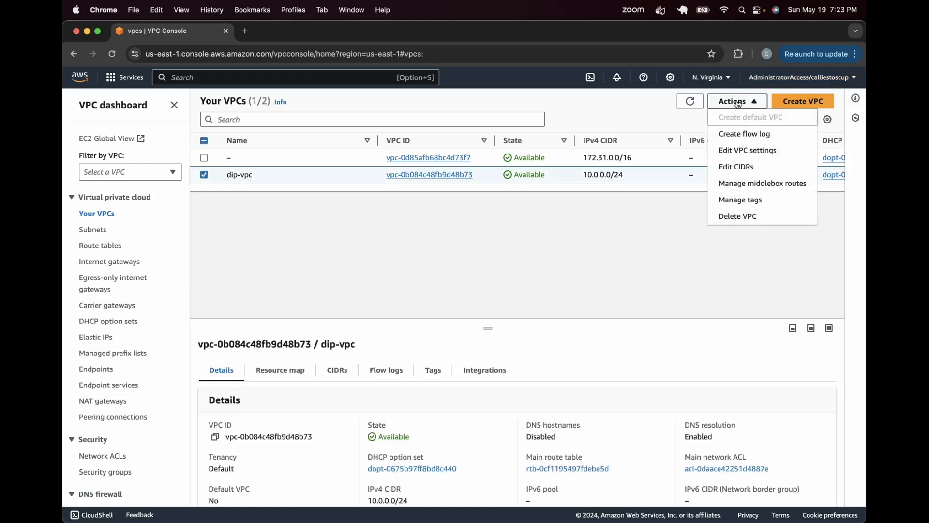
{"action": "left_click", "coordinate": [745, 216]}
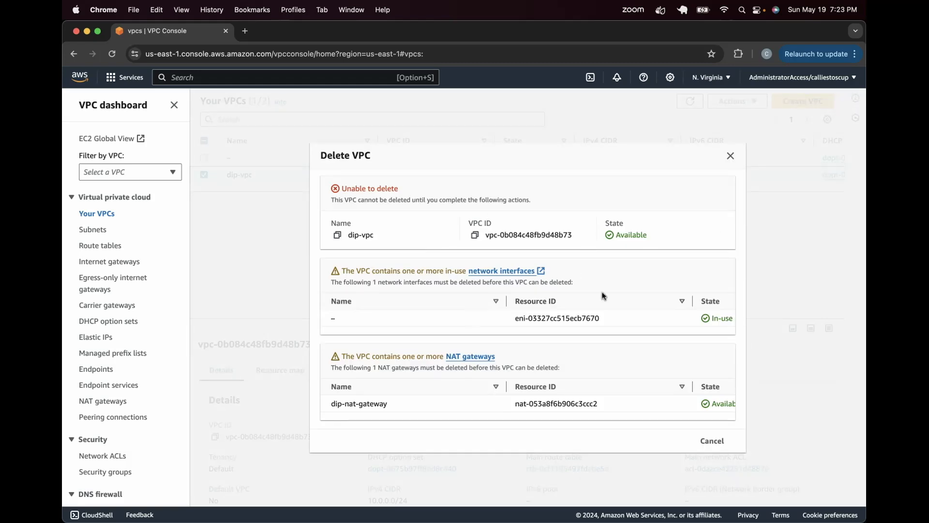
{"action": "scroll", "coordinate": [599, 304], "scroll_direction": "right", "scroll_amount": 3}
{"action": "scroll", "coordinate": [599, 304], "scroll_direction": "left", "scroll_amount": 3}
{"action": "scroll", "coordinate": [623, 313], "scroll_direction": "right", "scroll_amount": 3}
{"action": "scroll", "coordinate": [617, 303], "scroll_direction": "left", "scroll_amount": 3}
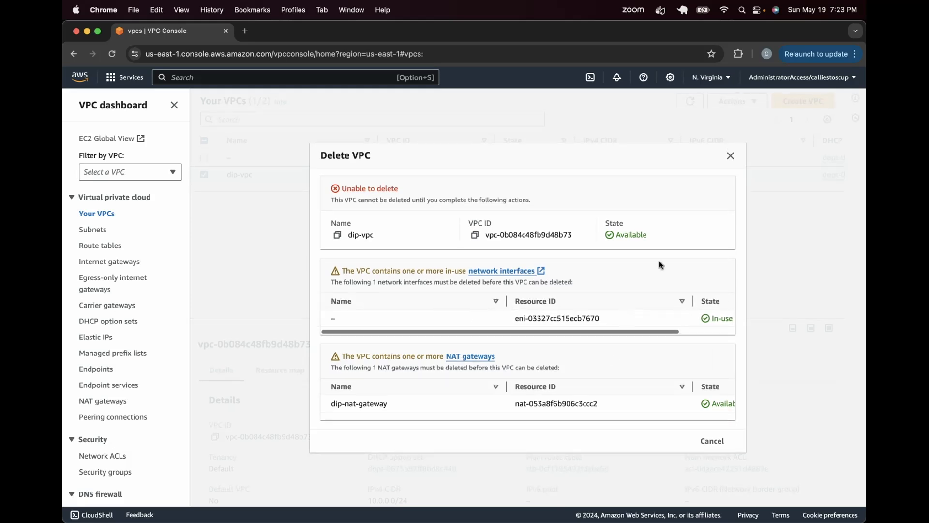
{"action": "left_click", "coordinate": [731, 155]}
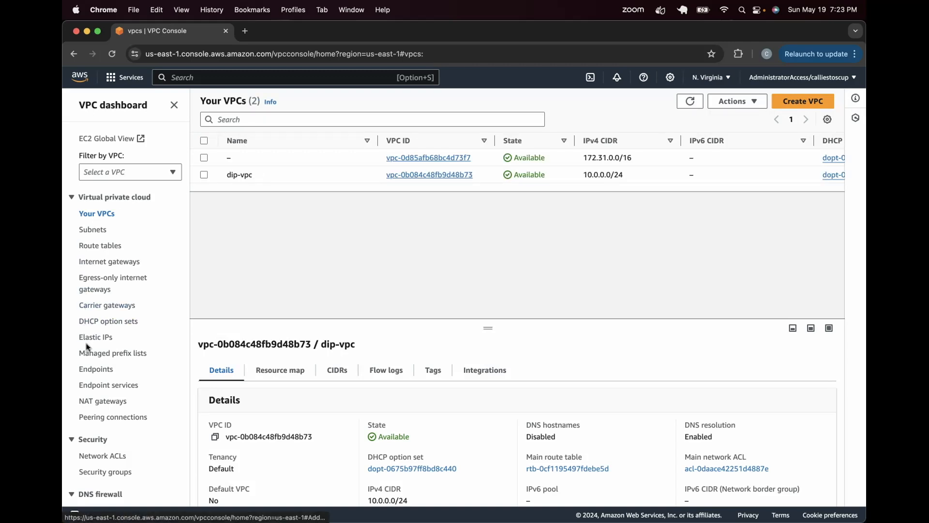
Delete dip-nat-gateway, confirming with 'delete', and refresh to see it Deleting.
{"action": "left_click", "coordinate": [92, 402]}
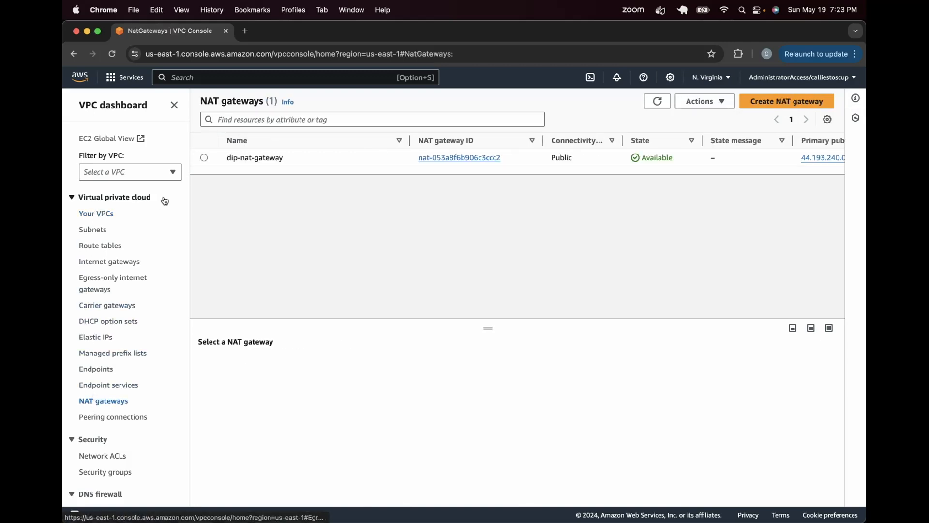
{"action": "left_click", "coordinate": [204, 158]}
{"action": "left_click", "coordinate": [705, 102]}
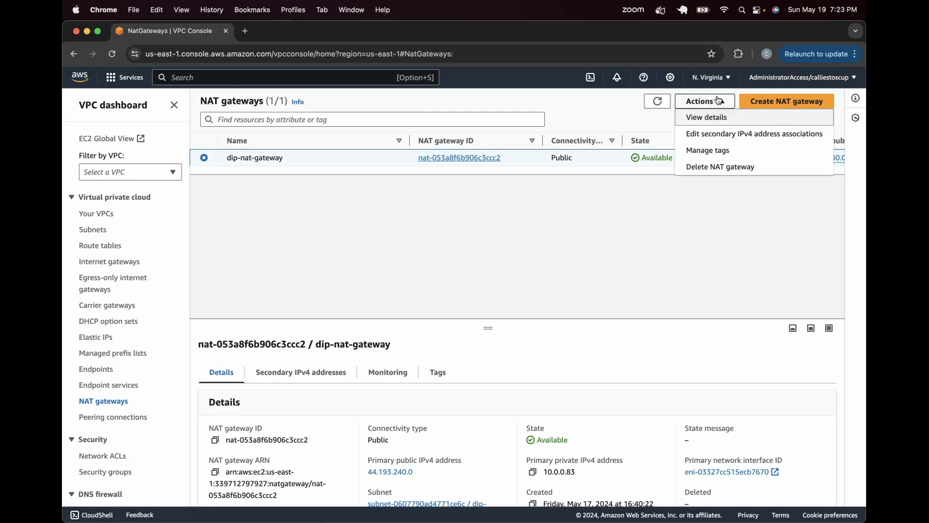
{"action": "left_click", "coordinate": [698, 167]}
{"action": "left_click", "coordinate": [425, 348]}
{"action": "type", "text": "delete"}
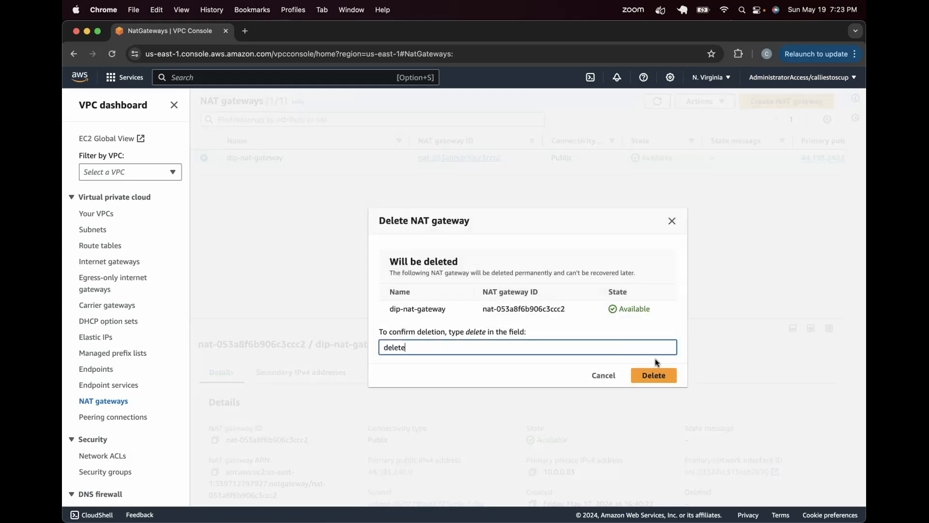
{"action": "left_click", "coordinate": [655, 377]}
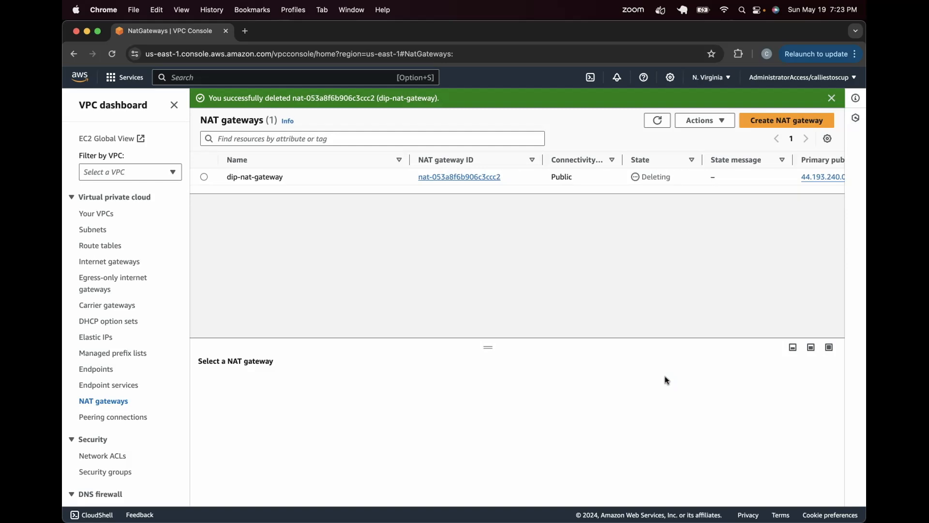
{"action": "left_click", "coordinate": [655, 122]}
Inspect Elastic IP 44.193.240.0's details, then recheck the NAT gateway list.
{"action": "left_click", "coordinate": [108, 344]}
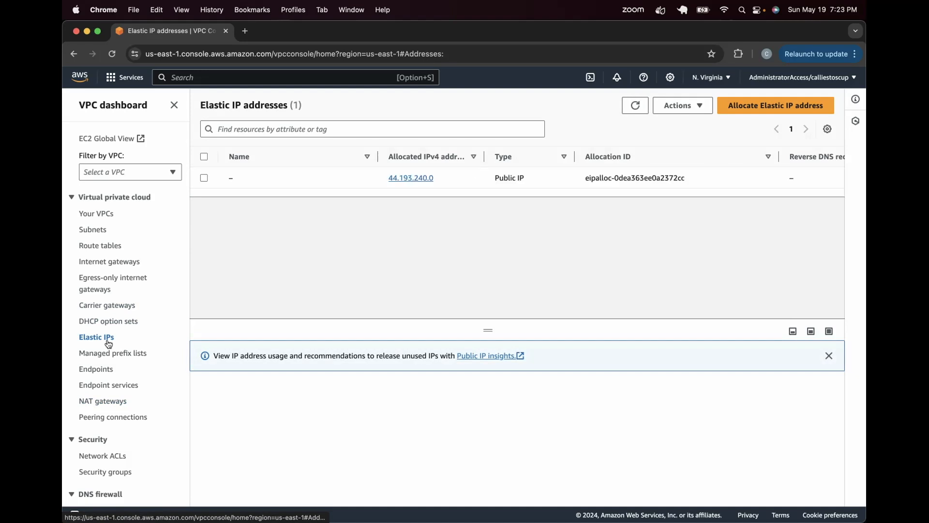
{"action": "scroll", "coordinate": [664, 171], "scroll_direction": "right", "scroll_amount": 10}
{"action": "scroll", "coordinate": [665, 172], "scroll_direction": "left", "scroll_amount": 6}
{"action": "scroll", "coordinate": [664, 172], "scroll_direction": "left", "scroll_amount": 5}
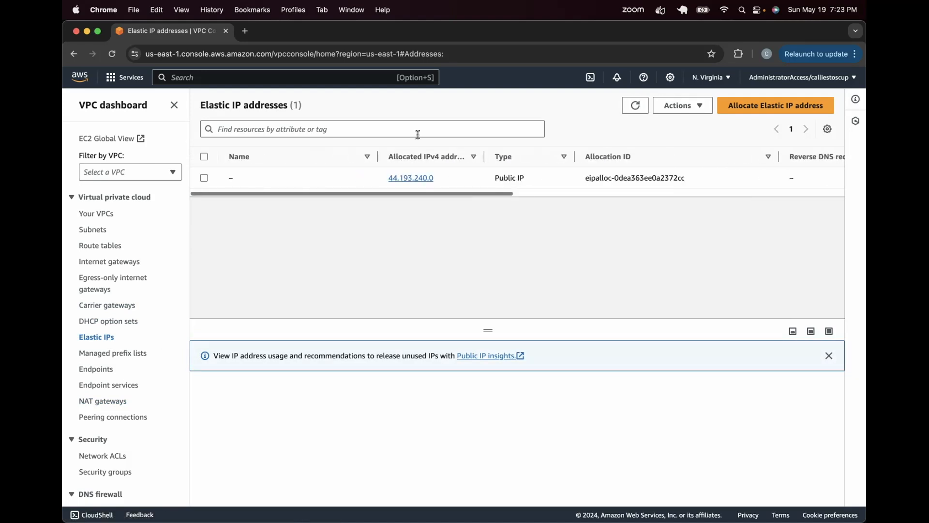
{"action": "left_click", "coordinate": [409, 179]}
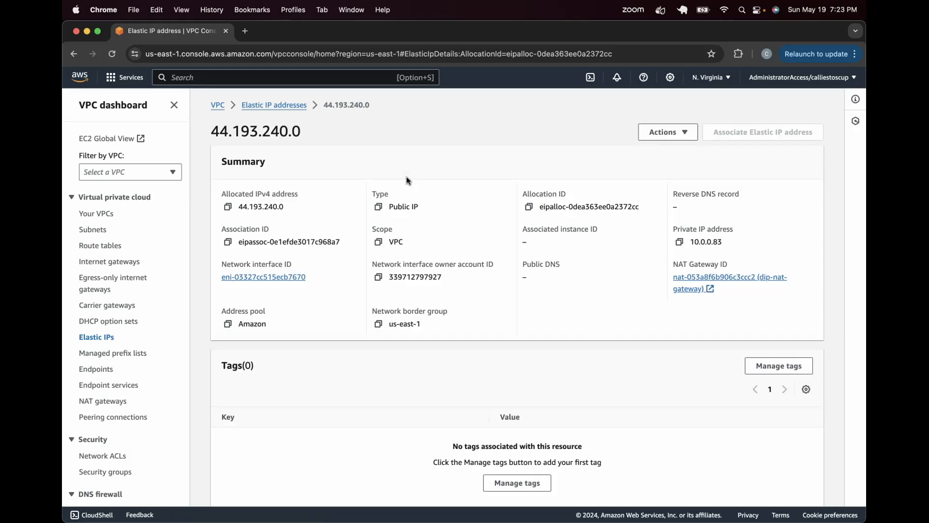
{"action": "scroll", "coordinate": [408, 180], "scroll_direction": "down", "scroll_amount": 2}
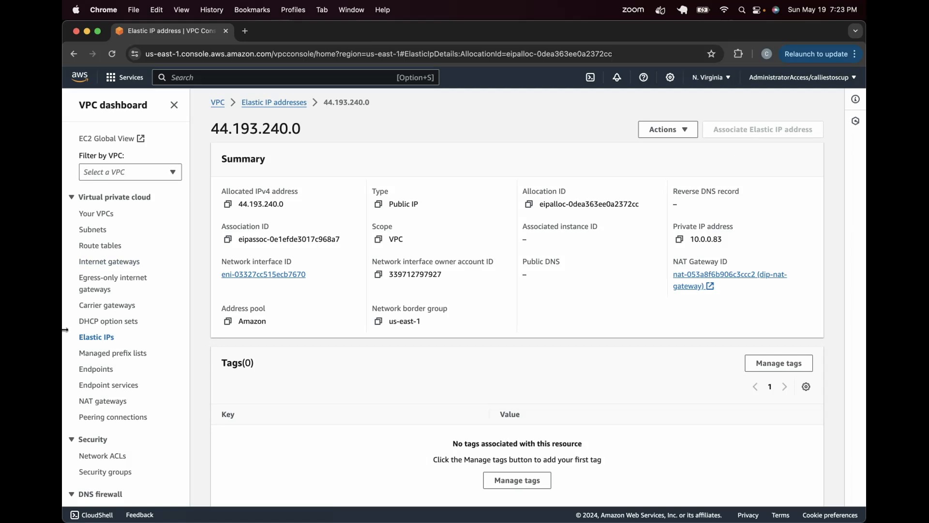
{"action": "left_click", "coordinate": [113, 400]}
{"action": "left_click", "coordinate": [658, 121]}
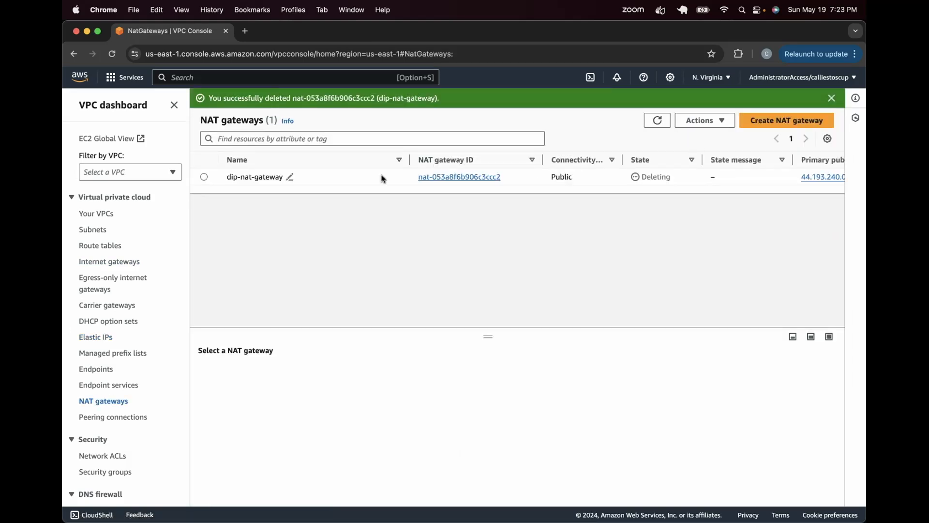
{"action": "left_click", "coordinate": [127, 262]}
Try detaching dip-internet-gateway from its VPC, which fails because of mapped public addresses.
{"action": "left_click", "coordinate": [204, 175]}
{"action": "left_click", "coordinate": [673, 100]}
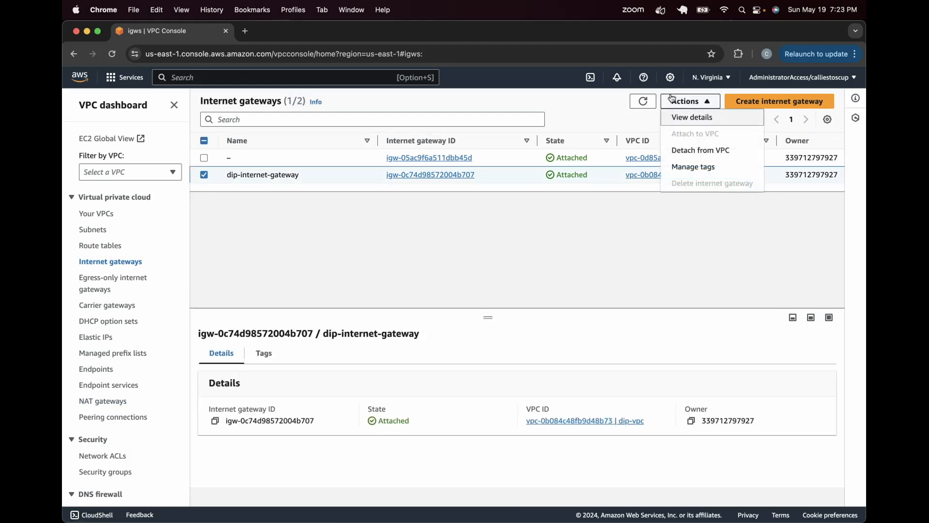
{"action": "left_click", "coordinate": [673, 153]}
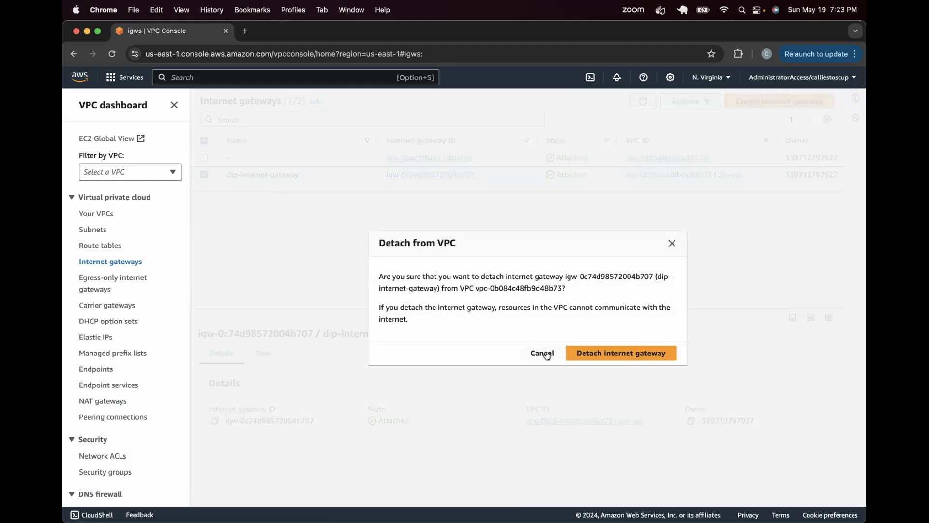
{"action": "left_click", "coordinate": [542, 353]}
{"action": "left_click", "coordinate": [709, 101]}
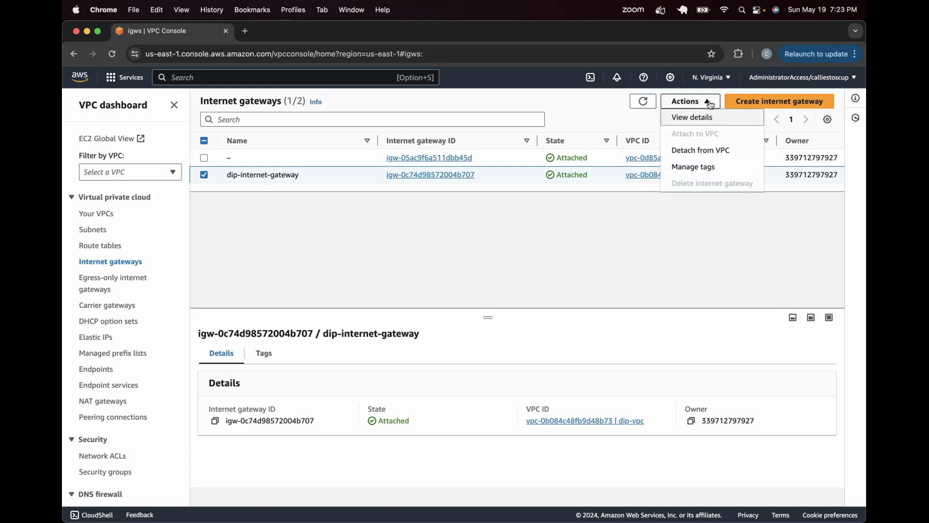
{"action": "left_click", "coordinate": [711, 152]}
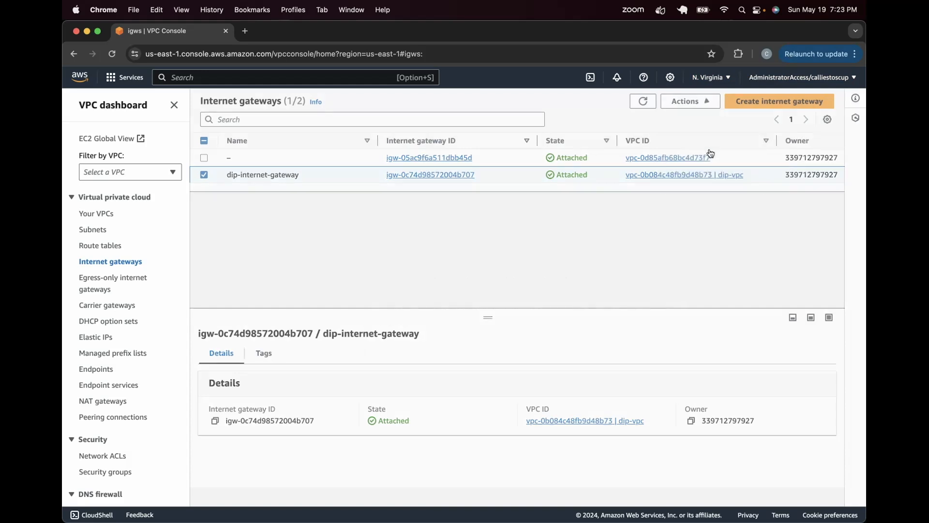
{"action": "left_click", "coordinate": [597, 353]}
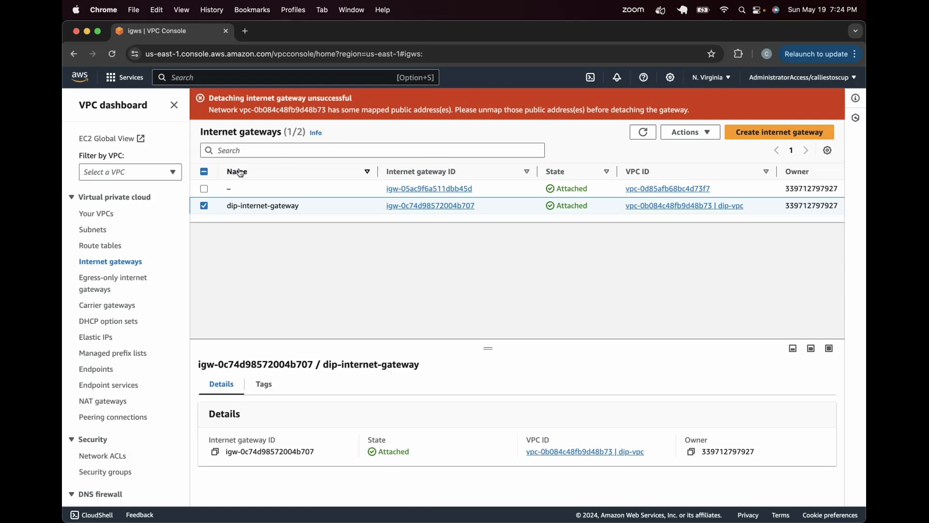
{"action": "left_click", "coordinate": [204, 206]}
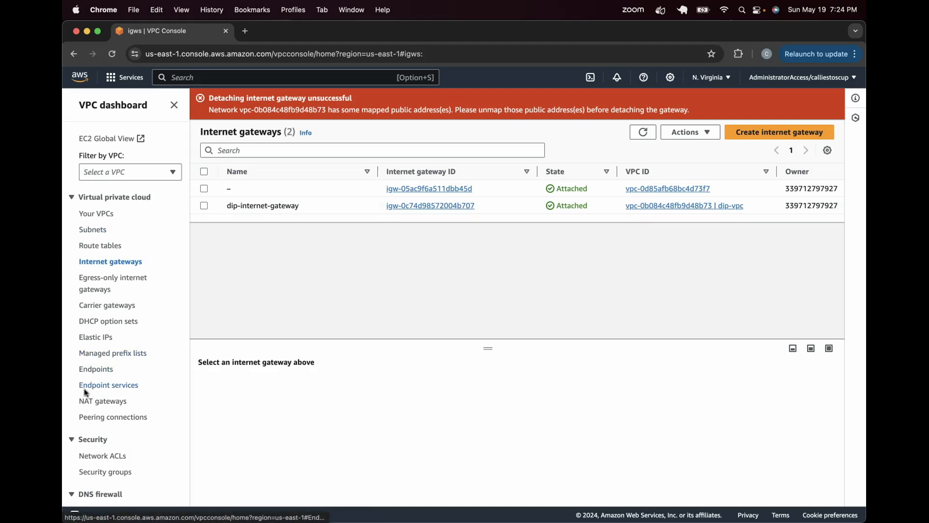
Refresh the NAT gateway list and the Elastic IP list.
{"action": "left_click", "coordinate": [97, 406]}
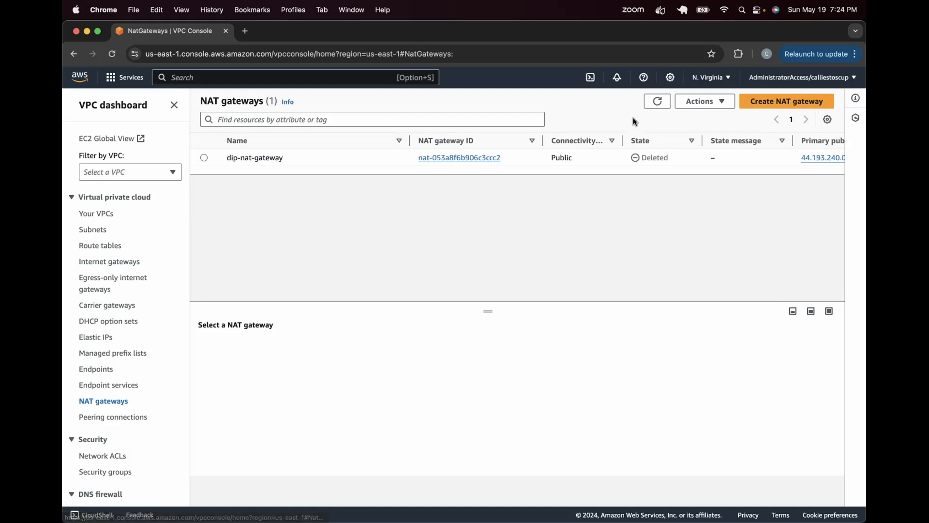
{"action": "left_click", "coordinate": [657, 101]}
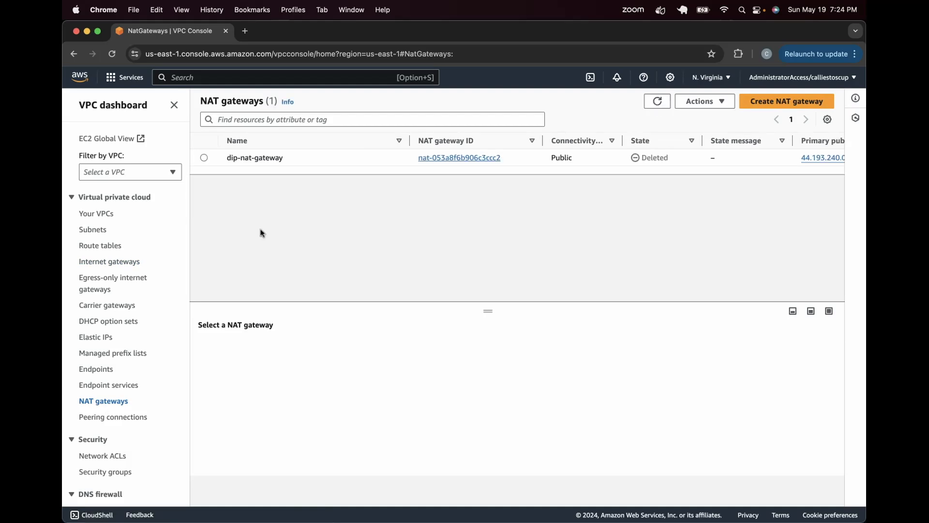
{"action": "left_click", "coordinate": [83, 338]}
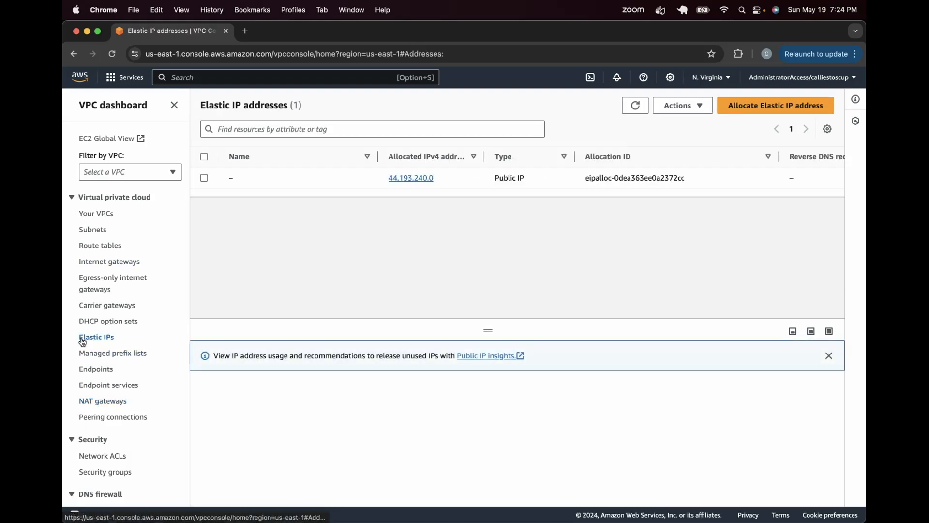
{"action": "scroll", "coordinate": [373, 189], "scroll_direction": "right", "scroll_amount": 10}
{"action": "scroll", "coordinate": [374, 190], "scroll_direction": "left", "scroll_amount": 10}
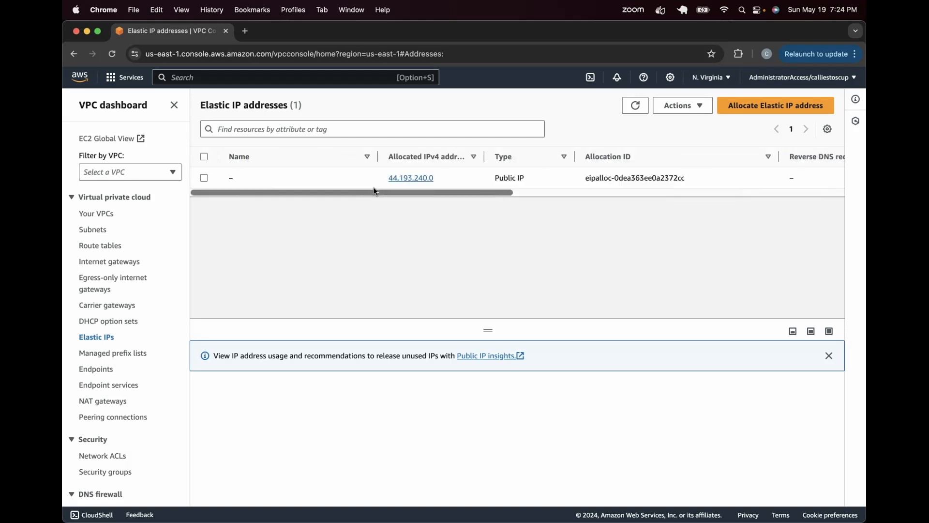
{"action": "left_click", "coordinate": [635, 107]}
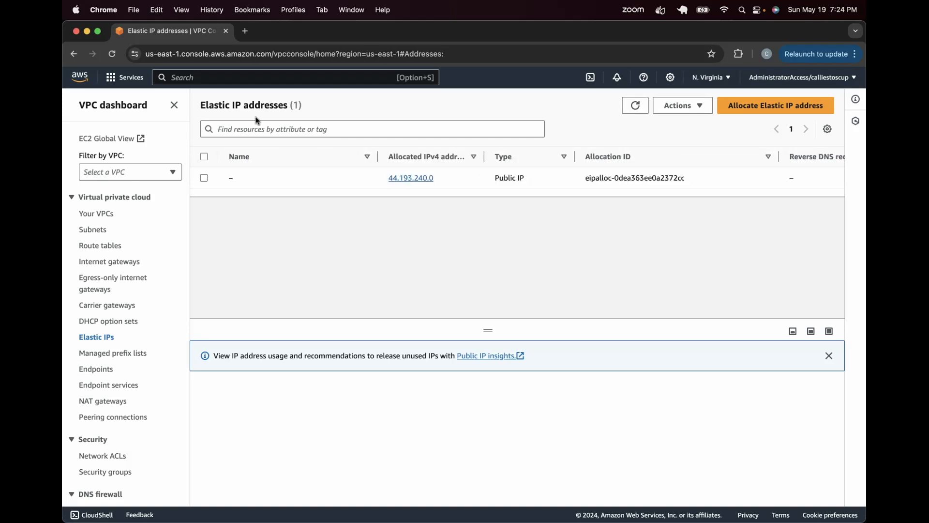
Check whether Elastic IP 44.193.240.0 can be released, then cancel without releasing.
{"action": "left_click", "coordinate": [204, 178]}
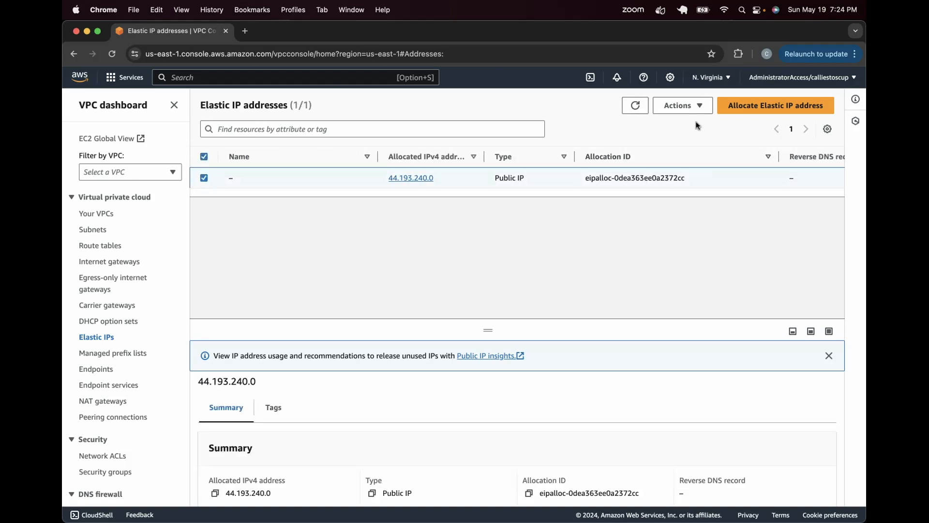
{"action": "left_click", "coordinate": [685, 106]}
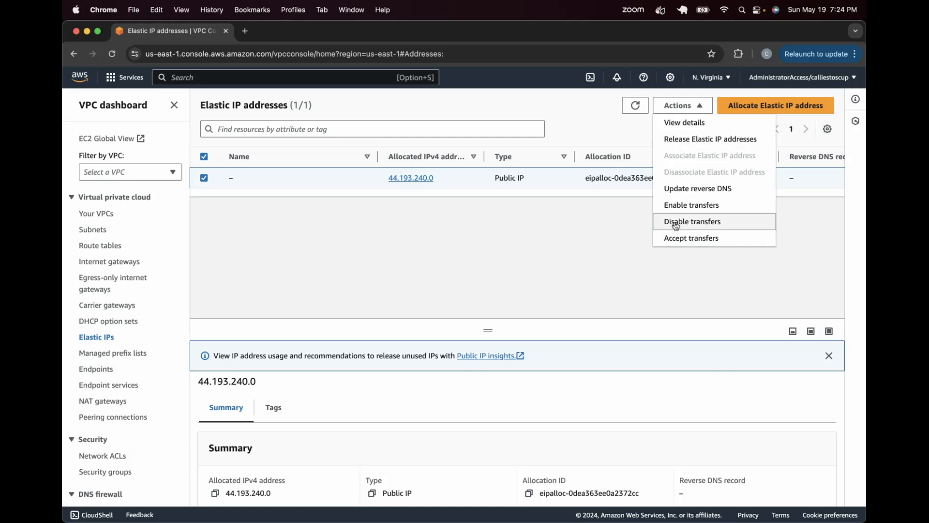
{"action": "left_click", "coordinate": [667, 139]}
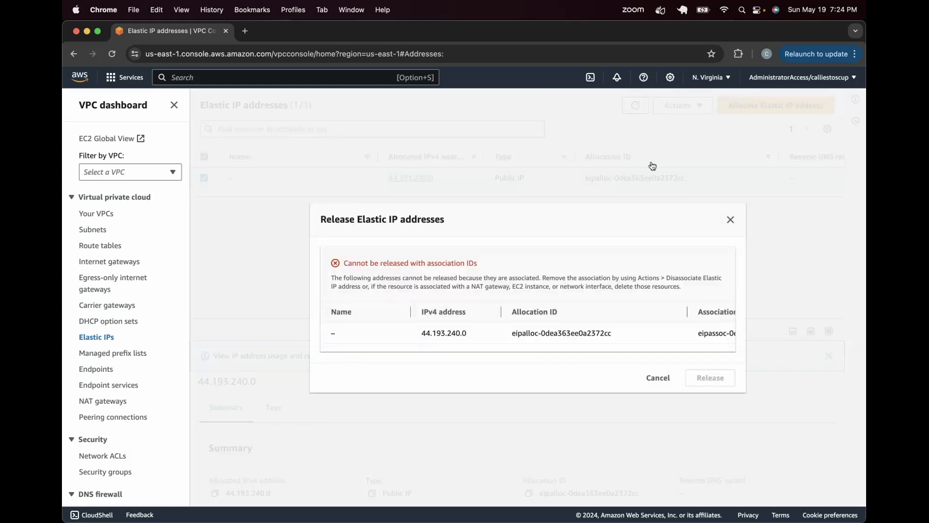
{"action": "scroll", "coordinate": [634, 343], "scroll_direction": "right", "scroll_amount": 5}
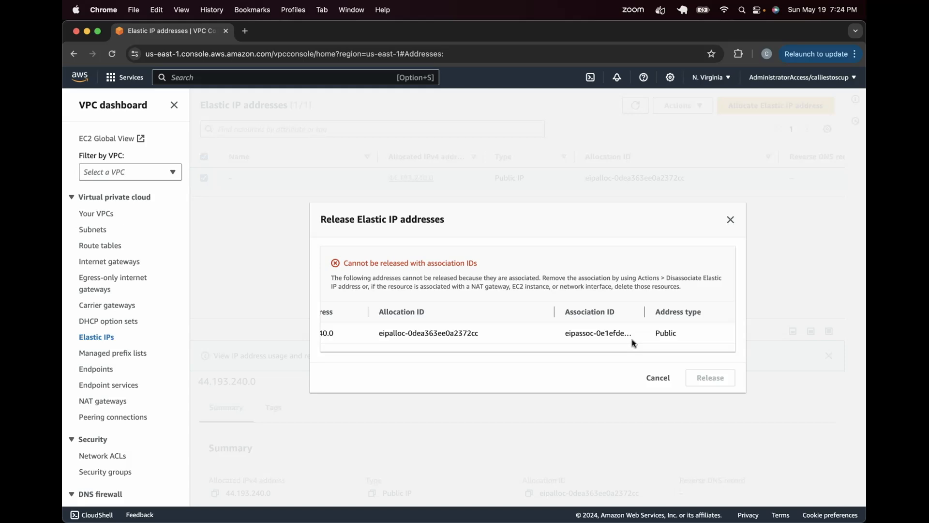
{"action": "left_click_drag", "start_coordinate": [554, 315], "coordinate": [574, 319]}
{"action": "left_click_drag", "start_coordinate": [661, 308], "coordinate": [736, 308]}
{"action": "scroll", "coordinate": [601, 321], "scroll_direction": "left", "scroll_amount": 2}
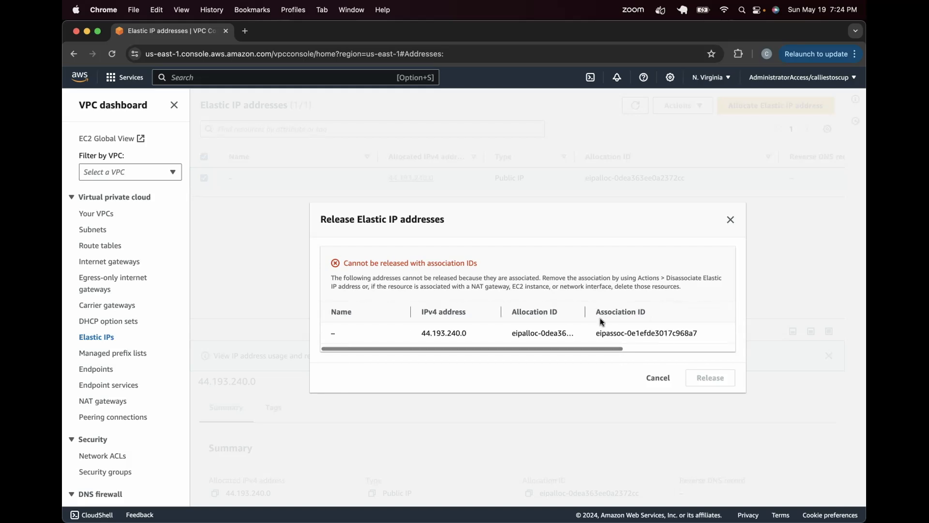
{"action": "left_click", "coordinate": [657, 378]}
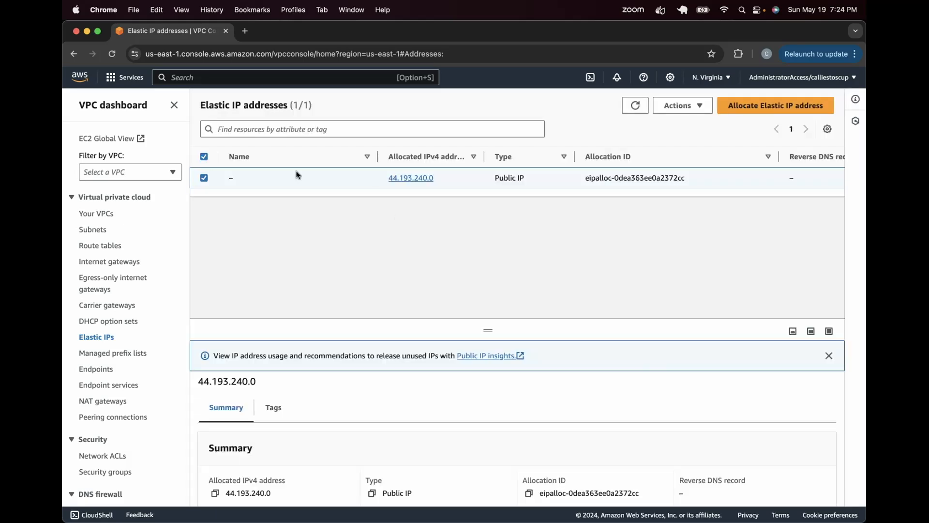
Open 44.193.240.0's associated NAT gateway in a new tab and confirm it is Deleted.
{"action": "left_click", "coordinate": [204, 179]}
{"action": "left_click", "coordinate": [410, 179]}
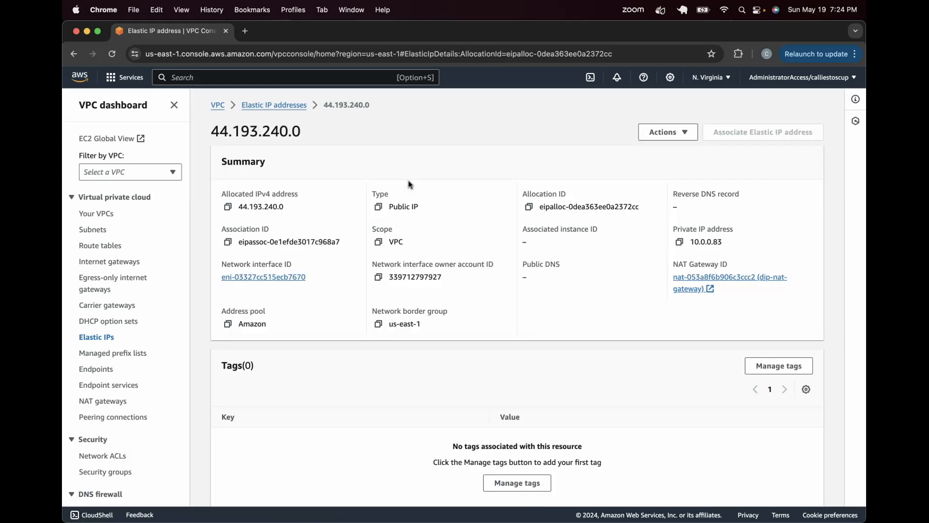
{"action": "left_click", "coordinate": [704, 280]}
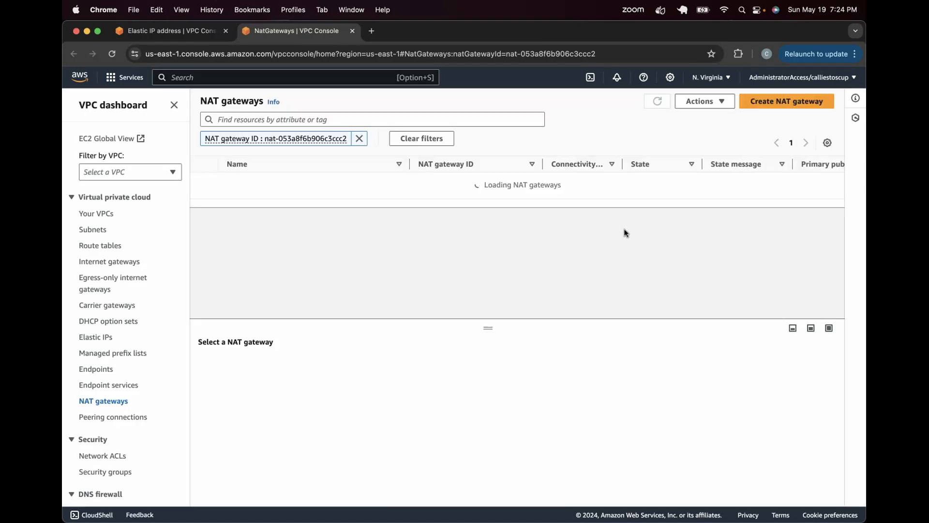
{"action": "left_click", "coordinate": [657, 102]}
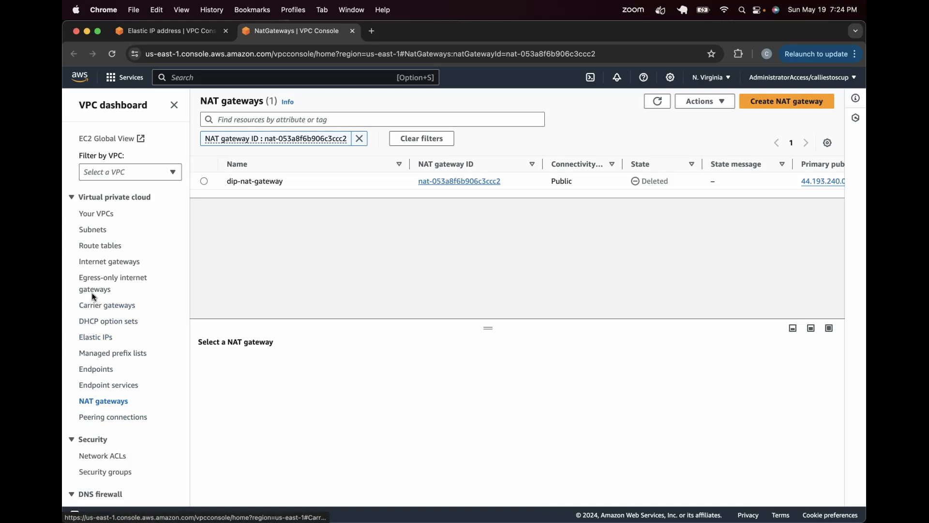
Try deleting both dip route tables together, and dismiss the cannot-be-deleted warning.
{"action": "left_click", "coordinate": [95, 245]}
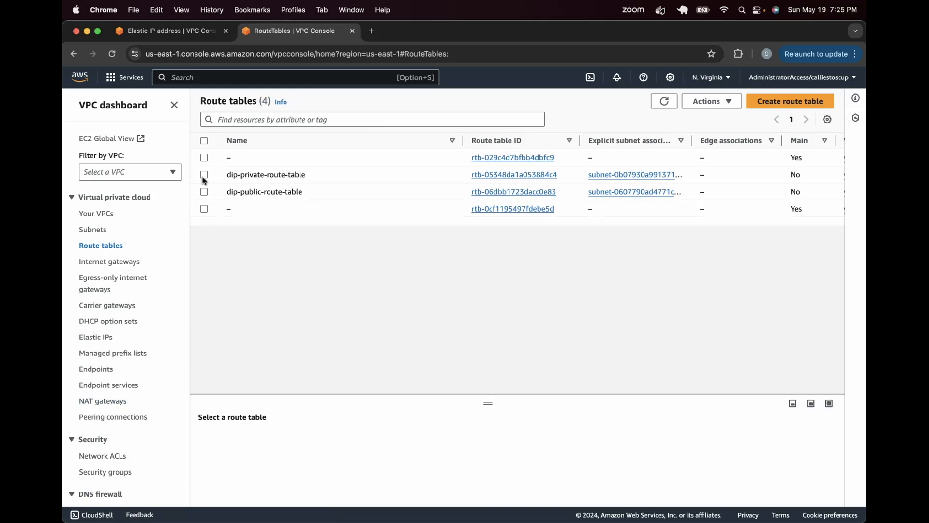
{"action": "left_click", "coordinate": [204, 175]}
{"action": "left_click", "coordinate": [204, 192]}
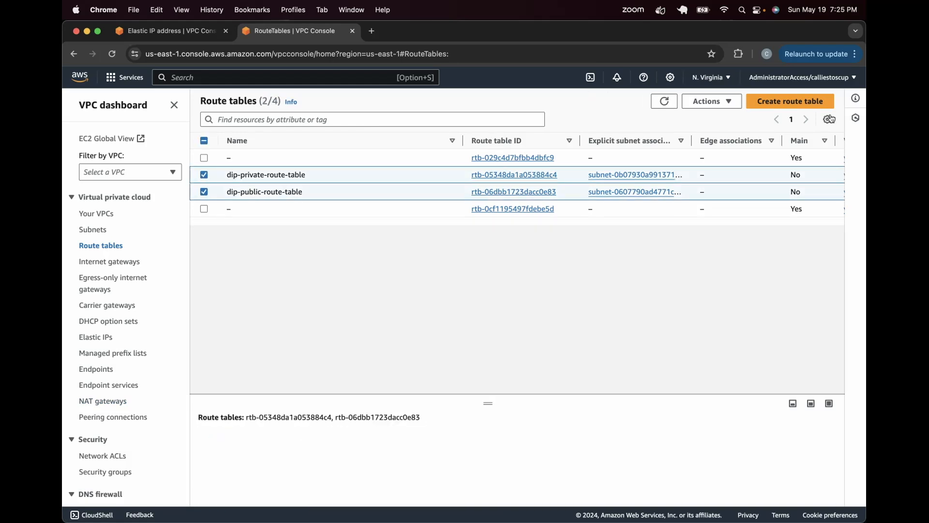
{"action": "left_click", "coordinate": [733, 102]}
{"action": "left_click", "coordinate": [724, 230]}
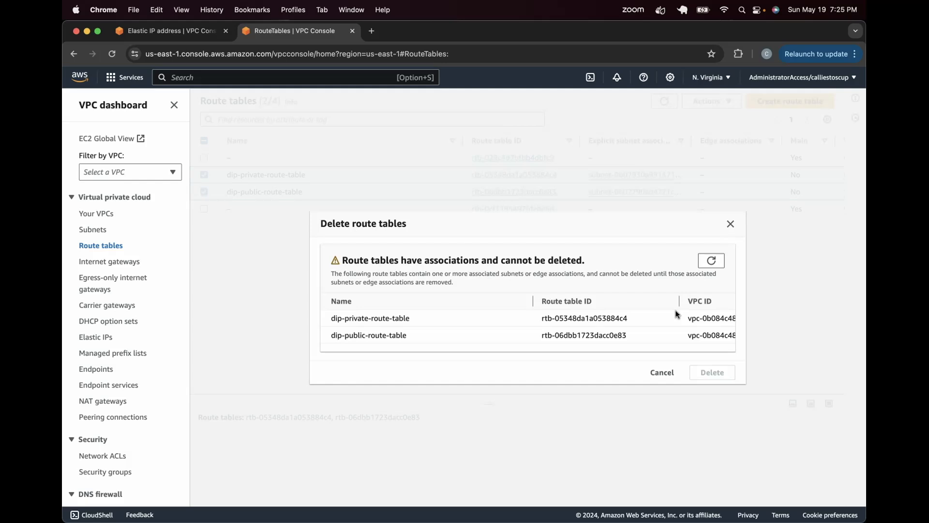
{"action": "scroll", "coordinate": [676, 315], "scroll_direction": "right", "scroll_amount": 4}
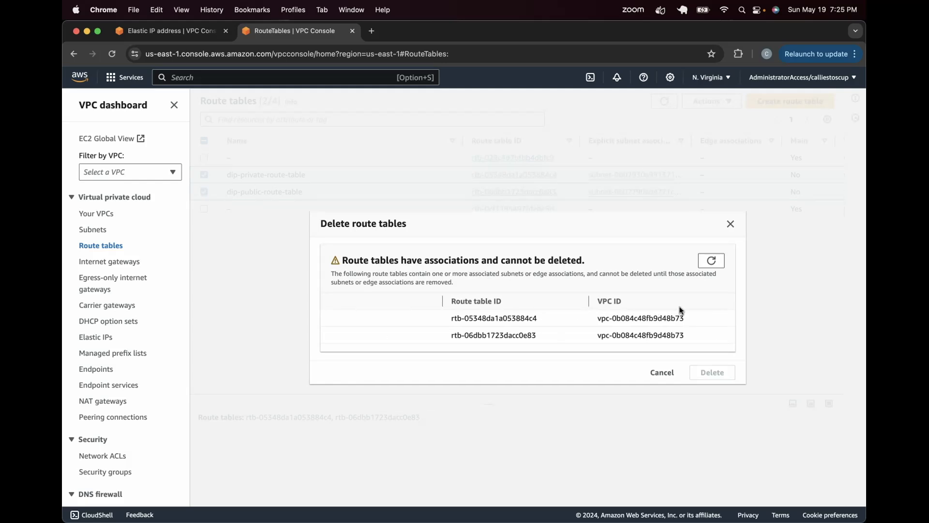
{"action": "left_click", "coordinate": [731, 223]}
{"action": "left_click", "coordinate": [203, 176]}
{"action": "left_click", "coordinate": [204, 191]}
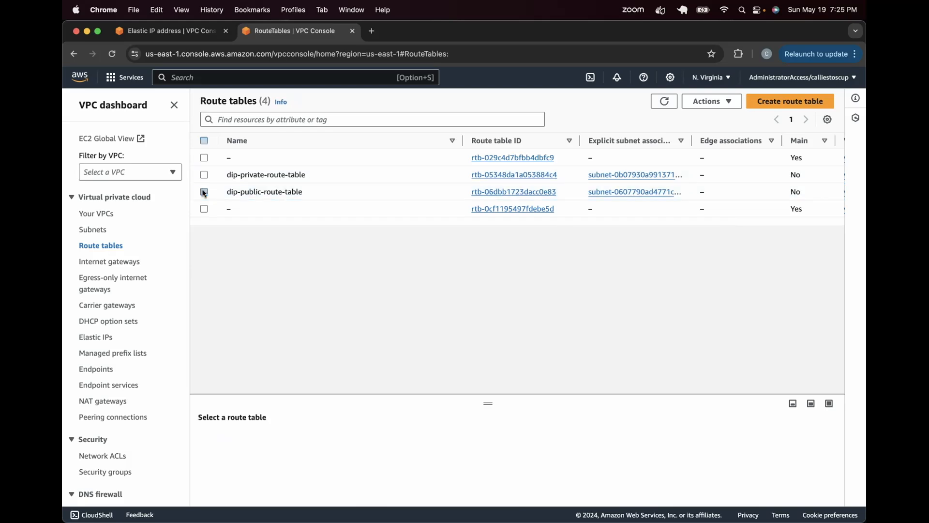
Unassociate dip-public-subnet from dip-public-route-table, then delete that route table.
{"action": "left_click", "coordinate": [266, 192]}
{"action": "left_click", "coordinate": [479, 193]}
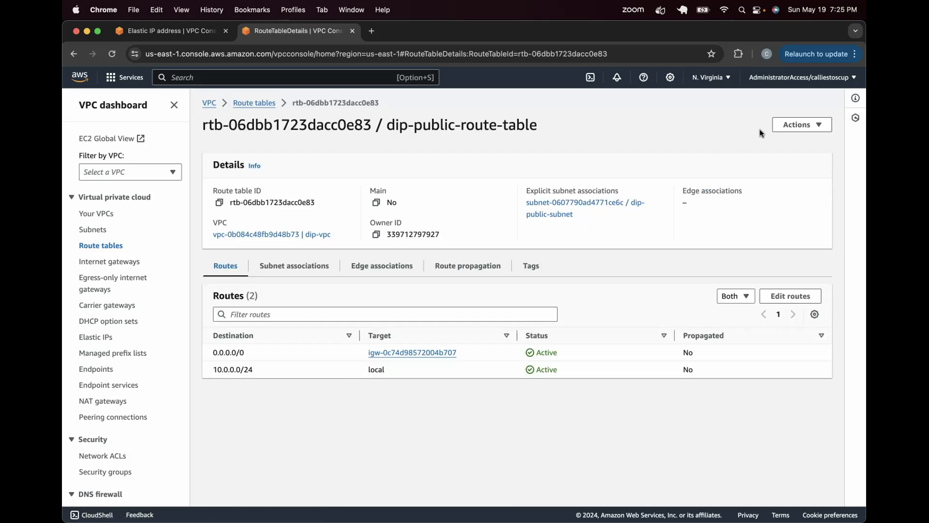
{"action": "left_click", "coordinate": [803, 127]}
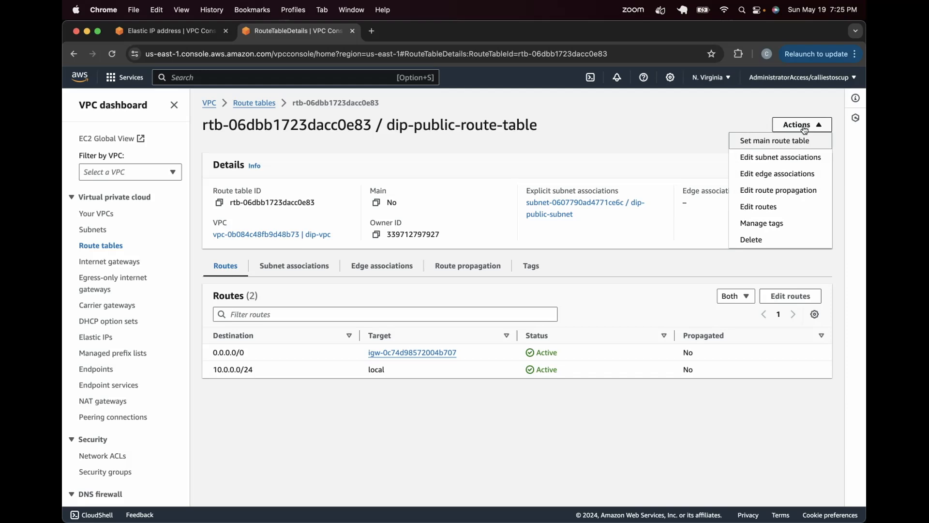
{"action": "left_click", "coordinate": [790, 157]}
{"action": "left_click", "coordinate": [94, 223]}
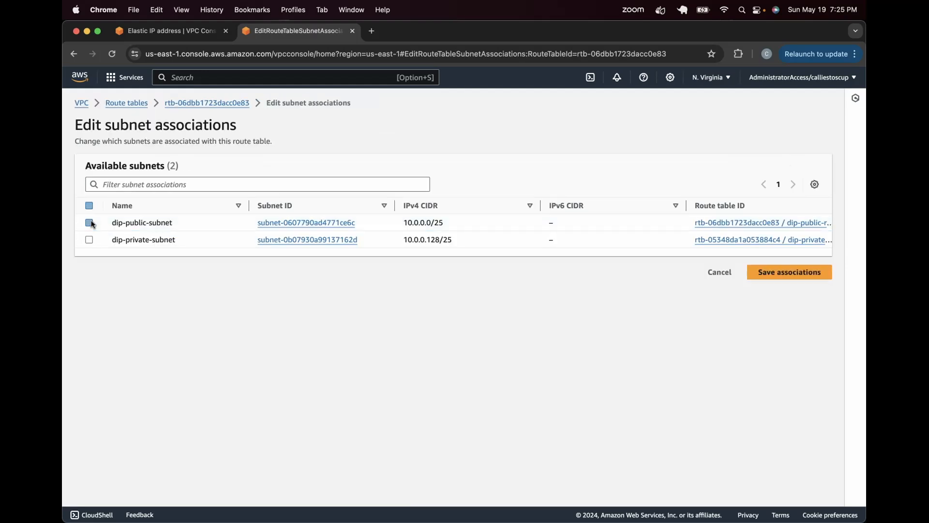
{"action": "left_click", "coordinate": [760, 271]}
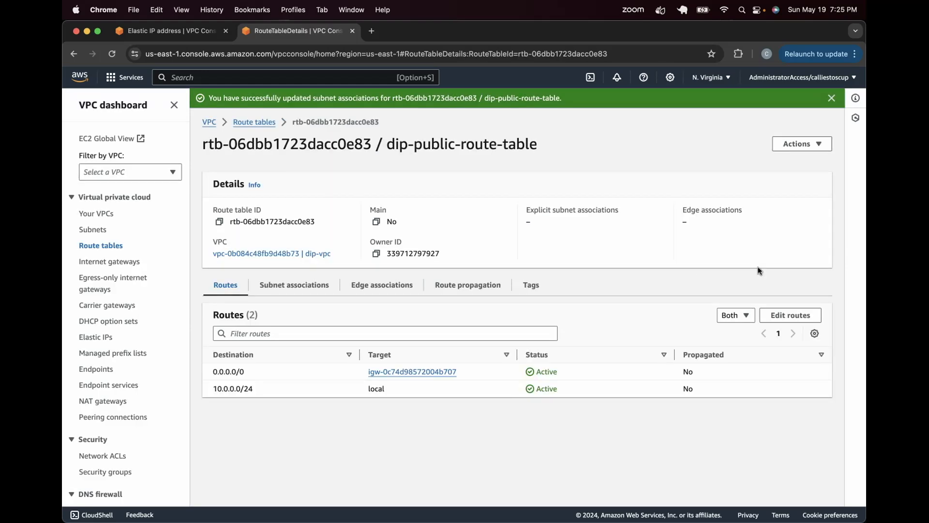
{"action": "left_click", "coordinate": [781, 141]}
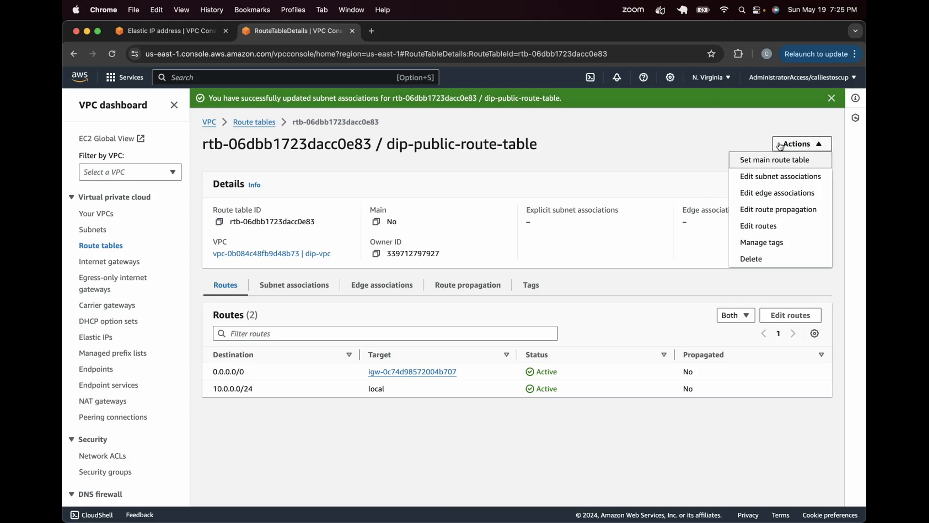
{"action": "left_click", "coordinate": [749, 258]}
{"action": "left_click", "coordinate": [414, 336]}
{"action": "type", "text": "delete"}
{"action": "left_click", "coordinate": [709, 365]}
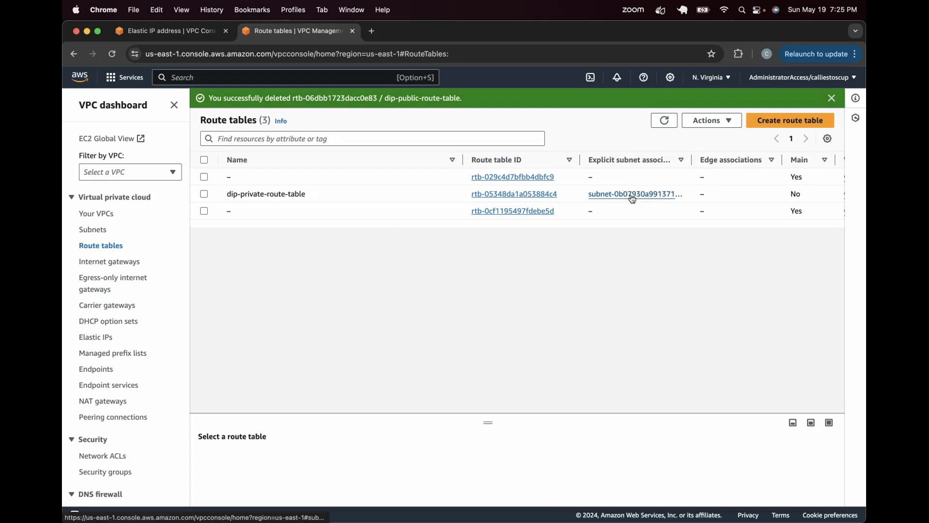
Unassociate dip-private-subnet from dip-private-route-table, then delete that route table.
{"action": "left_click", "coordinate": [495, 197]}
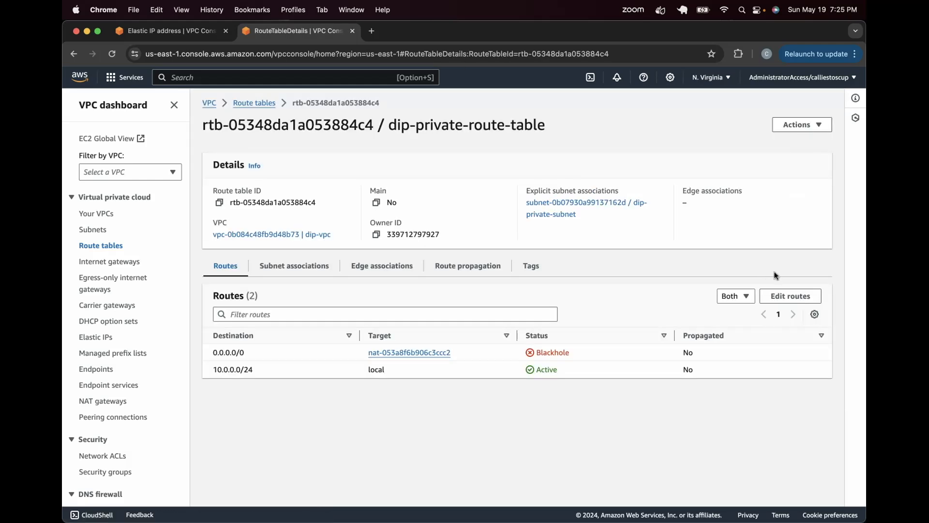
{"action": "left_click", "coordinate": [815, 124]}
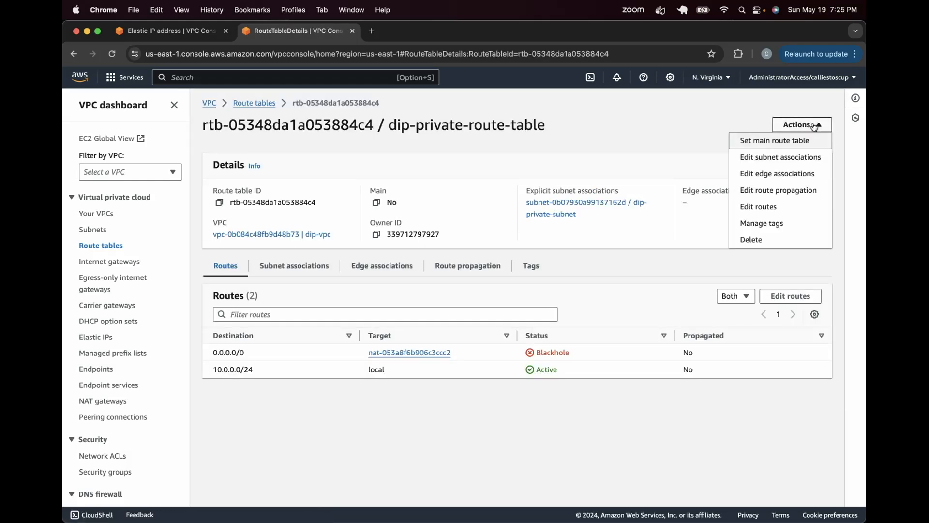
{"action": "left_click", "coordinate": [775, 163]}
{"action": "left_click", "coordinate": [91, 242]}
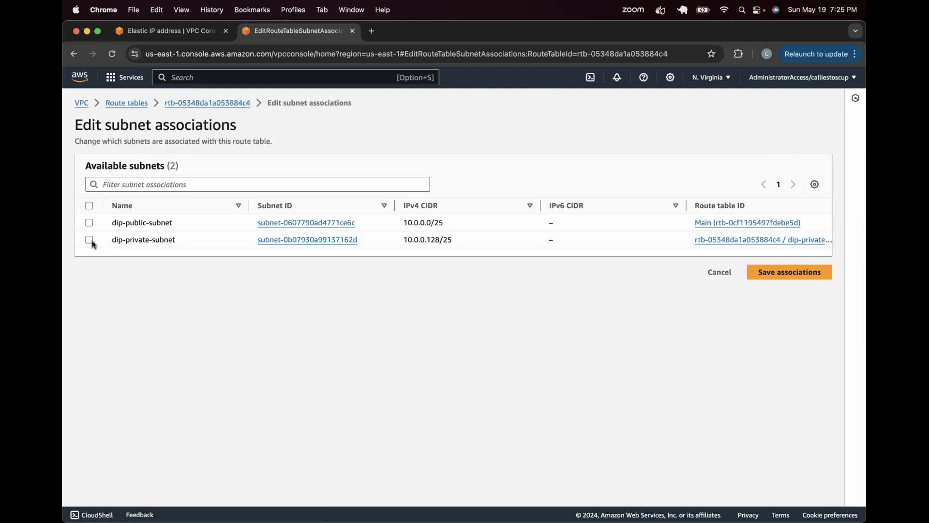
{"action": "left_click", "coordinate": [782, 274]}
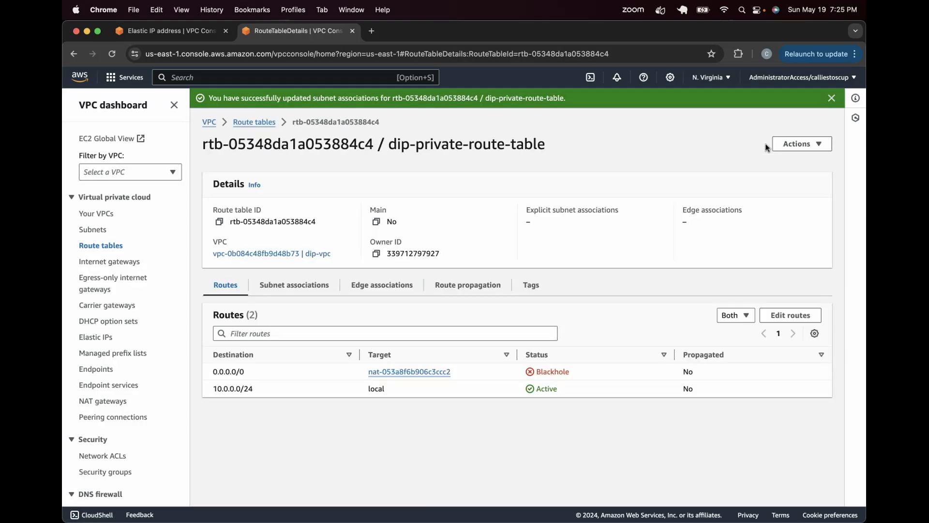
{"action": "left_click", "coordinate": [780, 144]}
{"action": "left_click", "coordinate": [747, 256]}
{"action": "left_click", "coordinate": [366, 334]}
{"action": "type", "text": "delete"}
{"action": "left_click", "coordinate": [712, 364]}
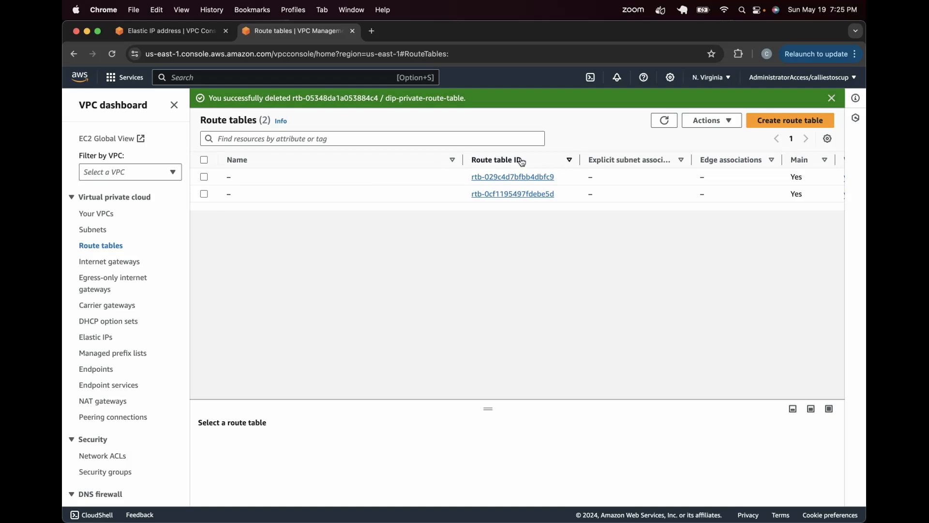
Delete dip-public-subnet and dip-private-subnet together, confirming with 'delete'.
{"action": "left_click", "coordinate": [88, 231]}
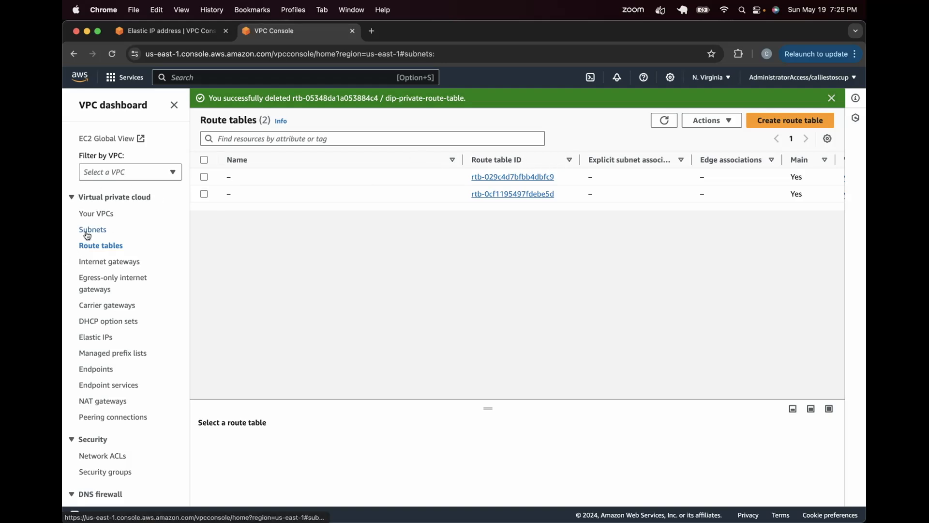
{"action": "left_click", "coordinate": [203, 192]}
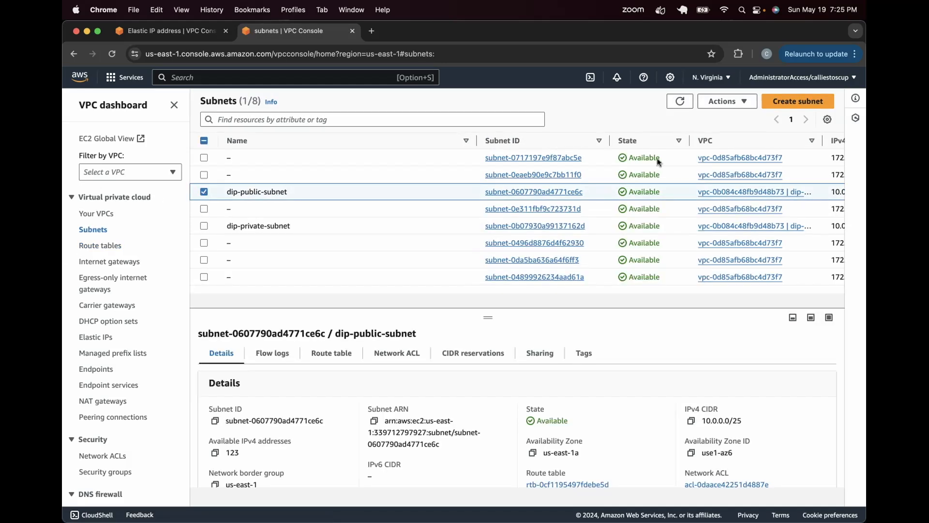
{"action": "left_click", "coordinate": [203, 226]}
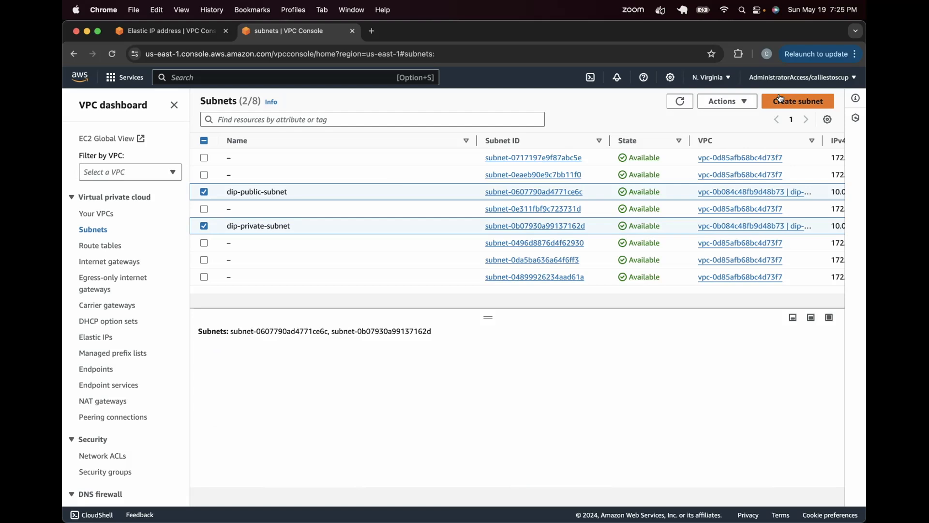
{"action": "left_click", "coordinate": [746, 102]}
{"action": "left_click", "coordinate": [726, 267]}
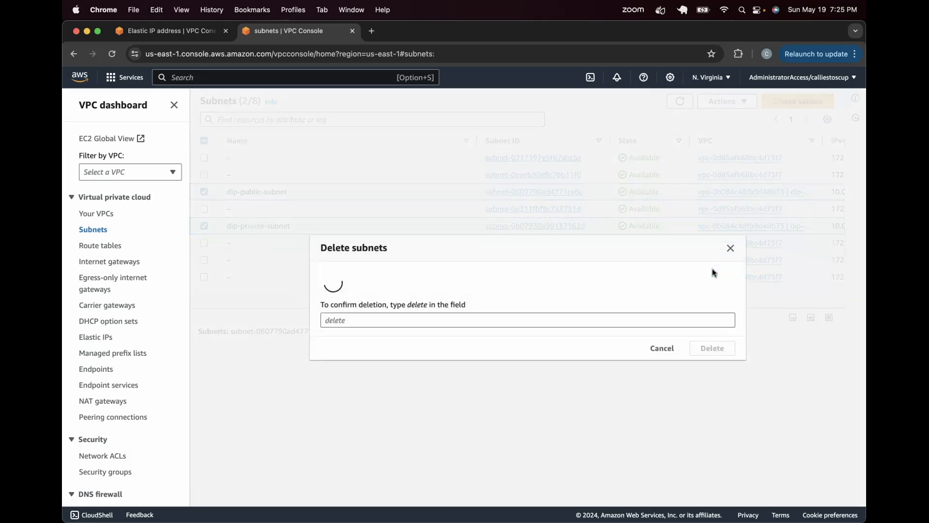
{"action": "left_click", "coordinate": [361, 334]}
{"action": "type", "text": "delete"}
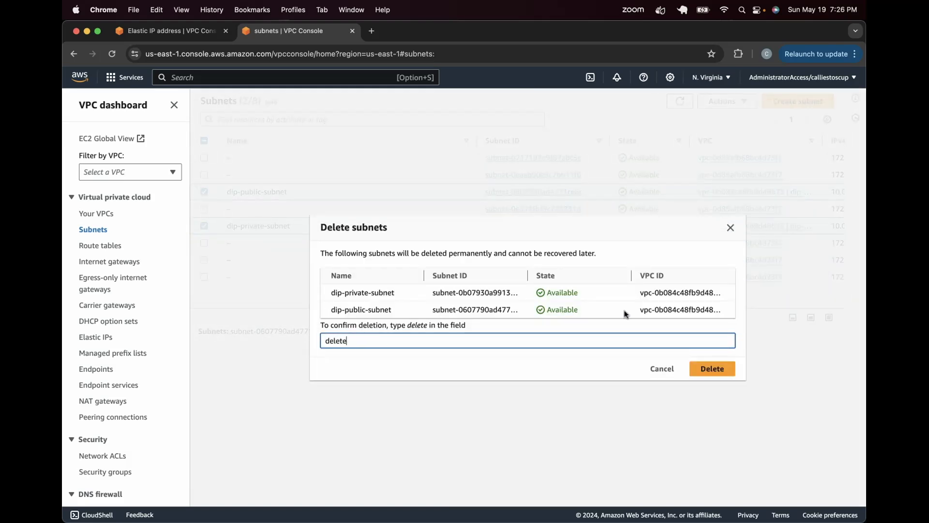
{"action": "left_click", "coordinate": [709, 376]}
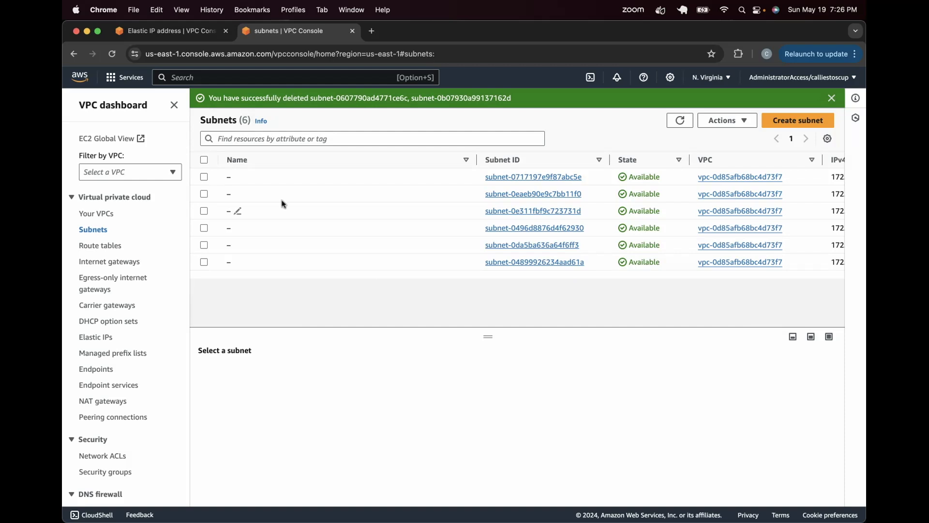
{"action": "left_click", "coordinate": [95, 262]}
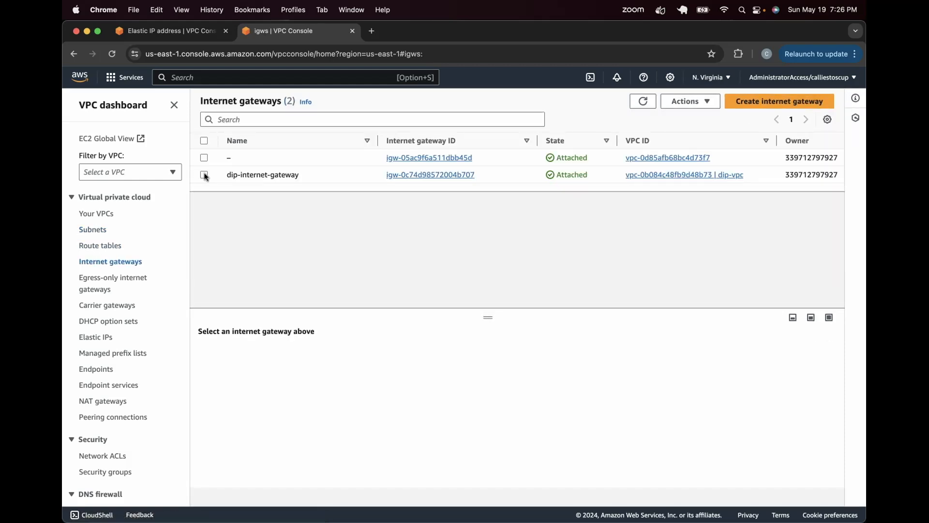
Detach dip-internet-gateway from dip-vpc, then delete the gateway, confirming with 'delete'.
{"action": "left_click", "coordinate": [468, 175]}
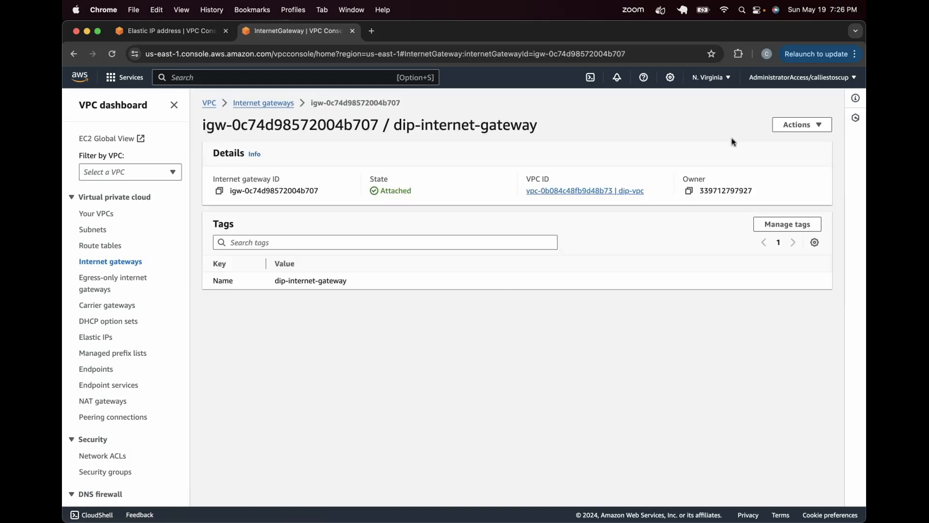
{"action": "left_click", "coordinate": [796, 124]}
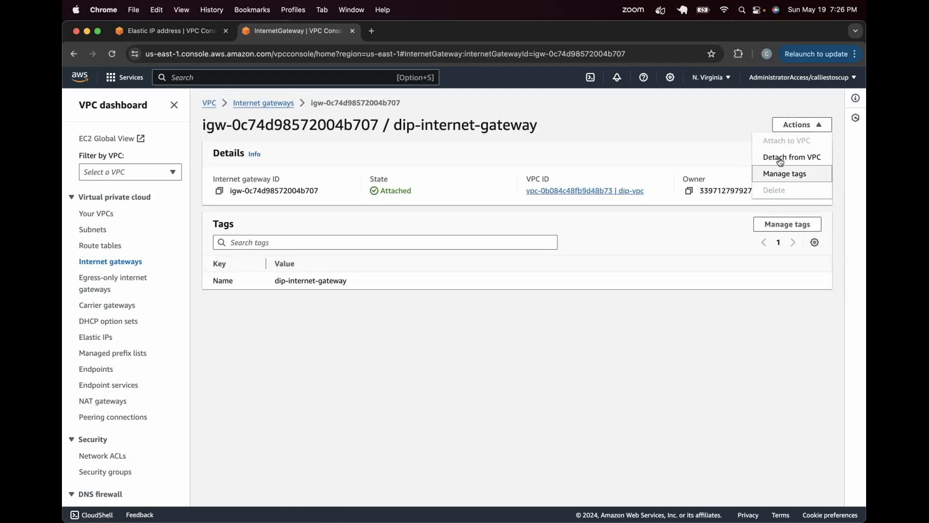
{"action": "left_click", "coordinate": [780, 160]}
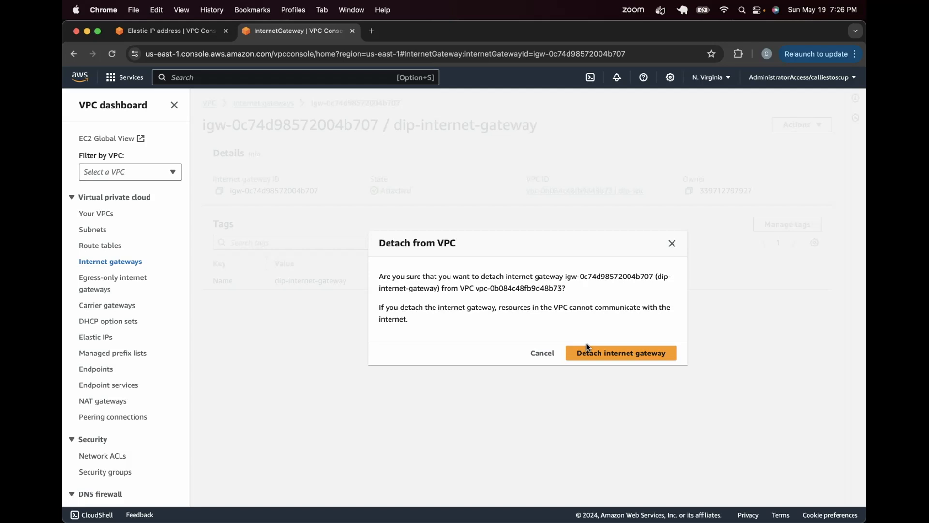
{"action": "left_click", "coordinate": [588, 349]}
{"action": "left_click", "coordinate": [801, 144]}
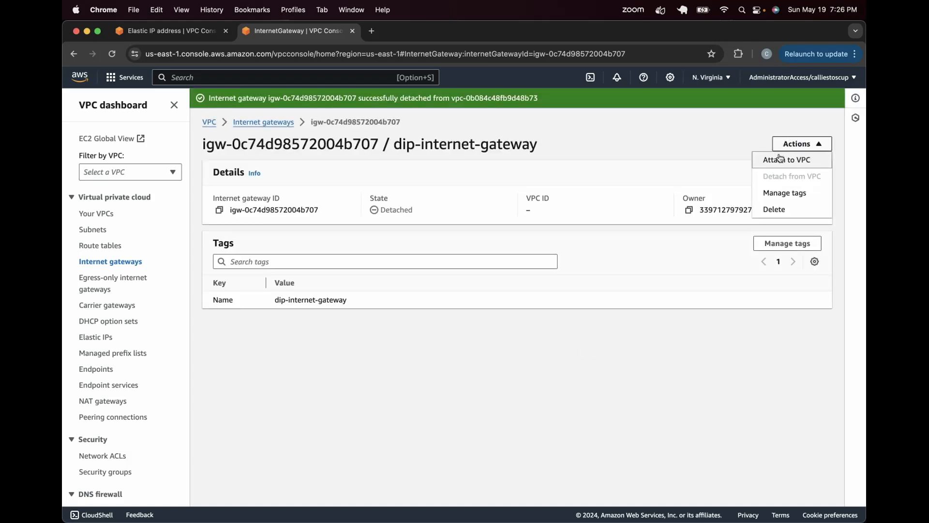
{"action": "left_click", "coordinate": [772, 210]}
{"action": "left_click", "coordinate": [454, 338]}
{"action": "type", "text": "delete"}
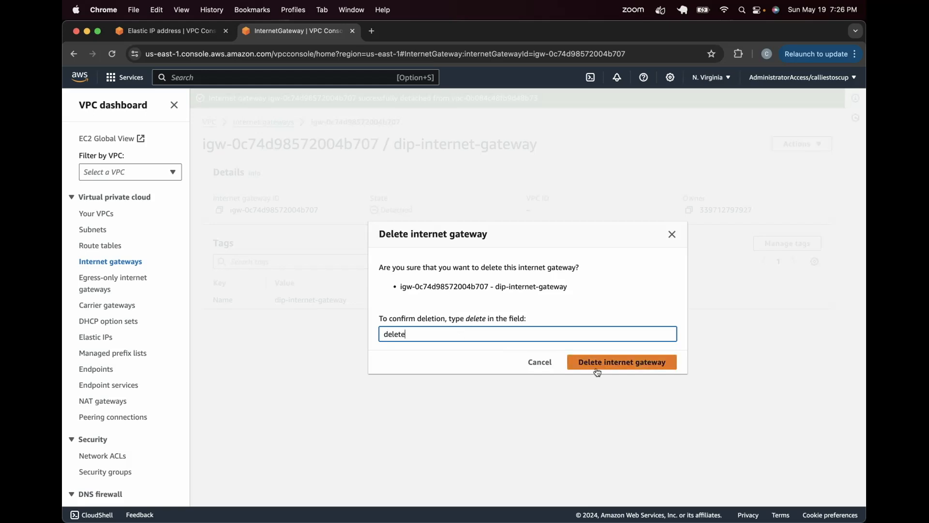
{"action": "left_click", "coordinate": [599, 368]}
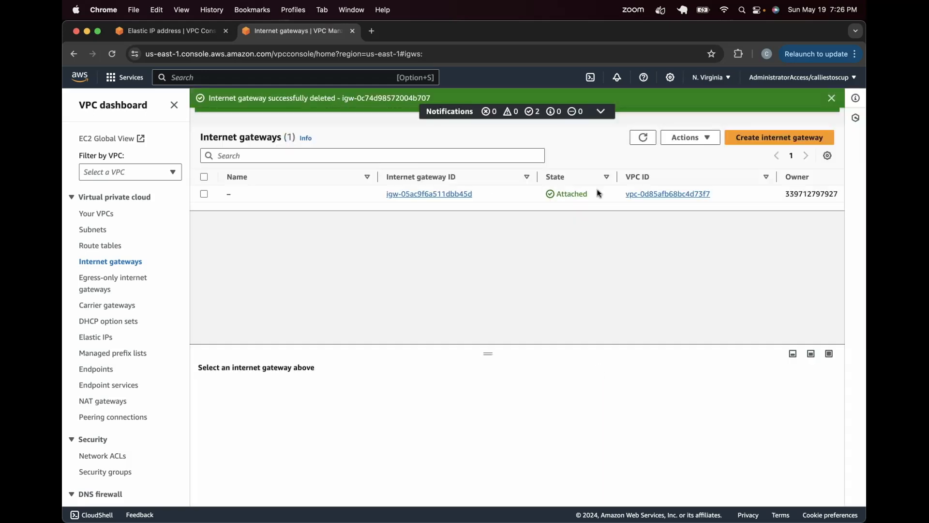
{"action": "left_click", "coordinate": [86, 244]}
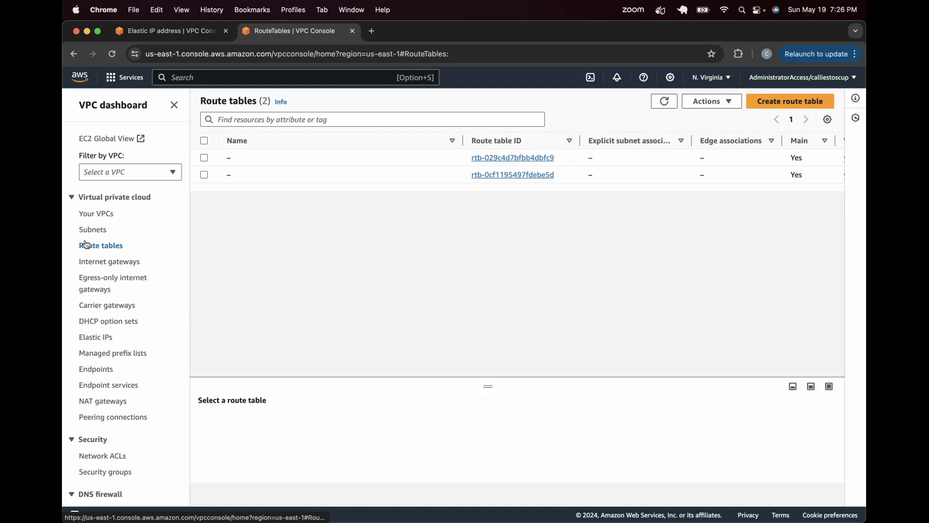
Delete dip-vpc and its three security groups, confirming with 'delete'.
{"action": "left_click", "coordinate": [94, 214]}
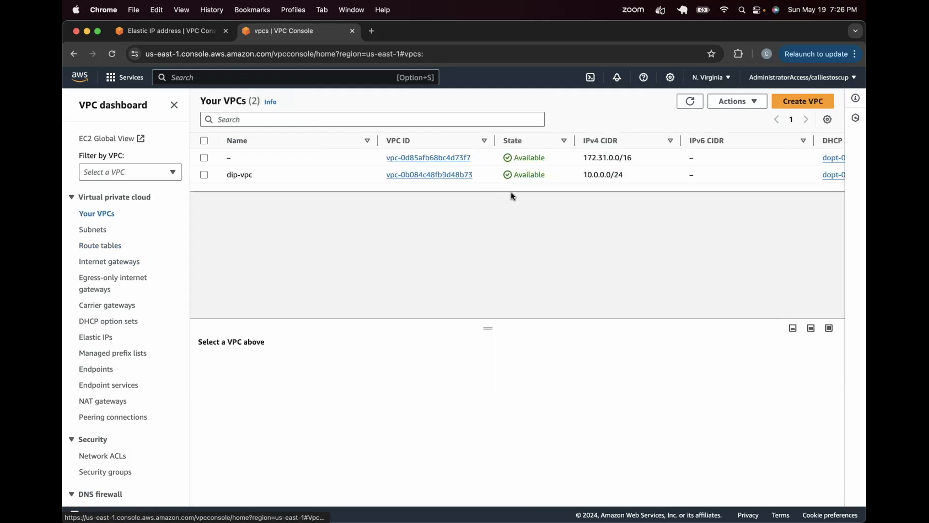
{"action": "left_click", "coordinate": [204, 175]}
{"action": "left_click", "coordinate": [734, 101]}
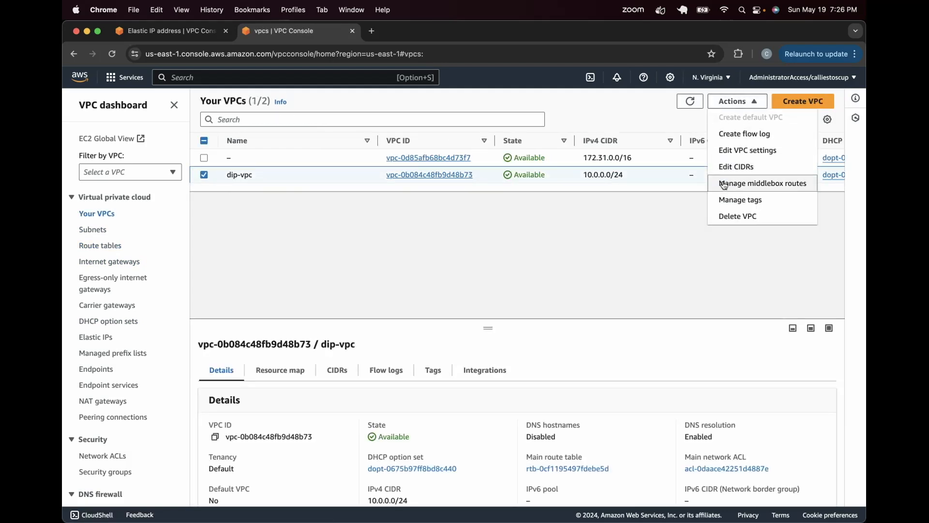
{"action": "left_click", "coordinate": [731, 215]}
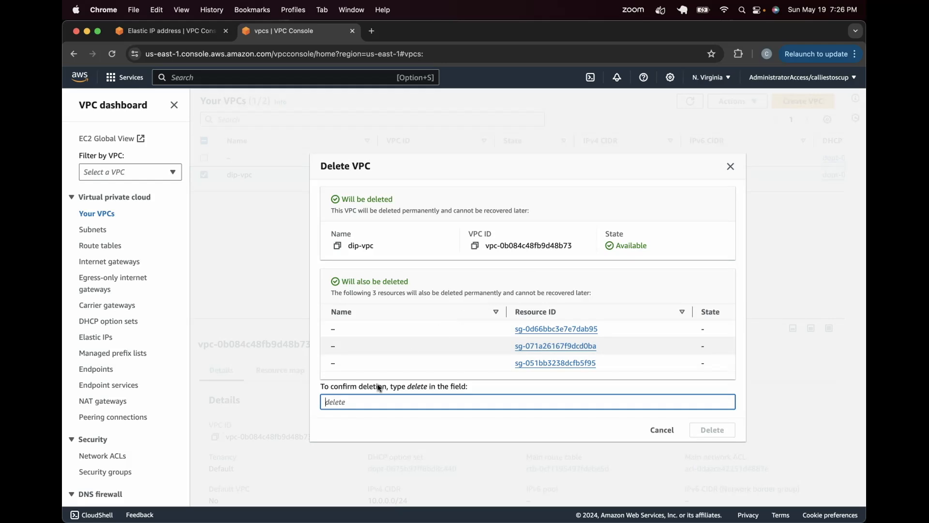
{"action": "type", "text": "delete"}
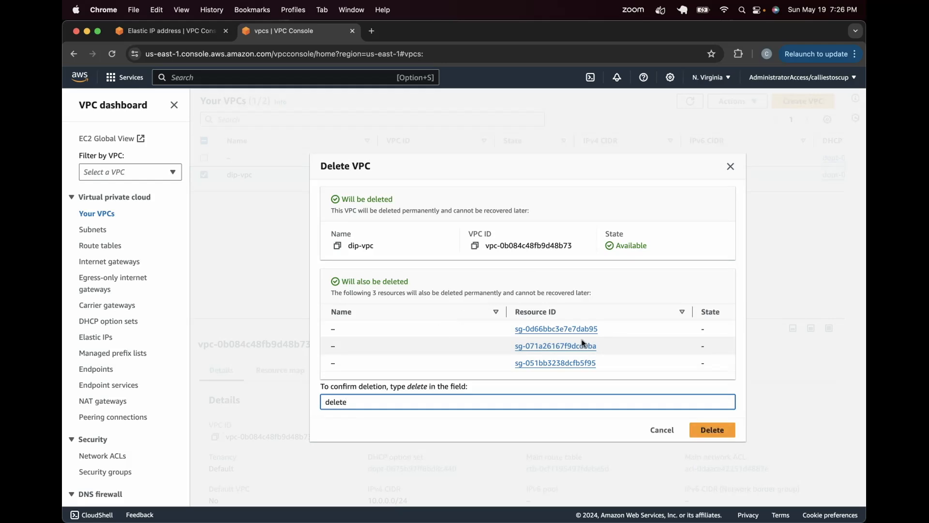
{"action": "scroll", "coordinate": [583, 343], "scroll_direction": "right", "scroll_amount": 3}
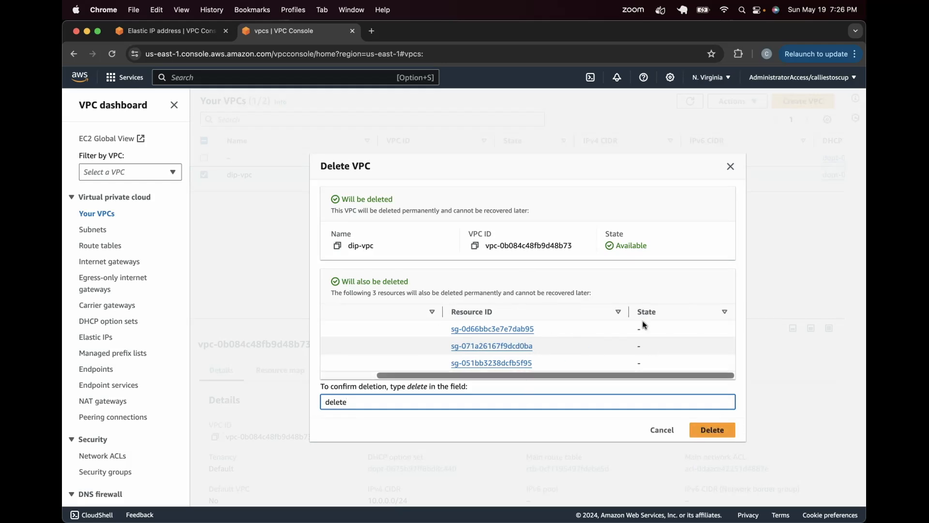
{"action": "left_click", "coordinate": [711, 430]}
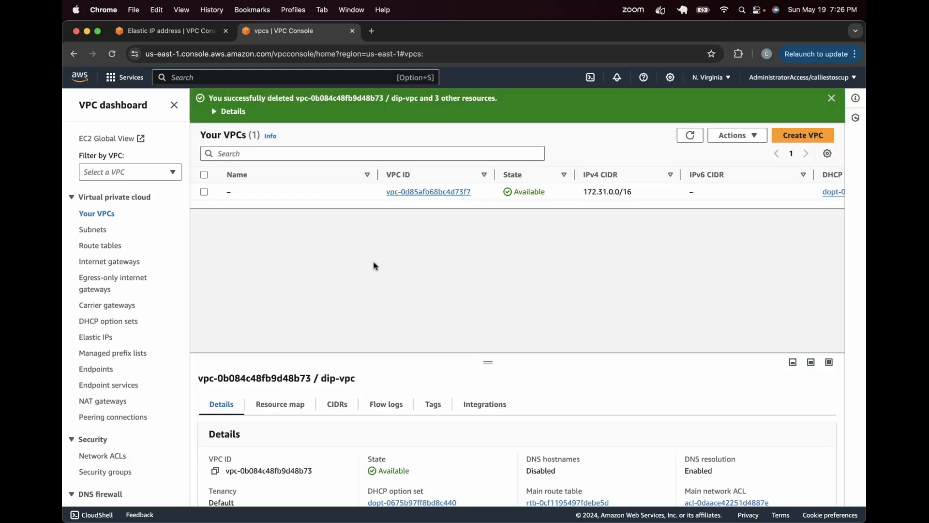
{"action": "left_click", "coordinate": [98, 339]}
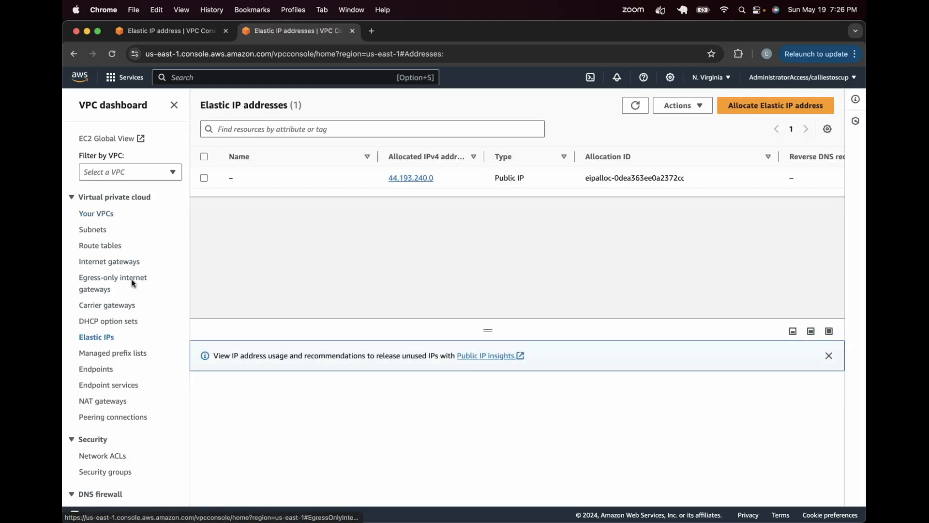
Release Elastic IP 44.193.240.0 and refresh to confirm no addresses remain.
{"action": "left_click", "coordinate": [203, 177]}
{"action": "left_click", "coordinate": [680, 111]}
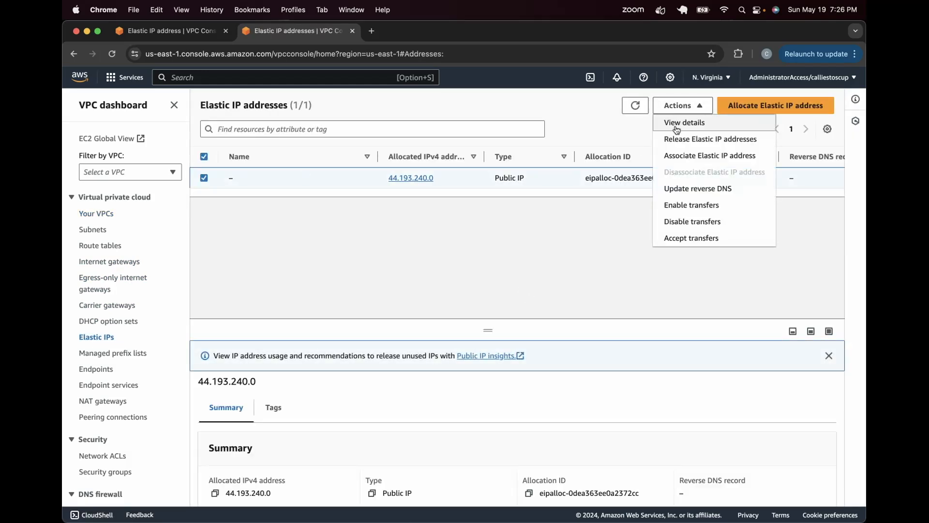
{"action": "left_click", "coordinate": [686, 141]}
{"action": "left_click", "coordinate": [705, 382]}
{"action": "left_click", "coordinate": [634, 146]}
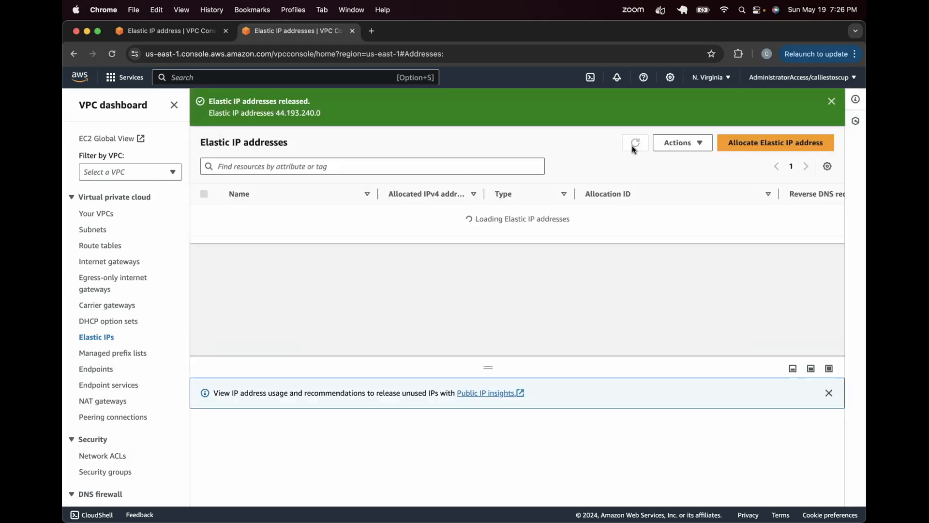
{"action": "left_click", "coordinate": [97, 245]}
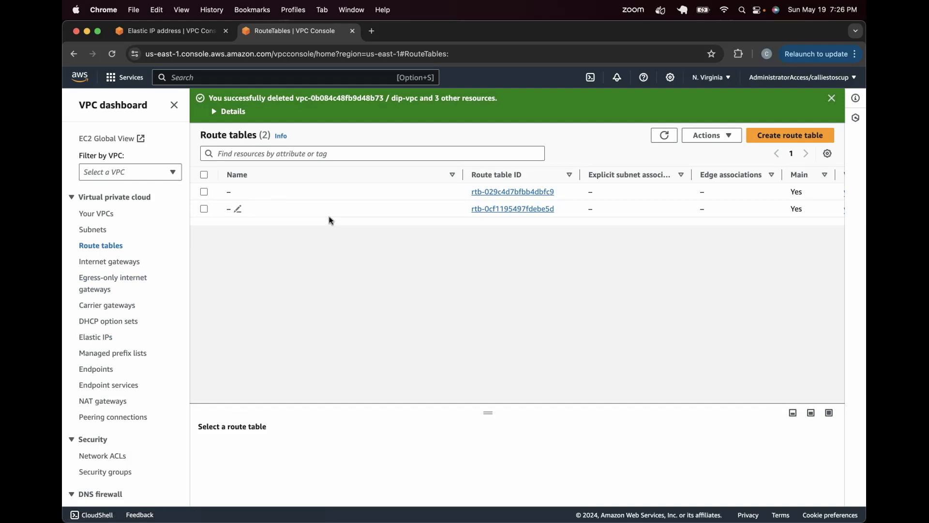
Check which VPC route tables rtb-0cf1195497fdebe5d and rtb-029c4d7bfbb4dbfc9 each belong to.
{"action": "left_click", "coordinate": [525, 213]}
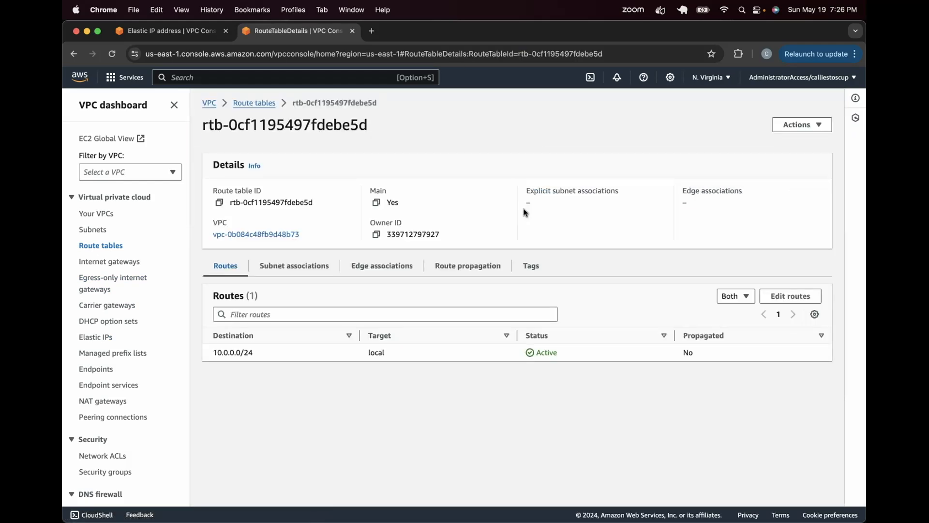
{"action": "left_click", "coordinate": [286, 234]}
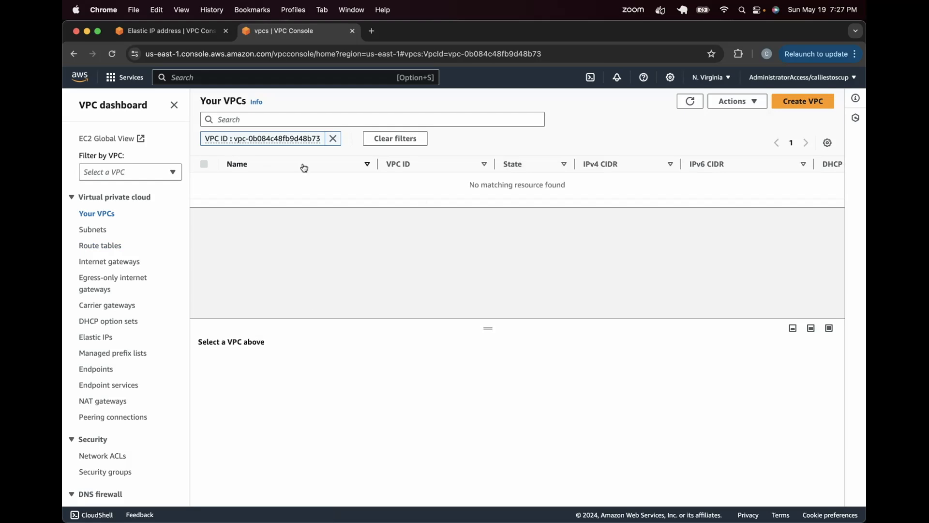
{"action": "left_click", "coordinate": [104, 246]}
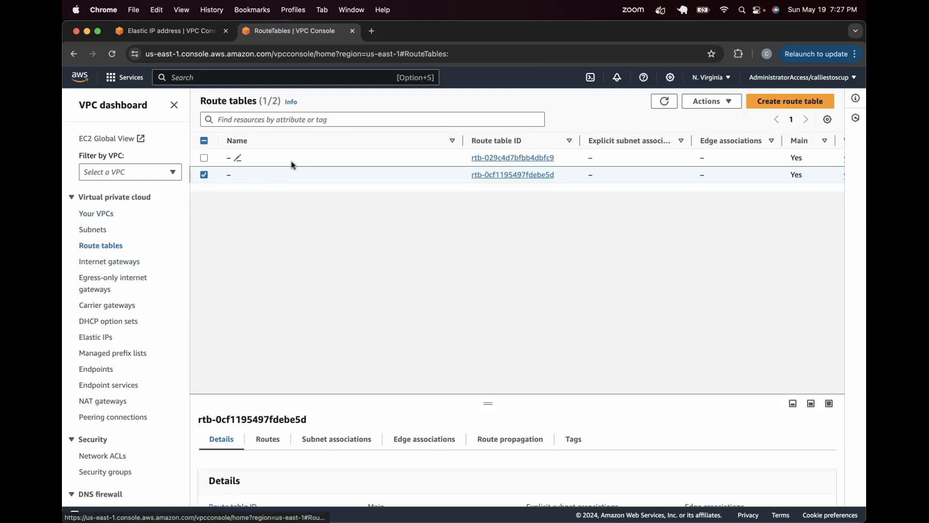
{"action": "left_click", "coordinate": [490, 158]}
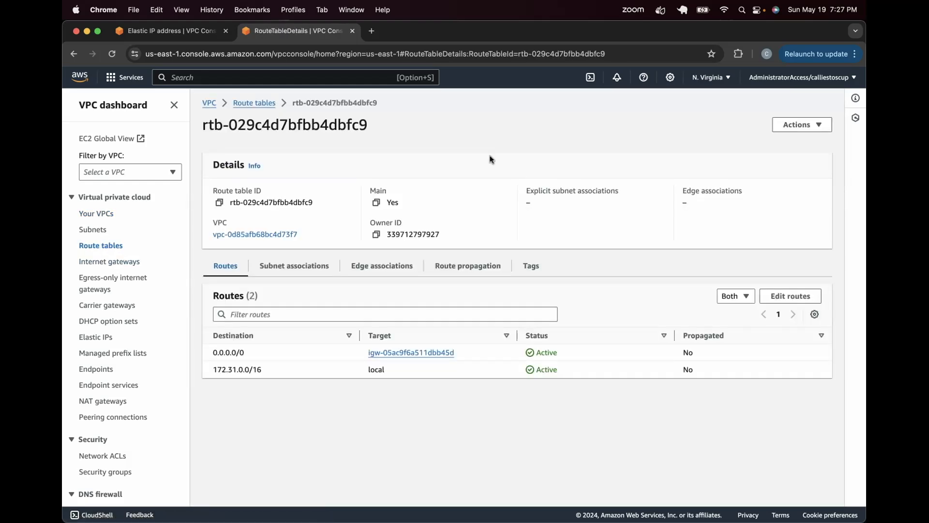
{"action": "left_click", "coordinate": [253, 235]}
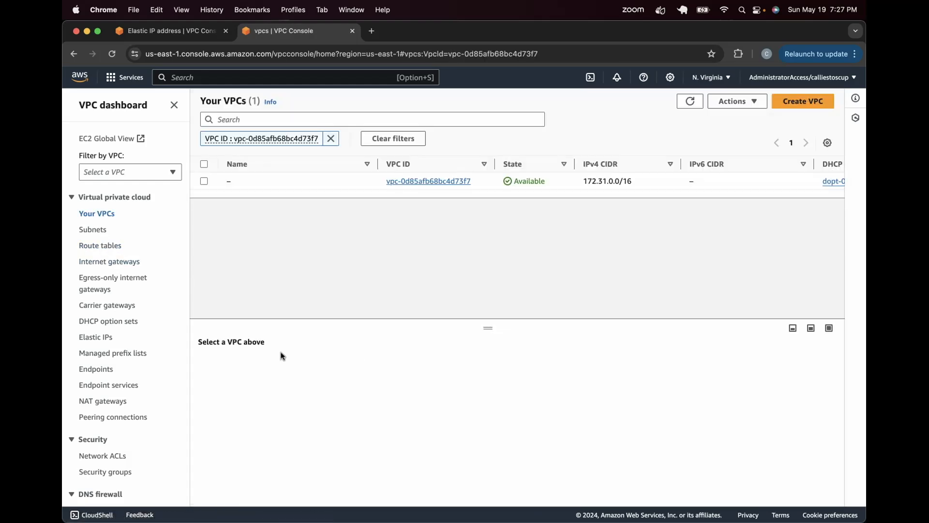
{"action": "left_click", "coordinate": [104, 245]}
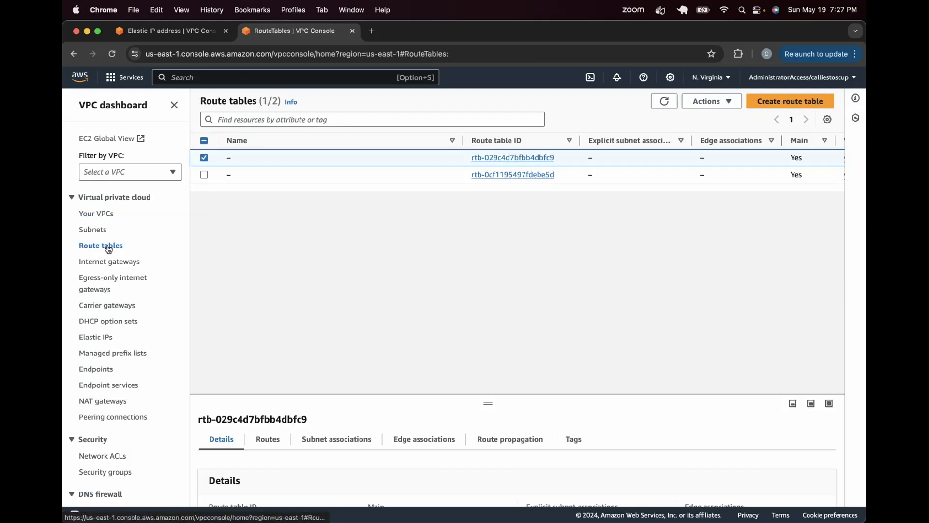
Recheck rtb-0cf1195497fdebe5d's owning VPC against the VPC list and its filter.
{"action": "left_click", "coordinate": [512, 175]}
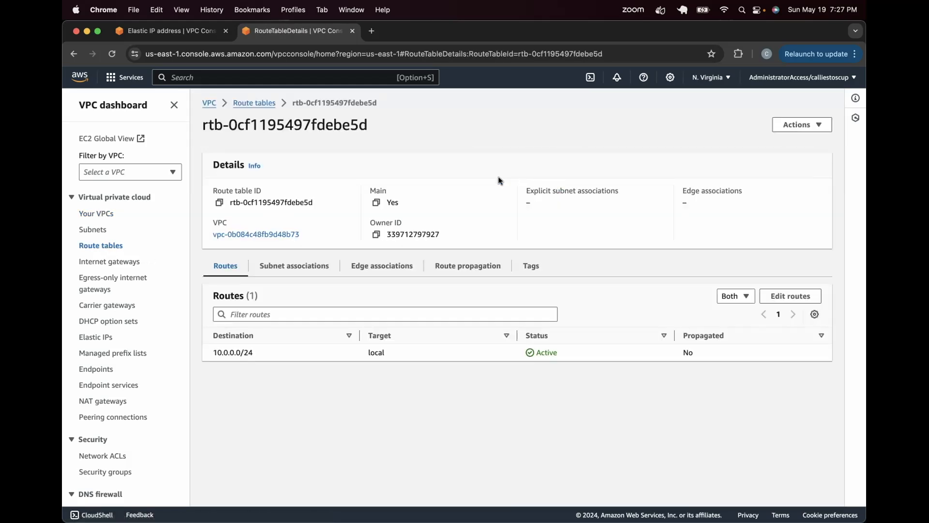
{"action": "left_click", "coordinate": [799, 125]}
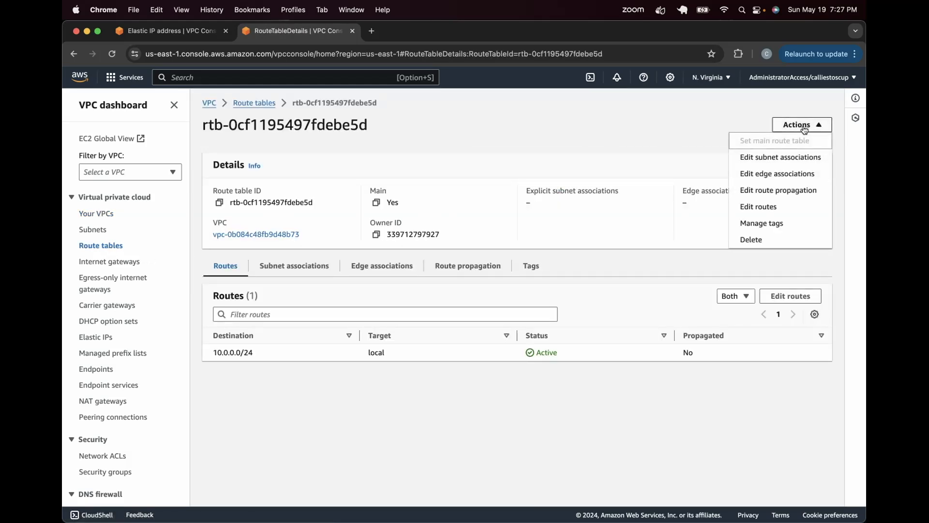
{"action": "left_click", "coordinate": [88, 214]}
{"action": "left_click", "coordinate": [128, 171]}
{"action": "left_click", "coordinate": [128, 171]}
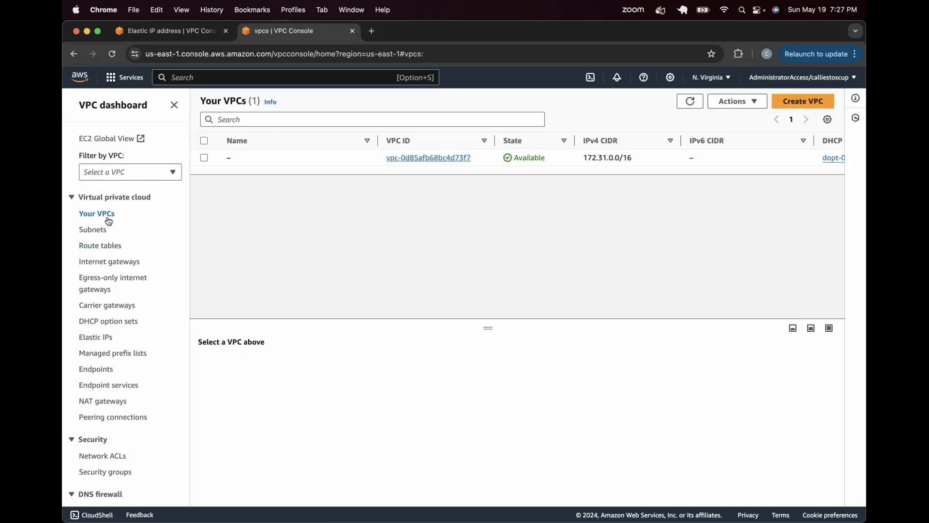
{"action": "left_click", "coordinate": [102, 246]}
{"action": "left_click", "coordinate": [531, 177]}
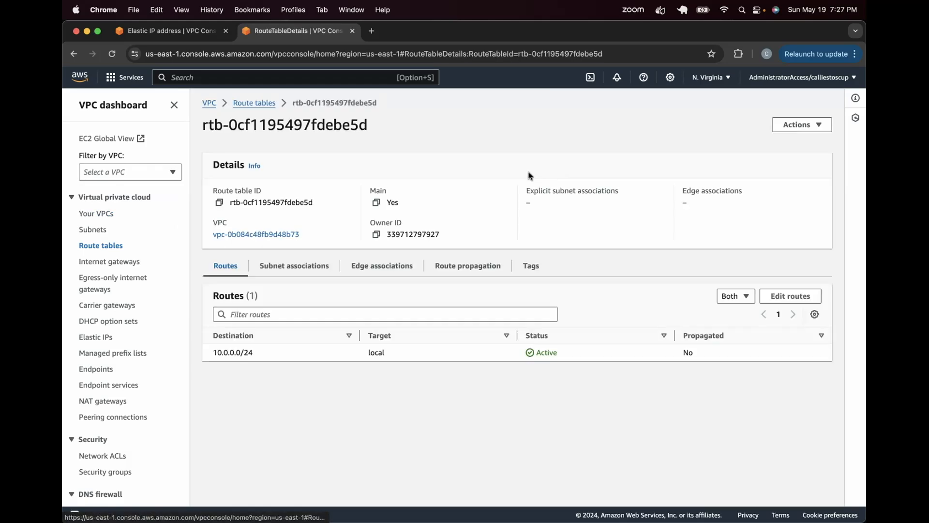
{"action": "left_click", "coordinate": [258, 234]}
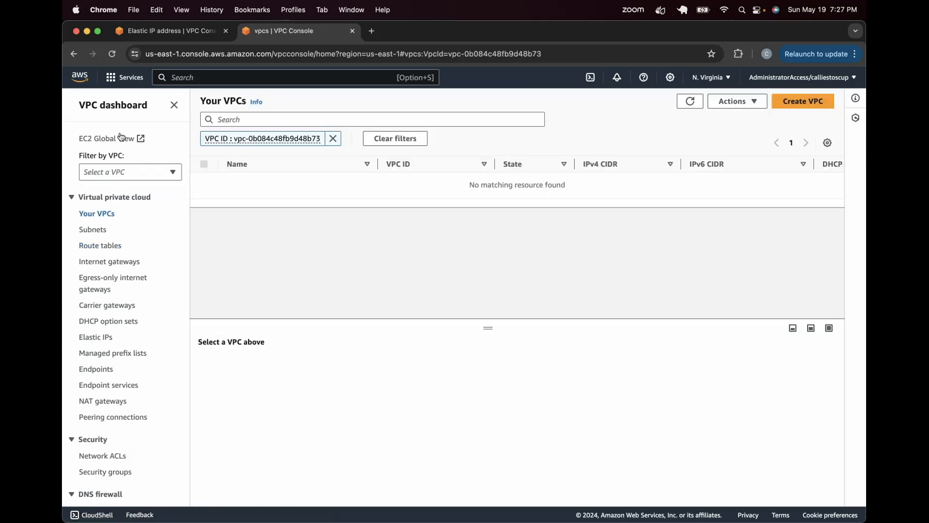
{"action": "left_click", "coordinate": [73, 54]}
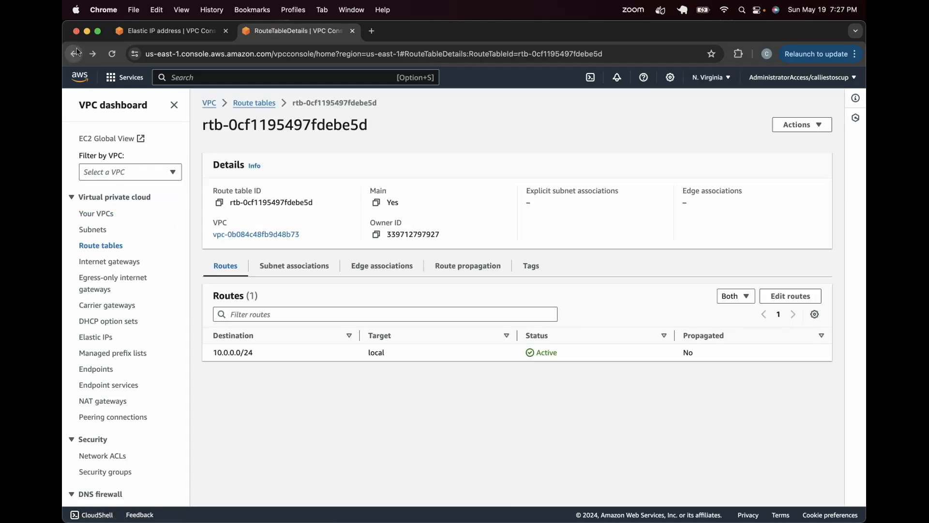
Try deleting rtb-0cf1195497fdebe5d, dismiss the main-route-table warning, and return to Your VPCs.
{"action": "left_click", "coordinate": [802, 125]}
{"action": "left_click", "coordinate": [751, 239]}
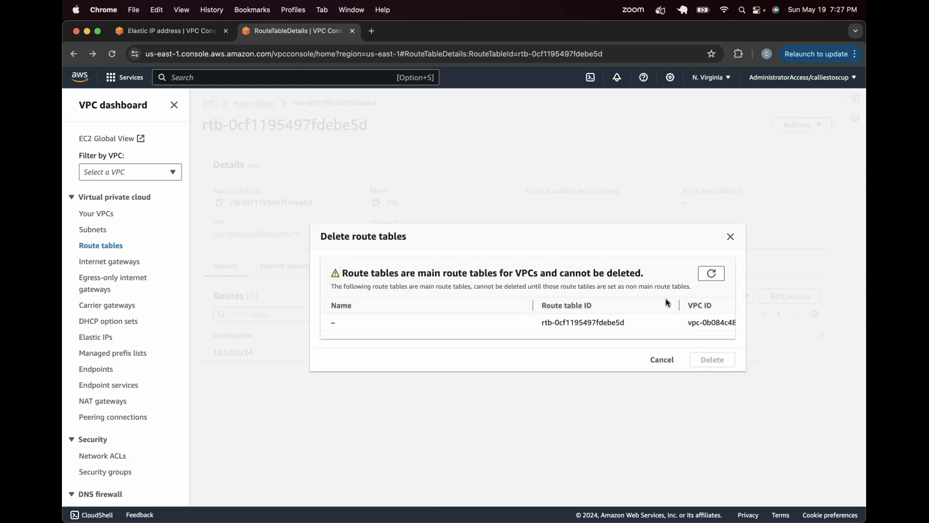
{"action": "left_click", "coordinate": [710, 272]}
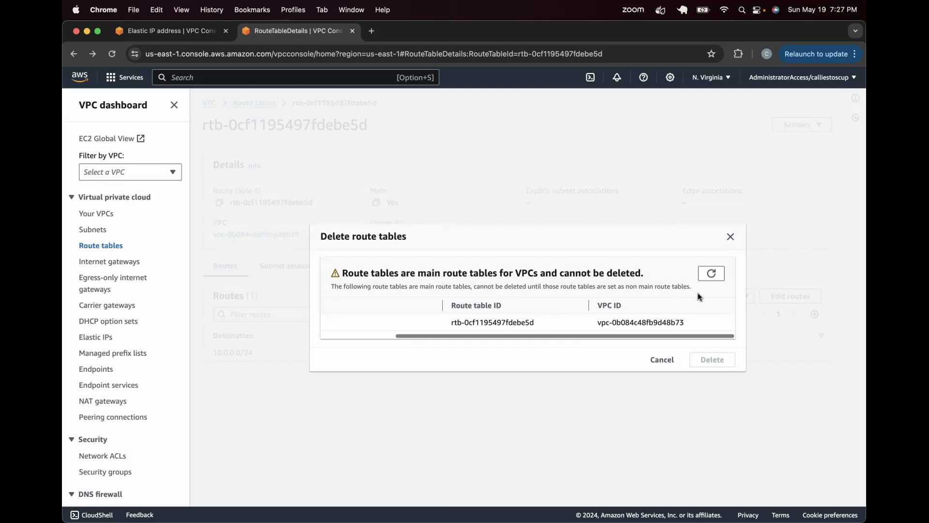
{"action": "left_click", "coordinate": [728, 223]}
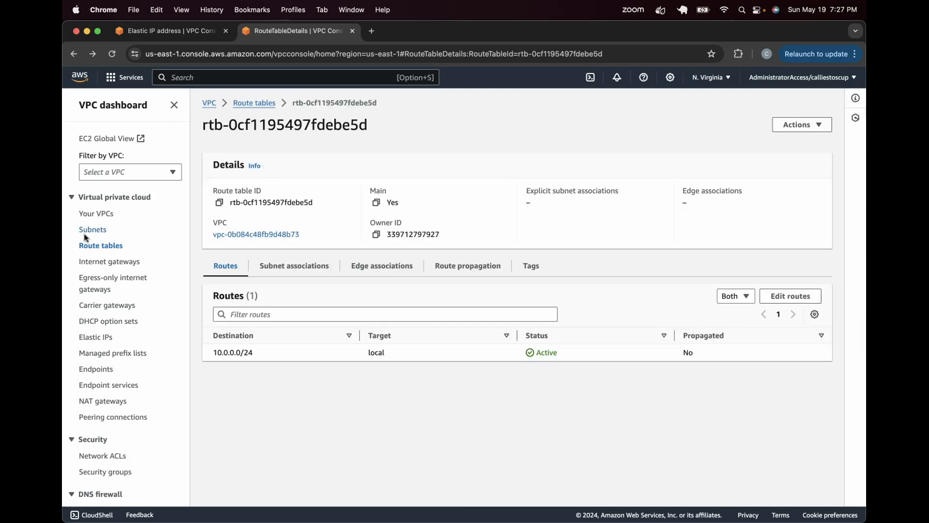
{"action": "left_click", "coordinate": [89, 214]}
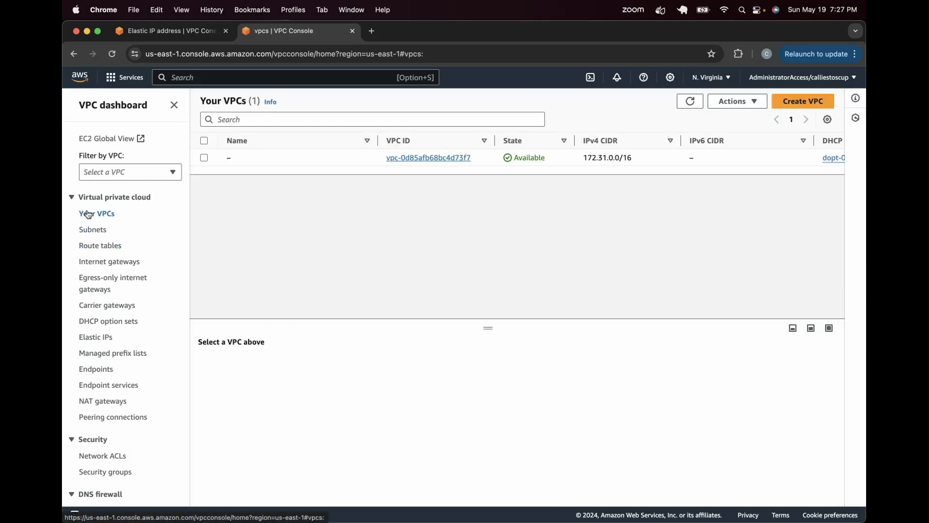